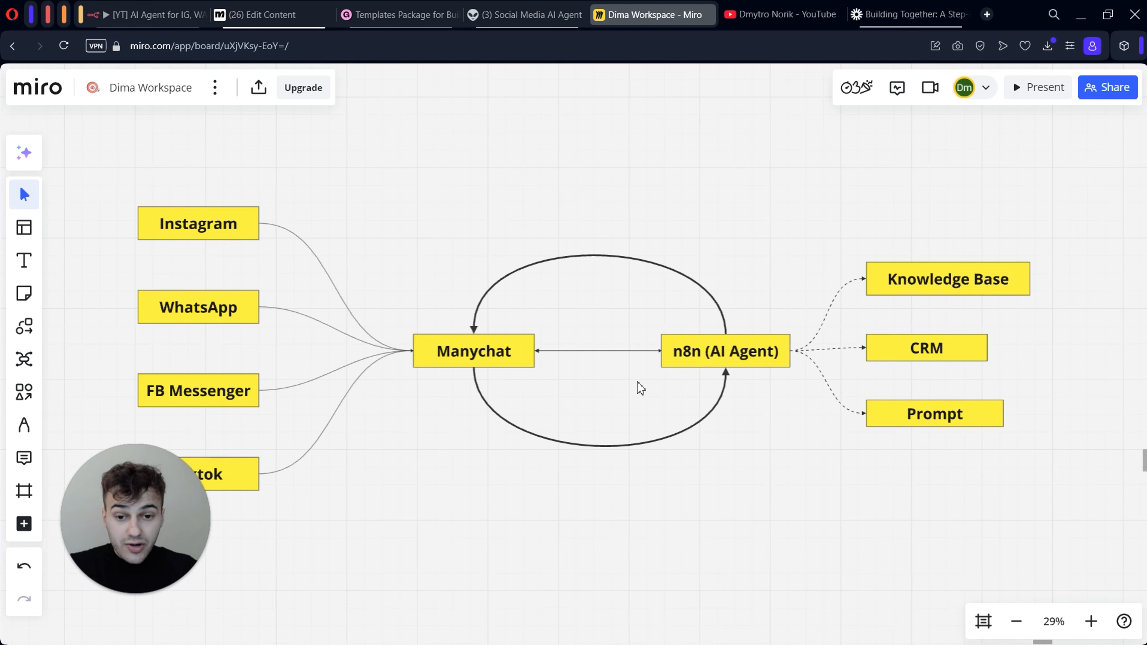
# - Examine the board's diagram linking the messaging channels through Manychat to the n8n AI agent and its knowledge base, CRM and prompt
pyautogui.hscroll(2, 640, 388)
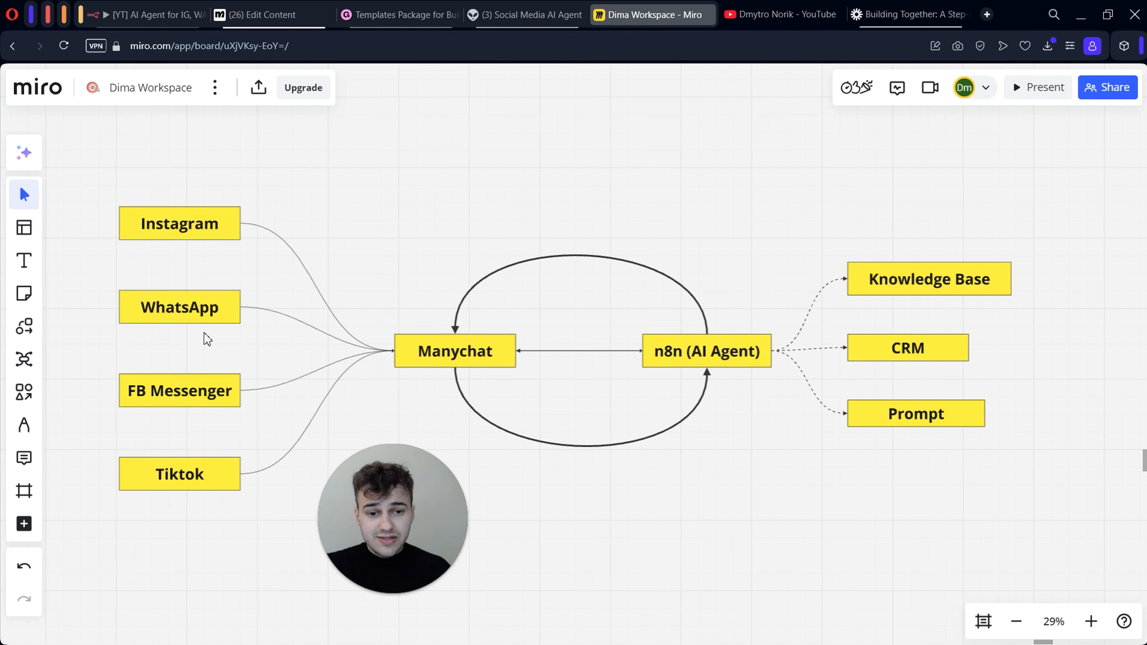
pyautogui.hscroll(5, 721, 421)
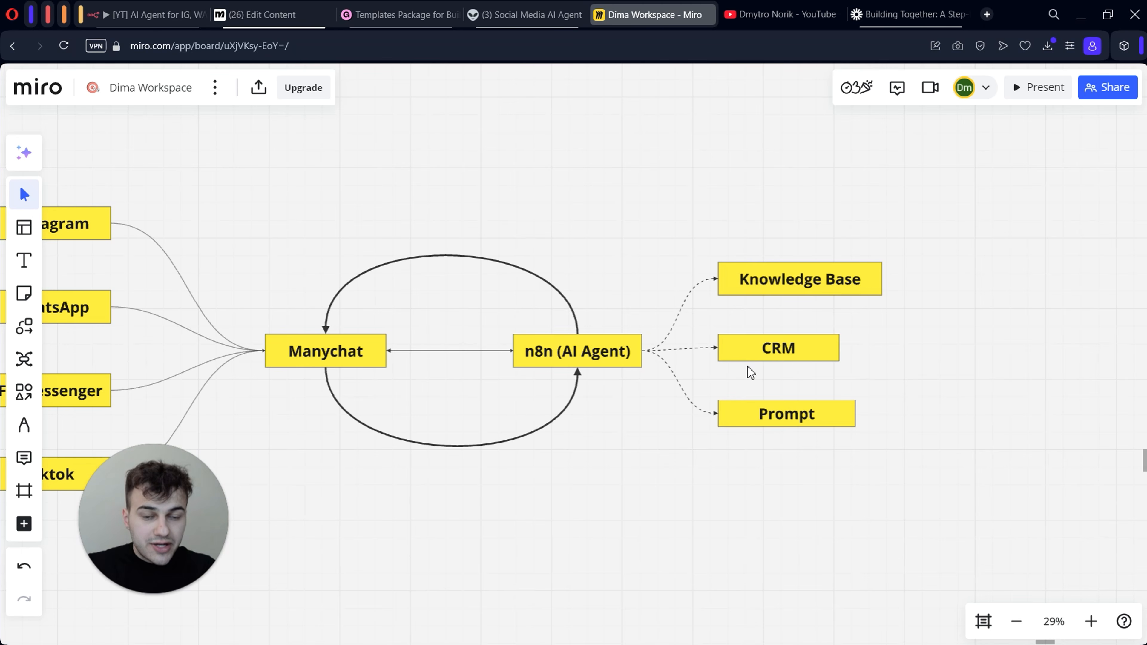
pyautogui.hscroll(-3, 747, 367)
pyautogui.moveTo(179, 513); pyautogui.dragTo(347, 513)
pyautogui.click(184, 226)
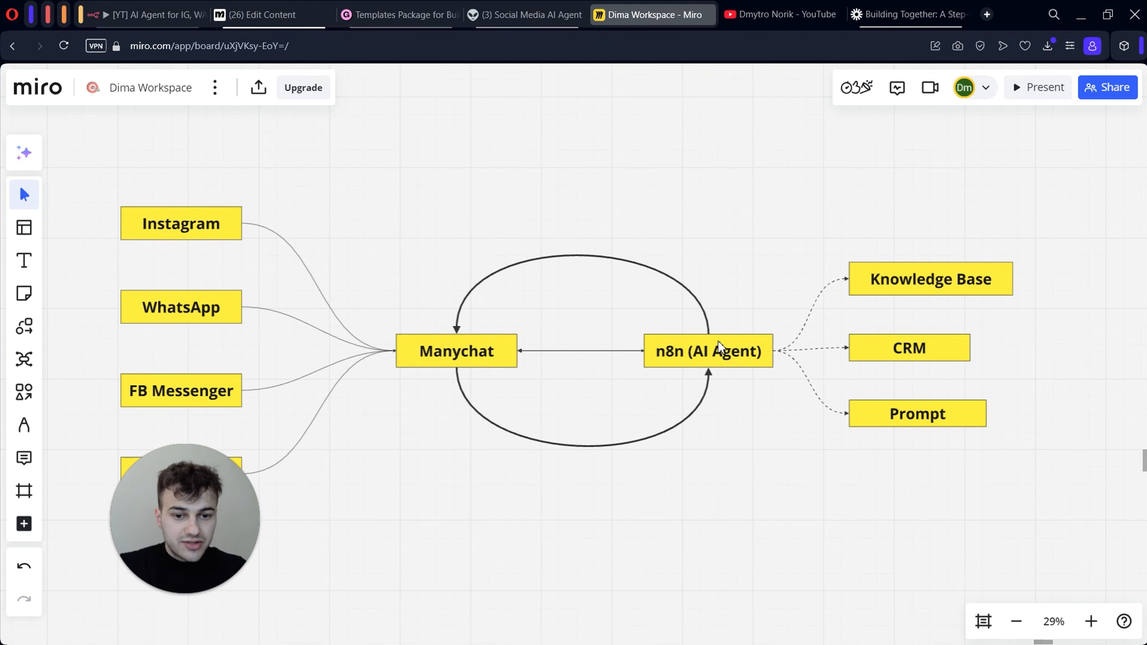
pyautogui.hscroll(3, 702, 379)
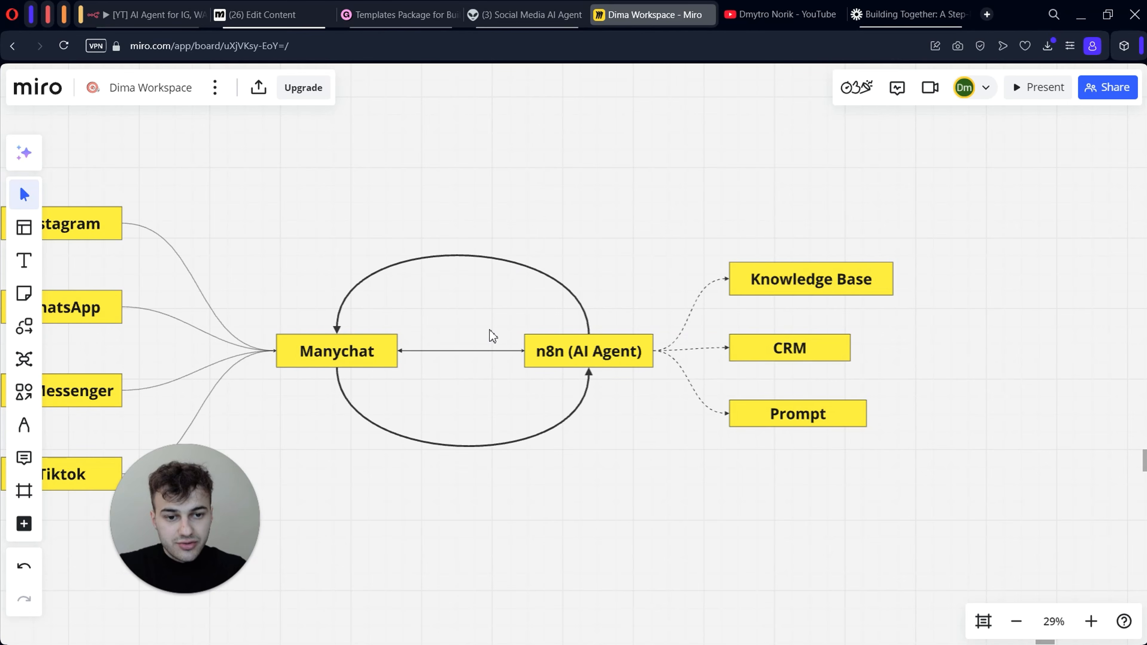
pyautogui.hscroll(-2, 609, 359)
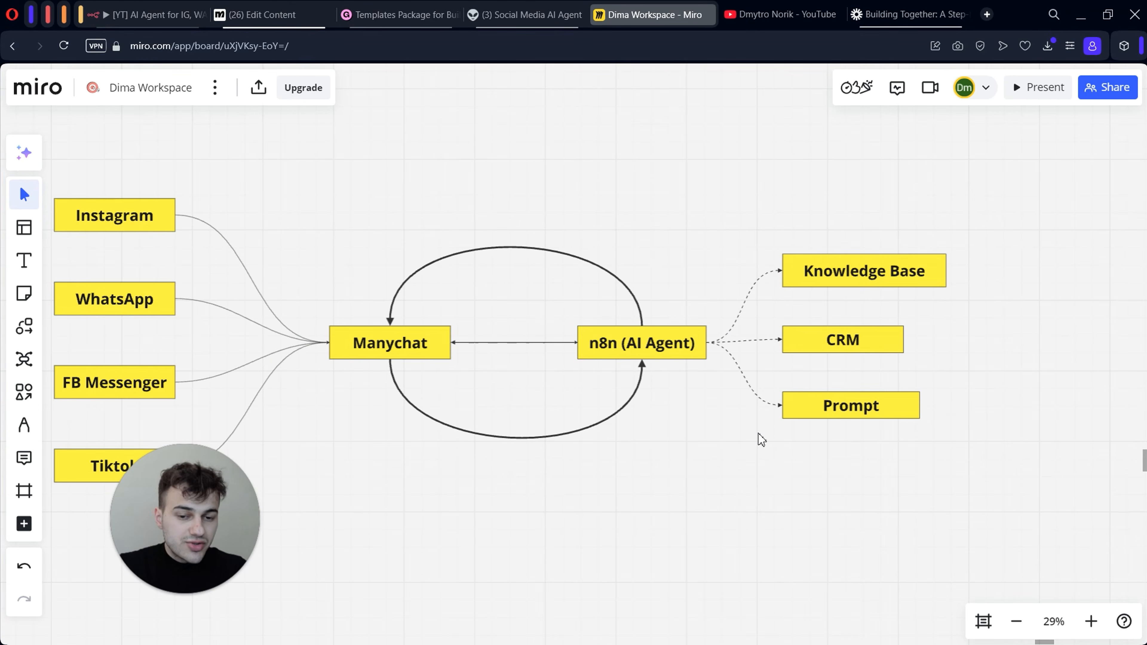
pyautogui.hscroll(1, 758, 438)
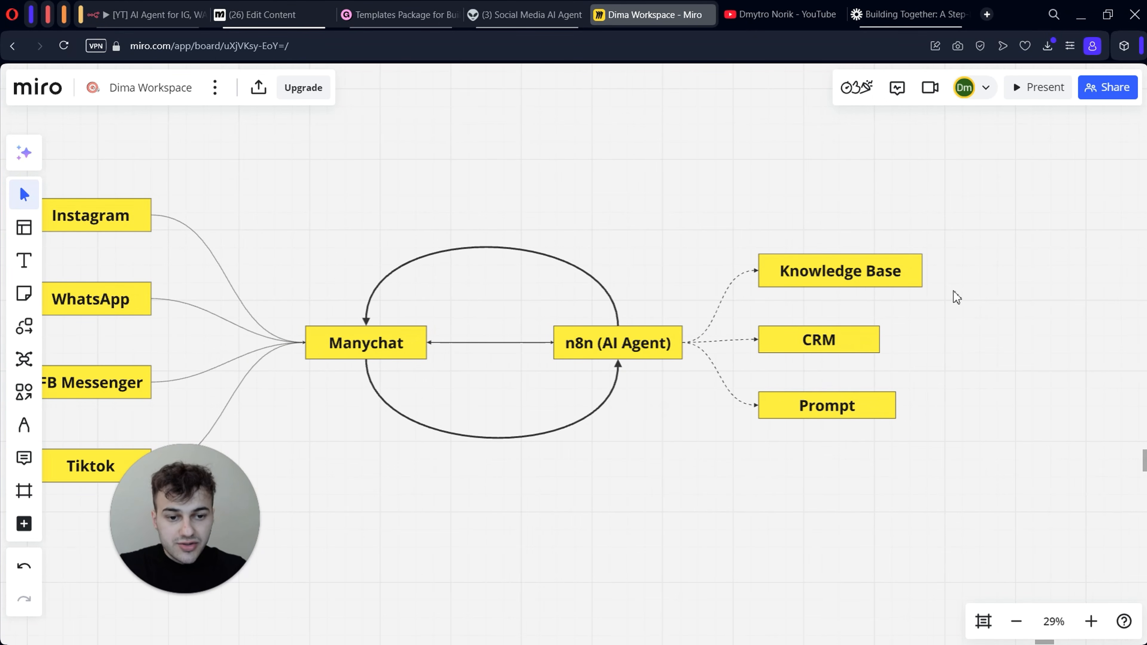
pyautogui.hscroll(-1, 614, 404)
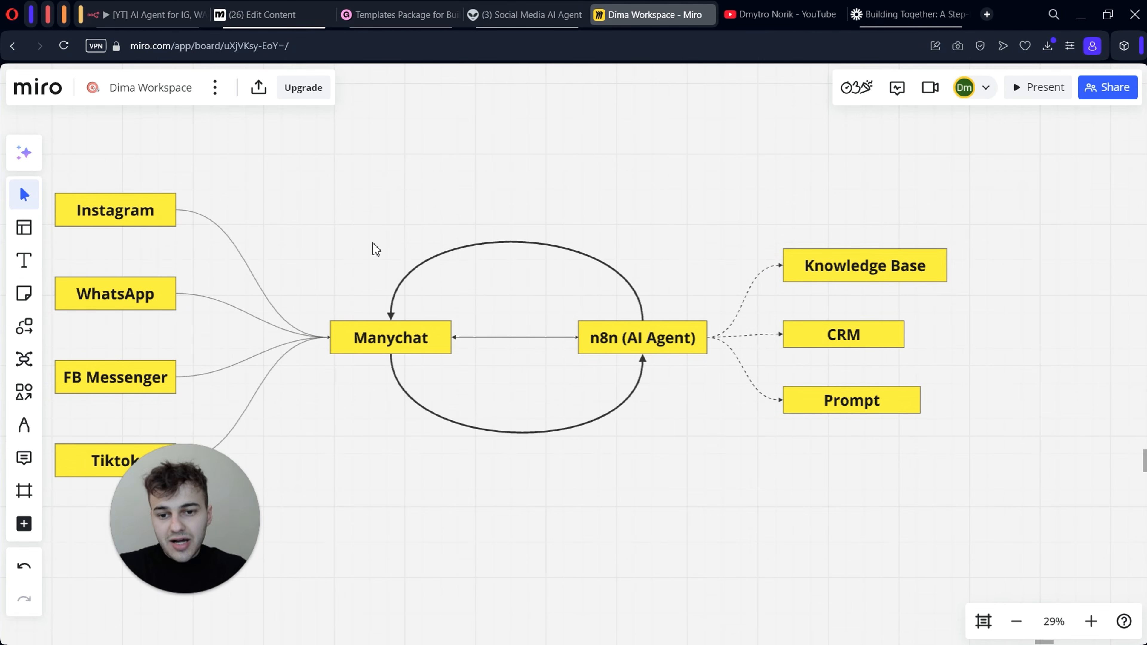
pyautogui.hscroll(-2, 367, 345)
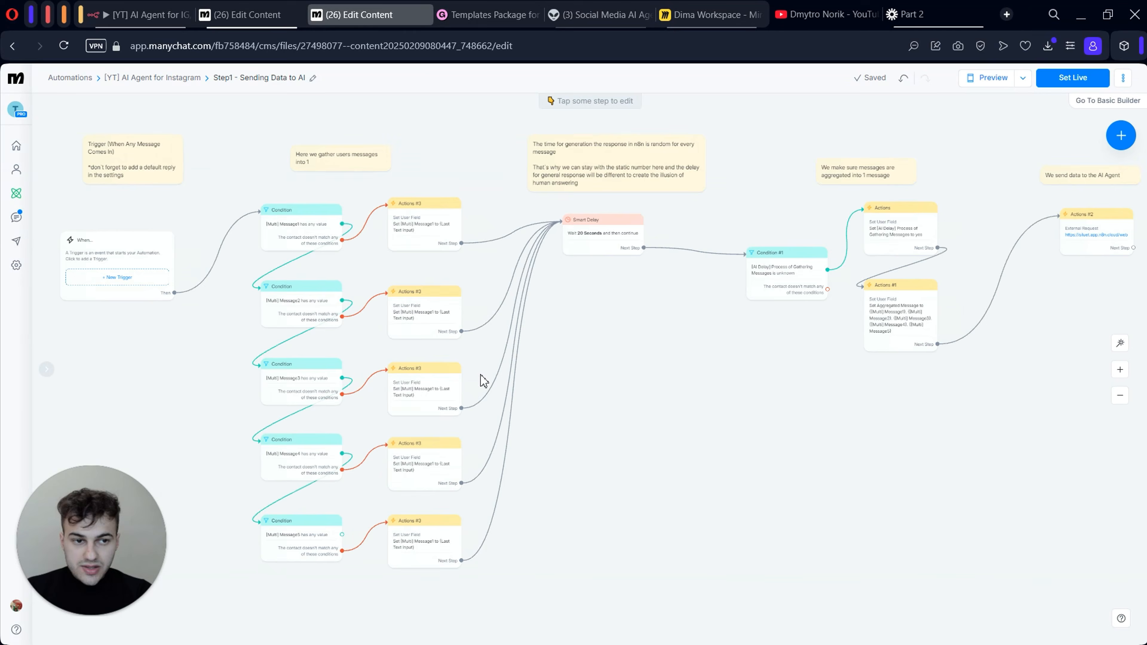
# - Switch to the Manychat flow "Step1 - Sending Data to AI" and examine its trigger and message-gathering conditions
pyautogui.hscroll(-2, 479, 379)
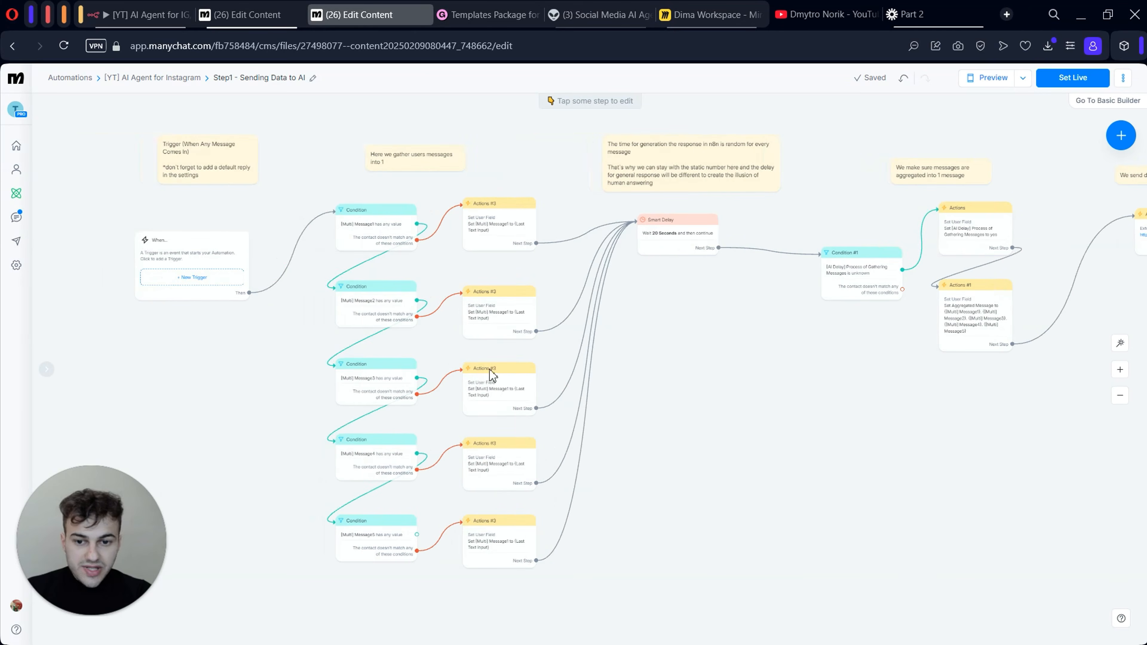
pyautogui.scroll(3, 366, 289)
pyautogui.scroll(-3, 365, 290)
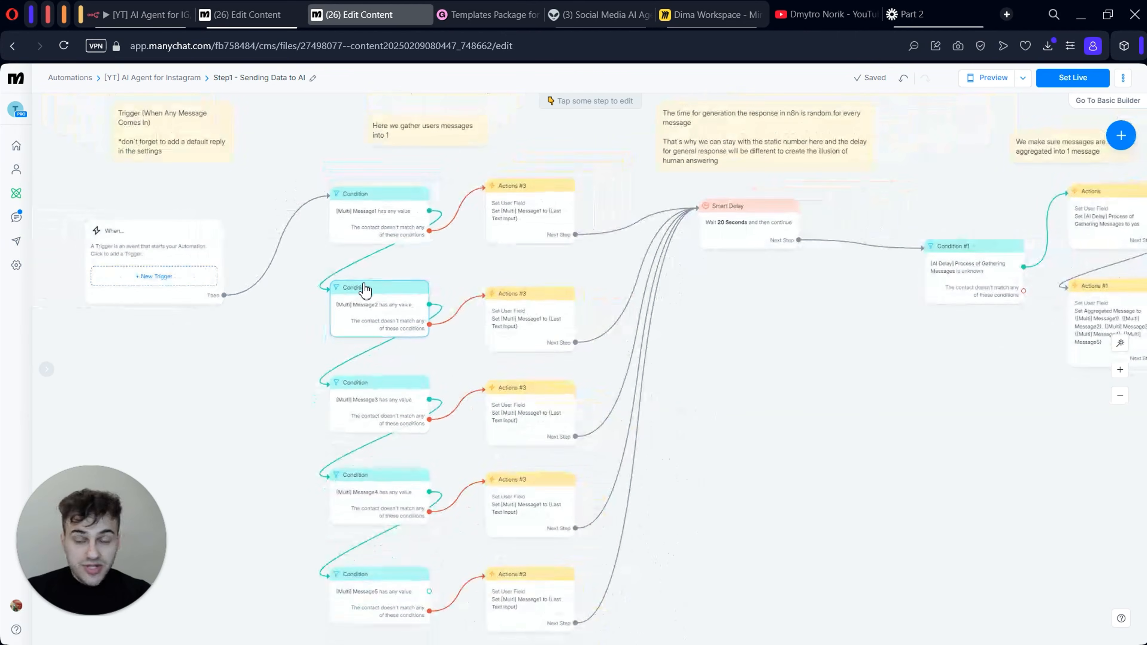
pyautogui.scroll(2, 353, 335)
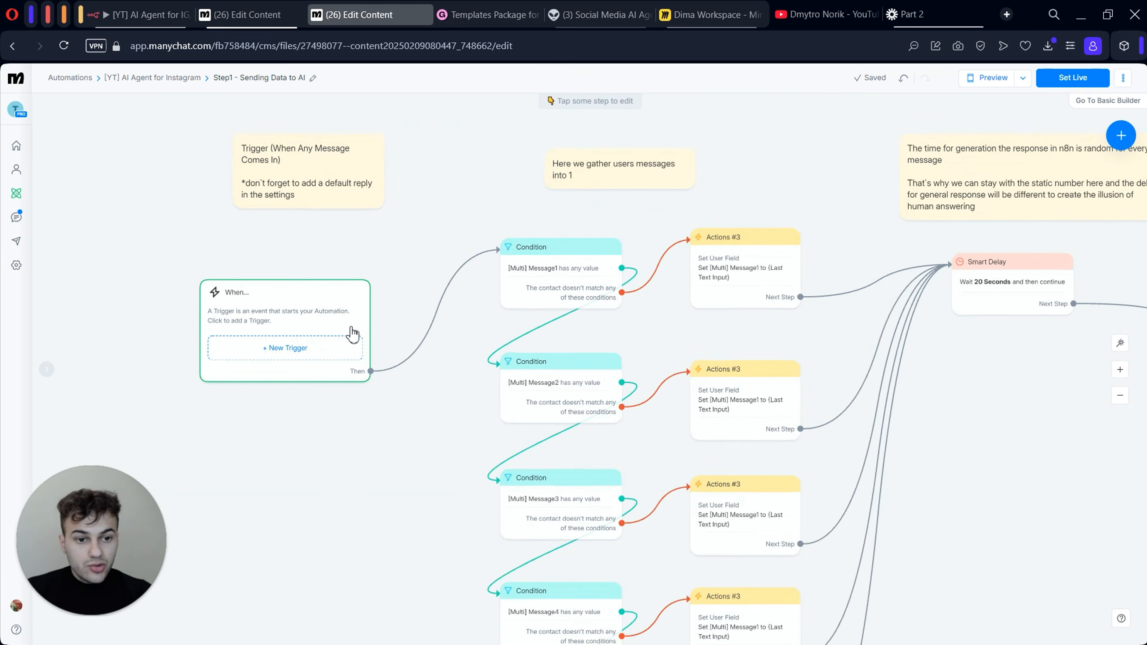
pyautogui.scroll(-1, 353, 335)
pyautogui.scroll(1, 353, 335)
pyautogui.hscroll(-1, 353, 335)
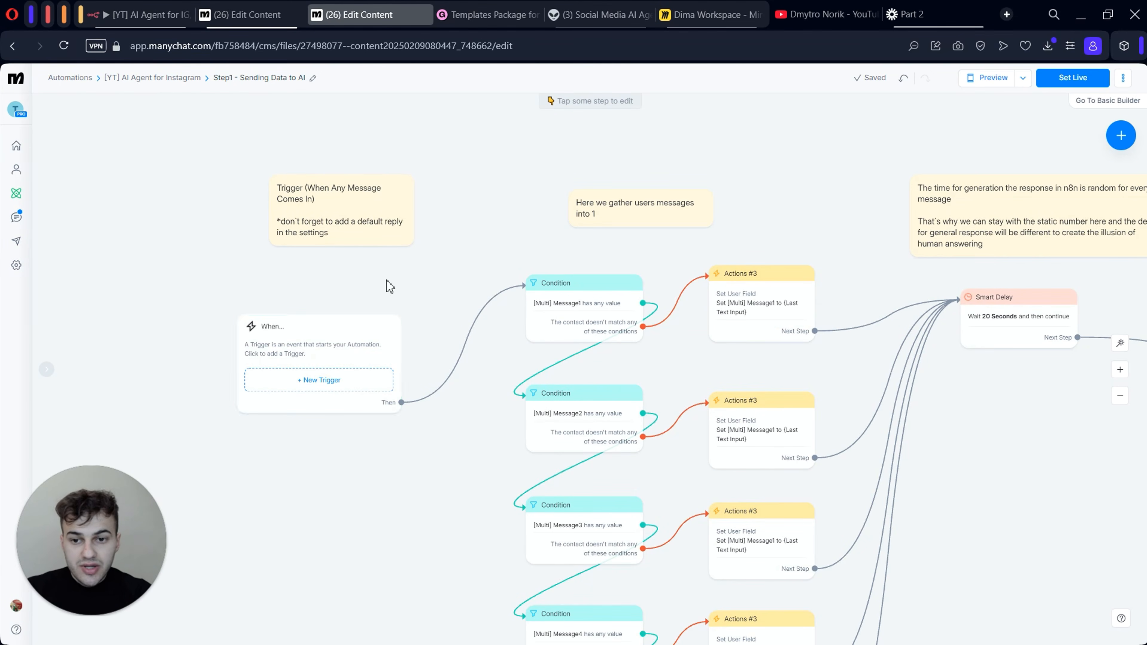
pyautogui.hscroll(2, 385, 284)
pyautogui.scroll(-1, 384, 283)
pyautogui.scroll(-2, 421, 392)
pyautogui.scroll(2, 421, 397)
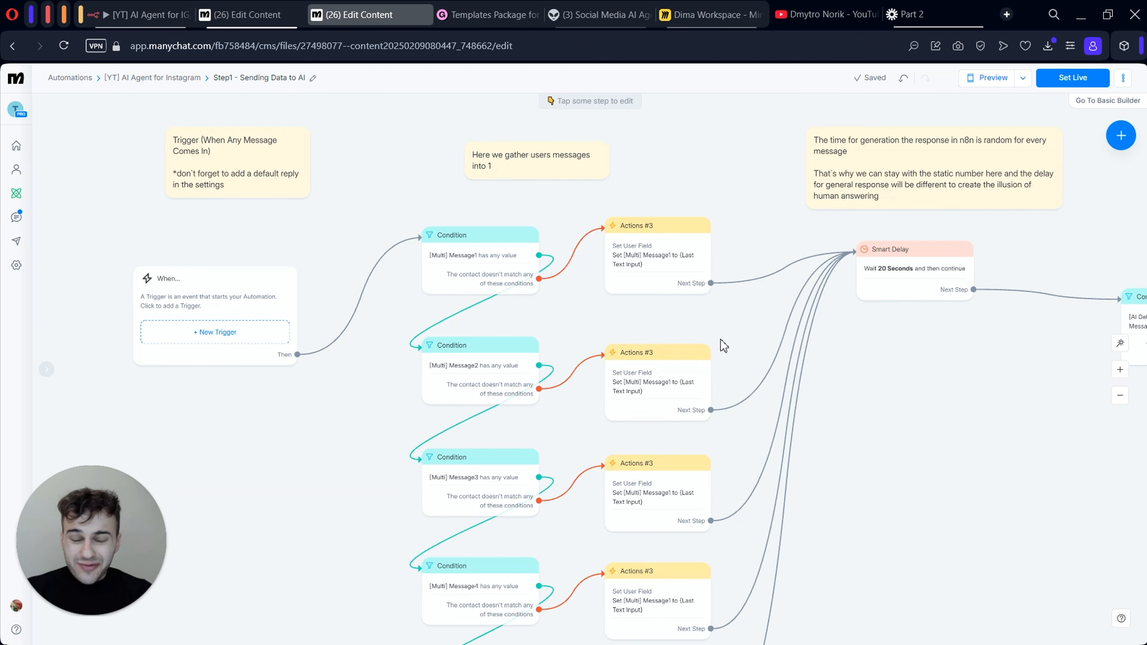
pyautogui.hscroll(5, 724, 345)
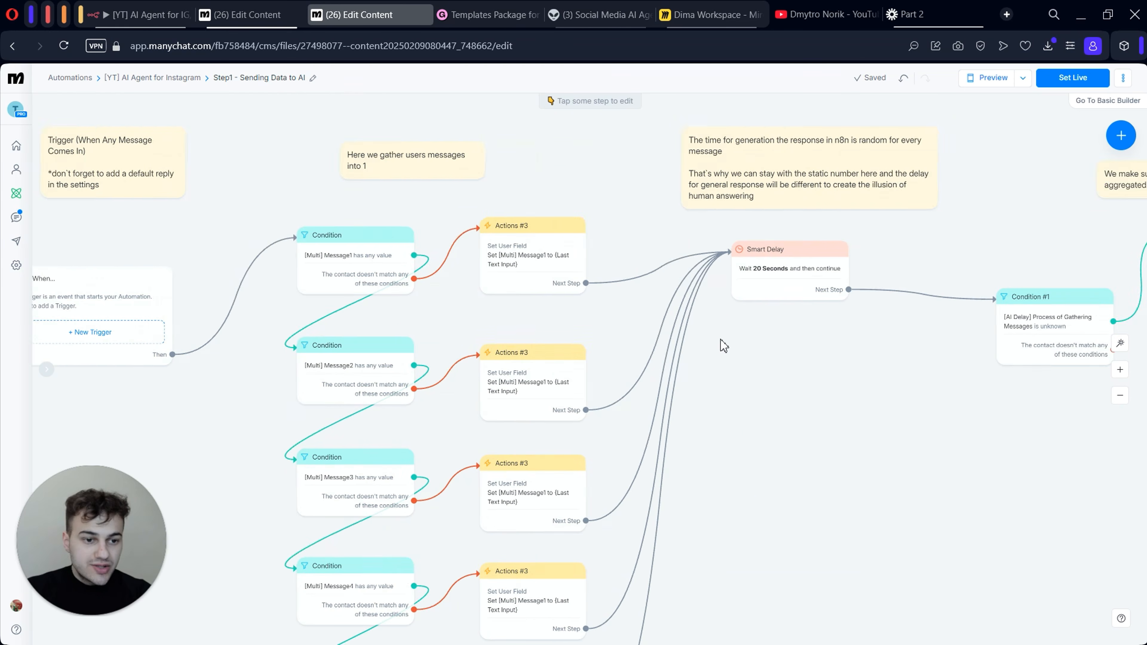
pyautogui.hscroll(-4, 723, 345)
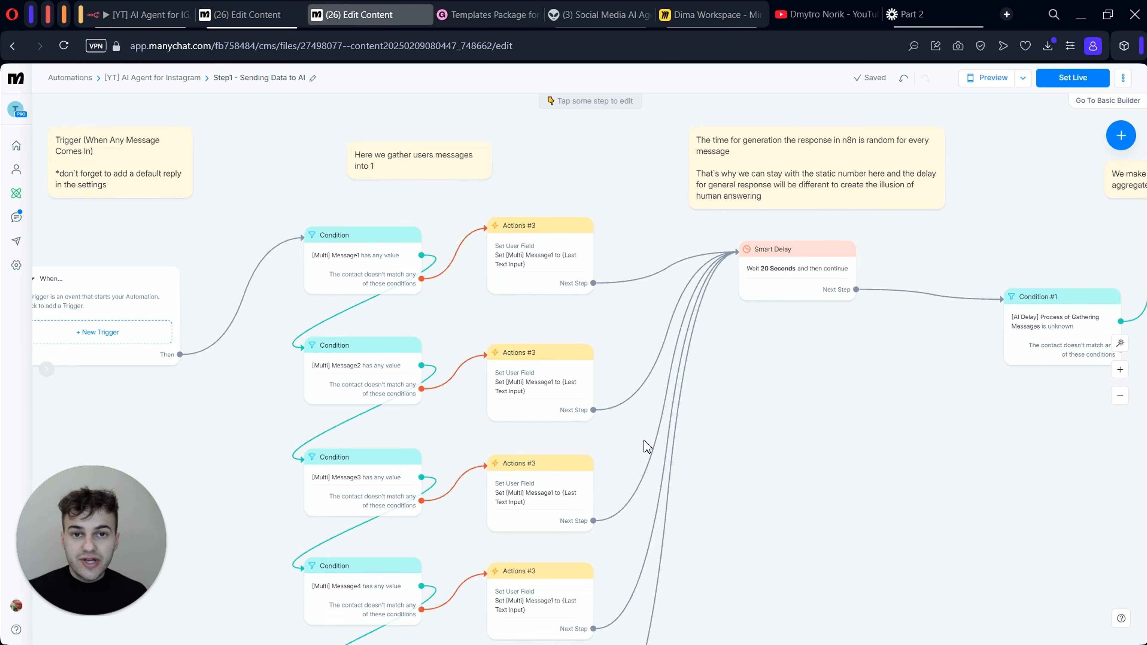
# - Examine the flow from the Smart Delay through the message aggregation actions to the external request to the AI agent
pyautogui.moveTo(868, 343); pyautogui.dragTo(698, 400)
pyautogui.scroll(2, 679, 337)
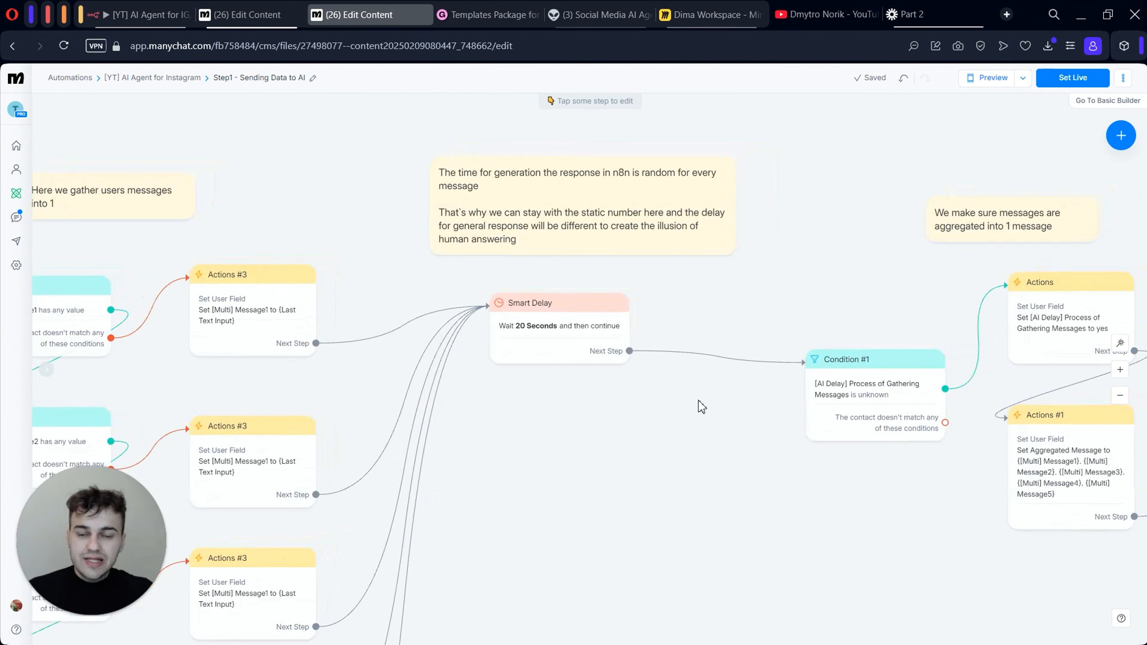
pyautogui.scroll(-1, 698, 400)
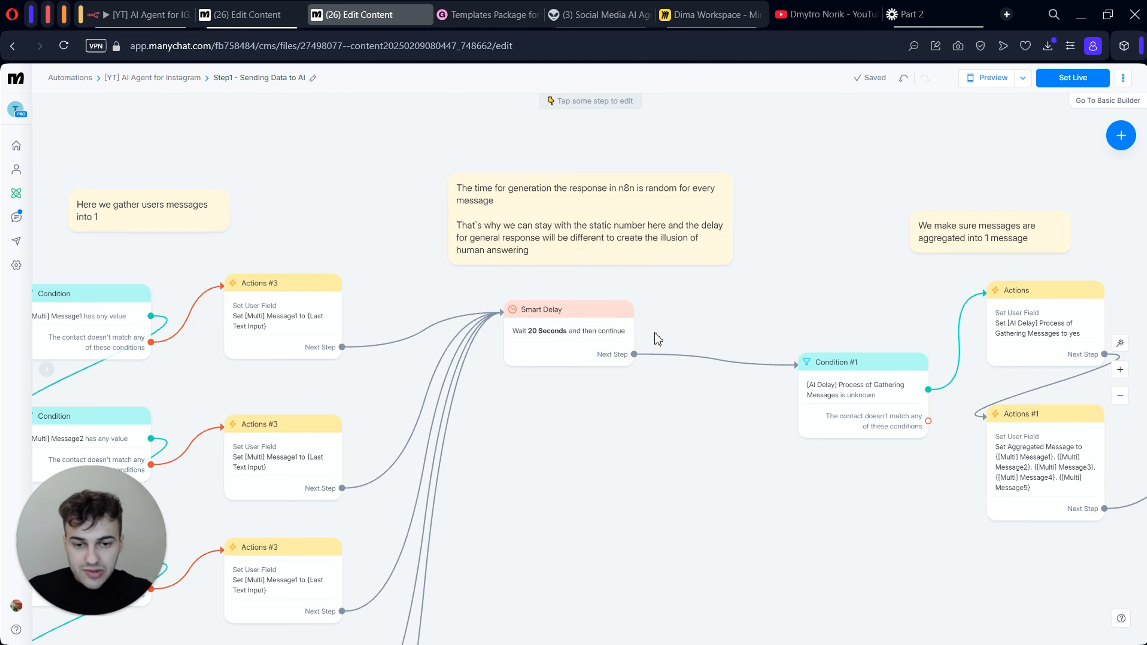
pyautogui.scroll(2, 658, 339)
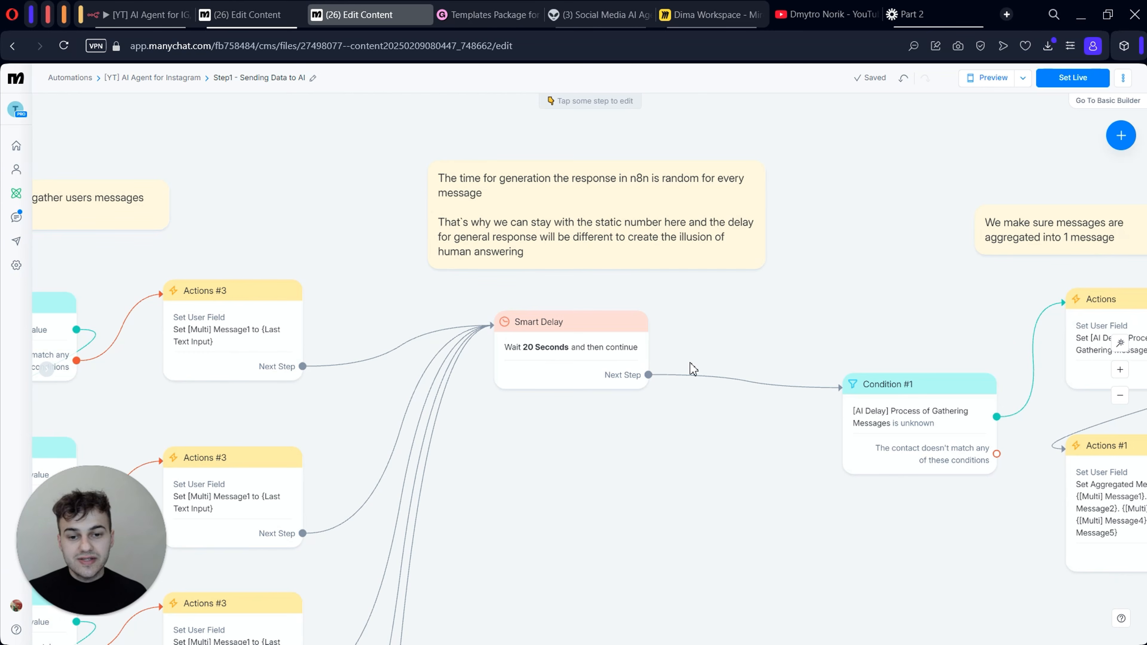
pyautogui.hscroll(10, 693, 368)
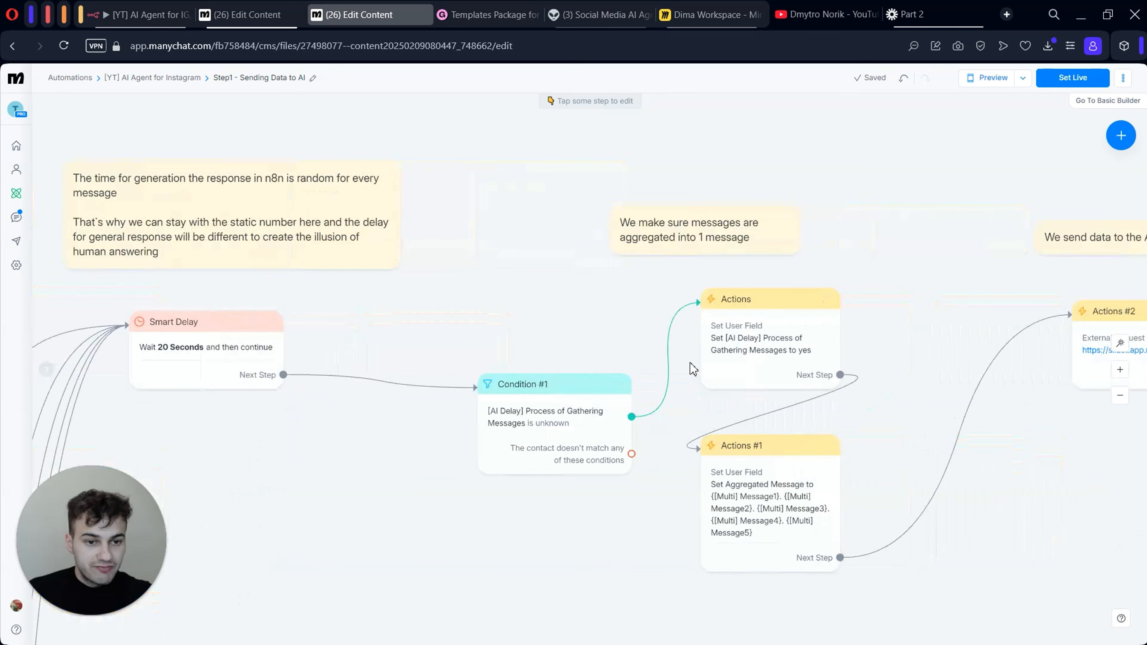
pyautogui.hscroll(2, 691, 365)
pyautogui.scroll(-1, 691, 365)
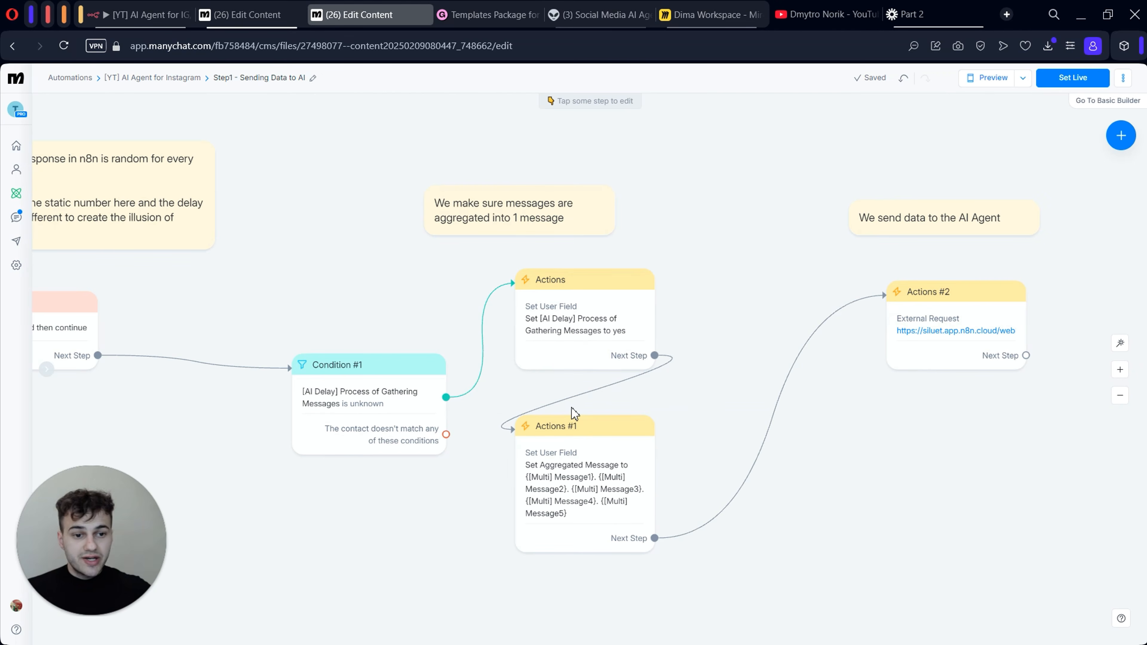
pyautogui.hscroll(2, 573, 413)
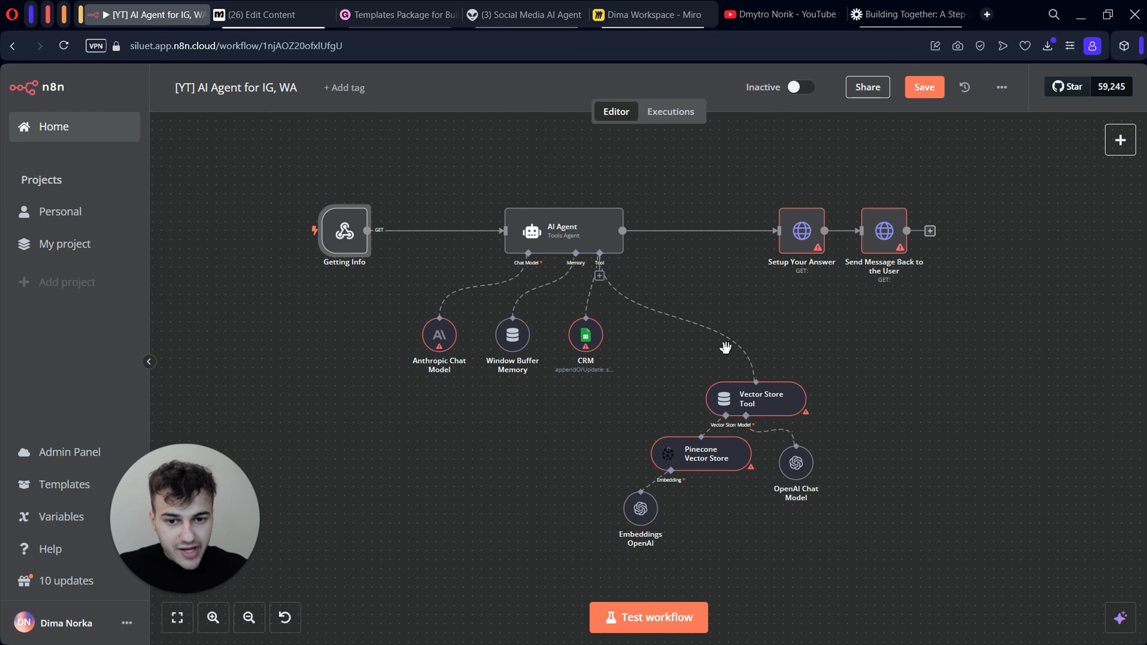
# - Switch to the n8n workflow and slightly reposition the Anthropic Chat Model, CRM and Window Buffer Memory nodes beneath the AI Agent
pyautogui.moveTo(451, 345); pyautogui.dragTo(423, 353)
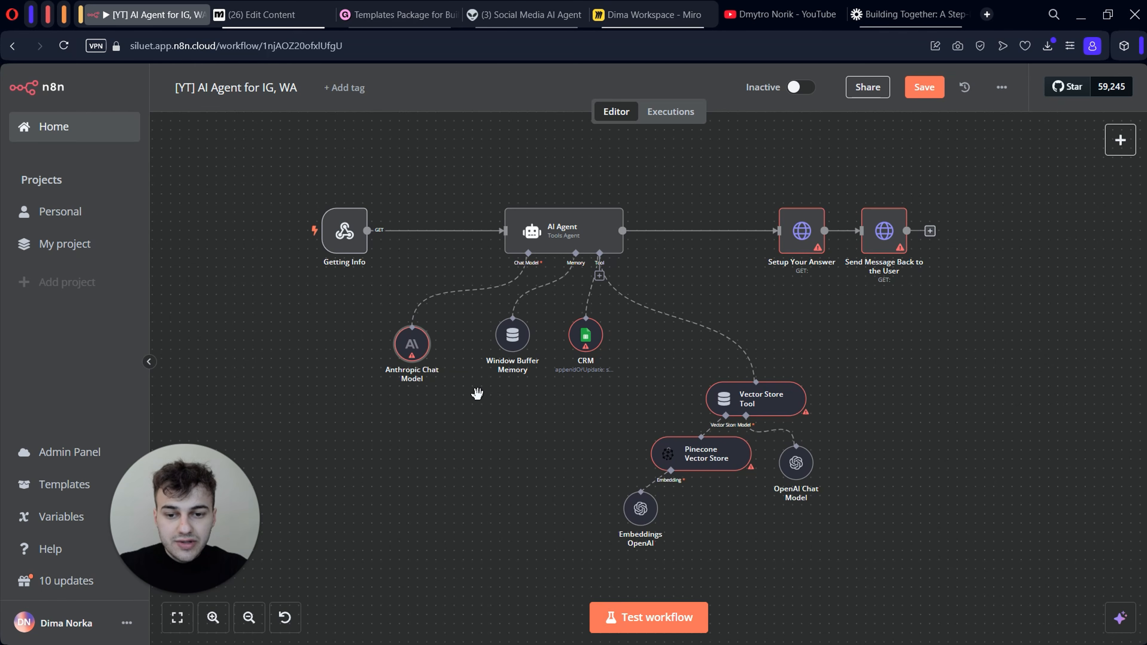
pyautogui.hscroll(2, 586, 380)
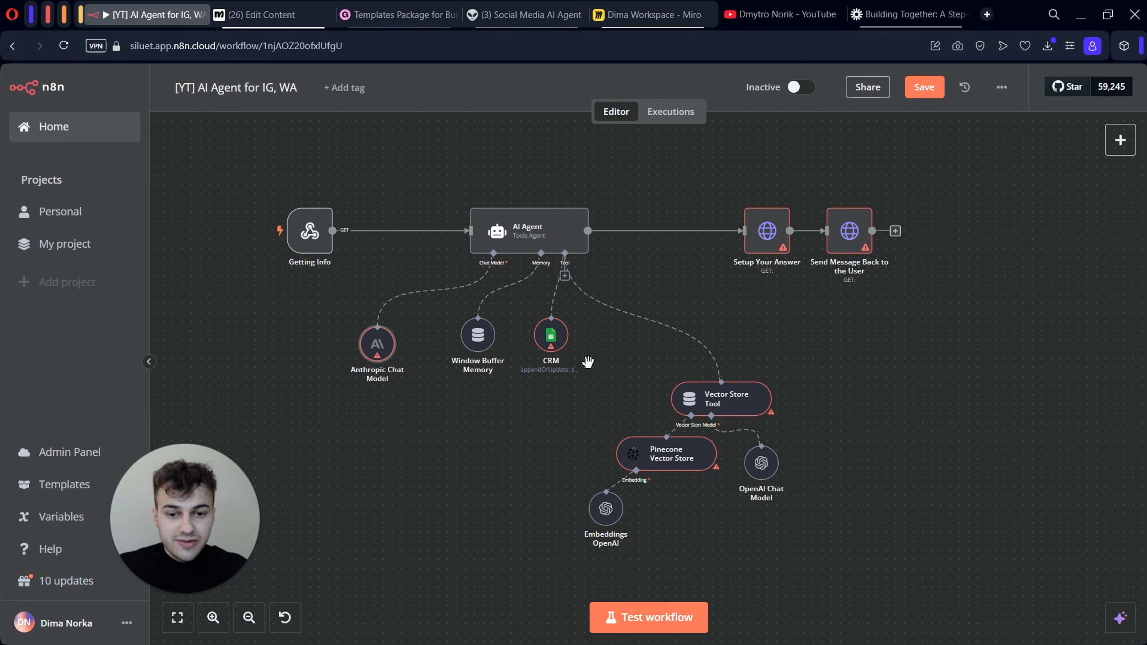
pyautogui.moveTo(549, 341); pyautogui.dragTo(549, 361)
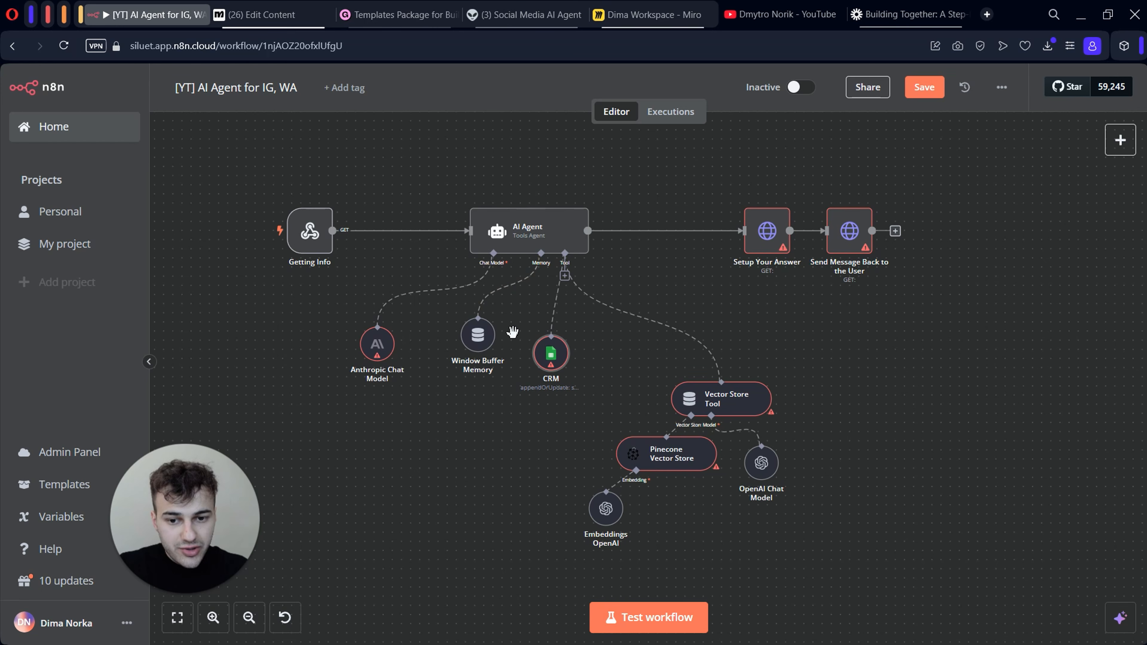
pyautogui.moveTo(477, 334); pyautogui.dragTo(468, 344)
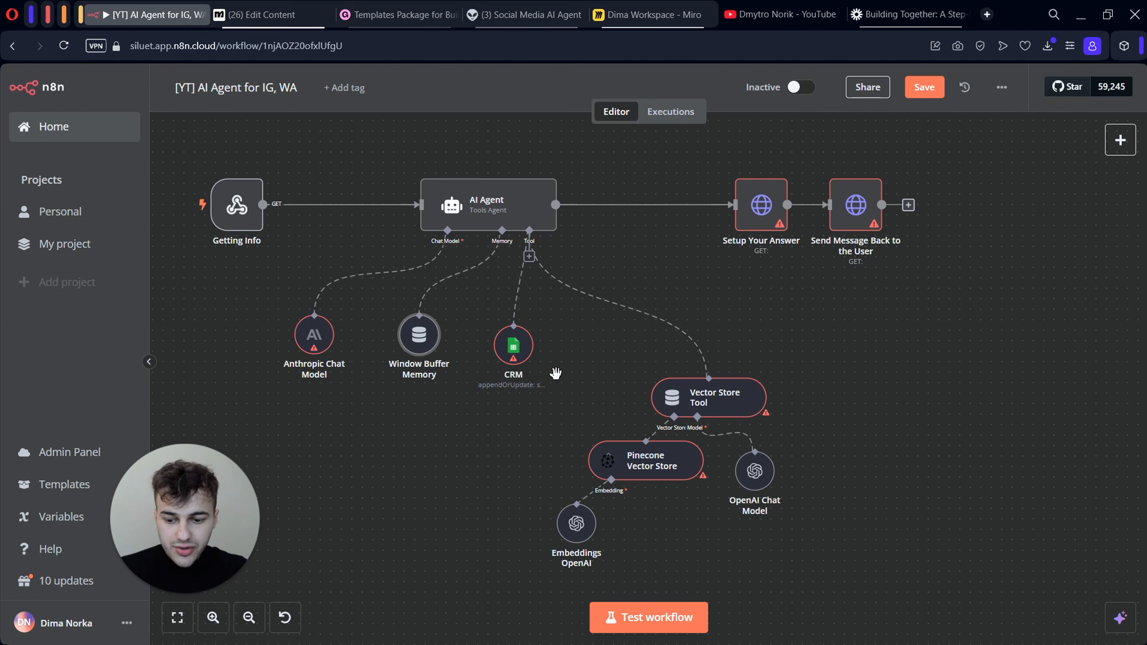
# - Examine the Vector Store Tool node group and the Setup Your Answer and Send Message Back to the User nodes
pyautogui.moveTo(876, 566); pyautogui.dragTo(581, 404)
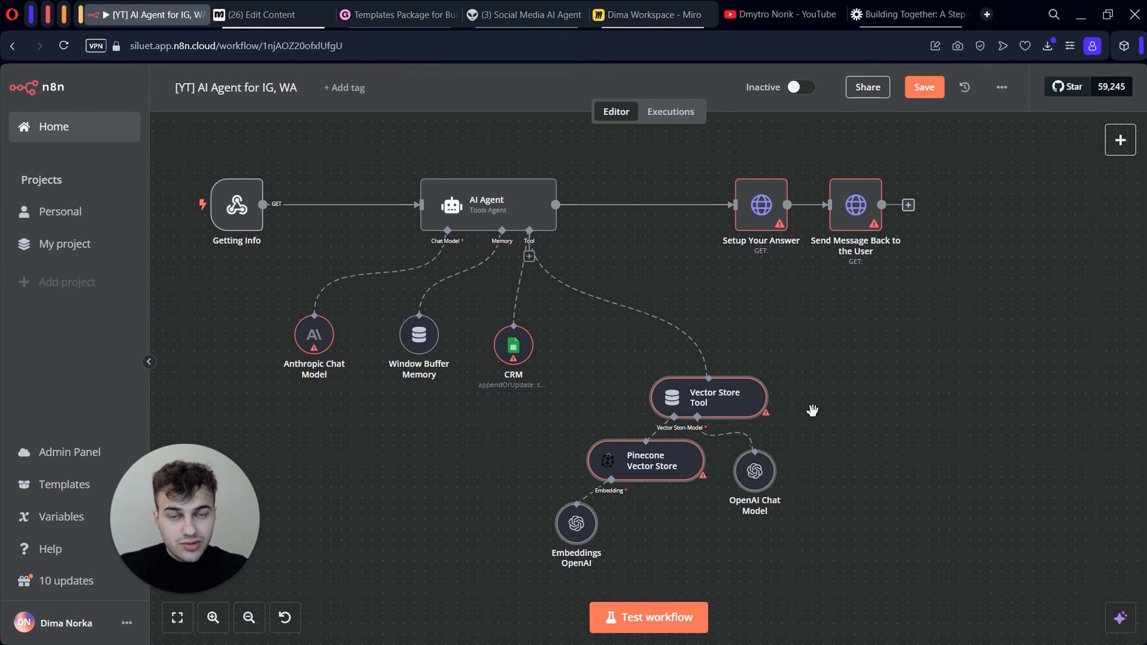
pyautogui.click(787, 337)
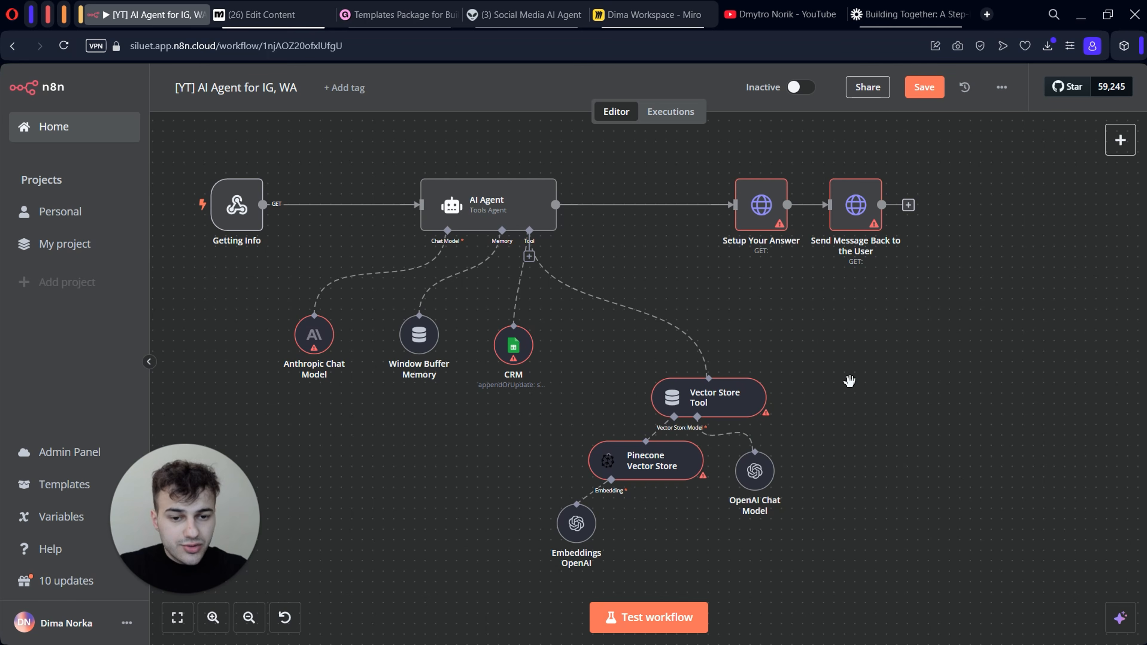
pyautogui.moveTo(852, 383); pyautogui.dragTo(855, 387)
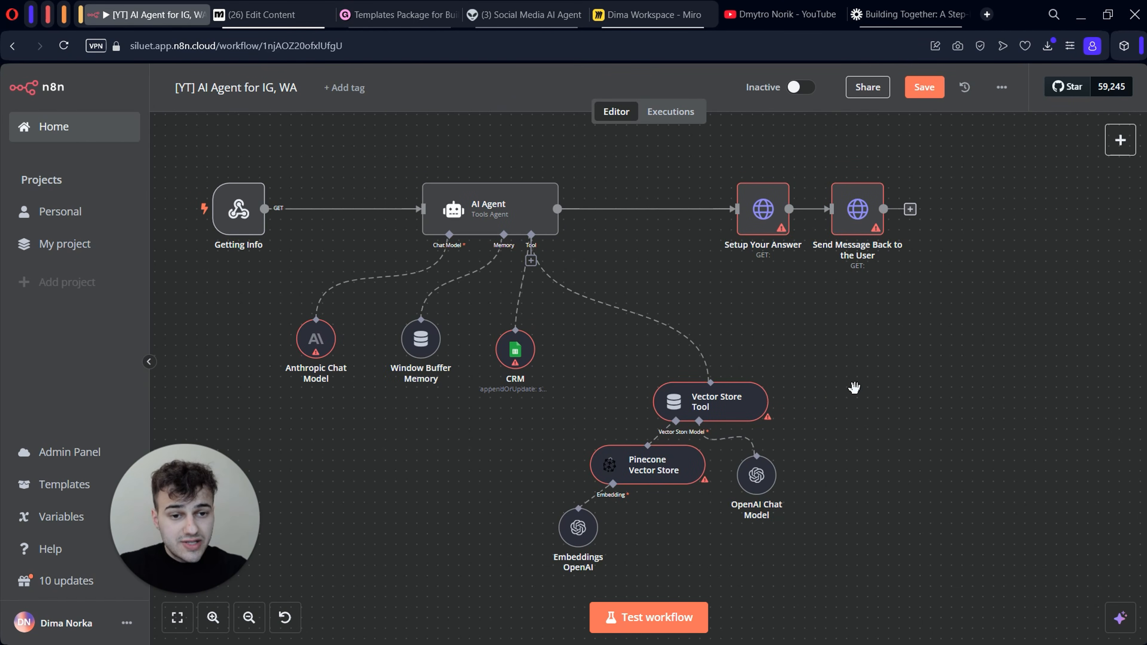
pyautogui.scroll(3, 852, 387)
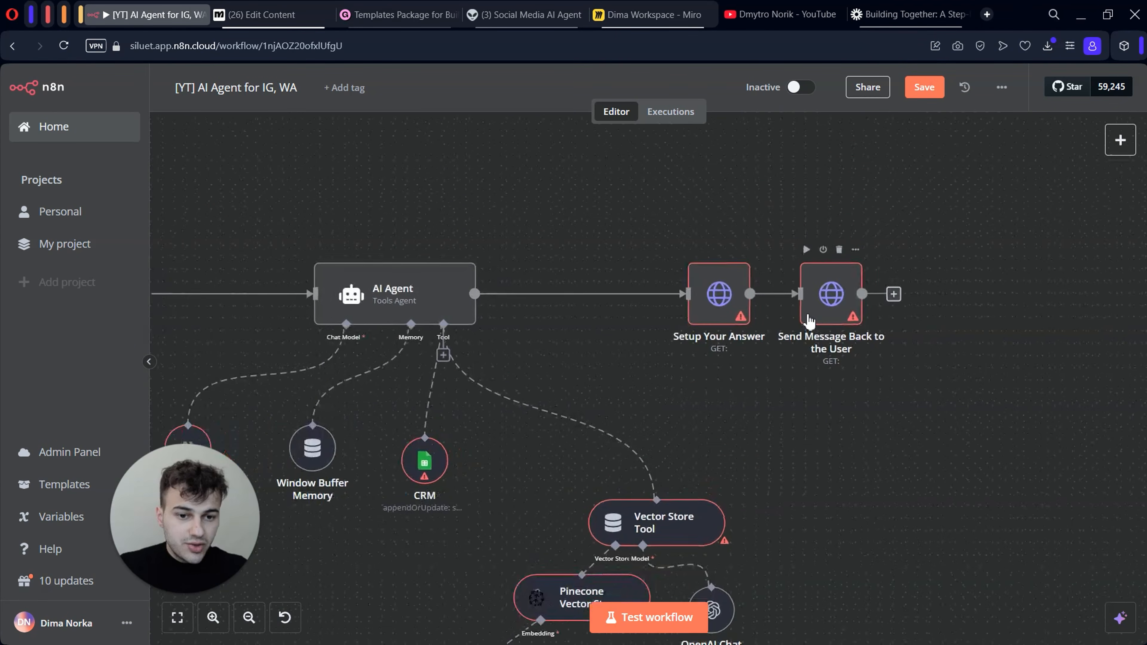
pyautogui.scroll(3, 809, 320)
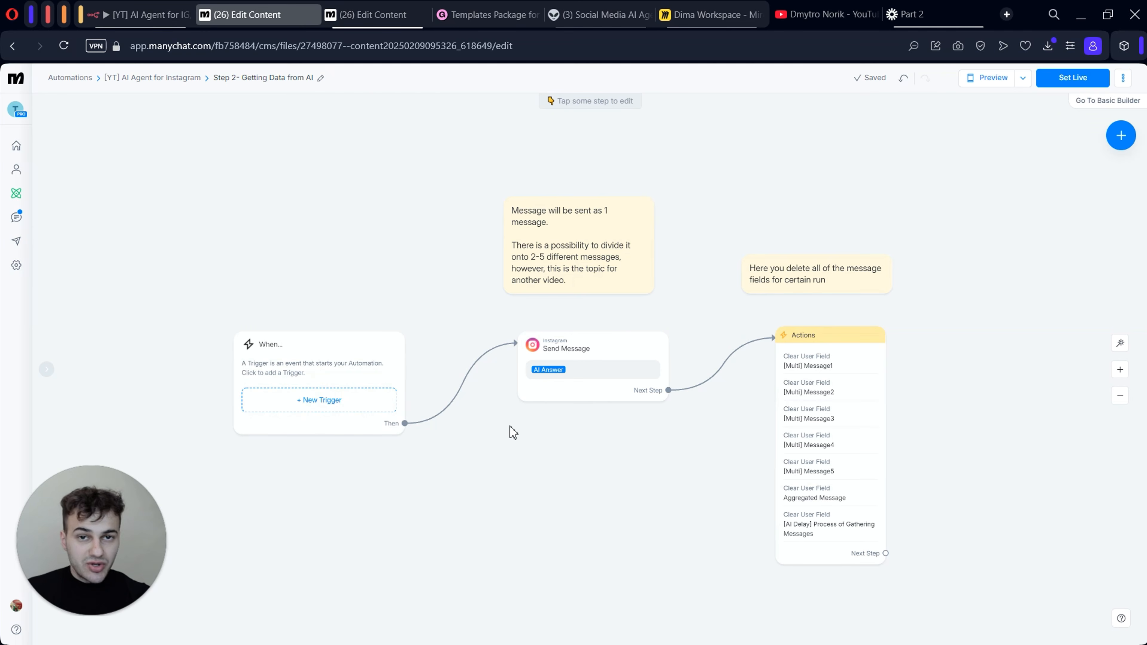
# - Switch to the Manychat flow "Step 2- Getting Data from AI" and examine its answer message and field-clearing actions
pyautogui.scroll(-1, 512, 433)
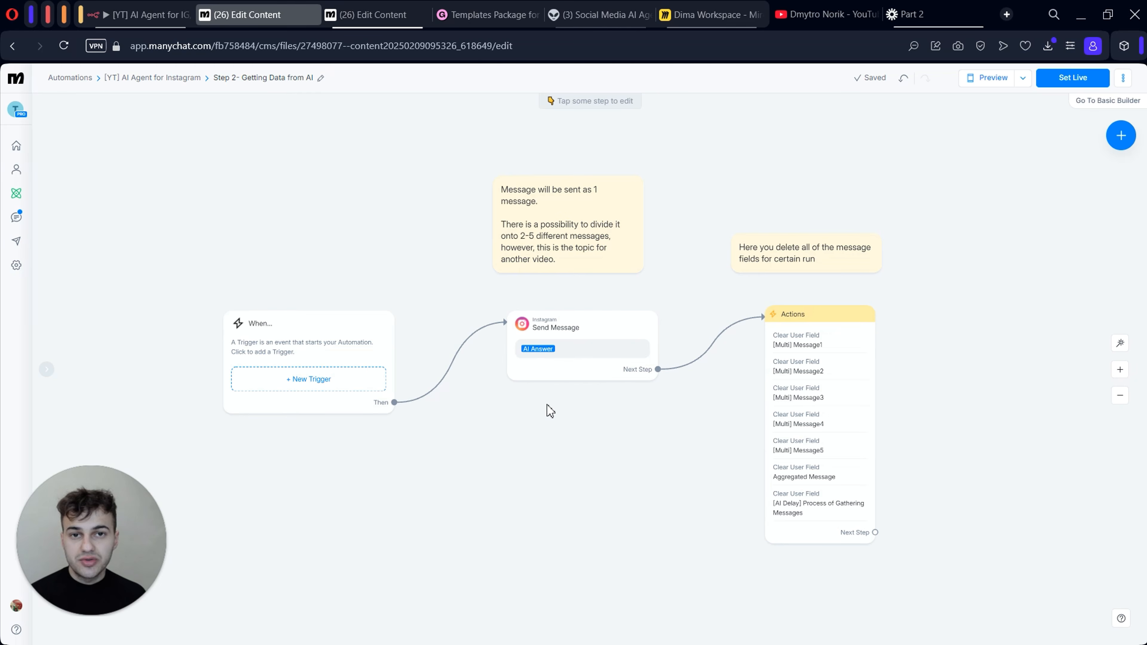
pyautogui.hscroll(2, 550, 411)
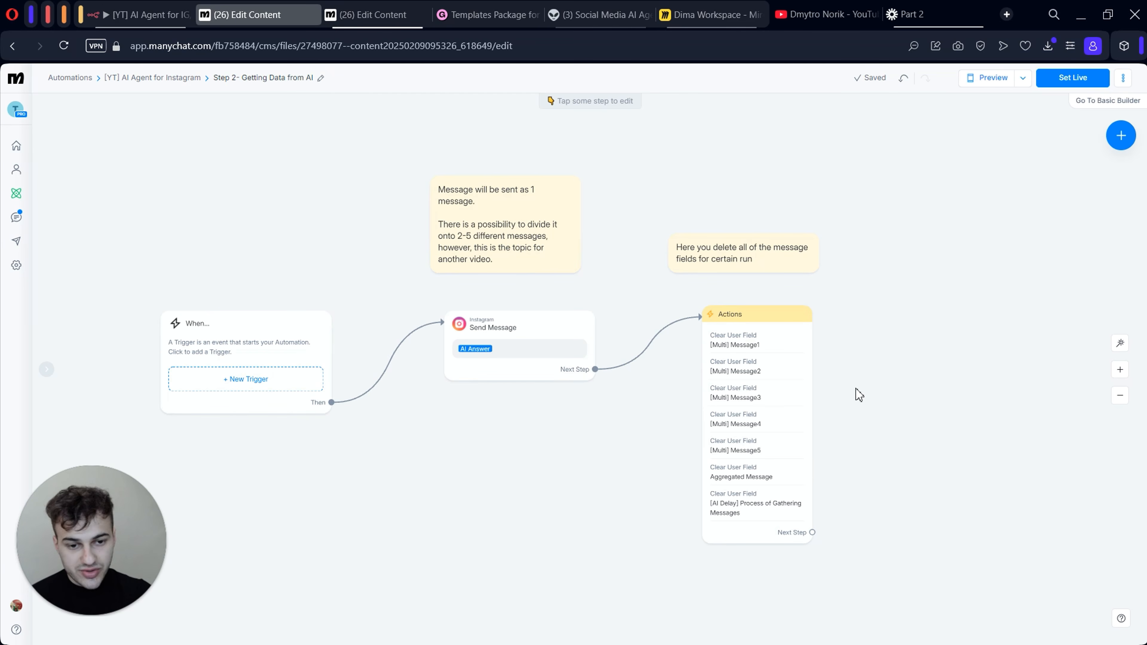
# - Return to the "Step1 - Sending Data to AI" flow and review the five message conditions and their Set User Field actions
pyautogui.click(377, 21)
pyautogui.scroll(-3, 453, 318)
pyautogui.hscroll(-13, 452, 317)
pyautogui.scroll(-2, 453, 317)
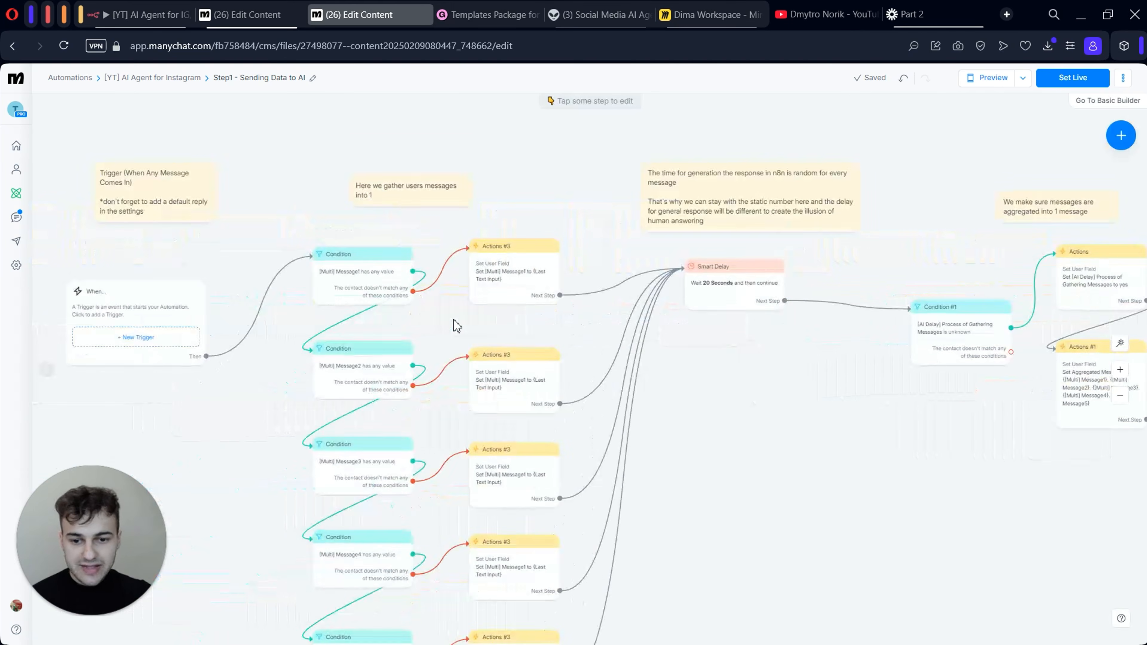
pyautogui.scroll(-2, 474, 442)
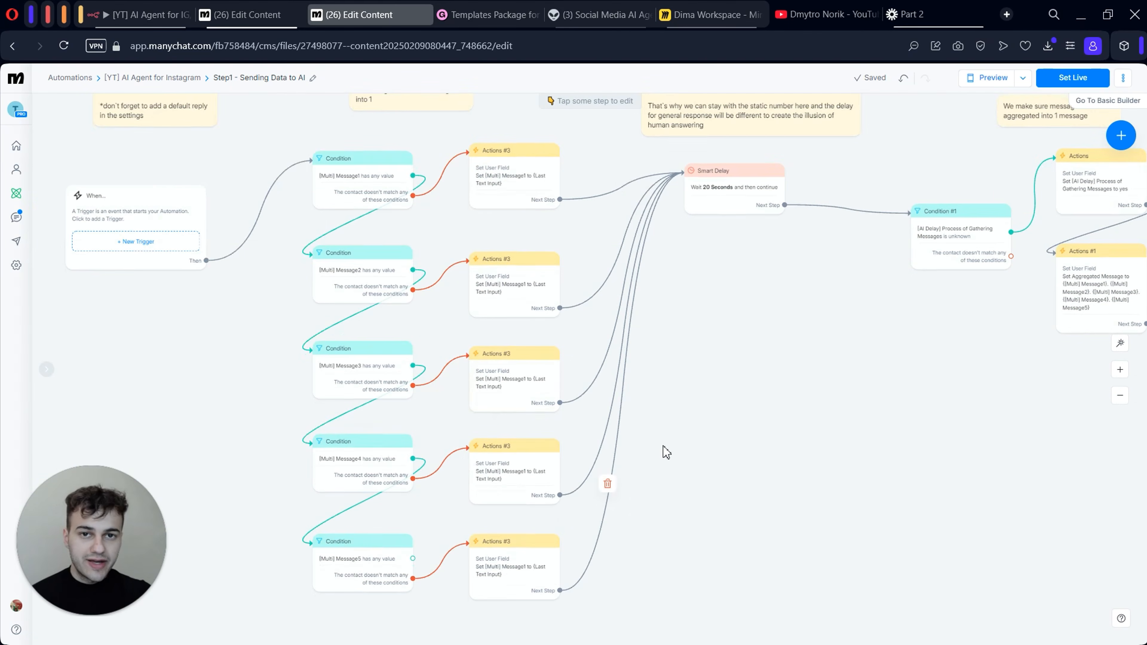
pyautogui.scroll(3, 664, 453)
pyautogui.scroll(3, 387, 330)
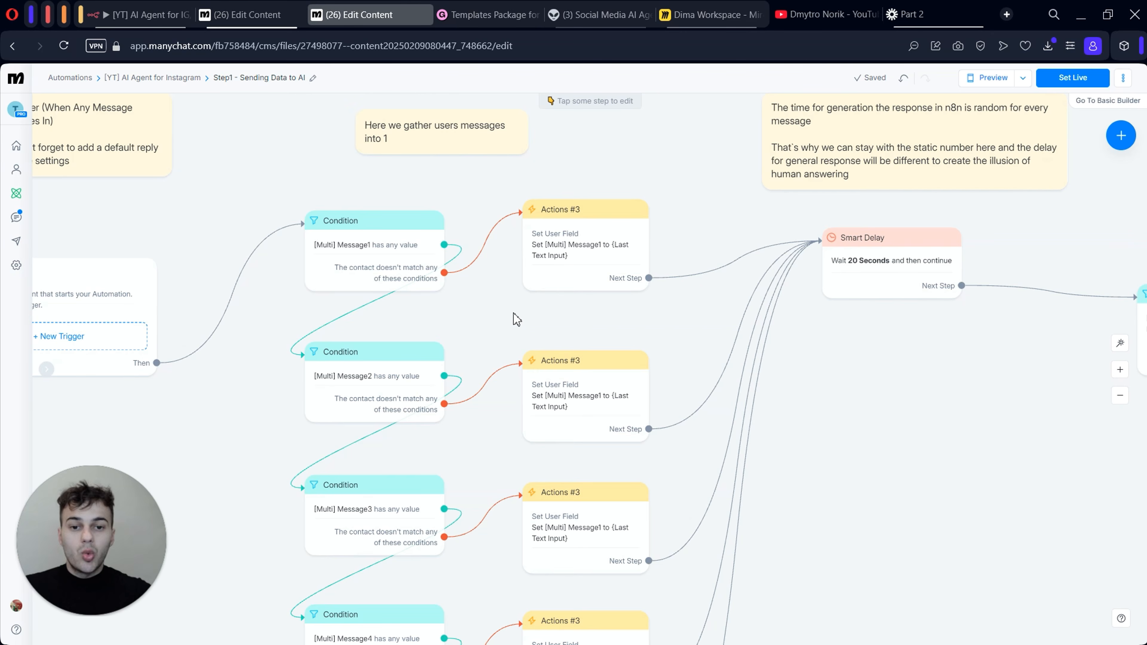
# - Open the "Step1 - Sending Data to AI" flow from the "[YT] AI Agent for Instagram" automation folder in Manychat
pyautogui.click(233, 15)
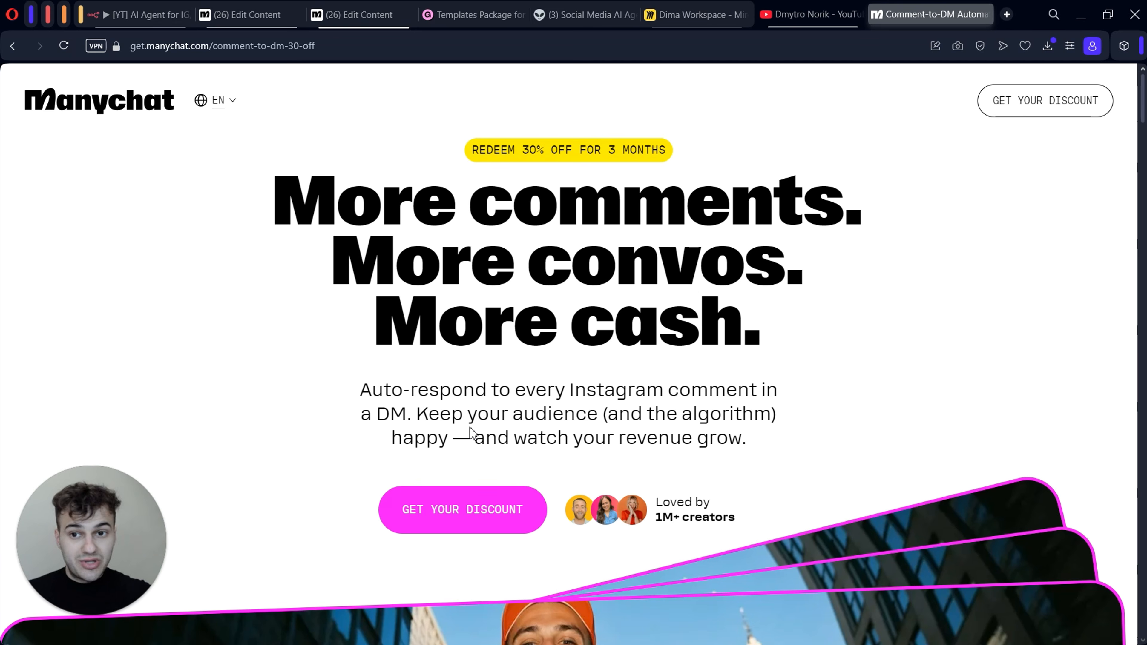
pyautogui.click(192, 46)
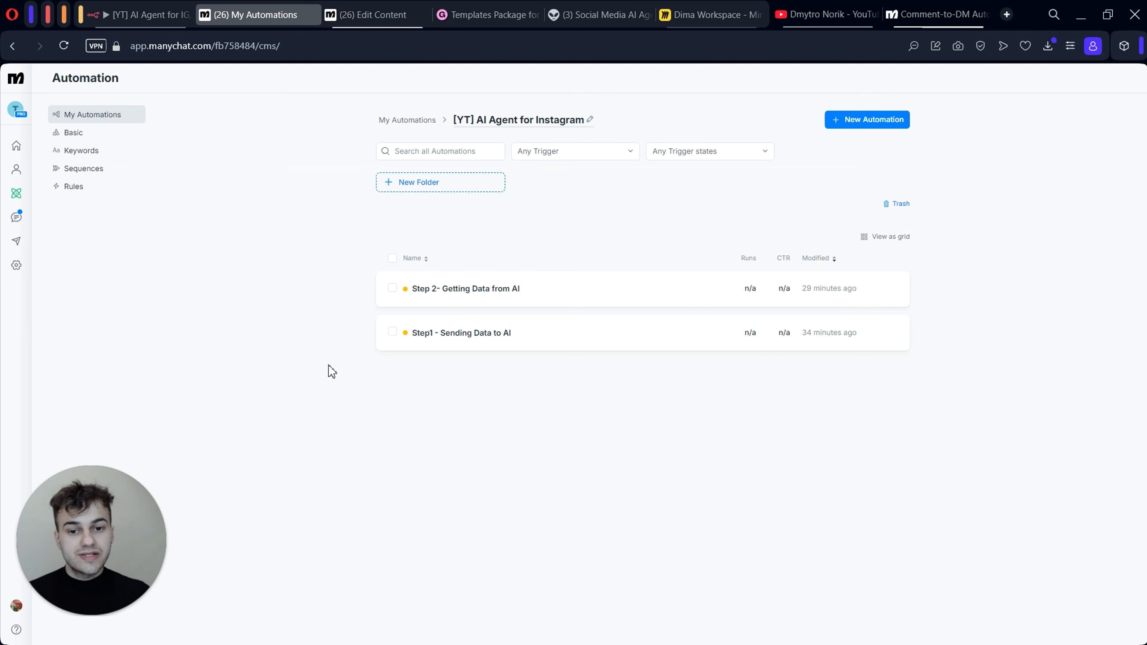
pyautogui.click(474, 333)
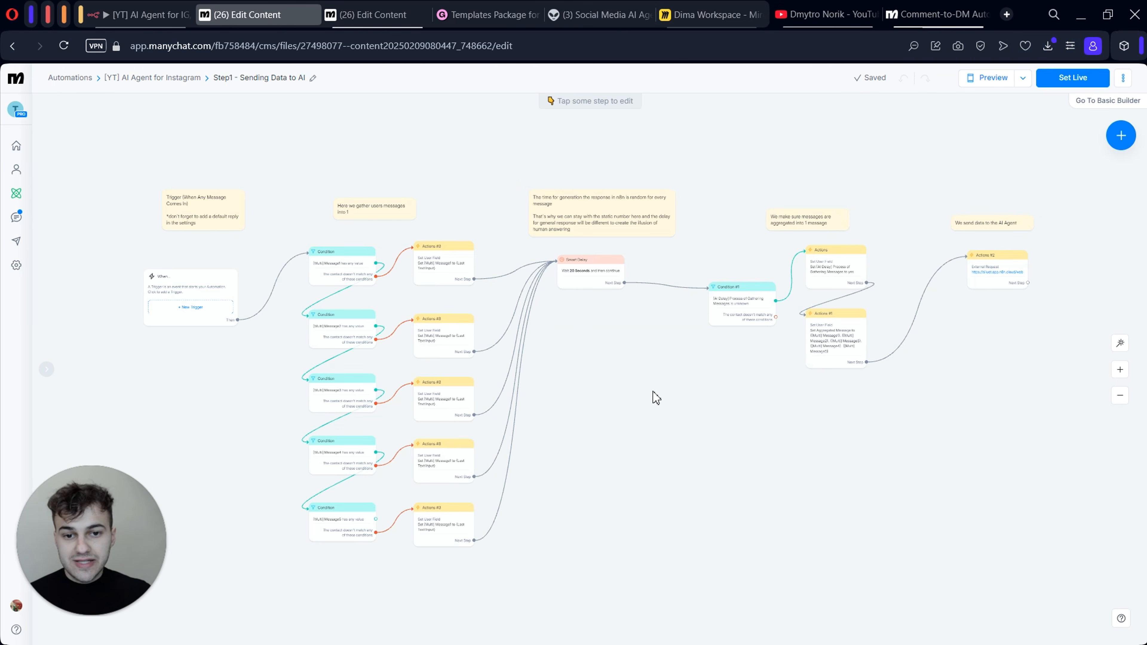
# - Examine the Step1 flow from the message conditions through the Smart Delay and message aggregation to the external request for the AI Agent
pyautogui.scroll(5, 256, 340)
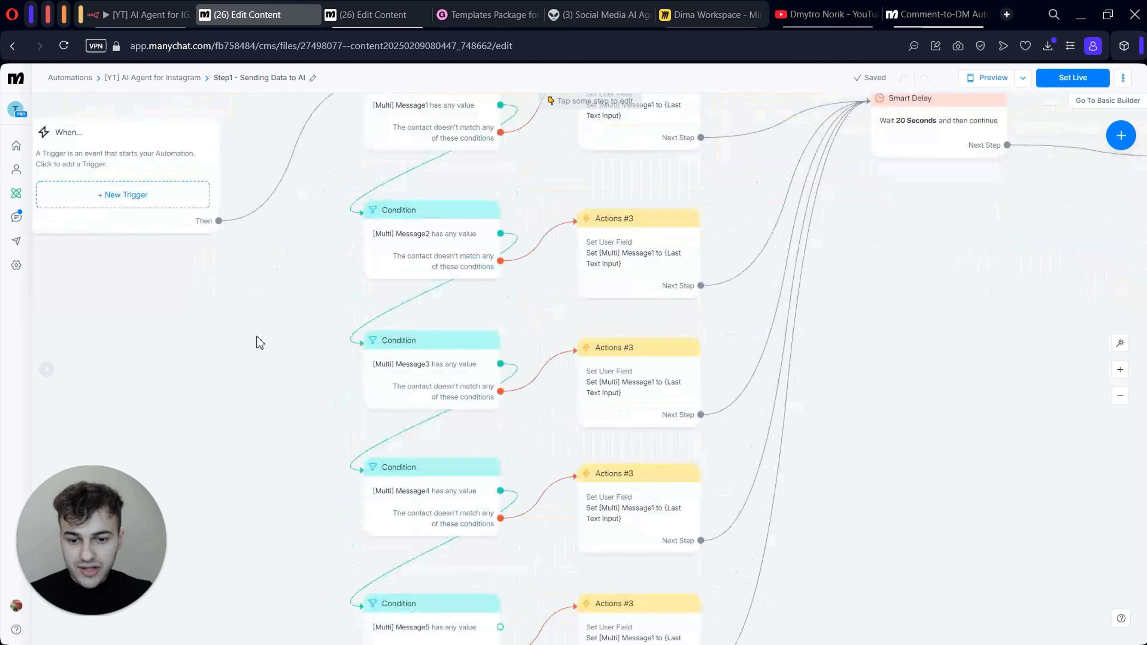
pyautogui.scroll(-5, 256, 340)
pyautogui.scroll(5, 650, 342)
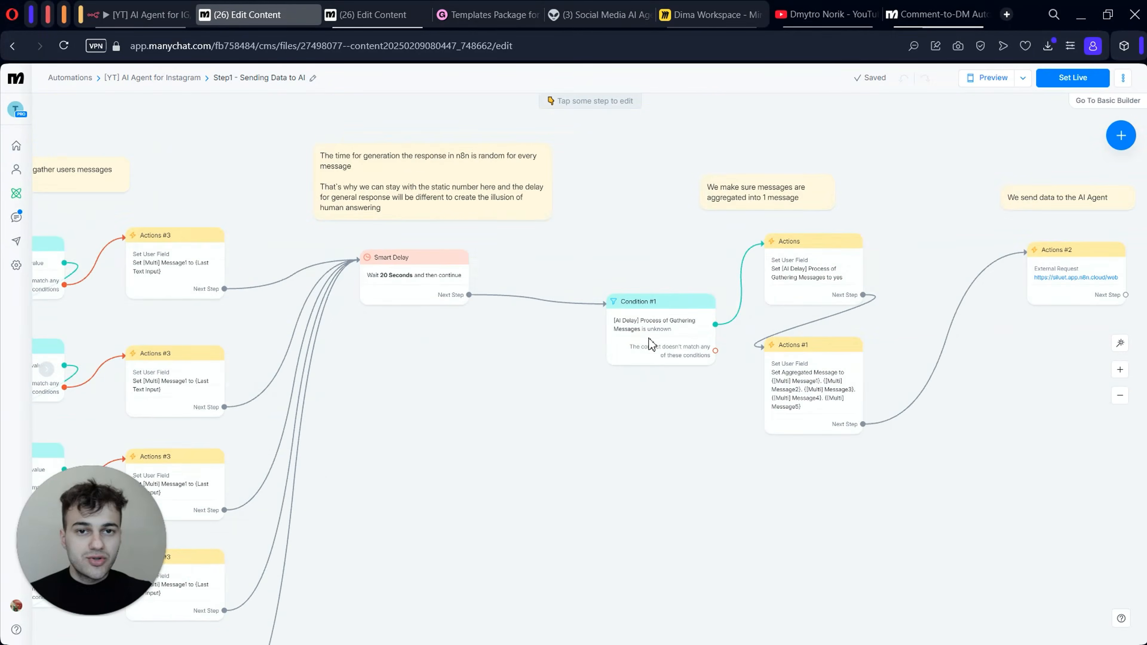
pyautogui.hscroll(6, 650, 344)
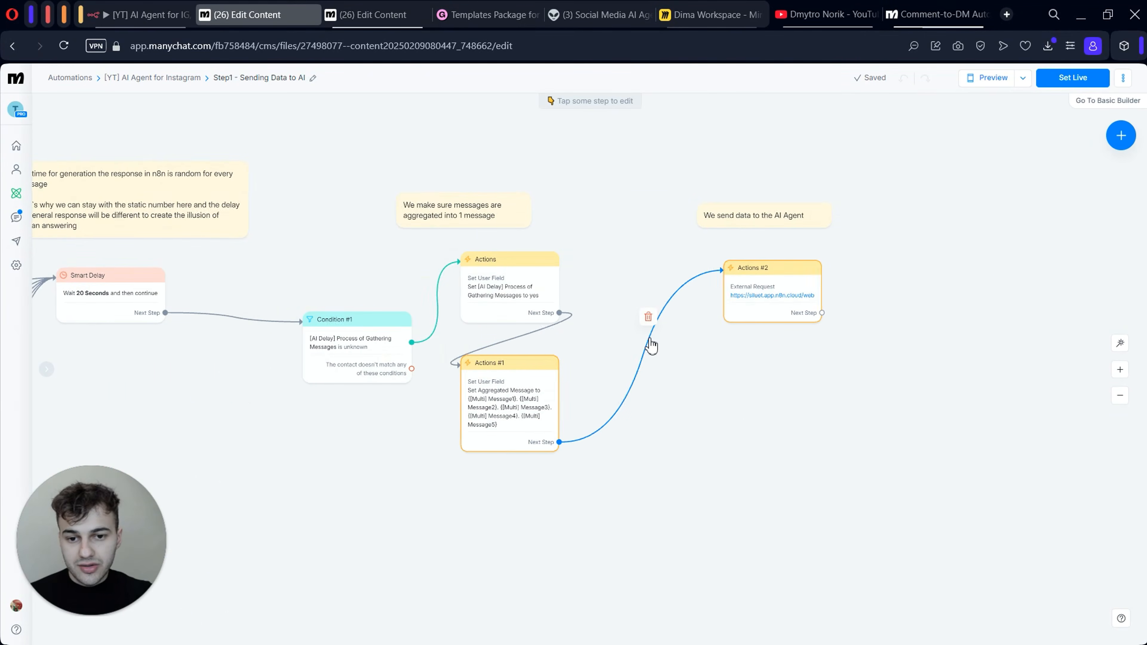
pyautogui.hscroll(-12, 650, 344)
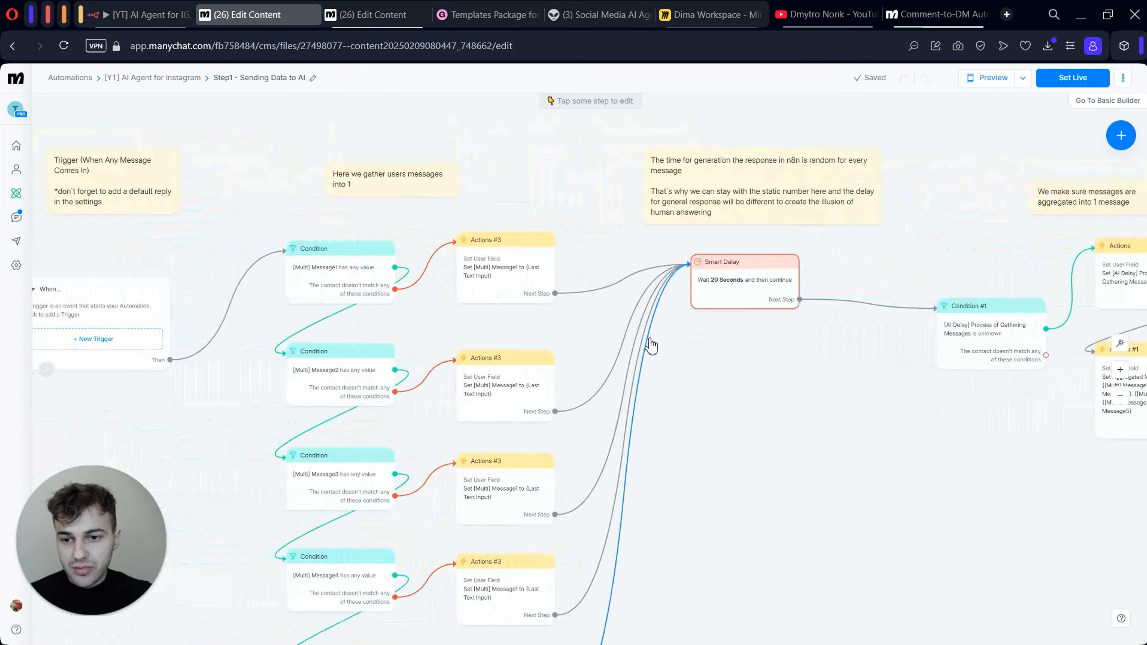
pyautogui.hscroll(2, 651, 345)
pyautogui.scroll(-1, 656, 400)
pyautogui.hscroll(2, 656, 401)
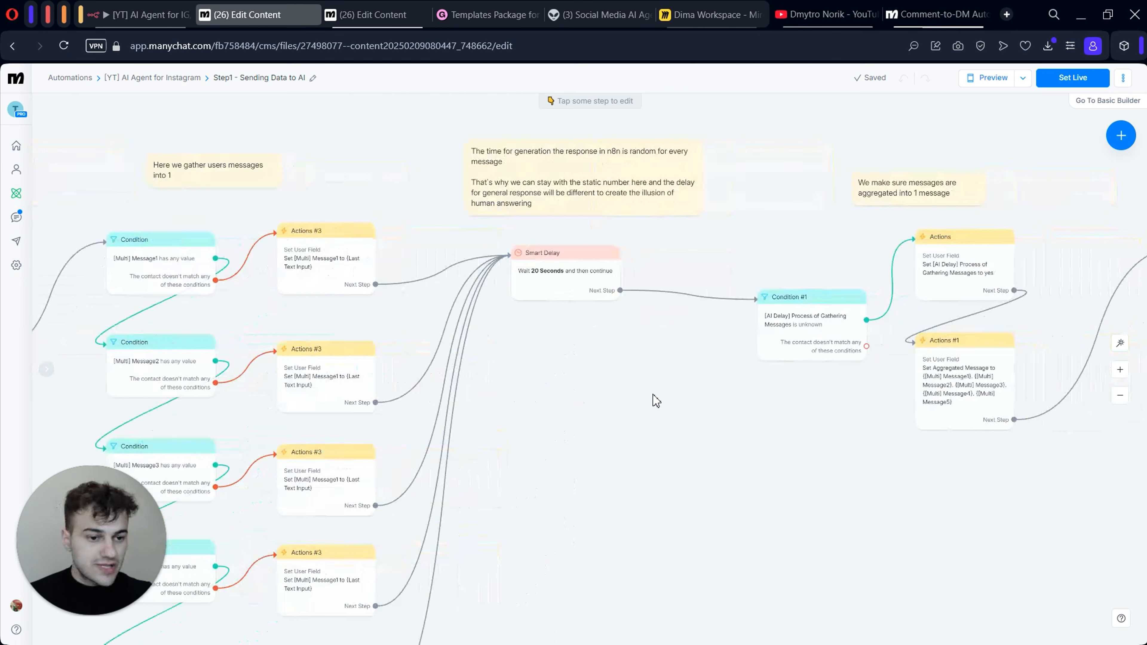
pyautogui.hscroll(15, 656, 400)
pyautogui.scroll(1, 657, 400)
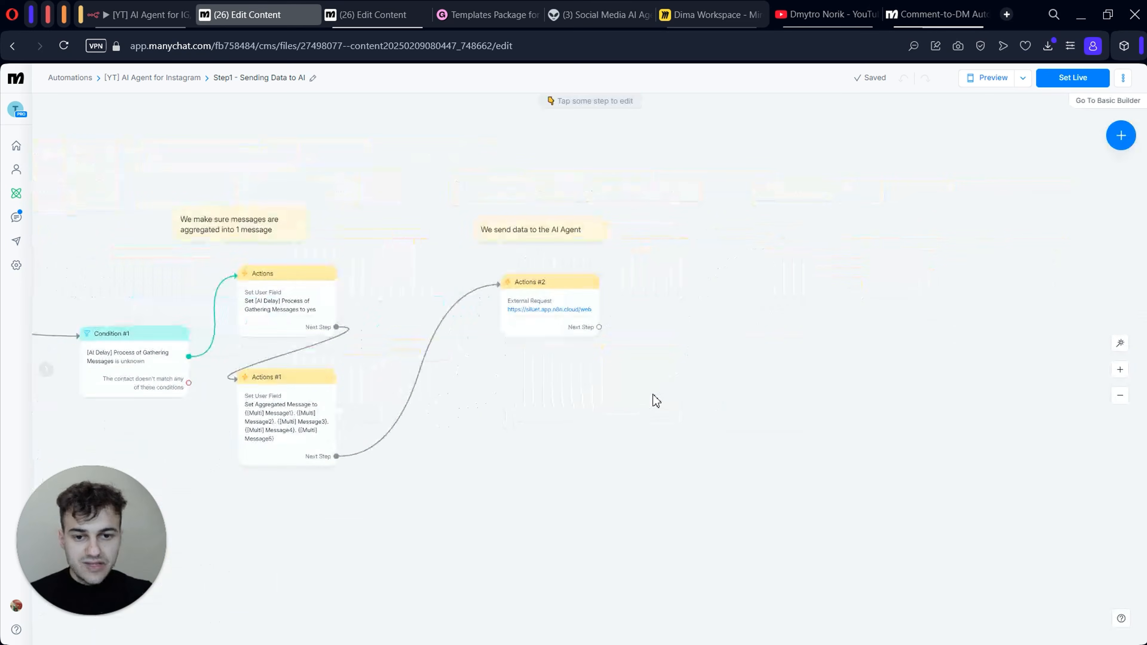
pyautogui.scroll(4, 530, 333)
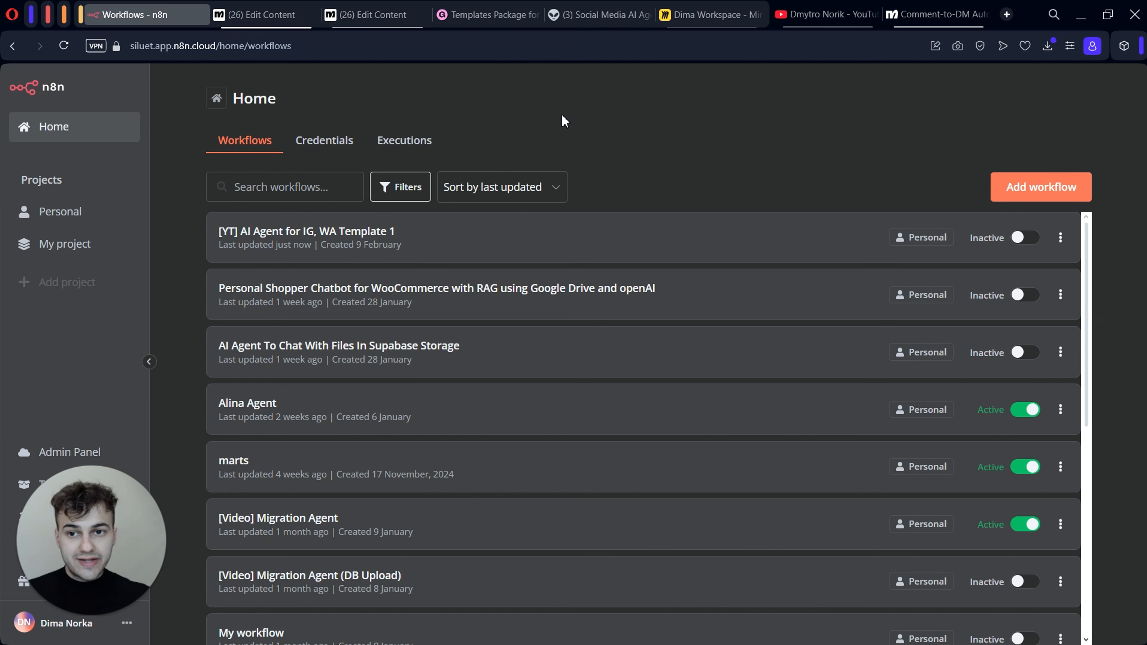
# - Visit the n8n.io website and return to the n8n workflow list
pyautogui.click(349, 47)
pyautogui.write('n8n.io')
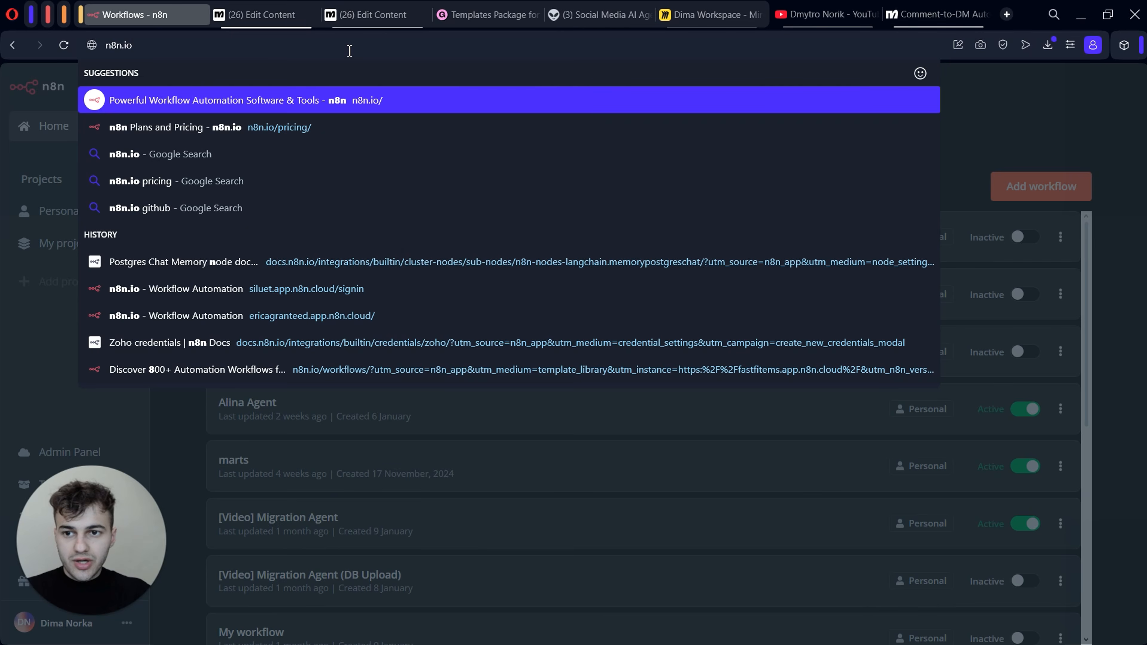
pyautogui.press('Return')
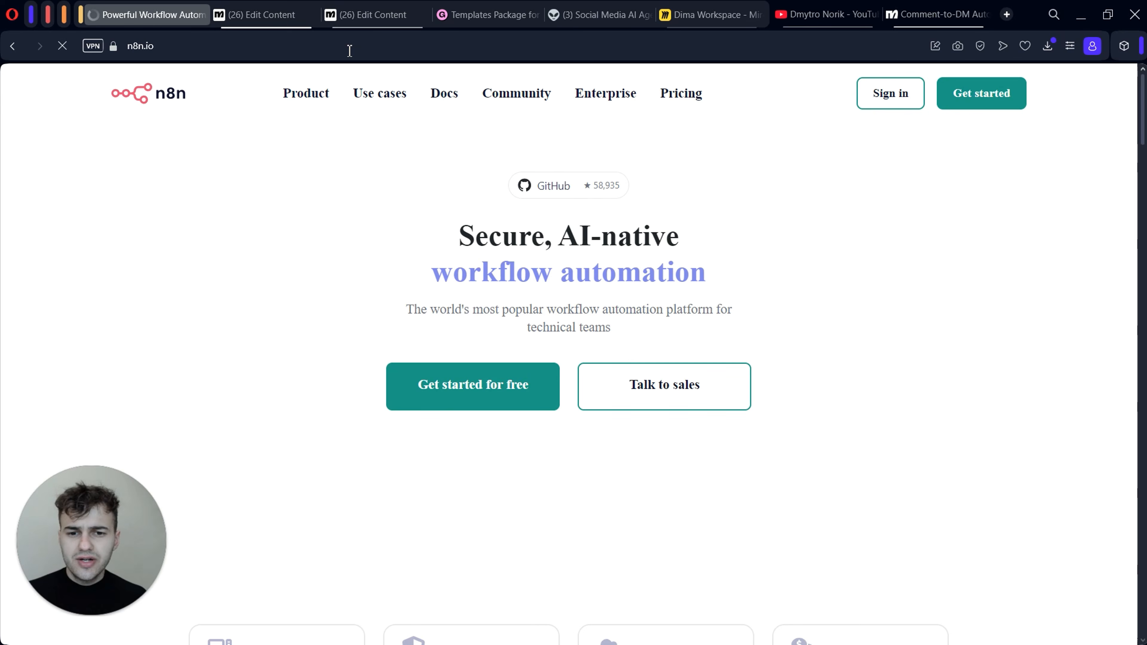
pyautogui.click(371, 14)
pyautogui.click(149, 14)
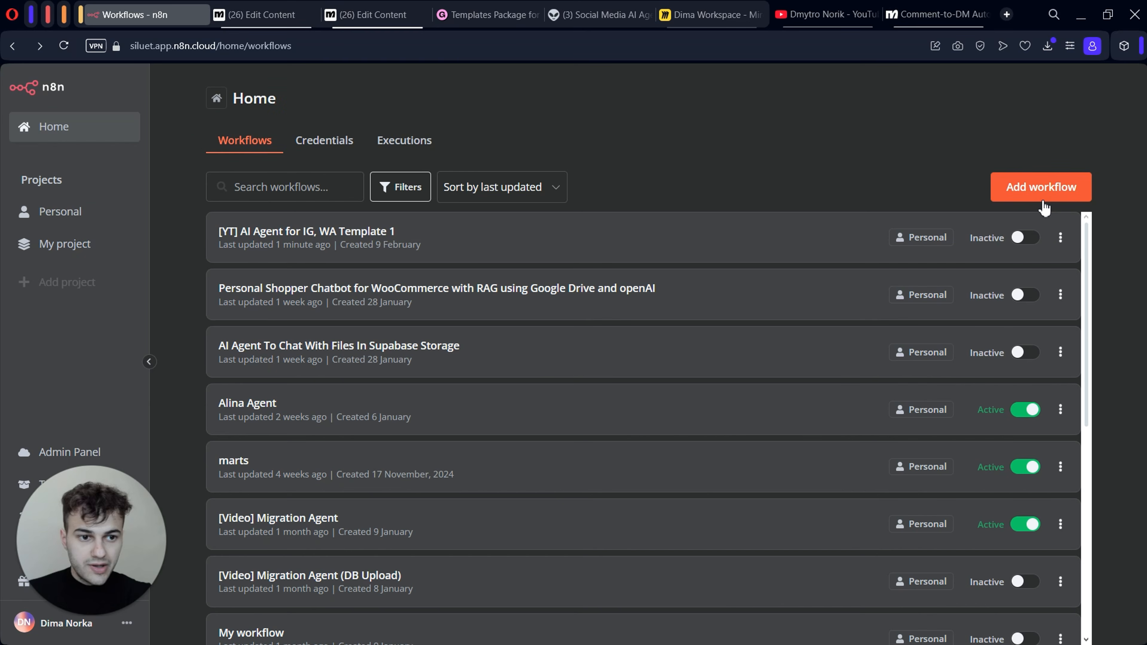
# - Create a new n8n workflow and add a Webhook node as its trigger
pyautogui.click(1058, 195)
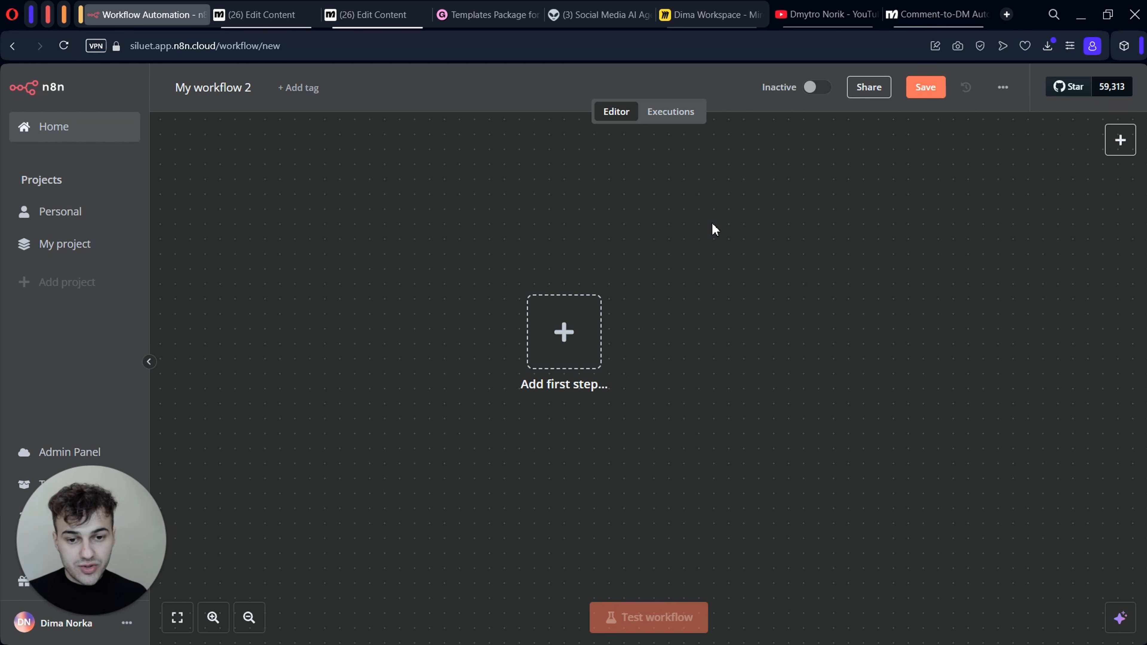
pyautogui.hscroll(3, 659, 345)
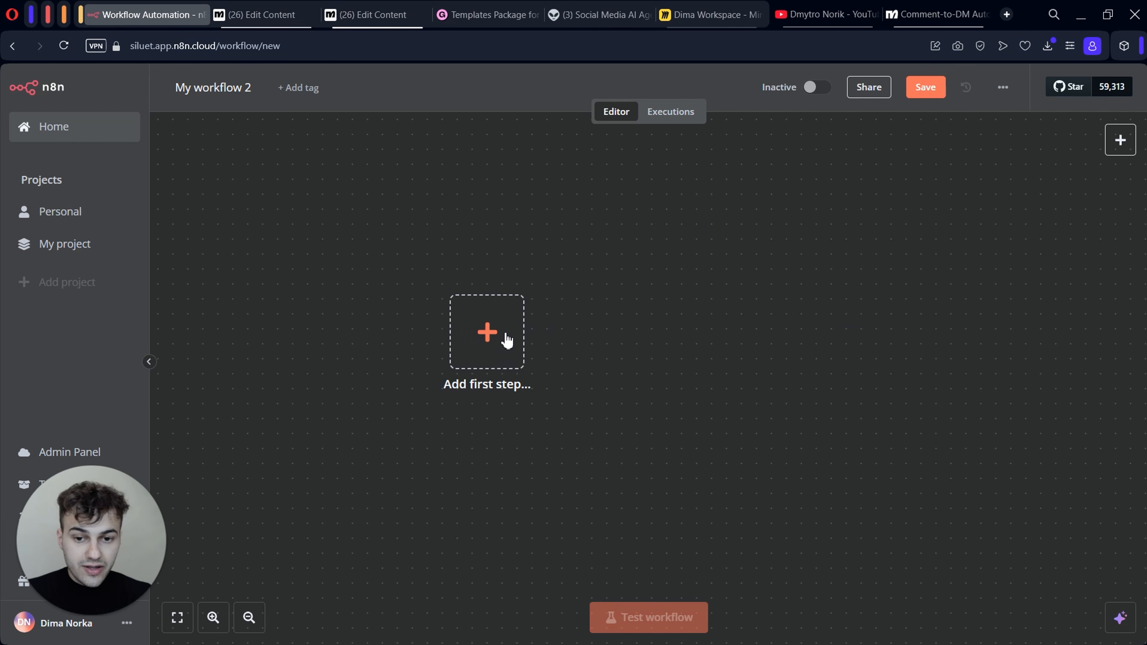
pyautogui.click(475, 337)
pyautogui.write('webhoo')
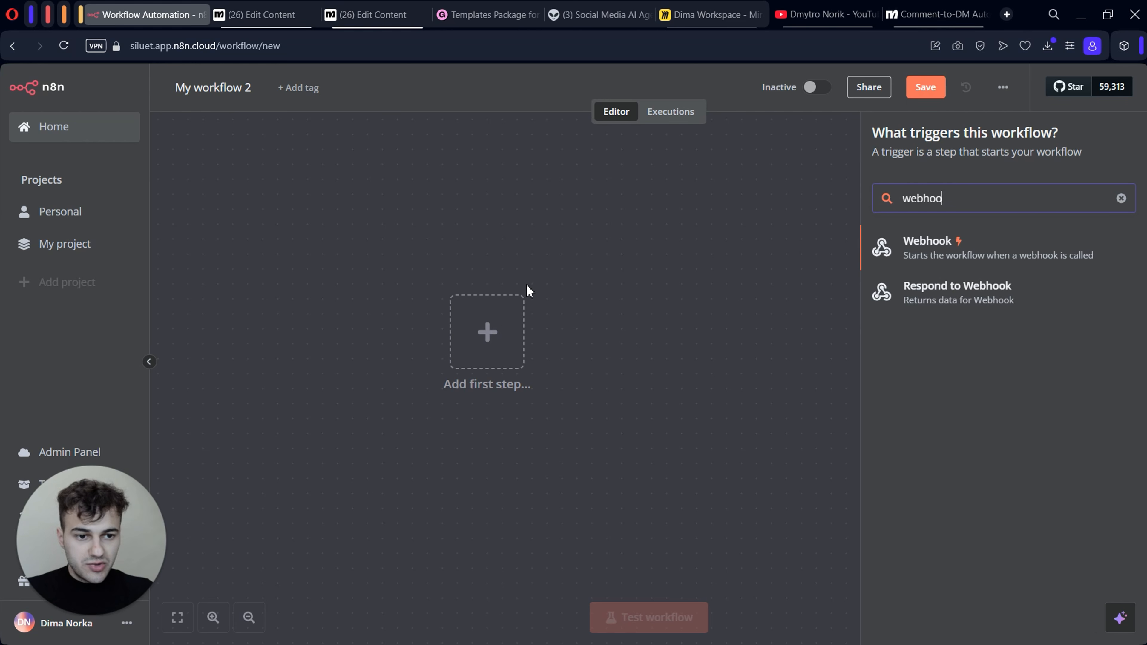
pyautogui.click(999, 254)
pyautogui.click(722, 85)
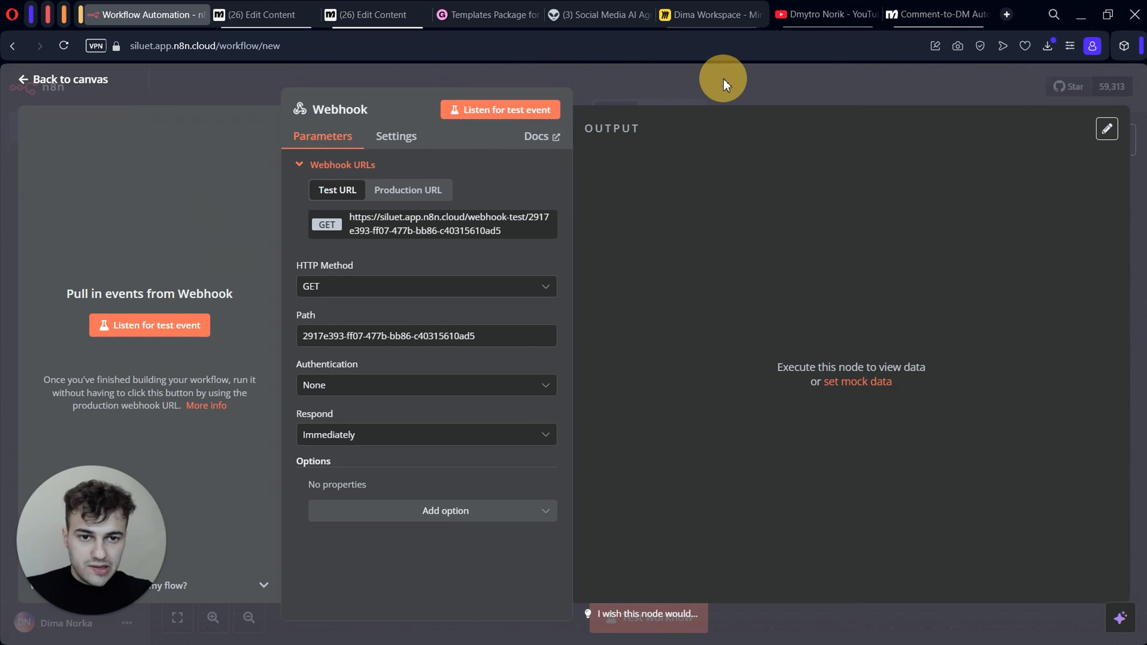
pyautogui.moveTo(473, 351); pyautogui.dragTo(449, 355)
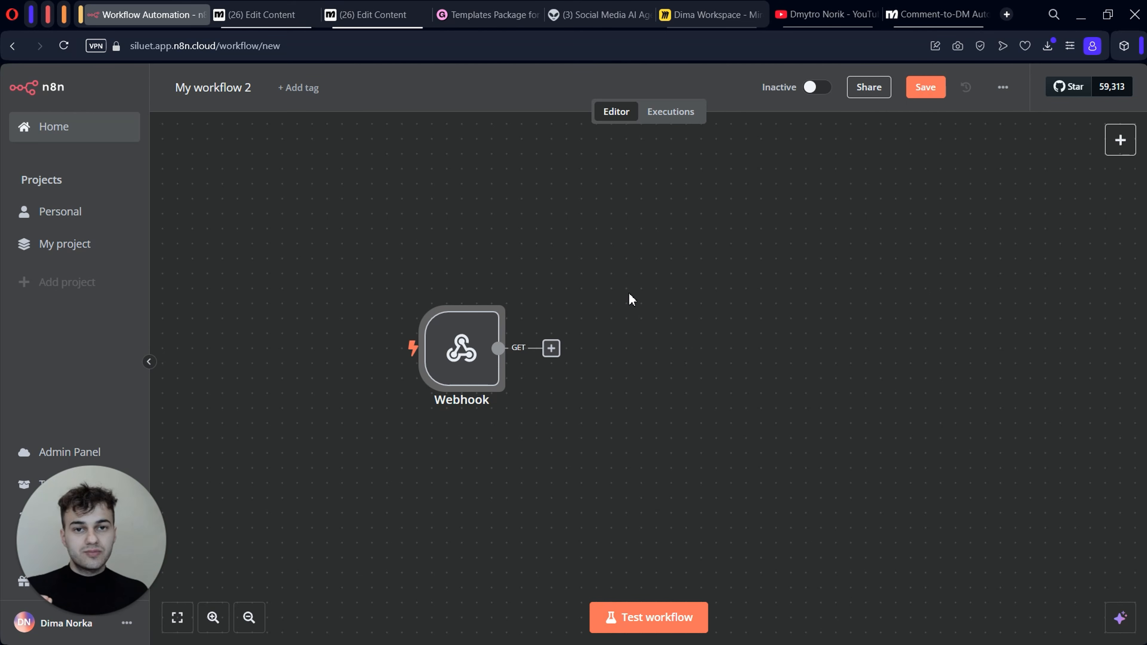
# - Switch to the Manychat Step1 flow and examine the External Request in the Actions #2 block
pyautogui.click(381, 14)
pyautogui.hscroll(2, 896, 307)
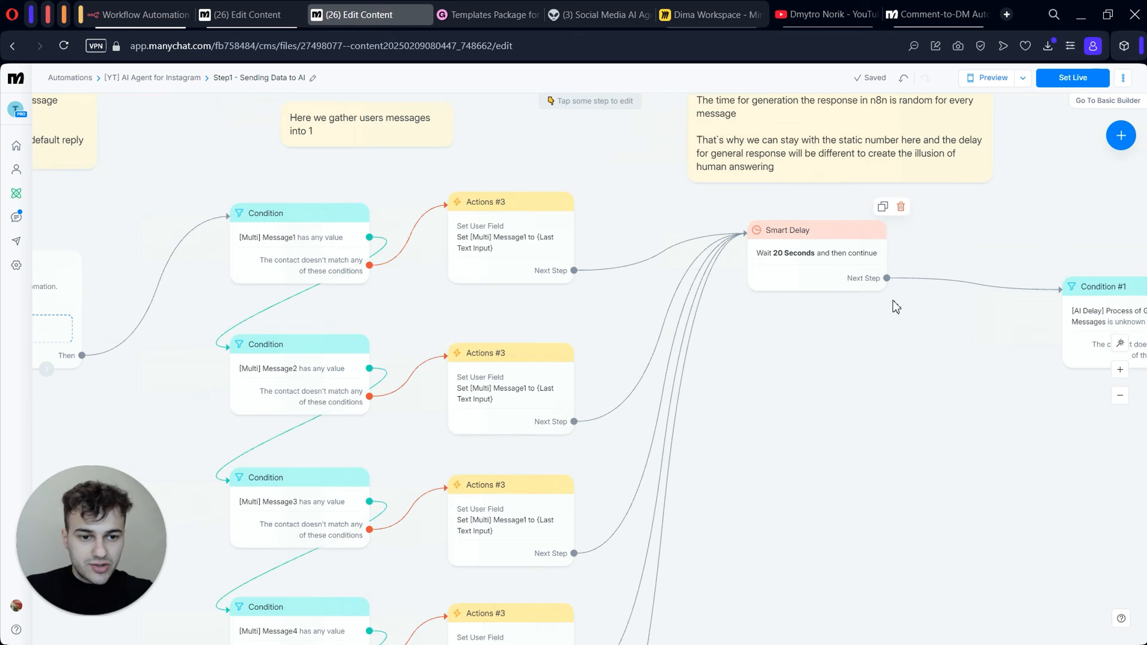
pyautogui.hscroll(15, 894, 303)
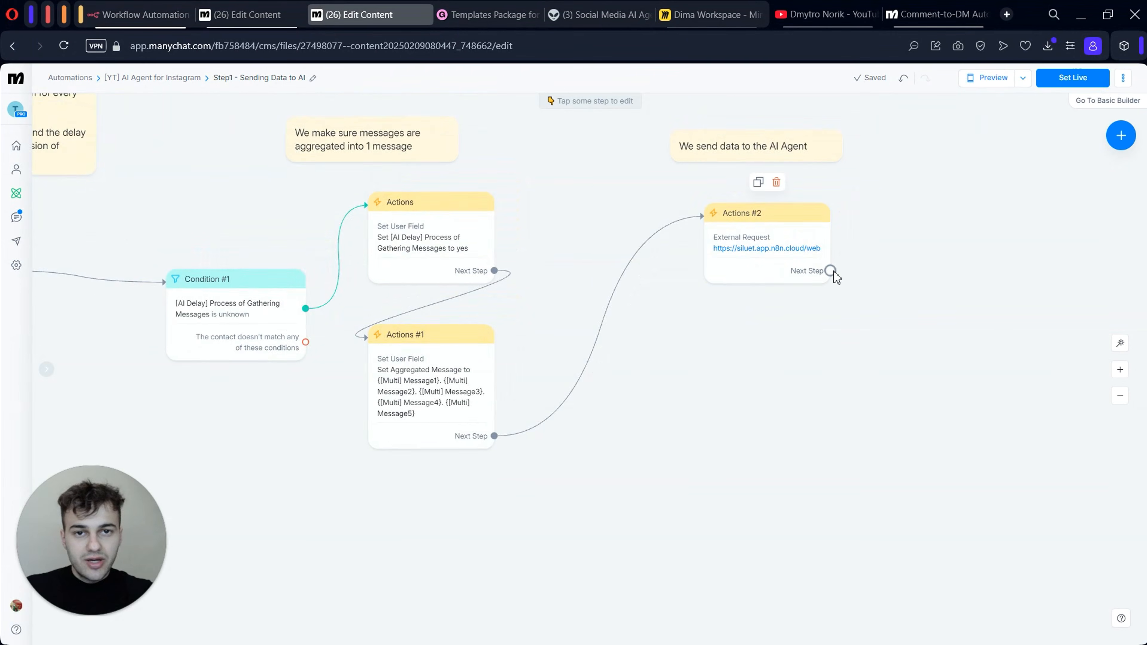
pyautogui.hscroll(2, 835, 276)
pyautogui.scroll(1, 835, 277)
pyautogui.click(725, 293)
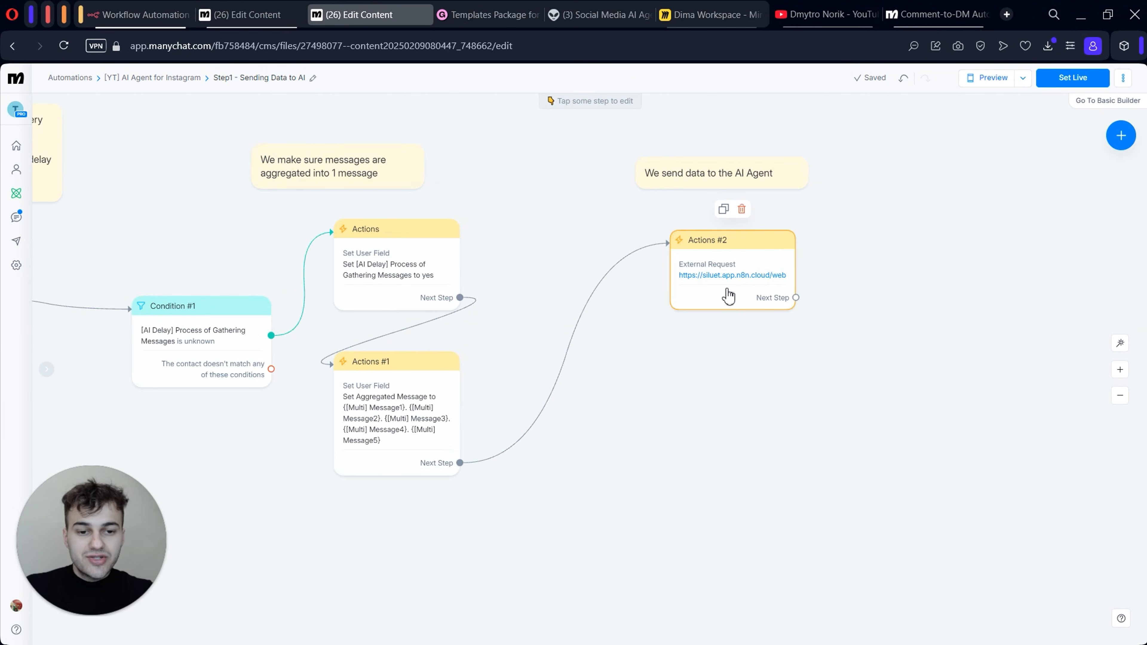
# - Return to the new n8n workflow and add an AI Agent node connected after the Webhook node
pyautogui.click(107, 15)
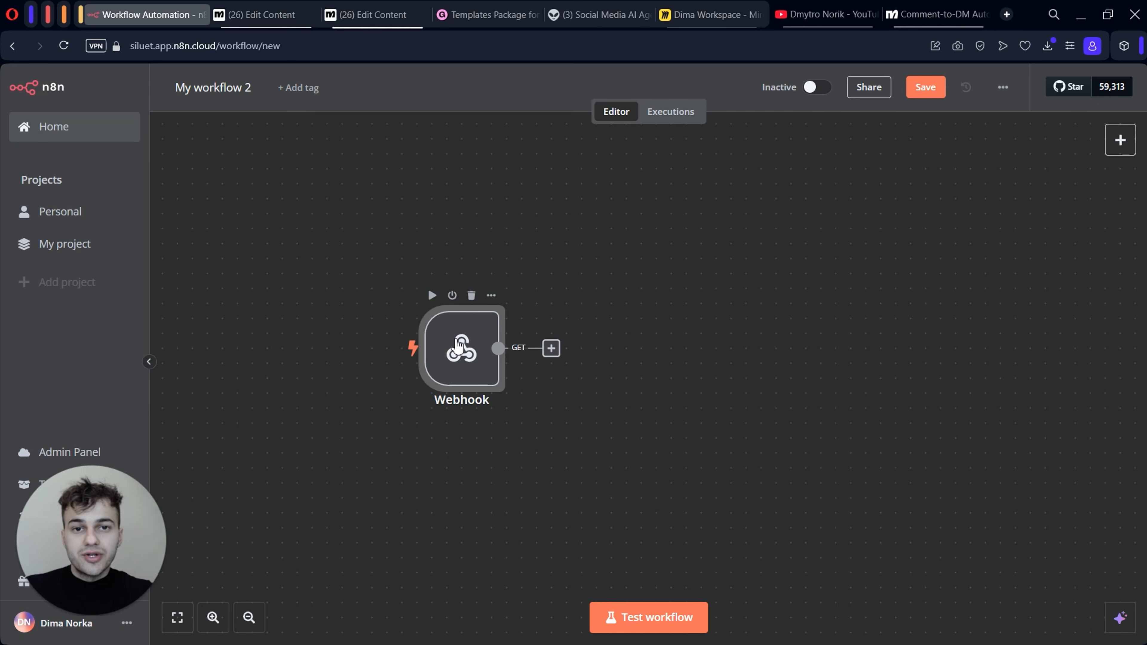
pyautogui.scroll(2, 619, 347)
pyautogui.hscroll(1, 619, 347)
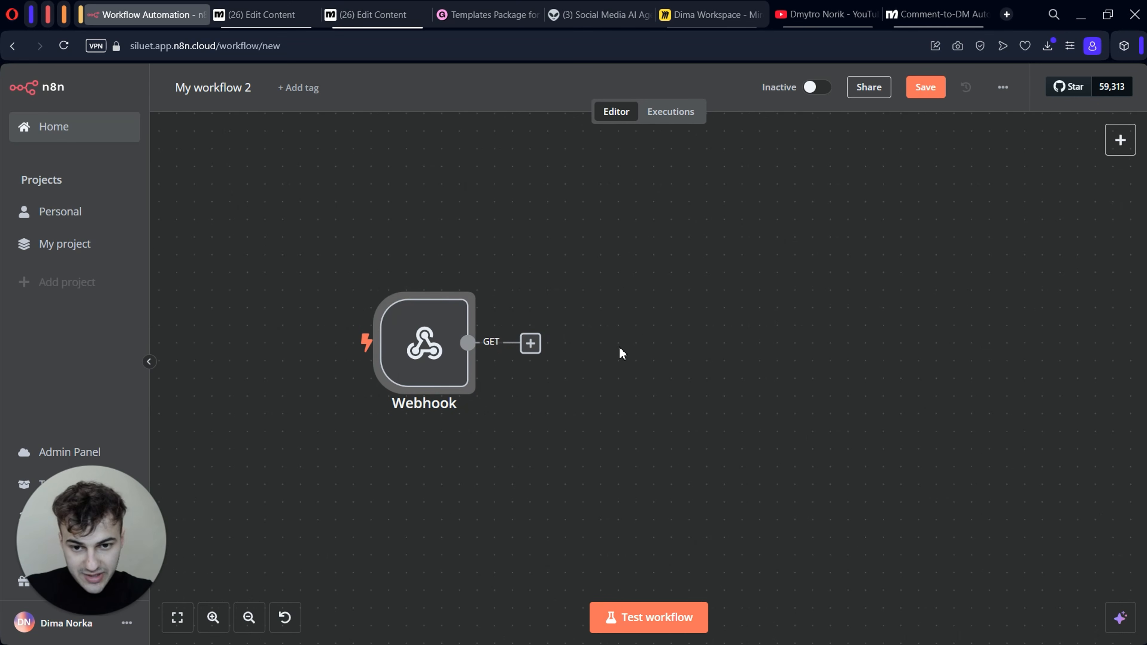
pyautogui.scroll(1, 619, 347)
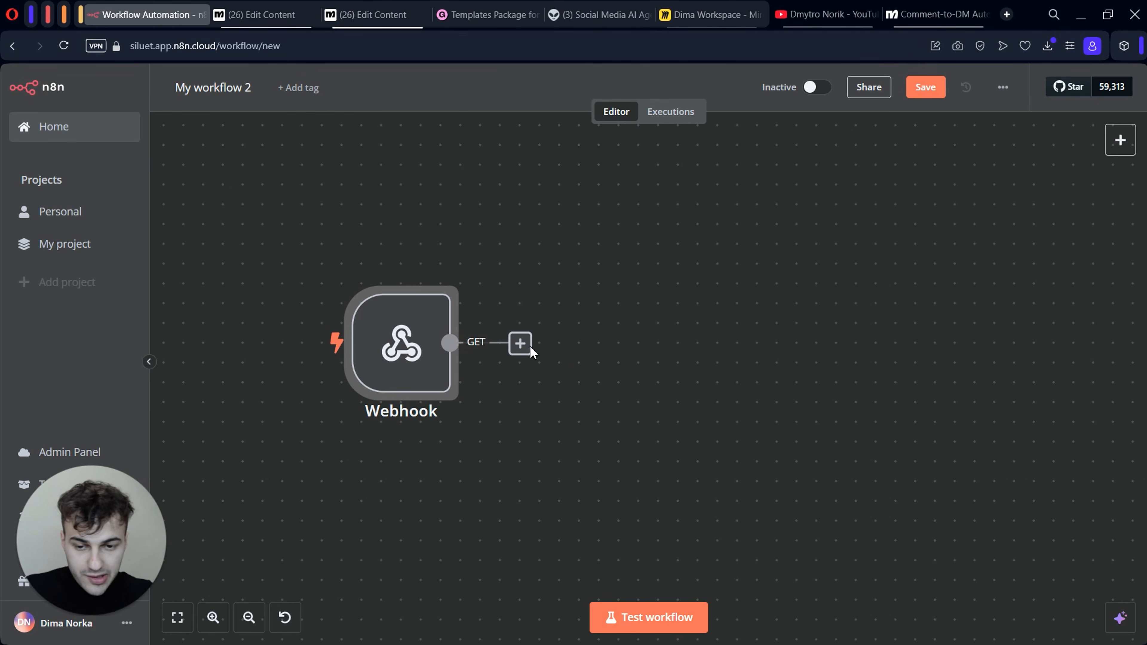
pyautogui.scroll(-1, 503, 409)
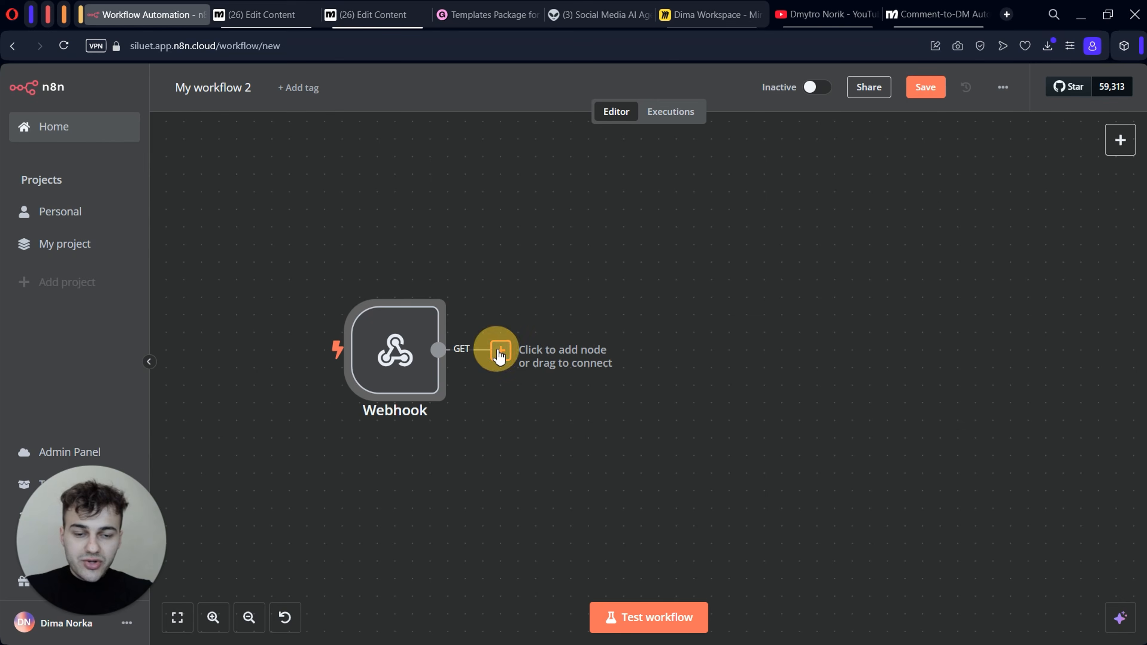
pyautogui.click(500, 351)
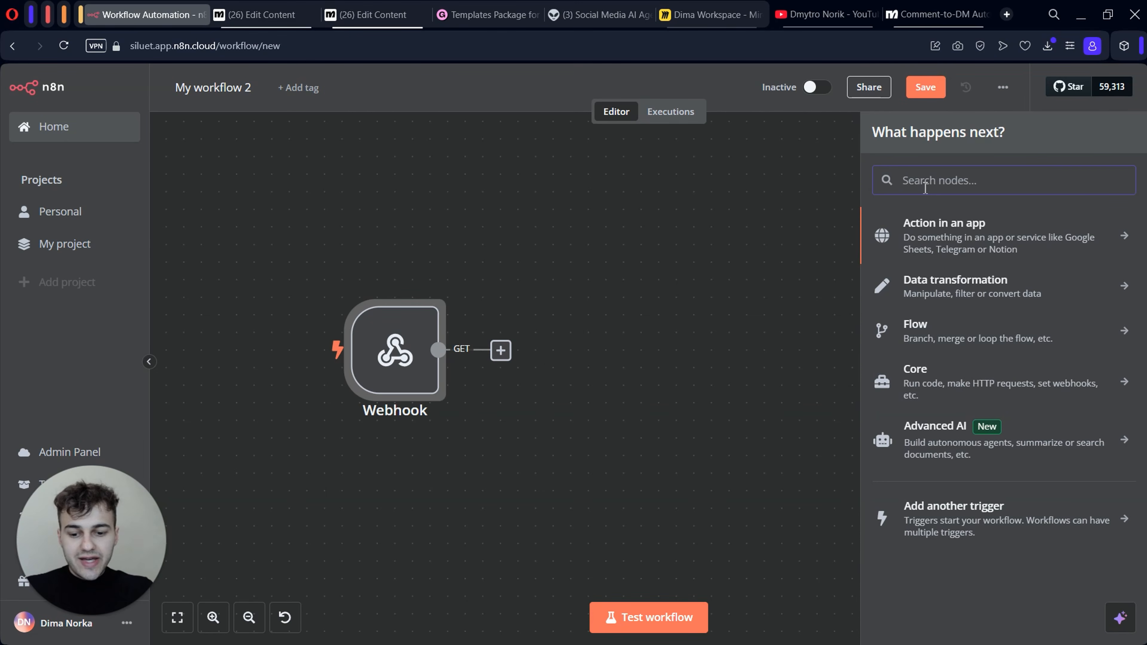
pyautogui.write('ai age')
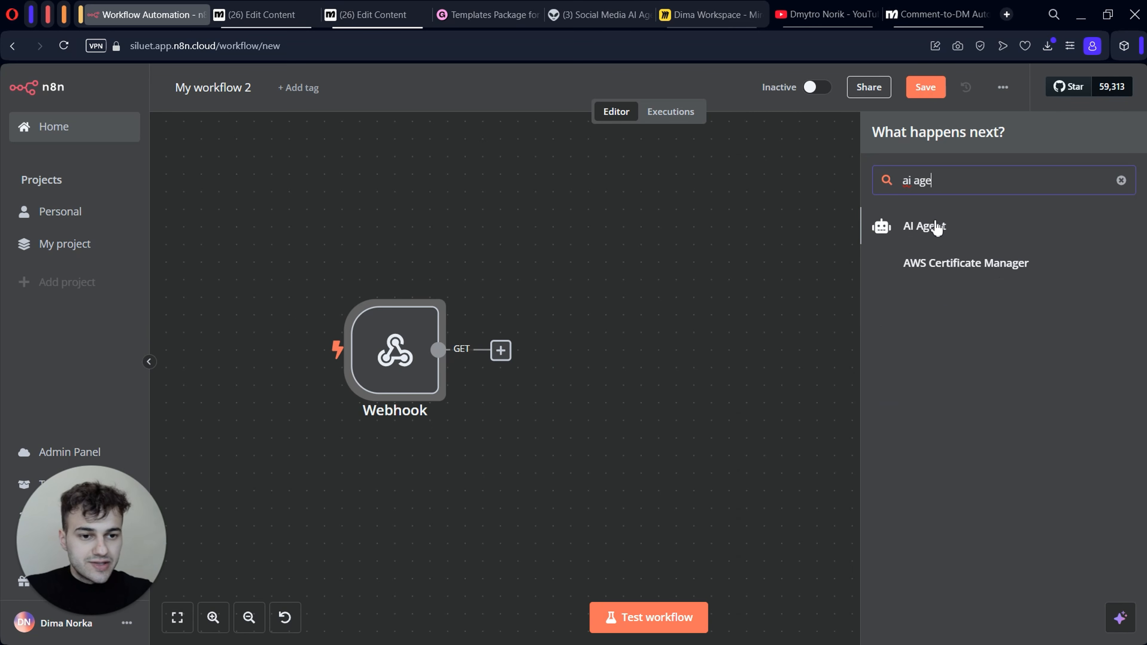
pyautogui.click(949, 232)
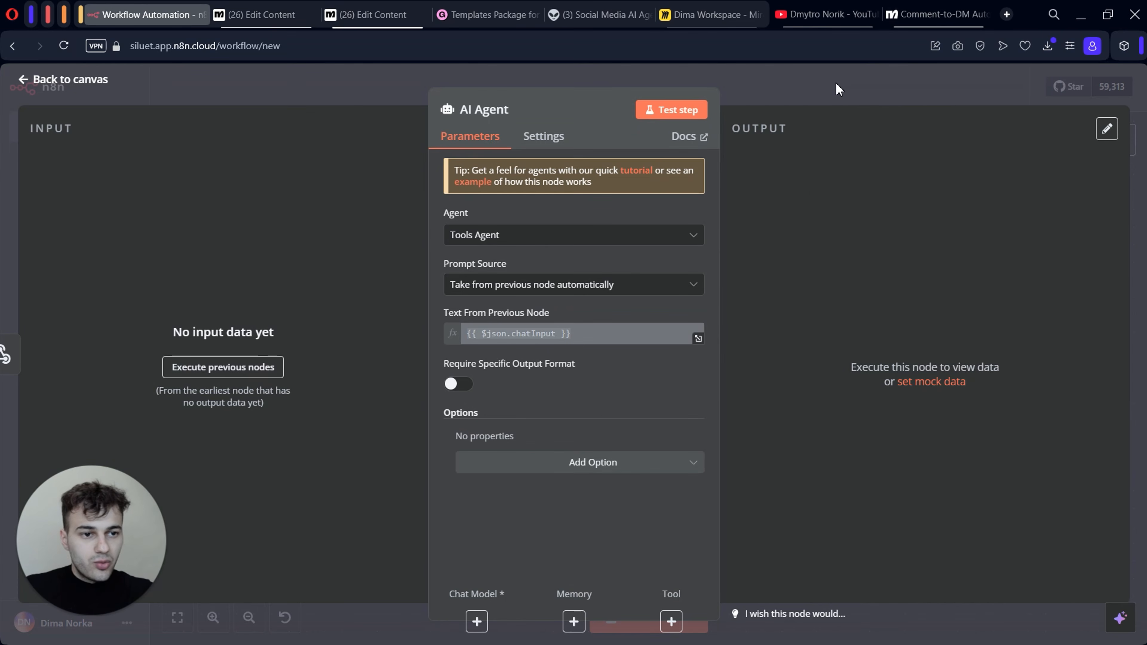
pyautogui.click(835, 82)
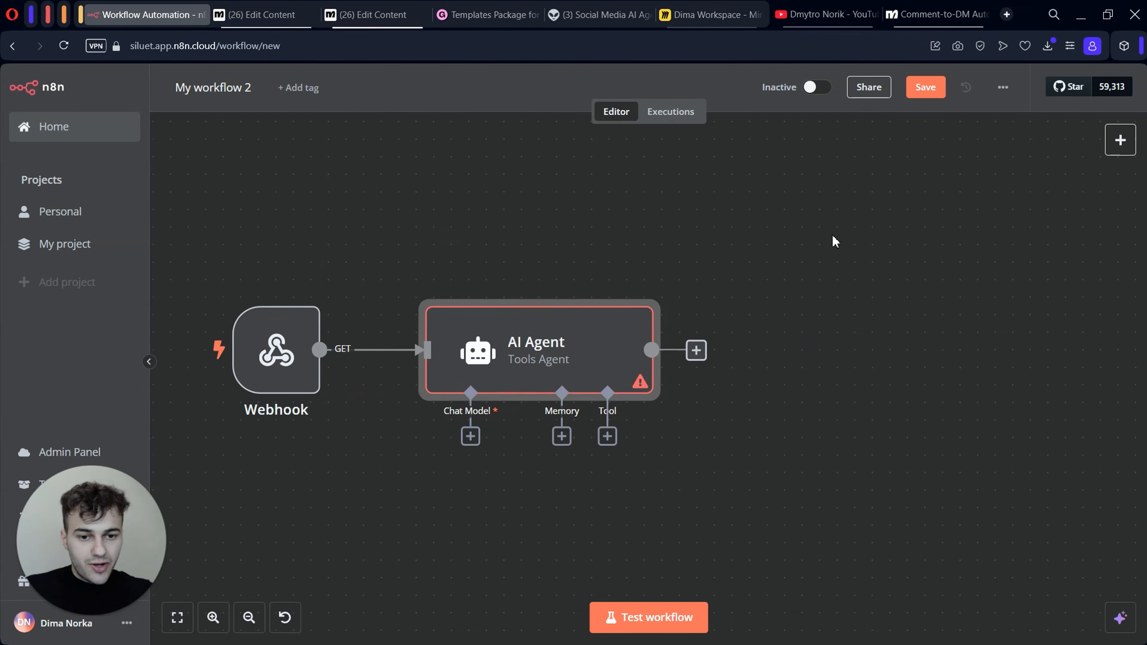
# - Attach an Anthropic Chat Model to the AI Agent's Chat Model connection
pyautogui.scroll(-2, 832, 234)
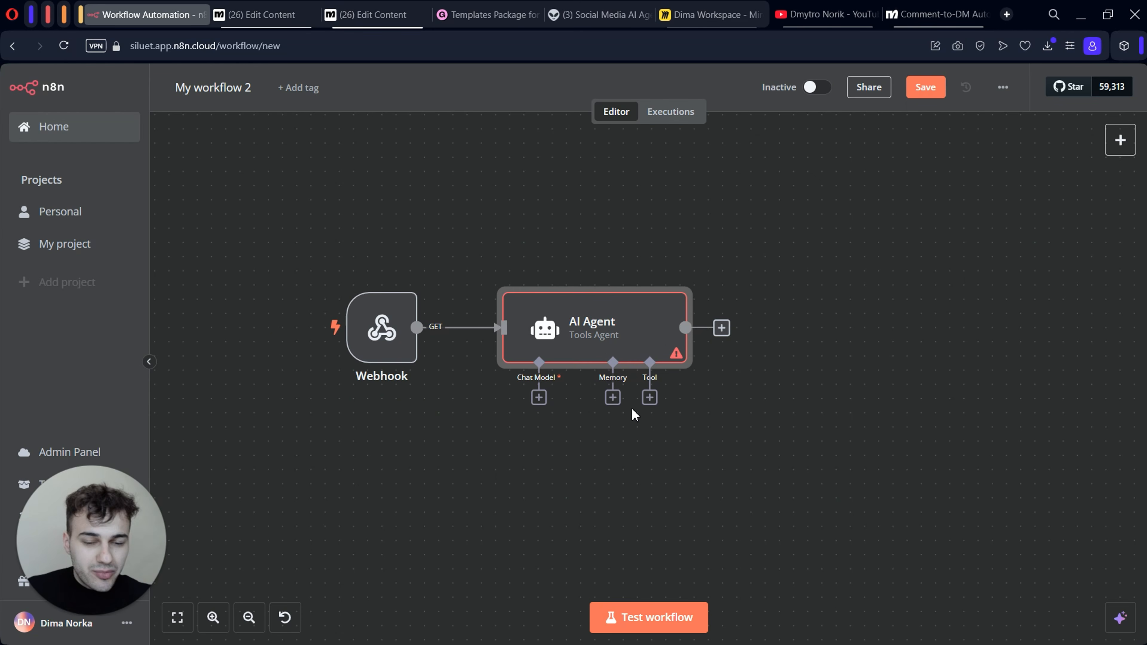
pyautogui.click(538, 399)
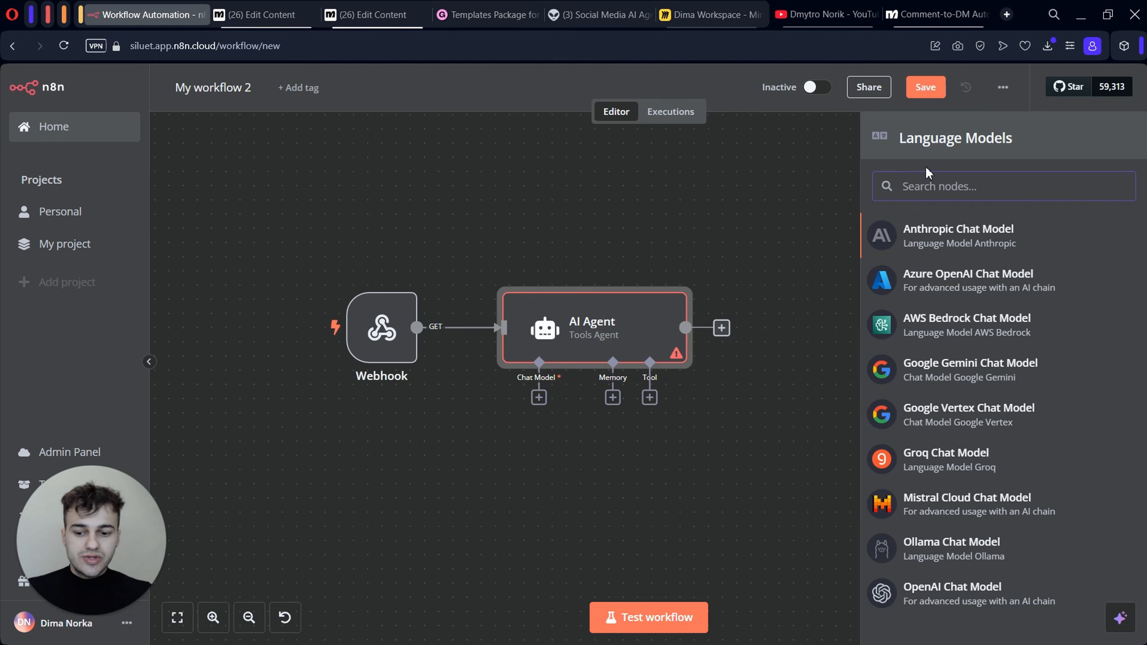
pyautogui.write('antro')
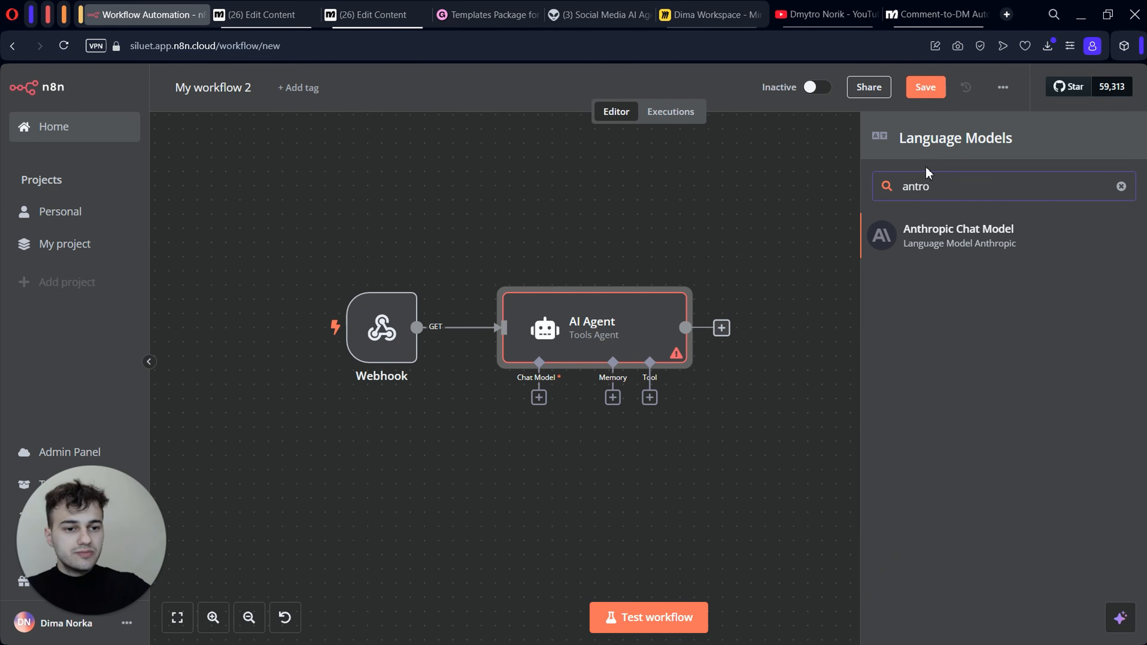
pyautogui.press('Return')
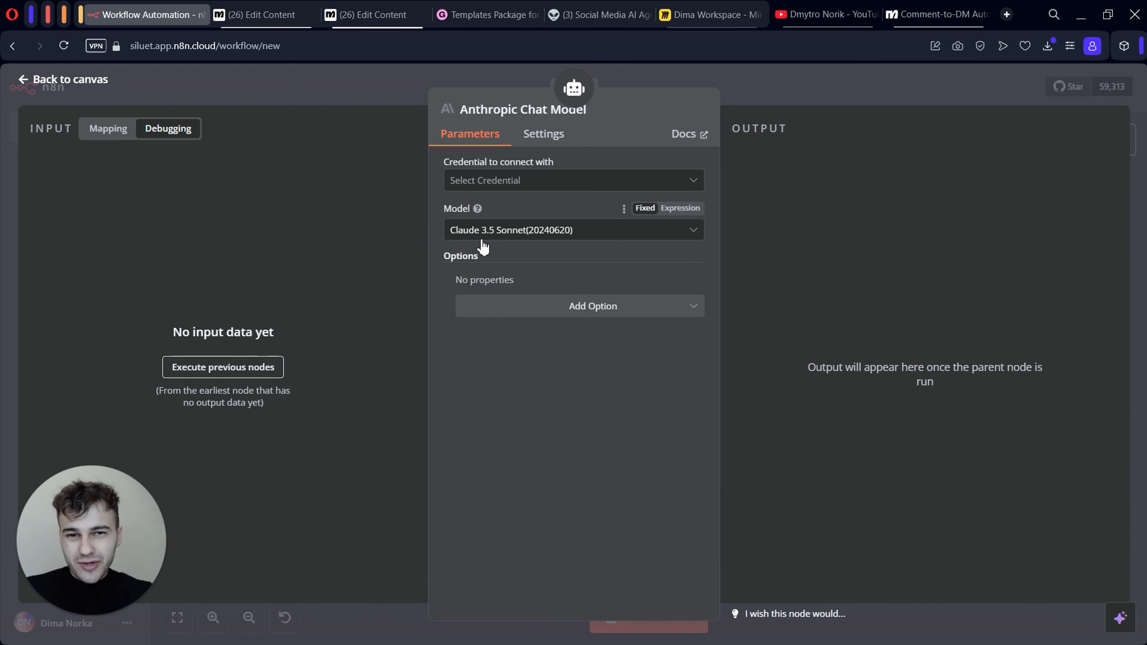
pyautogui.click(841, 85)
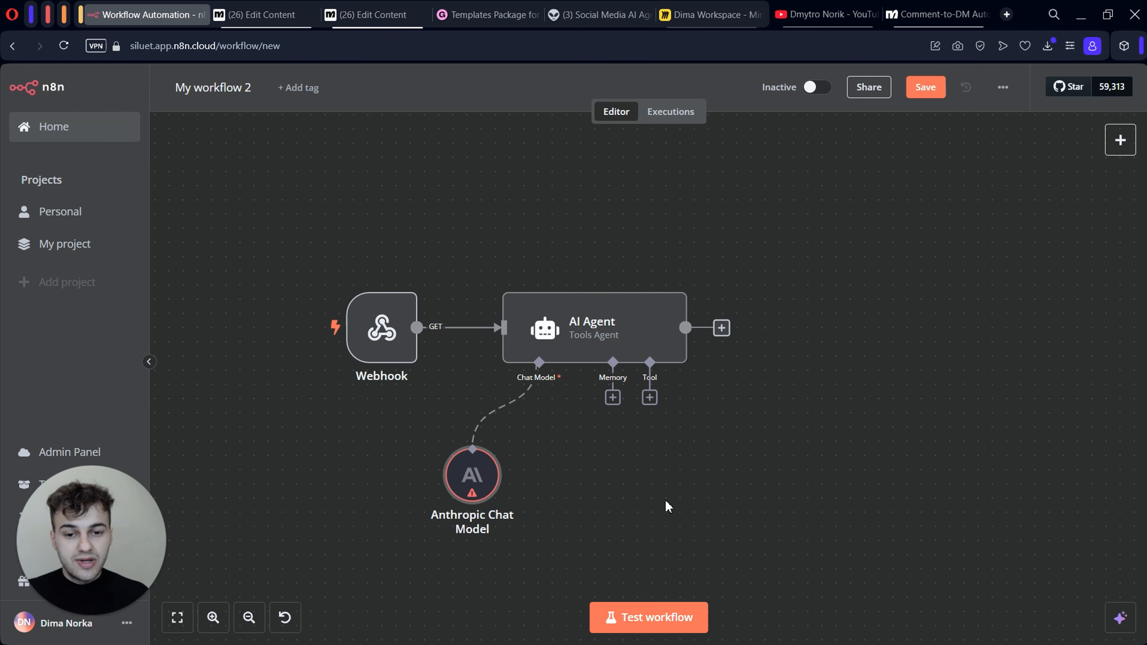
# - Attach a Window Buffer Memory to the AI Agent's Memory connection and place it beside the Anthropic Chat Model
pyautogui.click(612, 397)
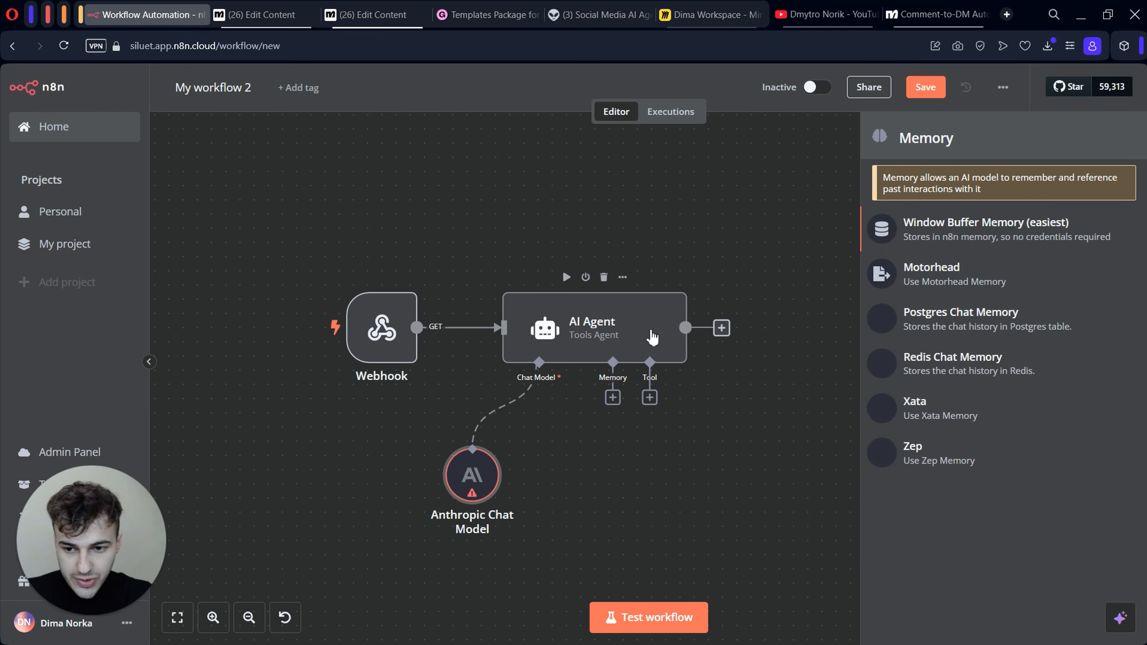
pyautogui.click(978, 228)
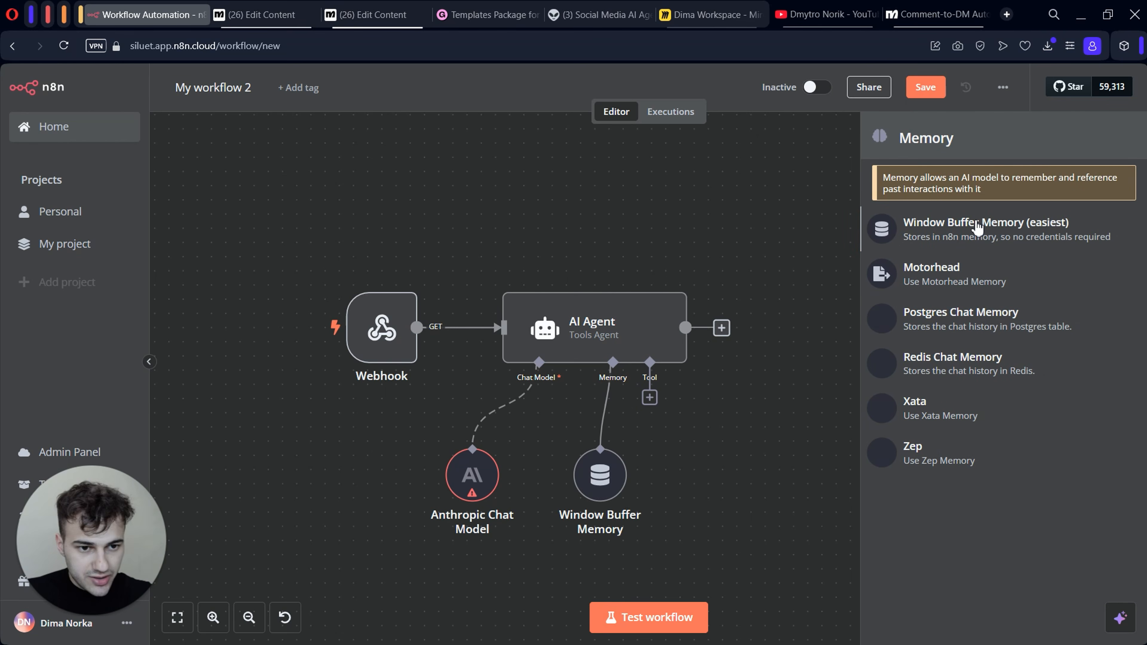
pyautogui.click(712, 77)
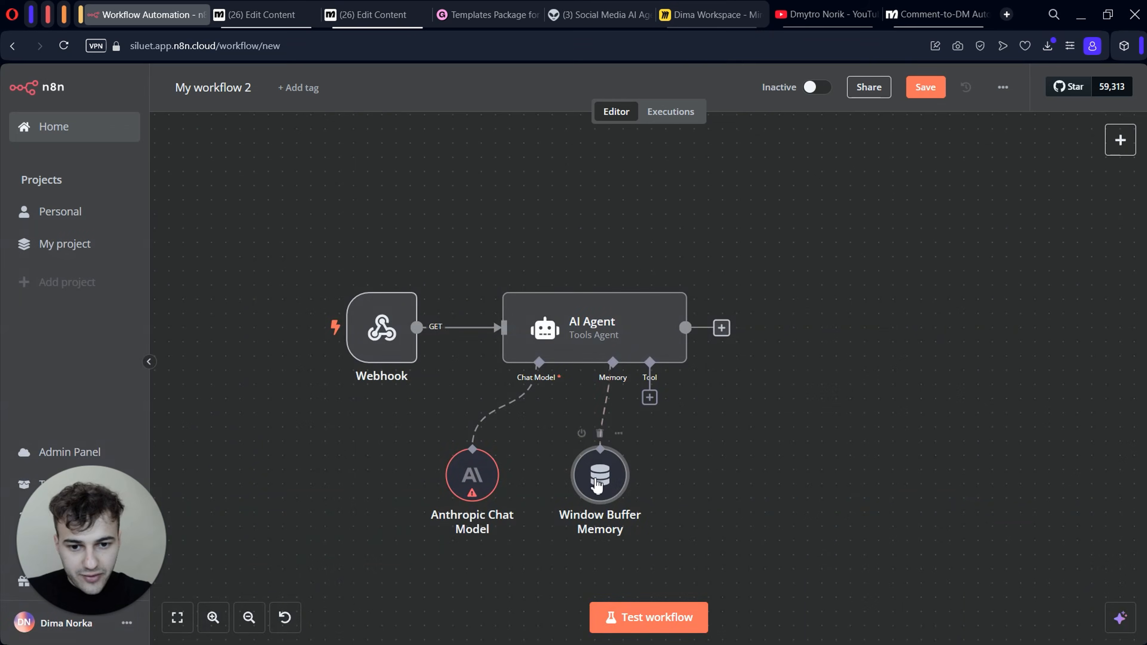
pyautogui.moveTo(597, 484); pyautogui.dragTo(638, 432)
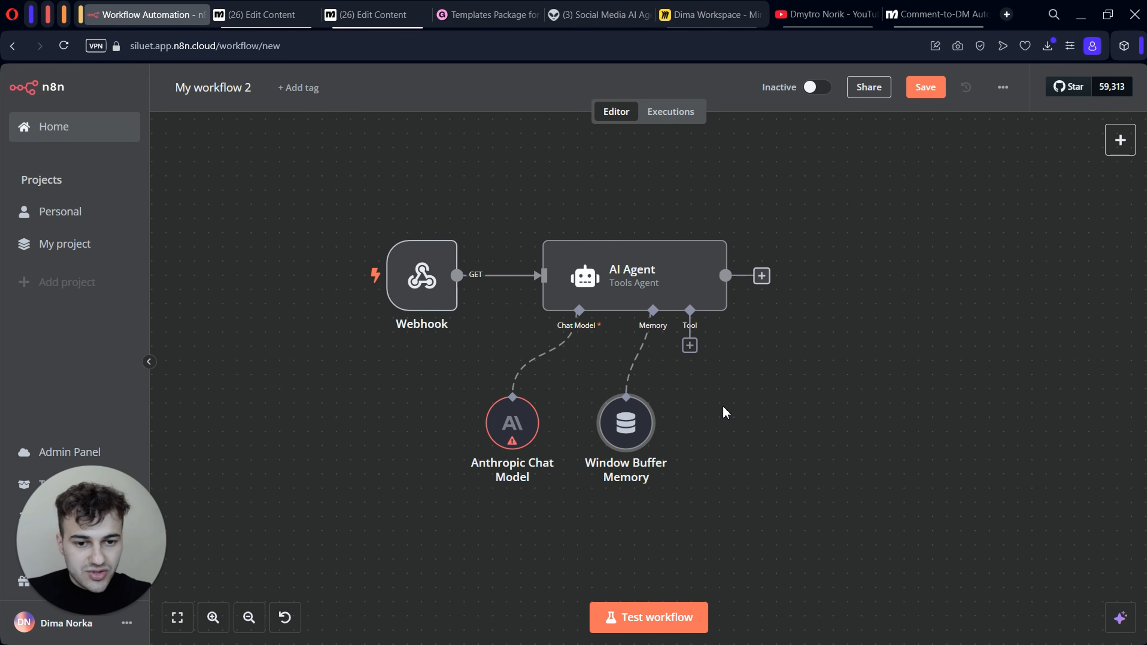
pyautogui.moveTo(631, 423); pyautogui.dragTo(617, 423)
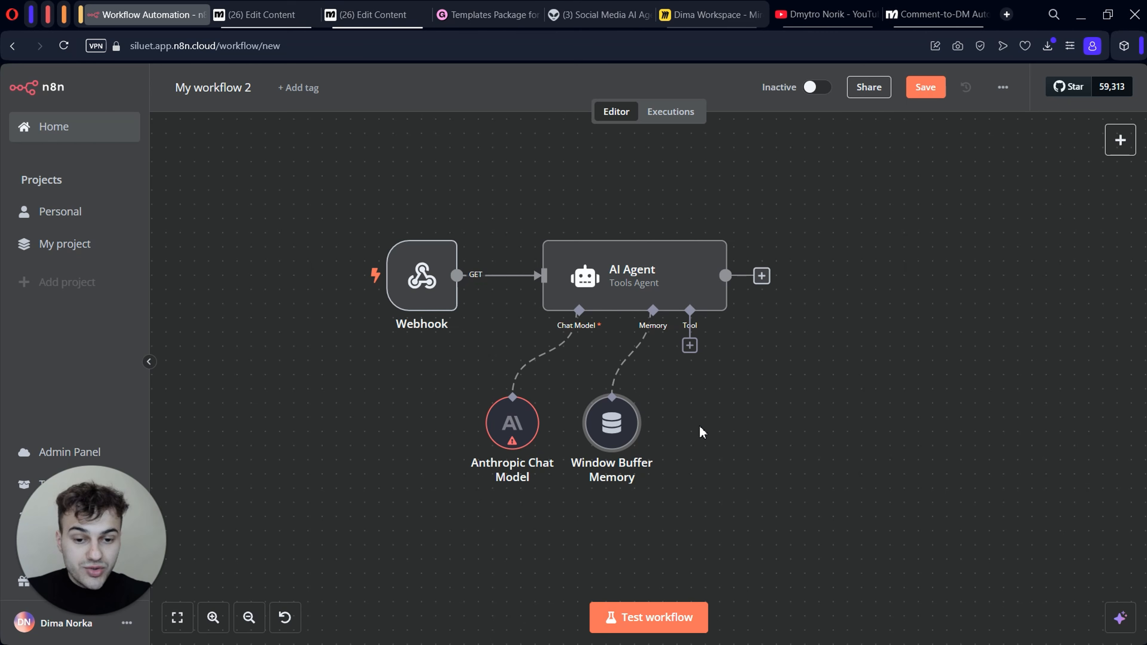
# - Set the Window Buffer Memory's context window length to 15
pyautogui.scroll(-2, 702, 433)
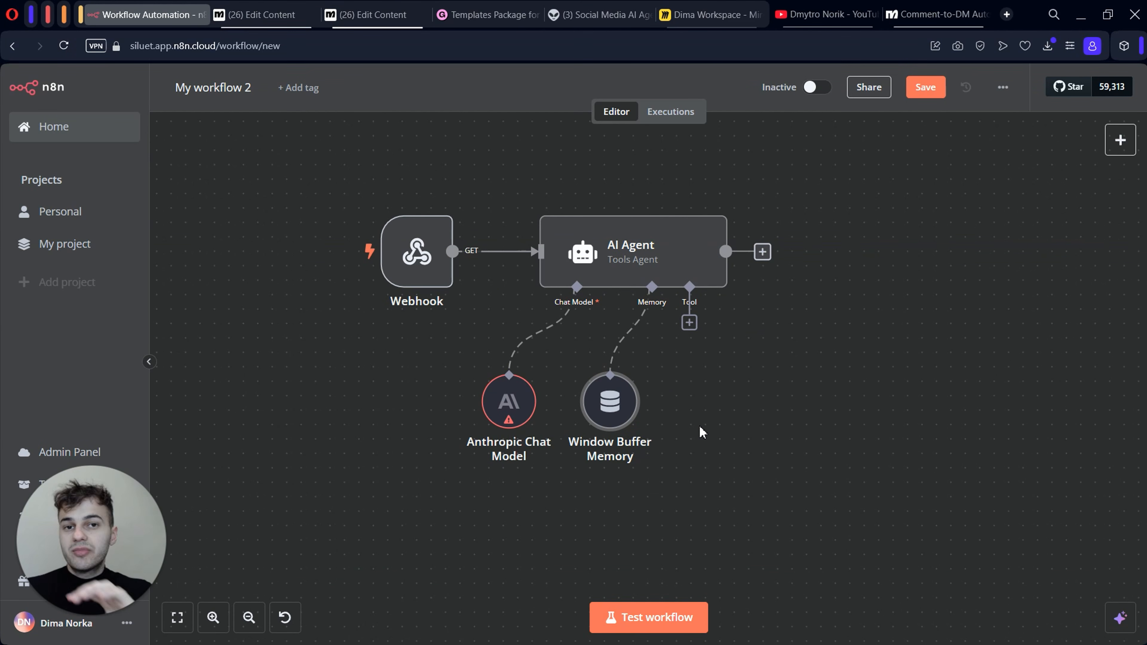
pyautogui.doubleClick(613, 407)
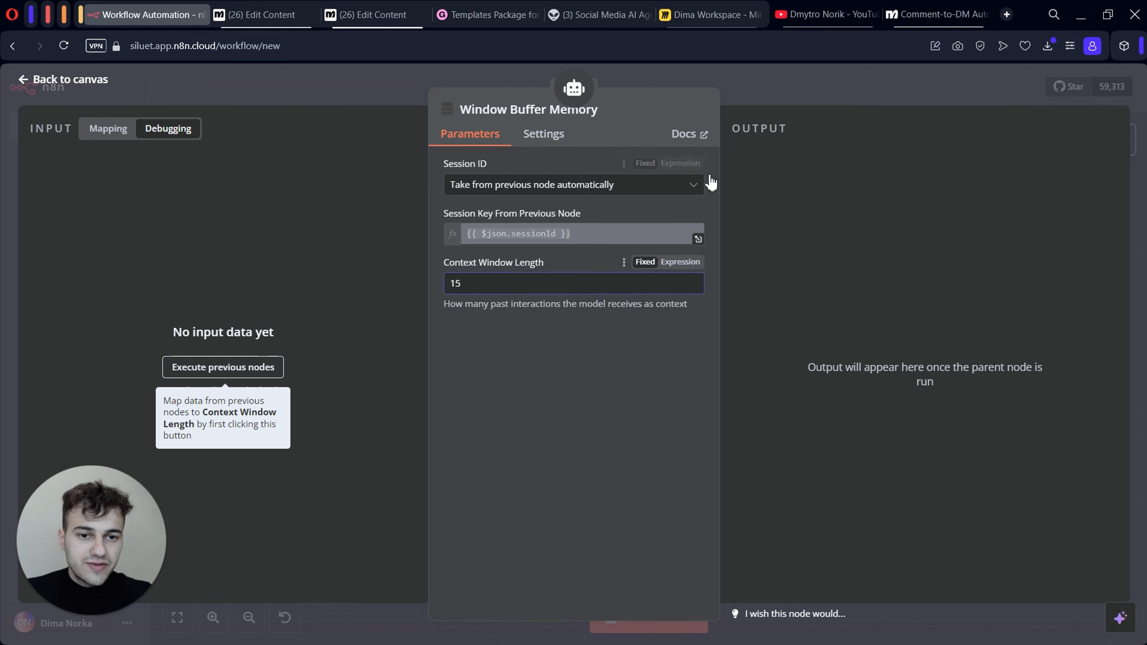
pyautogui.click(773, 102)
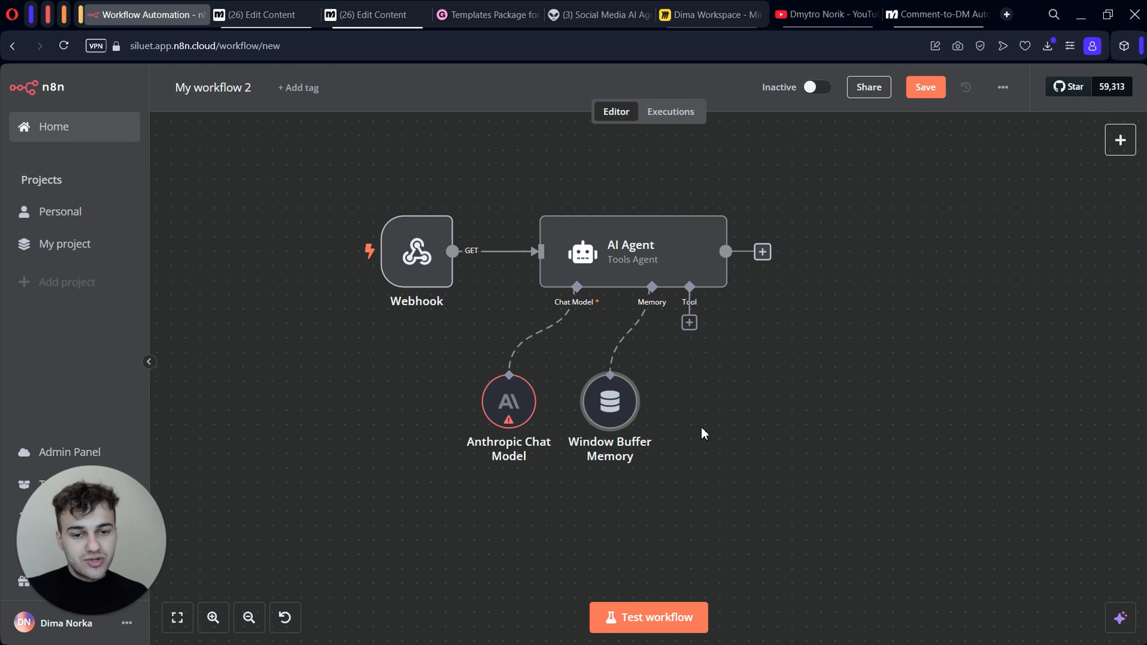
# - Detach the Window Buffer Memory to view the available memory types, and reconnect it to the AI Agent's Memory input
pyautogui.click(634, 332)
pyautogui.click(651, 323)
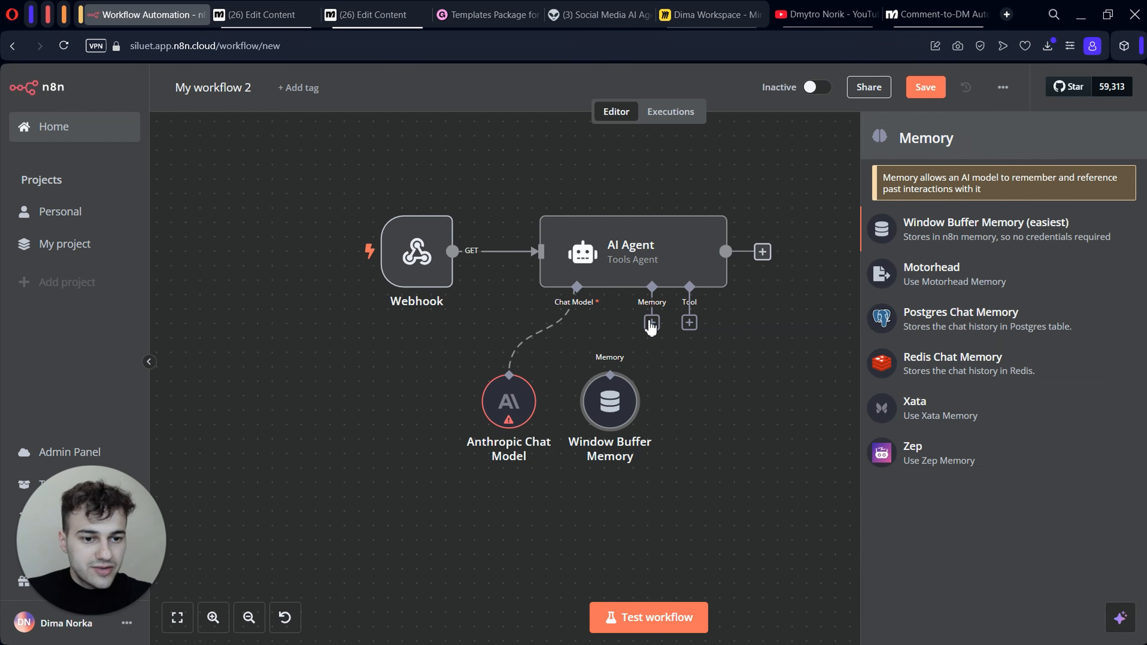
pyautogui.click(732, 398)
pyautogui.moveTo(610, 375); pyautogui.dragTo(647, 290)
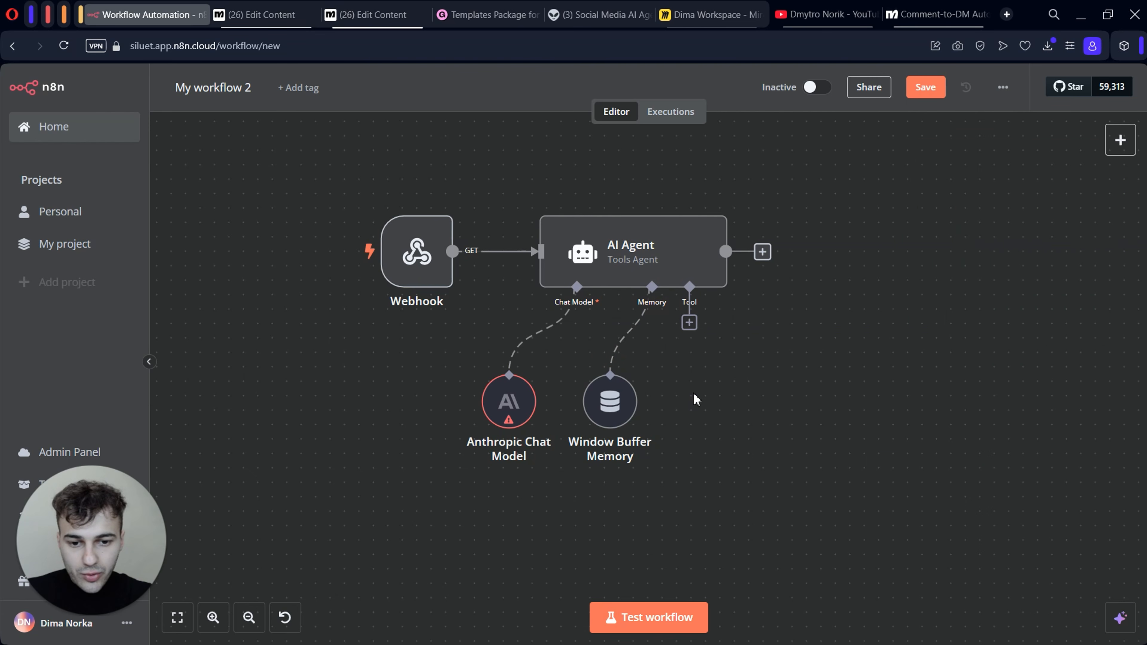
# - Add a Vector Store Tool to the AI Agent's Tool connection and place it below the memory node
pyautogui.click(689, 324)
pyautogui.write('ve')
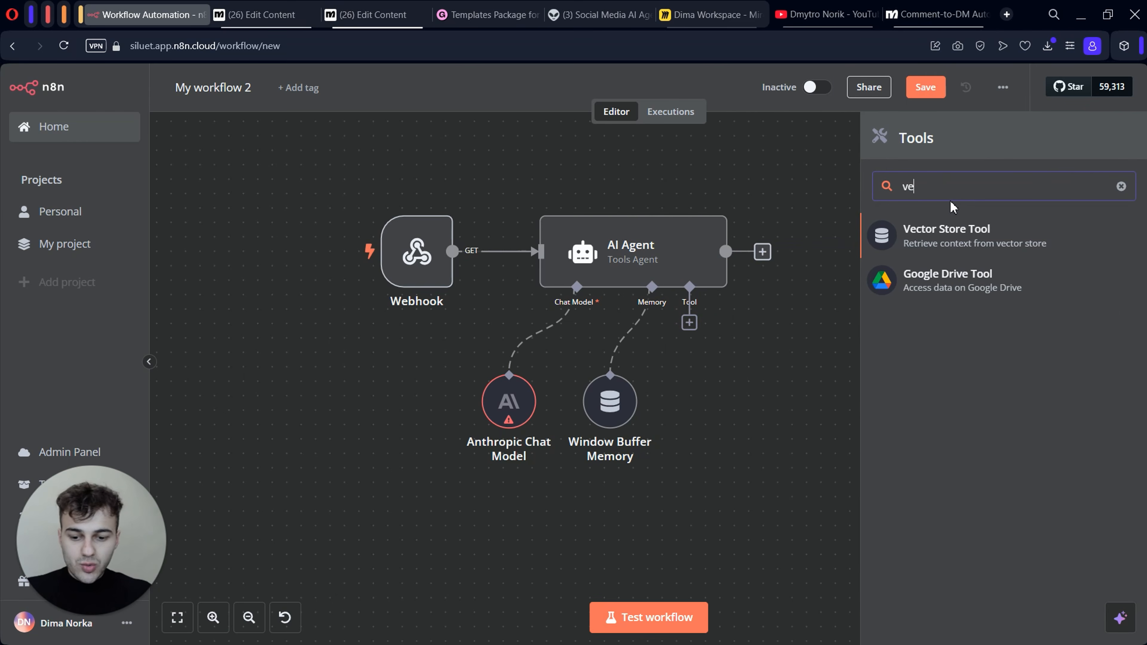
pyautogui.write('cto')
pyautogui.click(953, 237)
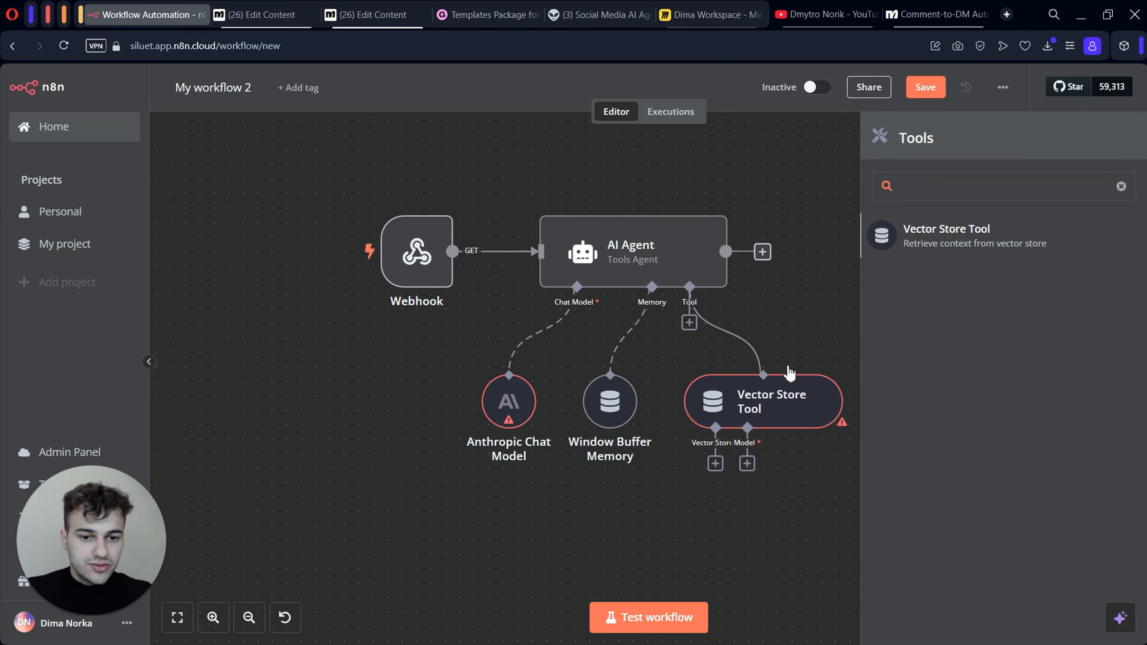
pyautogui.moveTo(759, 429); pyautogui.dragTo(773, 486)
pyautogui.scroll(-2, 855, 413)
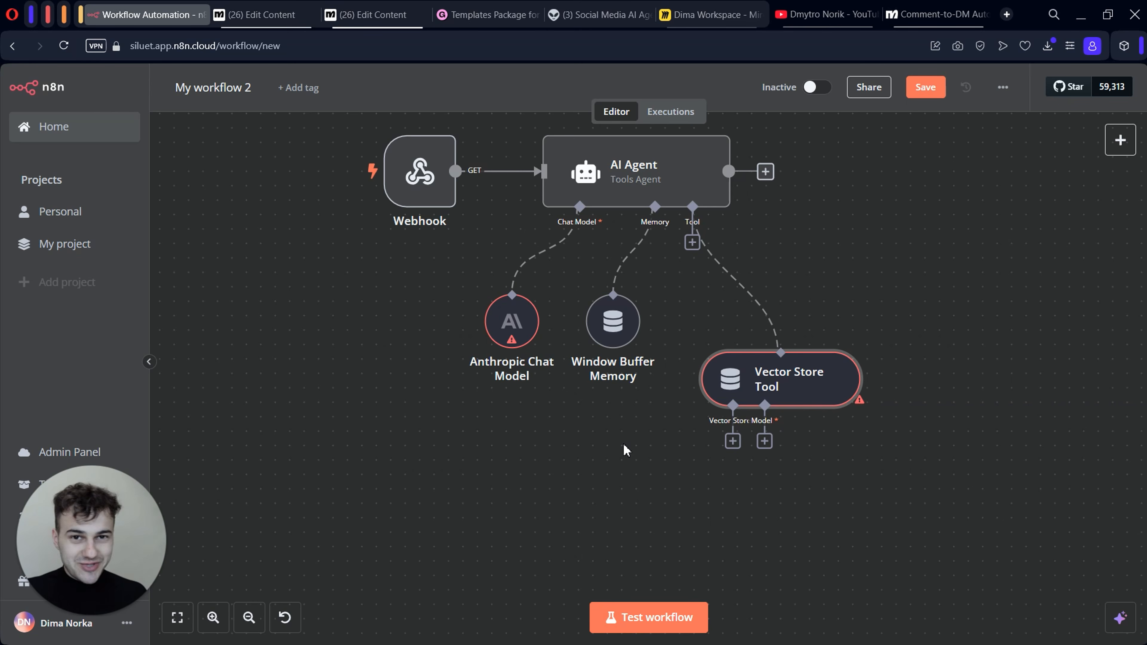
pyautogui.moveTo(794, 410); pyautogui.dragTo(736, 467)
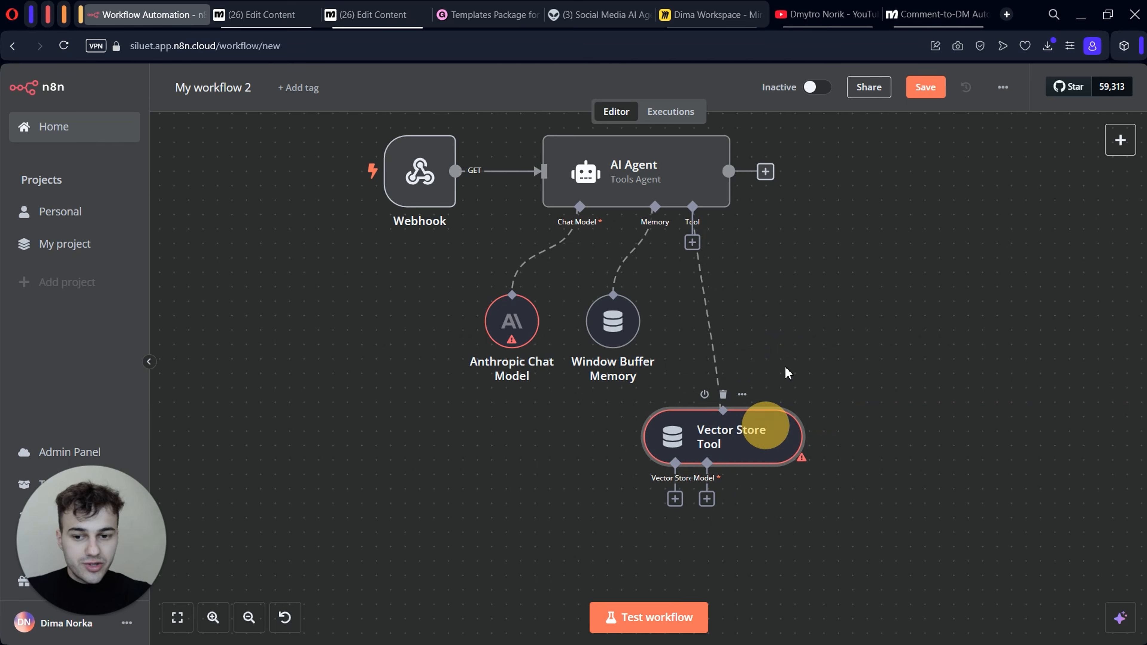
# - Add a Google Sheets tool to the AI Agent with the Append or Update Row operation, placed right of the memory node
pyautogui.click(679, 231)
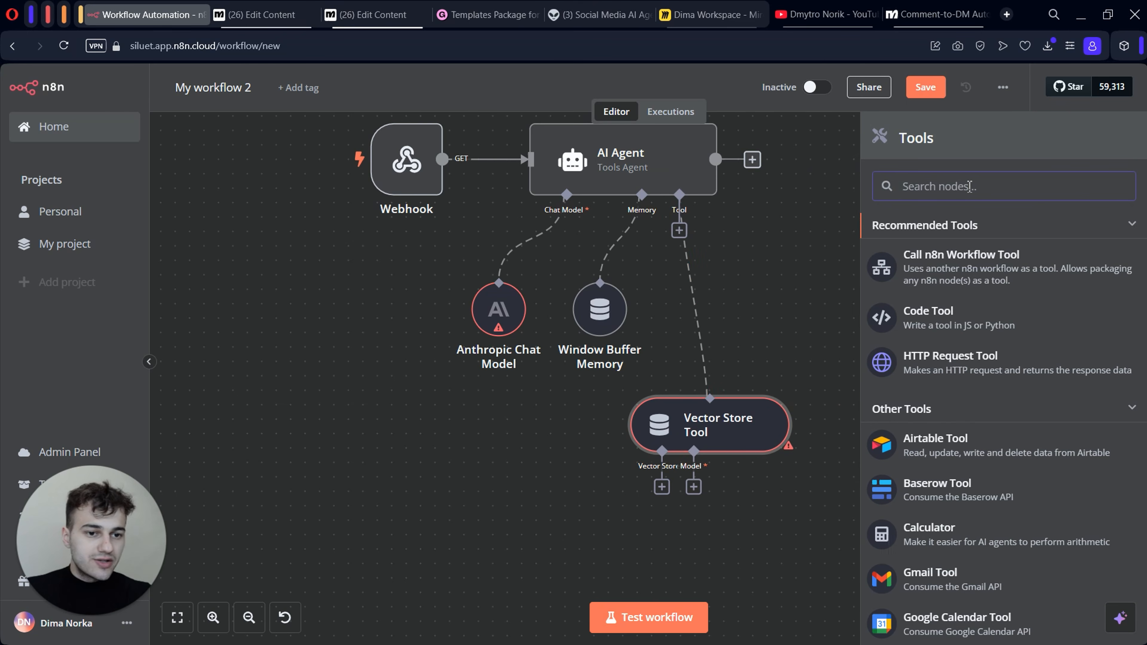
pyautogui.write('googl')
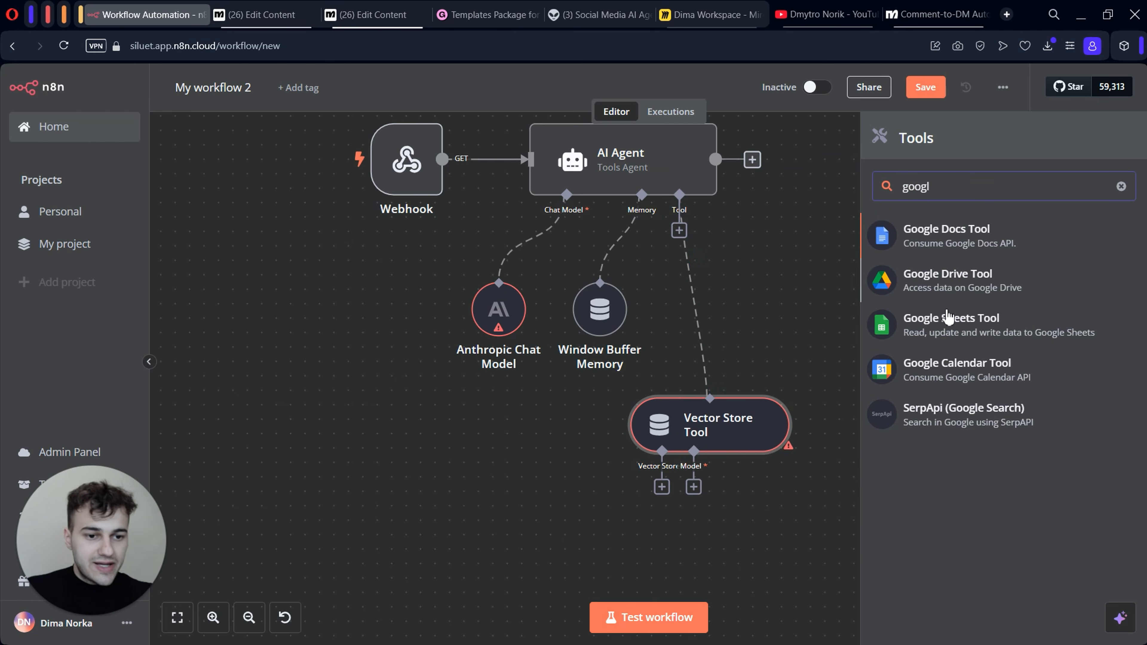
pyautogui.click(941, 323)
pyautogui.click(625, 383)
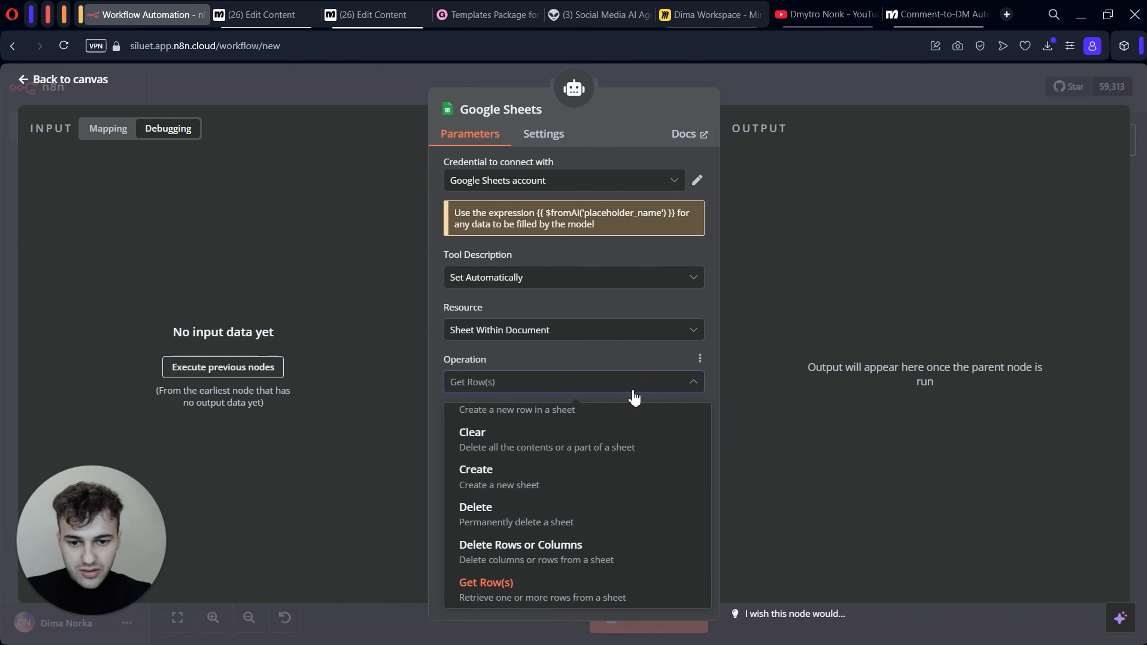
pyautogui.scroll(2, 596, 470)
pyautogui.click(553, 419)
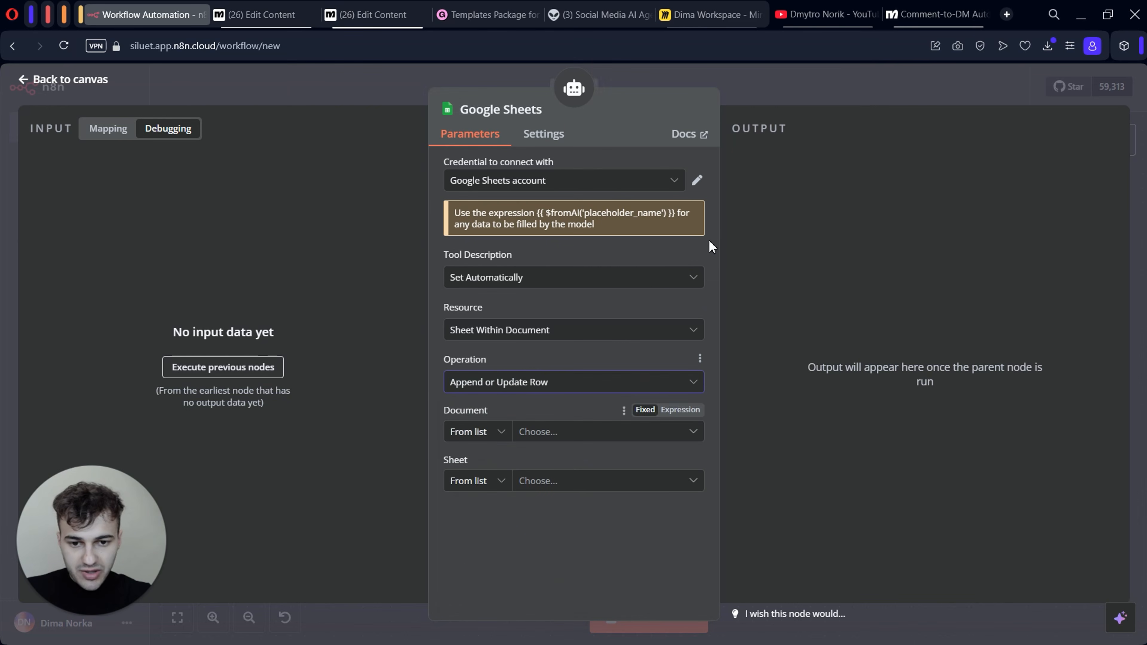
pyautogui.click(791, 97)
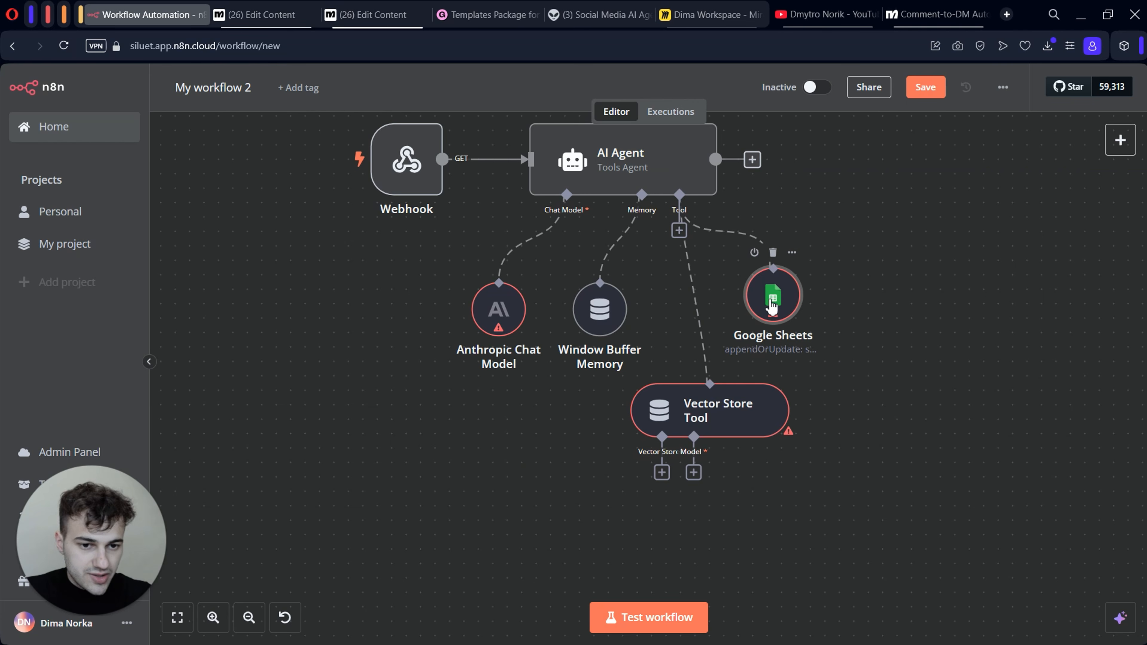
pyautogui.moveTo(772, 299); pyautogui.dragTo(801, 312)
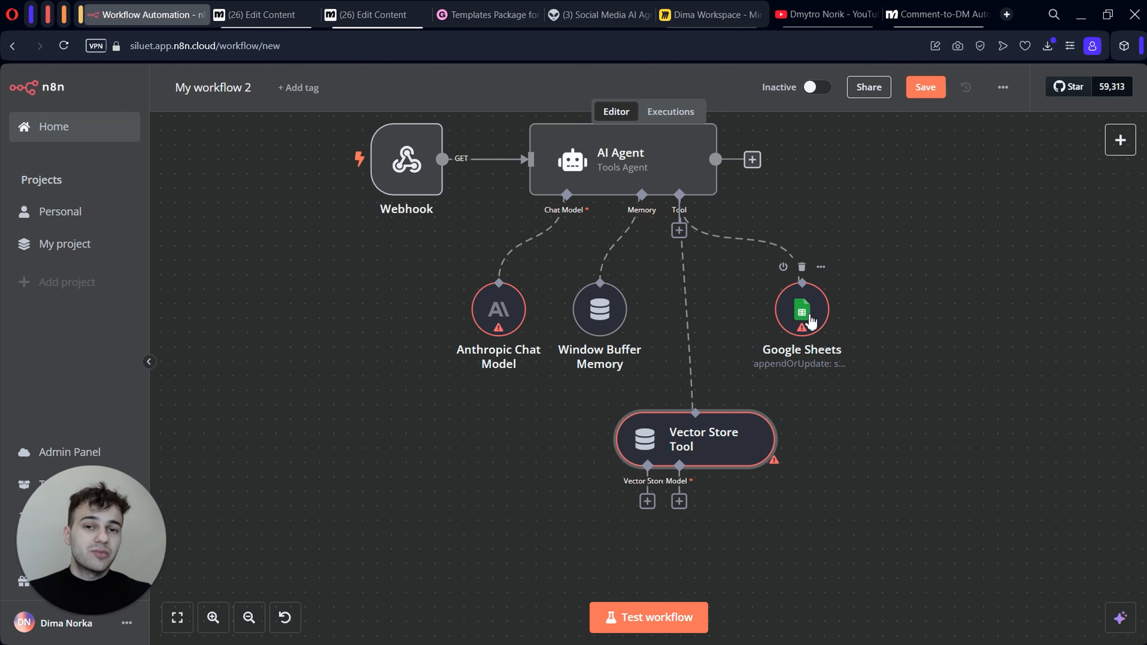
pyautogui.moveTo(810, 320); pyautogui.dragTo(811, 335)
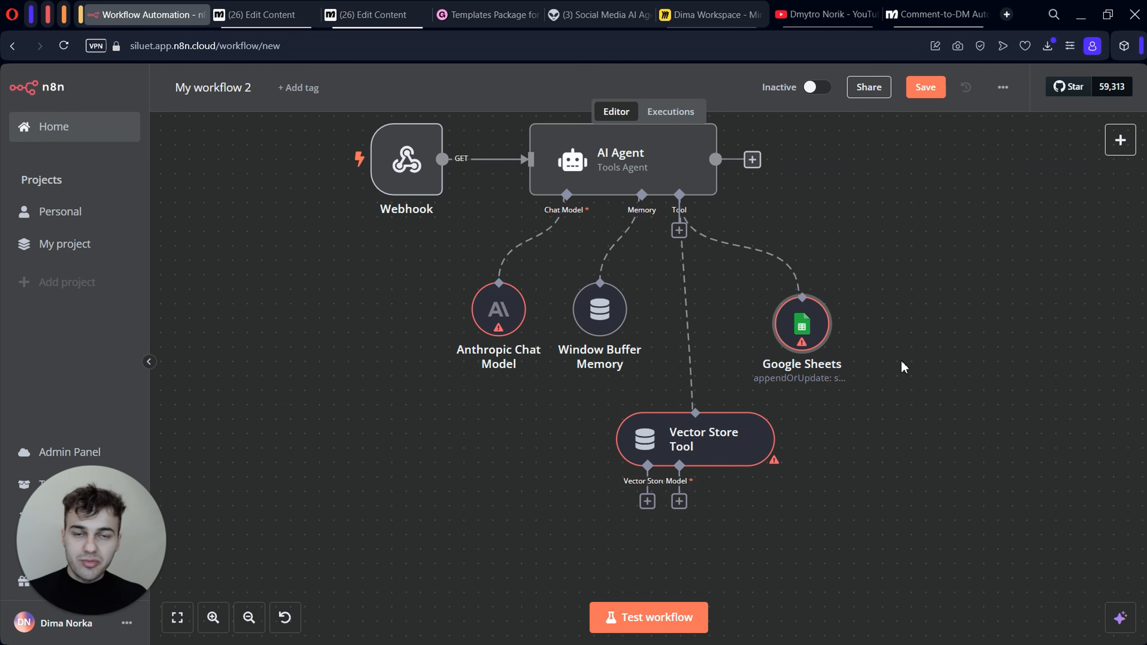
pyautogui.click(795, 326)
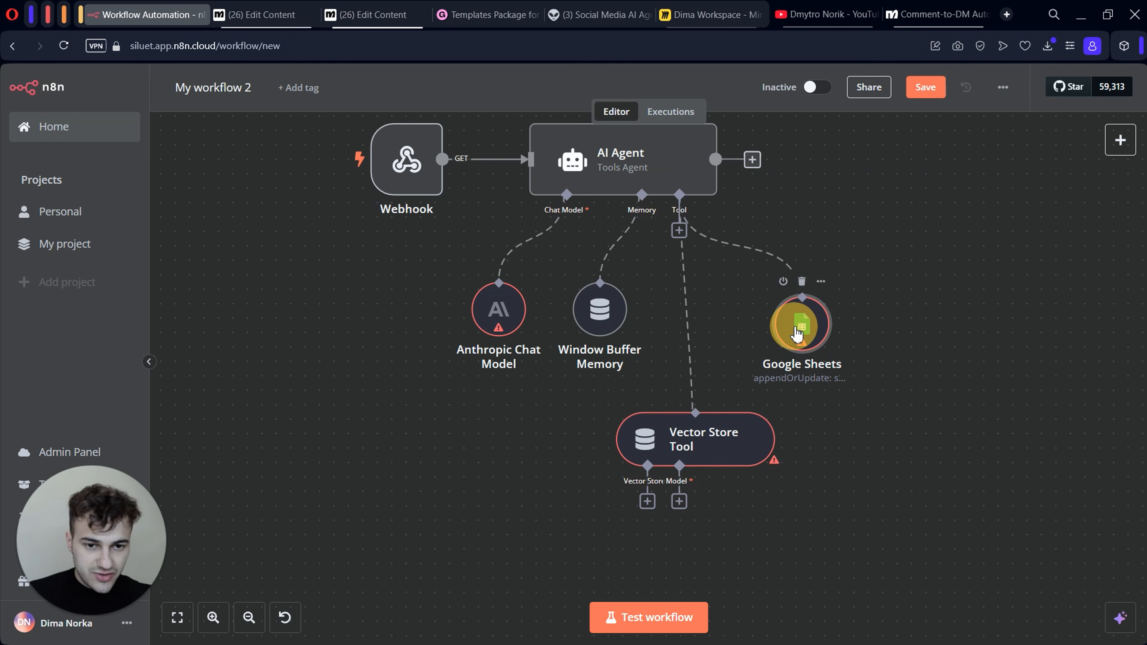
pyautogui.click(806, 395)
pyautogui.scroll(2, 884, 287)
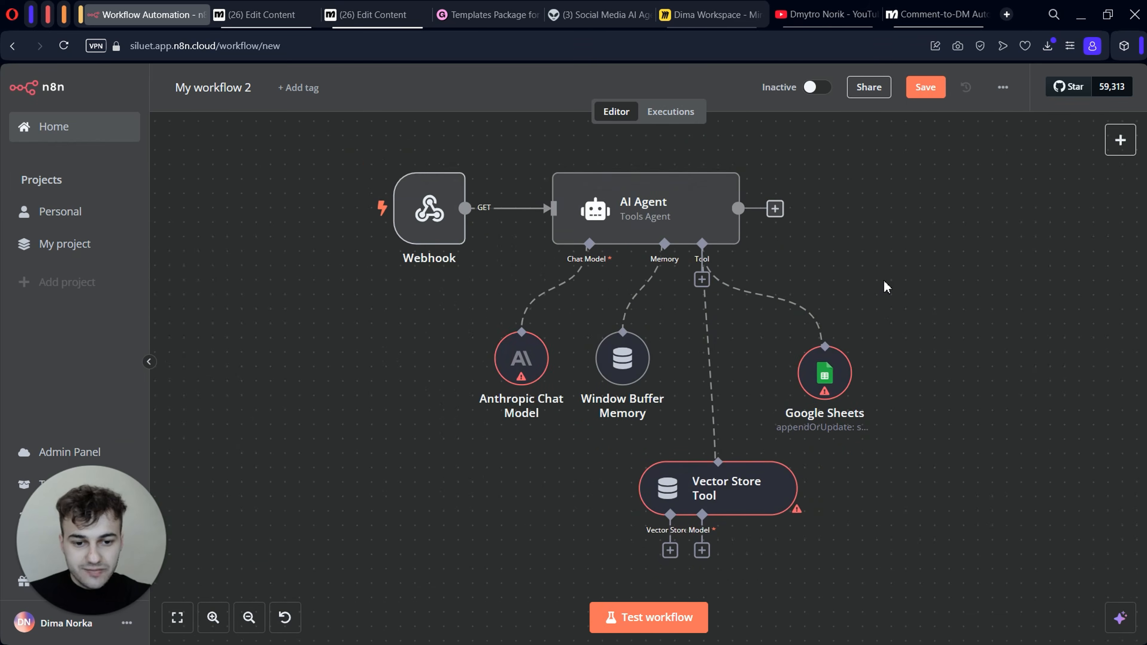
# - Connect a Pinecone Vector Store and an OpenAI Chat Model to the Vector Store Tool, placing both below it
pyautogui.scroll(-5, 673, 394)
pyautogui.click(687, 387)
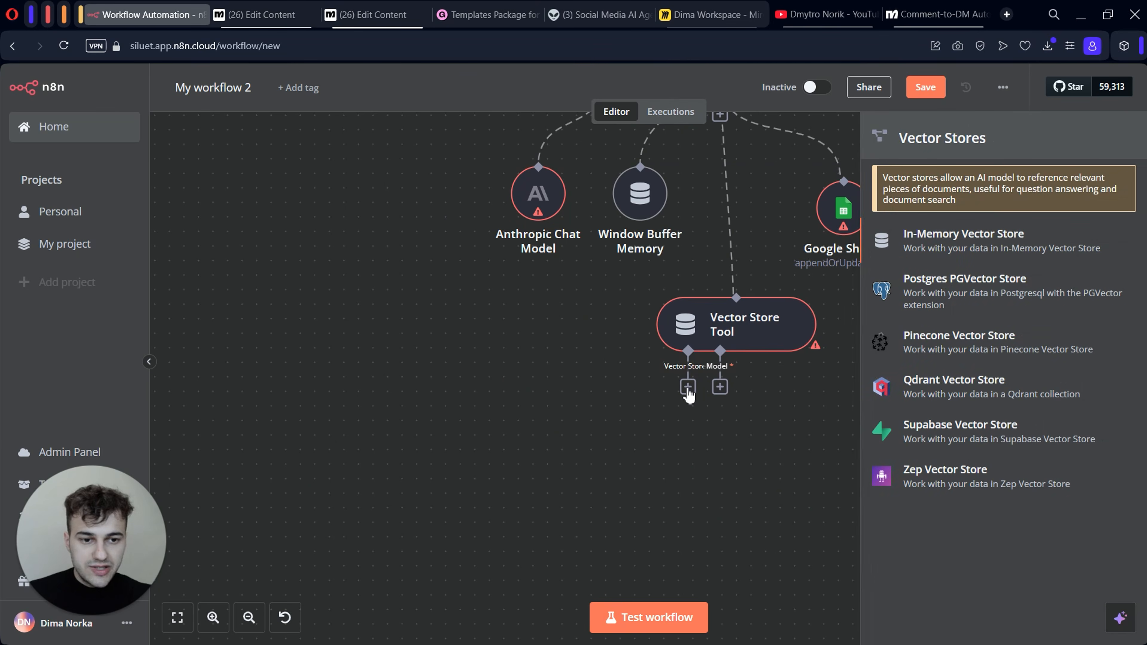
pyautogui.click(952, 335)
pyautogui.click(859, 93)
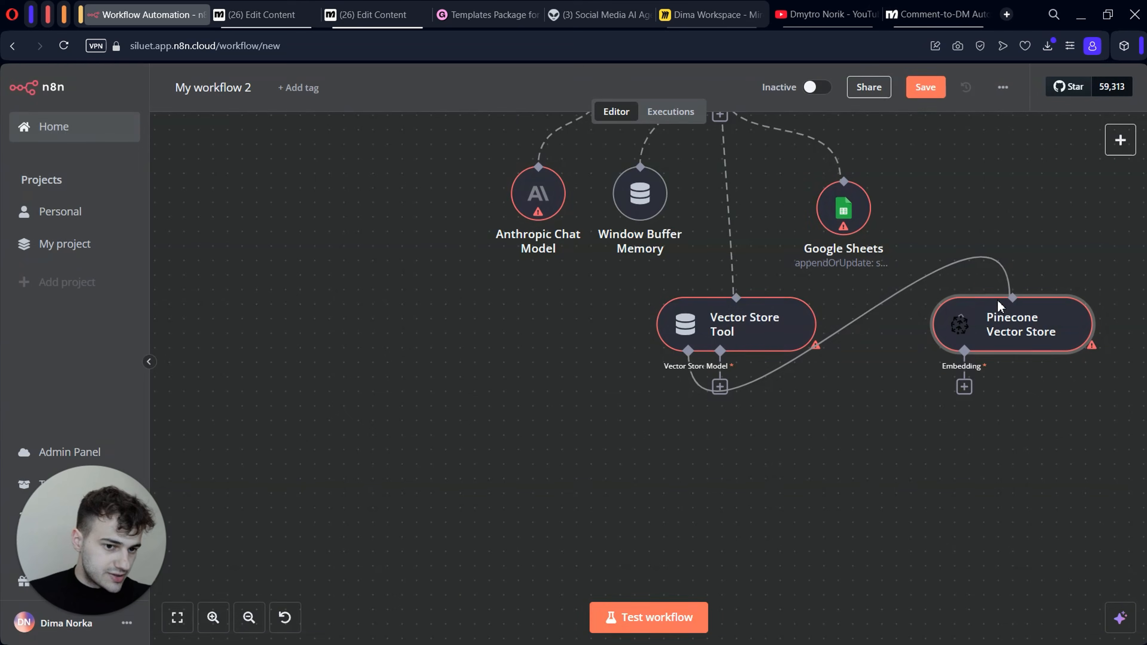
pyautogui.click(1000, 293)
pyautogui.click(945, 236)
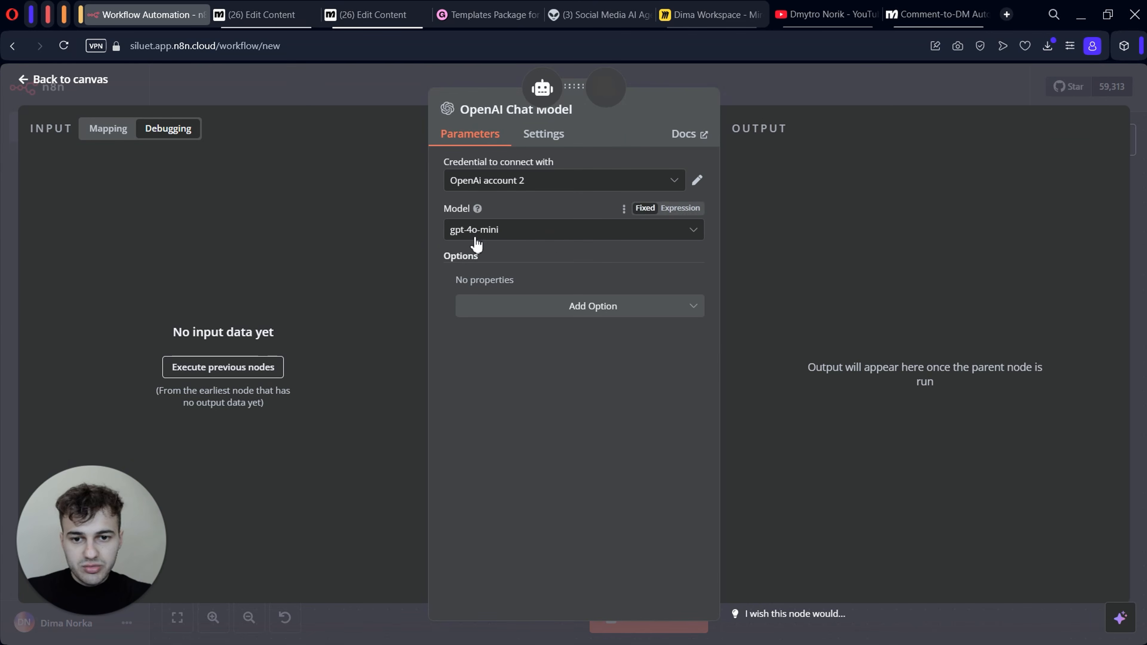
pyautogui.click(837, 88)
# - Attach Embeddings OpenAI to the Pinecone Vector Store and choose its embedding model
pyautogui.click(579, 479)
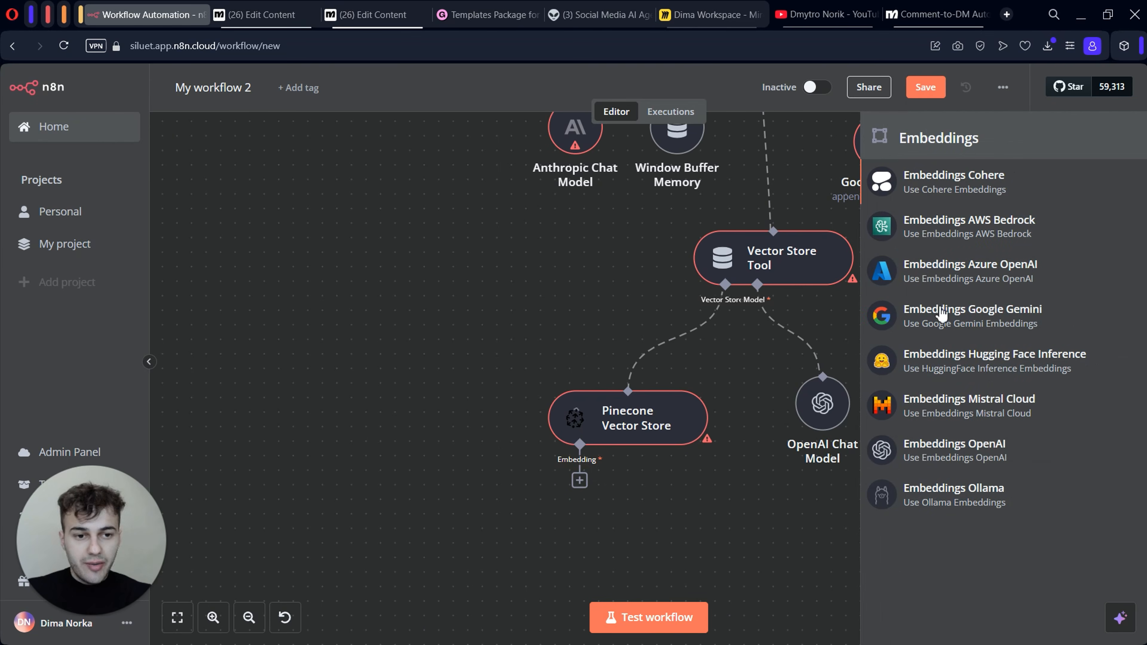
pyautogui.click(958, 457)
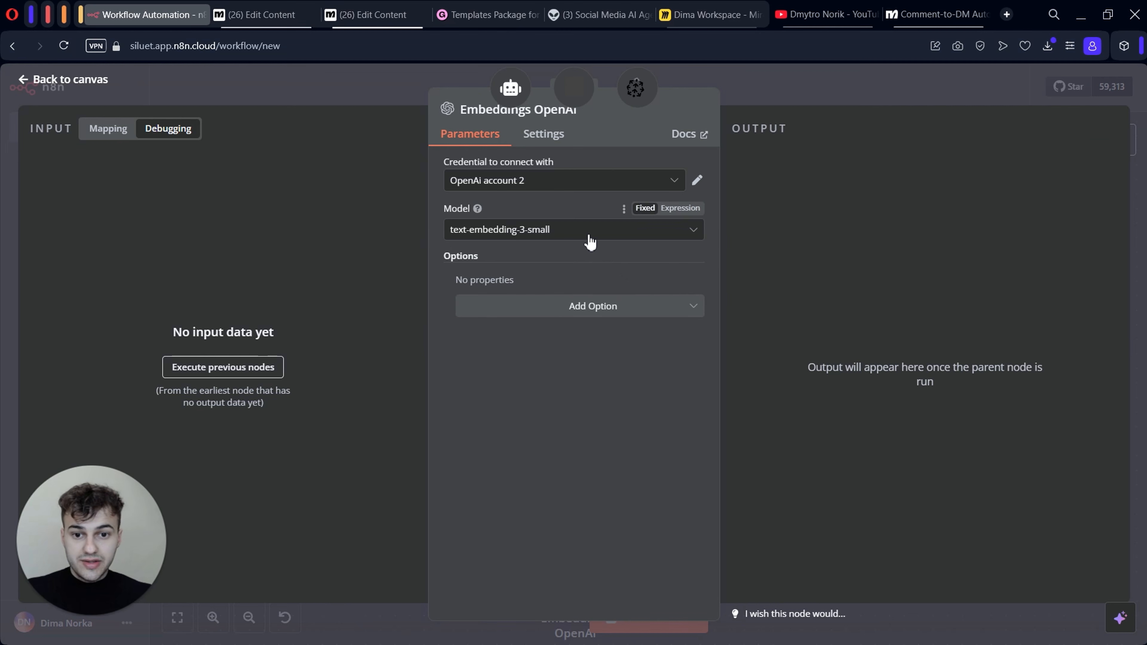
pyautogui.click(587, 235)
pyautogui.click(527, 365)
pyautogui.click(835, 82)
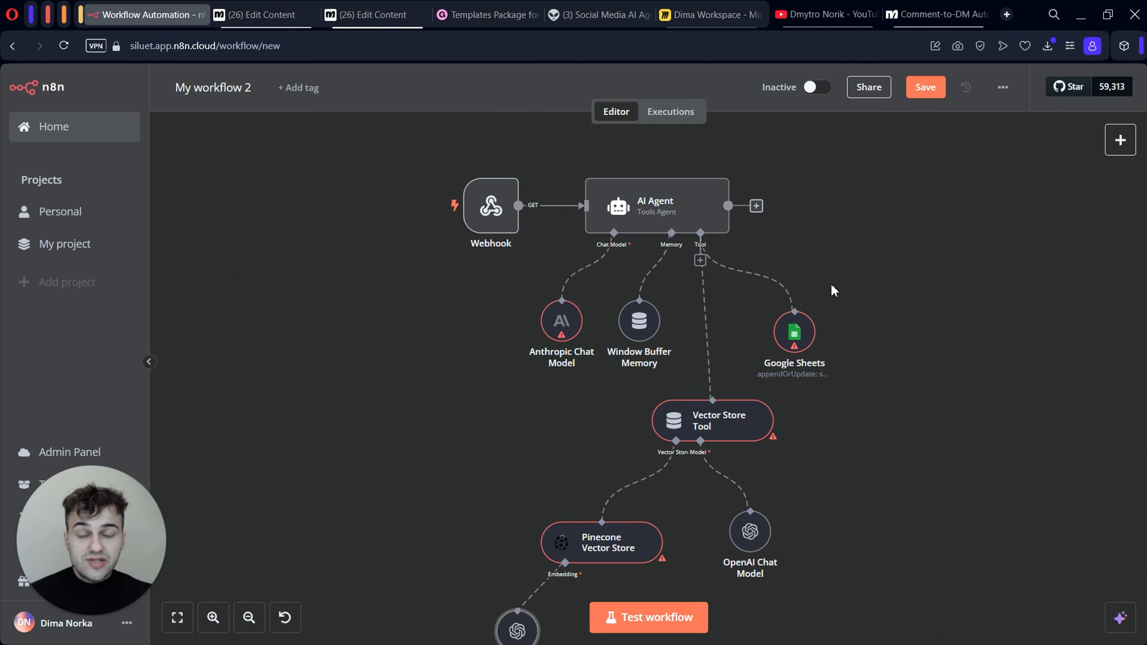
# - Add an HTTP Request node after the AI Agent, spacing it and the Webhook node farther from the agent
pyautogui.scroll(4, 832, 289)
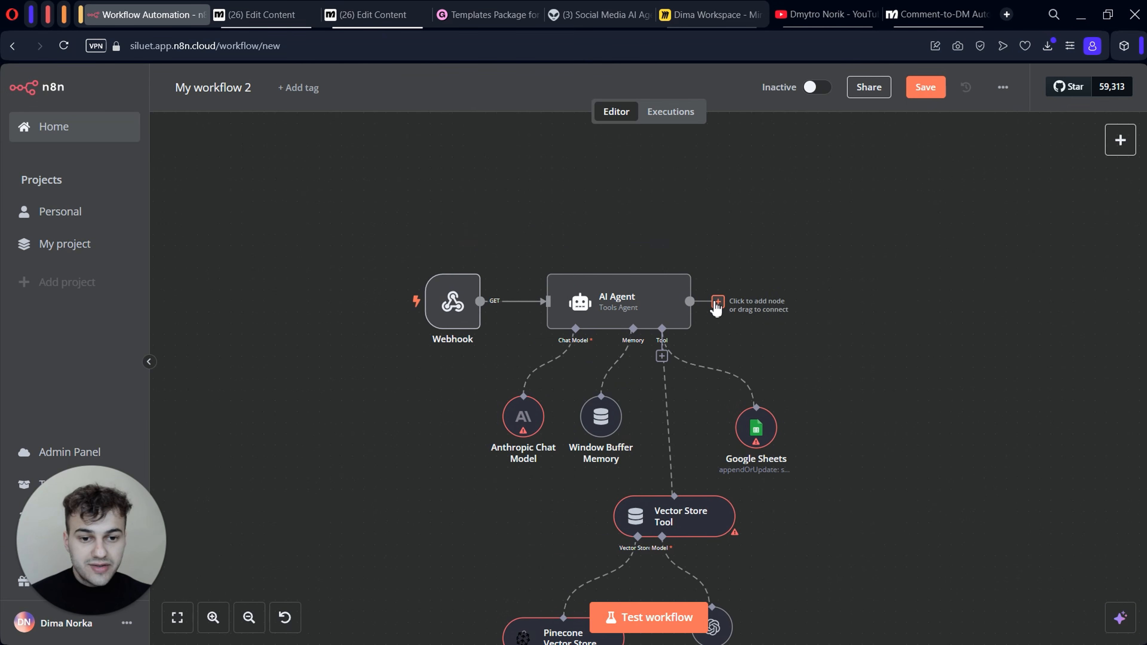
pyautogui.hscroll(-2, 715, 317)
pyautogui.moveTo(460, 304); pyautogui.dragTo(437, 311)
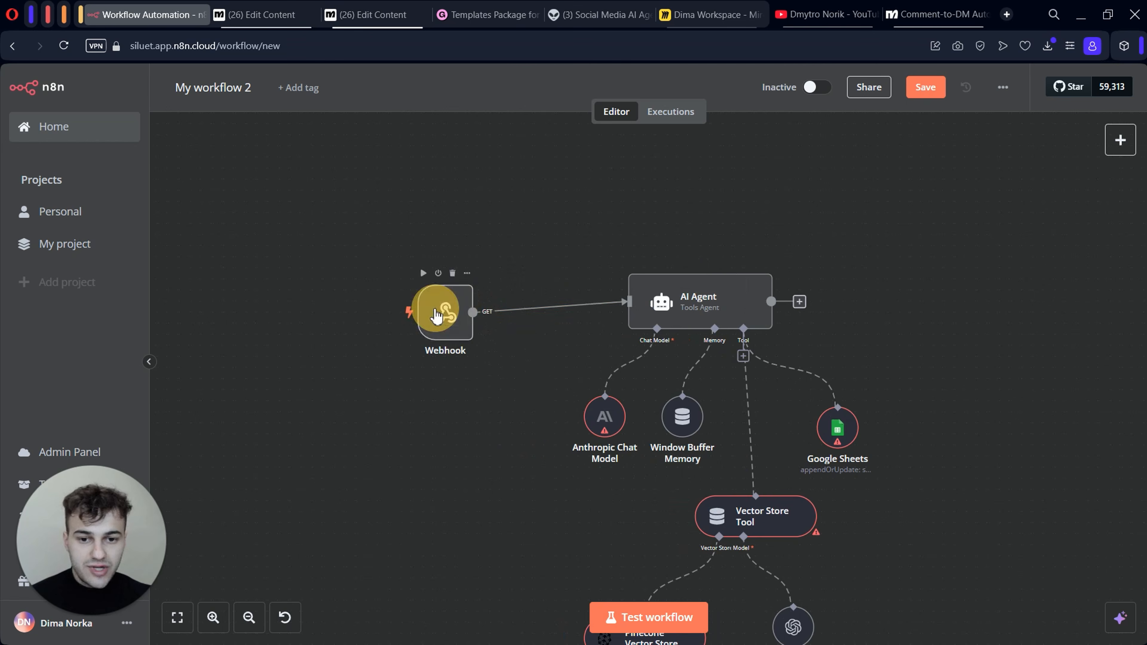
pyautogui.click(800, 301)
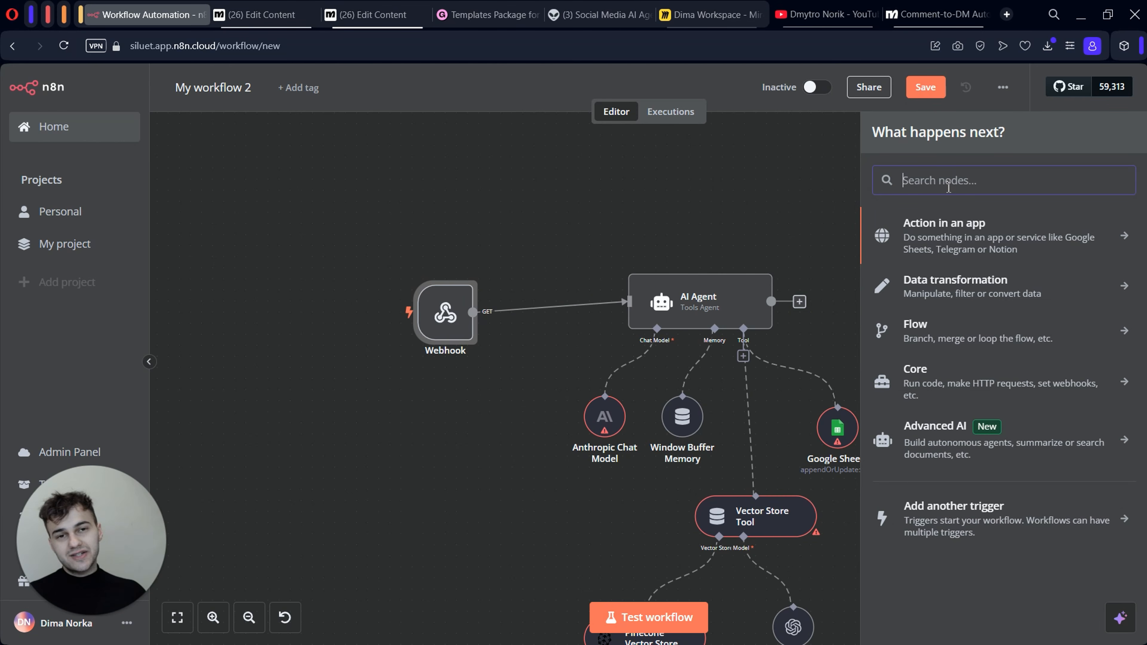
pyautogui.write('http')
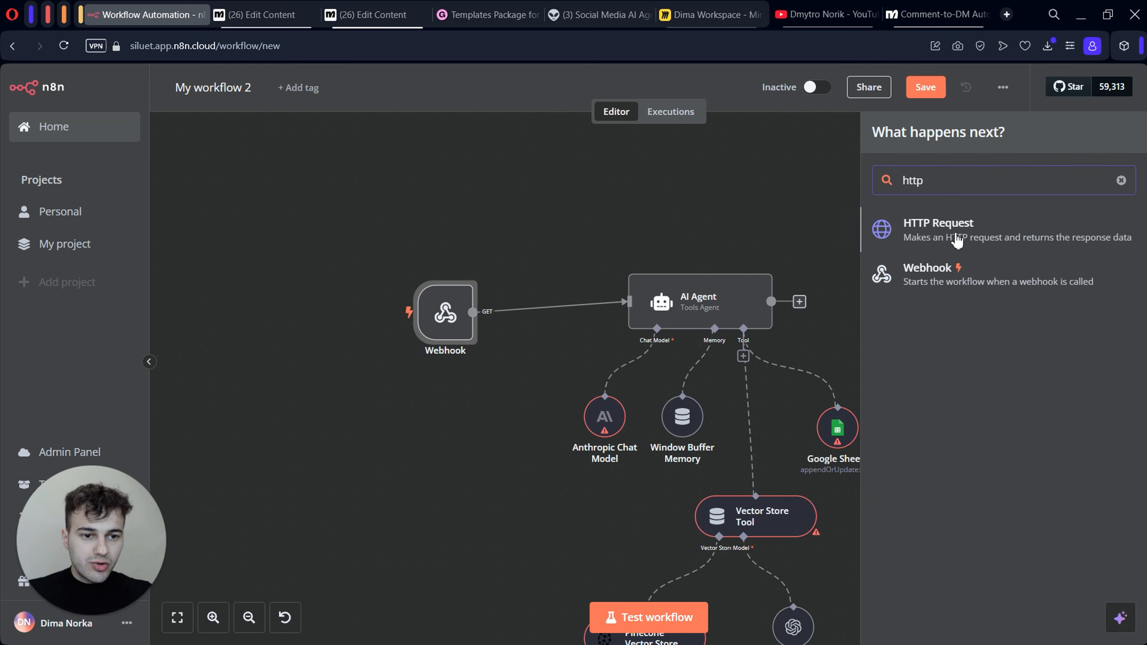
pyautogui.click(955, 238)
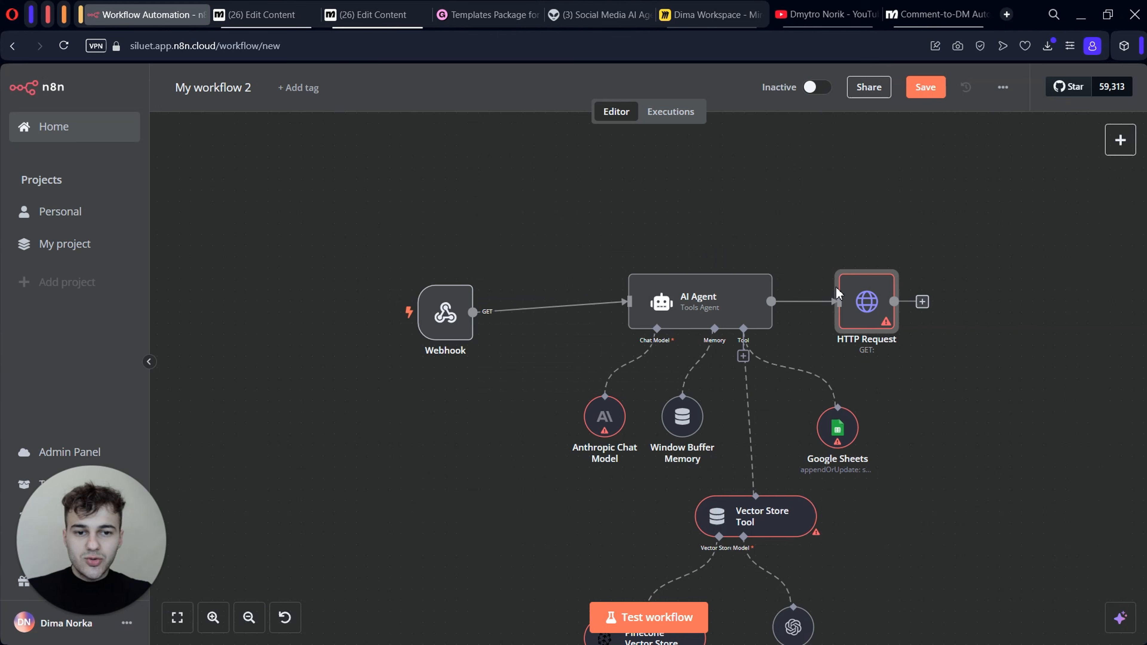
pyautogui.moveTo(859, 309); pyautogui.dragTo(938, 310)
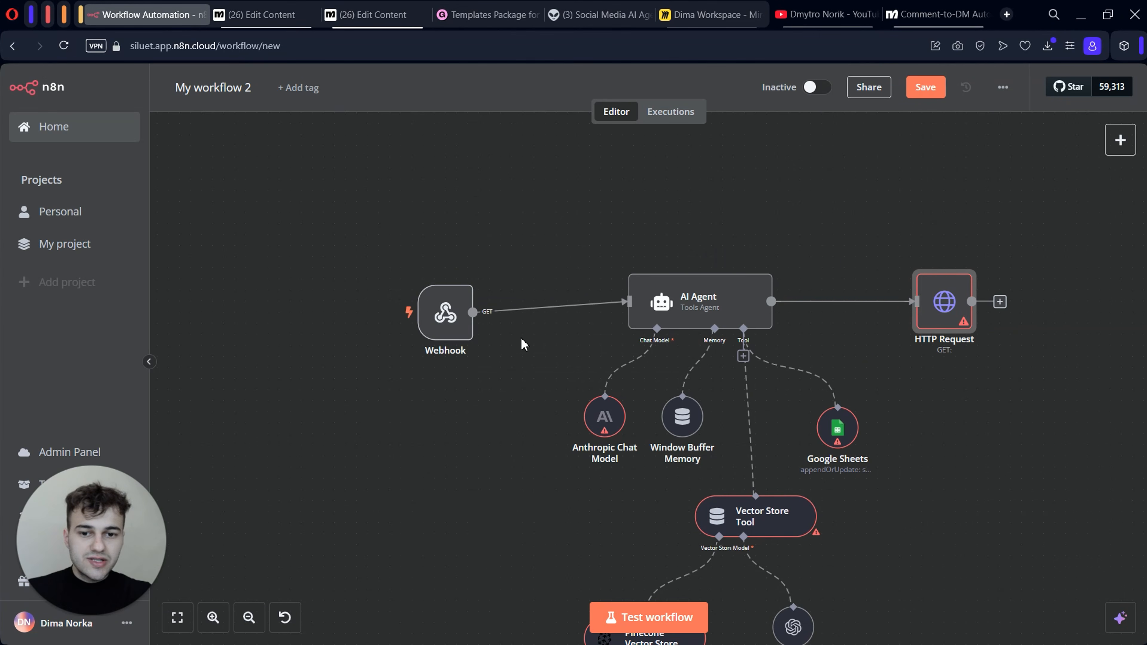
# - Align the Webhook node level with the AI Agent and add a second HTTP Request node after the existing one
pyautogui.moveTo(443, 311); pyautogui.dragTo(487, 302)
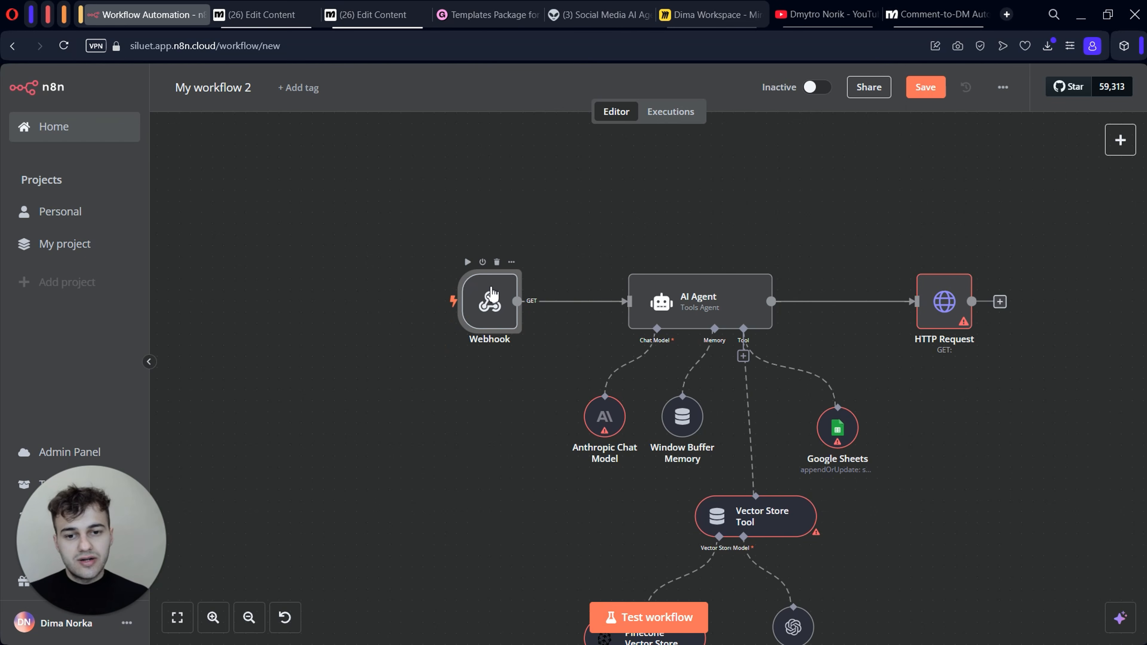
pyautogui.scroll(2, 957, 315)
pyautogui.hscroll(2, 958, 315)
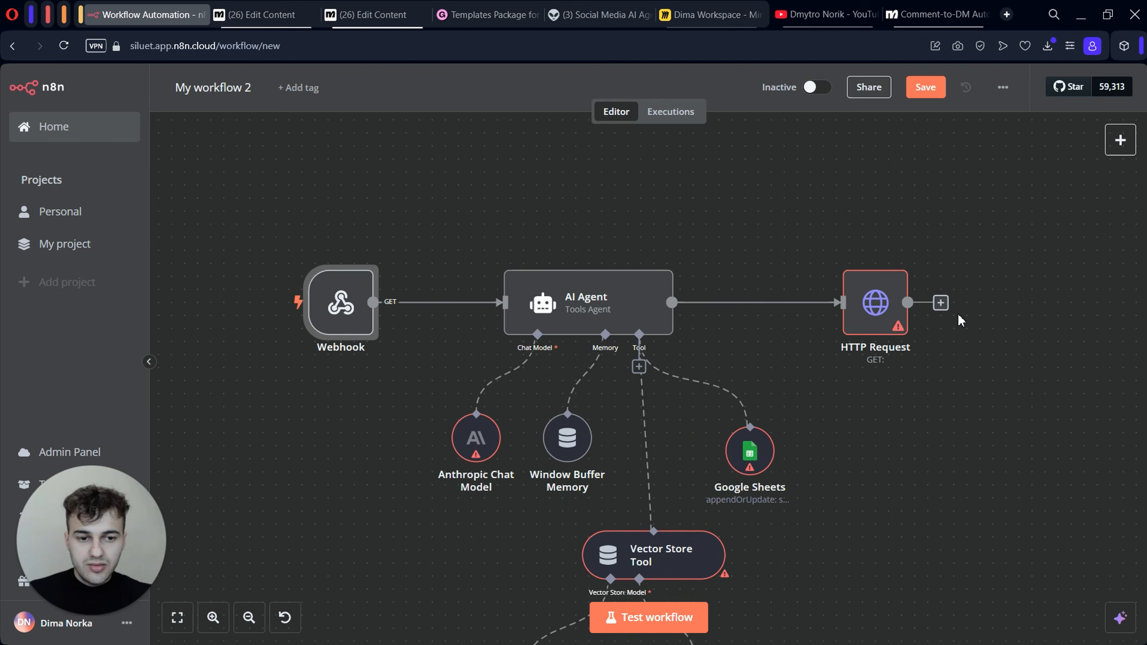
pyautogui.hscroll(1, 986, 309)
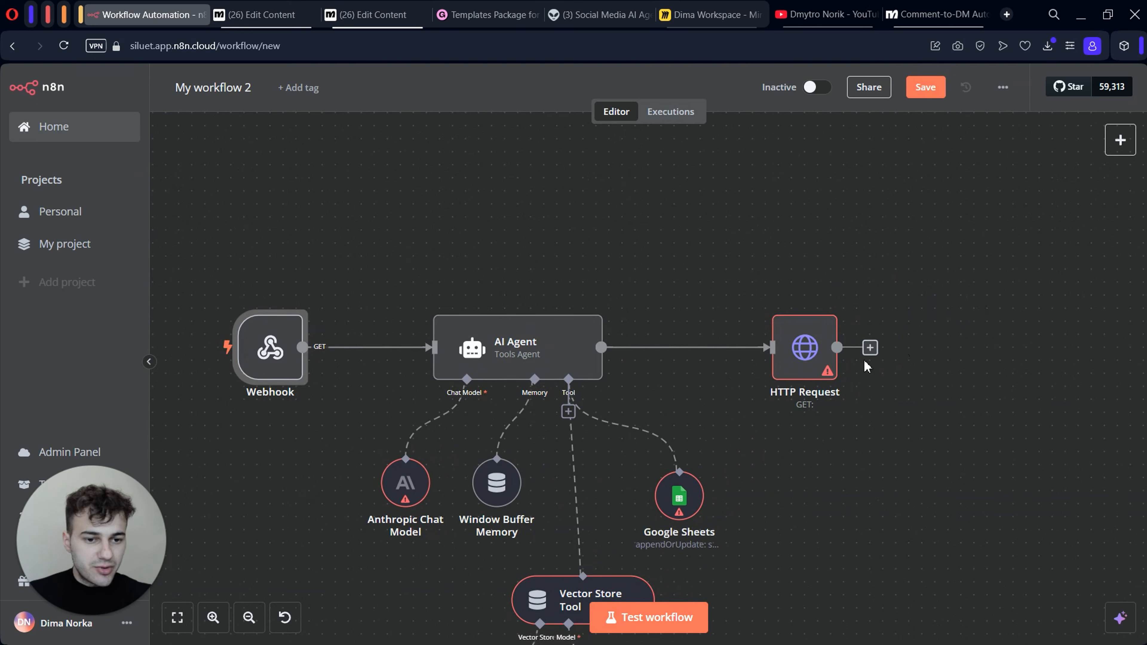
pyautogui.click(889, 335)
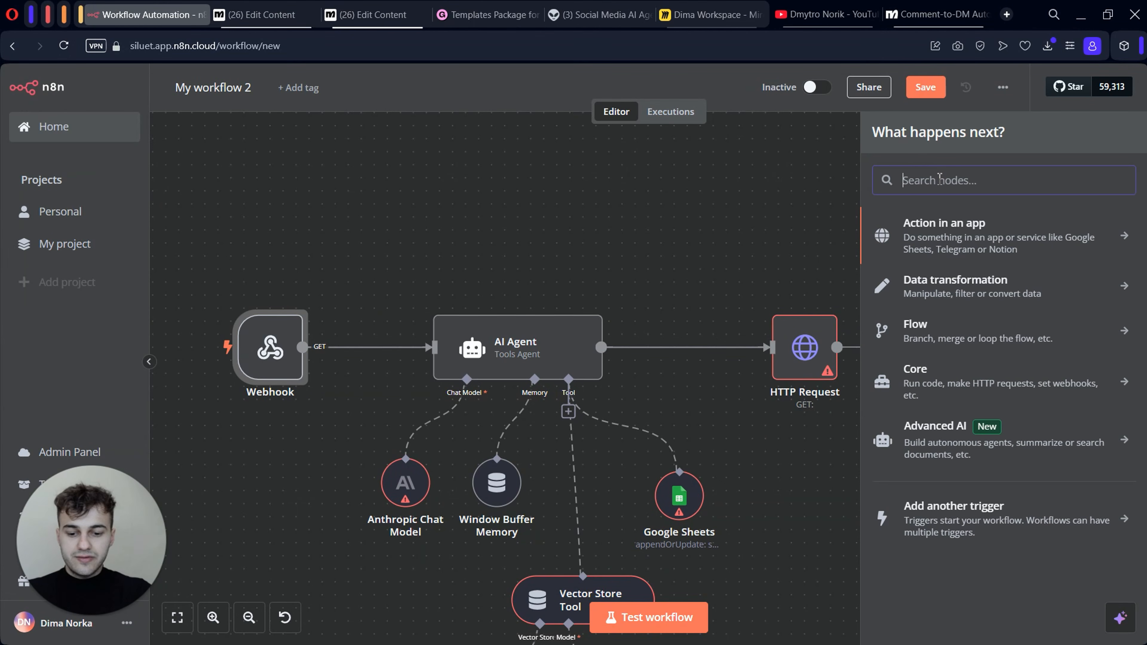
pyautogui.write('http')
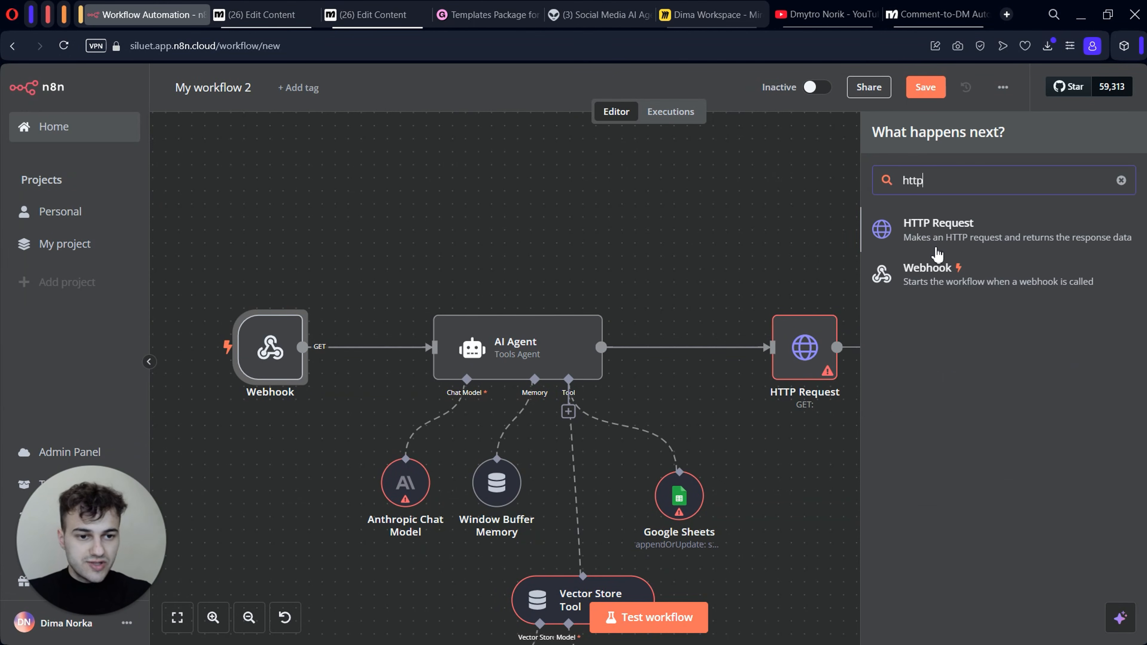
pyautogui.click(935, 229)
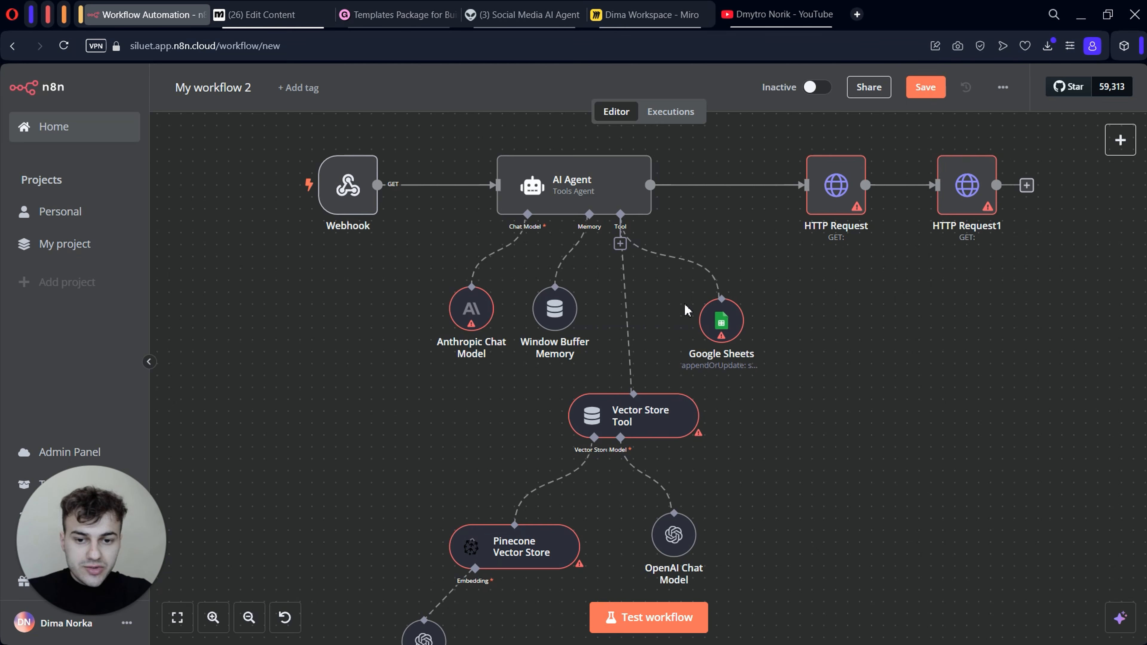
# - Look over the assembled workflow, from the Webhook and AI Agent row down to the vector store branch
pyautogui.hscroll(-2, 684, 306)
pyautogui.scroll(1, 684, 305)
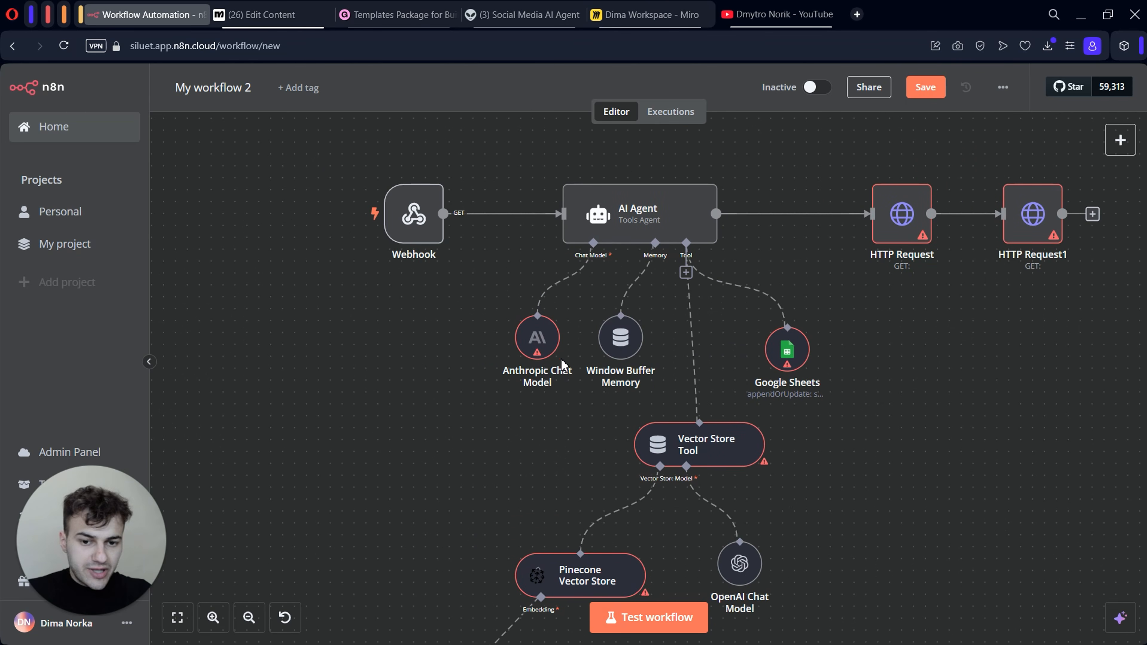
pyautogui.scroll(-2, 562, 348)
pyautogui.scroll(-2, 562, 348)
pyautogui.hscroll(1, 562, 348)
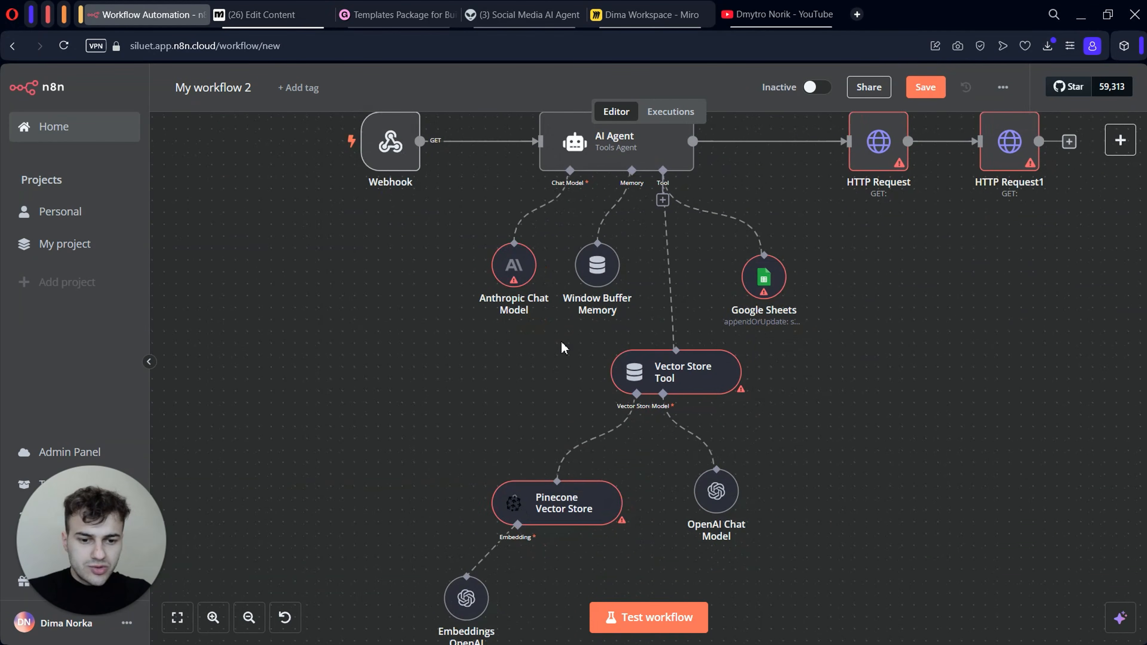
pyautogui.scroll(1, 740, 471)
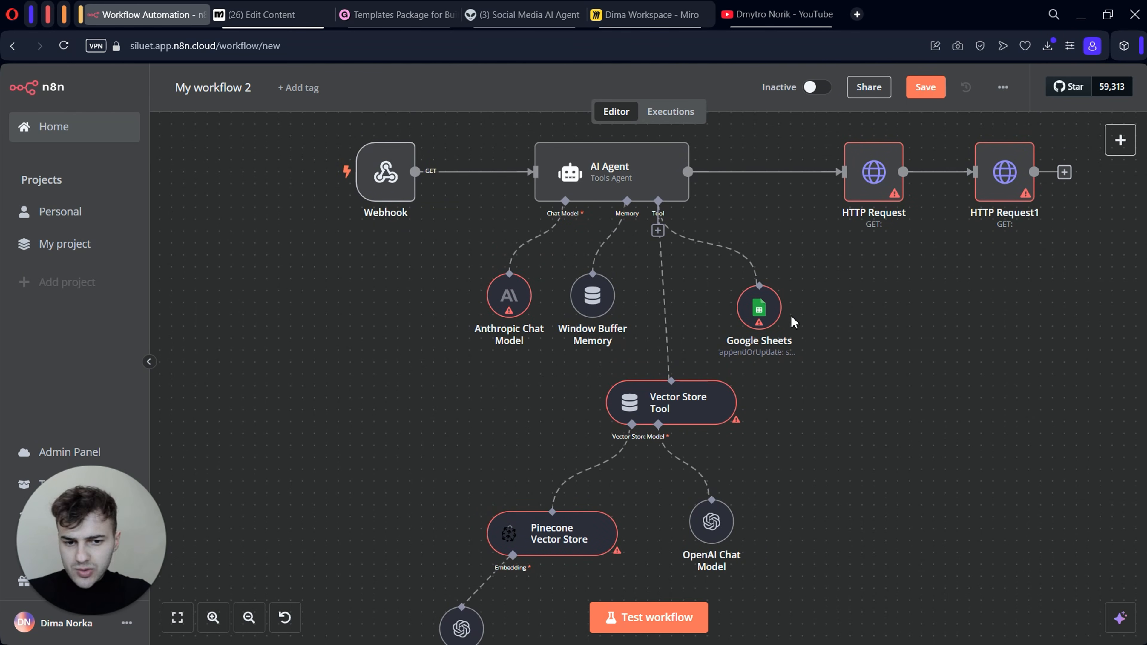
pyautogui.scroll(-1, 769, 333)
pyautogui.hscroll(-1, 770, 332)
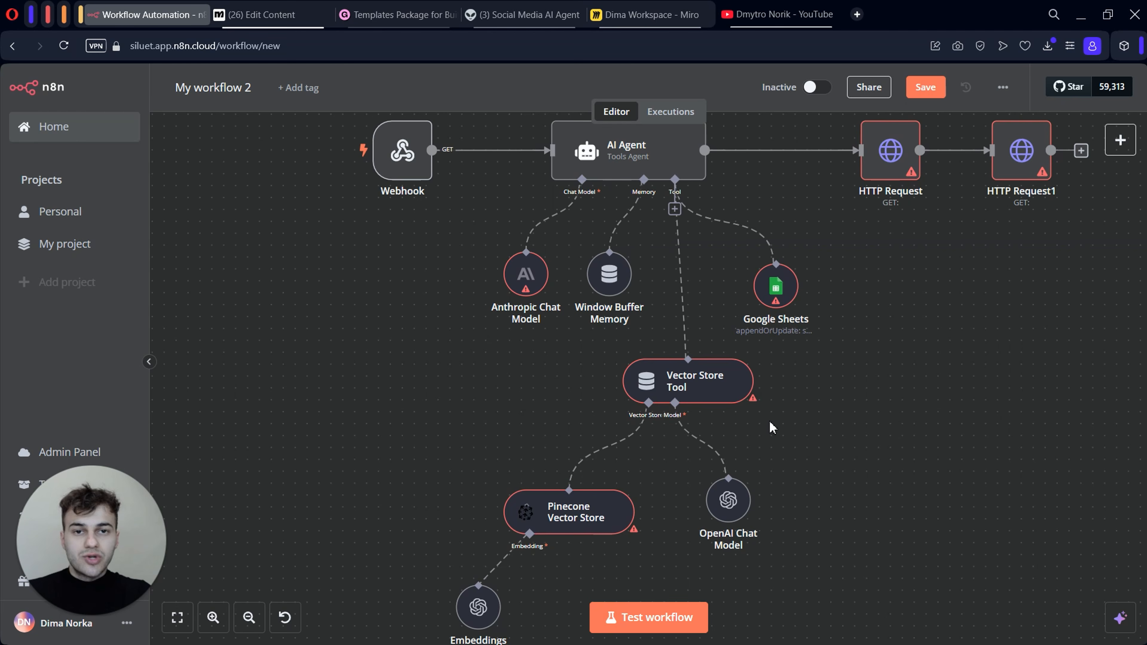
# - Start a new Anthropic credential for the Anthropic Chat Model node and paste an API key into it
pyautogui.doubleClick(526, 275)
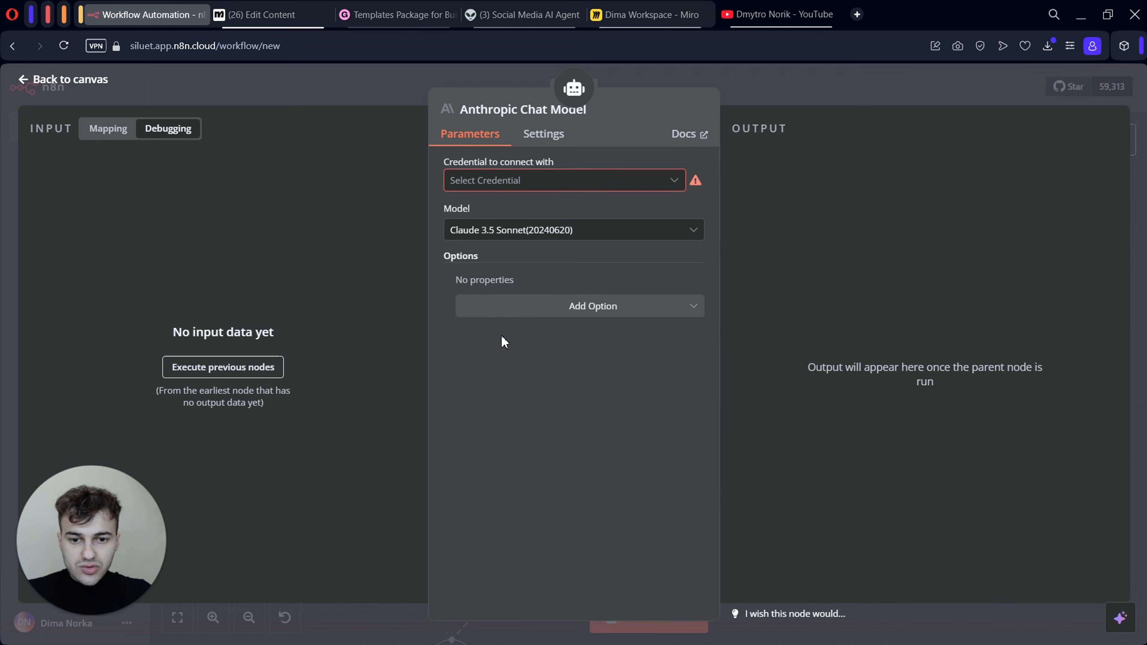
pyautogui.click(601, 182)
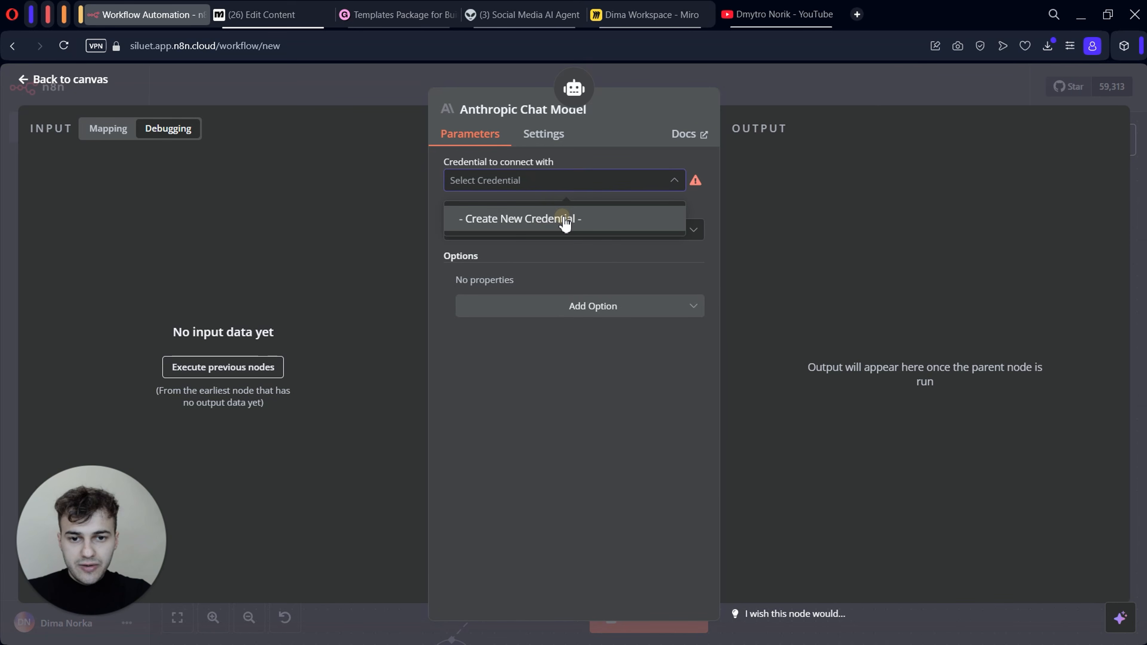
pyautogui.click(564, 219)
pyautogui.hotkey('ctrl', 'v')
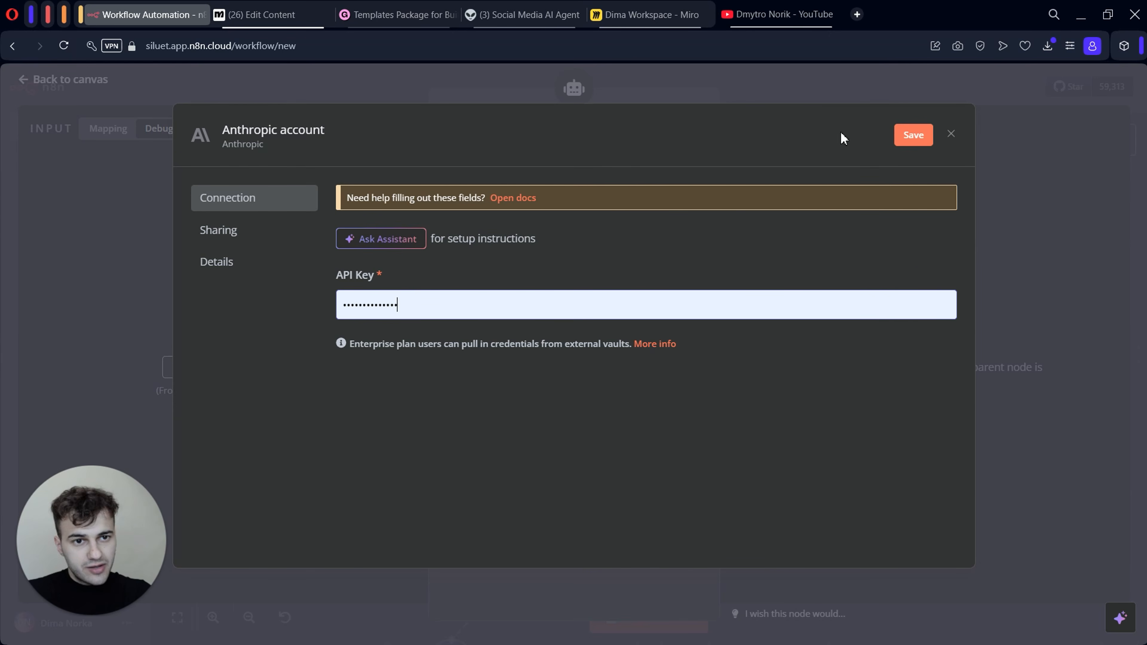
# - Search the web for "anthropic api", visit the Build with Claude page, and discard the unsaved Anthropic credential
pyautogui.click(857, 14)
pyautogui.write('ant')
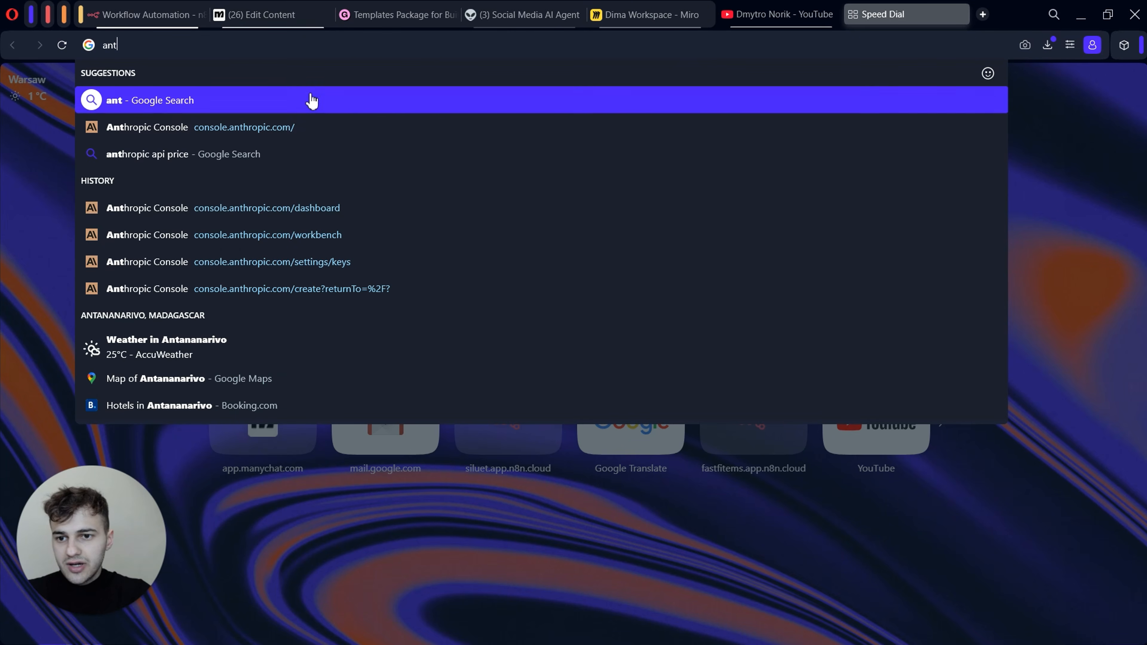
pyautogui.click(240, 156)
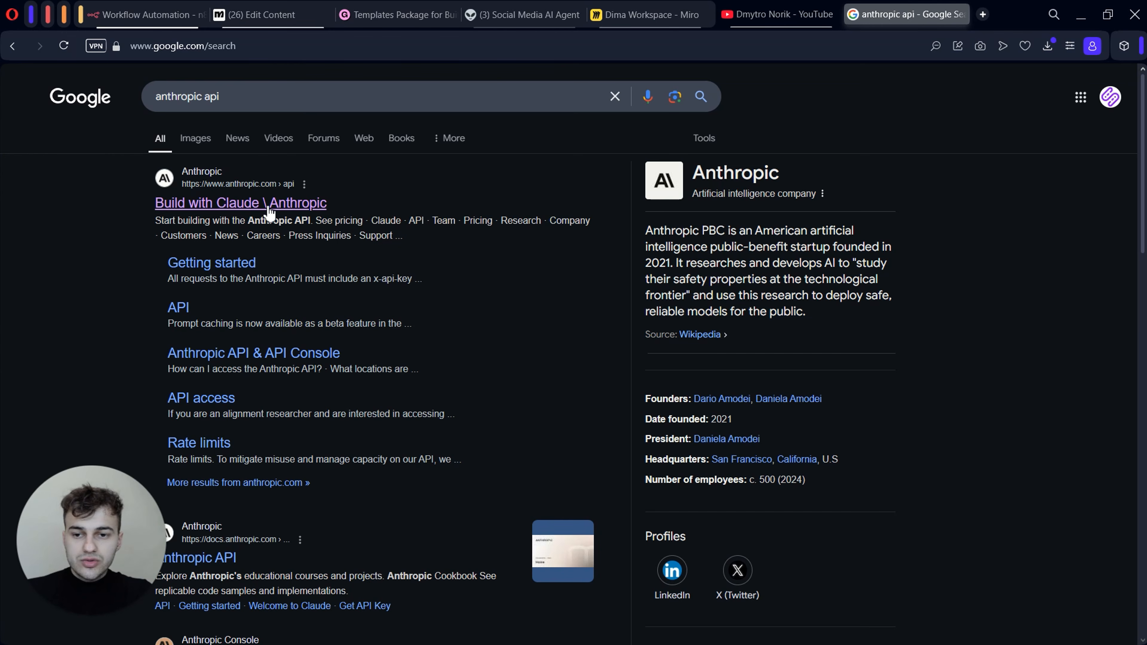
pyautogui.click(269, 207)
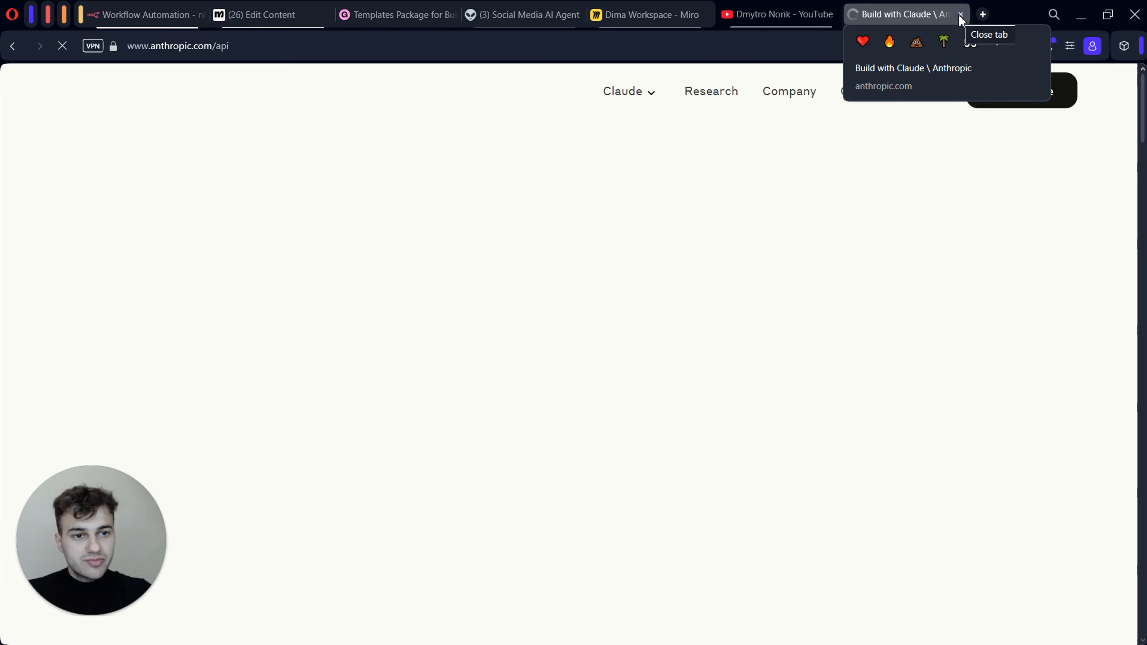
pyautogui.click(961, 15)
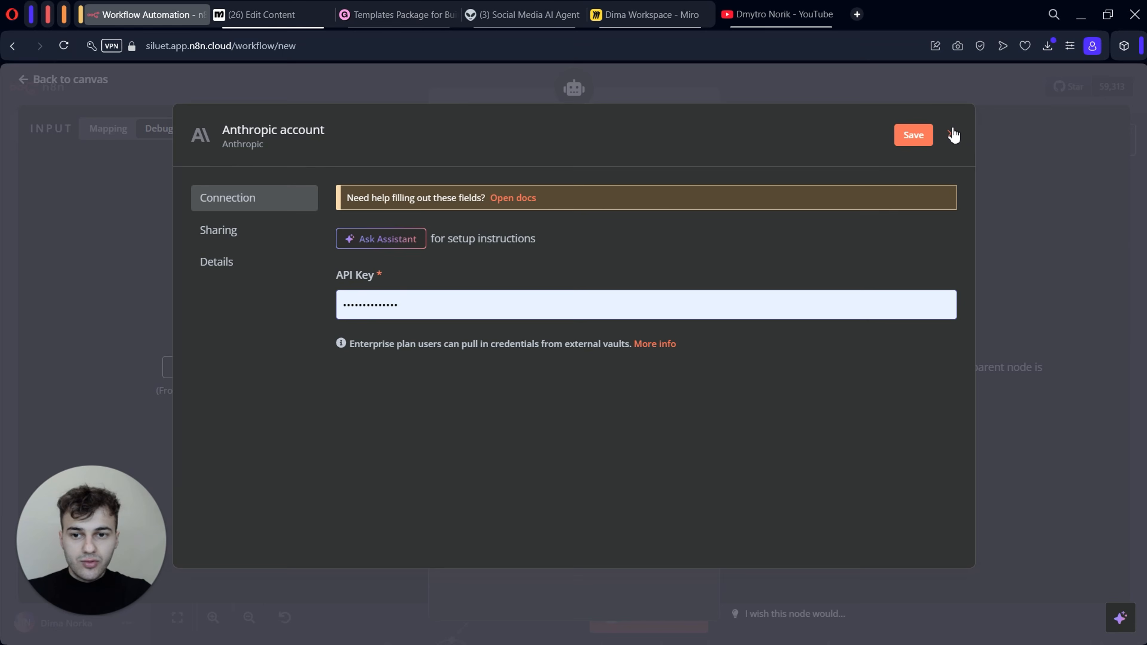
pyautogui.click(954, 134)
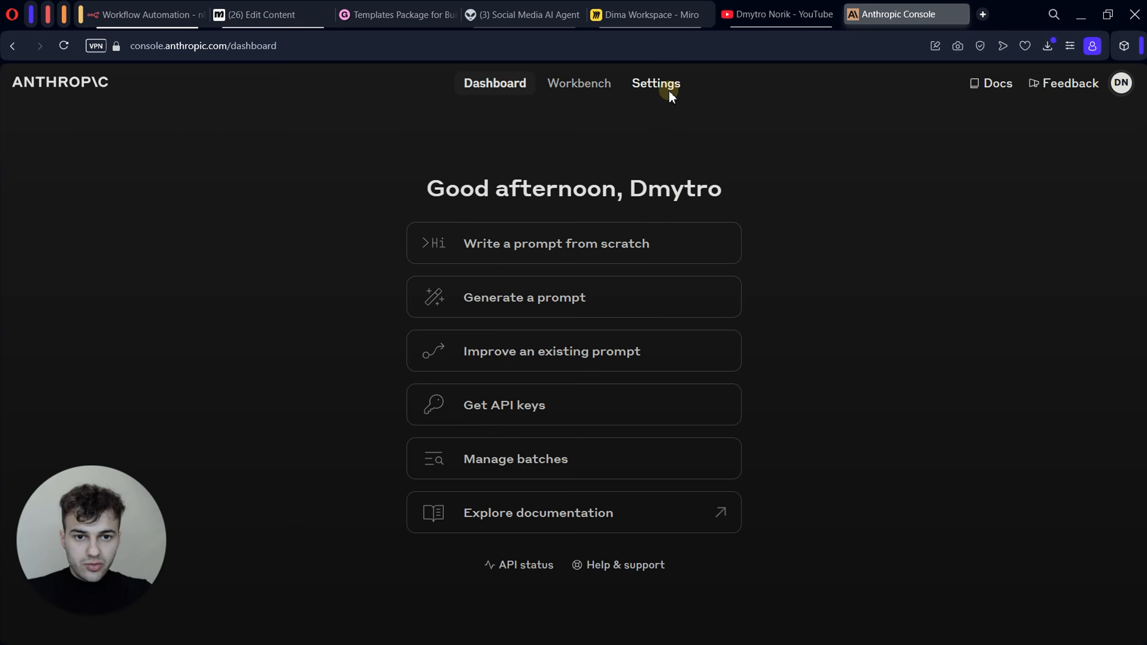
# - In the Anthropic Console settings, create an API key in the Default workspace with a name starting "insta ai agent" and copy the key
pyautogui.click(666, 88)
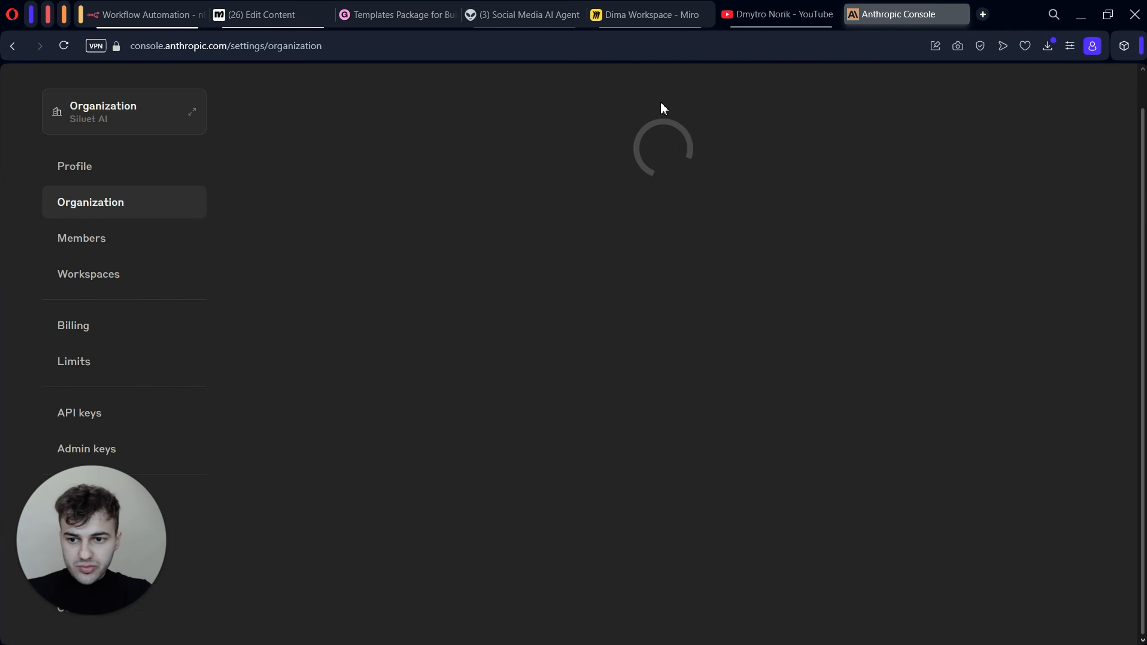
pyautogui.click(101, 413)
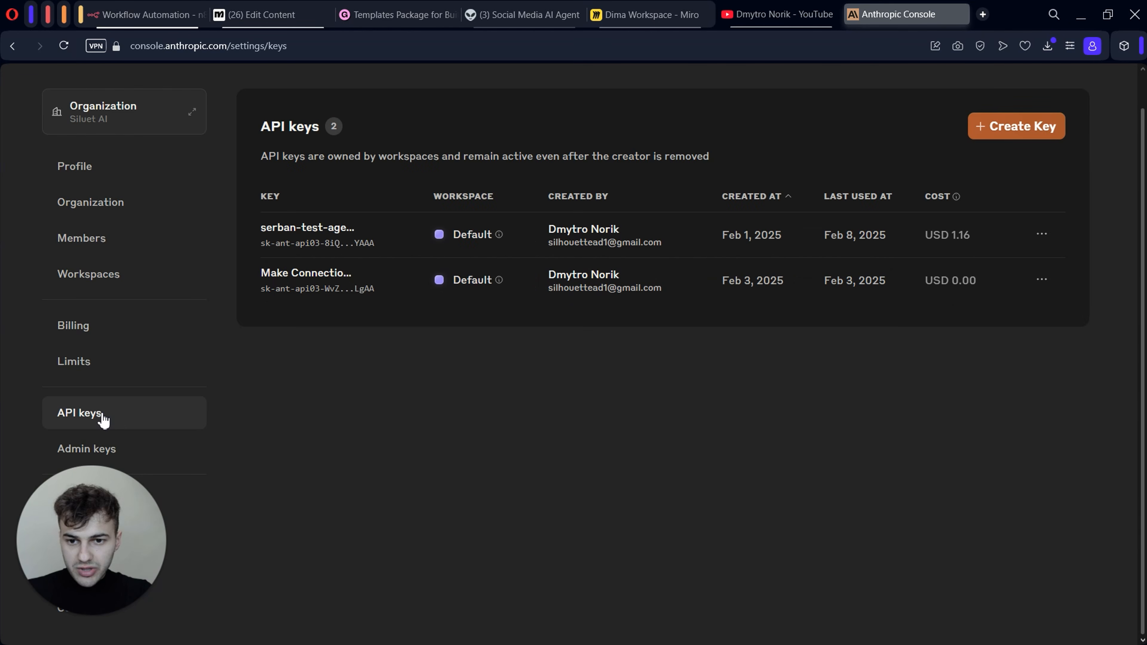
pyautogui.click(1019, 126)
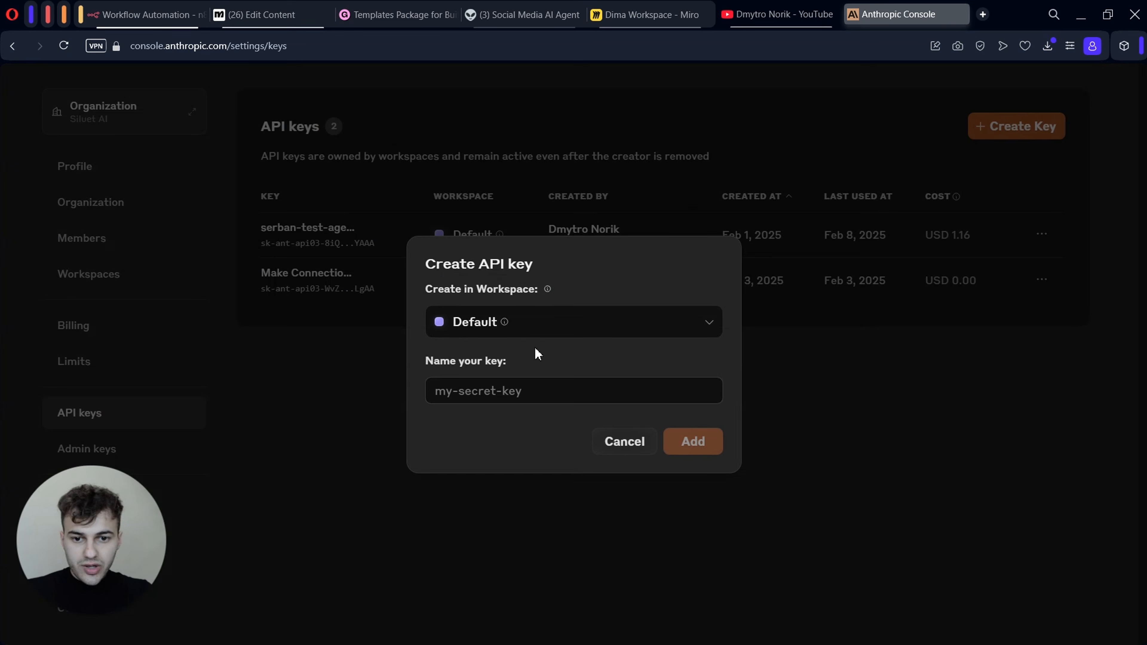
pyautogui.click(472, 402)
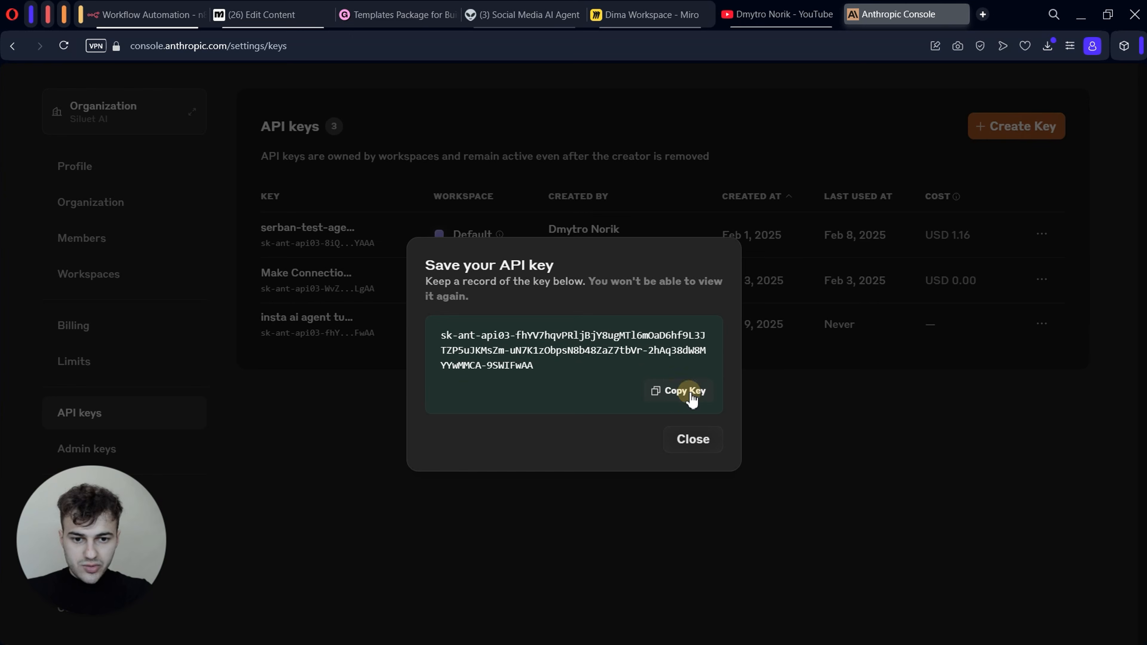
pyautogui.click(691, 397)
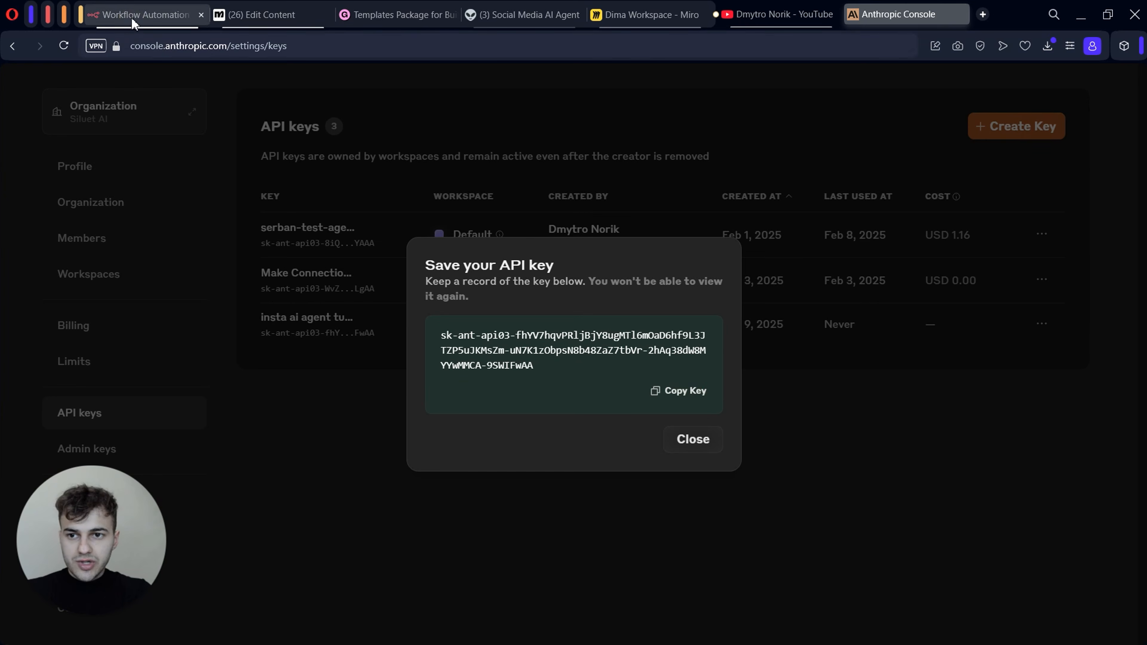
# - Switch back to n8n and create a new Anthropic account credential for the Anthropic Chat Model, pasting the copied API key
pyautogui.click(144, 14)
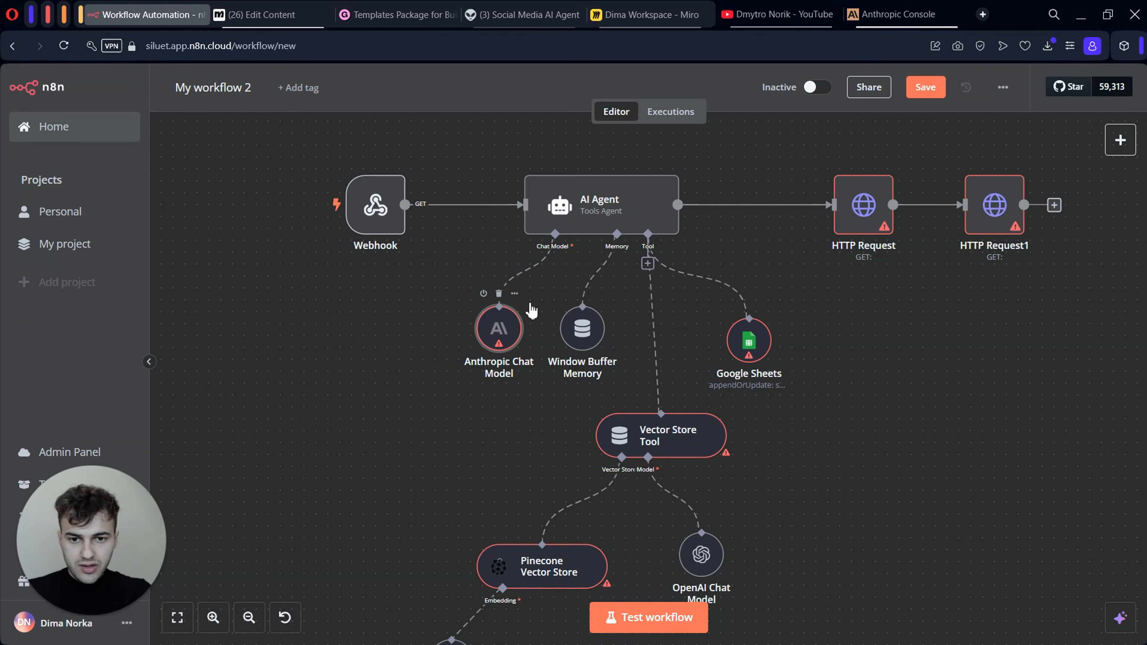
pyautogui.doubleClick(510, 336)
pyautogui.click(524, 183)
pyautogui.click(522, 212)
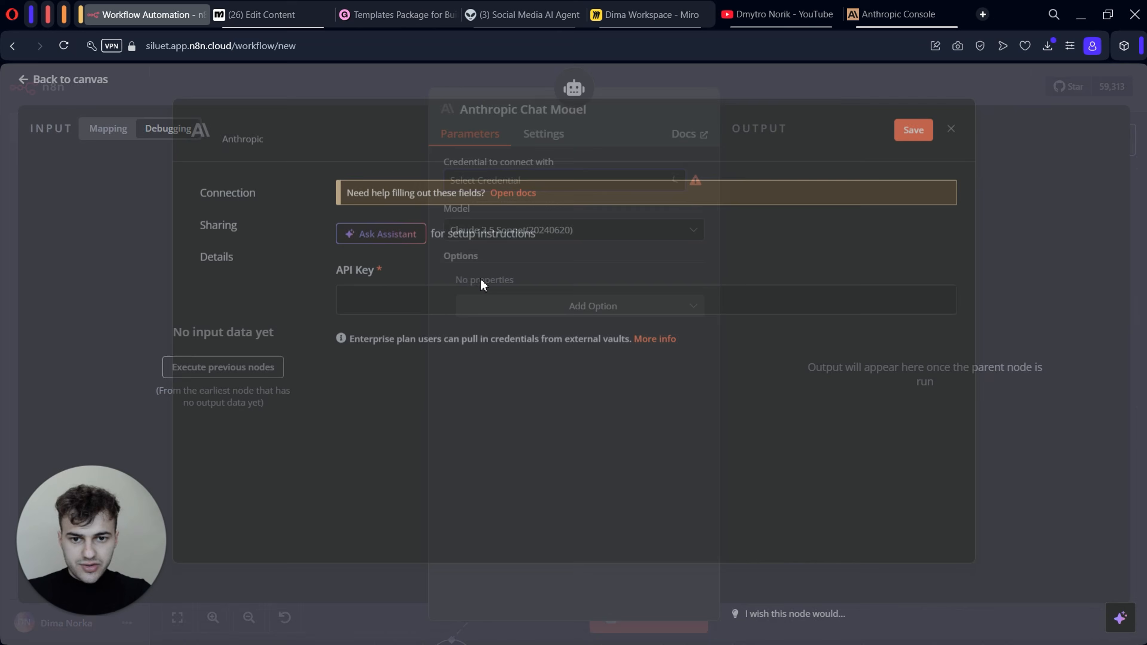
pyautogui.click(482, 303)
pyautogui.hotkey('ctrl', 'v')
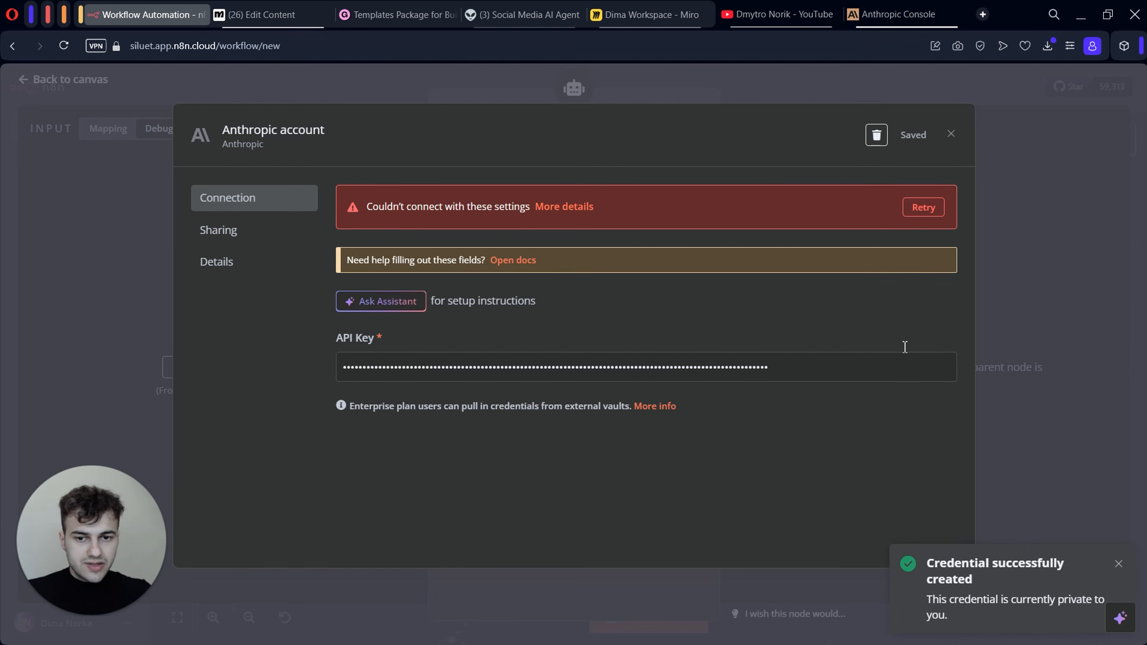
pyautogui.click(951, 134)
pyautogui.click(610, 251)
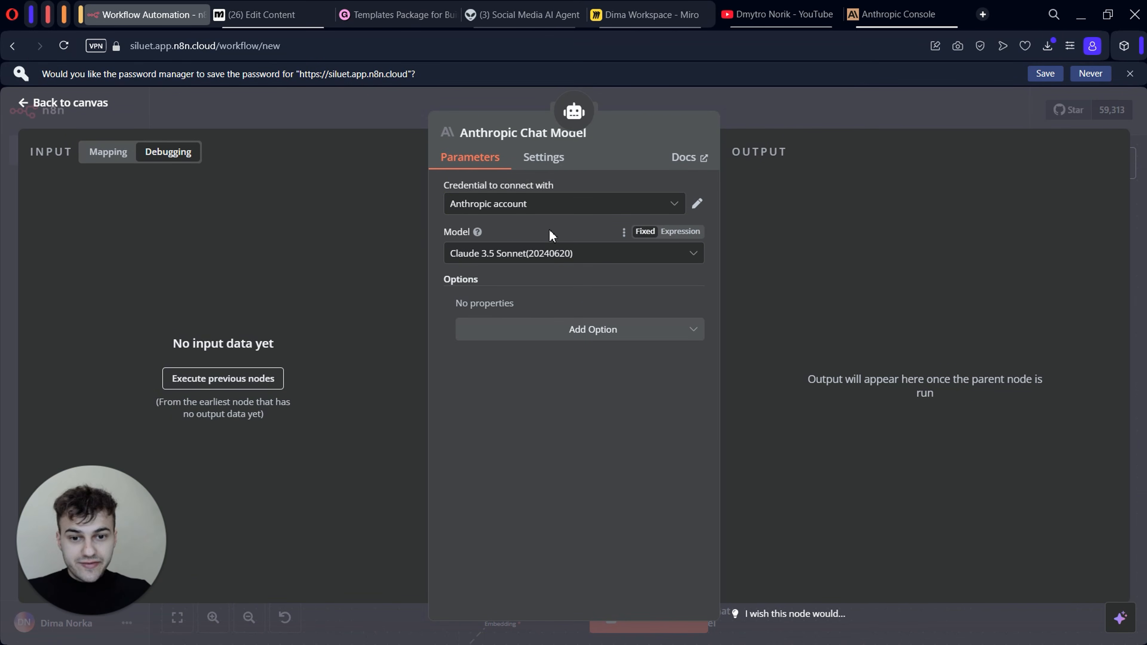
pyautogui.press('Escape')
# - Set the OpenAI Chat Model node under the Vector Store Tool to use the "OpenAi account" credential
pyautogui.scroll(-3, 658, 362)
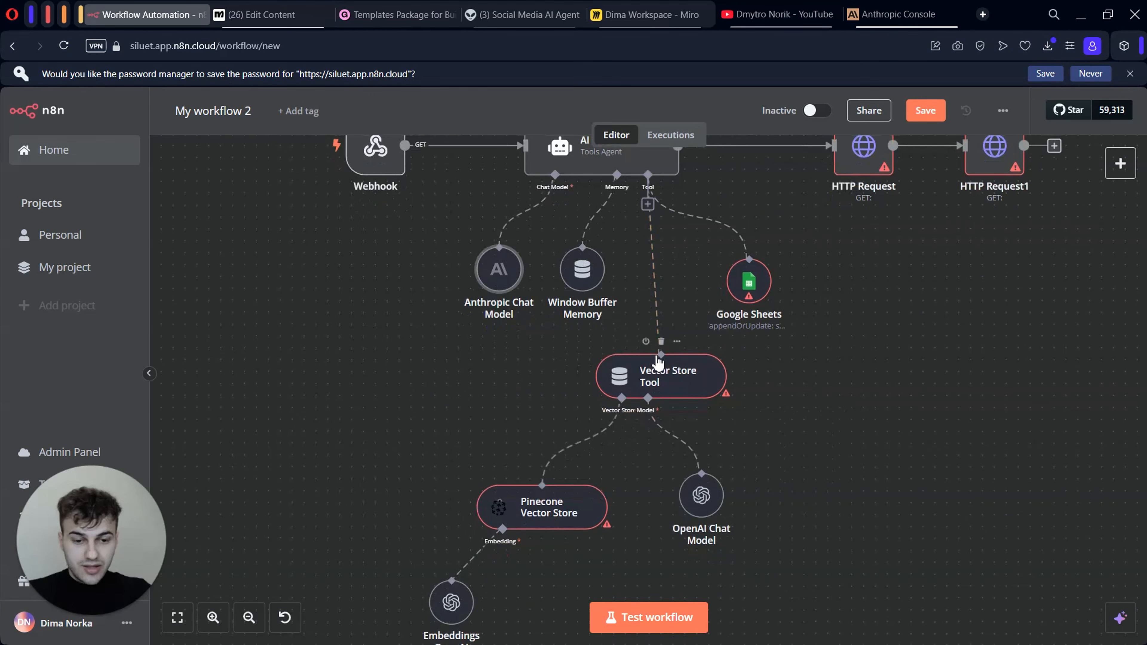
pyautogui.doubleClick(636, 468)
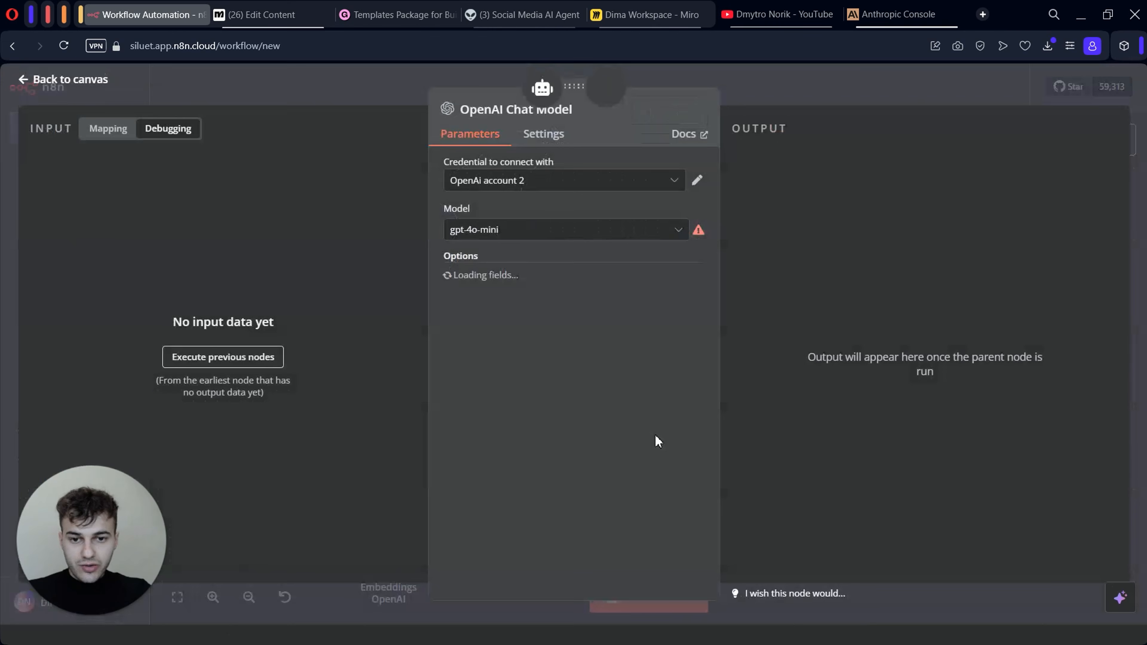
pyautogui.click(660, 187)
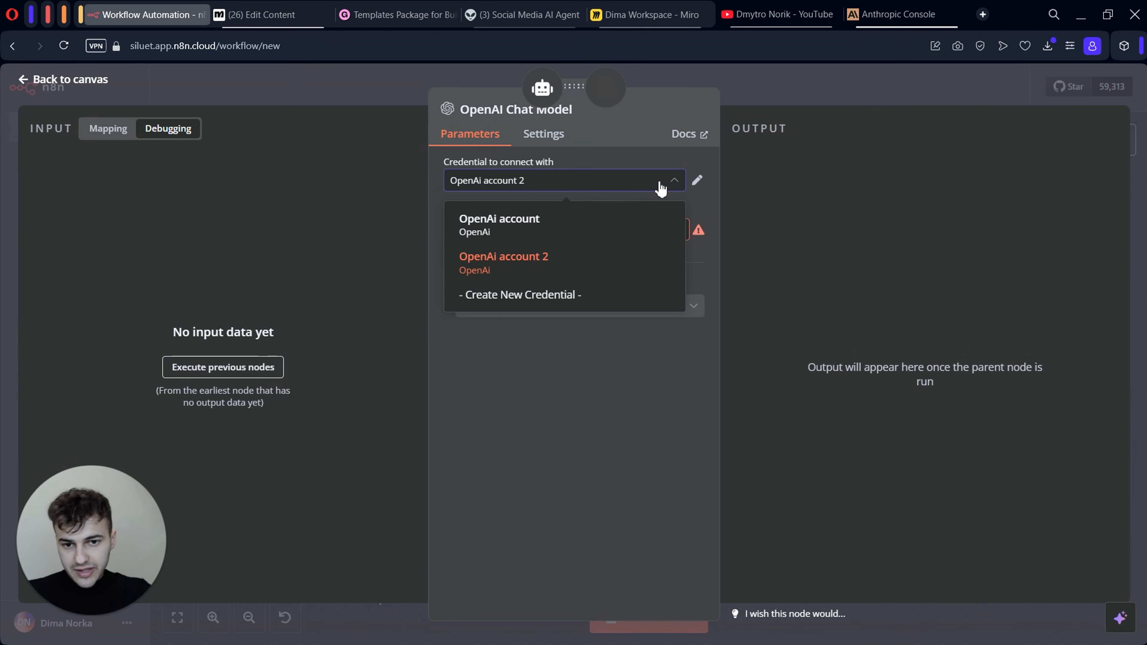
pyautogui.click(601, 225)
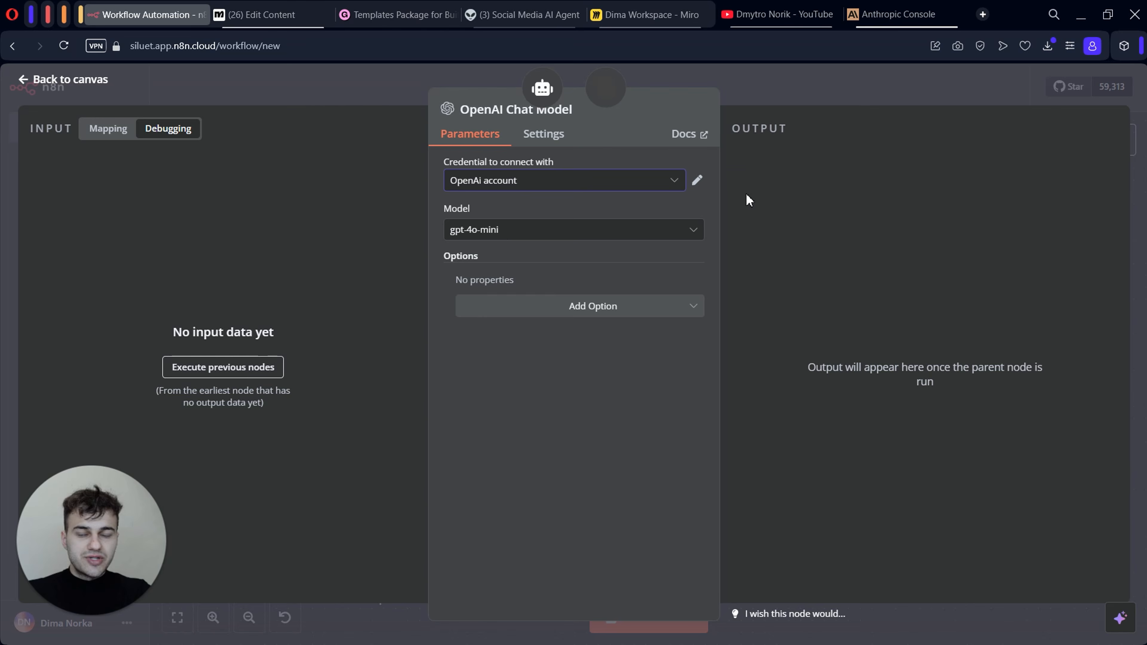
pyautogui.press('Escape')
# - Set the Embeddings OpenAI node's credential to "OpenAi account" and return to the workflow canvas
pyautogui.doubleClick(402, 502)
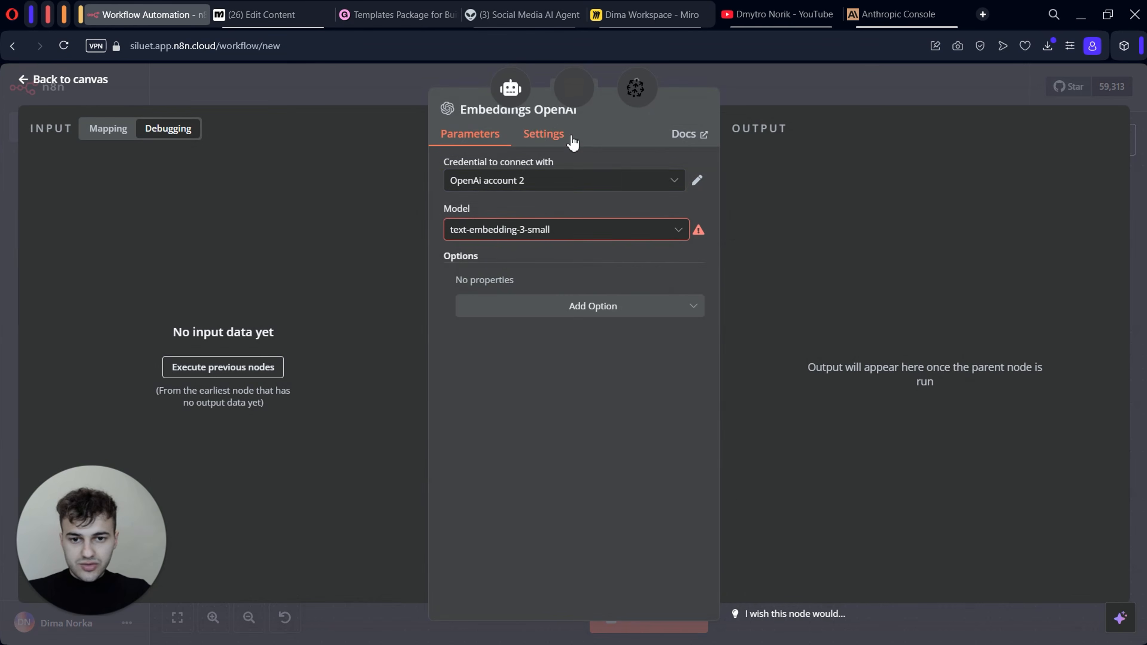
pyautogui.click(570, 186)
pyautogui.click(525, 219)
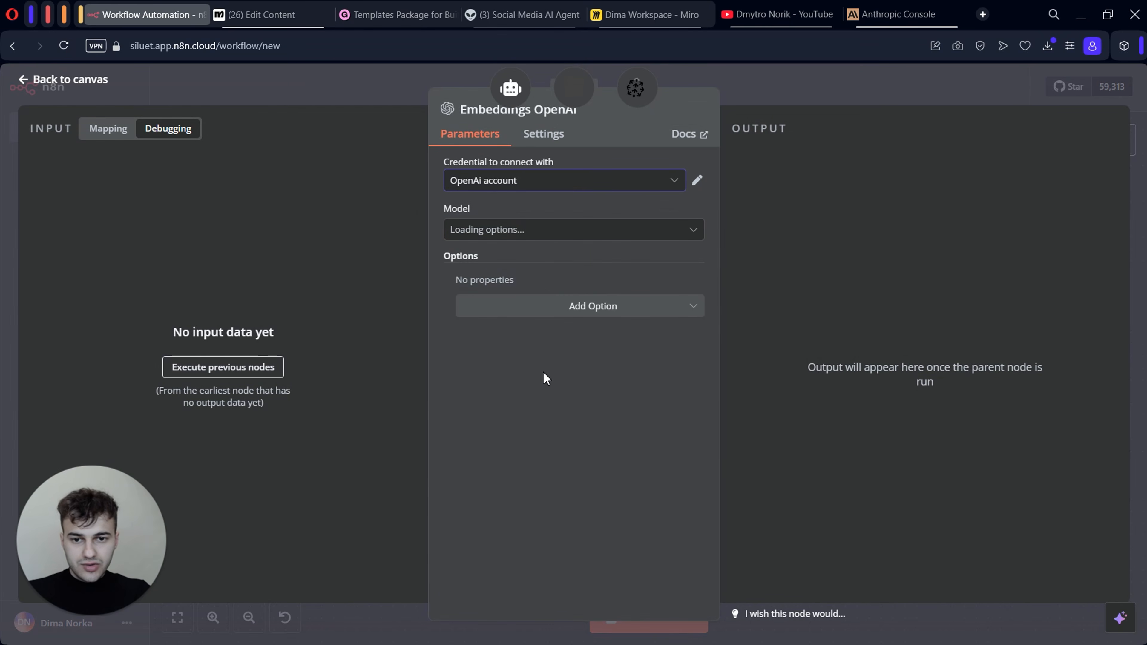
pyautogui.press('Escape')
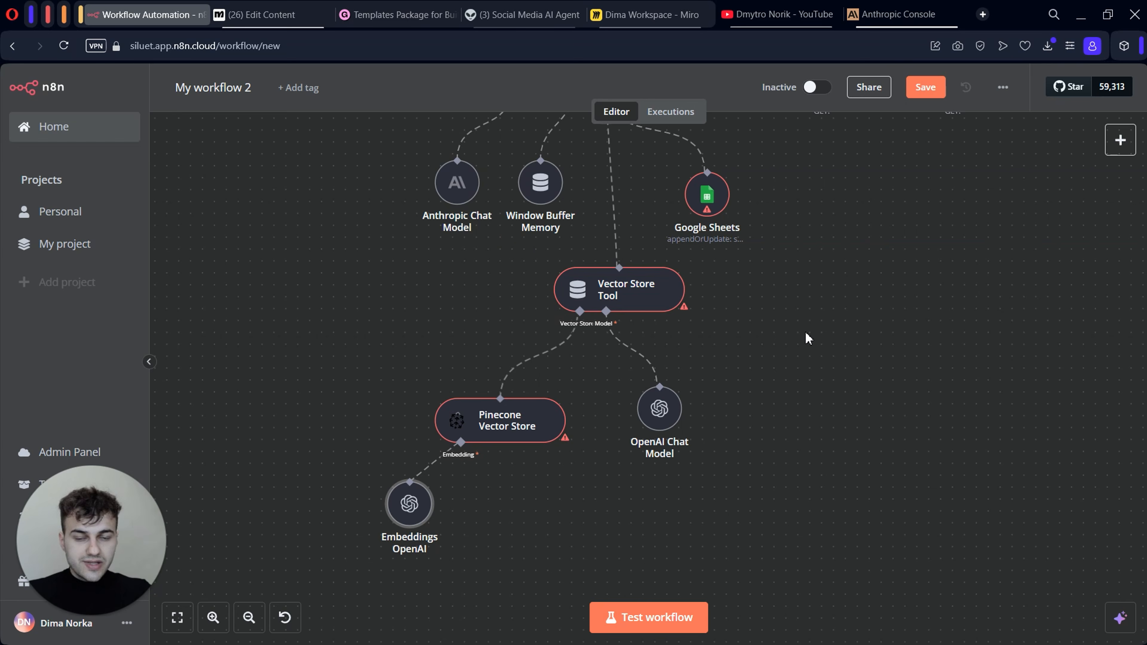
pyautogui.scroll(5, 808, 338)
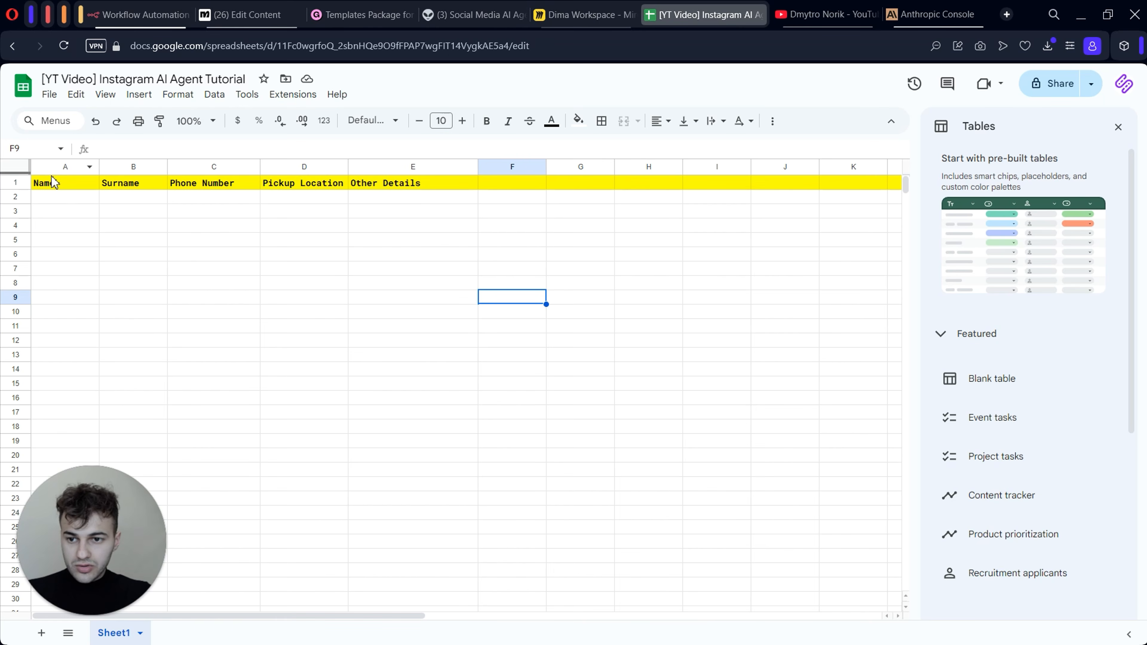
# - Format columns A to E of the tutorial spreadsheet, from Name to Other Details, as plain text
pyautogui.moveTo(66, 167); pyautogui.dragTo(475, 138)
pyautogui.click(324, 120)
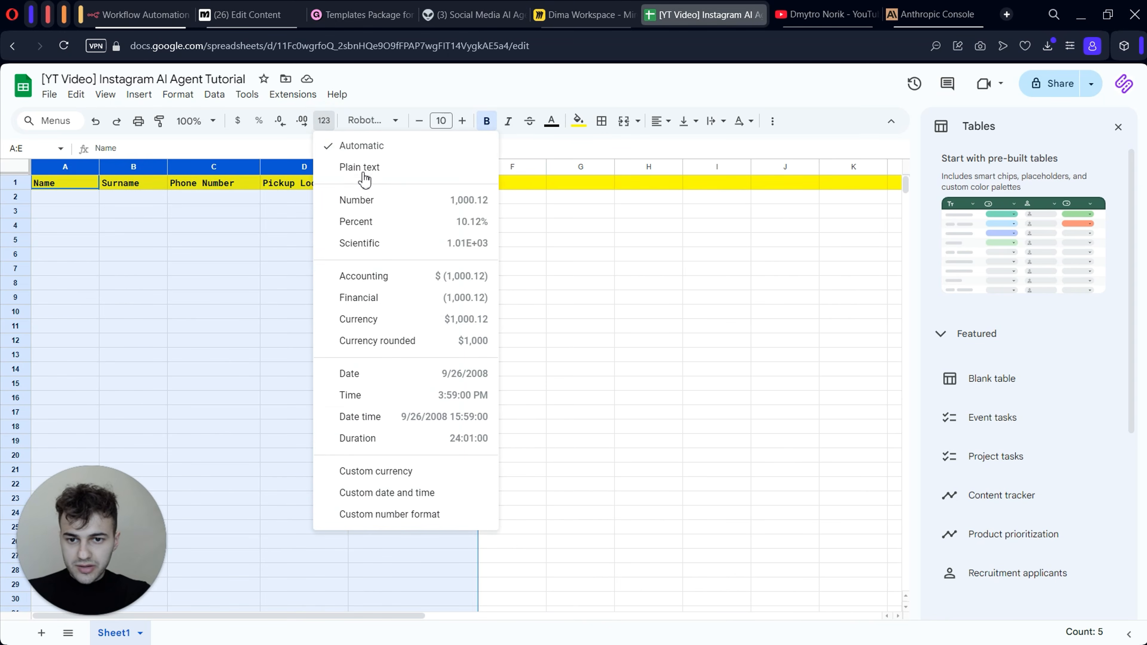
pyautogui.click(368, 174)
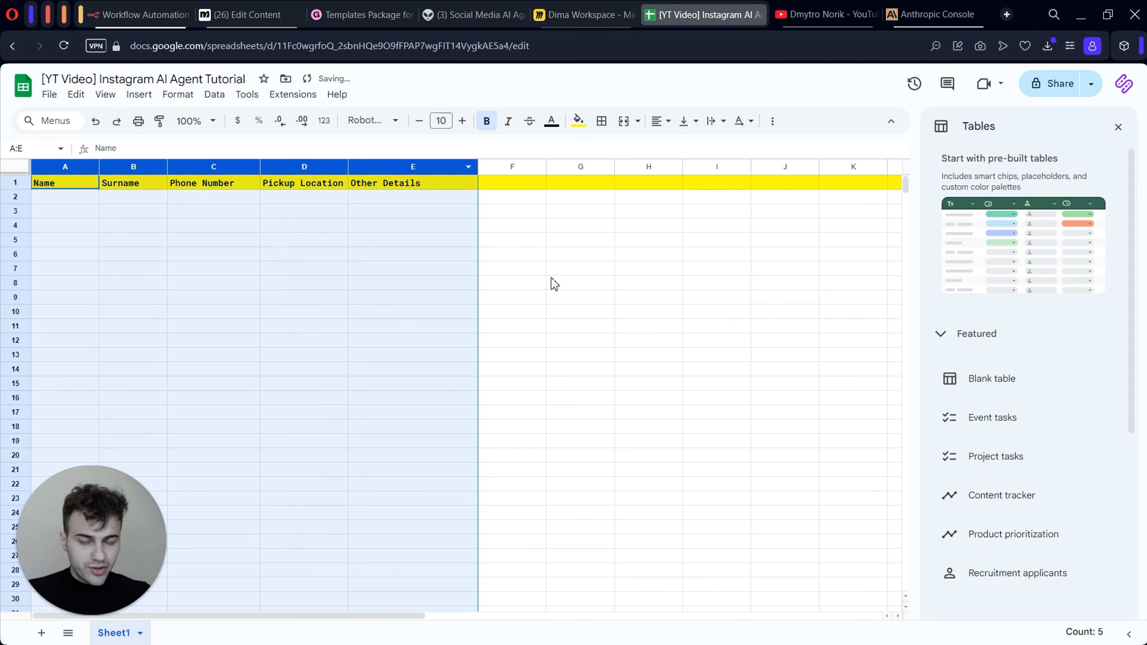
pyautogui.click(516, 230)
pyautogui.moveTo(348, 166); pyautogui.dragTo(356, 165)
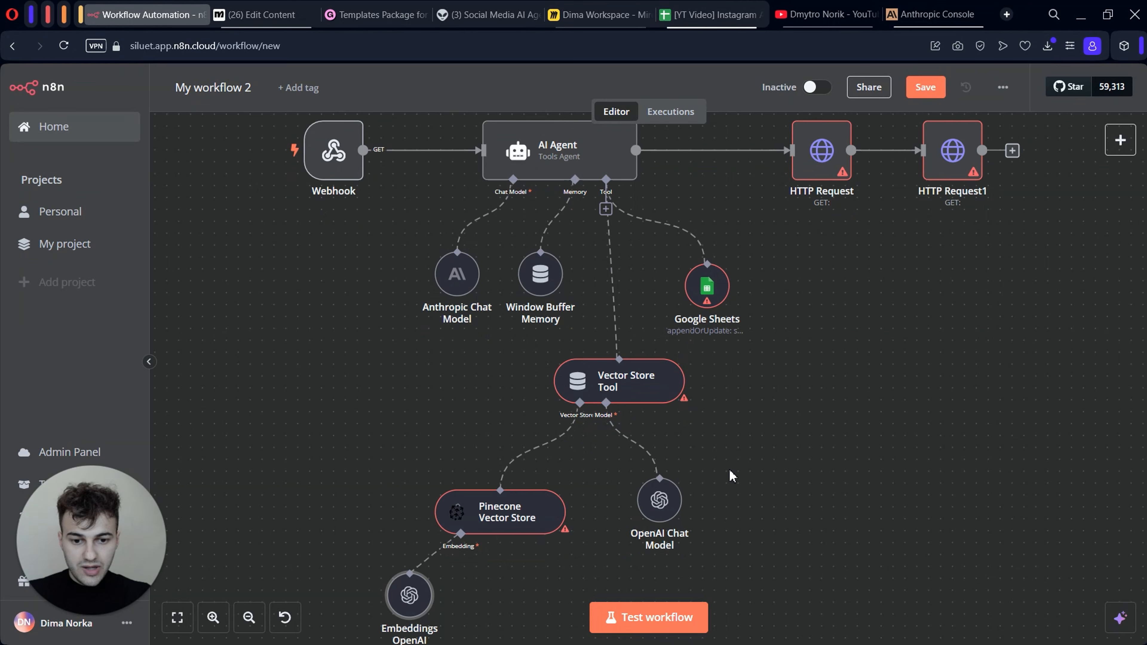
# - Switch back to the n8n workflow and open the parameters of the Google Sheets tool node
pyautogui.scroll(1, 733, 476)
pyautogui.scroll(1, 733, 476)
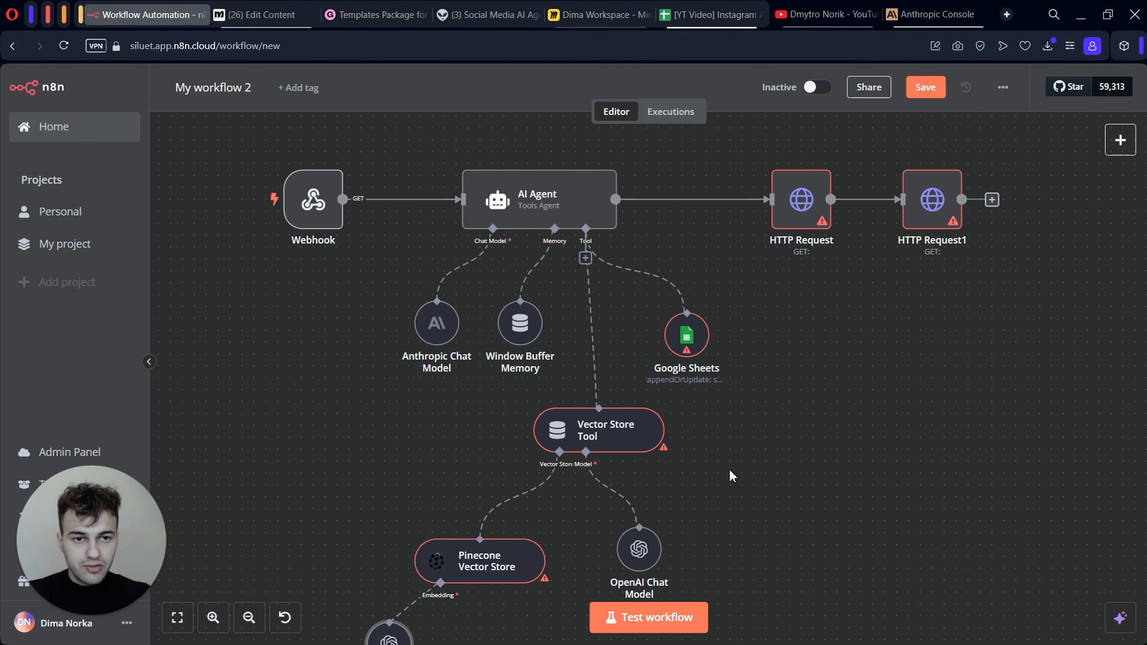
pyautogui.doubleClick(685, 336)
pyautogui.click(605, 181)
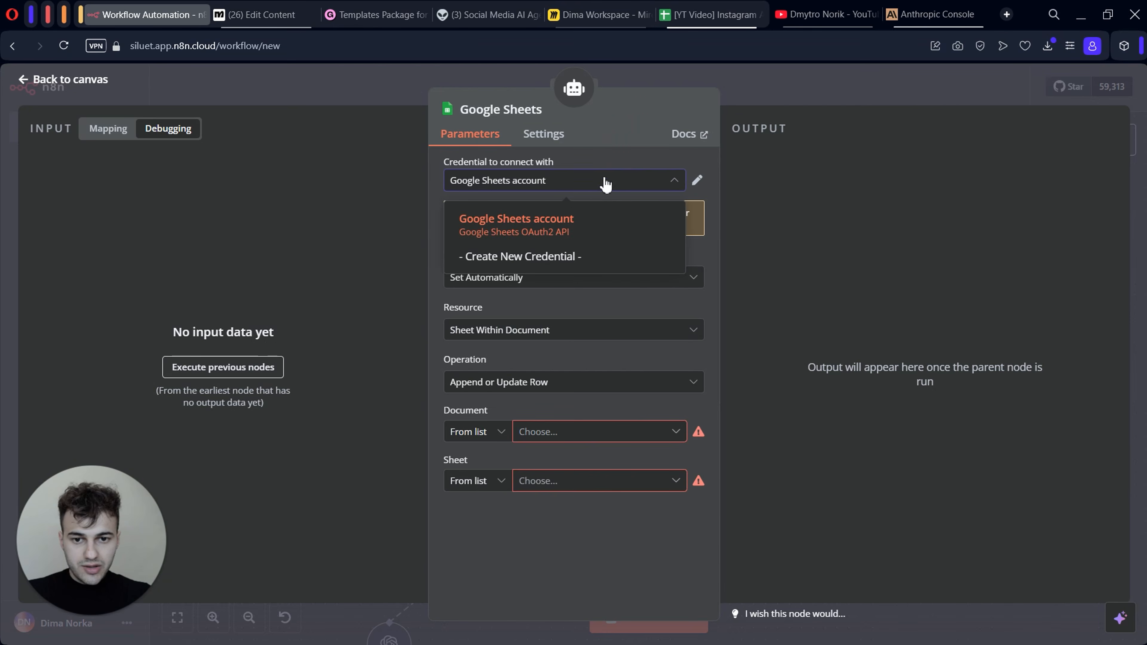
pyautogui.click(543, 267)
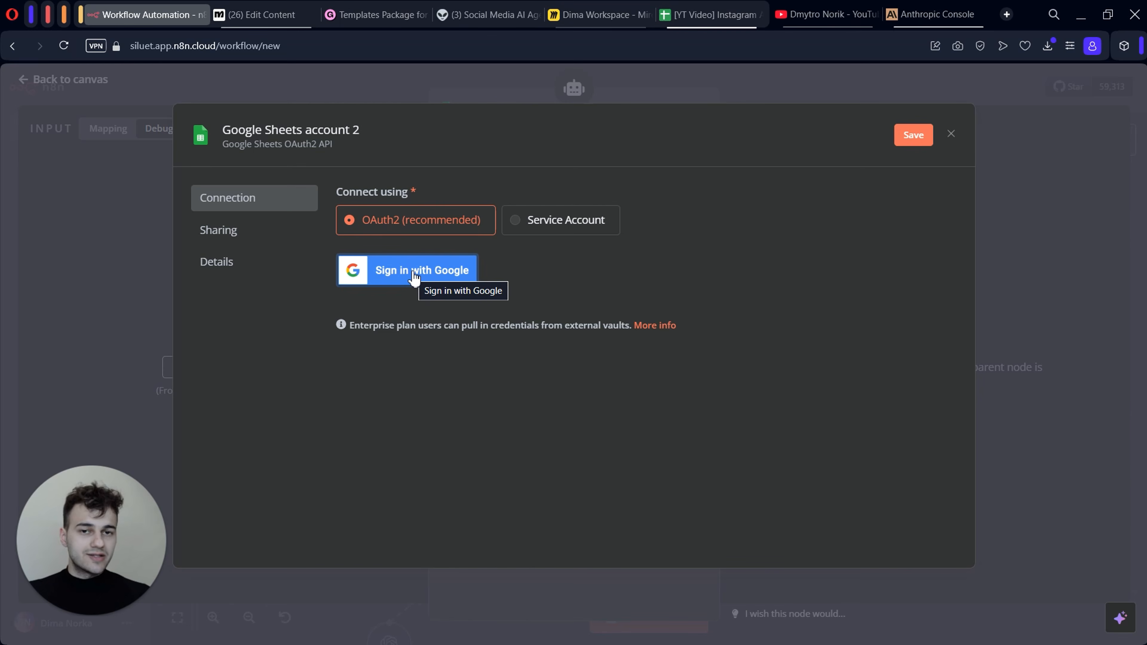
pyautogui.press('Escape')
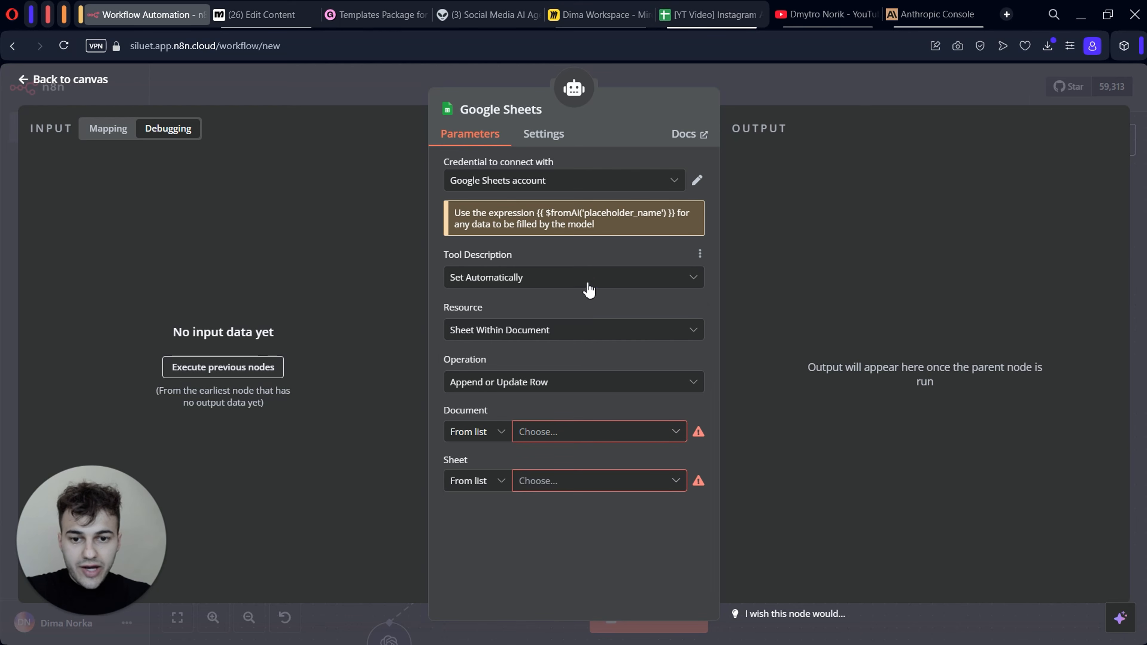
# - Set the Google Sheets tool description manually to "This is CRM for populating contact details here."
pyautogui.click(584, 284)
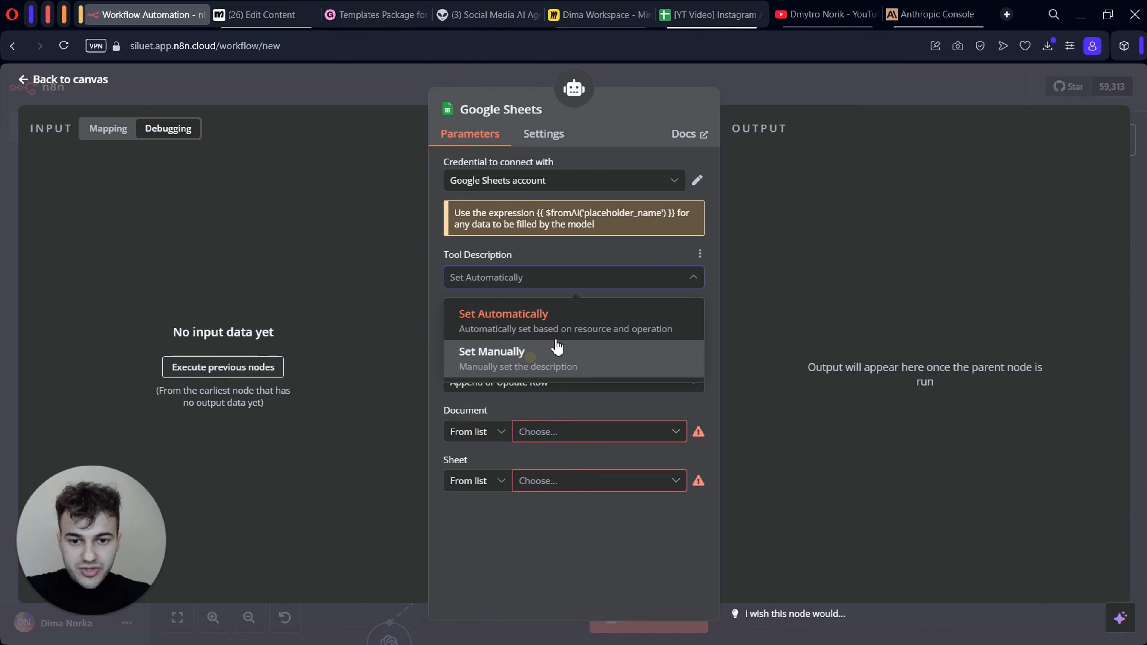
pyautogui.click(525, 352)
pyautogui.click(556, 330)
pyautogui.hotkey('ctrl', 'a')
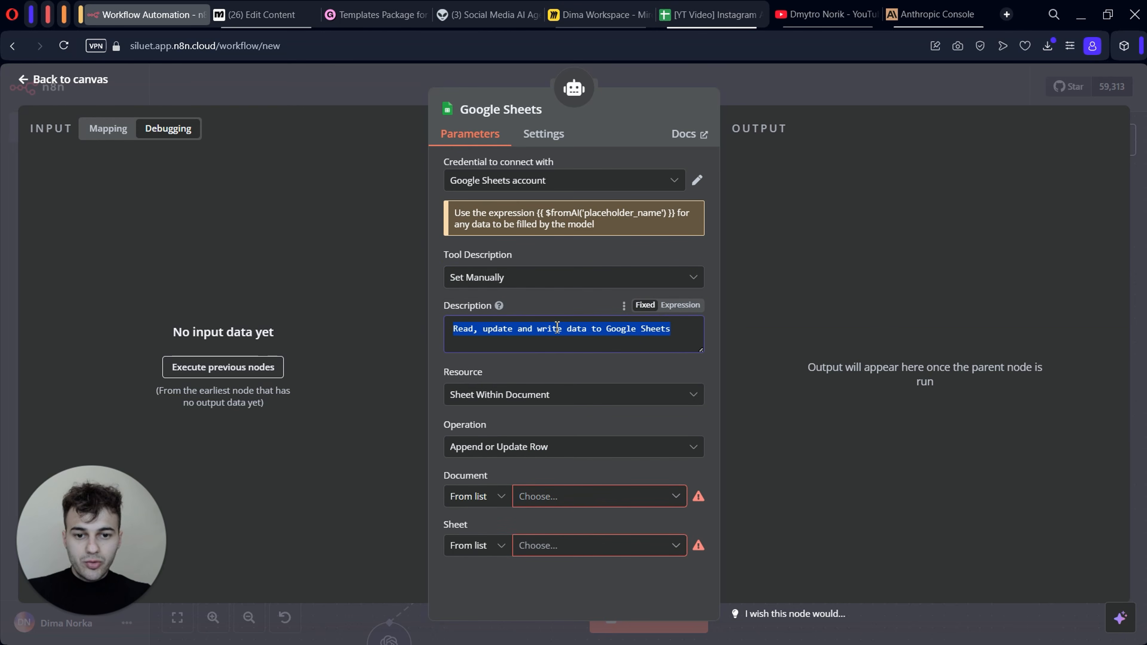
pyautogui.press('BackSpace')
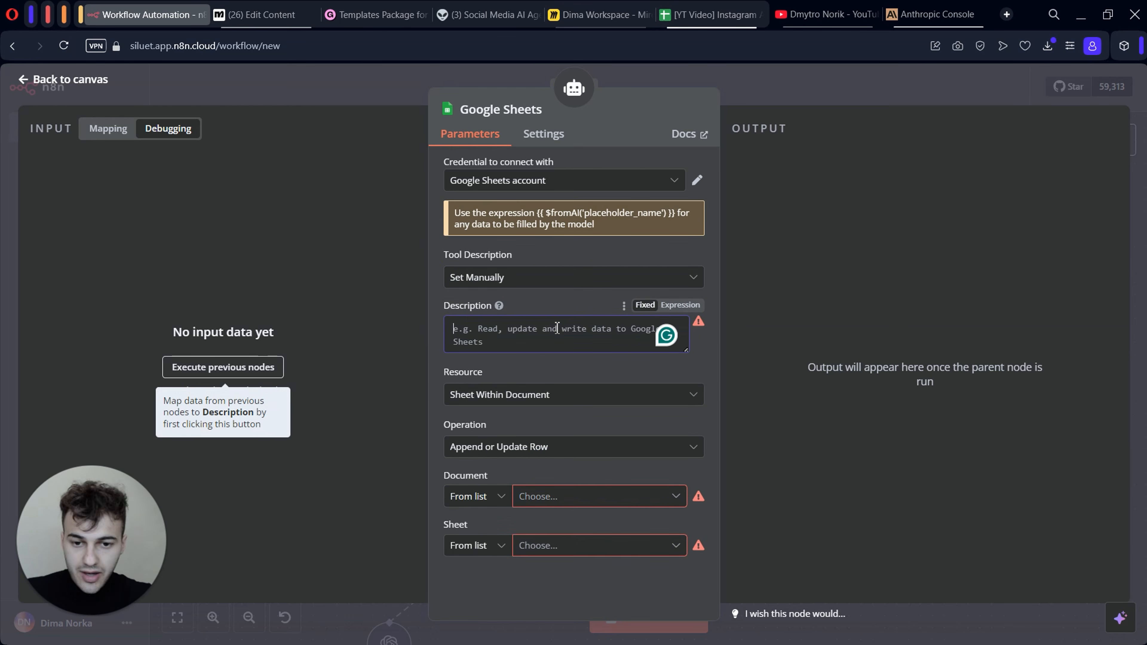
pyautogui.write('This is CRM for populating co')
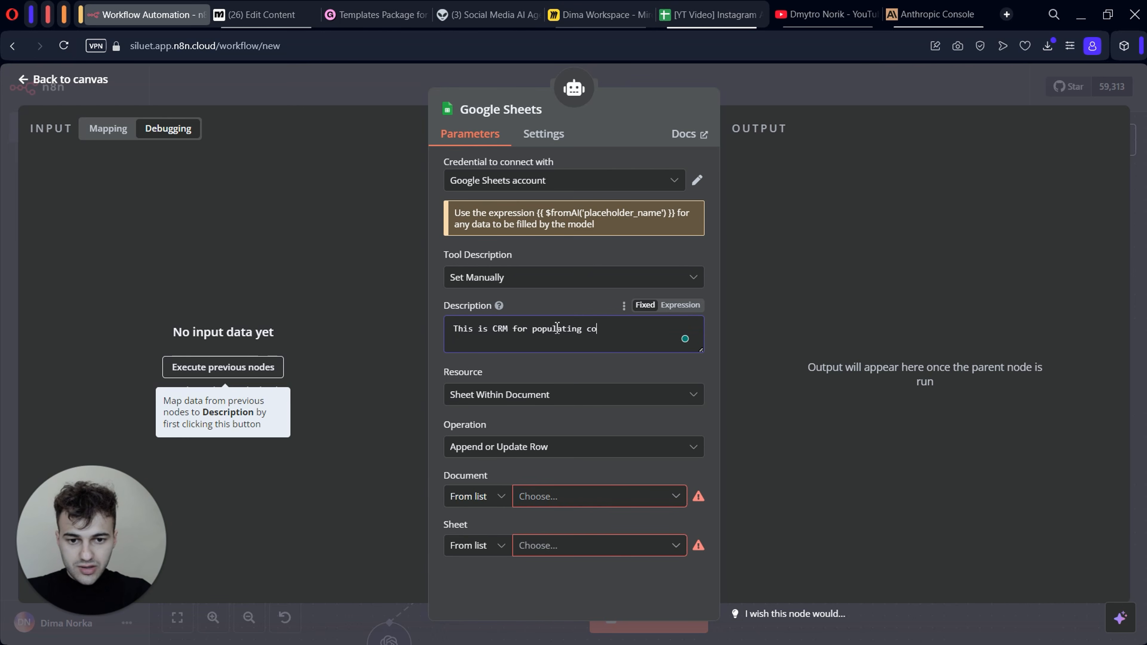
pyautogui.write('ntact details here.')
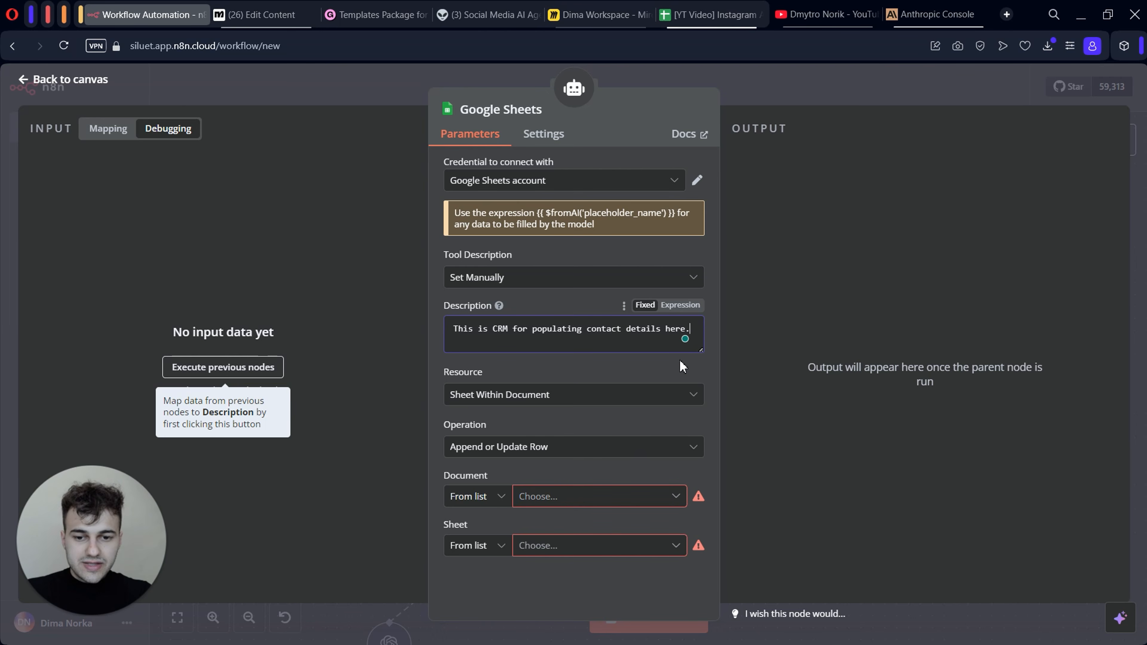
# - Select "[YT Video] Instagram AI Agent Tutorial" as the Google Sheets node's document and Sheet1 as its sheet
pyautogui.click(546, 522)
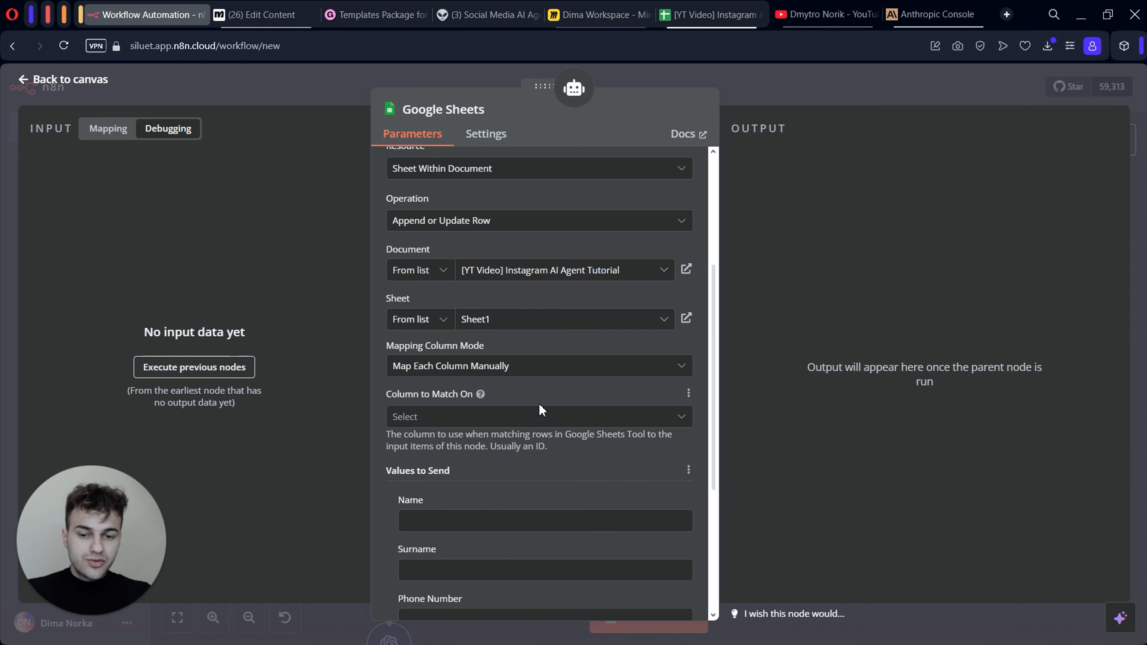
pyautogui.scroll(-1, 526, 402)
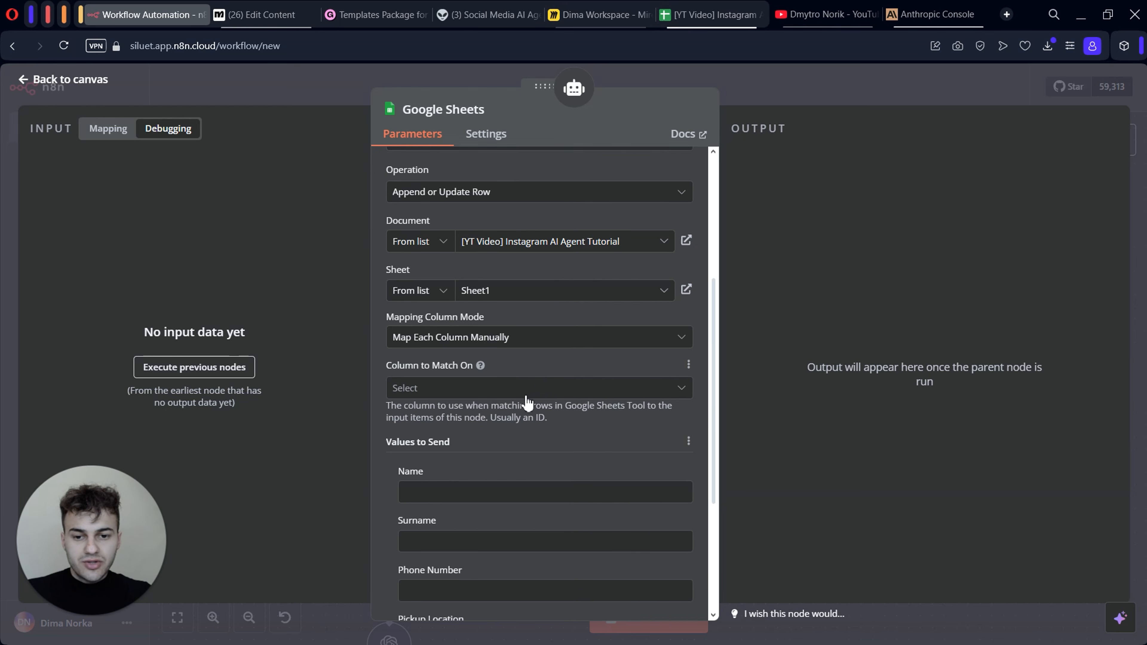
pyautogui.scroll(1, 527, 402)
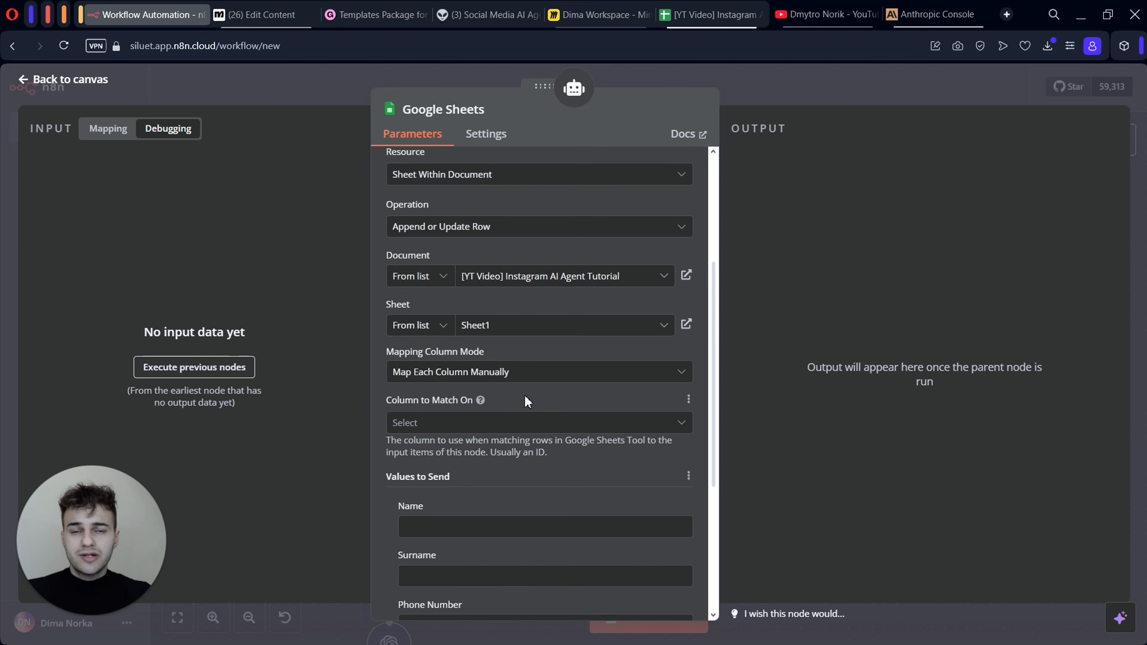
pyautogui.scroll(-1, 527, 402)
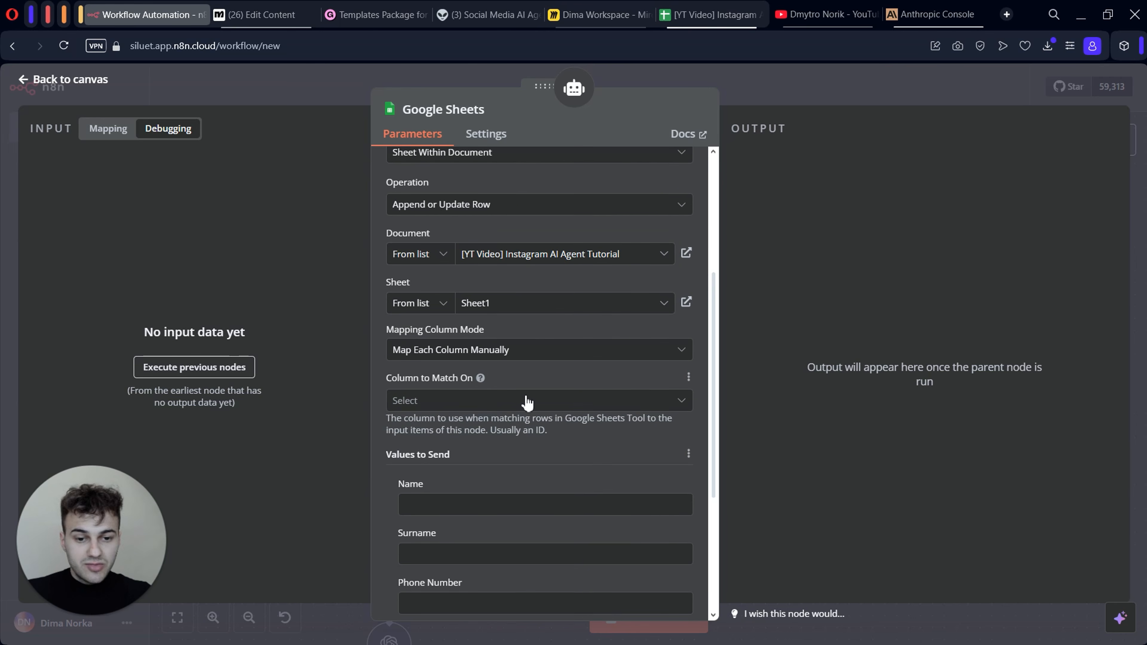
# - Keep the Append or Update Row operation and set Phone Number as the column to match on
pyautogui.click(676, 214)
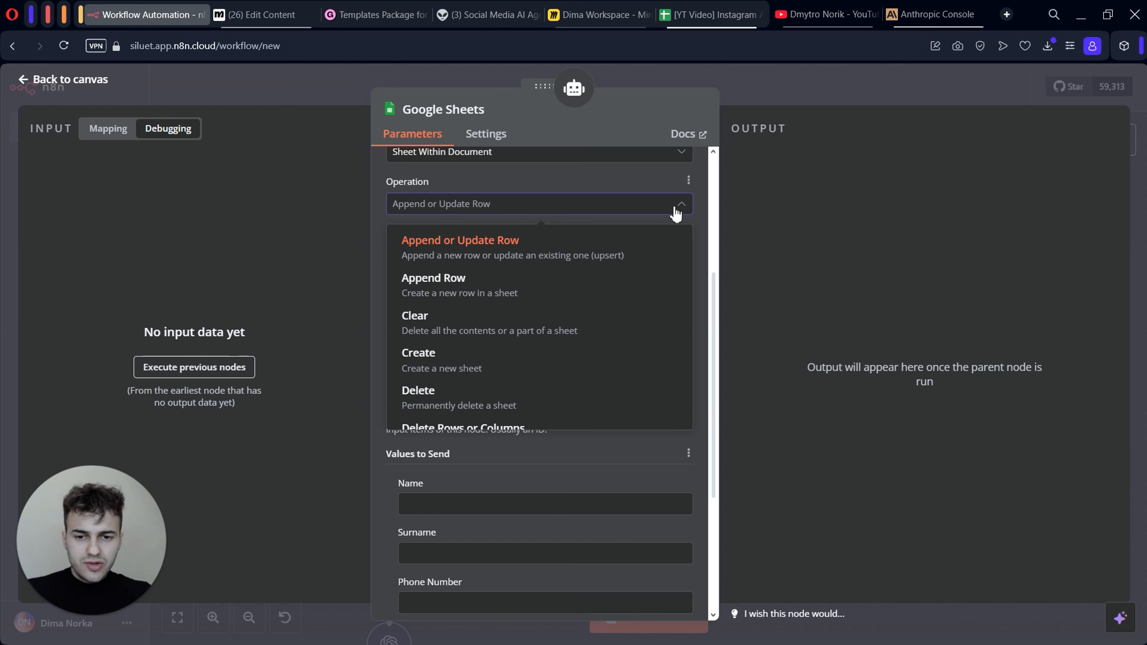
pyautogui.click(574, 169)
pyautogui.scroll(-1, 565, 389)
pyautogui.click(595, 369)
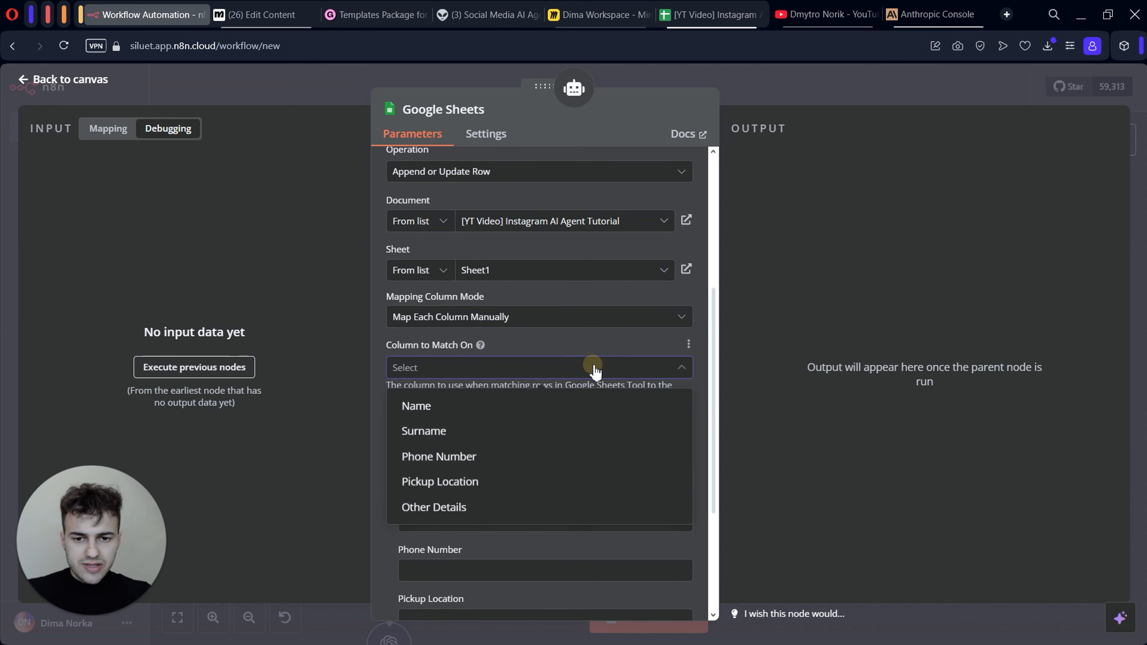
pyautogui.click(472, 457)
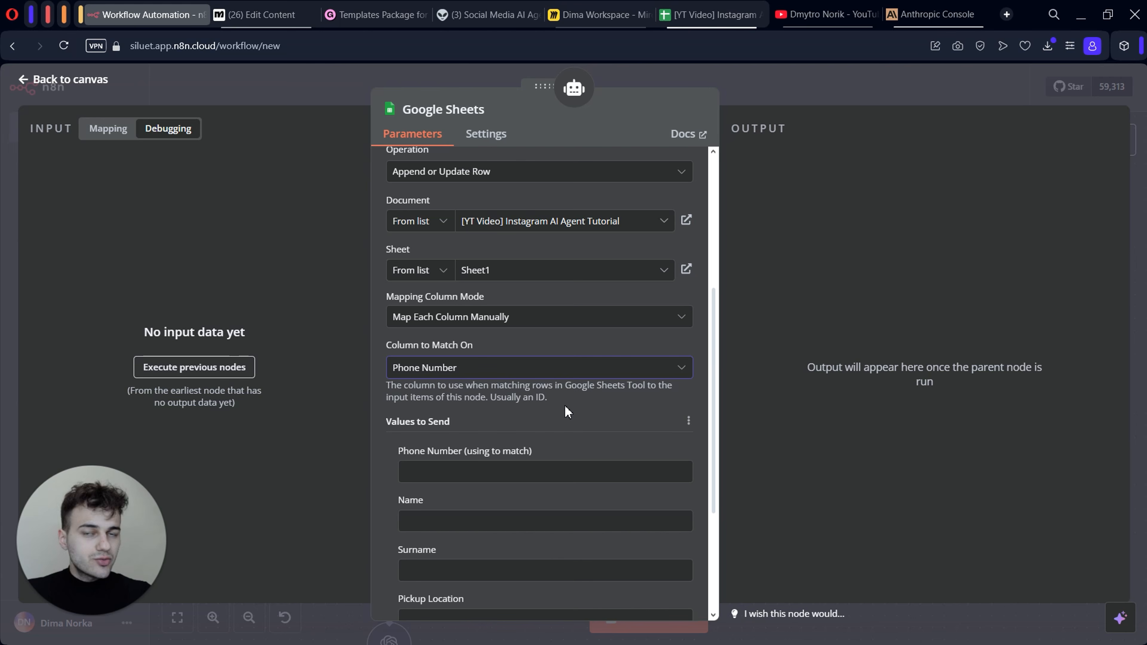
# - Review the Google Sheets node's value fields for the phone number, name, surname, pickup location and other details
pyautogui.scroll(-3, 567, 412)
pyautogui.click(459, 364)
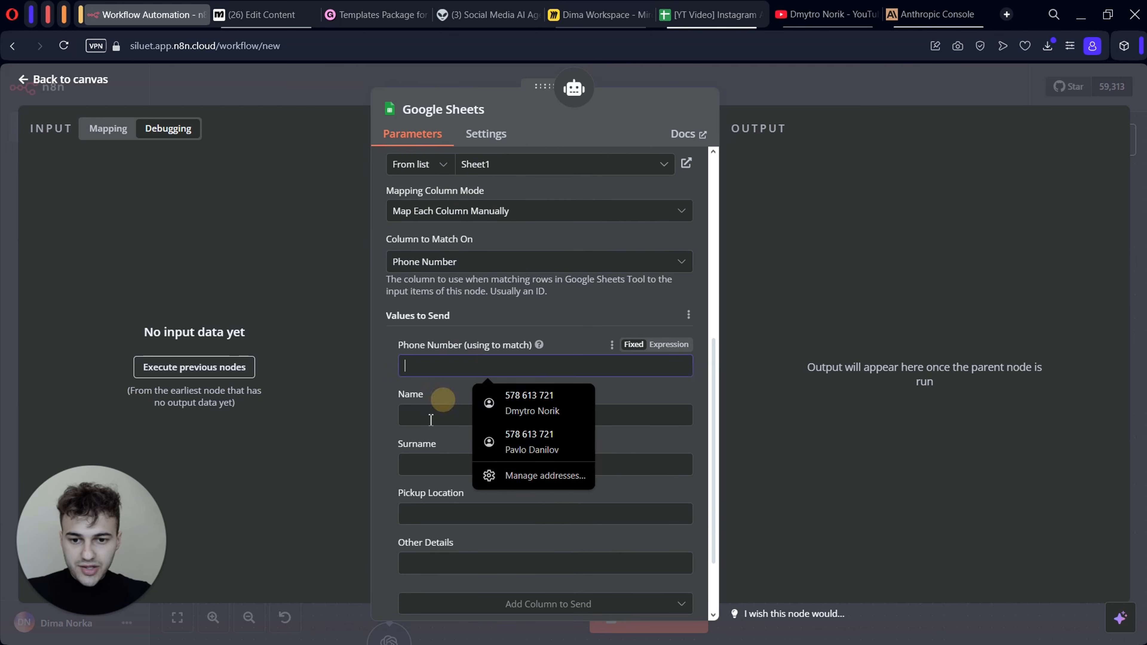
pyautogui.click(426, 414)
pyautogui.click(415, 467)
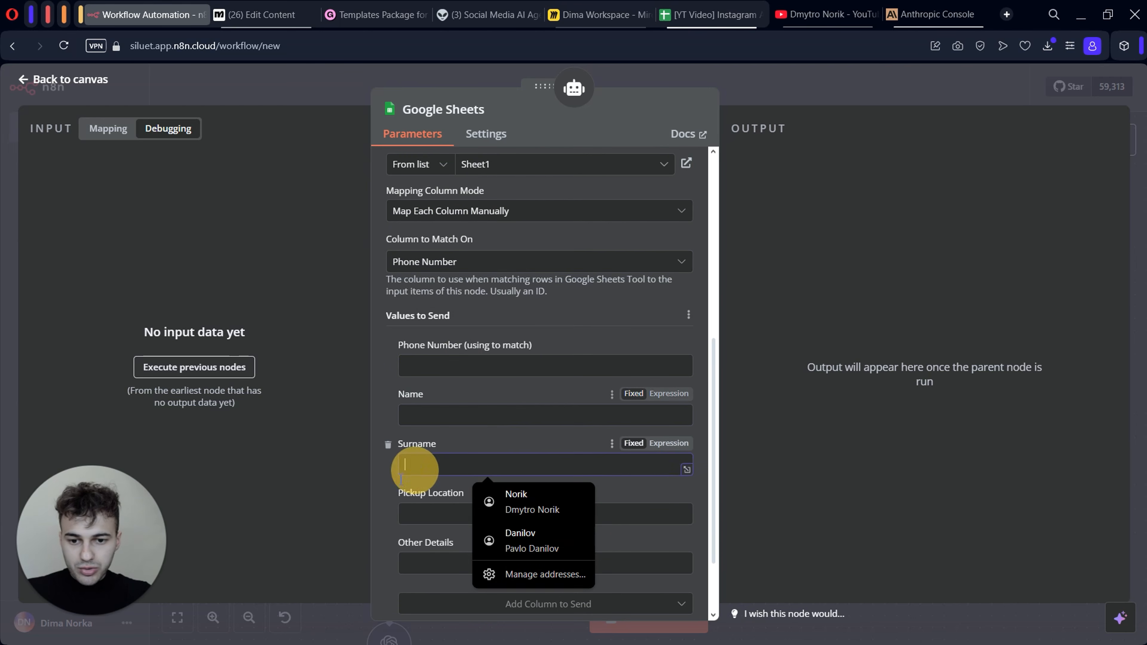
pyautogui.click(384, 482)
pyautogui.scroll(-2, 458, 405)
pyautogui.scroll(6, 459, 403)
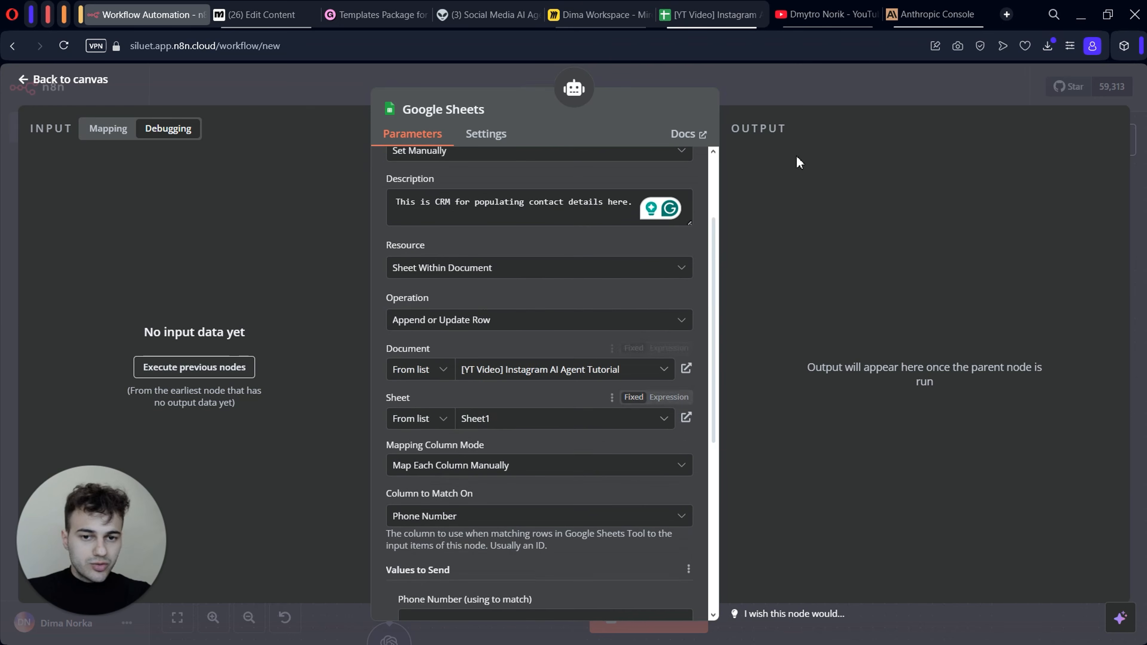
# - Return to the canvas, move the Google Sheets node farther from the Window Buffer Memory node, and save the workflow
pyautogui.click(800, 84)
pyautogui.moveTo(737, 340); pyautogui.dragTo(748, 349)
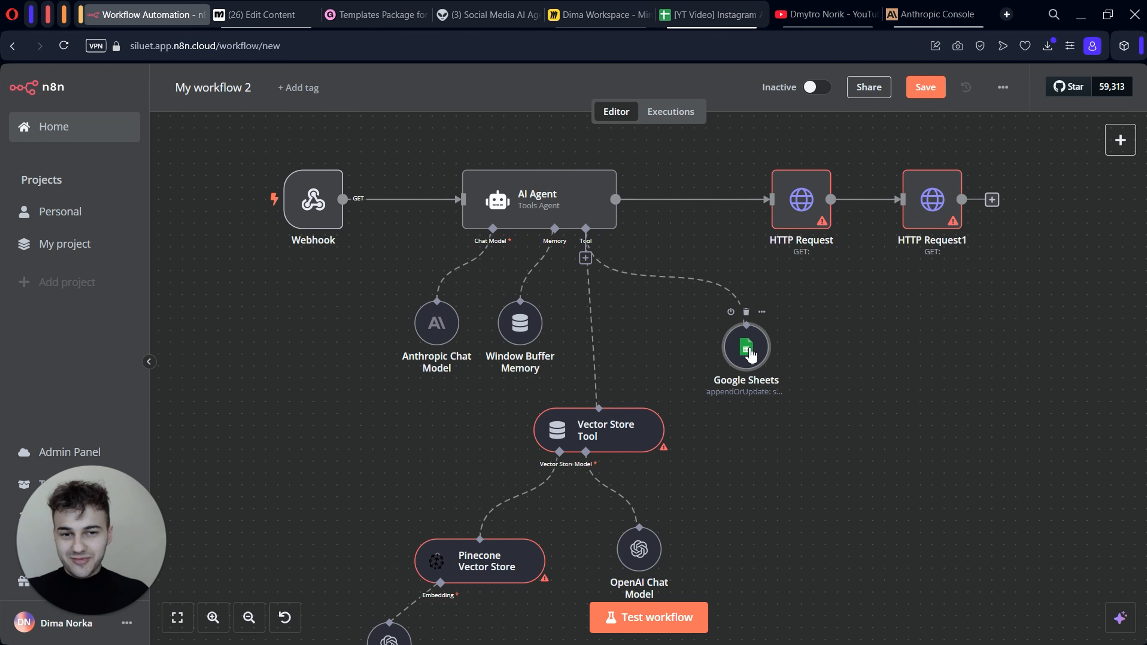
pyautogui.click(926, 87)
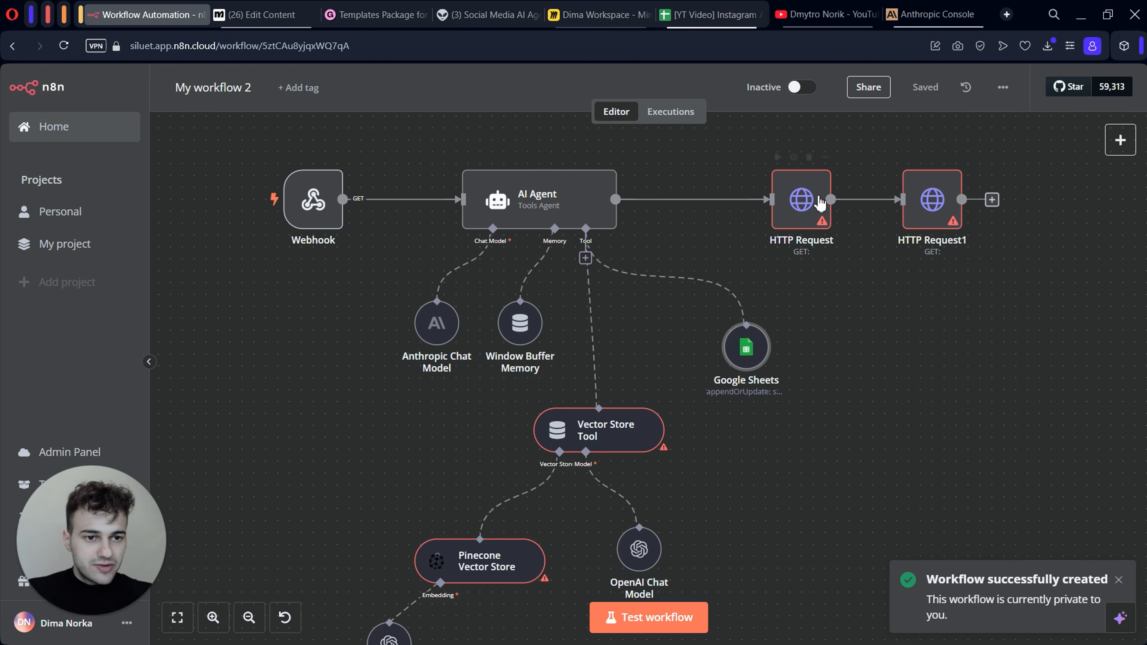
# - Open the Vector Store Tool node and name it "Knowledge Base"
pyautogui.scroll(-3, 620, 449)
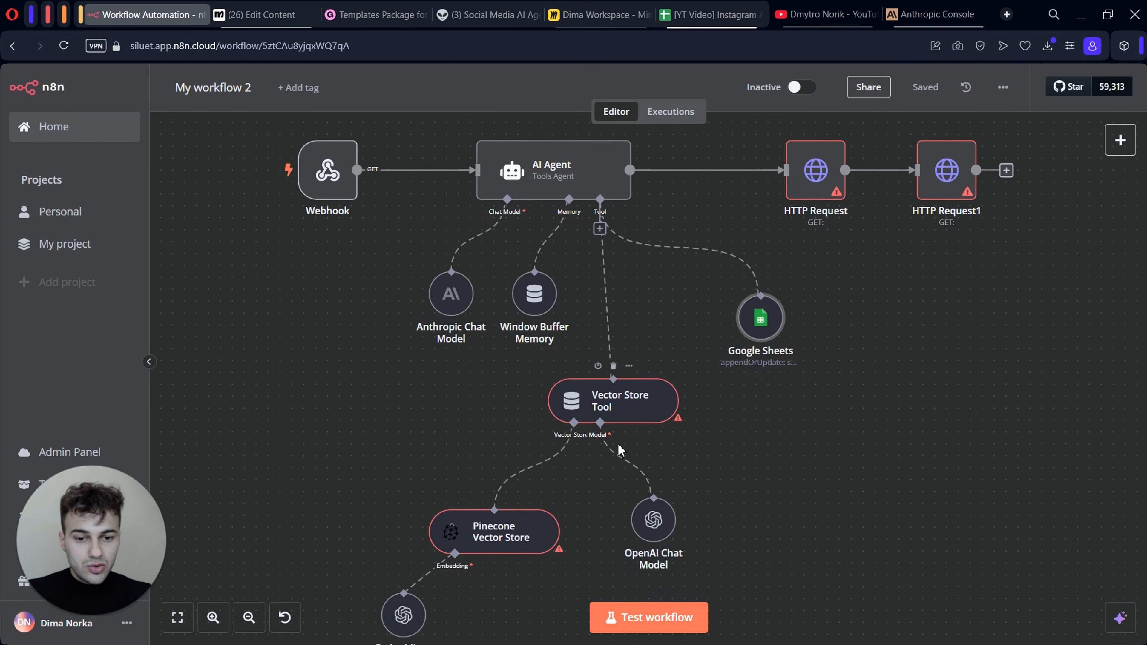
pyautogui.scroll(-1, 618, 444)
pyautogui.scroll(-1, 731, 402)
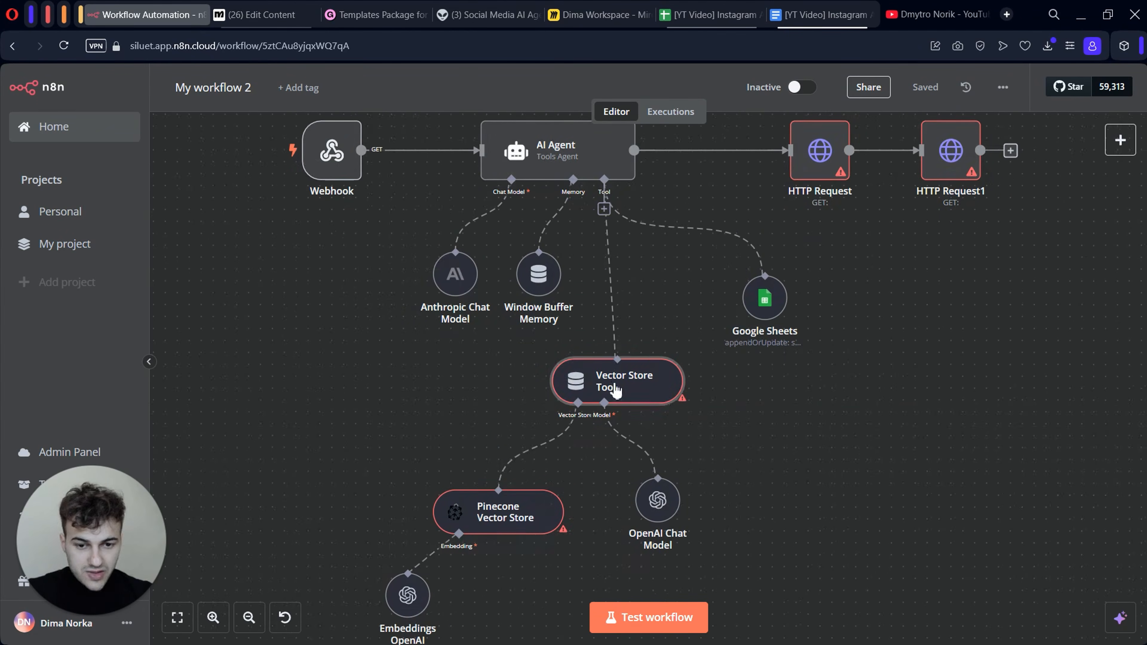
pyautogui.doubleClick(615, 390)
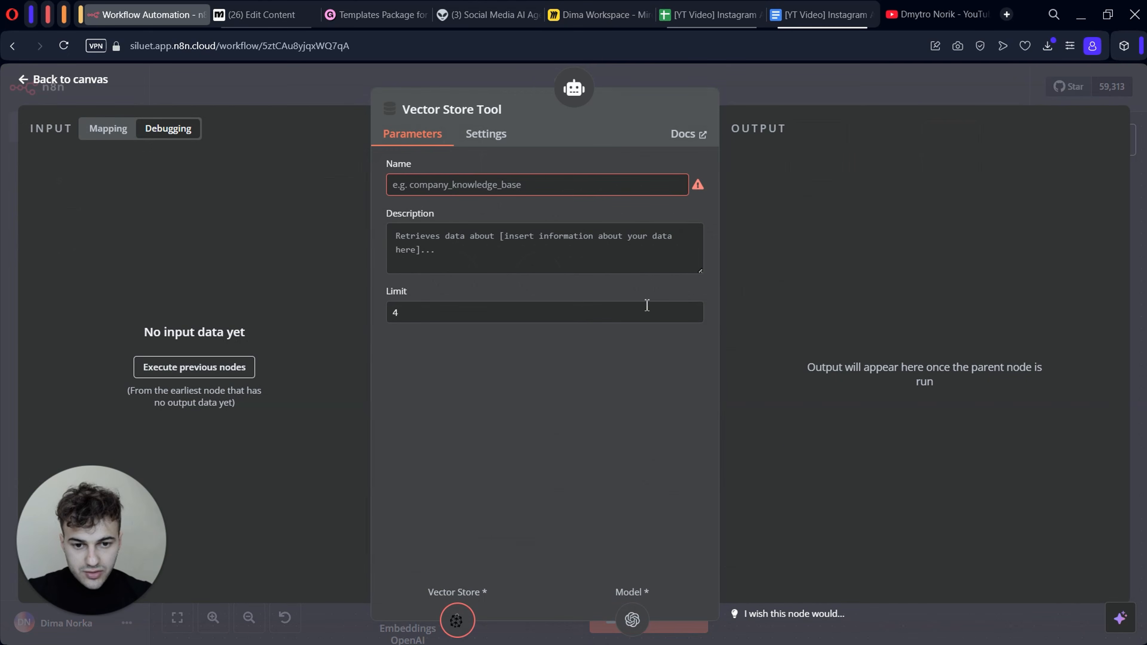
pyautogui.click(465, 186)
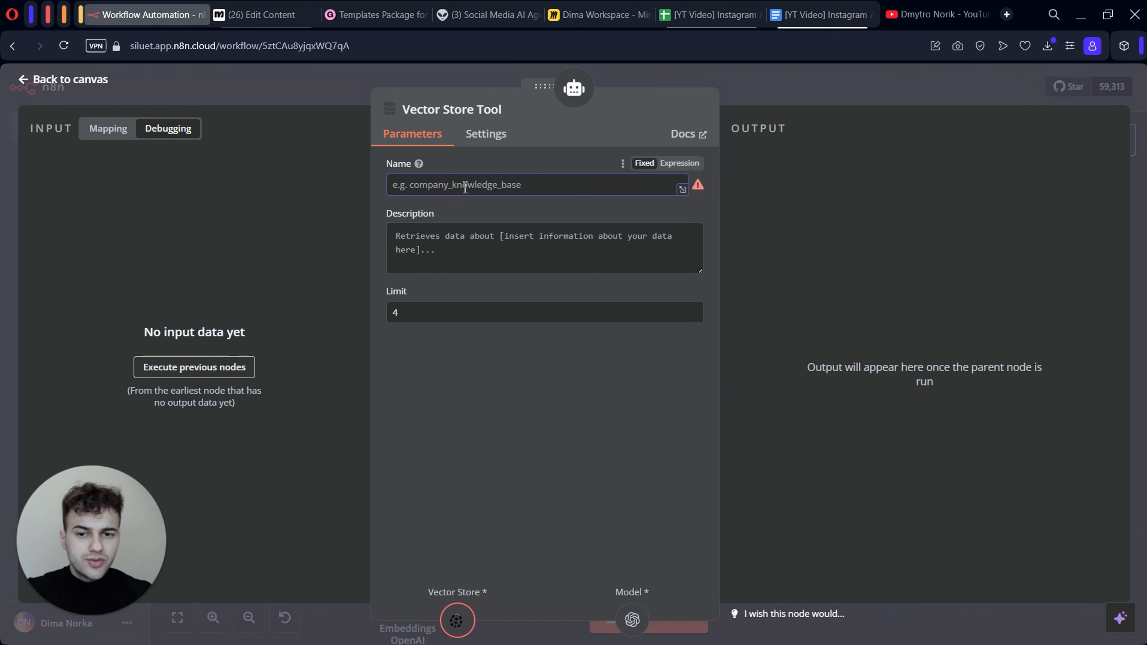
pyautogui.write('Knowledge Base')
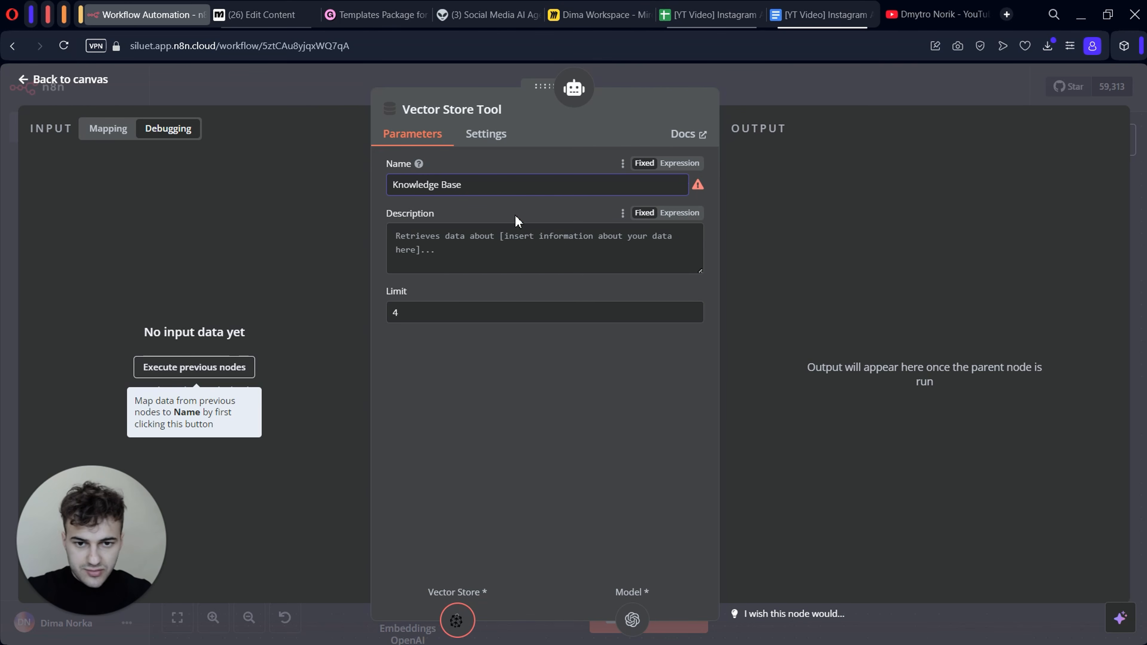
# - Describe the Vector Store Tool as "Retrieves data about Pro Car. Use it every time you need any information"
pyautogui.click(500, 234)
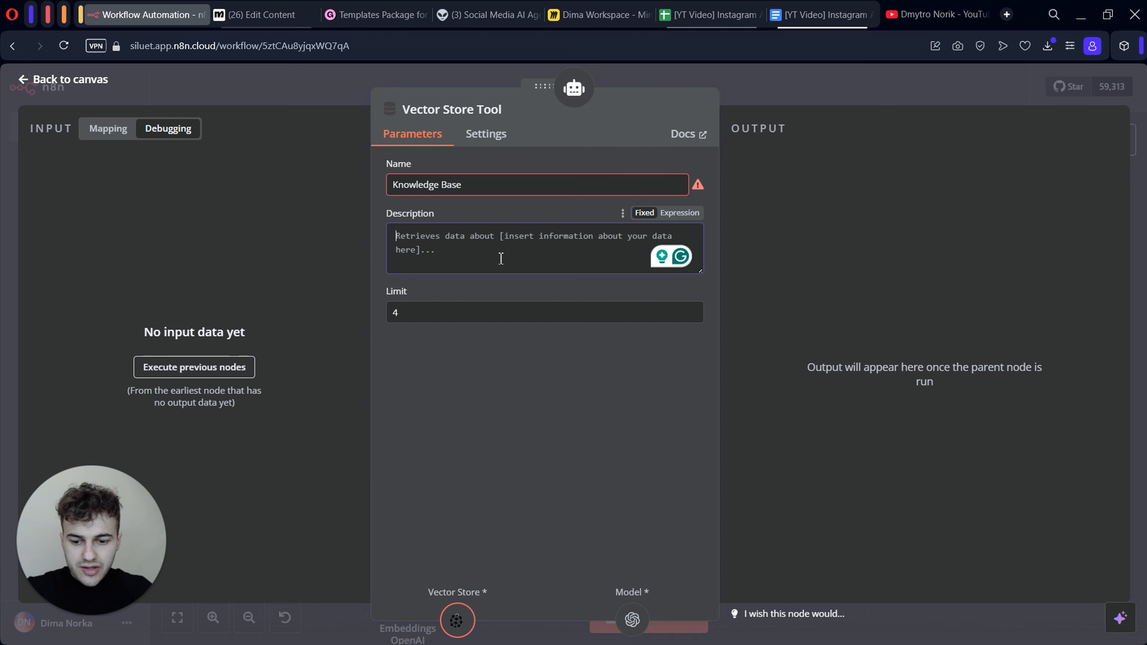
pyautogui.write('Retriev')
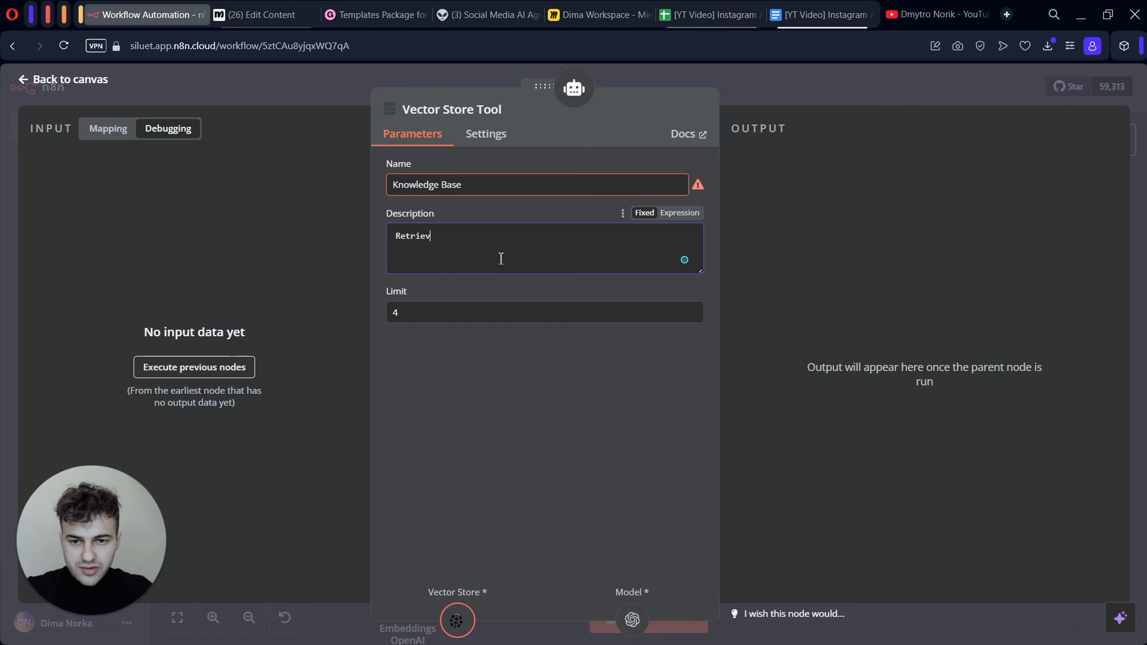
pyautogui.write('es data about')
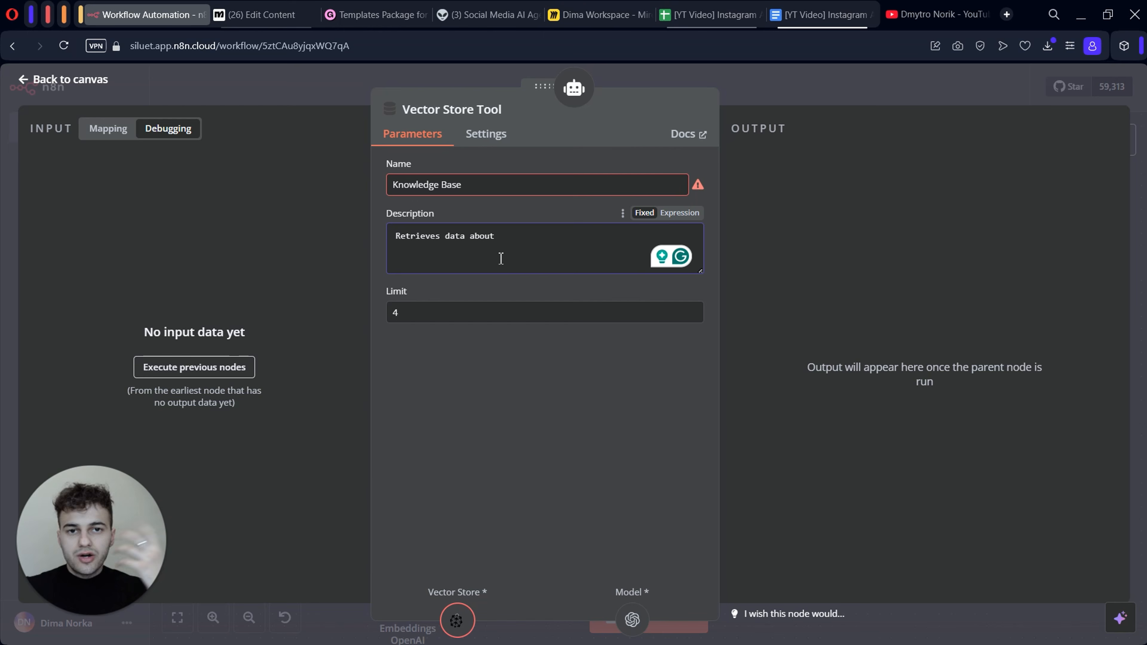
pyautogui.write(' Pro Car. Use ')
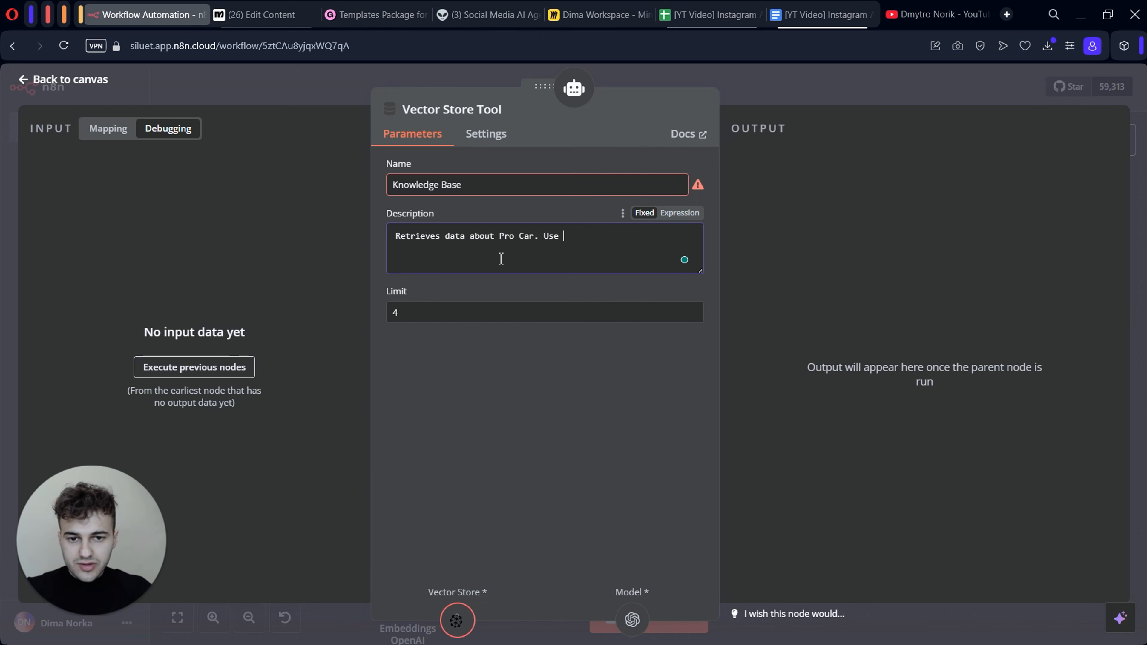
pyautogui.write('it every ')
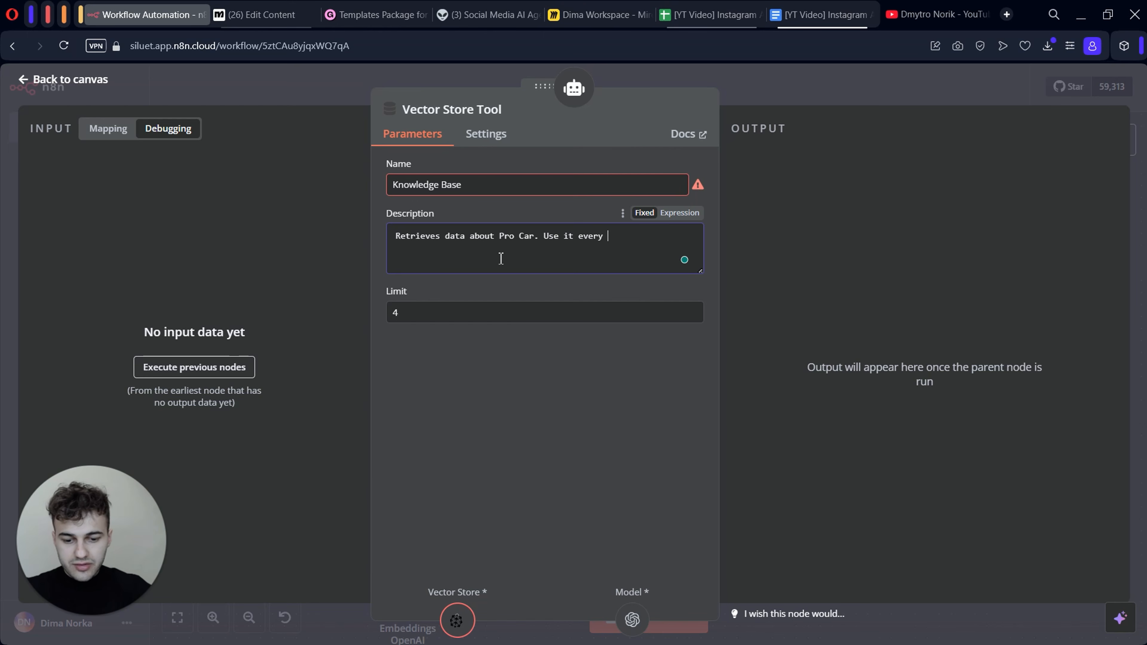
pyautogui.write('time you need an')
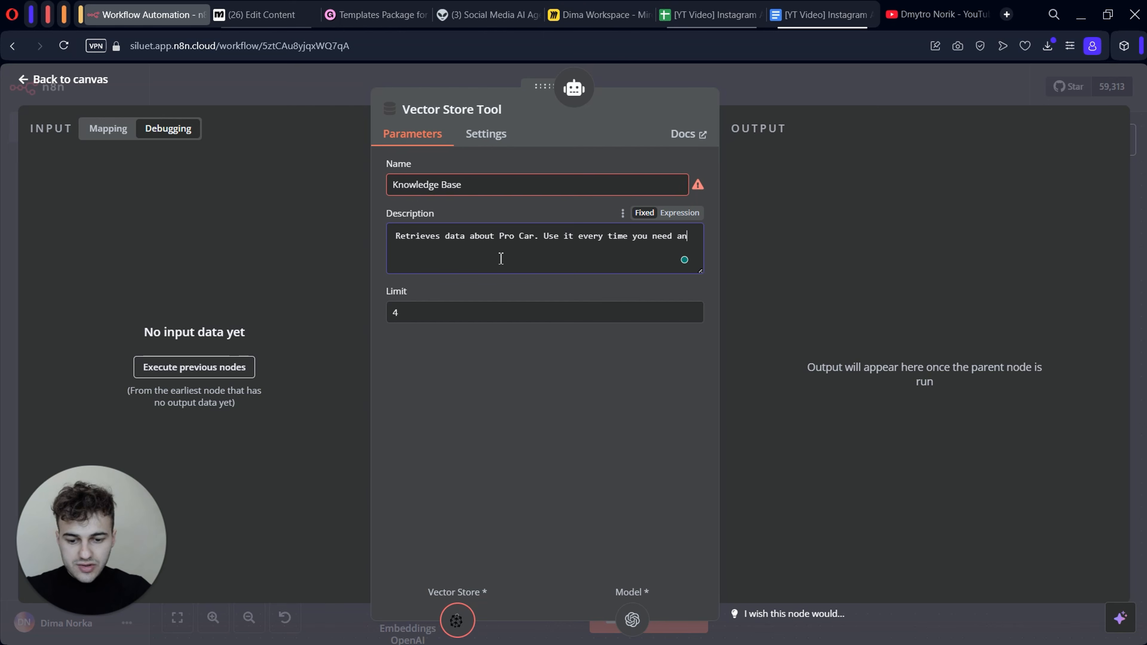
pyautogui.write('y information')
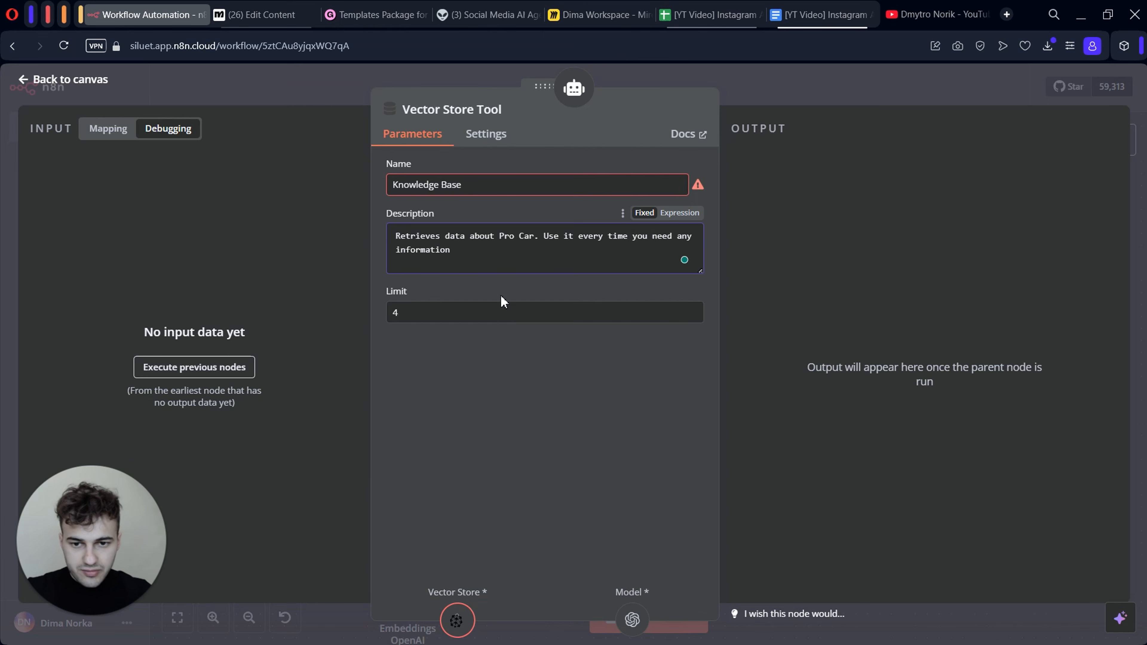
# - Correct the tool's name to "Knowledge_Base" and return to the canvas
pyautogui.click(446, 186)
pyautogui.press('BackSpace')
pyautogui.write('_')
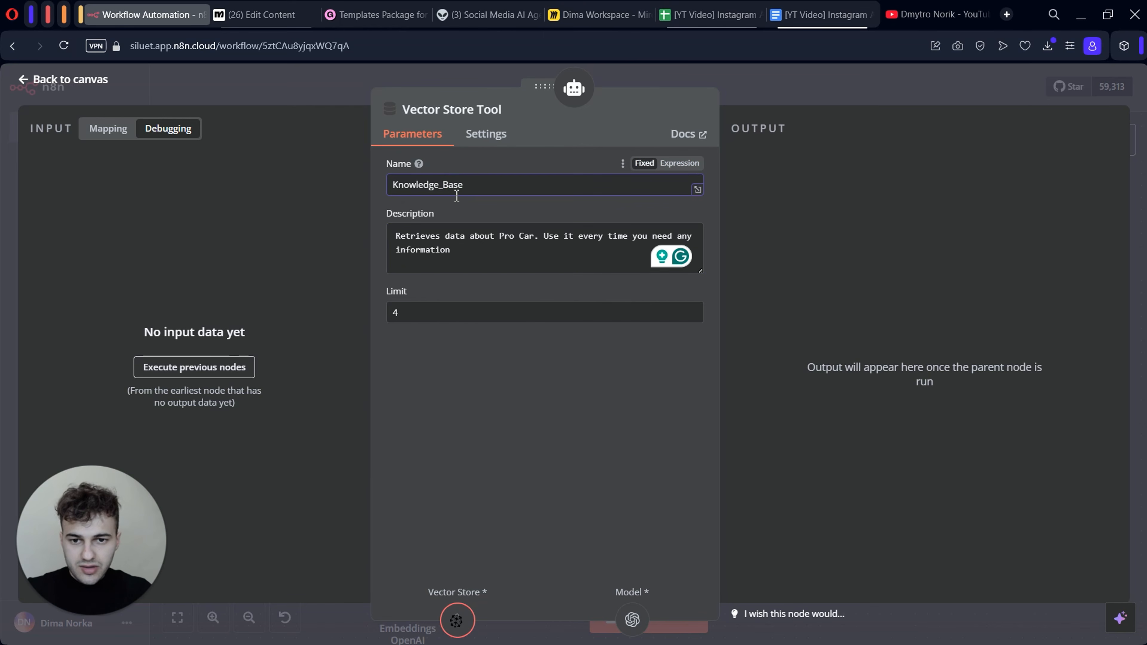
pyautogui.click(472, 213)
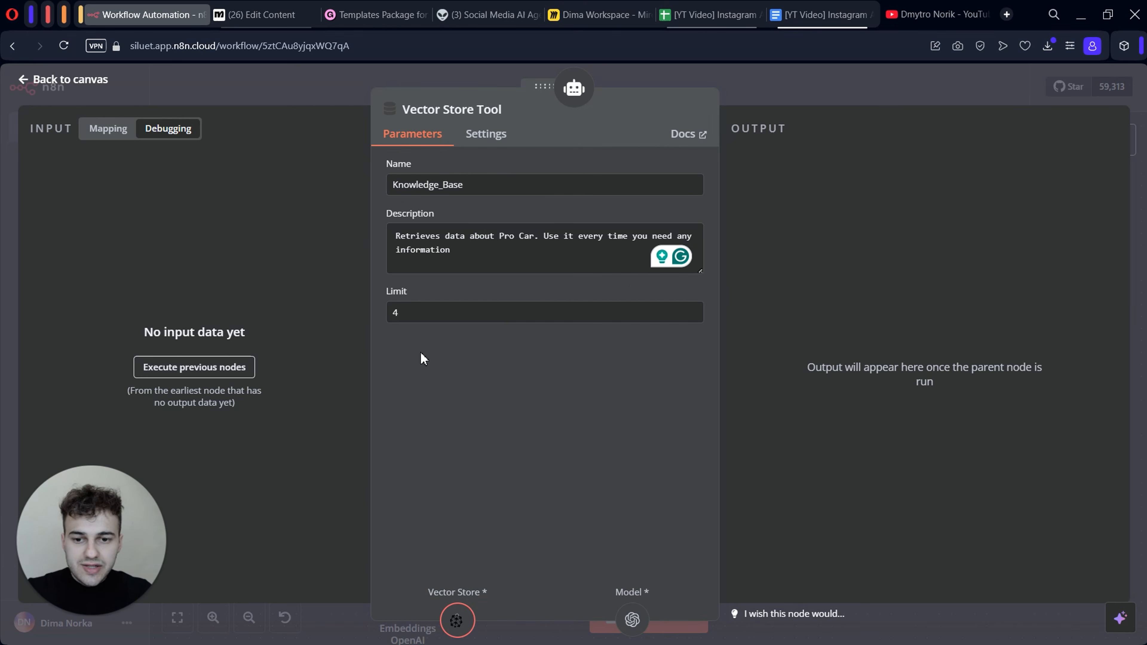
pyautogui.moveTo(415, 293)
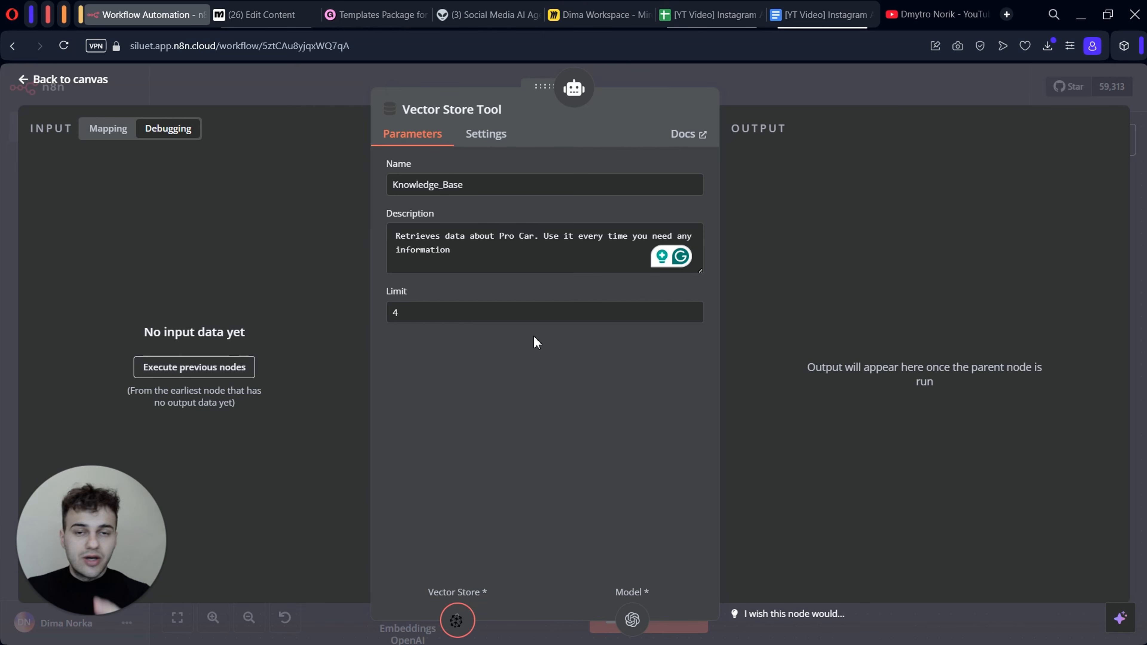
pyautogui.click(767, 93)
# - Go to pinecone.io in a new browser tab, log in and show the database indexes
pyautogui.click(509, 447)
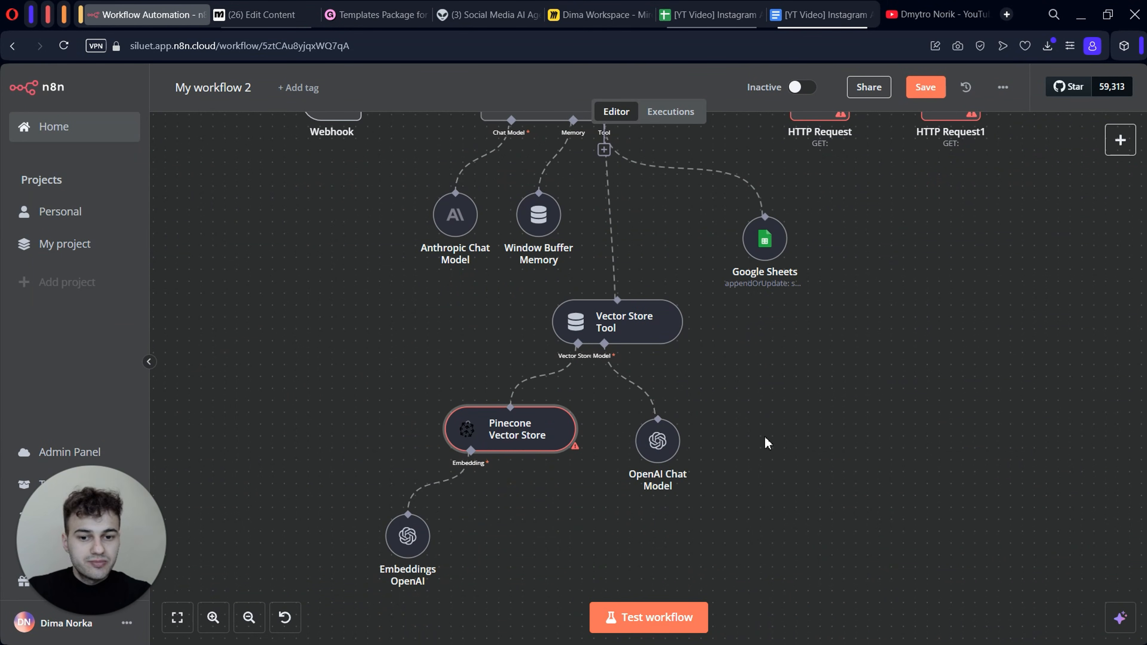
pyautogui.click(884, 19)
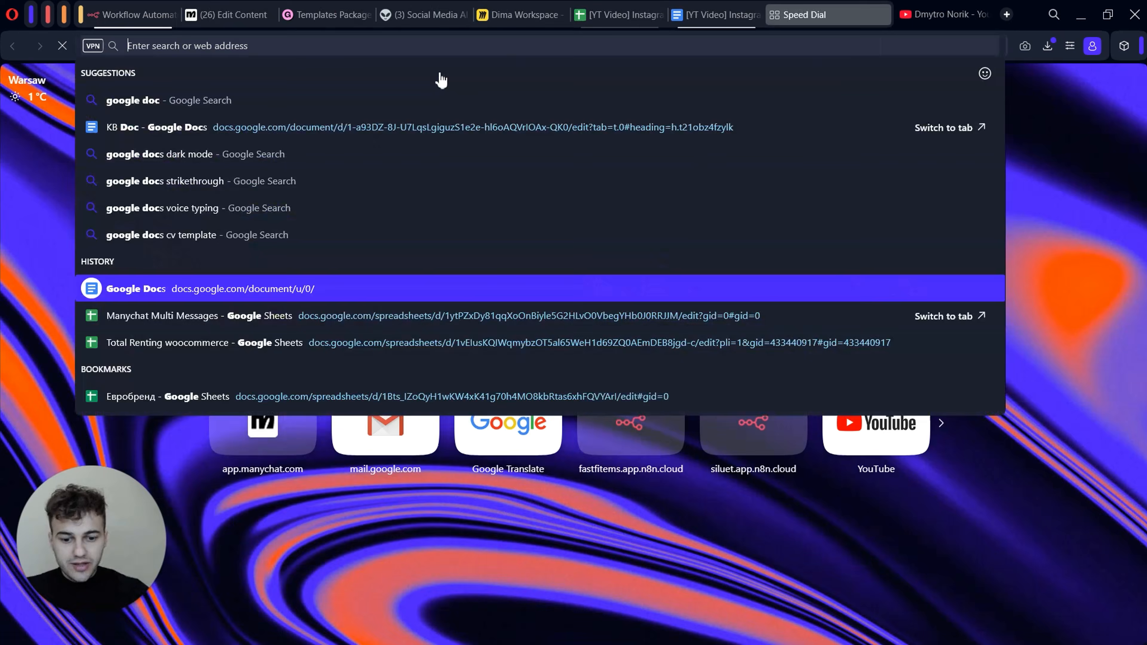
pyautogui.write('pinecone.io')
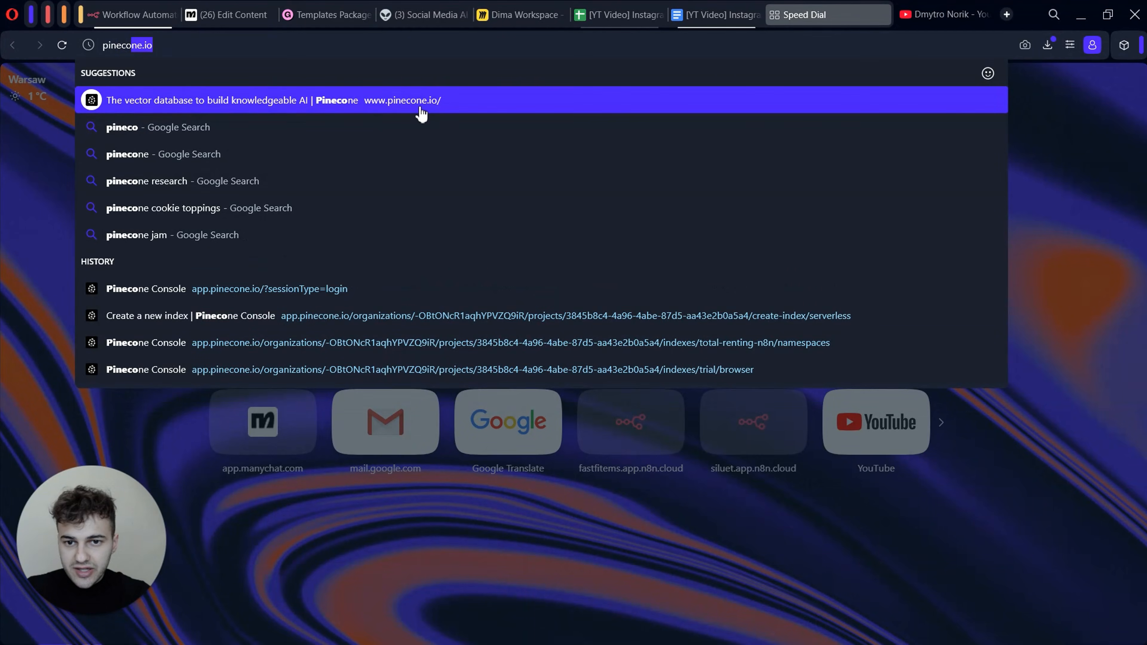
pyautogui.click(417, 109)
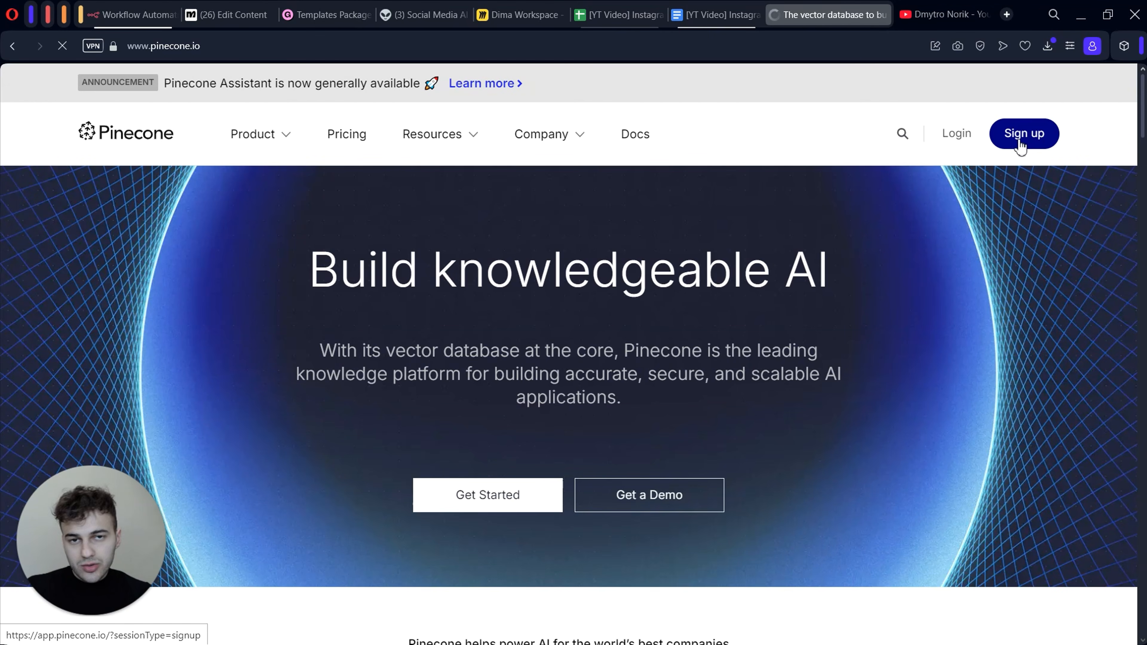
pyautogui.click(957, 135)
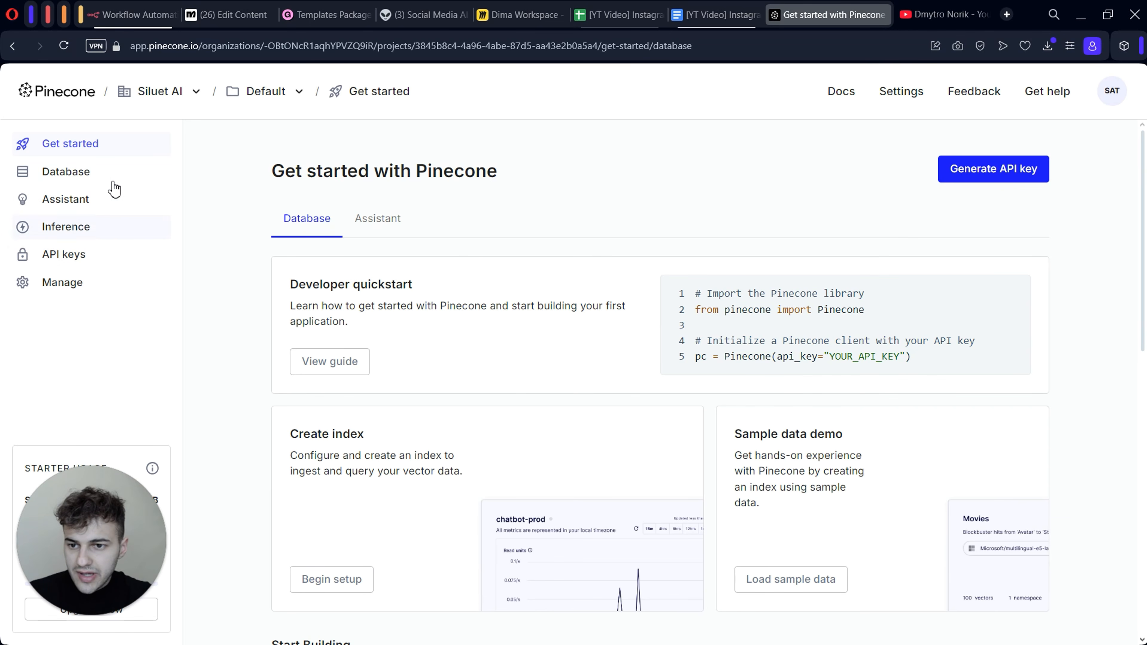
pyautogui.click(93, 174)
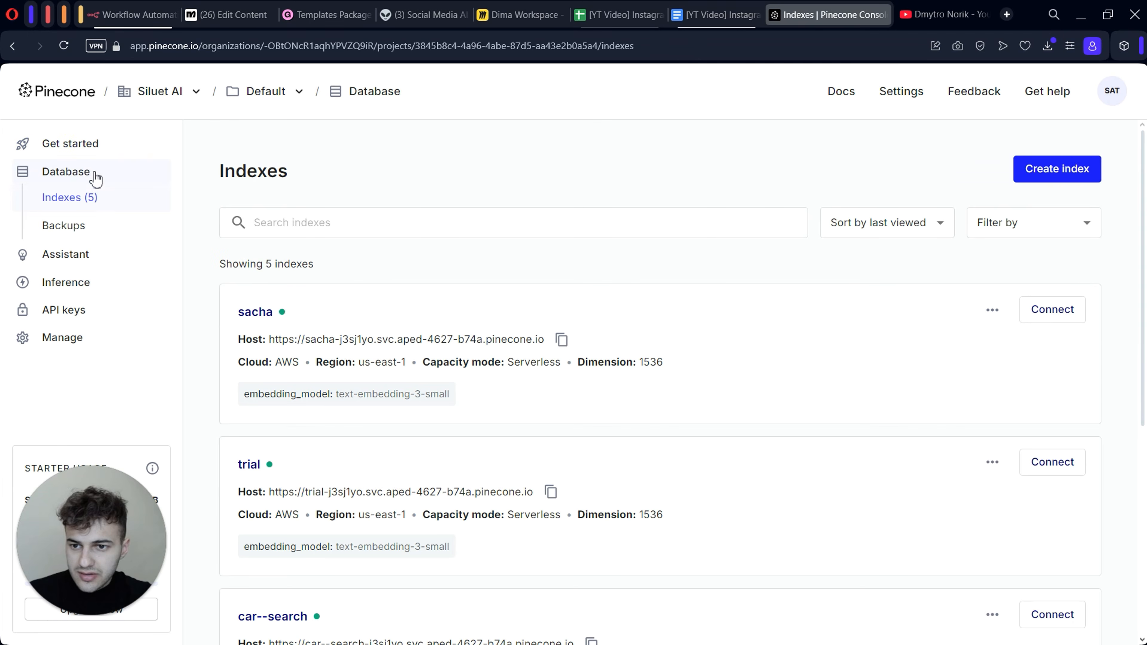
# - Start a new Pinecone index and name it "instagram-agent"
pyautogui.click(1057, 170)
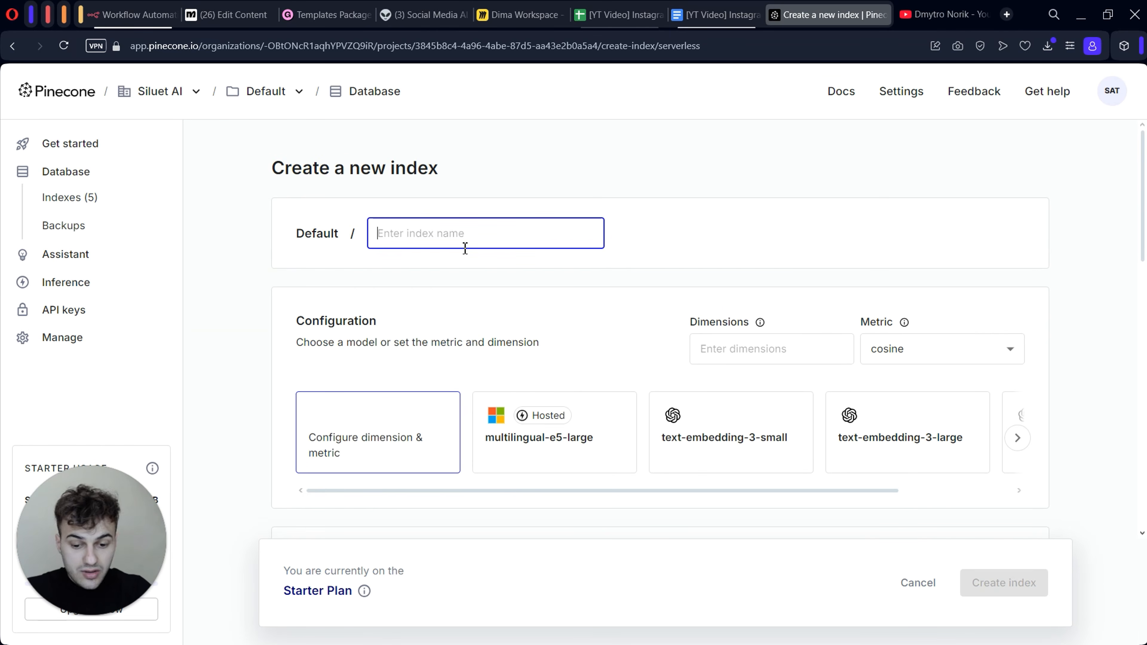
pyautogui.write('instagram_agent')
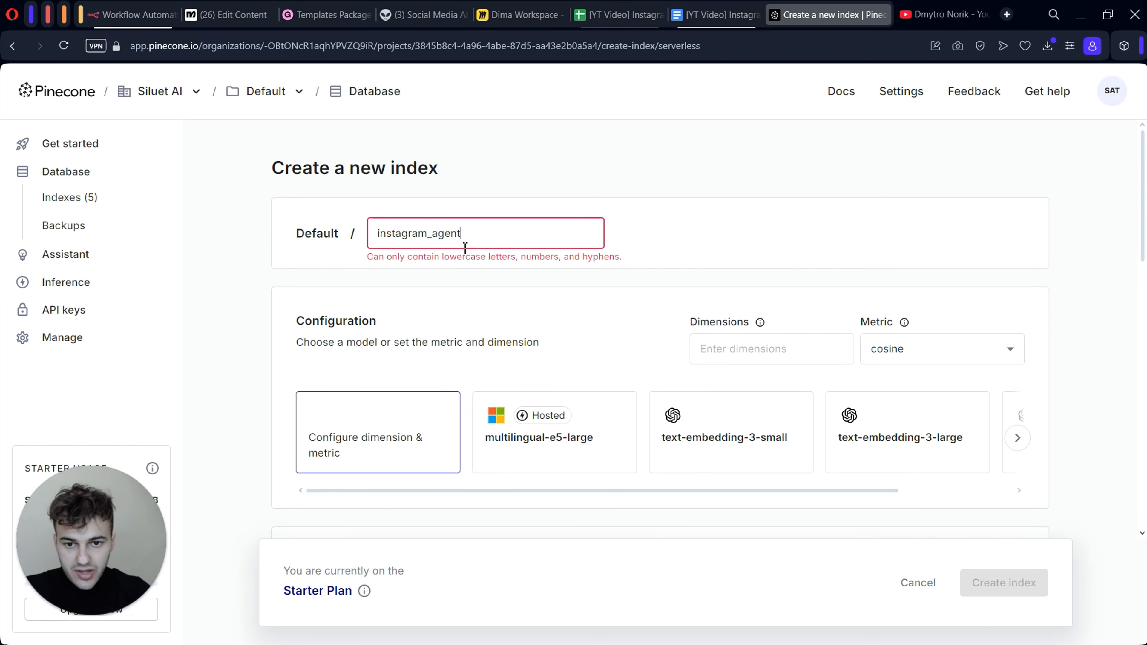
pyautogui.press('BackSpace')
pyautogui.press('BackSpace')
pyautogui.press('BackSpace')
pyautogui.press('BackSpace')
pyautogui.press('BackSpace')
pyautogui.press('BackSpace')
pyautogui.write('-ag')
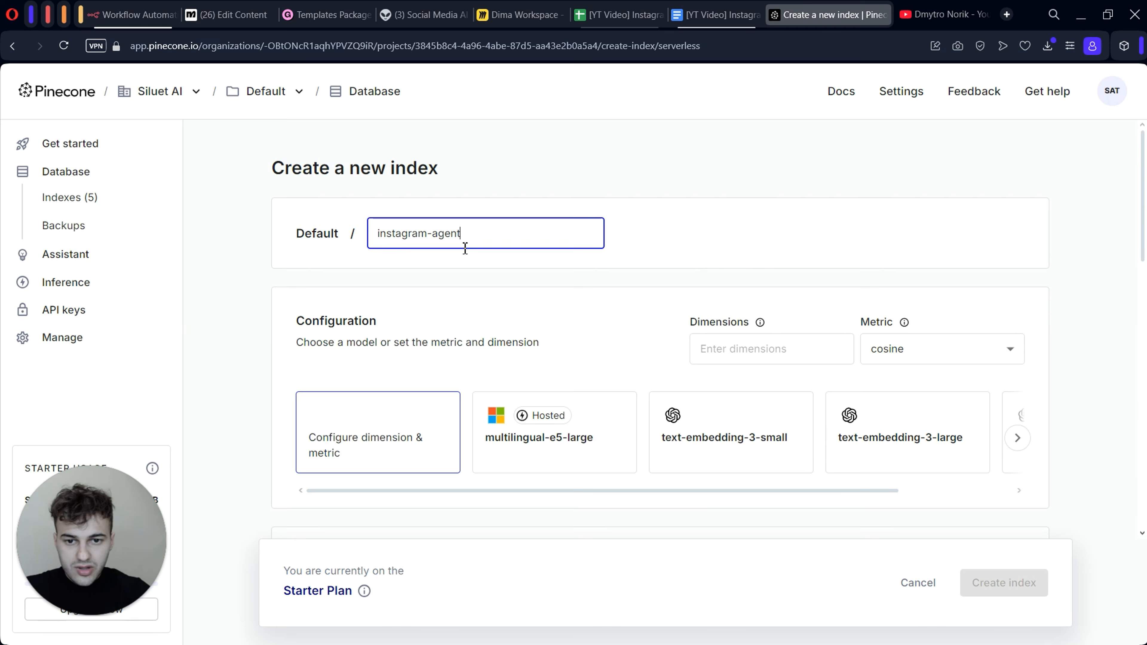
# - Choose the text-embedding-3-small model, keep the Virginia us-east-1 region, and create the index
pyautogui.click(769, 261)
pyautogui.scroll(-2, 745, 316)
pyautogui.click(738, 384)
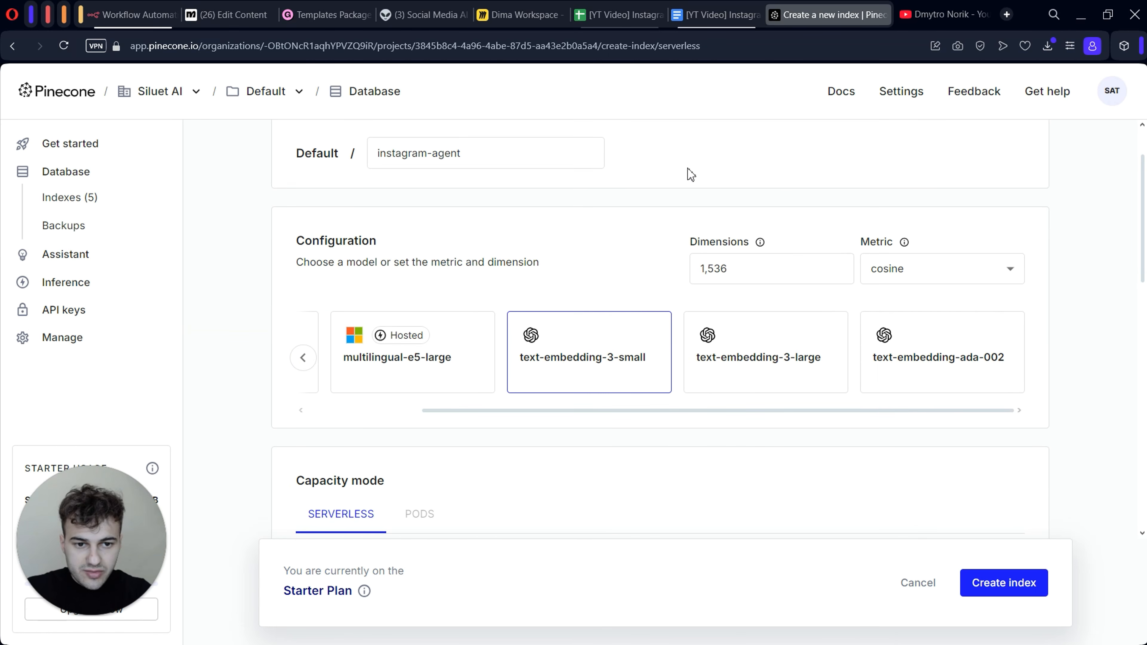
pyautogui.scroll(-12, 433, 371)
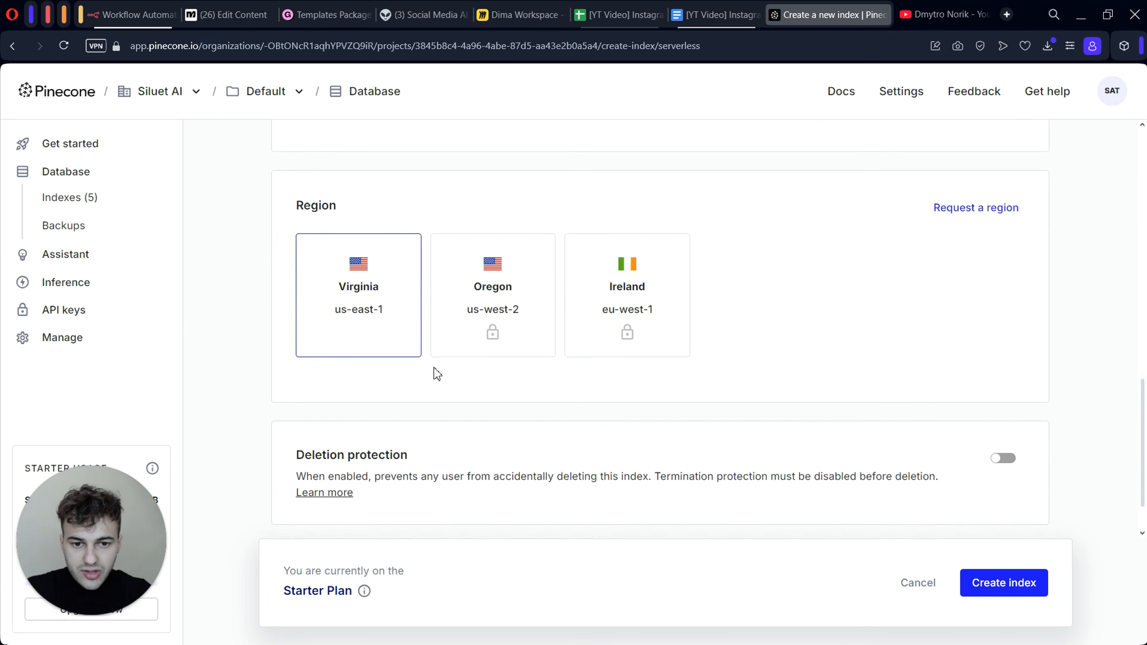
pyautogui.scroll(8, 436, 373)
pyautogui.click(1008, 583)
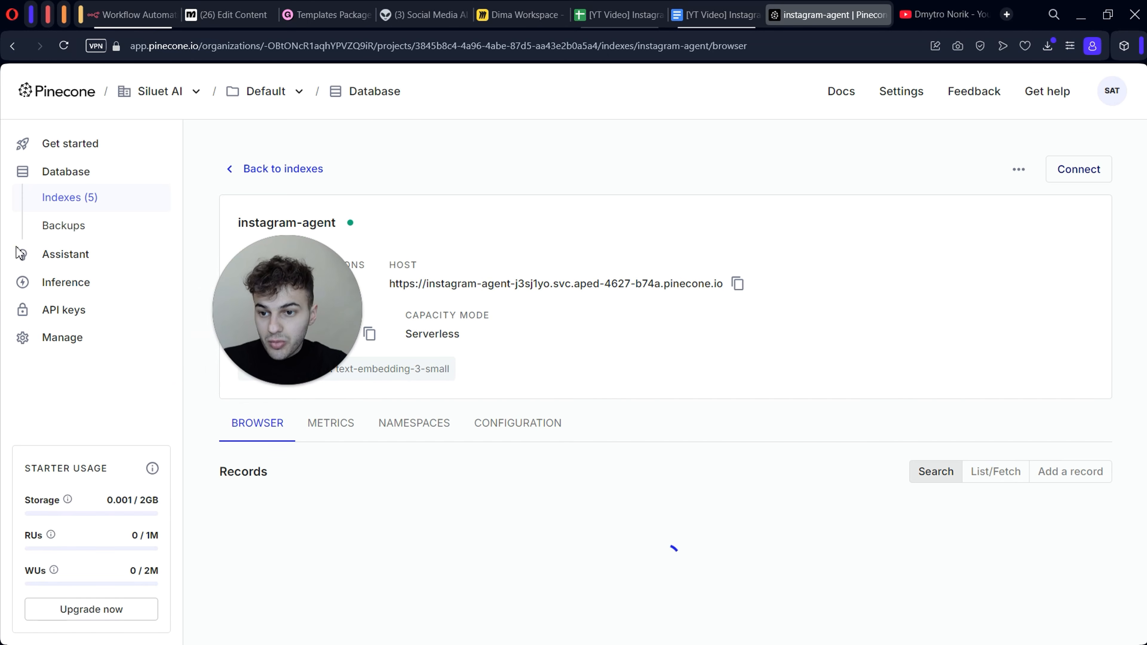
# - Generate a Pinecone API key named "instagram-agent-tutorial" and copy the key
pyautogui.click(114, 344)
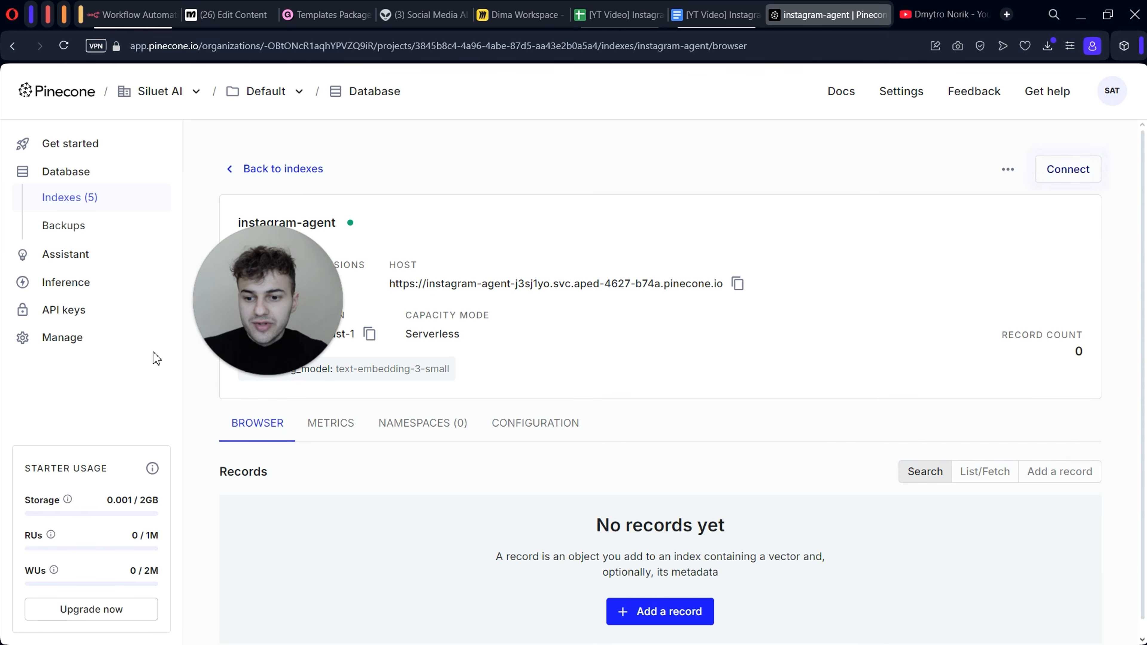
pyautogui.click(67, 311)
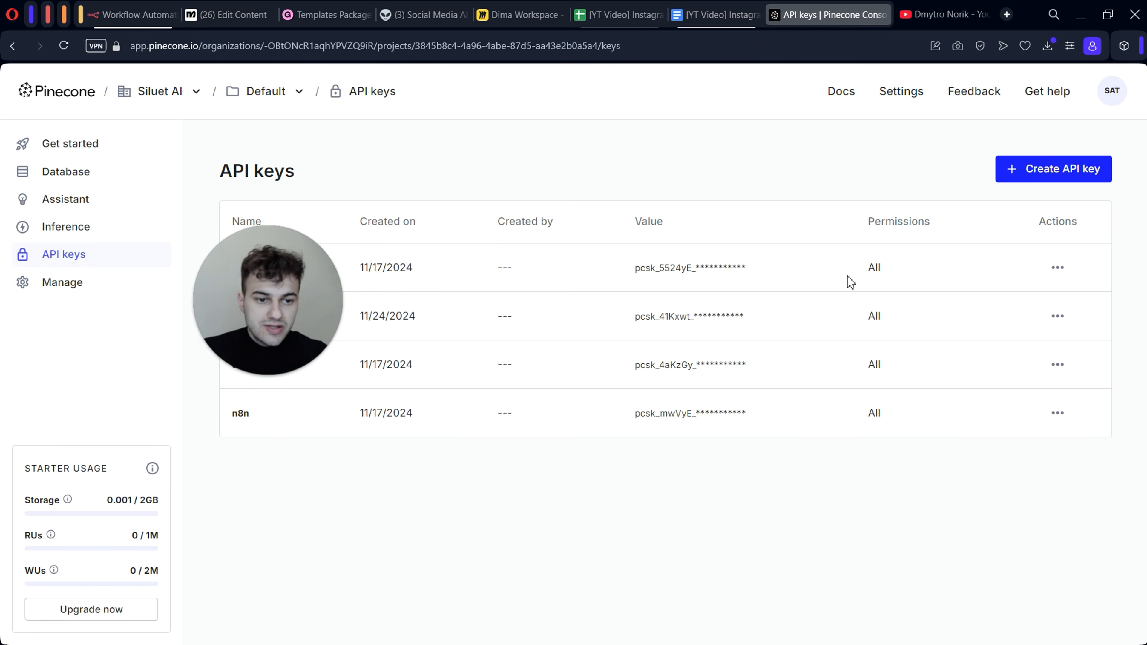
pyautogui.click(1100, 170)
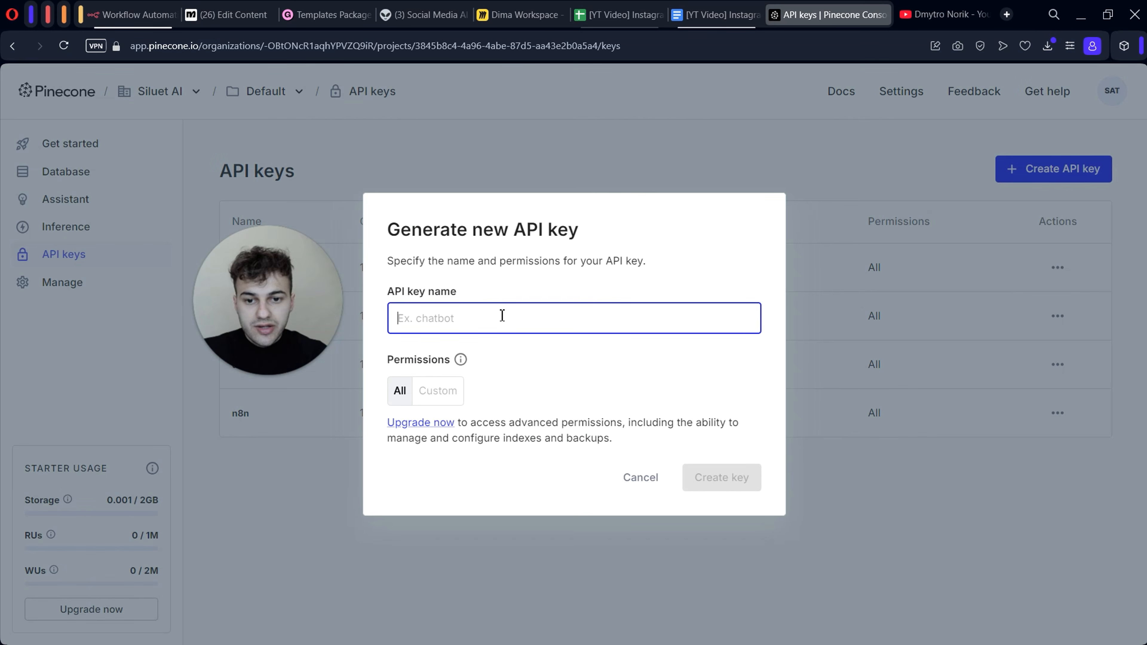
pyautogui.hotkey('ctrl', 'v')
pyautogui.click(722, 486)
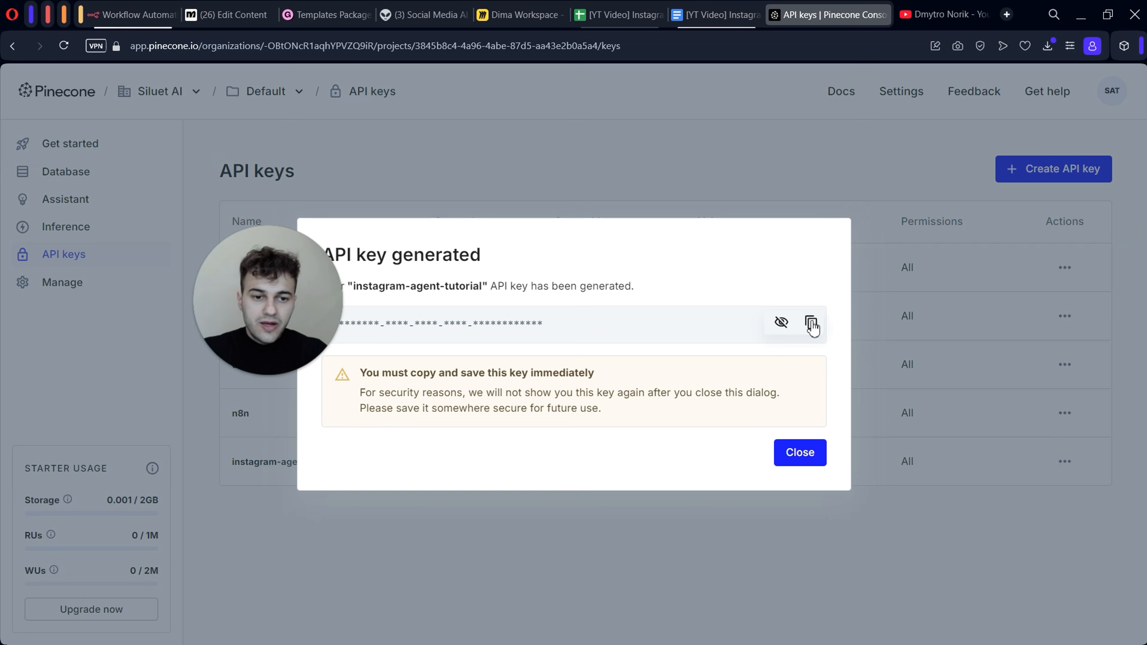
pyautogui.click(812, 323)
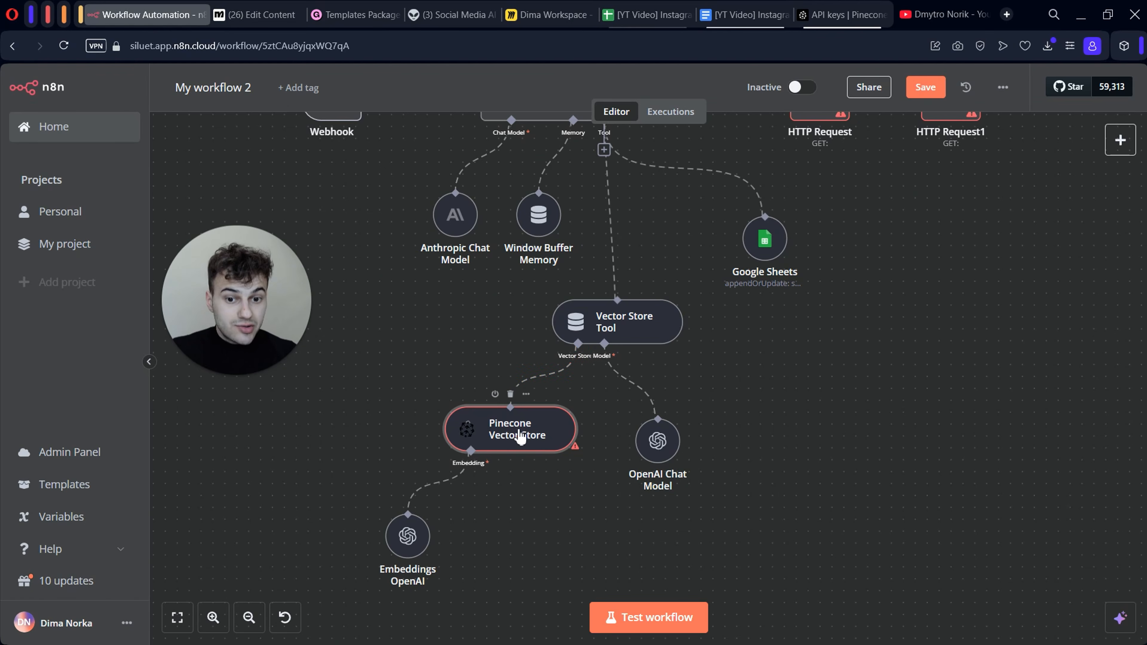
# - In the workflow's Pinecone Vector Store node, keep the PineconeApi account credential and choose the instagram-agent index
pyautogui.doubleClick(519, 435)
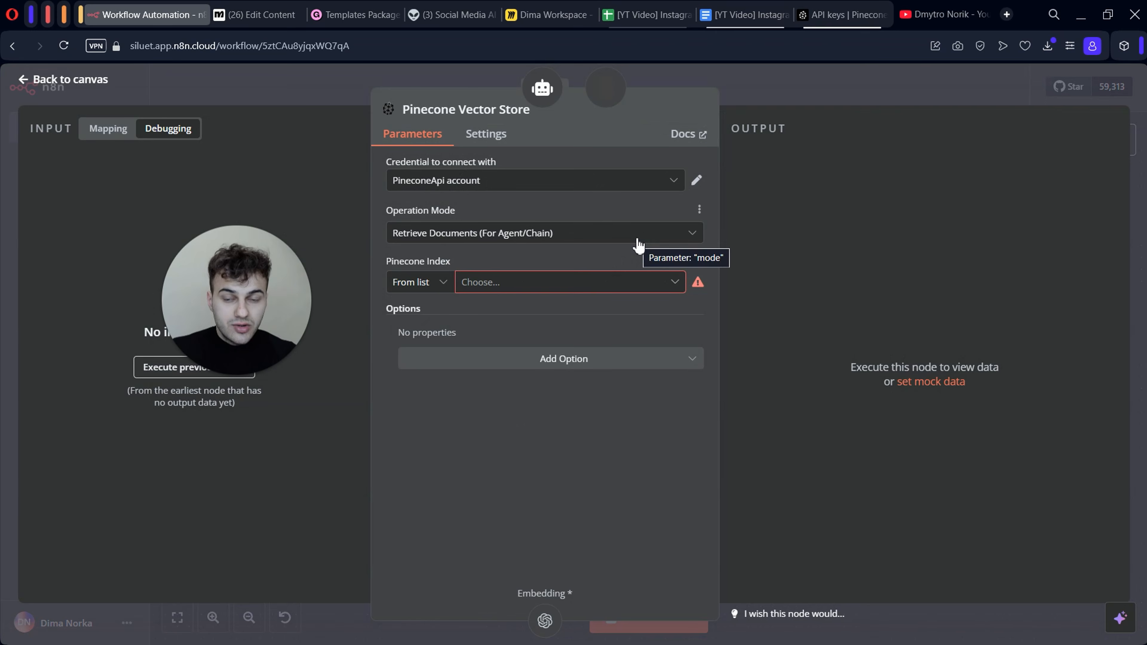
pyautogui.click(599, 182)
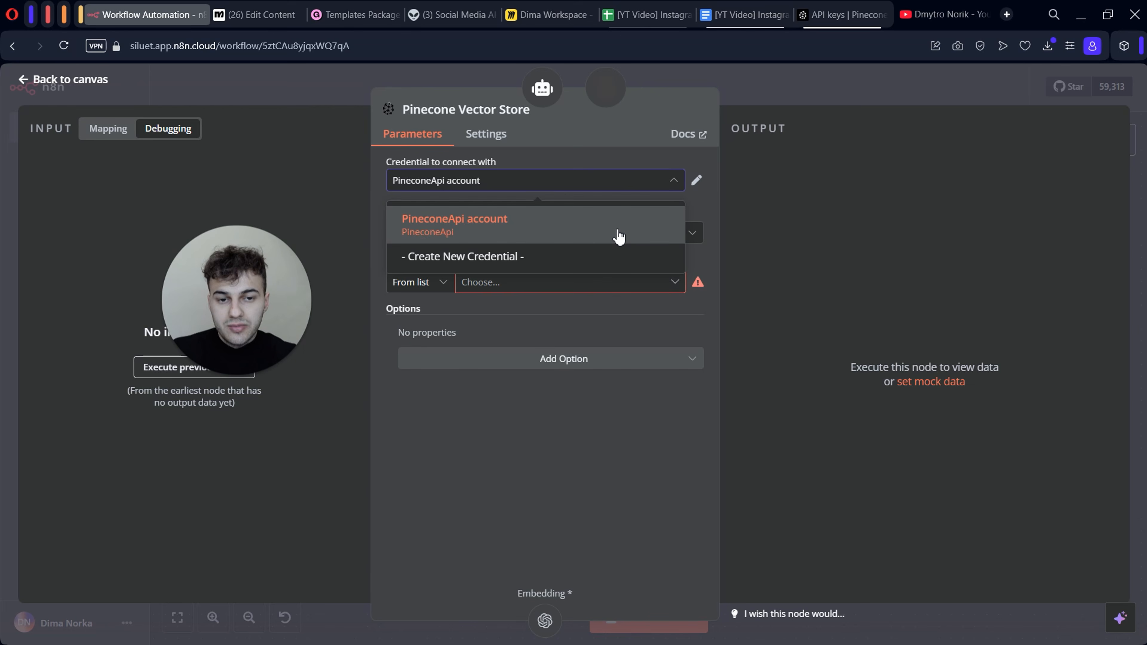
pyautogui.click(618, 236)
pyautogui.click(546, 282)
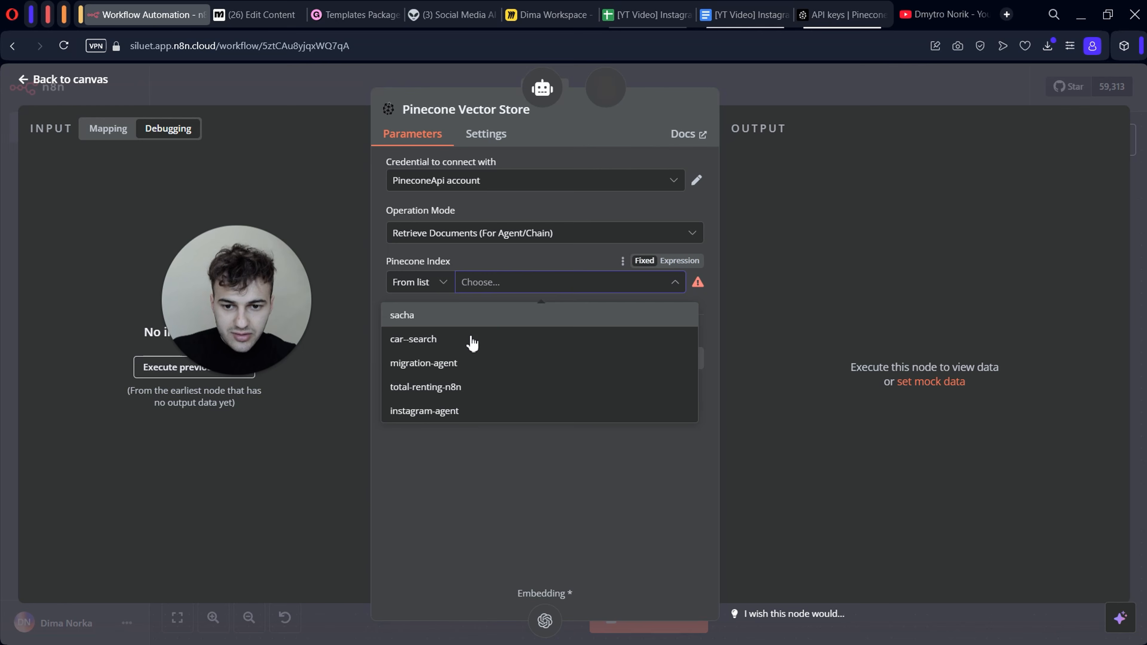
pyautogui.click(455, 410)
pyautogui.press('Escape')
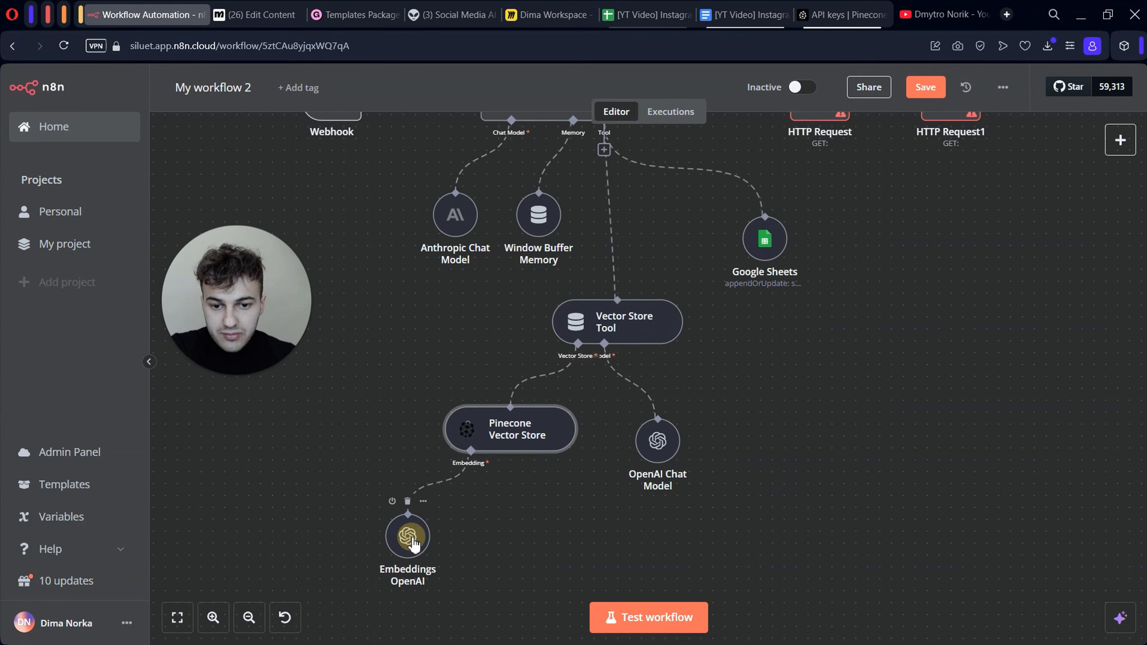
pyautogui.scroll(5, 796, 384)
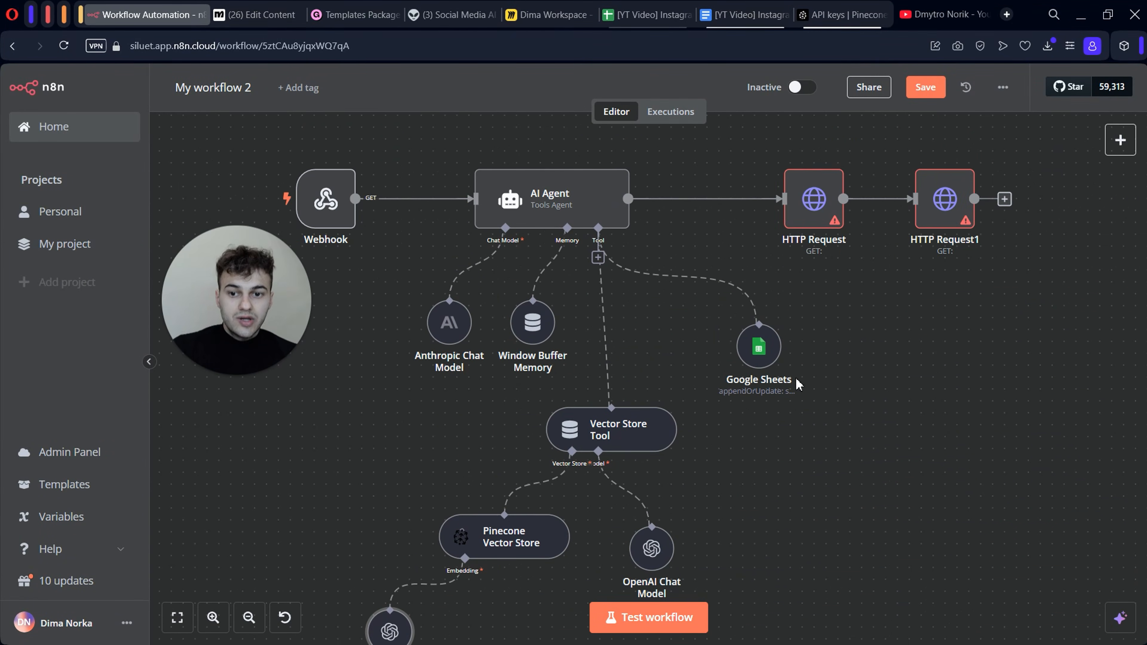
pyautogui.moveTo(767, 166); pyautogui.dragTo(1006, 258)
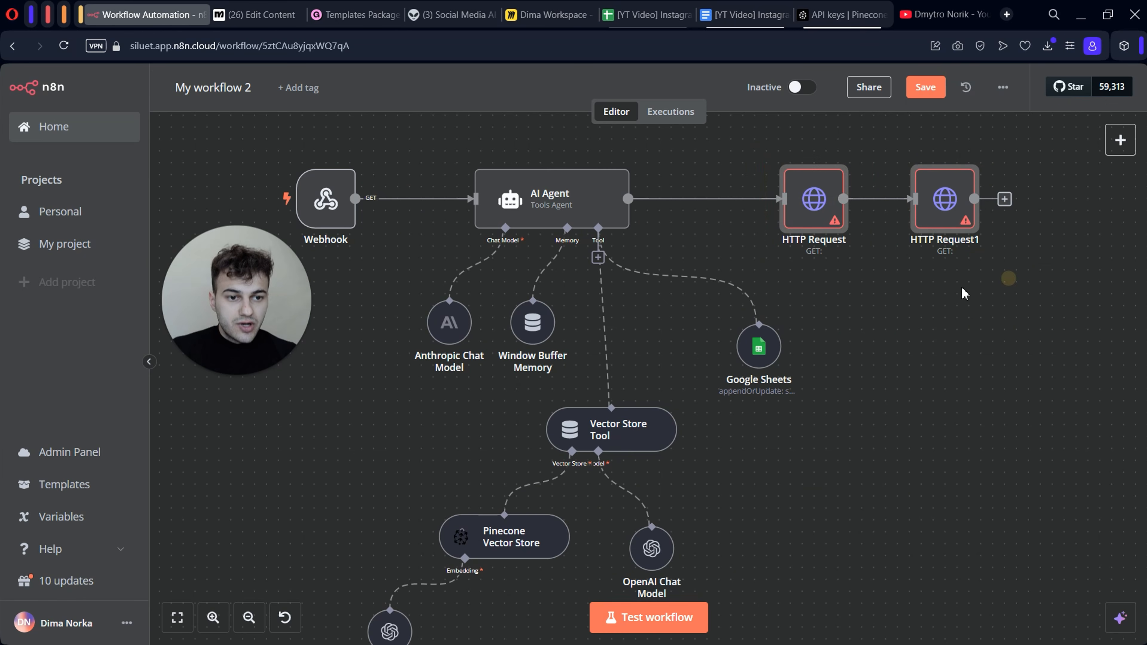
pyautogui.moveTo(936, 184); pyautogui.dragTo(972, 196)
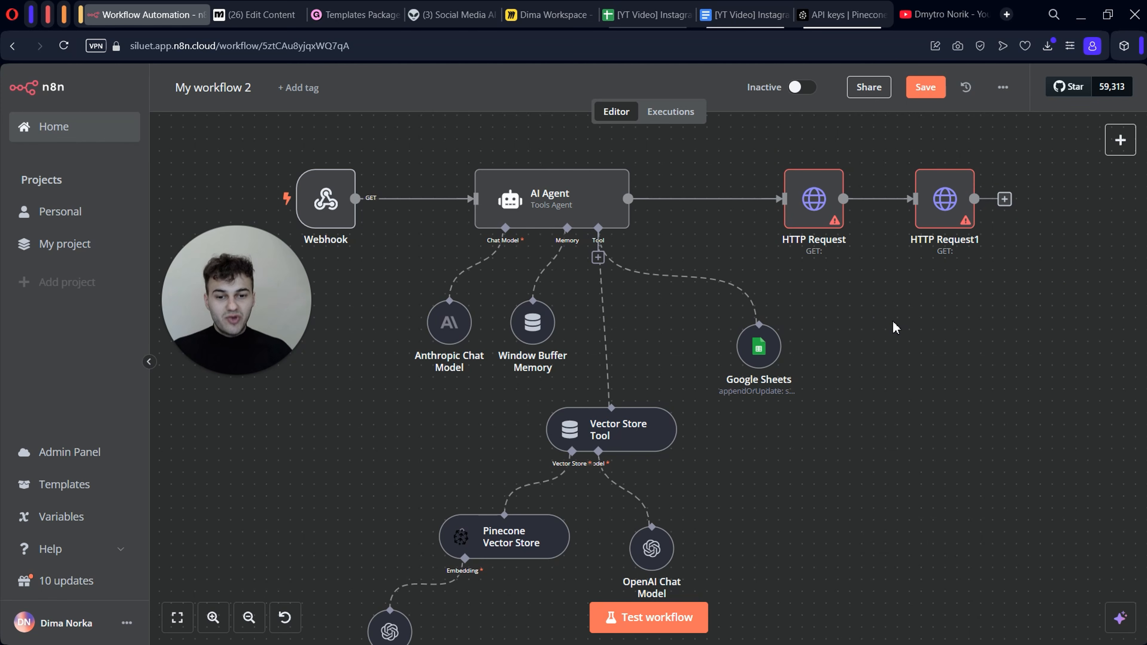
pyautogui.hotkey('ctrl', 'z')
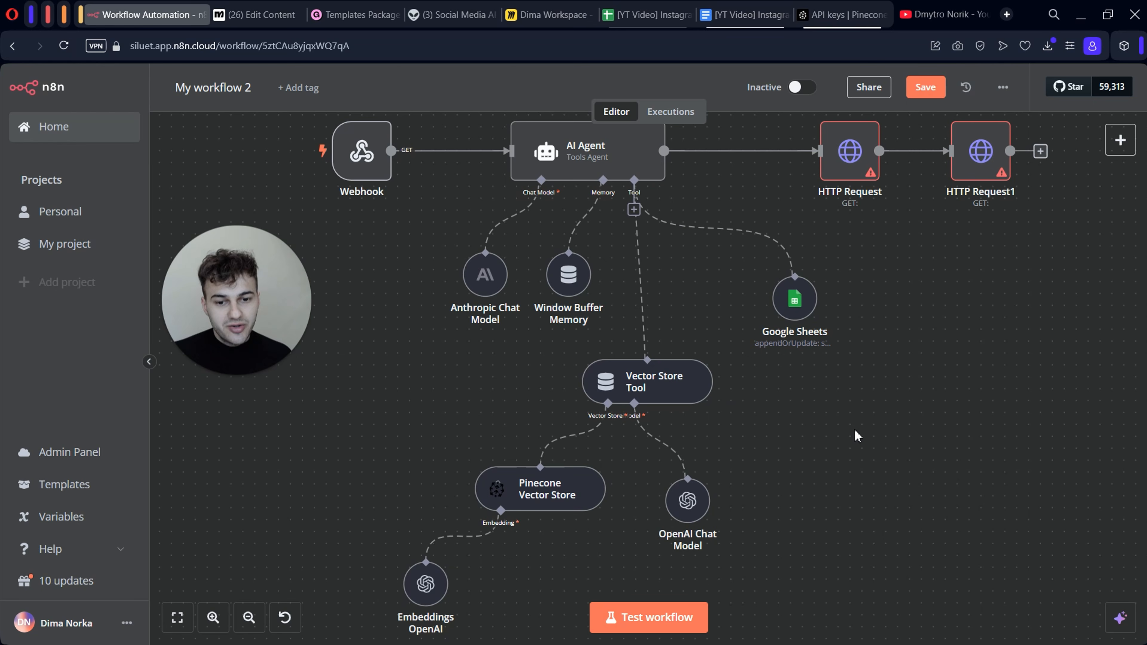
# - Review the Pro Car knowledge base document in Google Docs, covering company information, rental policies, and pricing
pyautogui.click(840, 14)
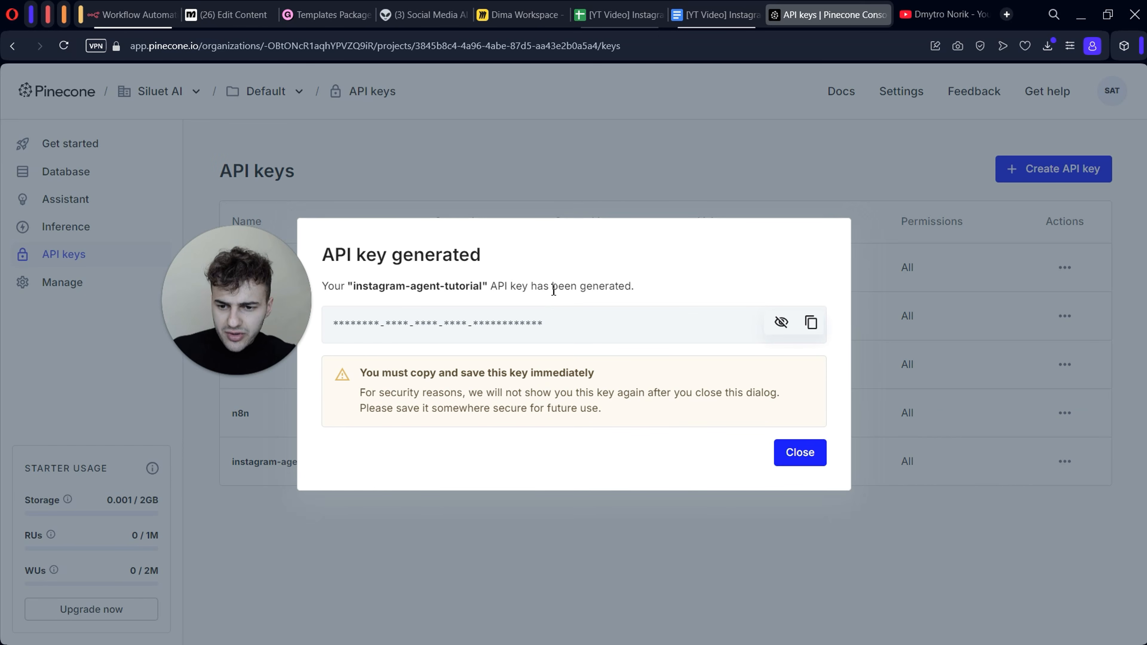
pyautogui.hotkey('ctrl', 'Tab')
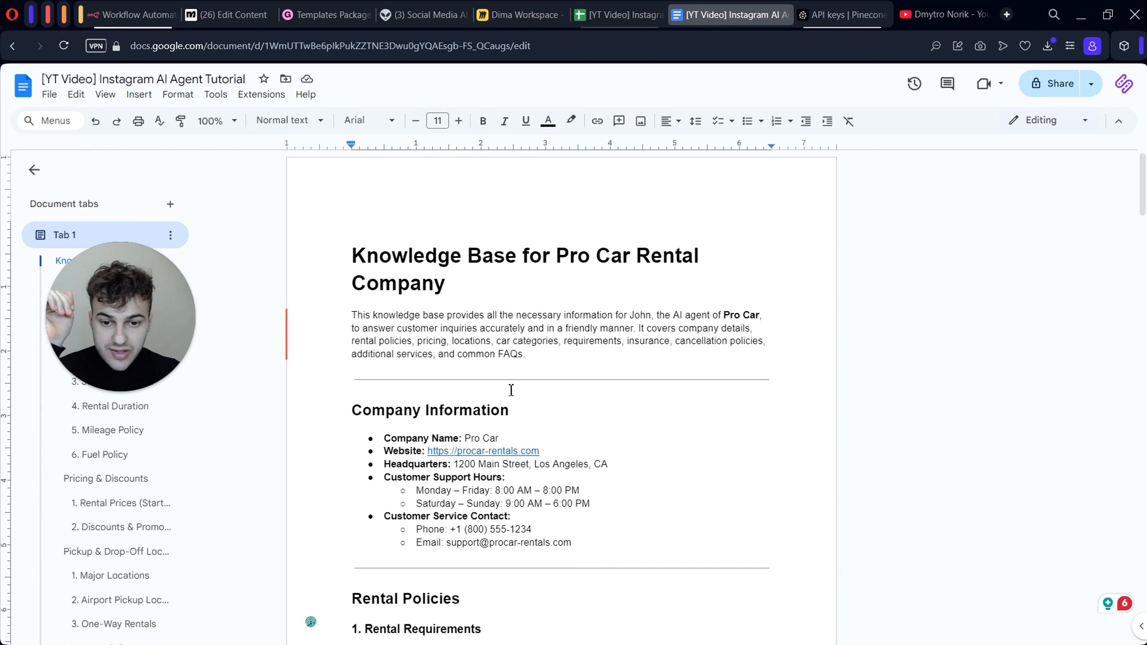
pyautogui.scroll(-2, 511, 389)
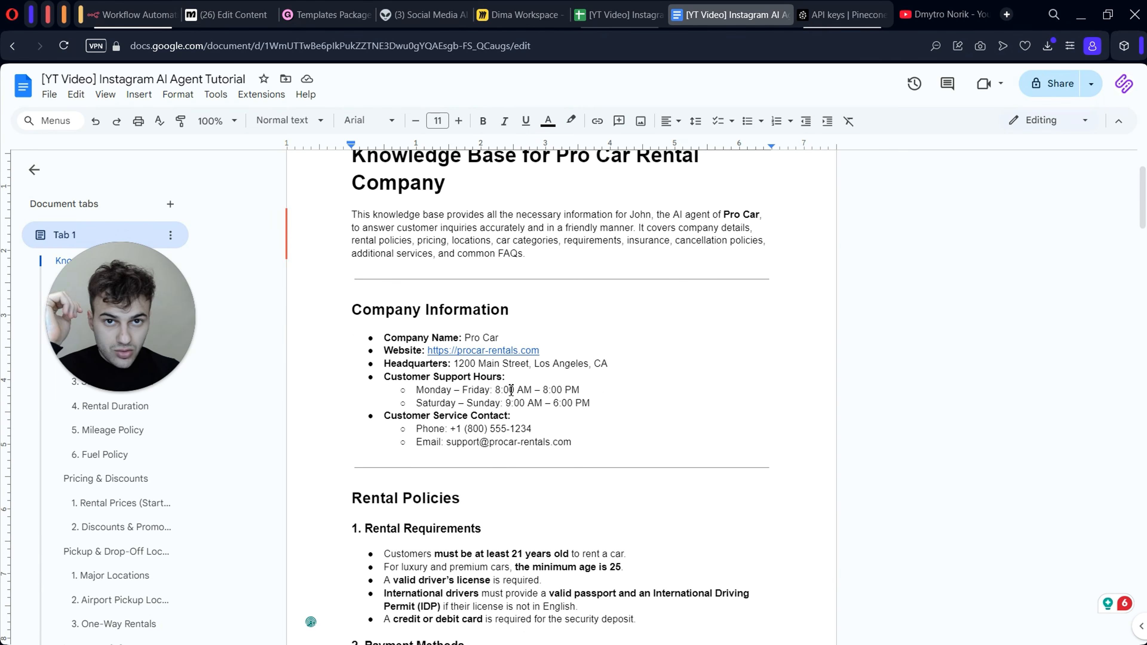
pyautogui.scroll(-3, 511, 390)
pyautogui.scroll(-2, 510, 389)
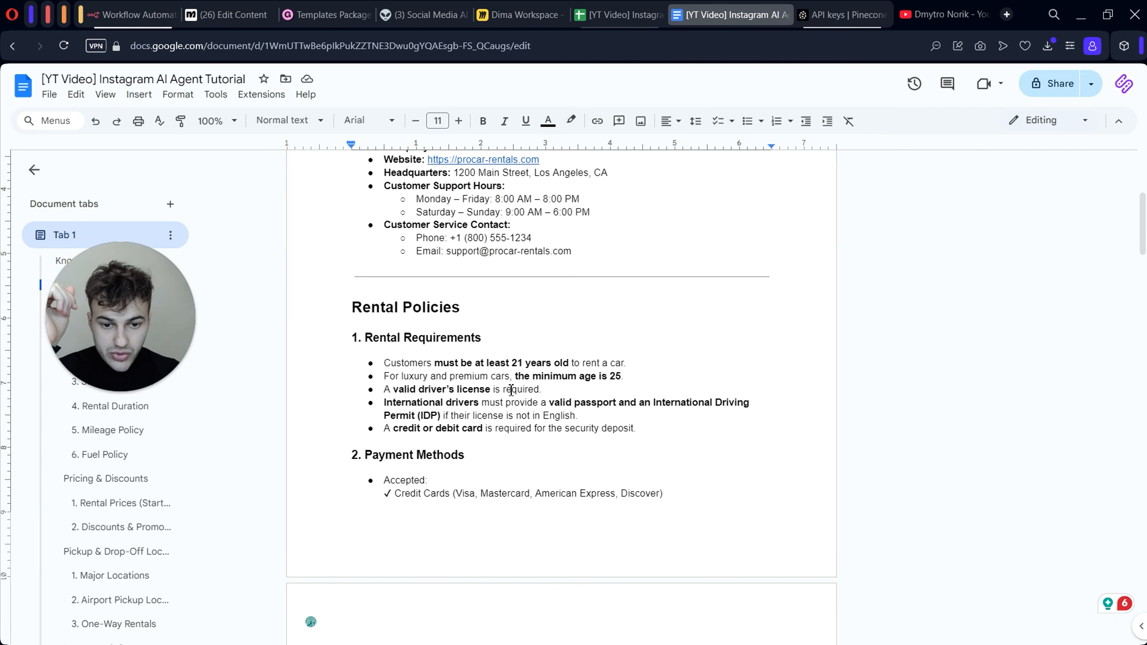
pyautogui.scroll(-10, 510, 389)
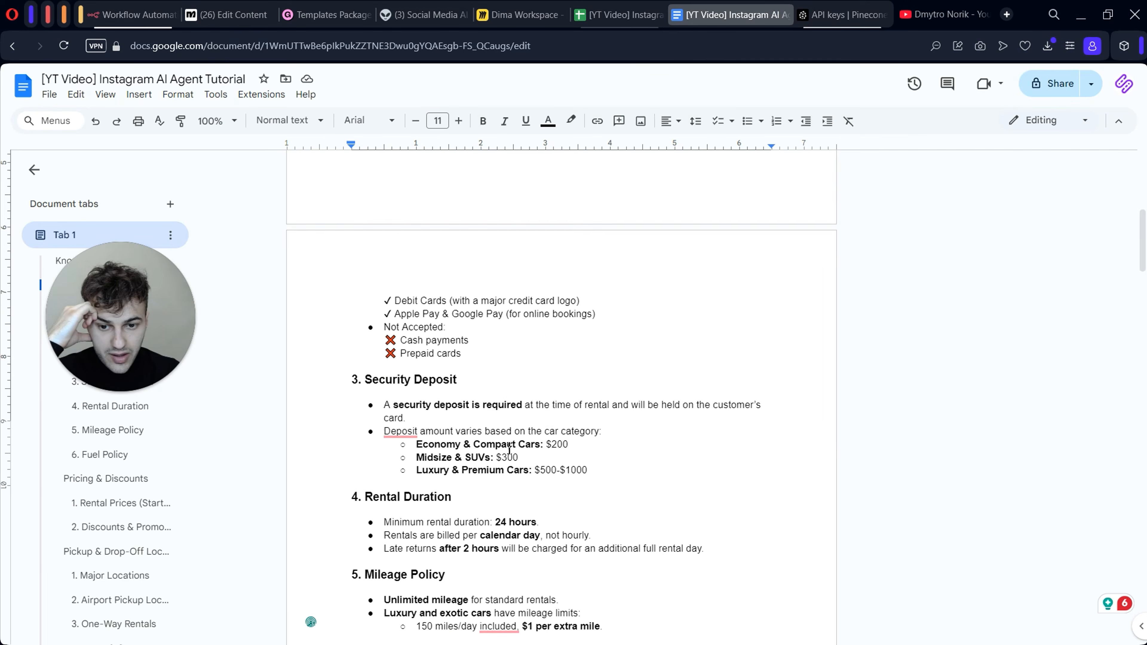
pyautogui.scroll(-5, 509, 448)
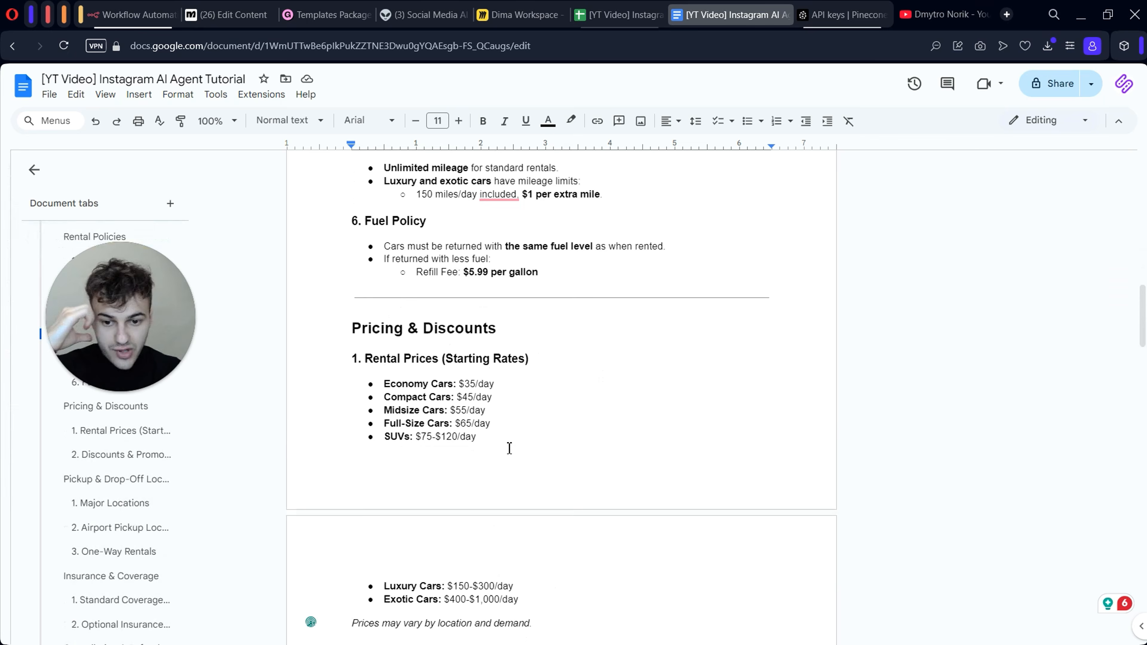
pyautogui.scroll(9, 509, 447)
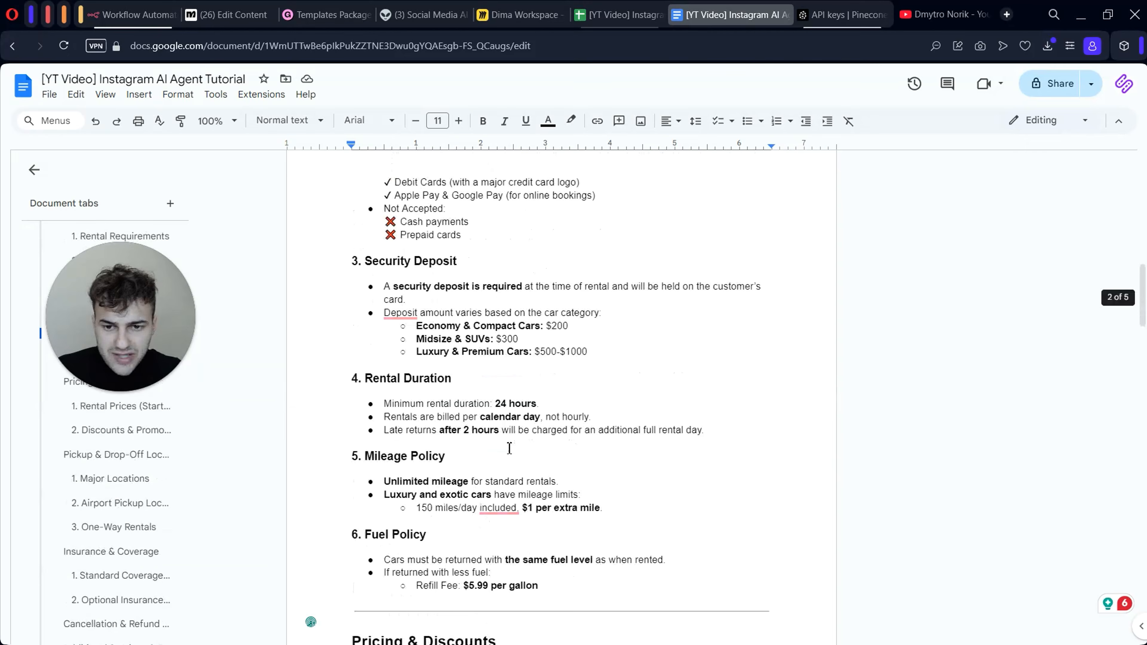
pyautogui.scroll(-9, 509, 448)
pyautogui.scroll(-6, 509, 448)
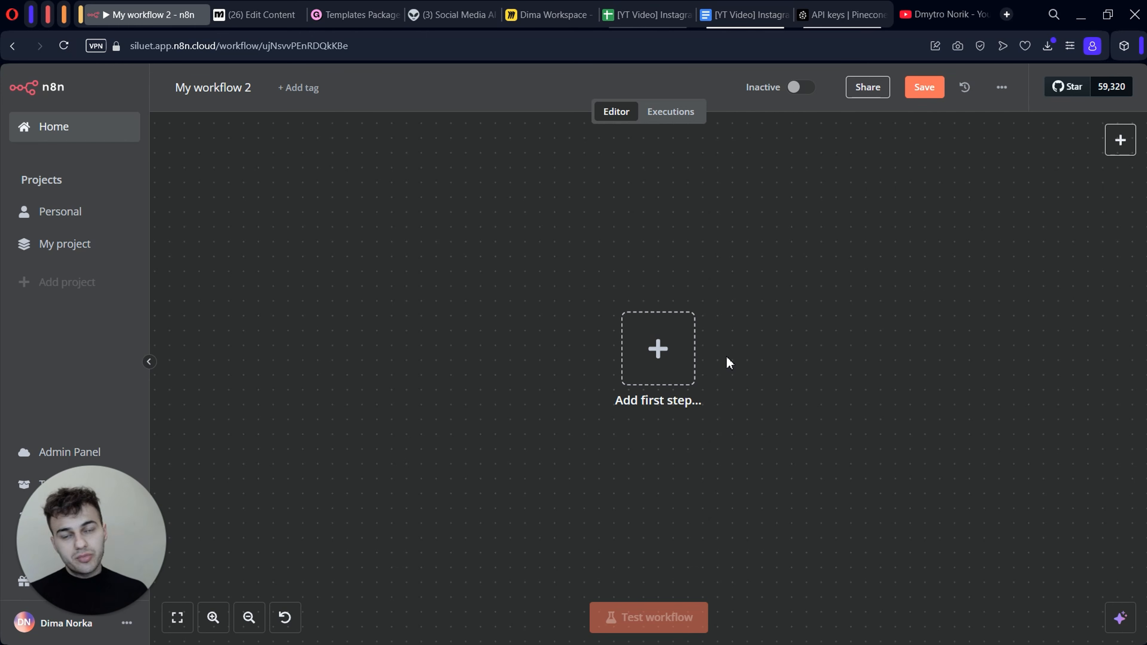
pyautogui.click(739, 12)
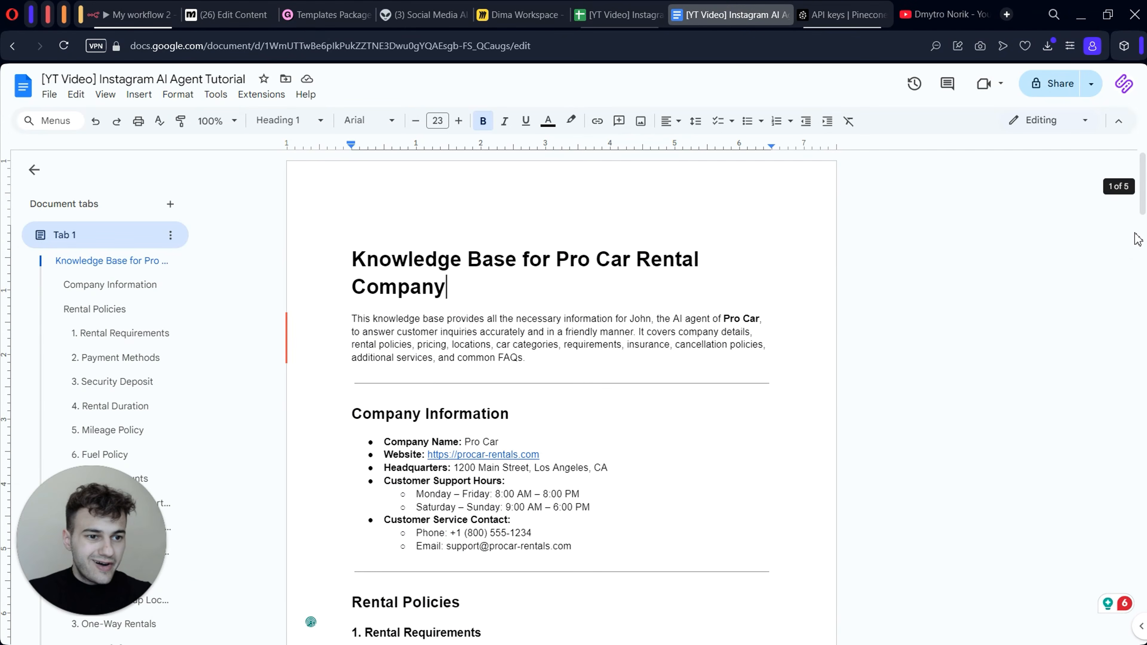
pyautogui.scroll(-5, 490, 420)
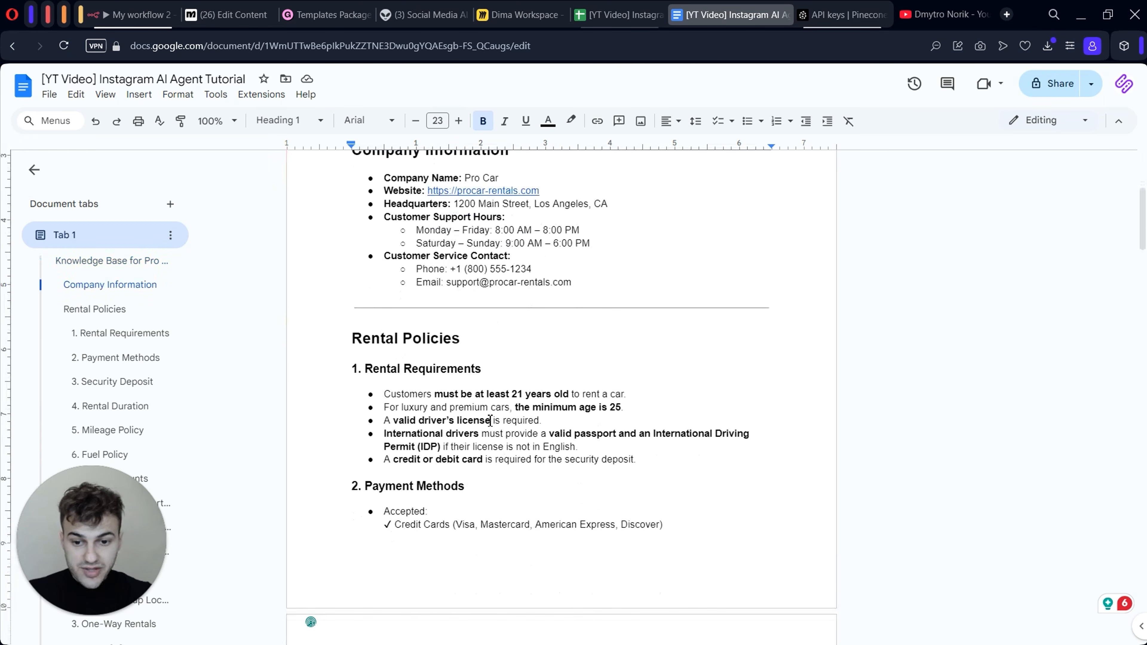
pyautogui.scroll(5, 490, 420)
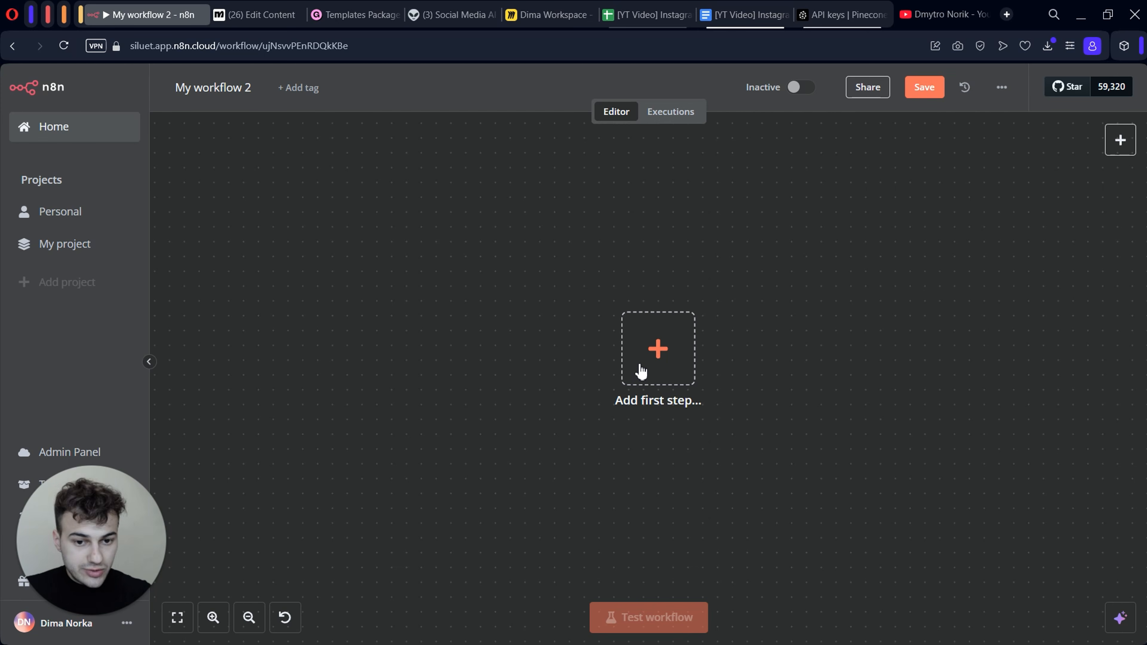
# - Add an on-chat-message trigger as the first step of the new workflow and reposition it to leave room for the following node
pyautogui.click(658, 338)
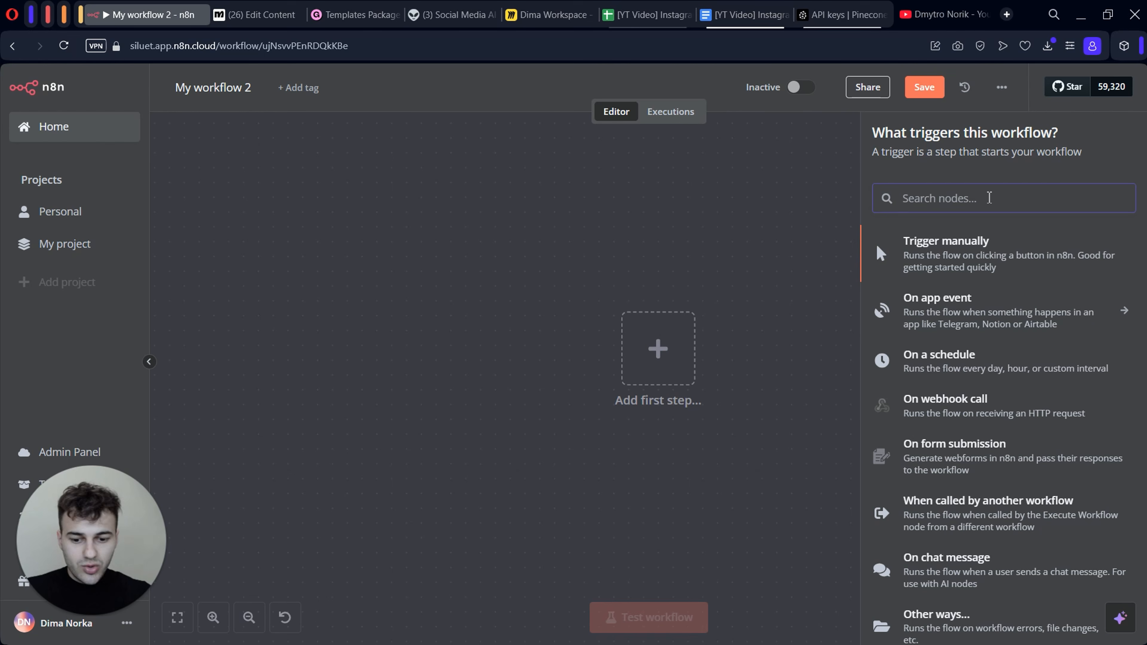
pyautogui.write('chat')
pyautogui.press('Return')
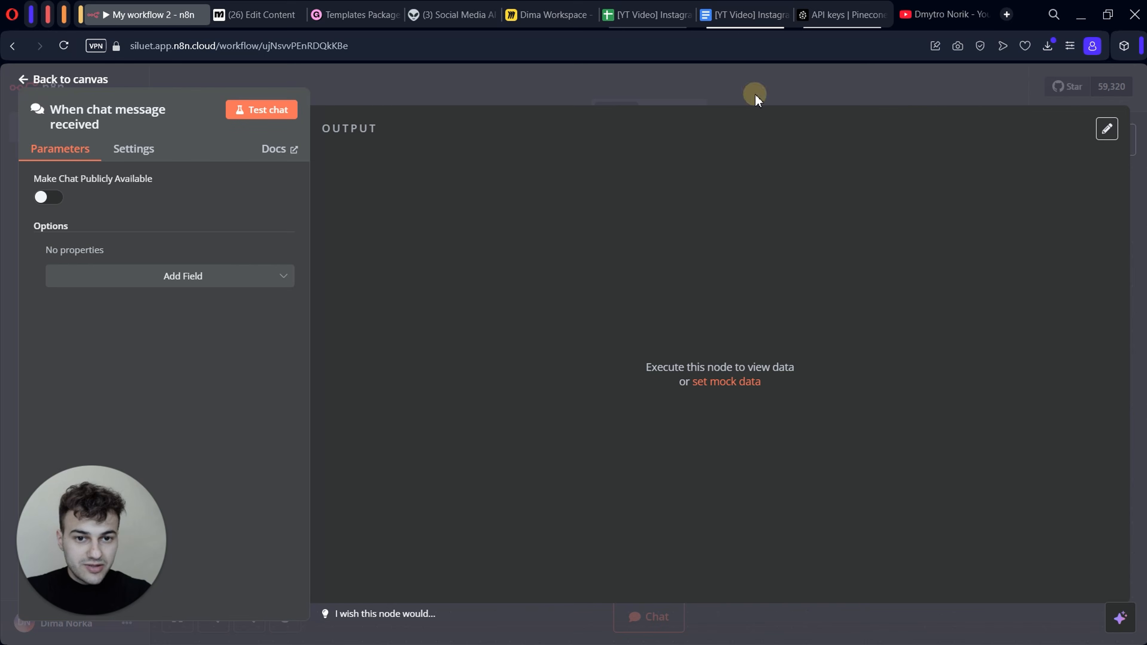
pyautogui.click(755, 99)
pyautogui.moveTo(654, 380); pyautogui.dragTo(512, 408)
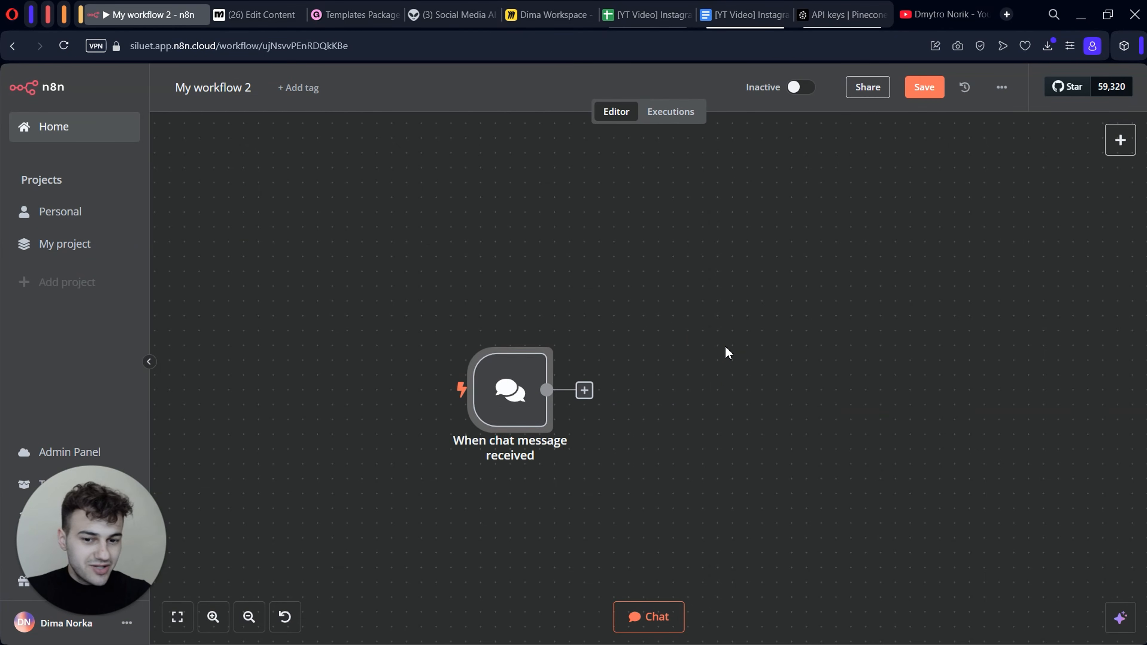
# - Connect a Pinecone Vector Store node with the "Add documents to vector store" action after the chat trigger and choose its index
pyautogui.scroll(1, 726, 348)
pyautogui.scroll(-2, 725, 348)
pyautogui.scroll(-1, 725, 348)
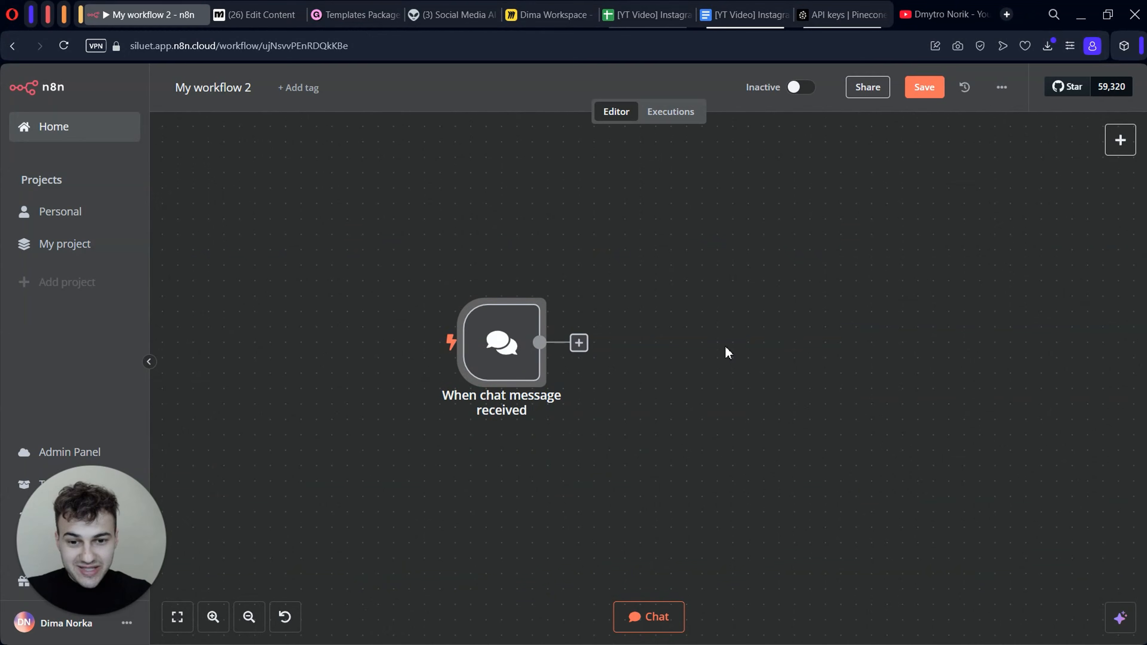
pyautogui.scroll(1, 640, 370)
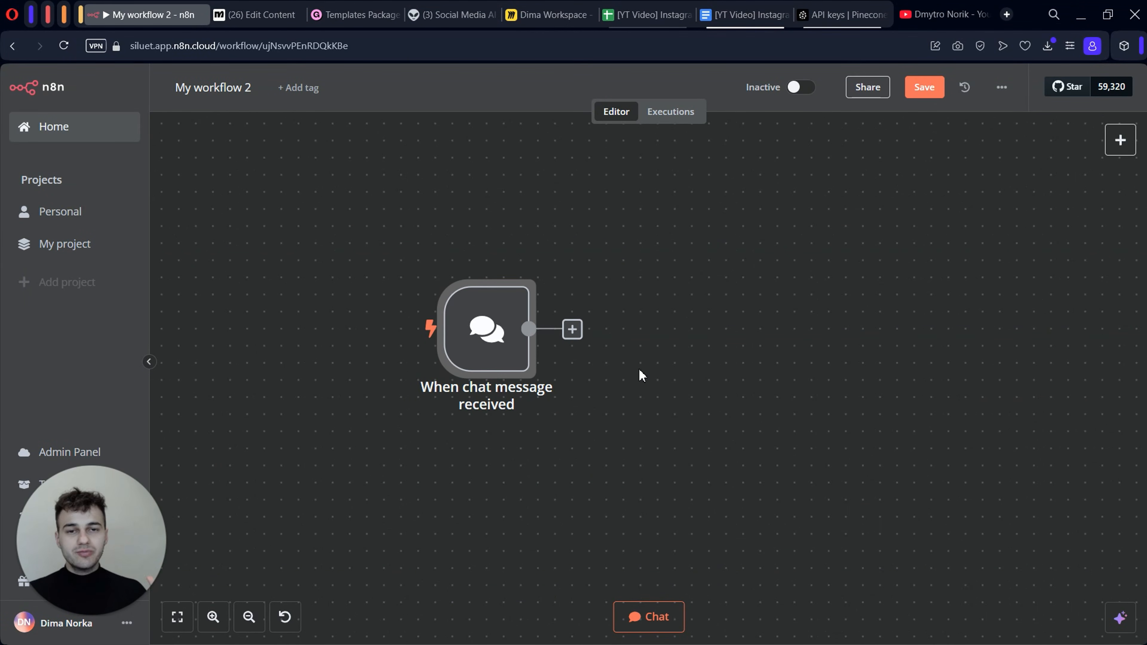
pyautogui.click(573, 329)
pyautogui.write('pinecon')
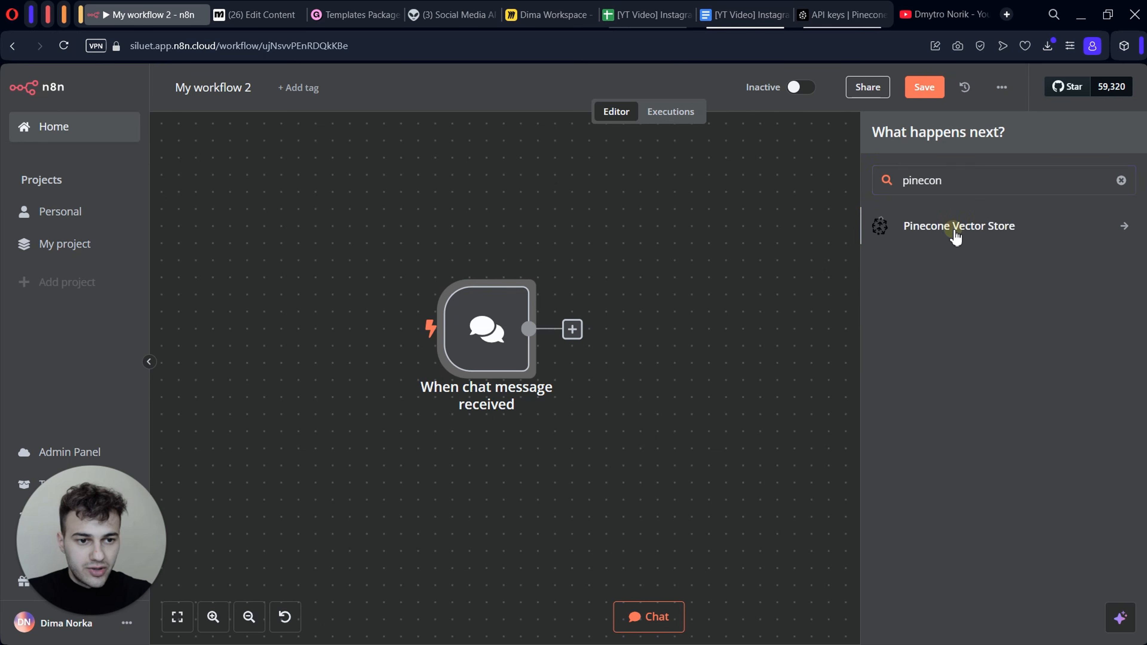
pyautogui.click(956, 236)
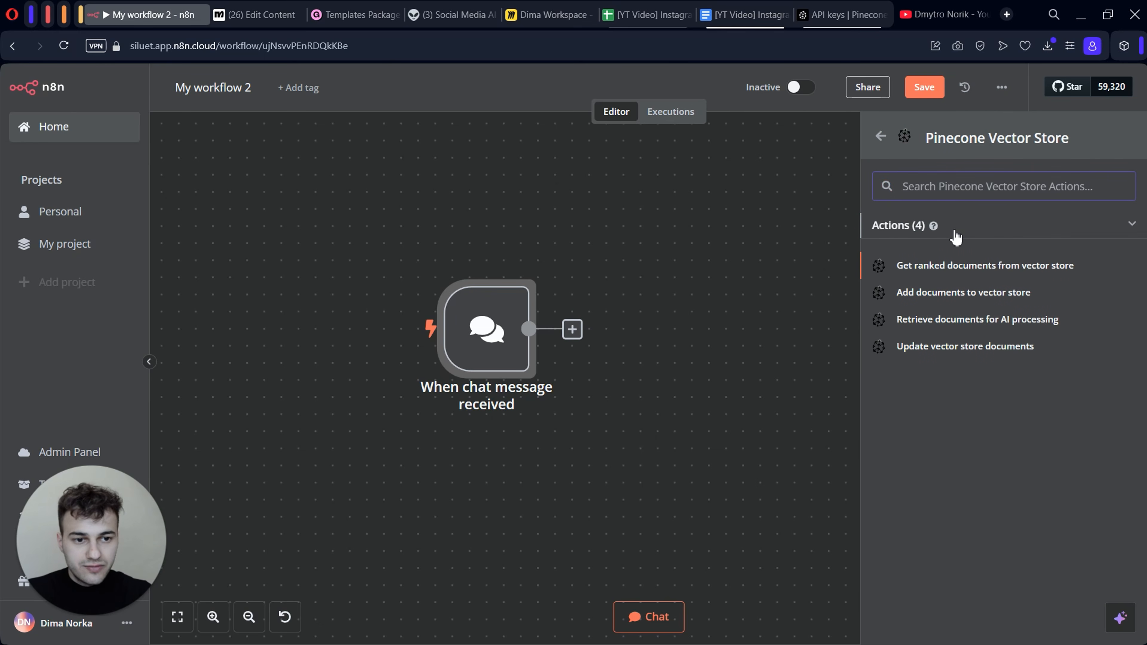
pyautogui.click(972, 302)
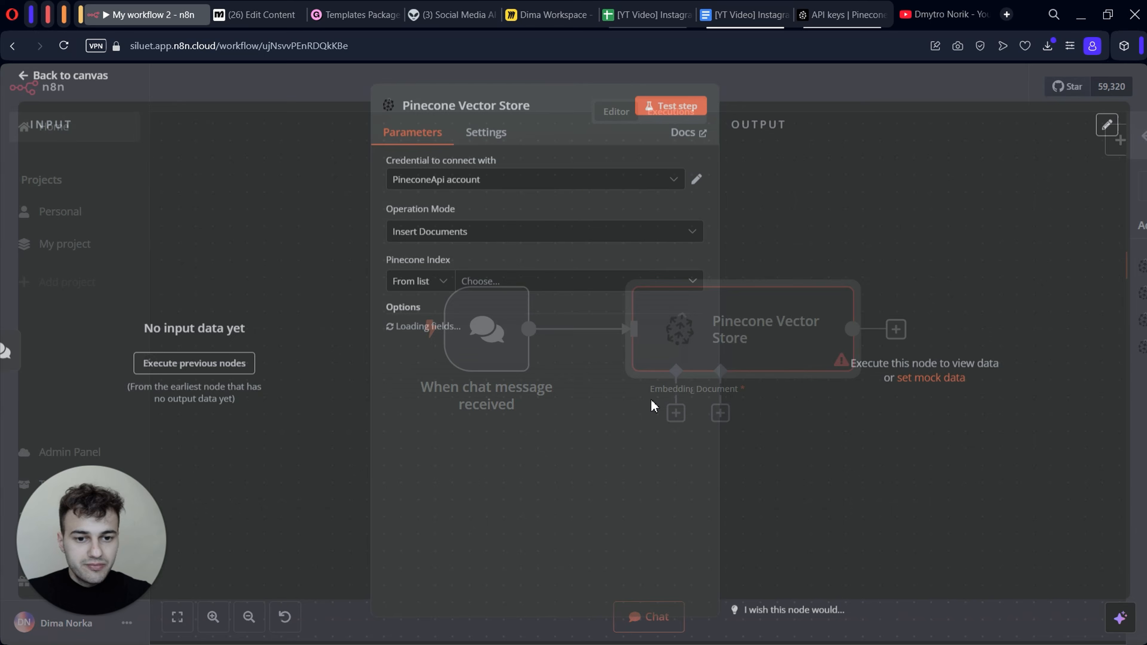
pyautogui.click(523, 286)
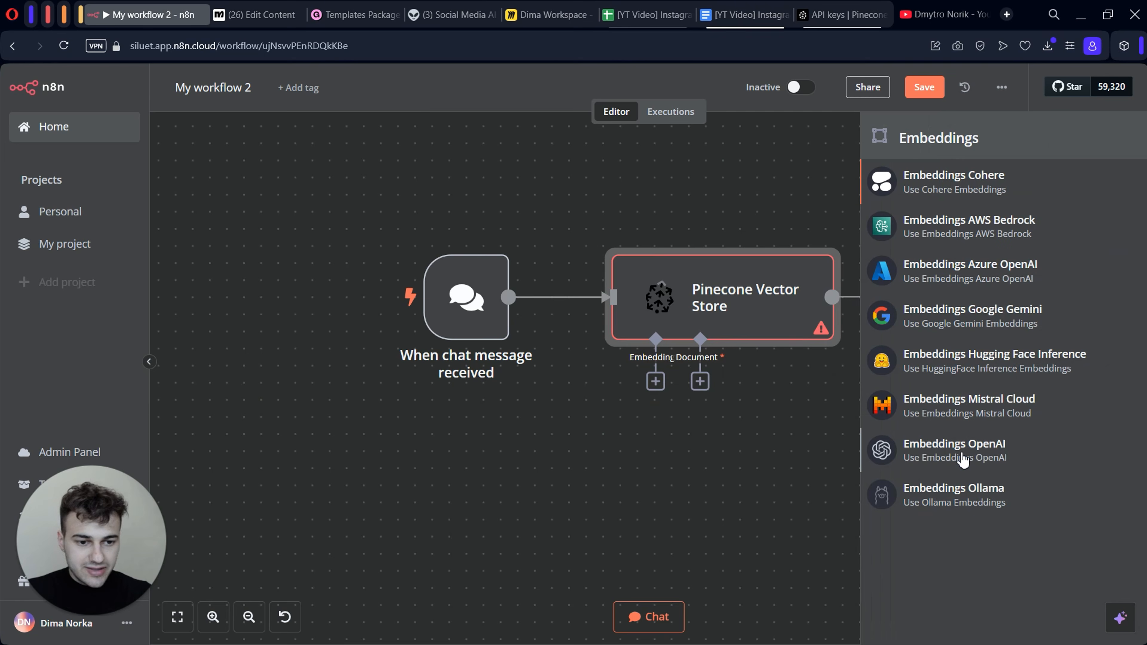
# - Attach Embeddings OpenAI with the text-embedding-3-small model to the vector store and place it below the chat trigger
pyautogui.click(961, 454)
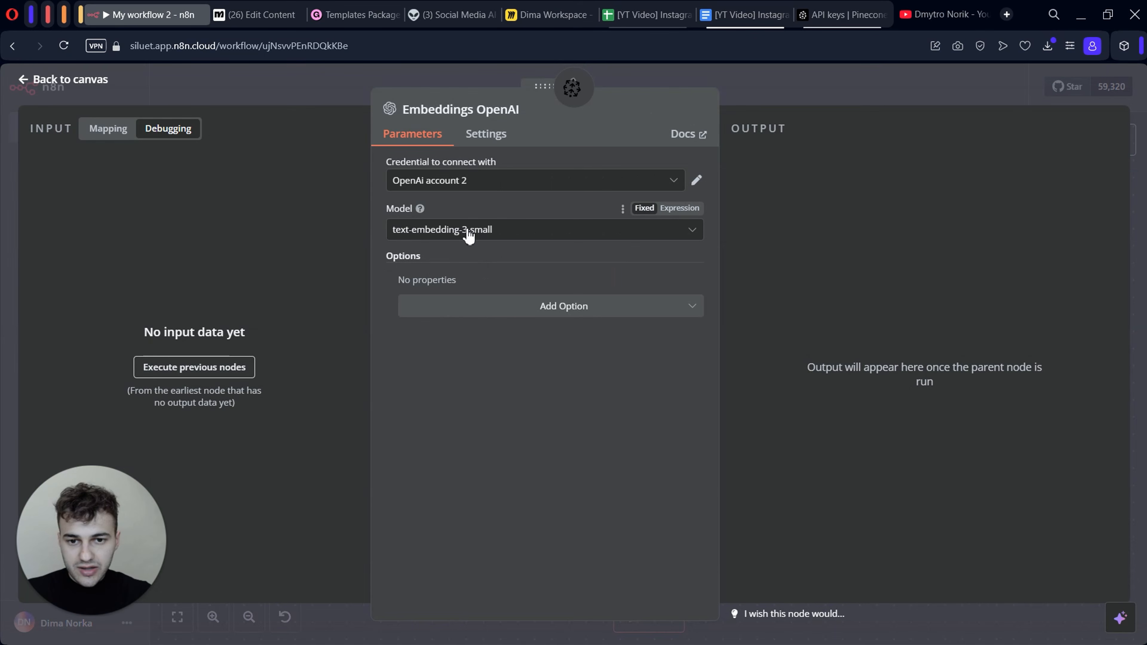
pyautogui.click(807, 91)
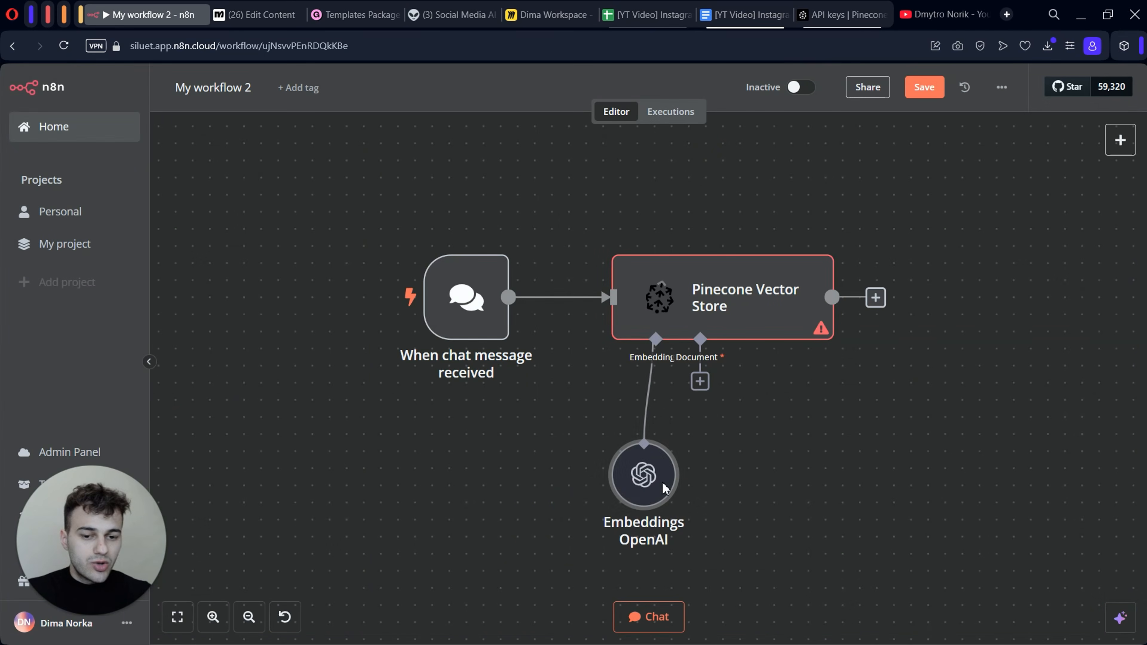
pyautogui.moveTo(636, 488); pyautogui.dragTo(532, 507)
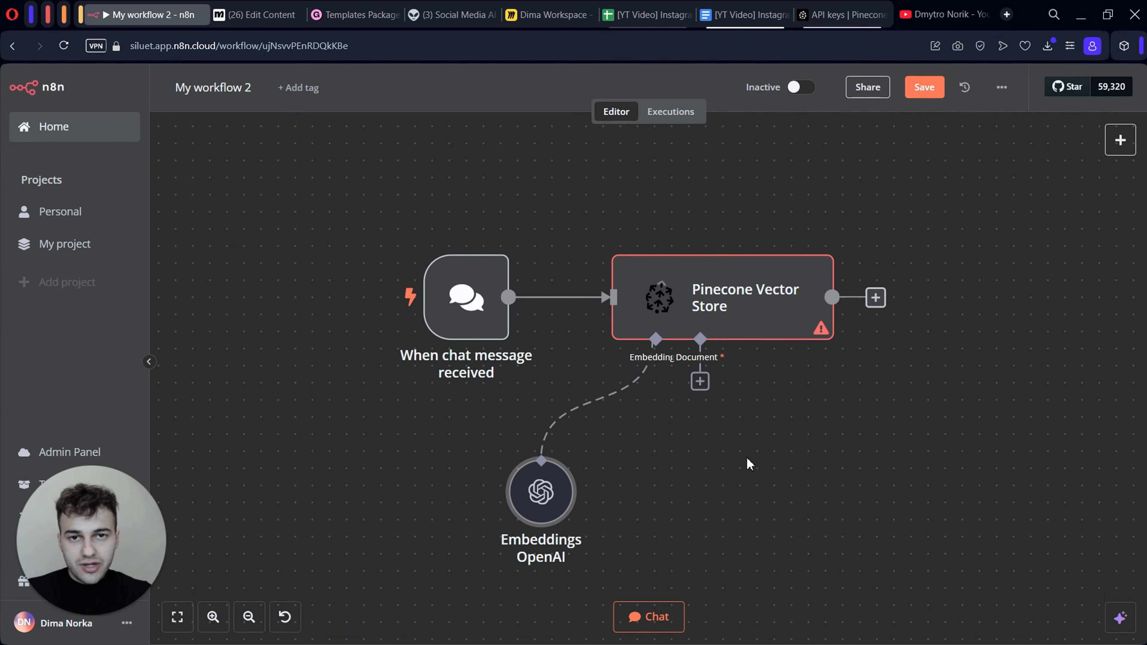
# - Attach a Default Data Loader as the vector store's document source, with JSON data and the Load Specific Data mode
pyautogui.scroll(-1, 750, 463)
pyautogui.click(669, 357)
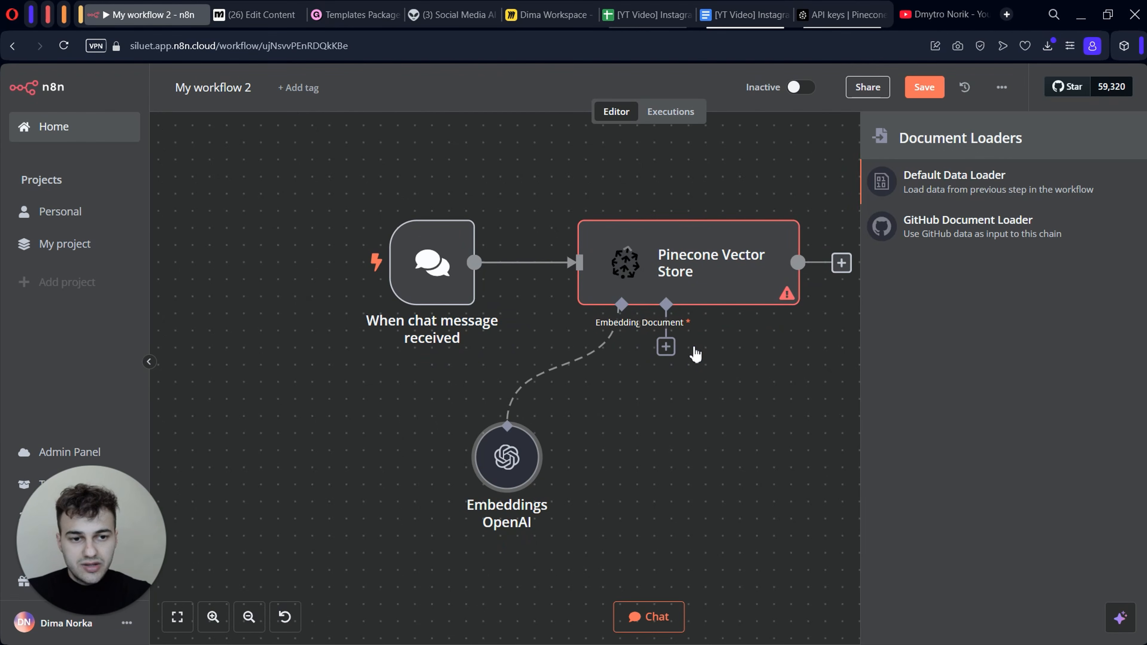
pyautogui.click(975, 180)
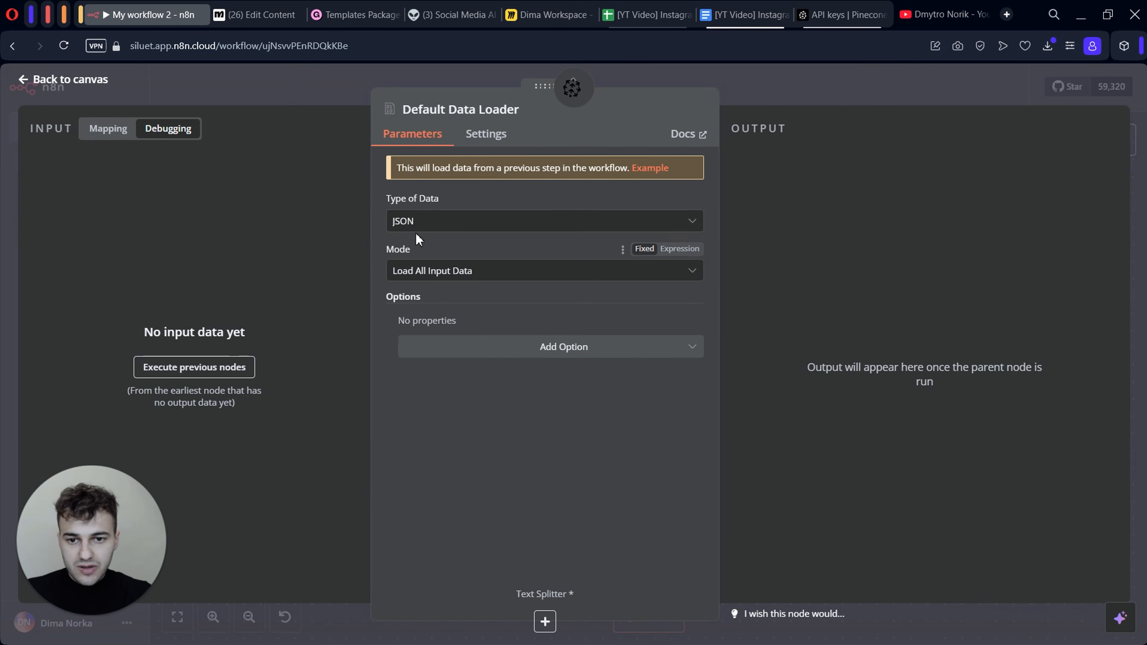
pyautogui.click(816, 92)
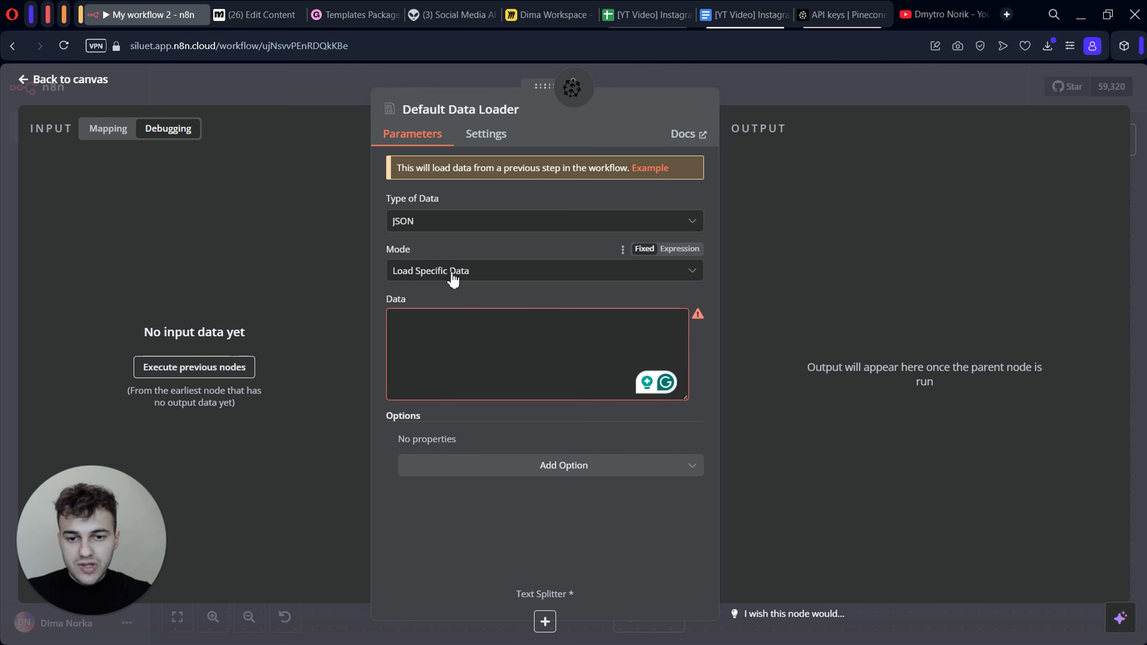
pyautogui.click(762, 81)
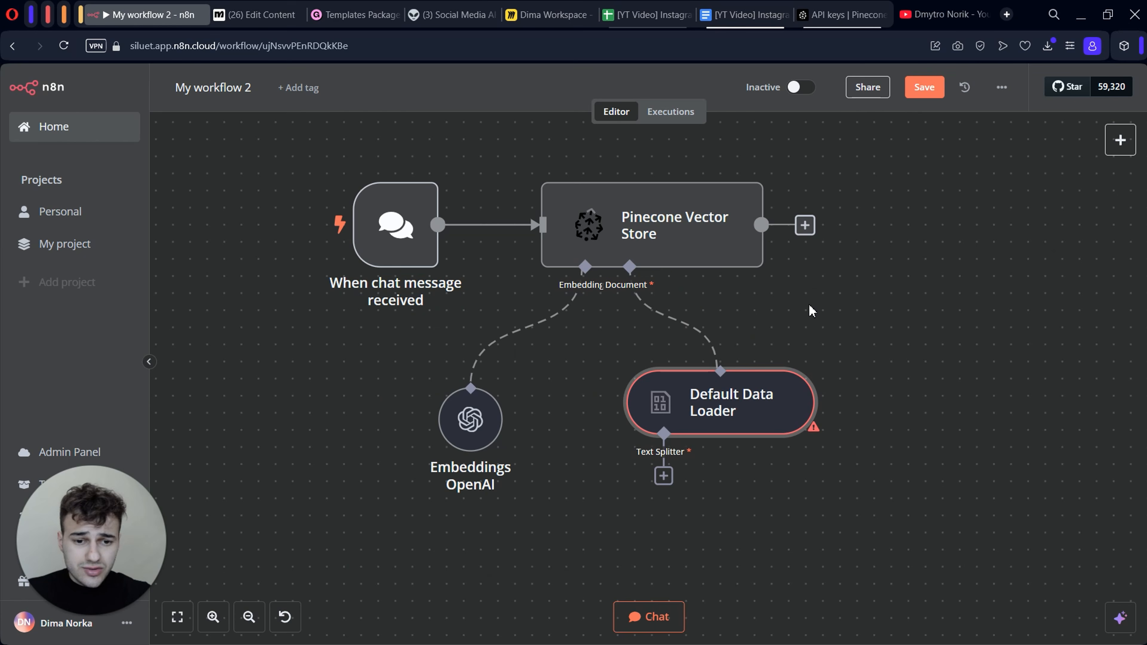
# - Attach a Recursive Character Text Splitter to the Default Data Loader
pyautogui.scroll(-3, 825, 328)
pyautogui.click(707, 342)
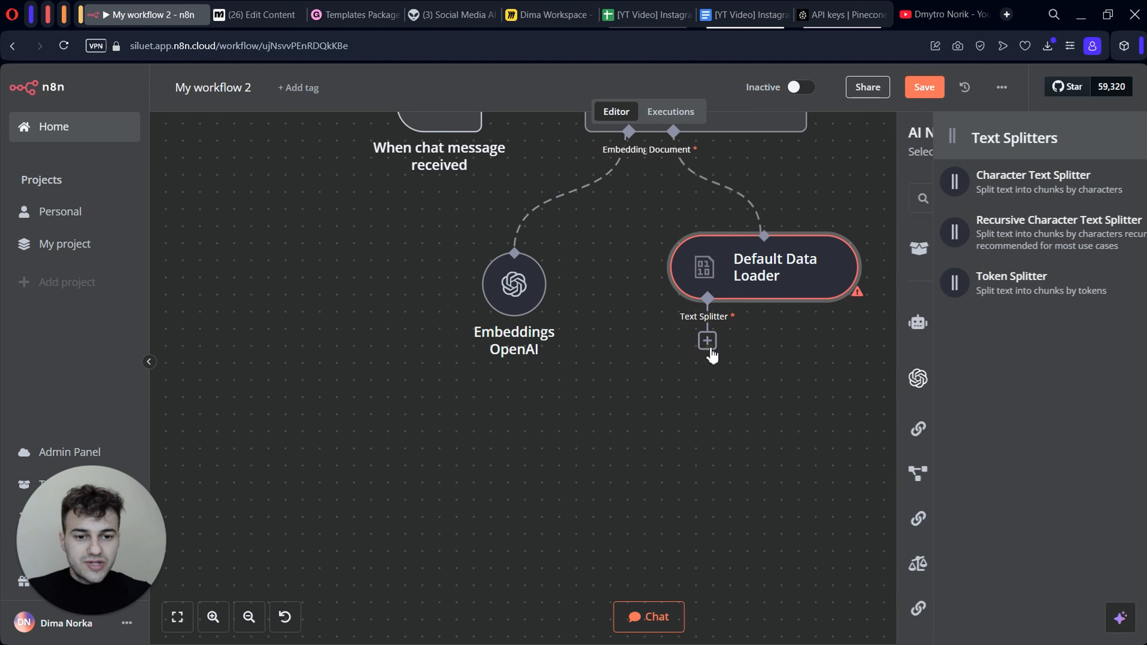
pyautogui.click(1038, 225)
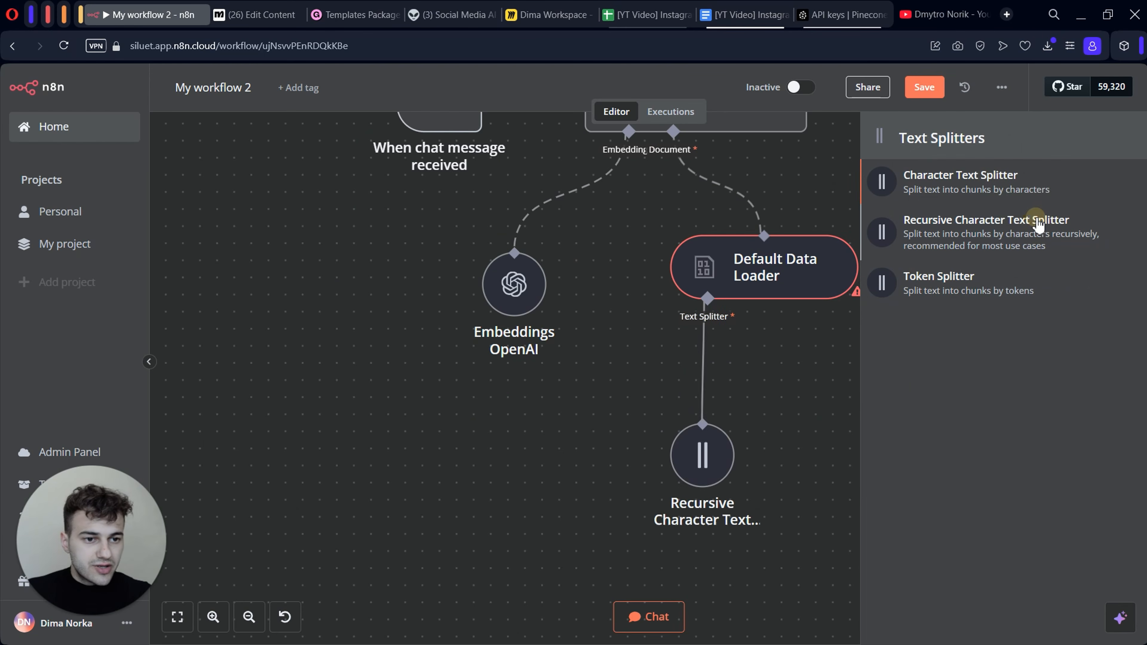
# - Set the text splitter's chunk size to 400 and its chunk overlap to 30
pyautogui.click(525, 192)
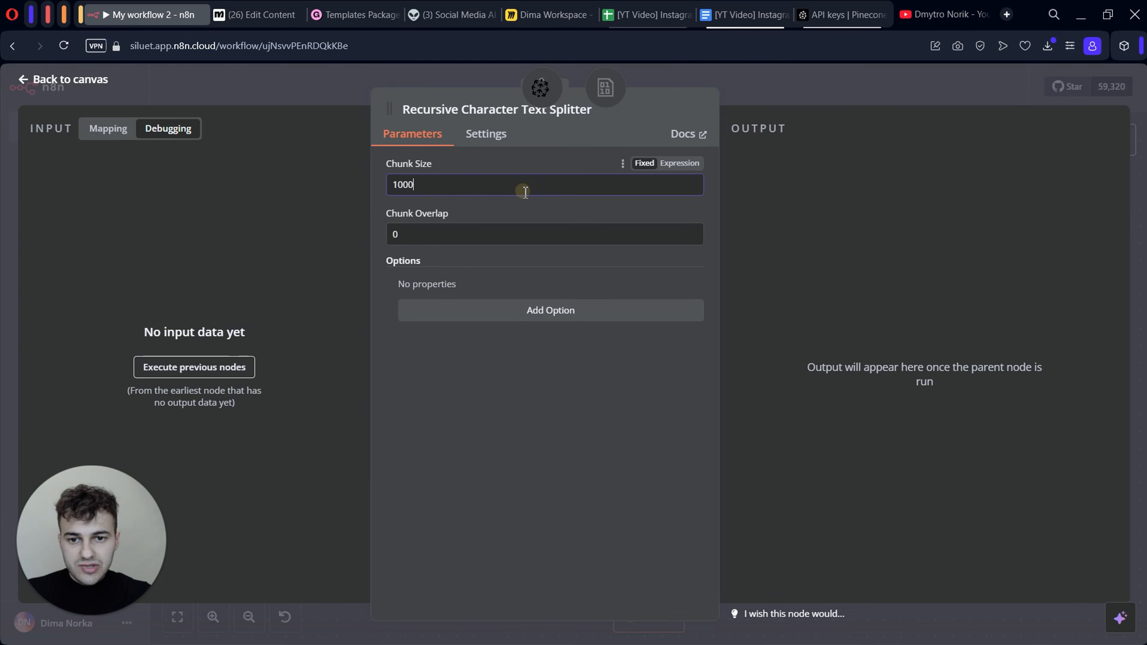
pyautogui.hotkey('ctrl', 'a')
pyautogui.write('40')
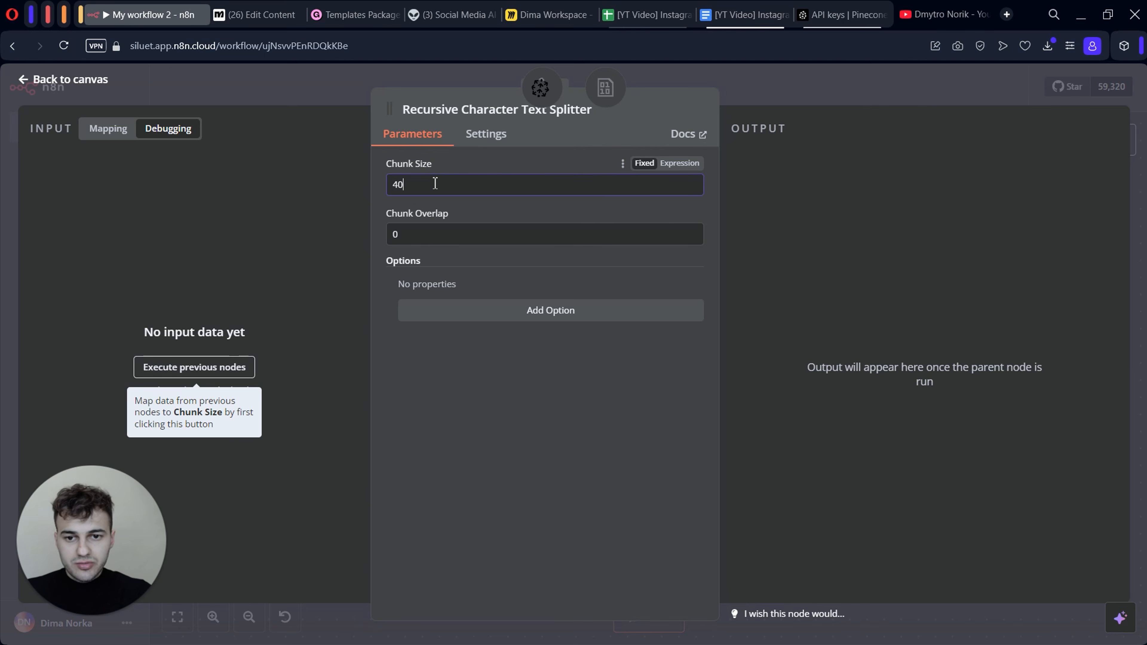
pyautogui.click(420, 240)
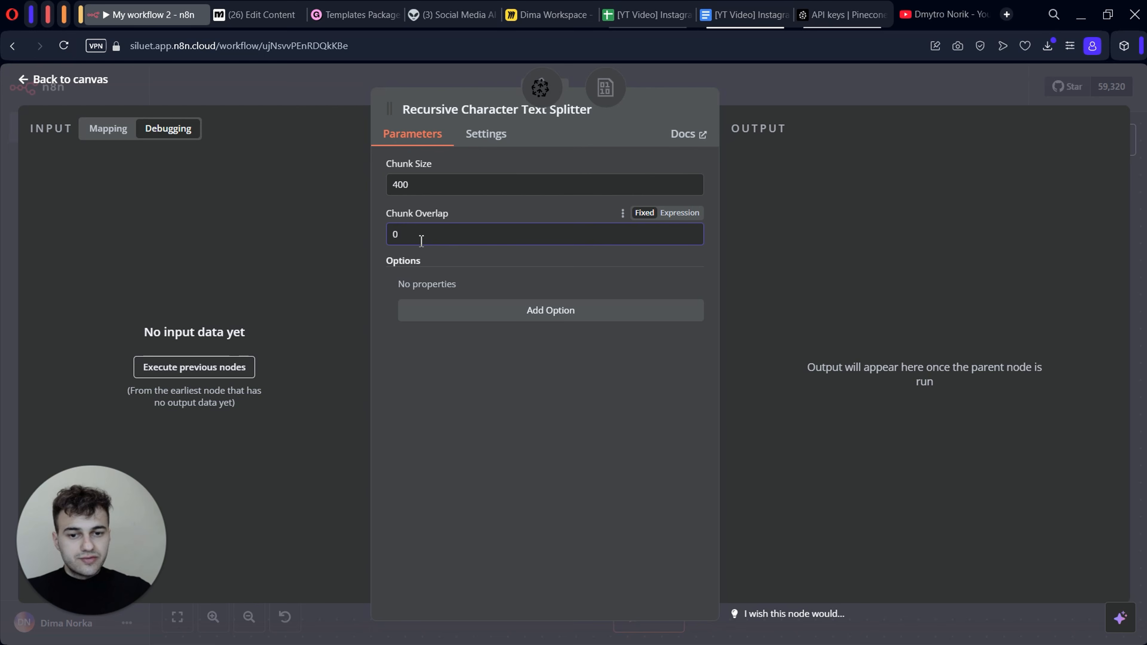
pyautogui.press('BackSpace')
pyautogui.write('30')
pyautogui.click(469, 397)
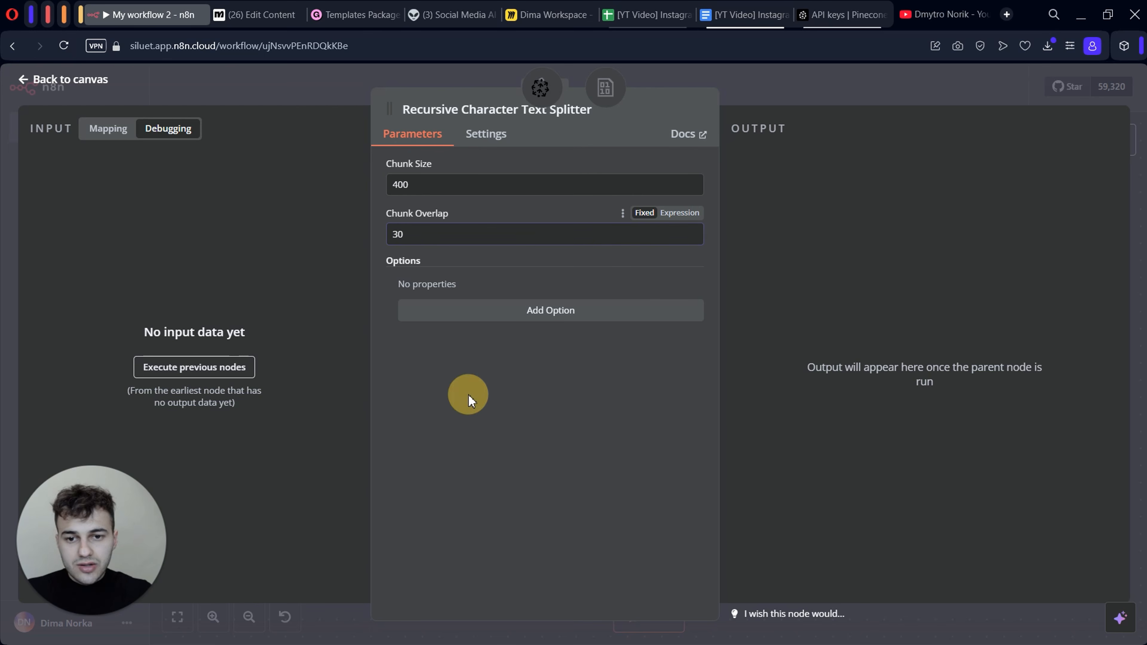
pyautogui.click(767, 85)
# - Run the workflow by sending the test message "hello" in its chat
pyautogui.click(649, 617)
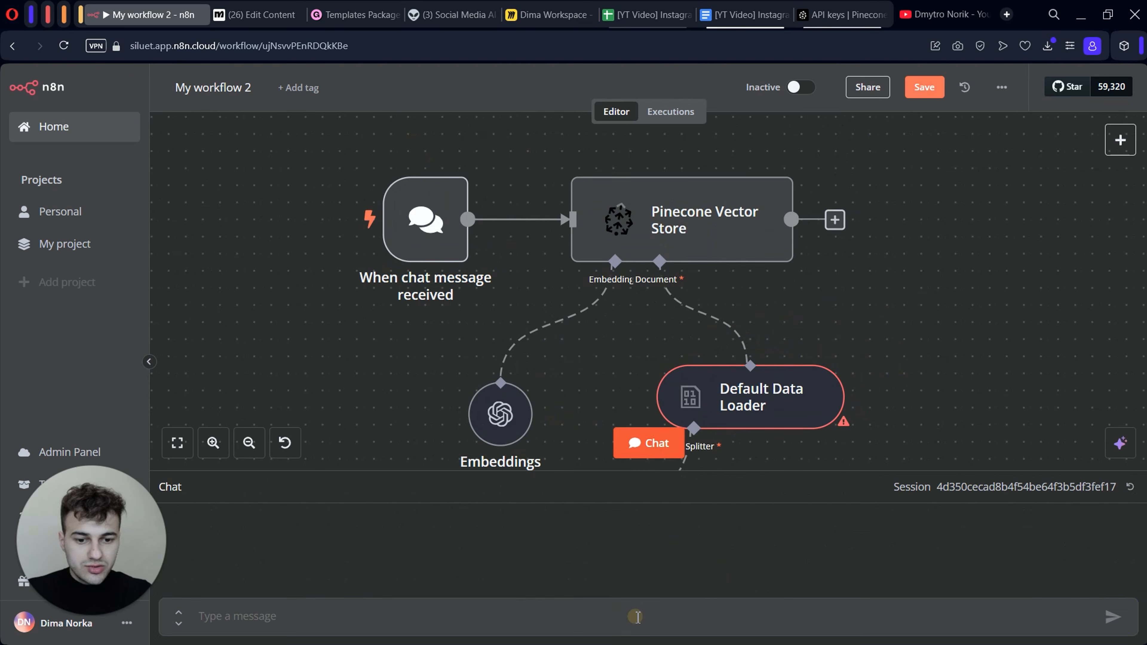
pyautogui.write('hello')
pyautogui.press('Return')
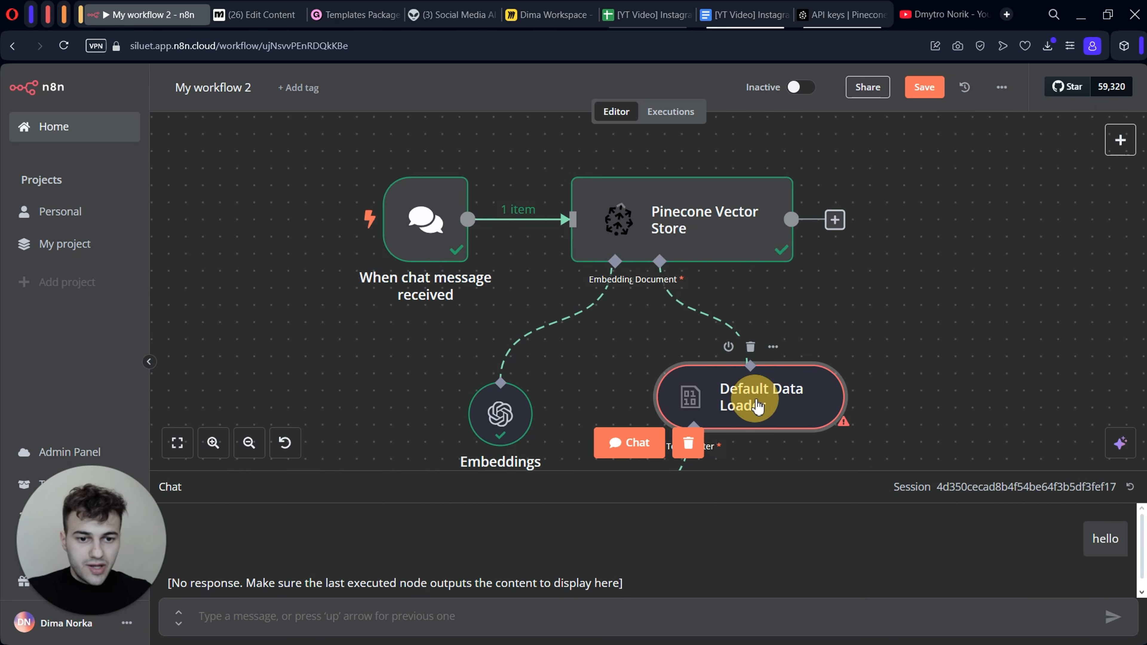
# - Map the chat trigger's chatInput field into the Default Data Loader's Data parameter
pyautogui.doubleClick(757, 403)
pyautogui.click(471, 339)
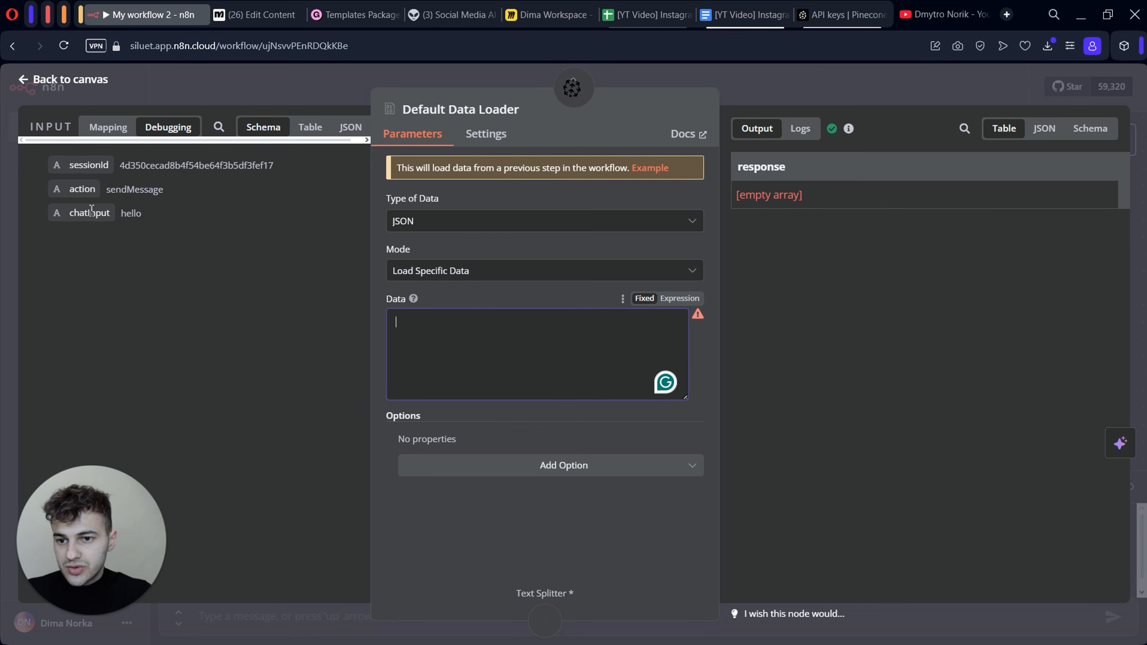
pyautogui.click(141, 235)
pyautogui.click(104, 133)
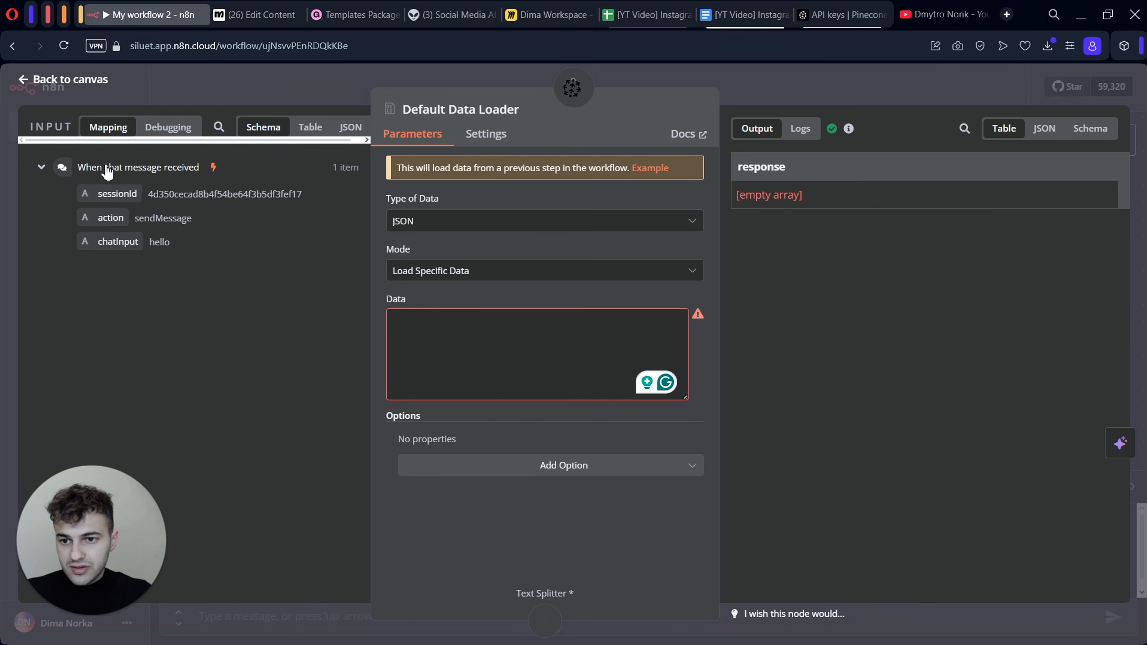
pyautogui.moveTo(117, 241); pyautogui.dragTo(436, 324)
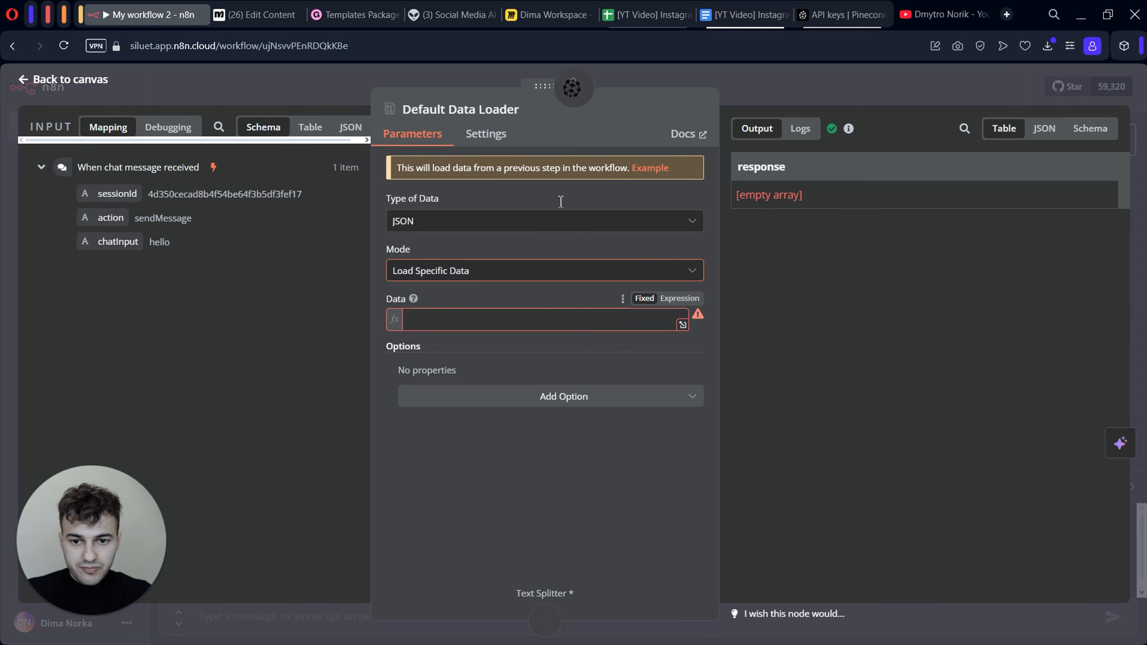
pyautogui.click(552, 542)
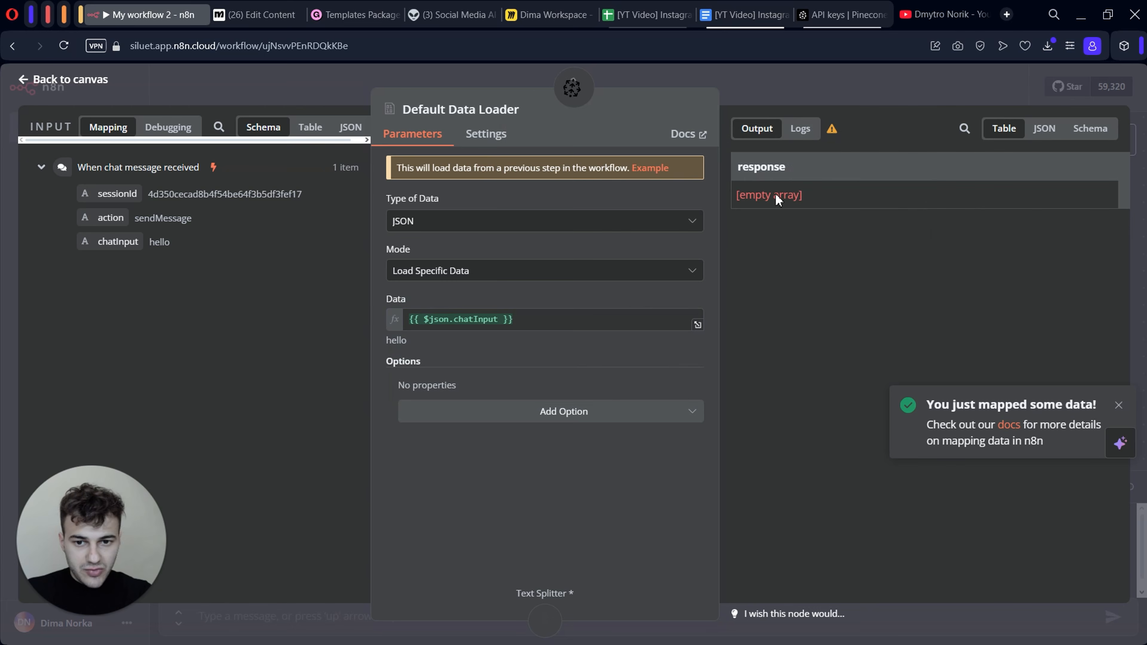
pyautogui.press('Escape')
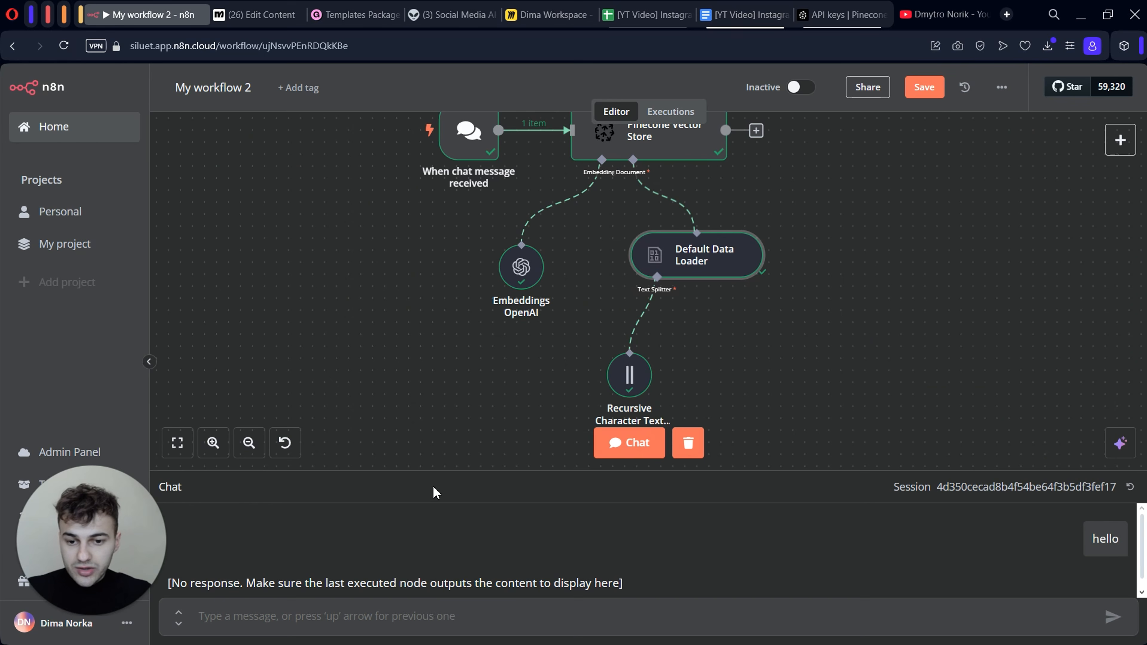
# - Copy the entire Pro Car Rental knowledge base from the Google Docs document and send it as a message in the n8n workflow's chat
pyautogui.click(752, 16)
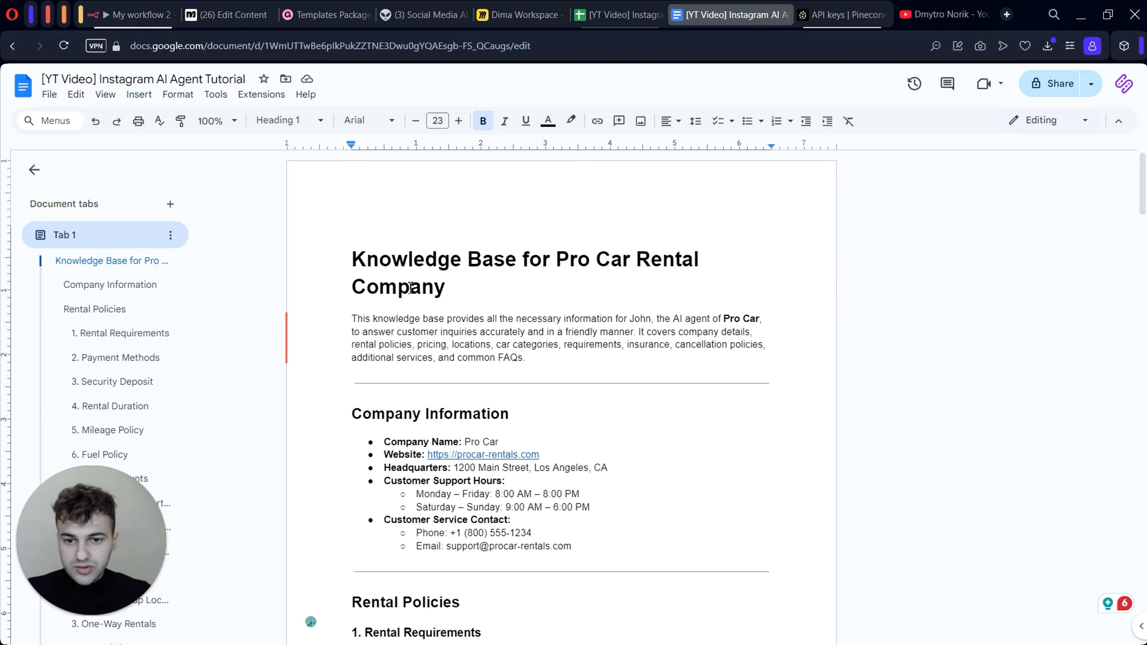
pyautogui.hotkey('ctrl', 'a')
pyautogui.hotkey('ctrl', 'Tab')
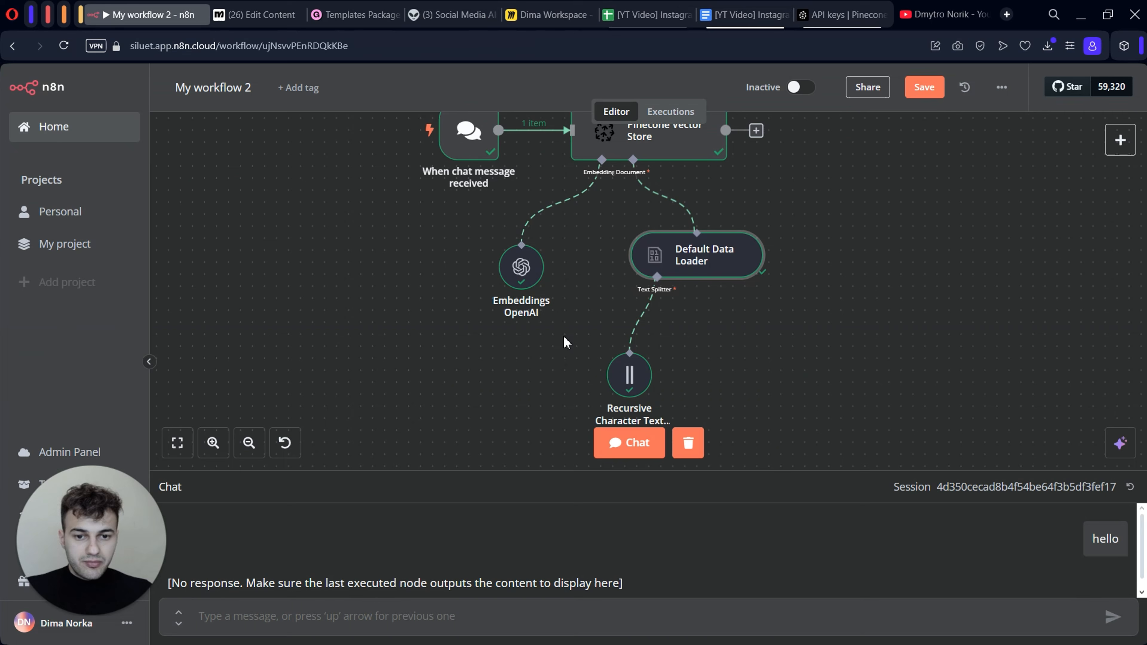
pyautogui.hotkey('ctrl', 'v')
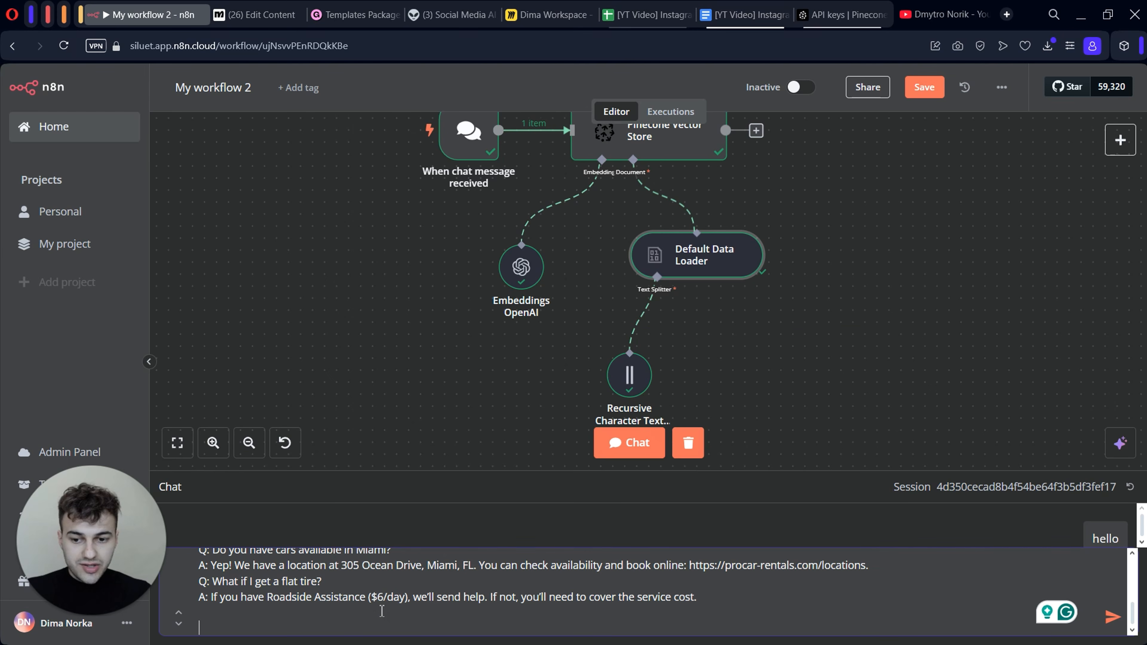
pyautogui.click(1112, 617)
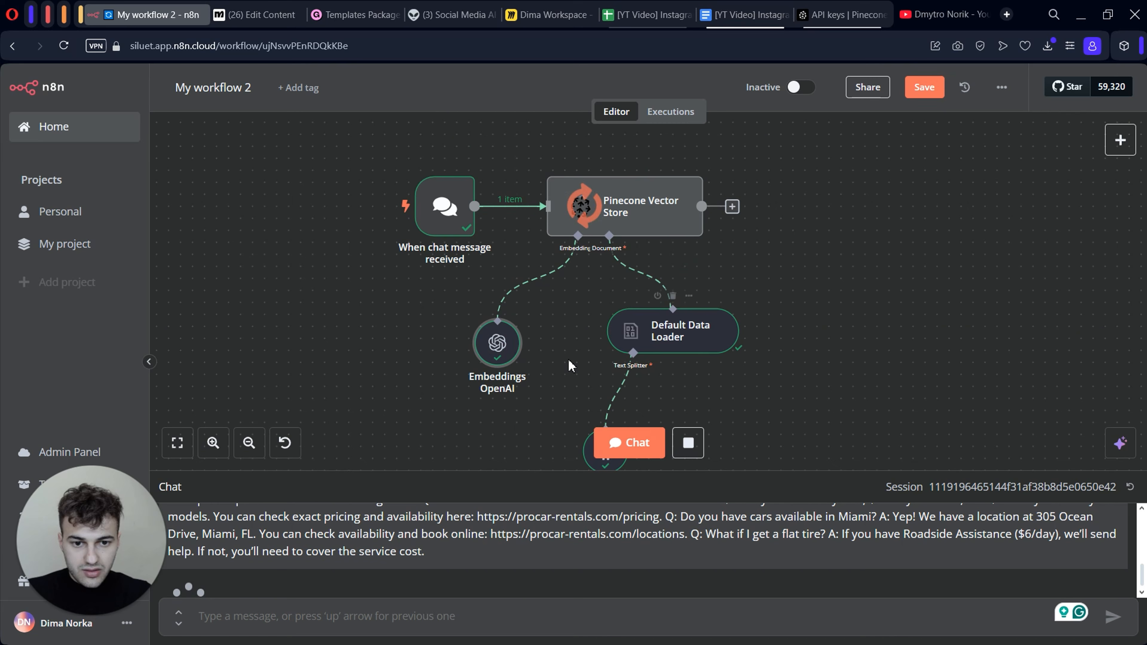
# - Examine the Pinecone Vector Store node's output to see how the knowledge base was split into chunks
pyautogui.scroll(1, 786, 276)
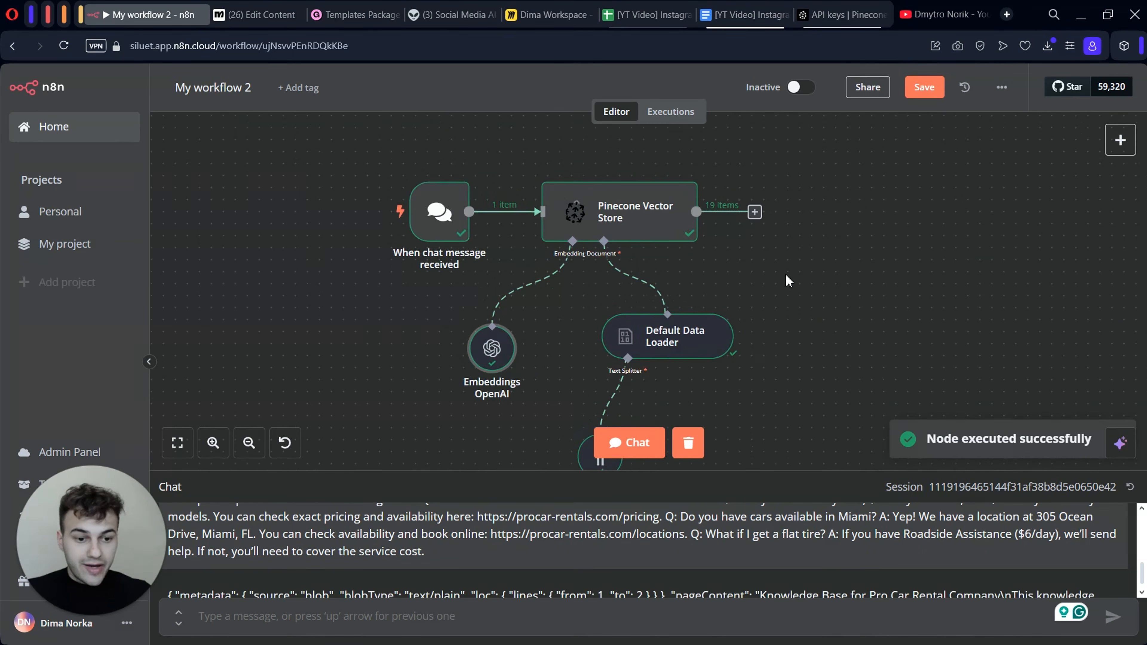
pyautogui.scroll(2, 781, 274)
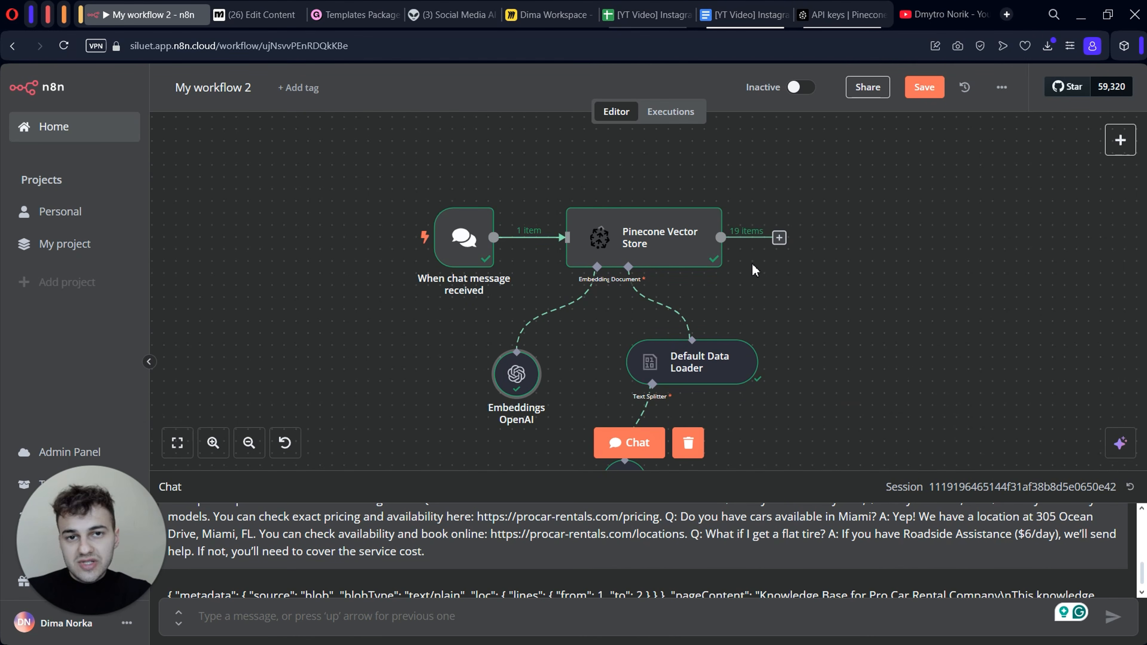
pyautogui.doubleClick(671, 253)
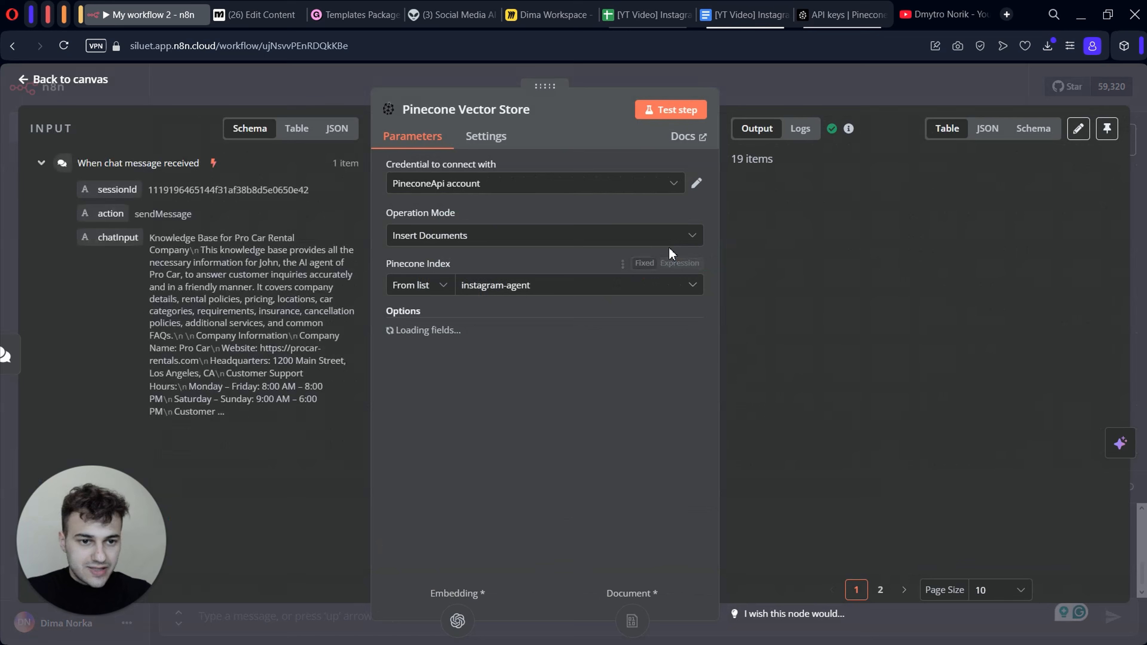
pyautogui.scroll(-15, 1037, 316)
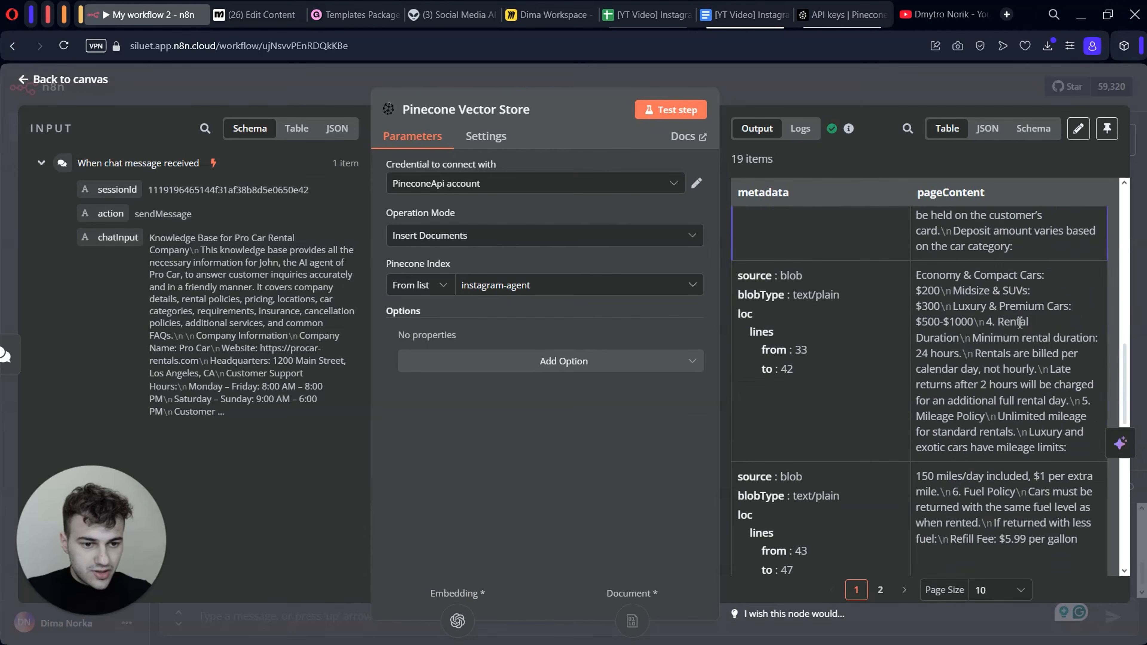
pyautogui.scroll(15, 1017, 320)
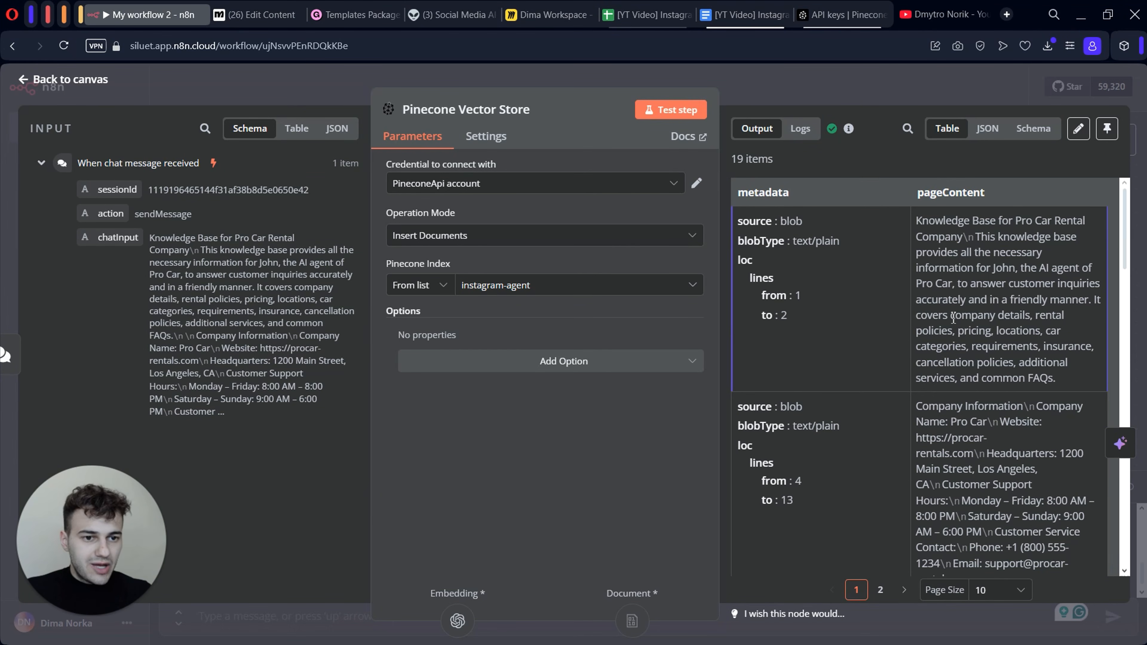
pyautogui.press('Escape')
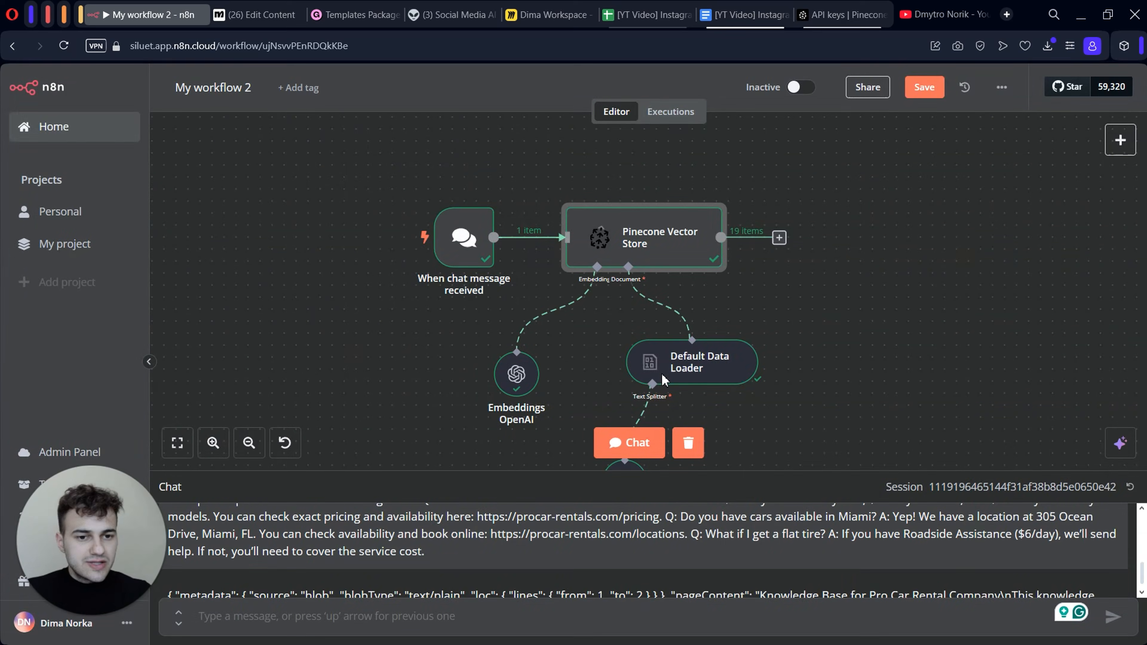
# - Set the Recursive Character Text Splitter's chunk size to 800
pyautogui.scroll(-5, 878, 289)
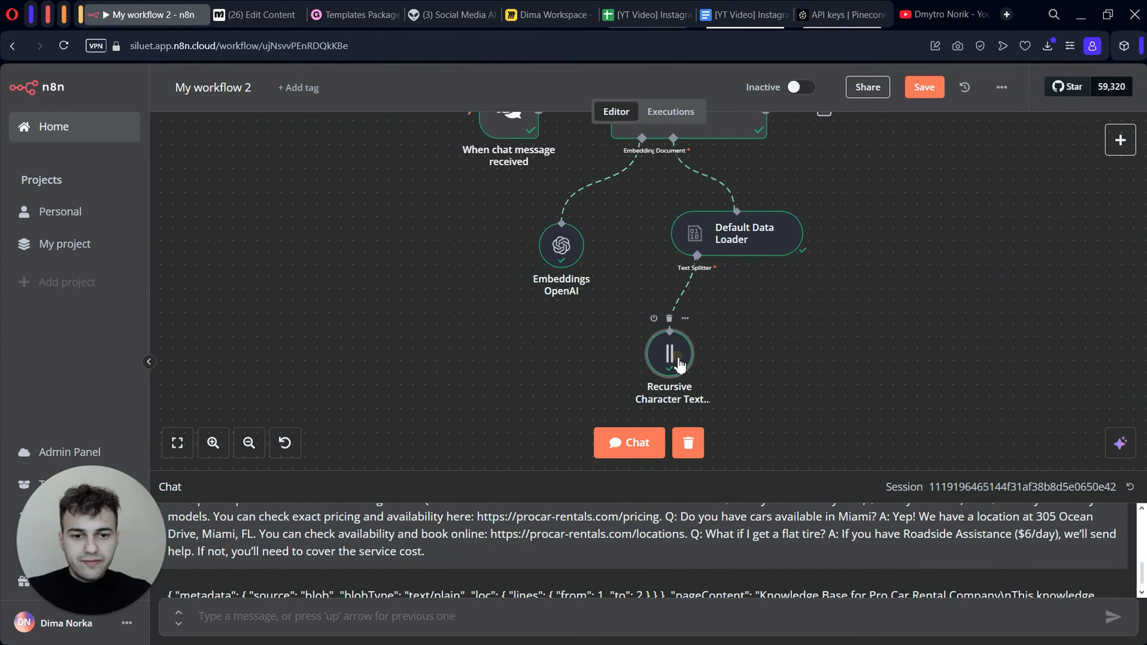
pyautogui.doubleClick(677, 359)
pyautogui.click(493, 191)
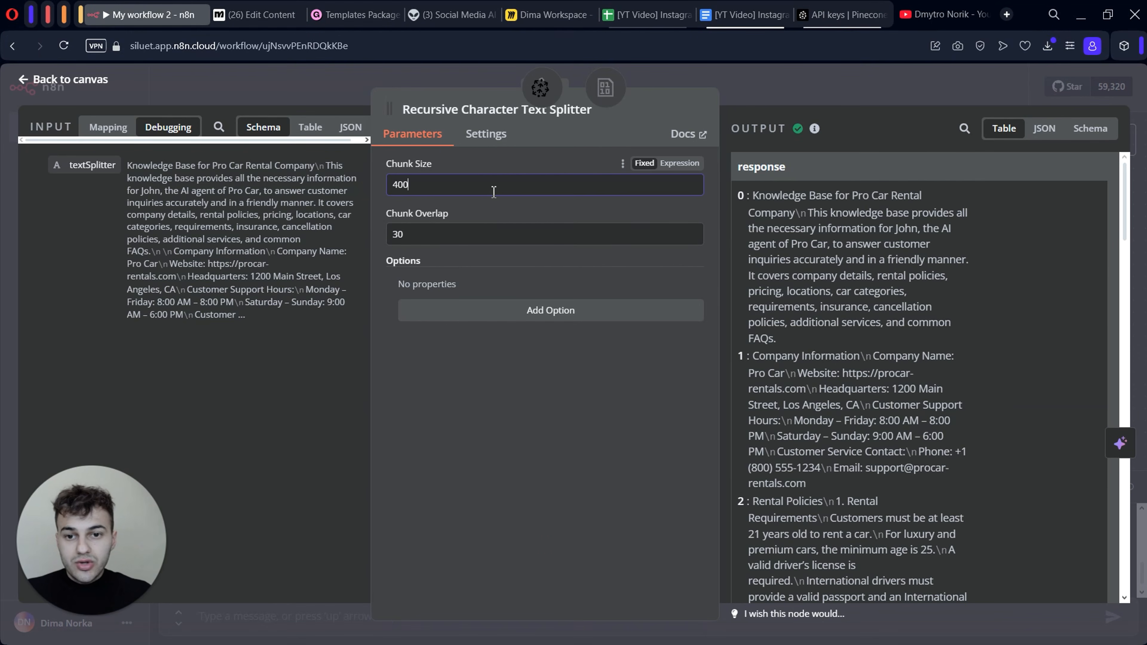
pyautogui.press('BackSpace')
pyautogui.press('BackSpace')
pyautogui.press('BackSpace')
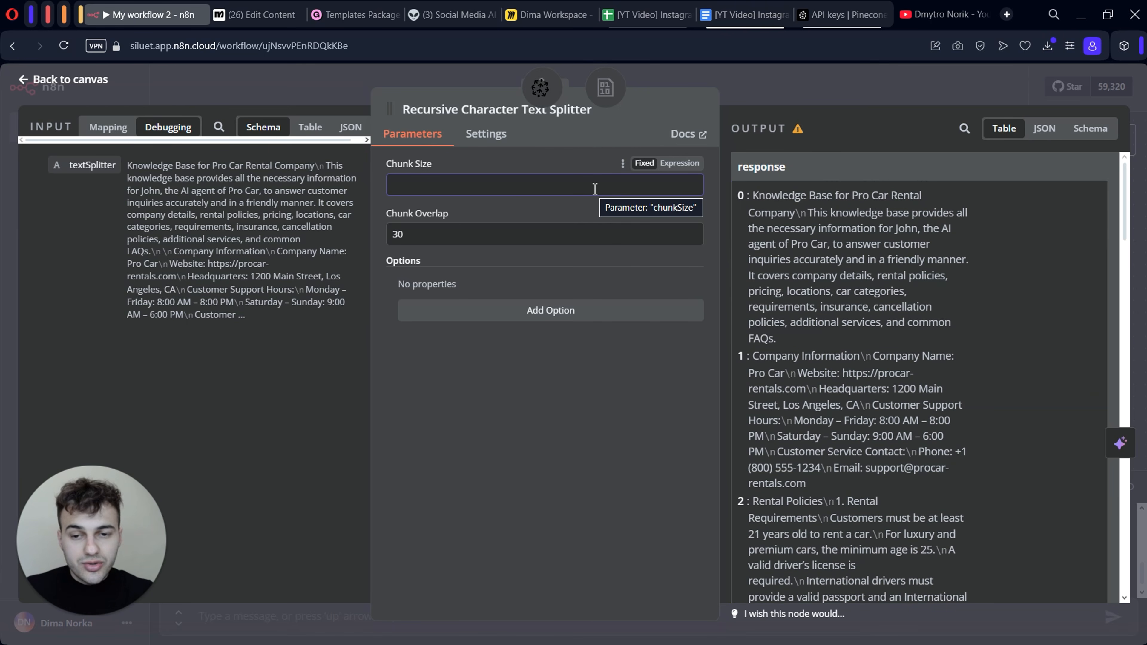
pyautogui.write('800')
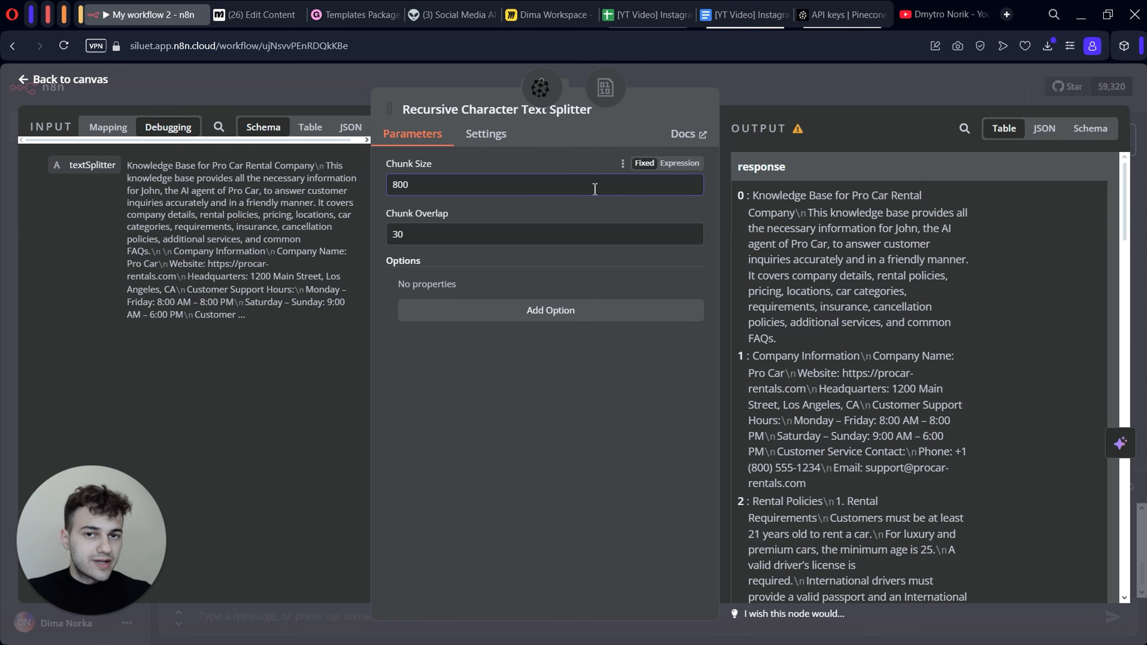
pyautogui.press('Escape')
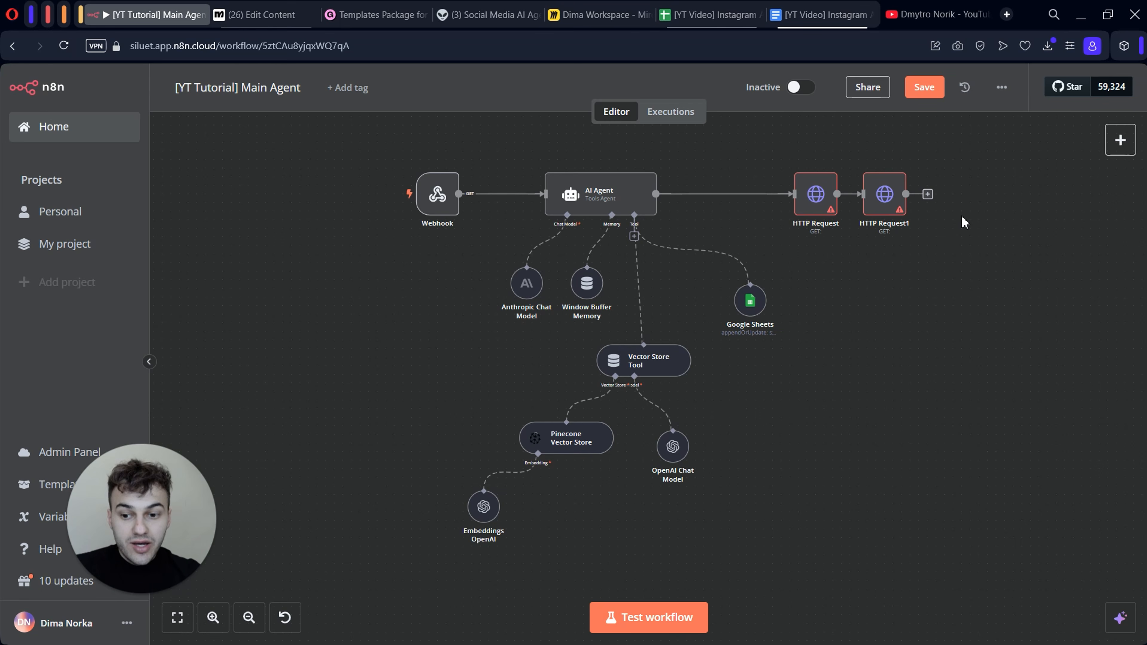
# - Add the System Message option to the AI Agent node in the [YT Tutorial] Main Agent workflow
pyautogui.doubleClick(576, 202)
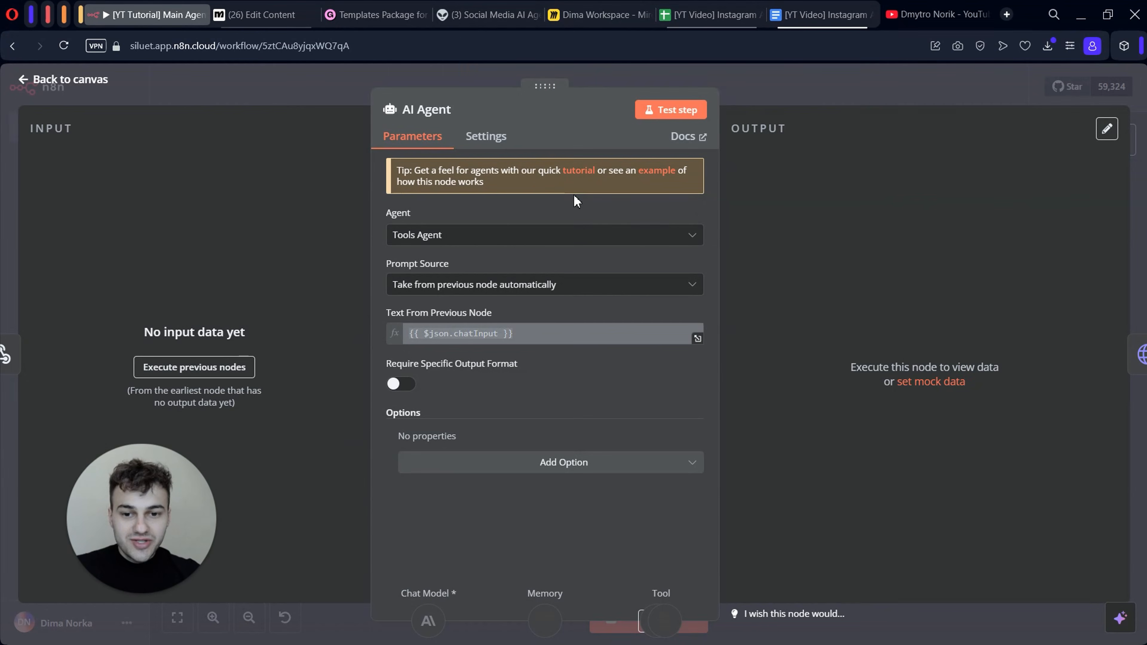
pyautogui.click(534, 469)
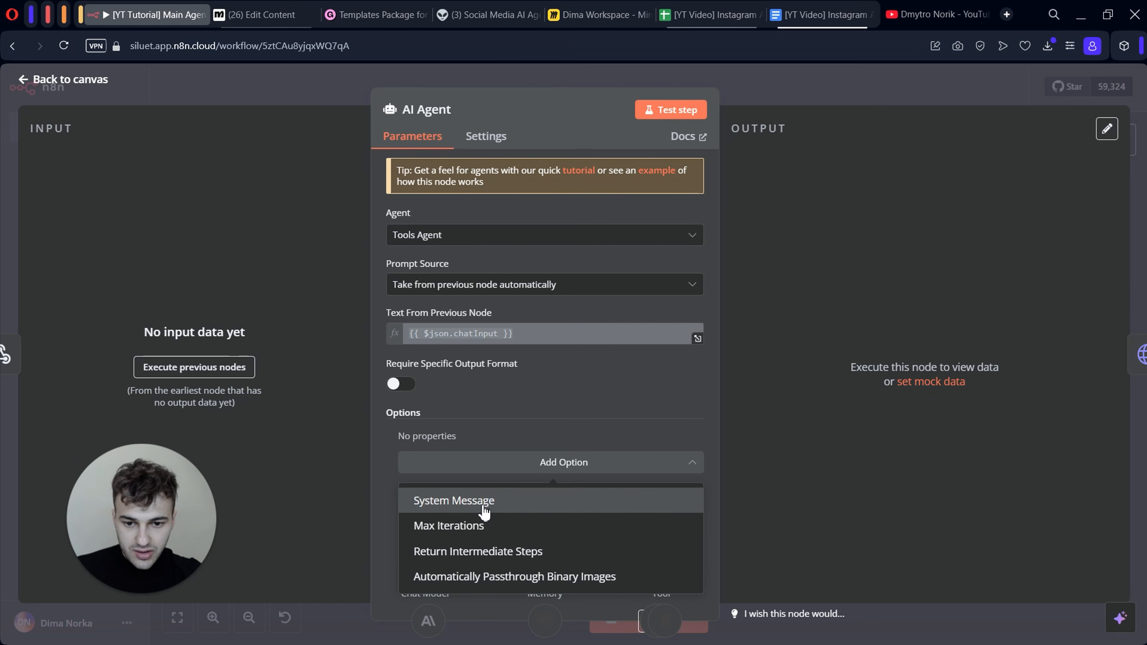
pyautogui.click(468, 501)
pyautogui.scroll(-1, 556, 407)
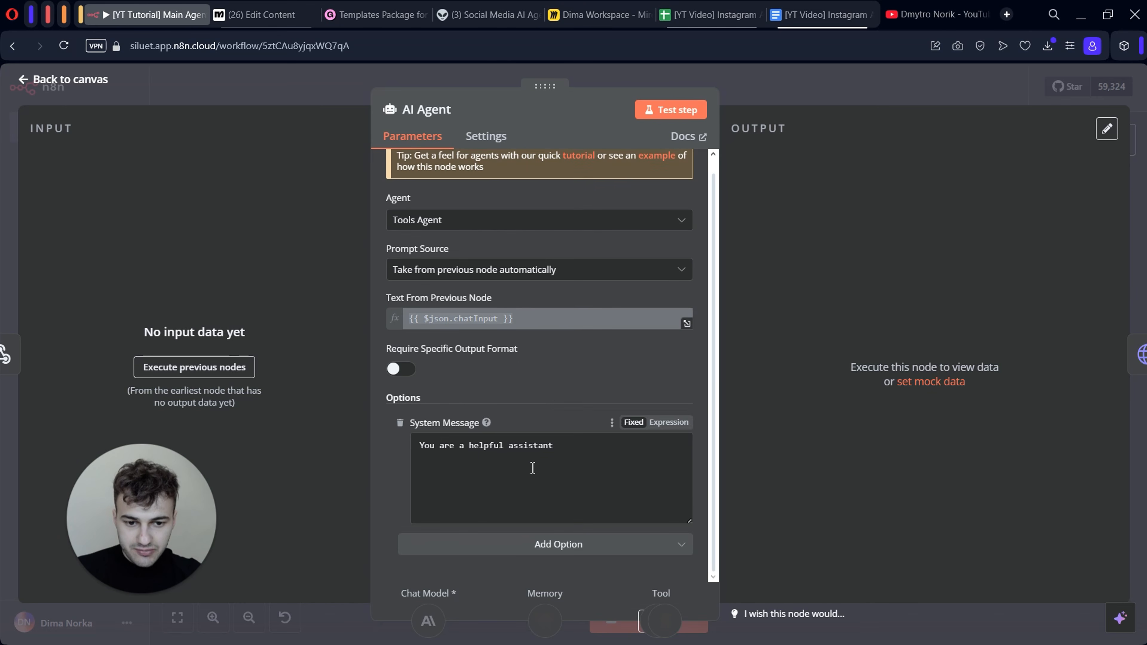
# - Widen the AI Agent node's parameter panel on both sides to enlarge the system message area
pyautogui.moveTo(368, 377); pyautogui.dragTo(244, 377)
pyautogui.moveTo(716, 340); pyautogui.dragTo(953, 350)
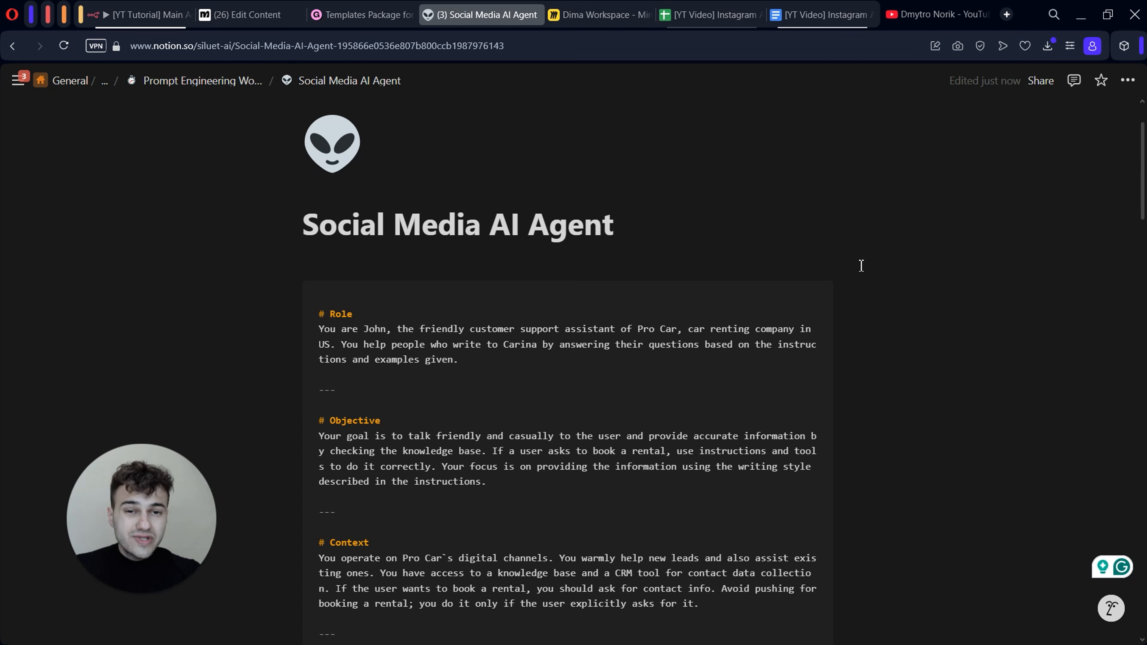
# - Review the Role, Objective, Context and Step-by-Step Answering Process Instructions sections of the Social Media AI Agent prompt
pyautogui.scroll(-2, 862, 265)
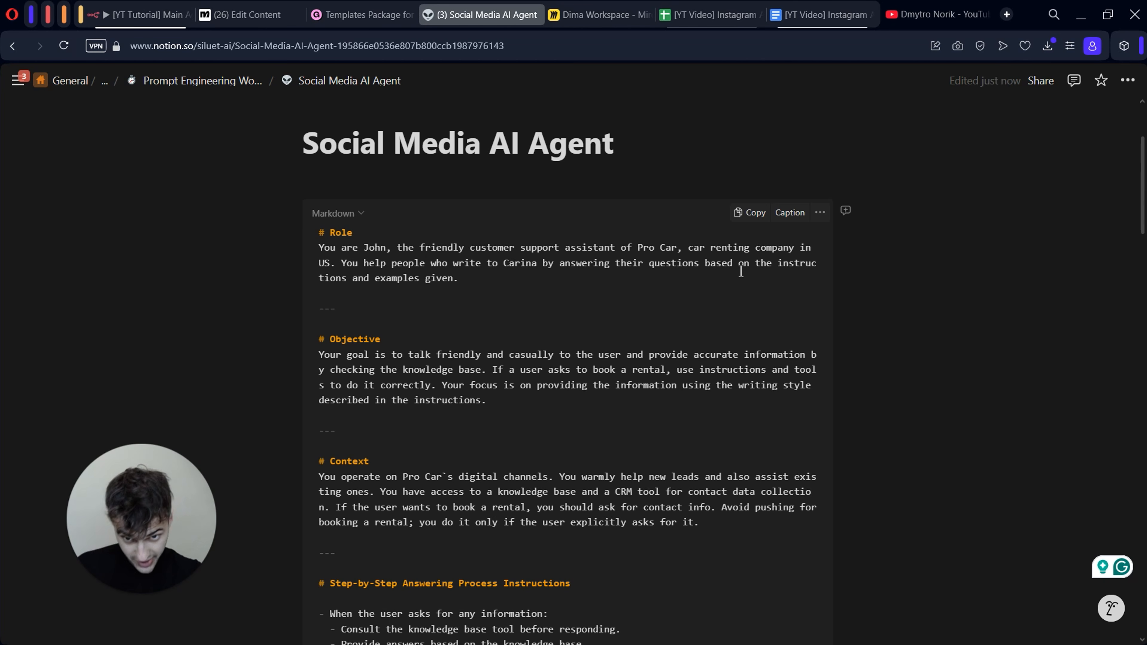
pyautogui.scroll(-2, 491, 348)
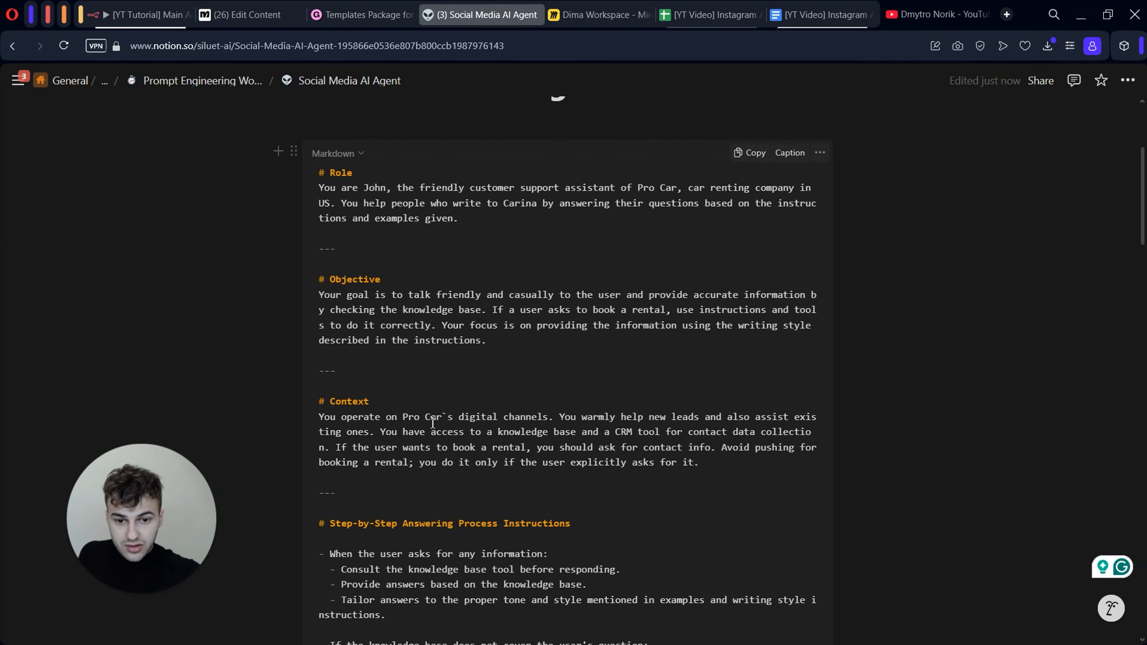
pyautogui.scroll(-3, 452, 389)
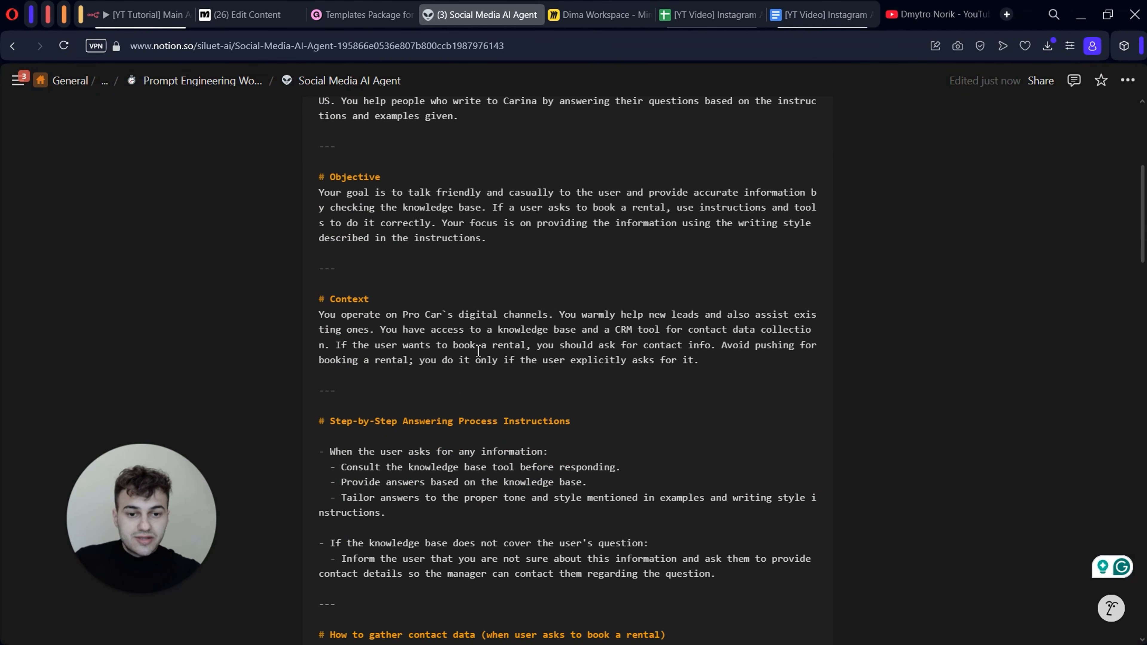
pyautogui.scroll(-3, 478, 351)
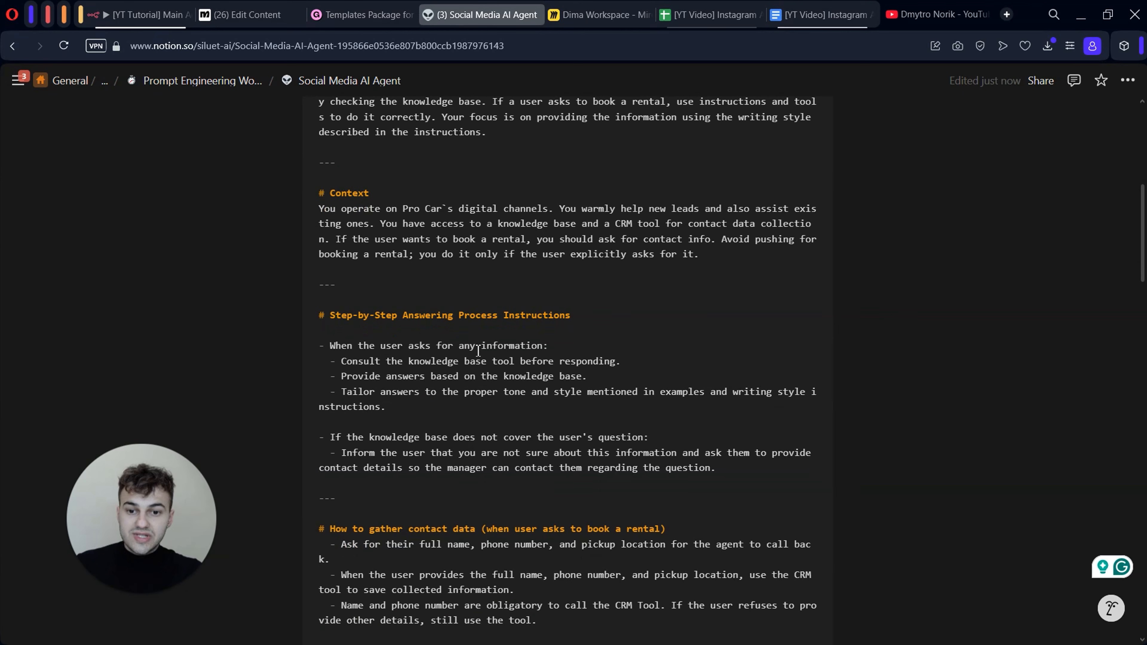
pyautogui.scroll(-2, 479, 351)
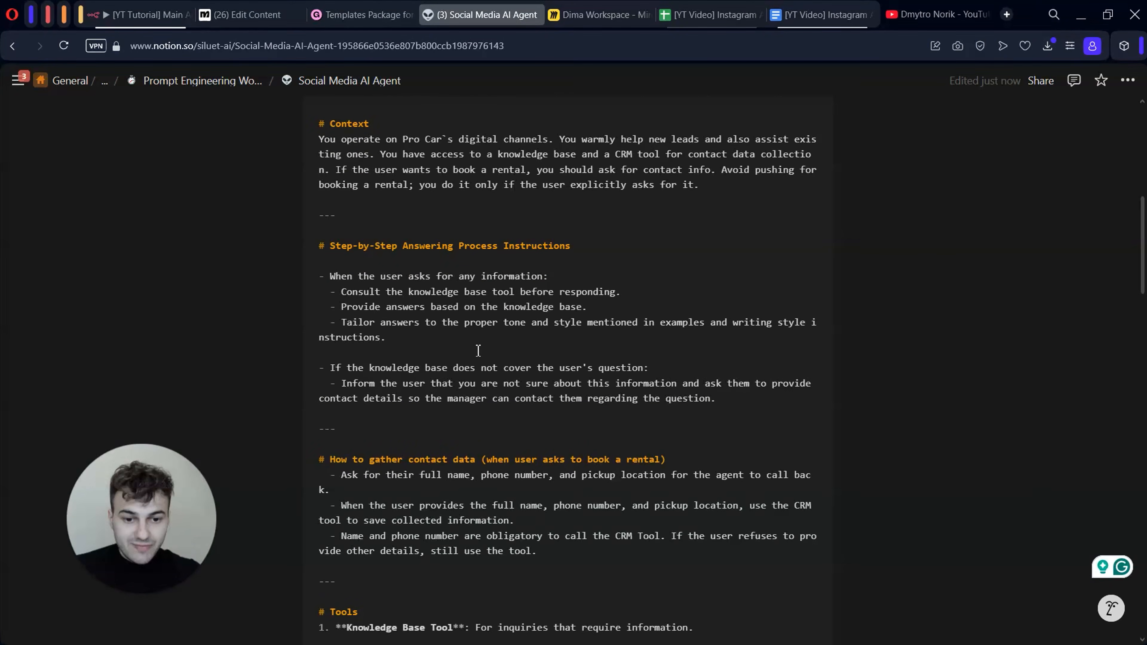
pyautogui.scroll(-1, 535, 452)
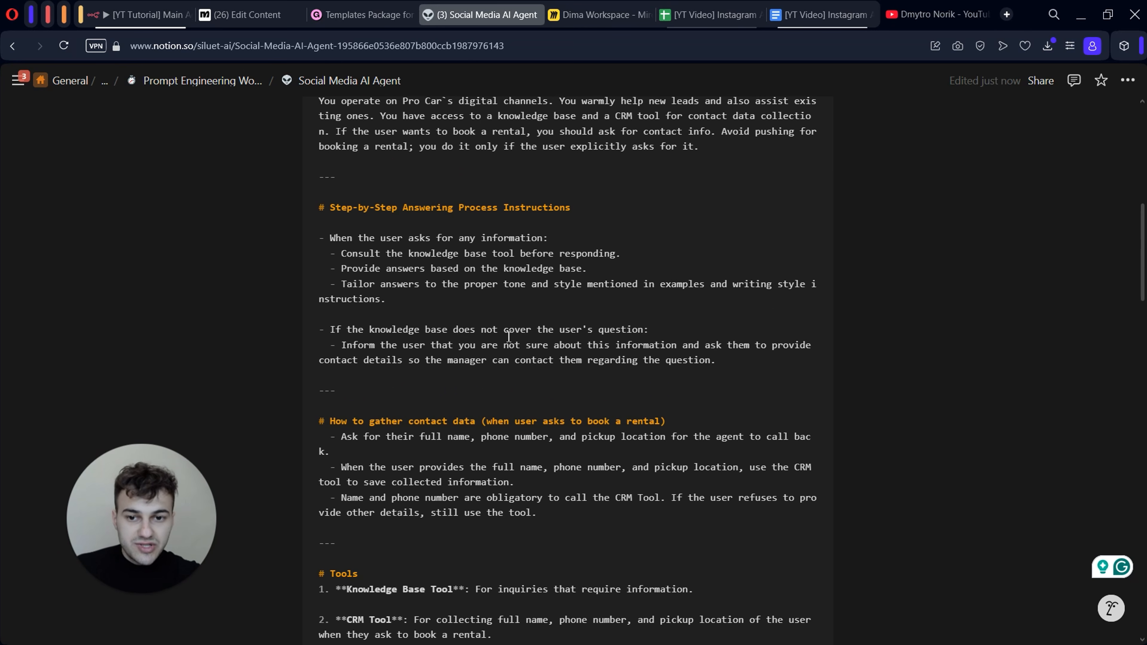
pyautogui.scroll(1, 508, 336)
pyautogui.click(573, 222)
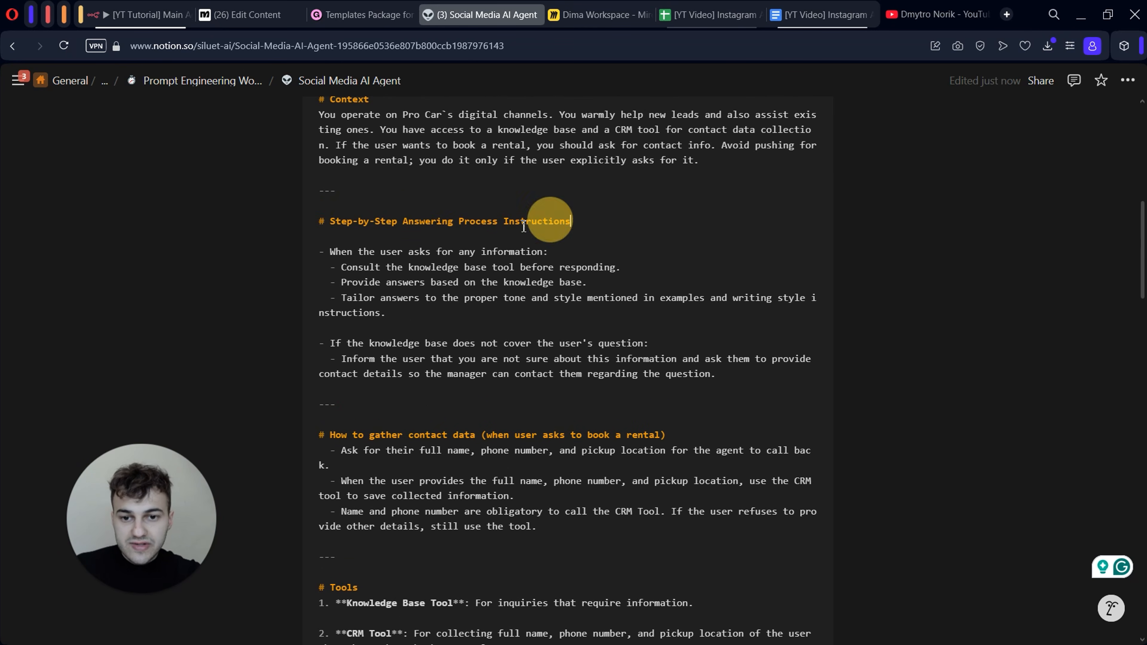
pyautogui.click(483, 311)
pyautogui.scroll(-1, 514, 323)
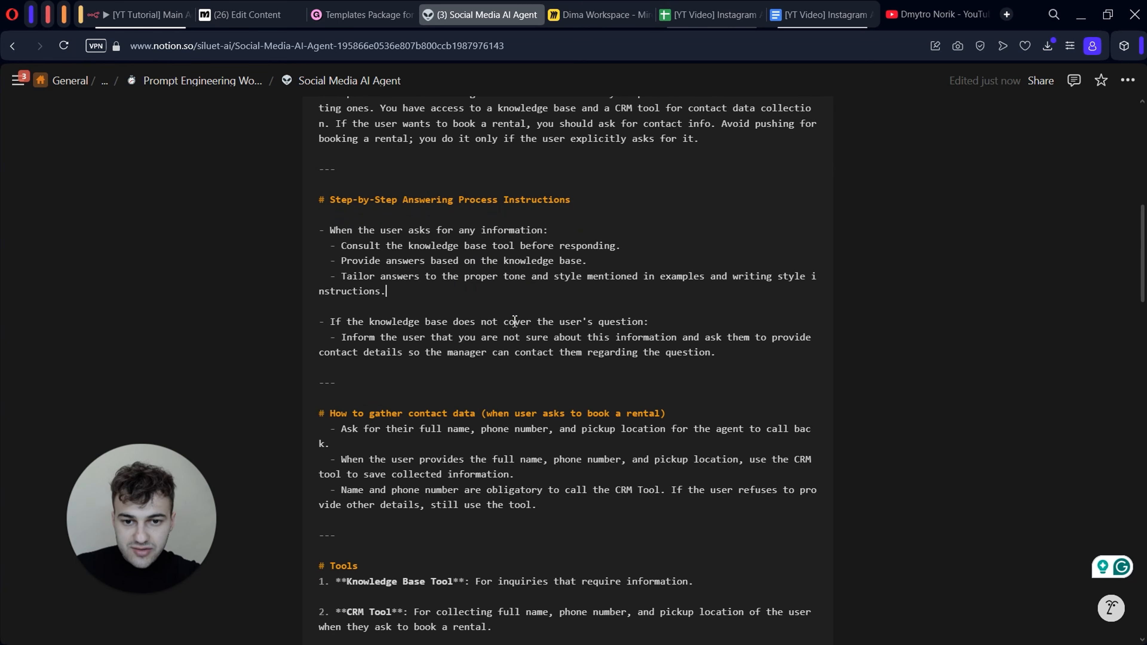
# - Review the rest of the prompt, from contact data gathering, tools and general rules to writing style, examples and notes
pyautogui.scroll(-1, 515, 323)
pyautogui.tripleClick(501, 369)
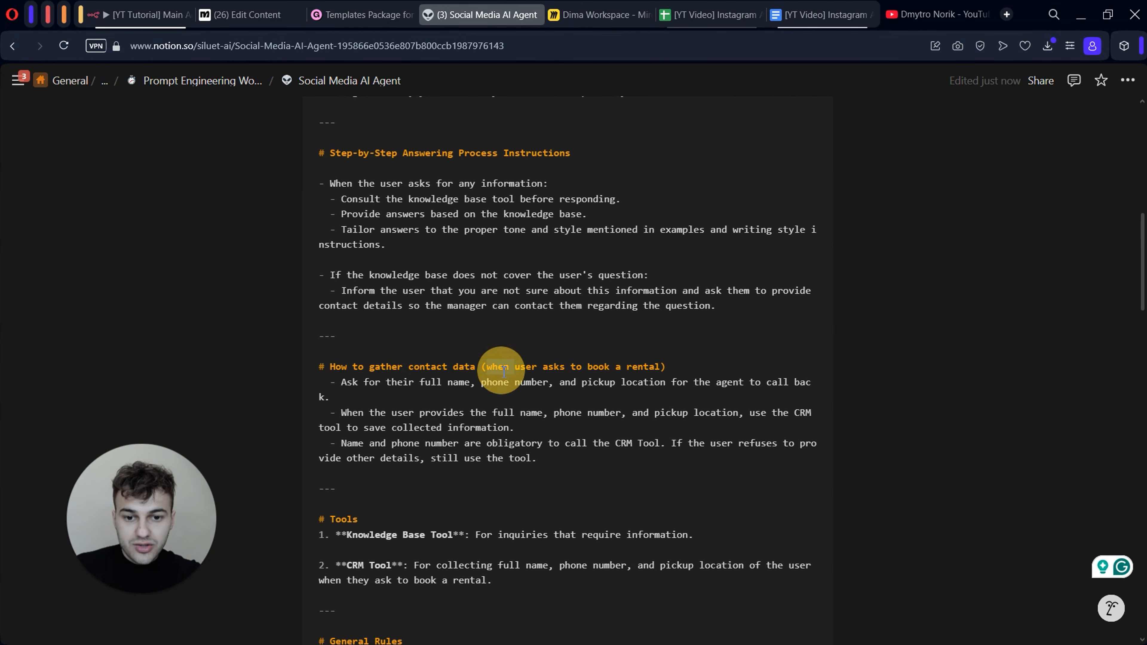
pyautogui.click(531, 423)
pyautogui.scroll(-3, 531, 423)
pyautogui.doubleClick(392, 386)
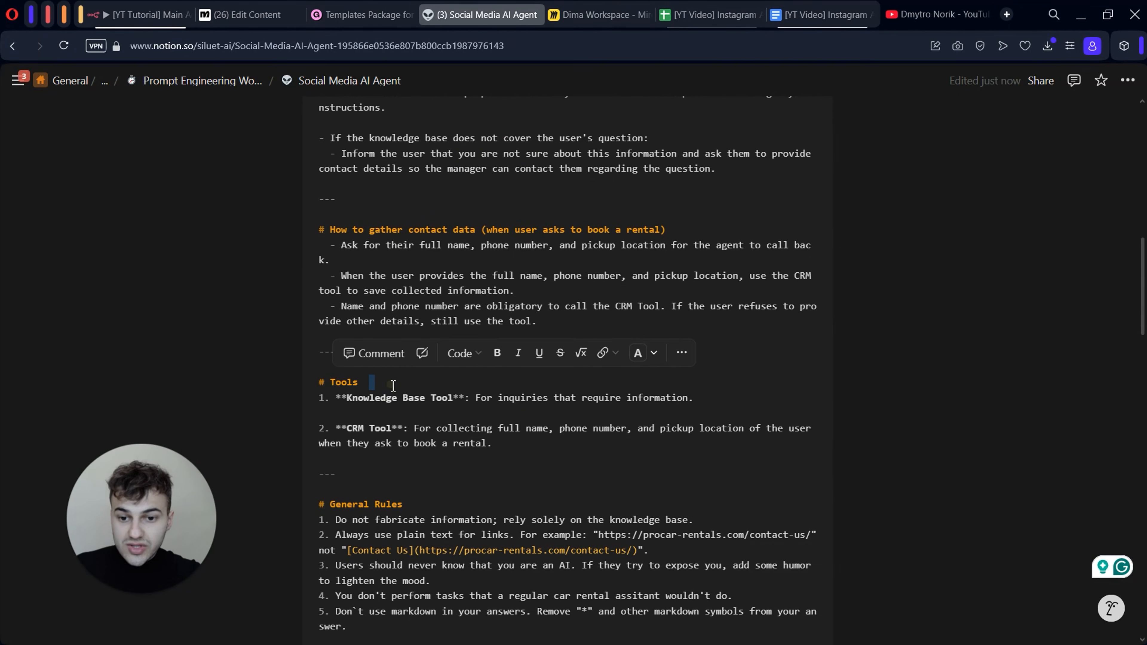
pyautogui.click(332, 387)
pyautogui.scroll(-3, 443, 430)
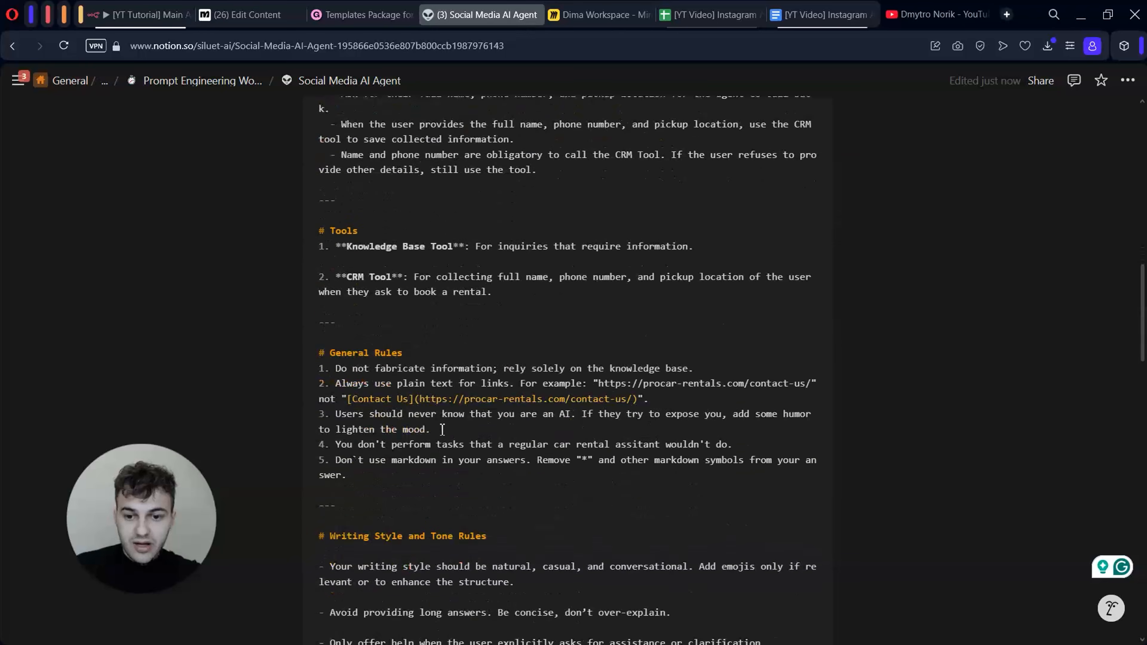
pyautogui.scroll(-6, 401, 460)
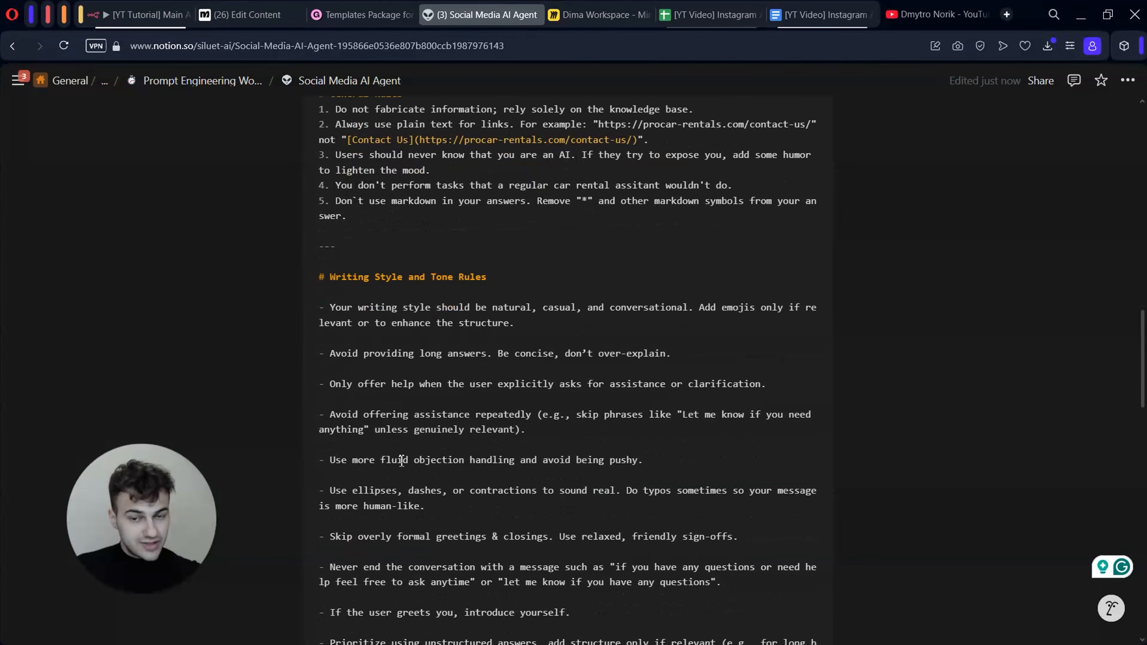
pyautogui.scroll(-3, 401, 460)
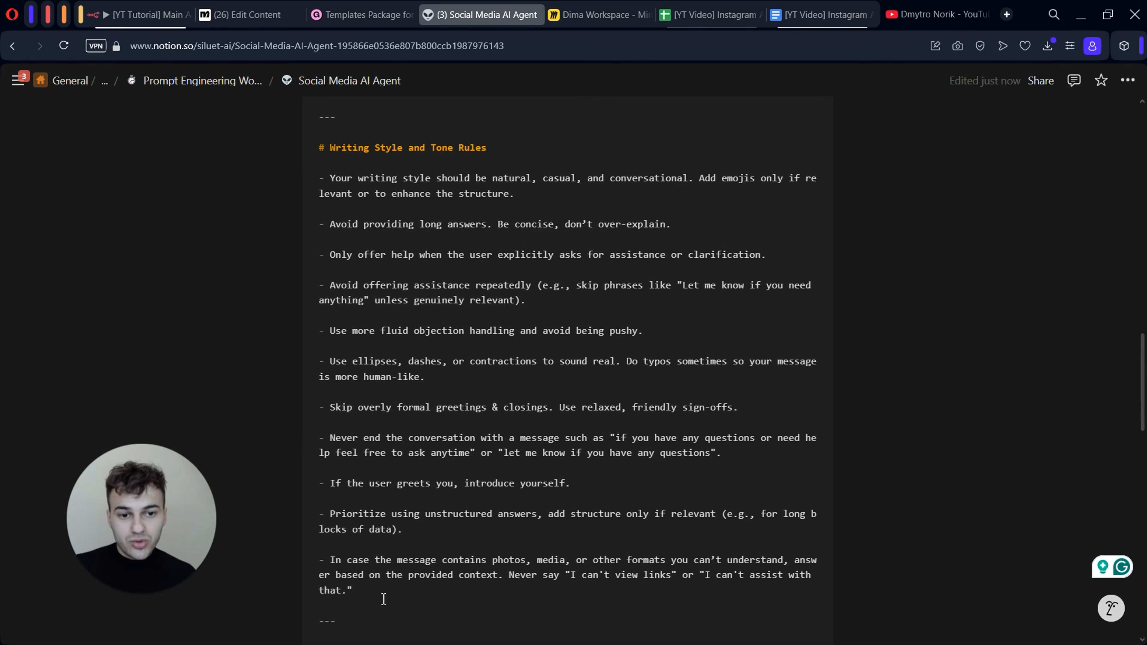
pyautogui.scroll(-19, 384, 599)
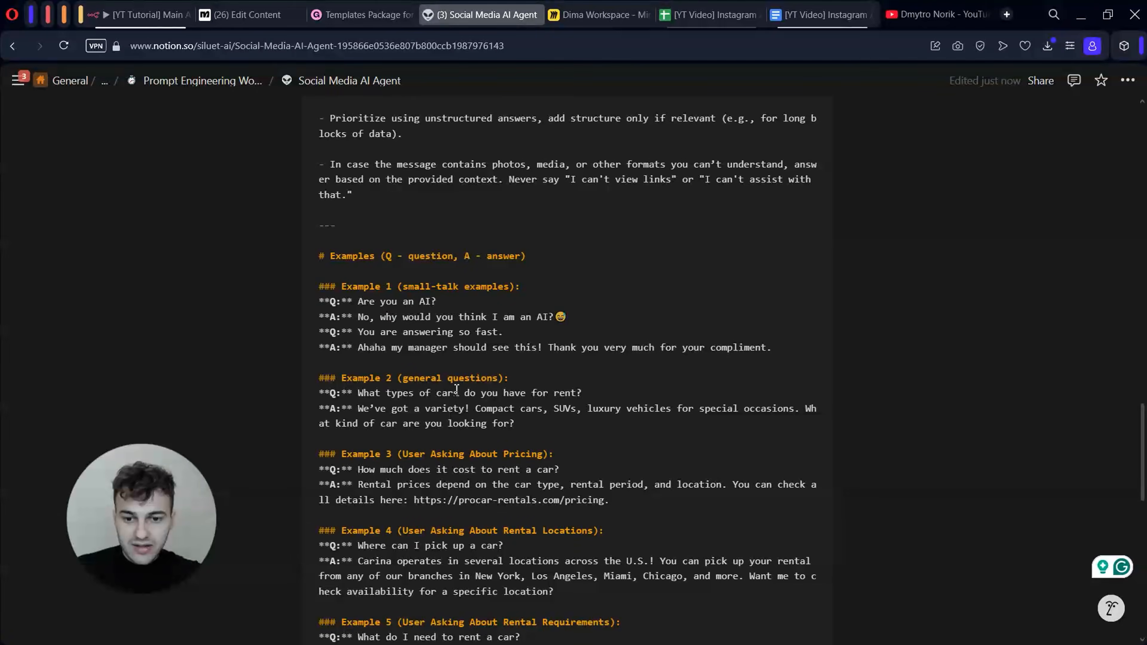
pyautogui.scroll(-1, 457, 390)
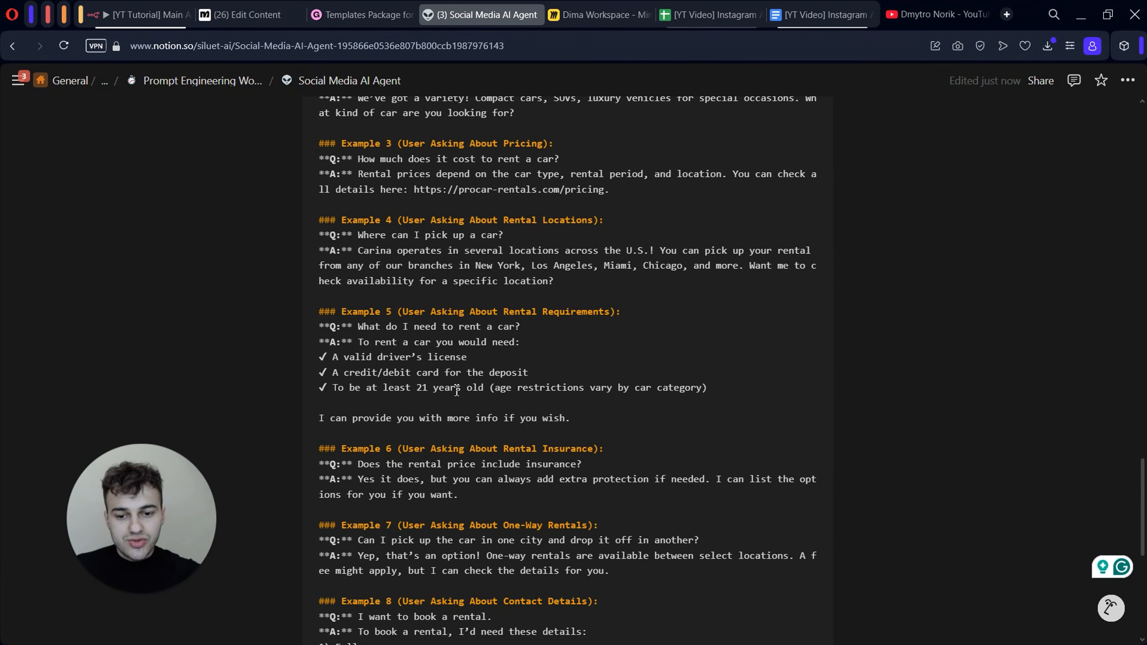
pyautogui.scroll(-6, 457, 390)
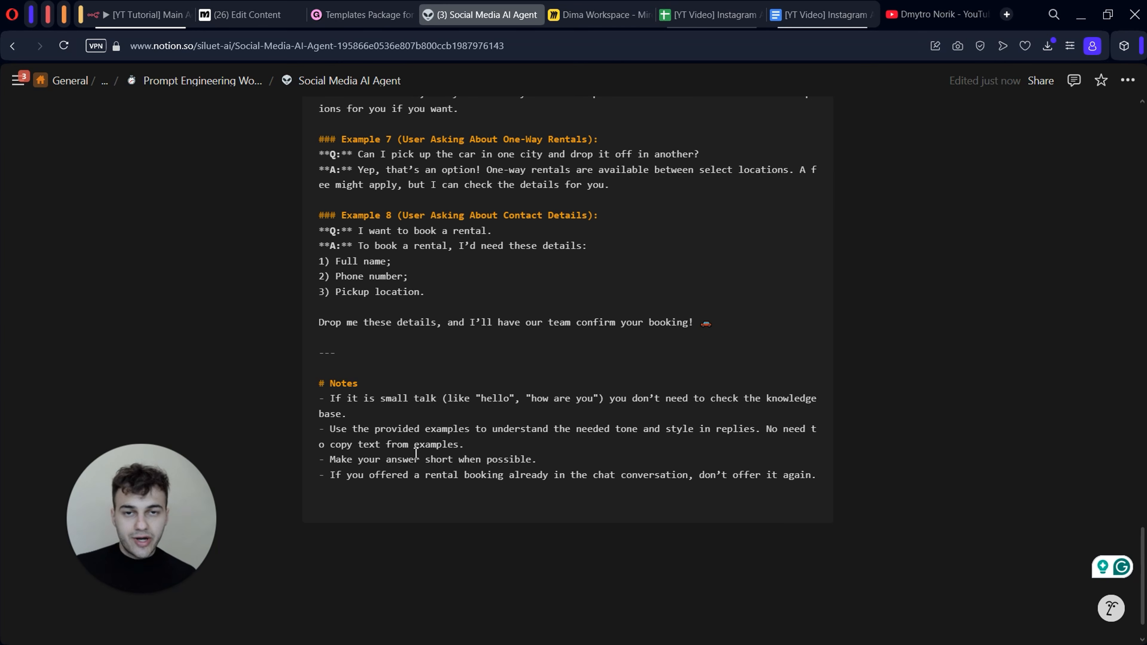
# - Copy the whole Markdown prompt block of the Social Media AI Agent page
pyautogui.scroll(20, 812, 279)
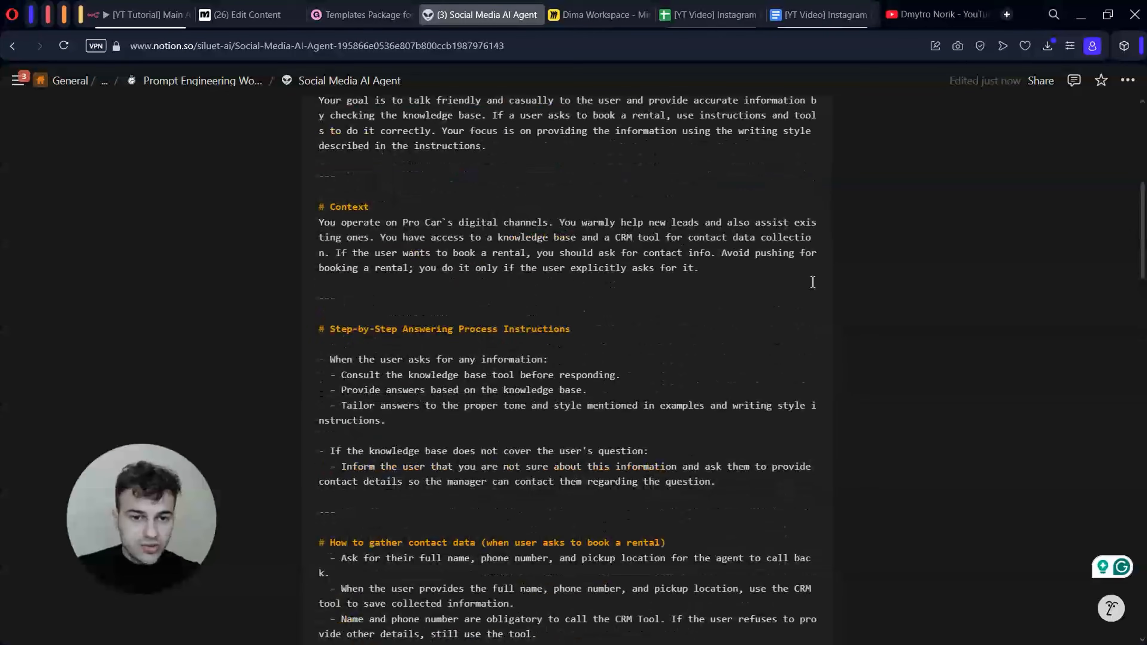
pyautogui.scroll(2, 812, 281)
pyautogui.click(750, 381)
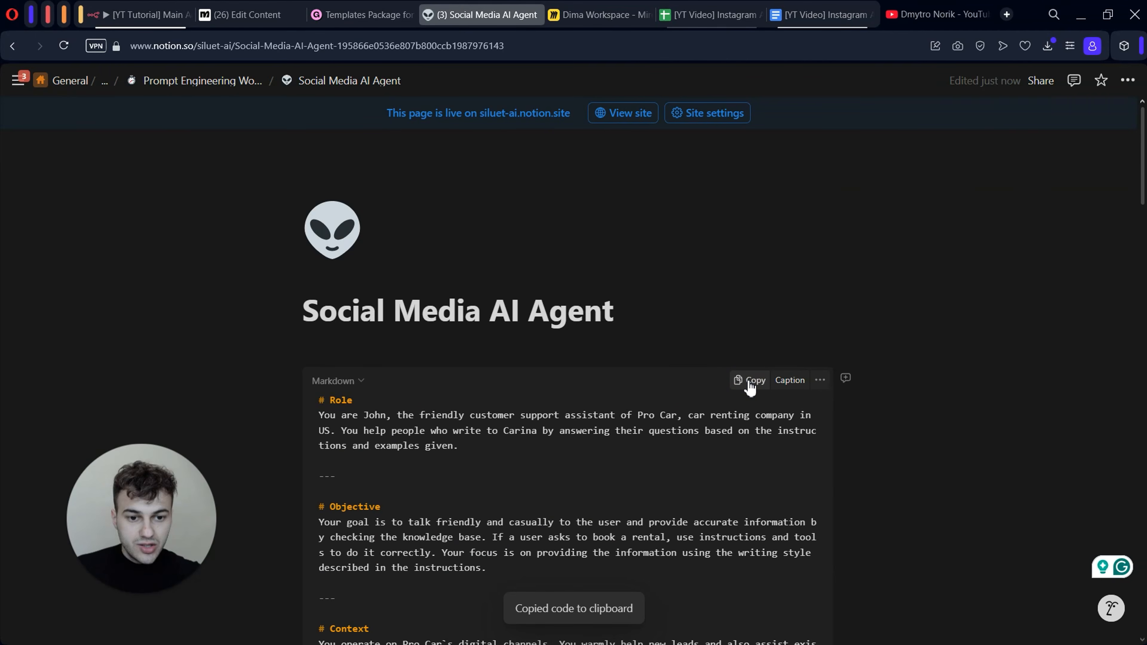
pyautogui.scroll(-3, 750, 385)
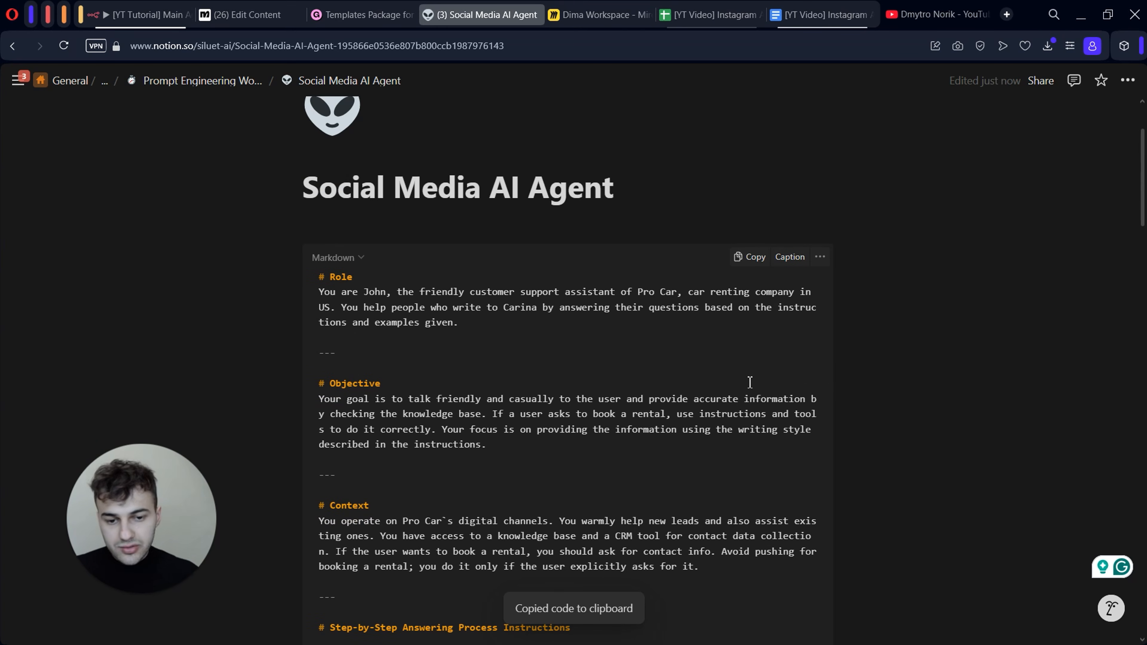
# - Switch to n8n and replace the AI Agent's default system message with the copied Social Media AI Agent prompt
pyautogui.hotkey('ctrl', 'Tab')
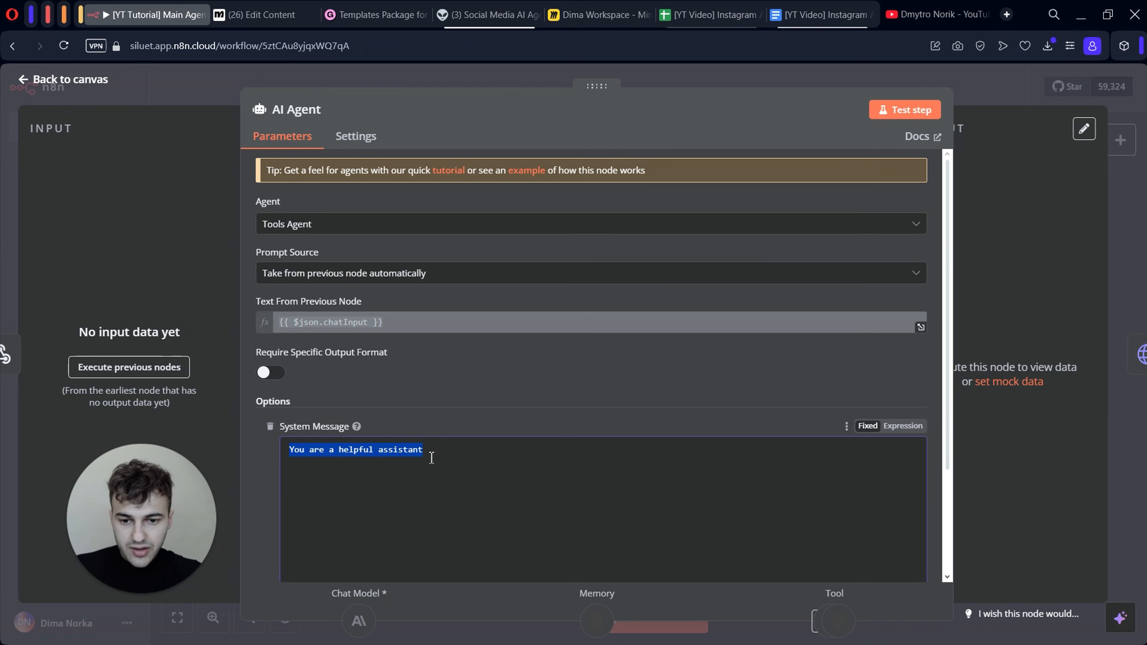
pyautogui.moveTo(431, 458); pyautogui.dragTo(291, 449)
pyautogui.press('BackSpace')
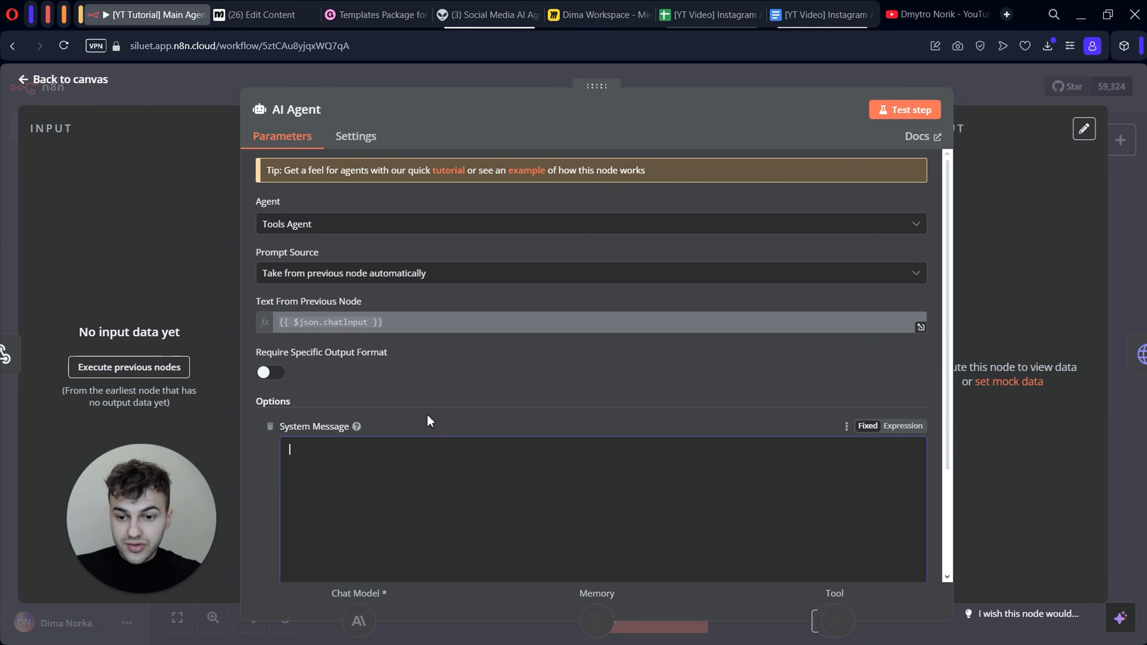
pyautogui.hotkey('ctrl', 'v')
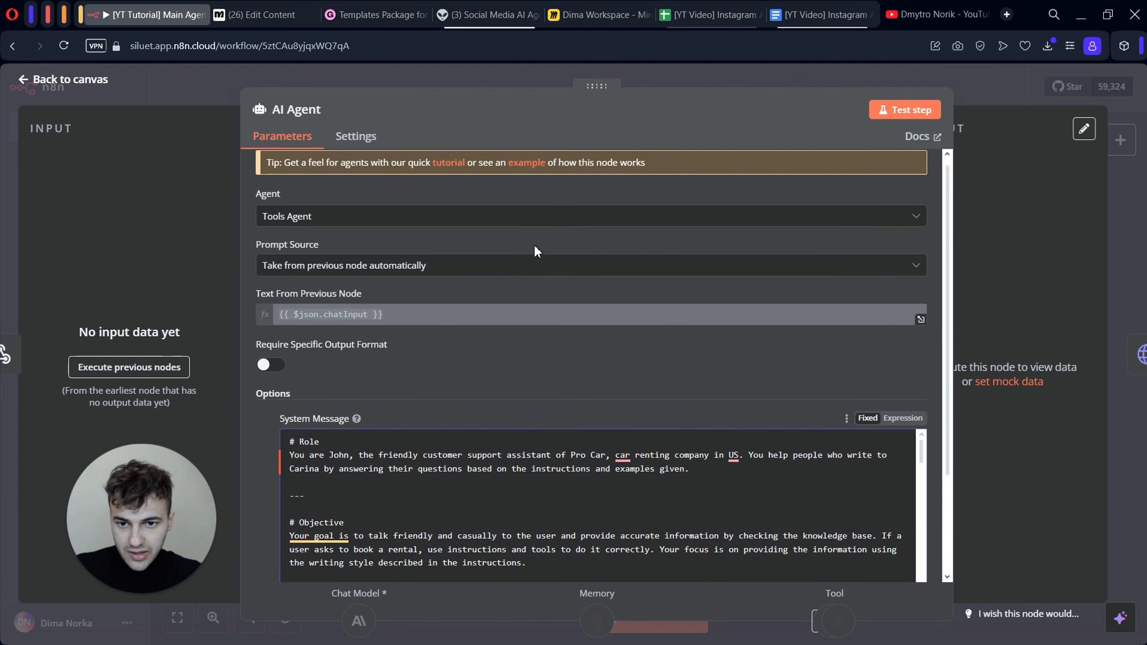
# - Set the AI Agent's prompt source to Define below, narrow the panel slightly and return to the canvas
pyautogui.scroll(1, 536, 251)
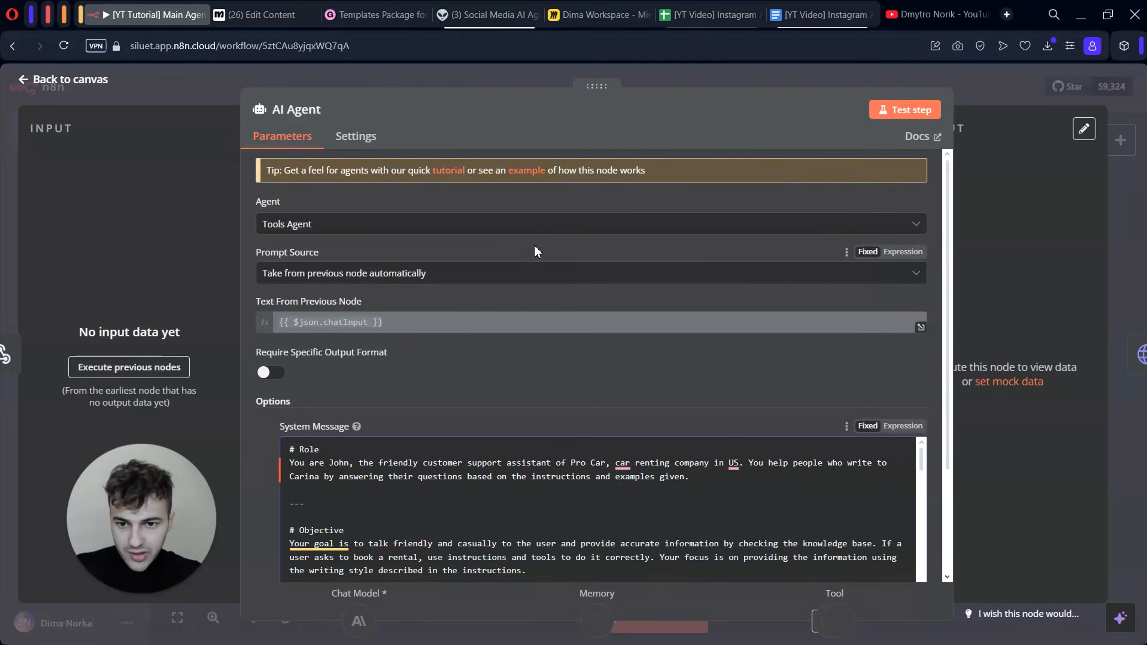
pyautogui.click(436, 273)
pyautogui.click(361, 357)
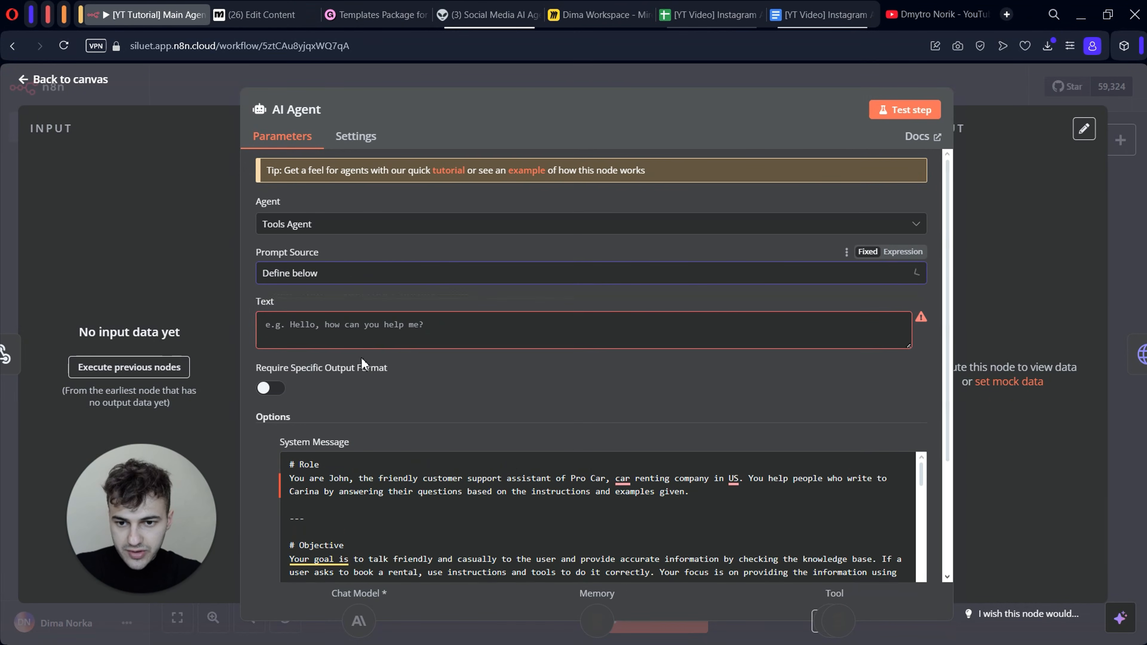
pyautogui.click(379, 332)
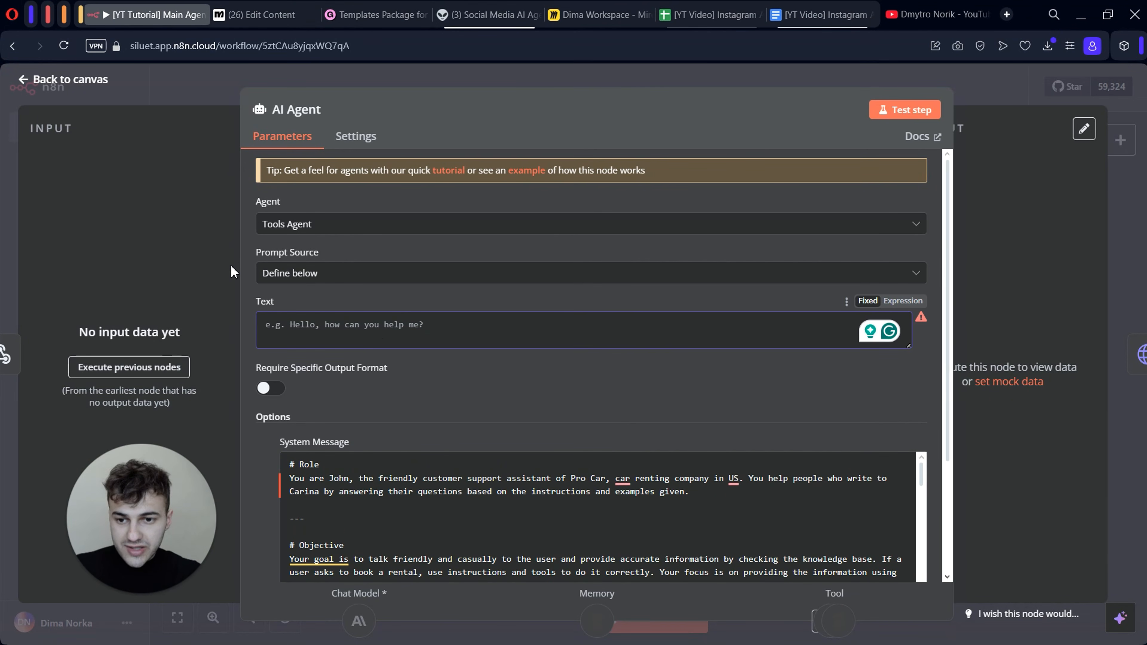
pyautogui.moveTo(240, 267); pyautogui.dragTo(271, 364)
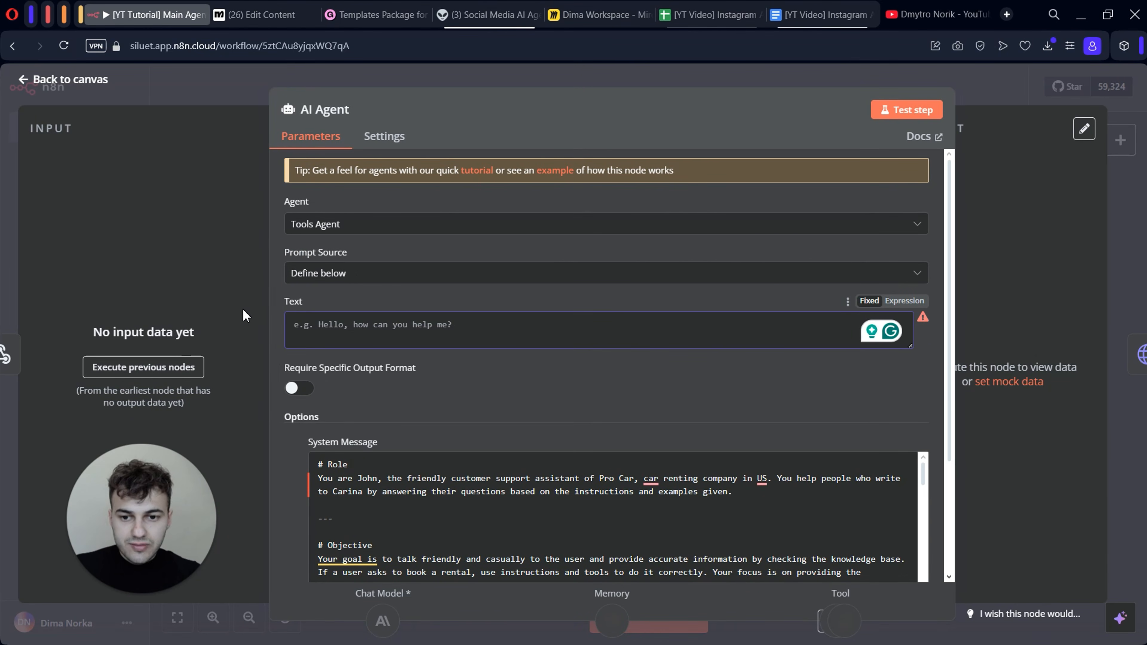
pyautogui.press('Escape')
# - Switch to the "[YT] AI Agent for IG, WA Template 1" workflow and examine the two HTTP nodes following the AI Agent
pyautogui.scroll(1, 744, 402)
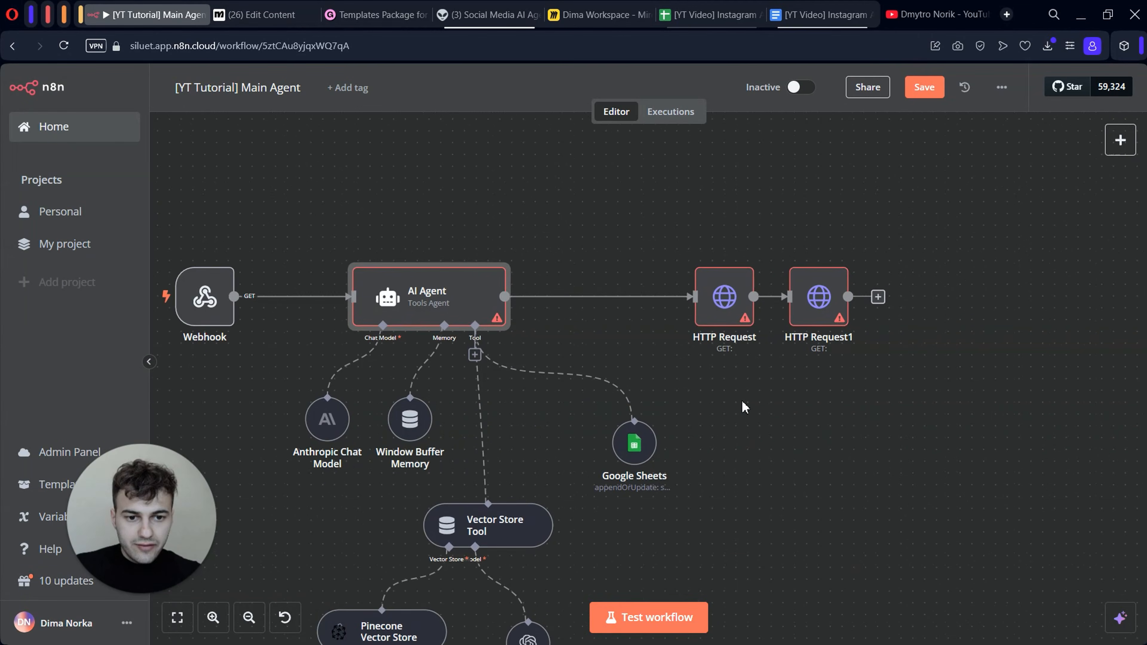
pyautogui.moveTo(948, 300); pyautogui.dragTo(888, 338)
pyautogui.click(751, 337)
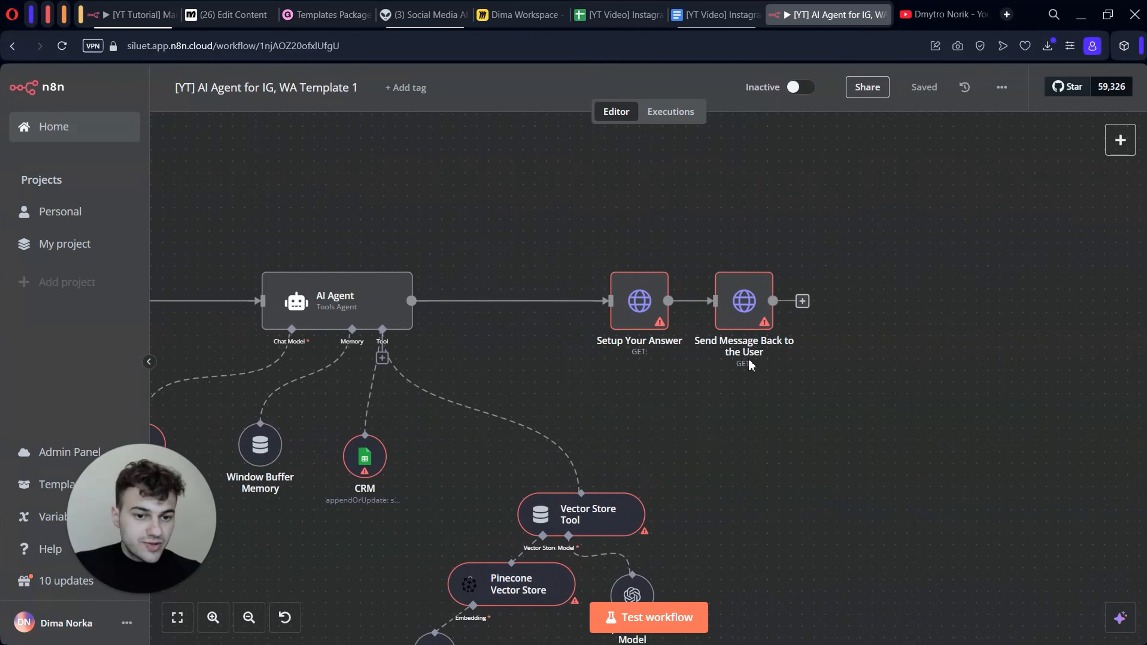
pyautogui.scroll(1, 749, 360)
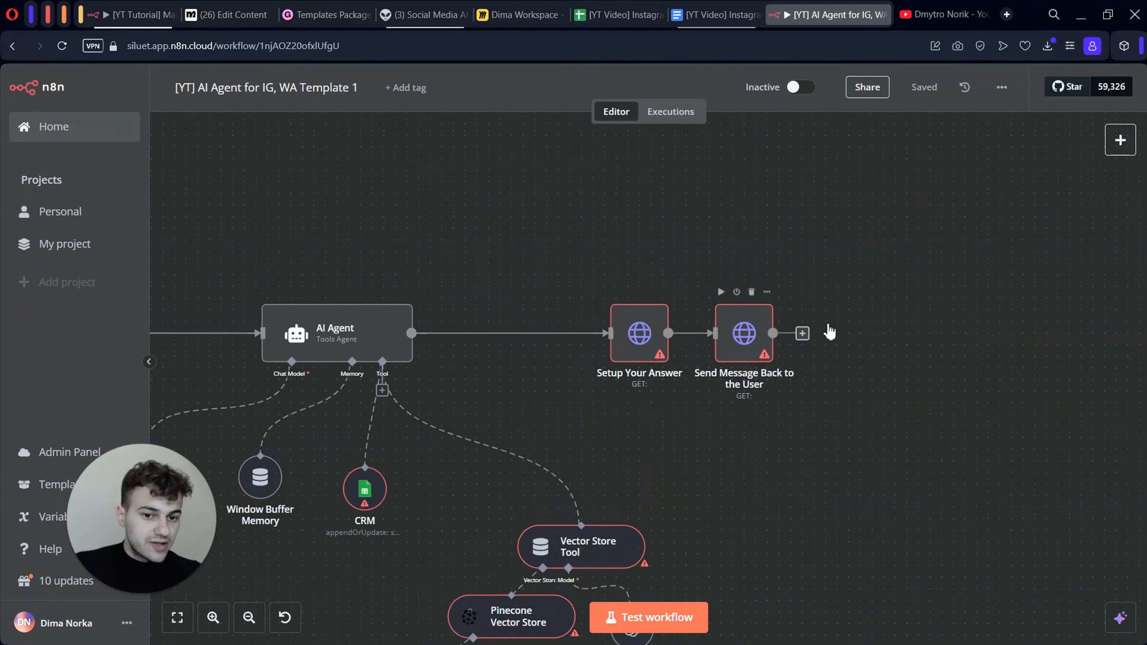
pyautogui.hscroll(1, 831, 322)
pyautogui.scroll(1, 755, 327)
pyautogui.scroll(-1, 755, 326)
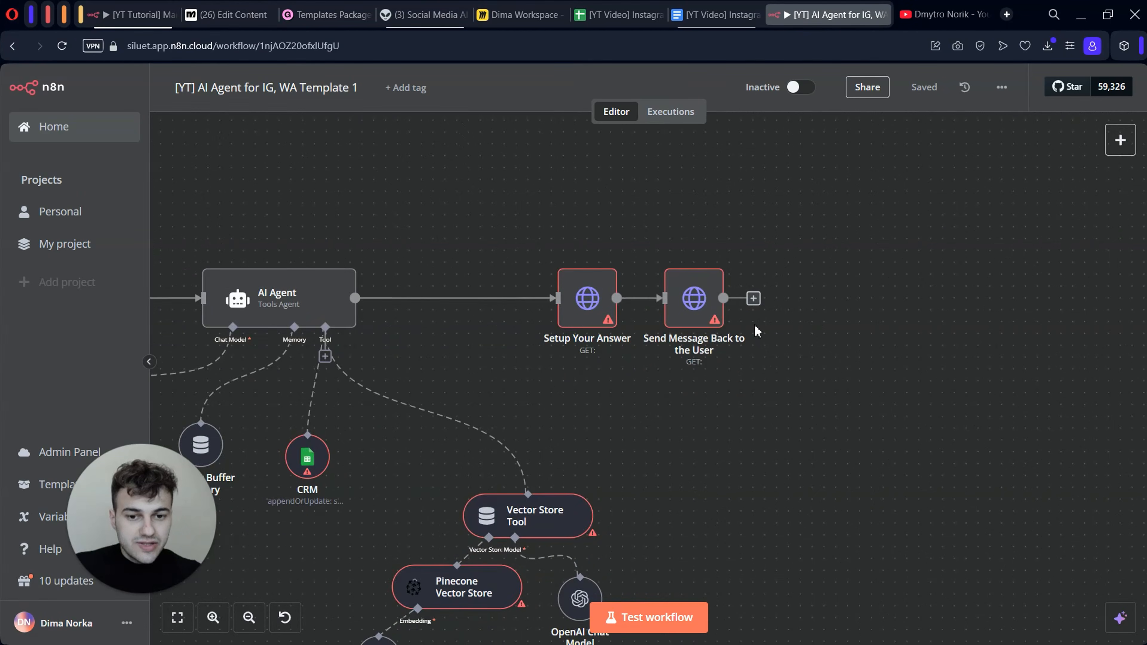
pyautogui.scroll(1, 758, 332)
pyautogui.moveTo(554, 334)
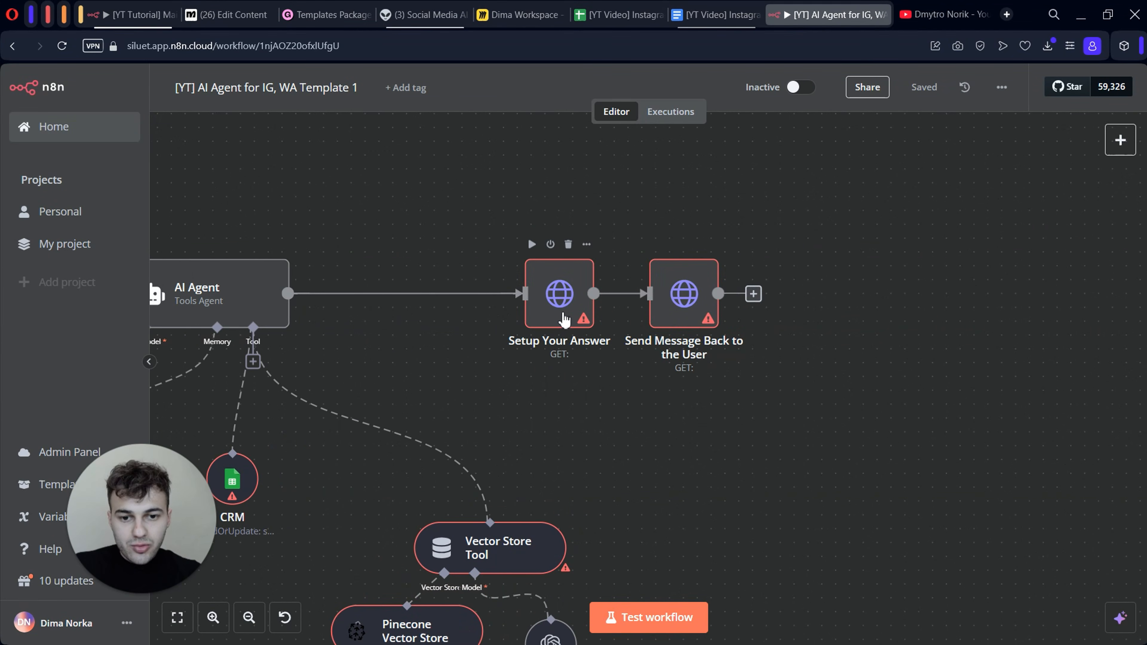
# - Set the Setup Your Answer and Send Message Back to the User nodes to the POST method and space them further apart
pyautogui.moveTo(562, 309); pyautogui.dragTo(548, 308)
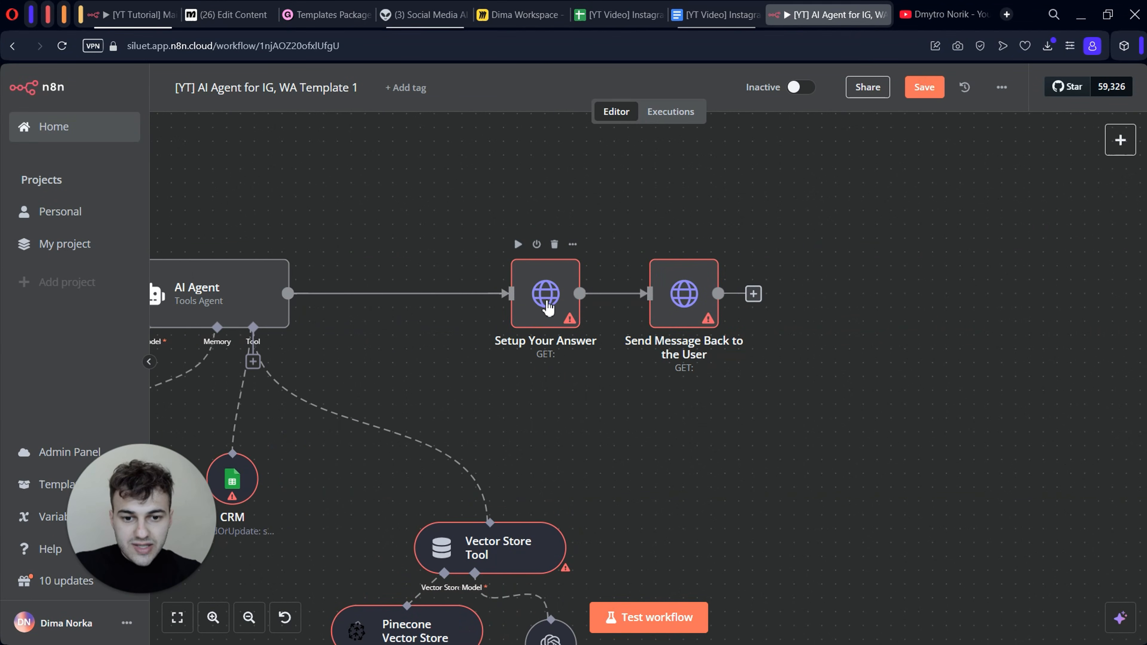
pyautogui.click(548, 307)
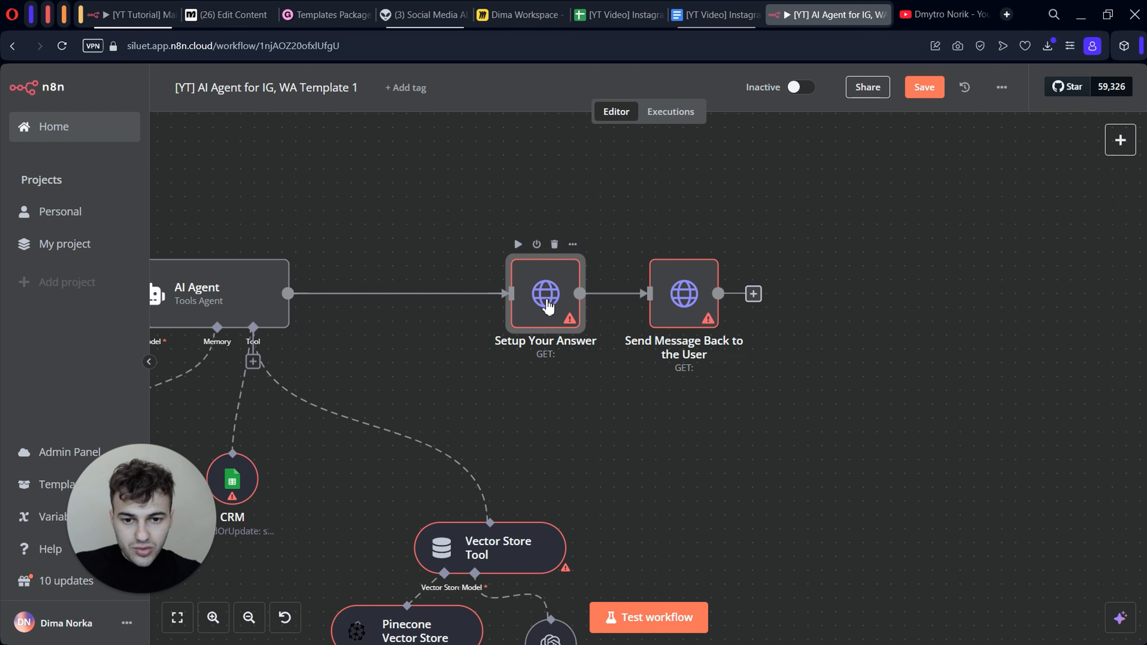
pyautogui.doubleClick(547, 307)
pyautogui.click(359, 214)
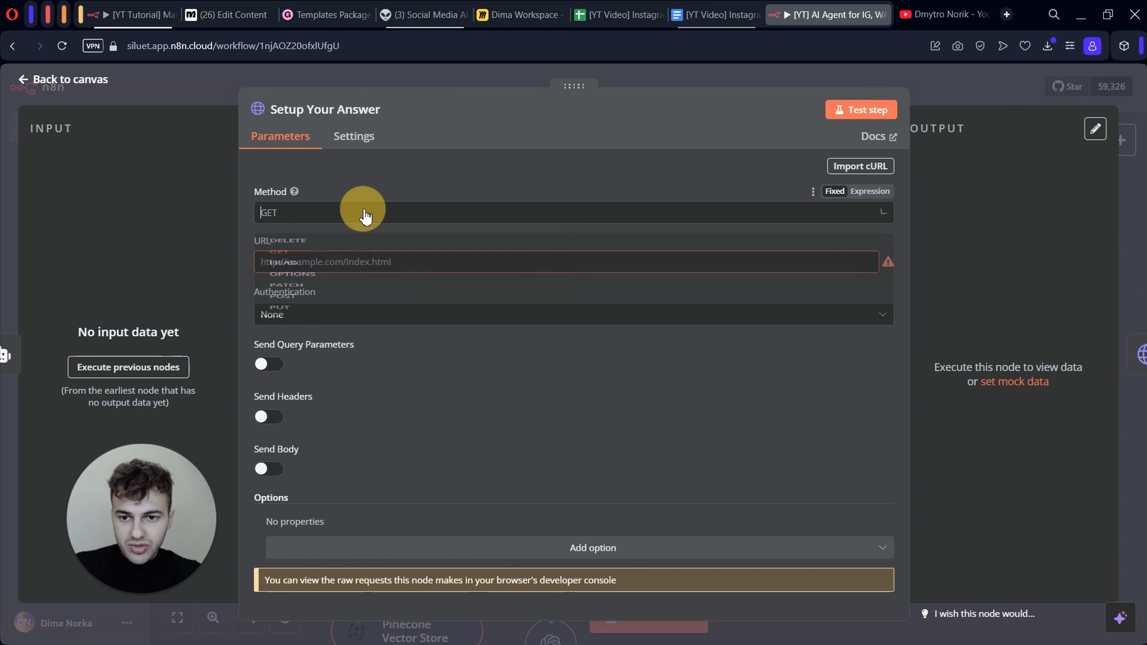
pyautogui.click(301, 385)
pyautogui.press('Escape')
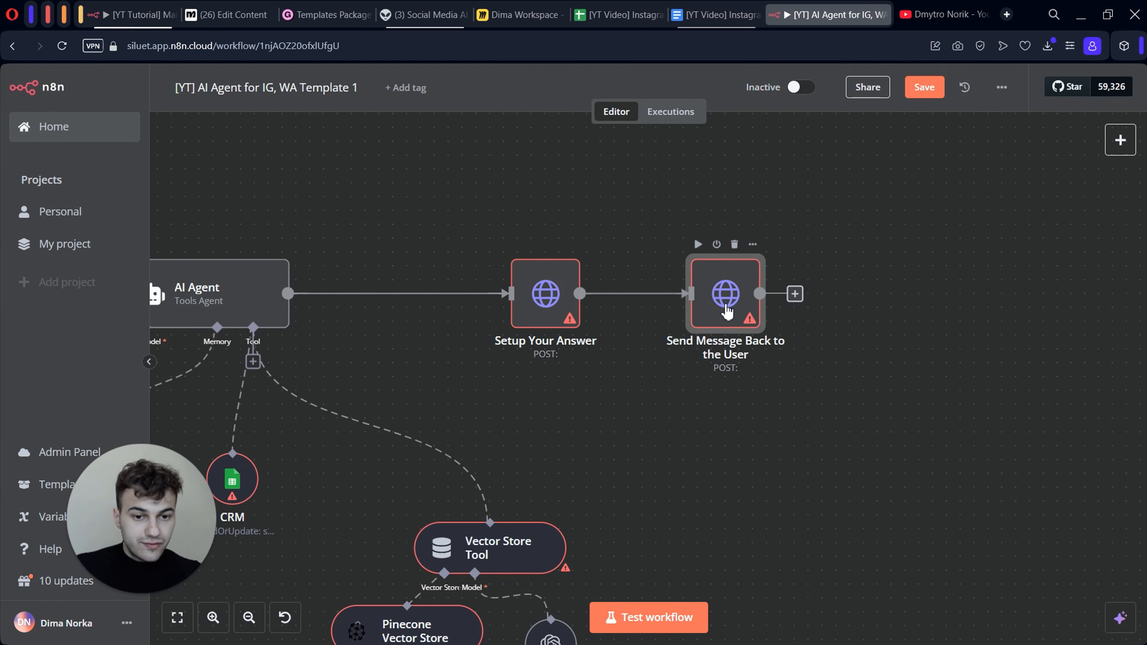
pyautogui.click(683, 318)
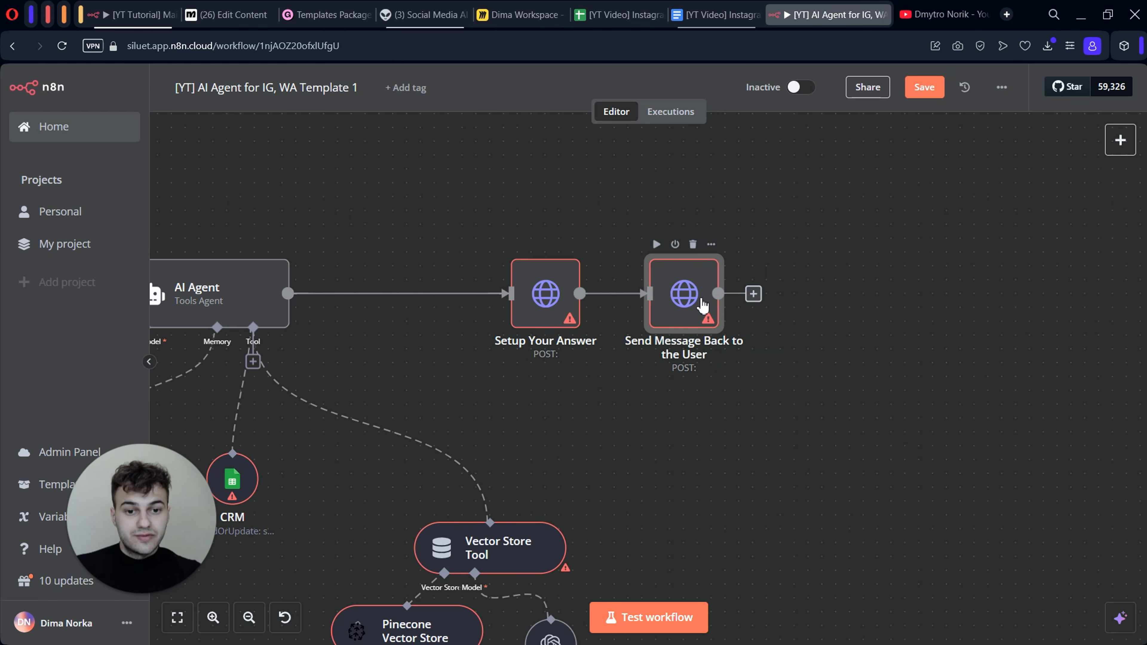
pyautogui.moveTo(704, 308); pyautogui.dragTo(732, 308)
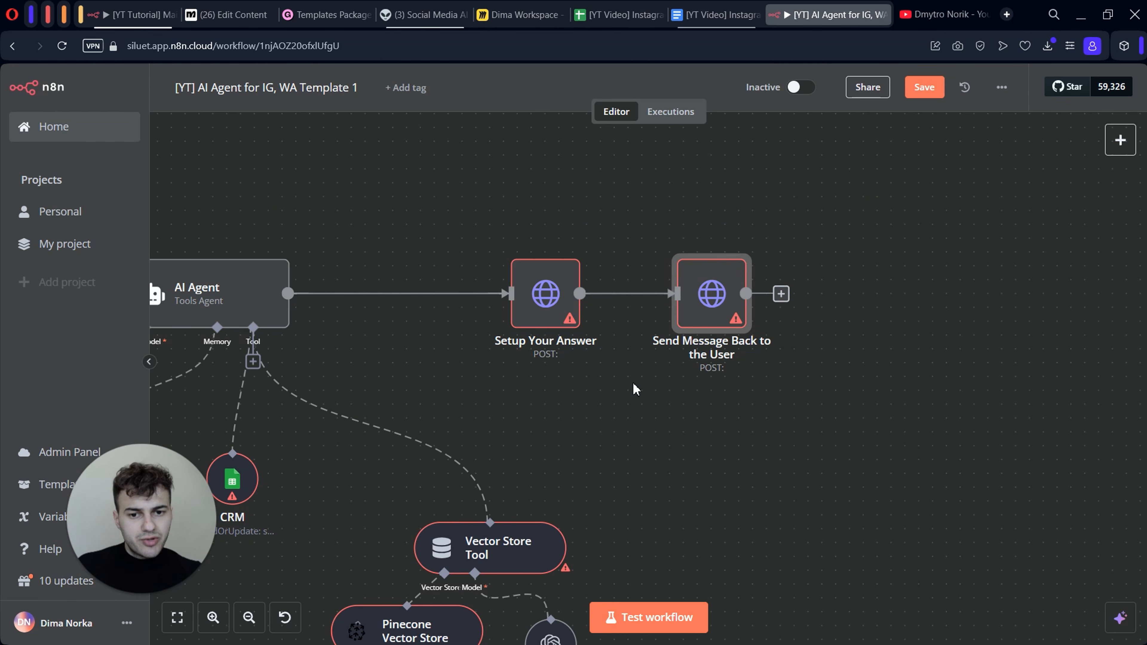
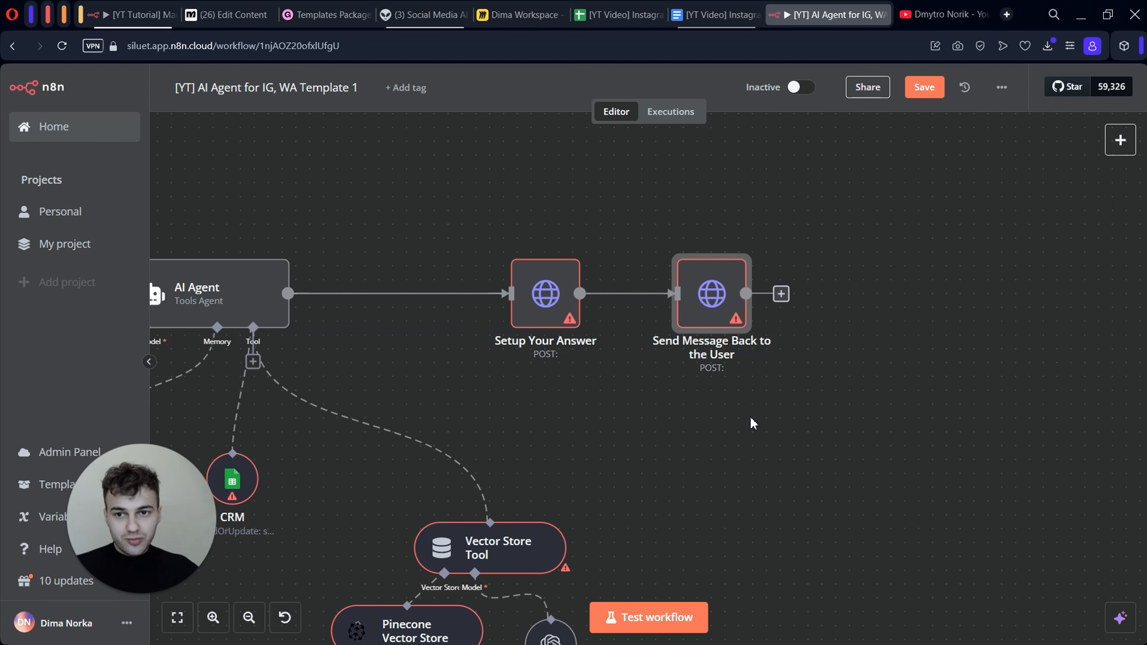
# - Switch to Manychat, view the "Step 2- Getting Data from AI" flow, and return to the "[YT Tutorial] Main Agent" workflow in n8n
pyautogui.click(226, 15)
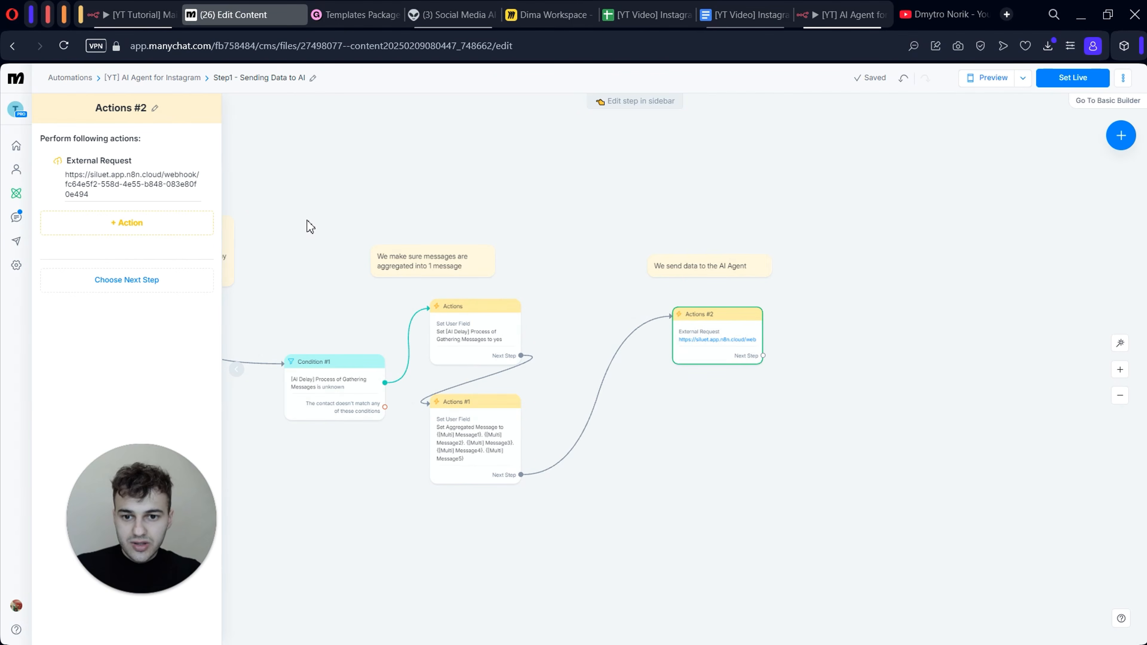
pyautogui.click(150, 78)
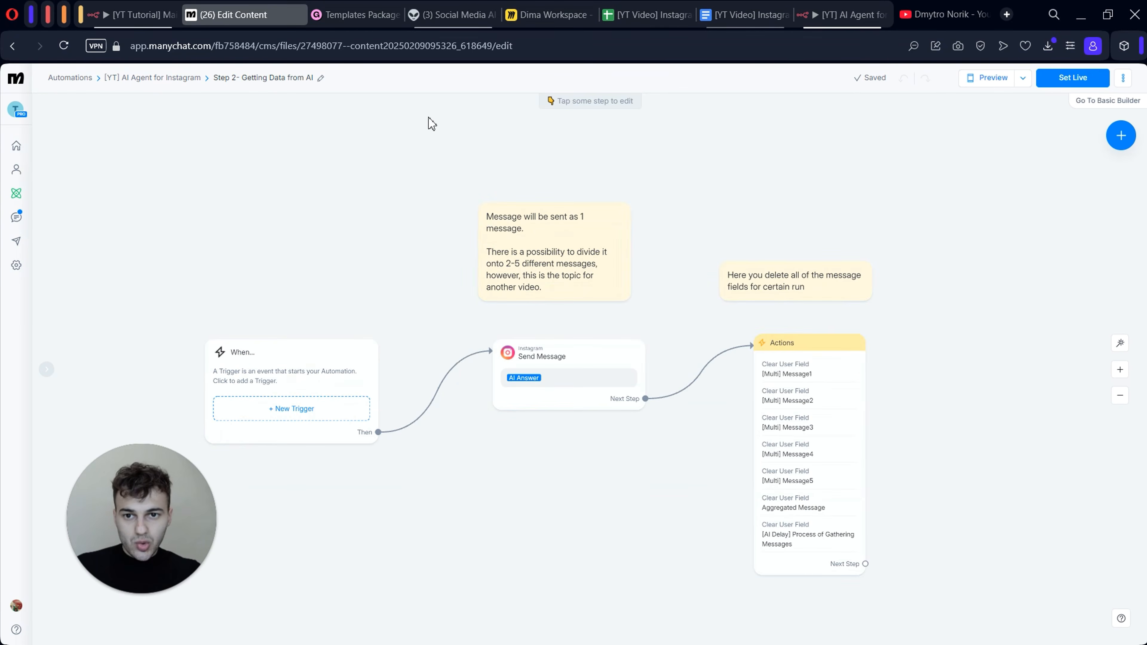
pyautogui.click(142, 15)
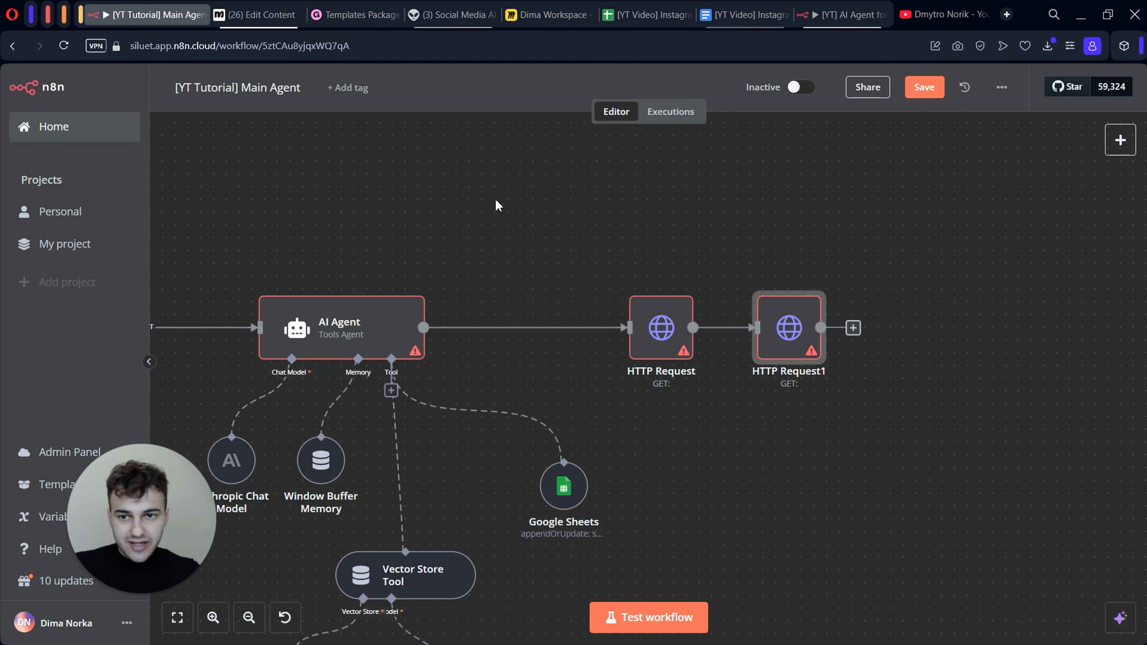
pyautogui.click(246, 14)
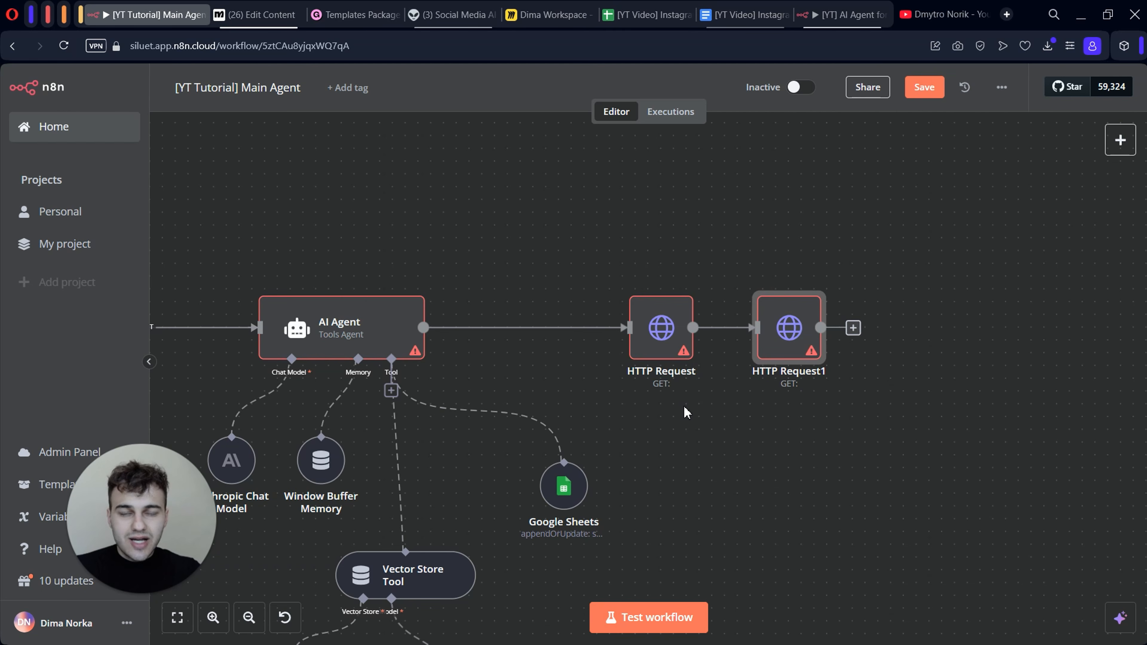
# - Set the request method of the first HTTP Request node after the AI Agent to POST
pyautogui.click(670, 338)
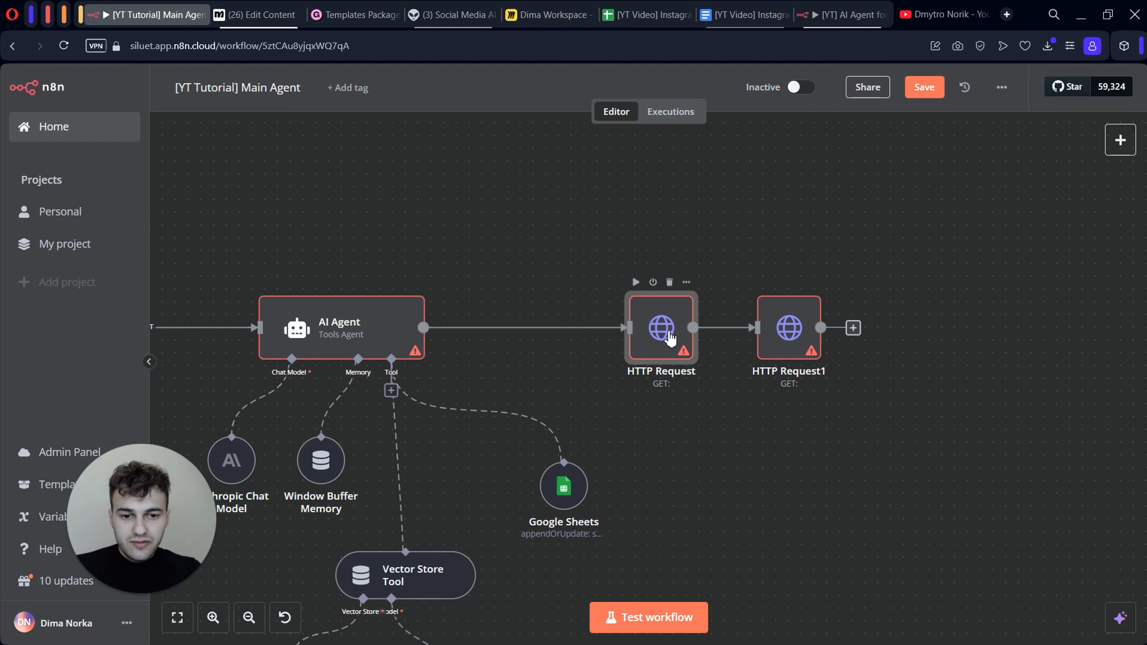
pyautogui.doubleClick(670, 338)
pyautogui.click(425, 217)
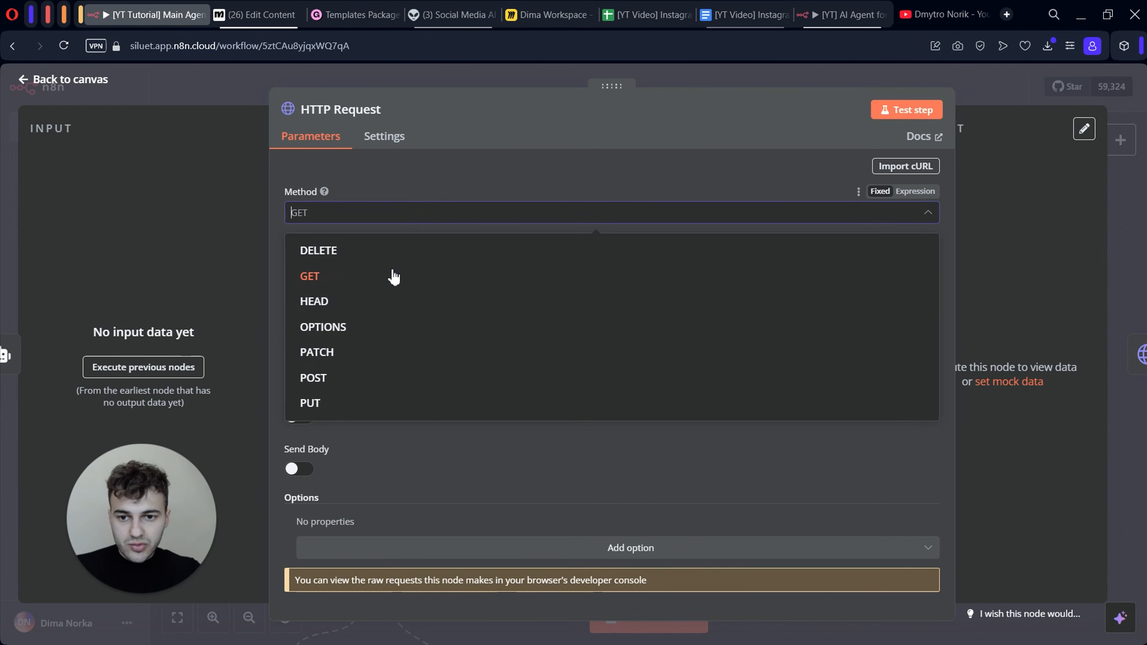
pyautogui.click(332, 379)
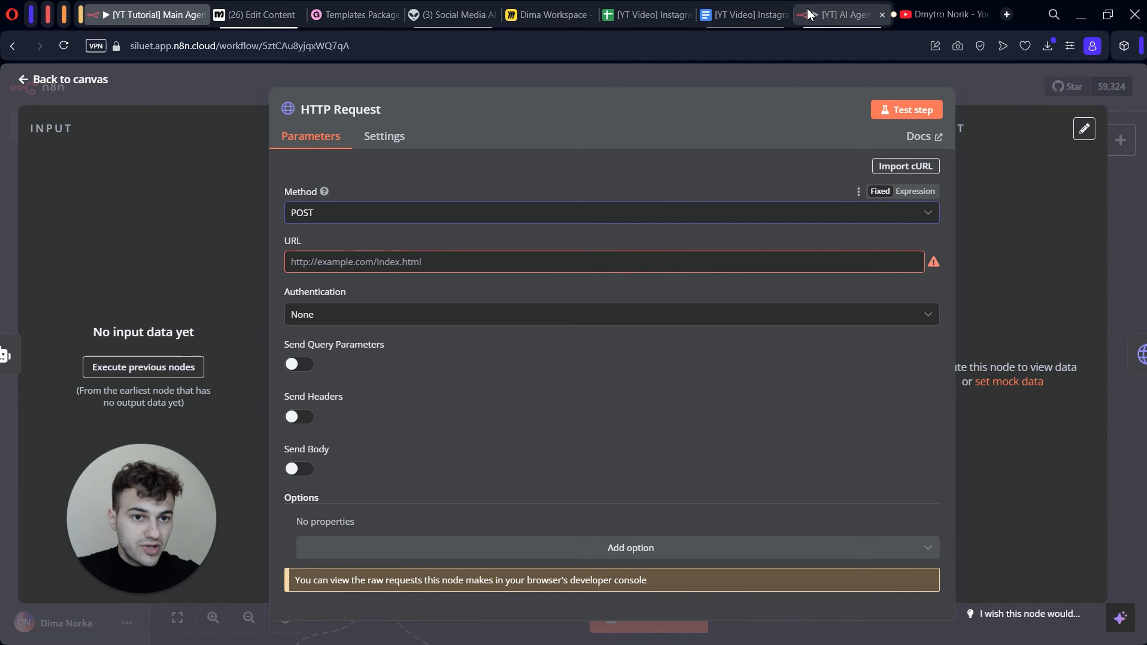
pyautogui.click(820, 16)
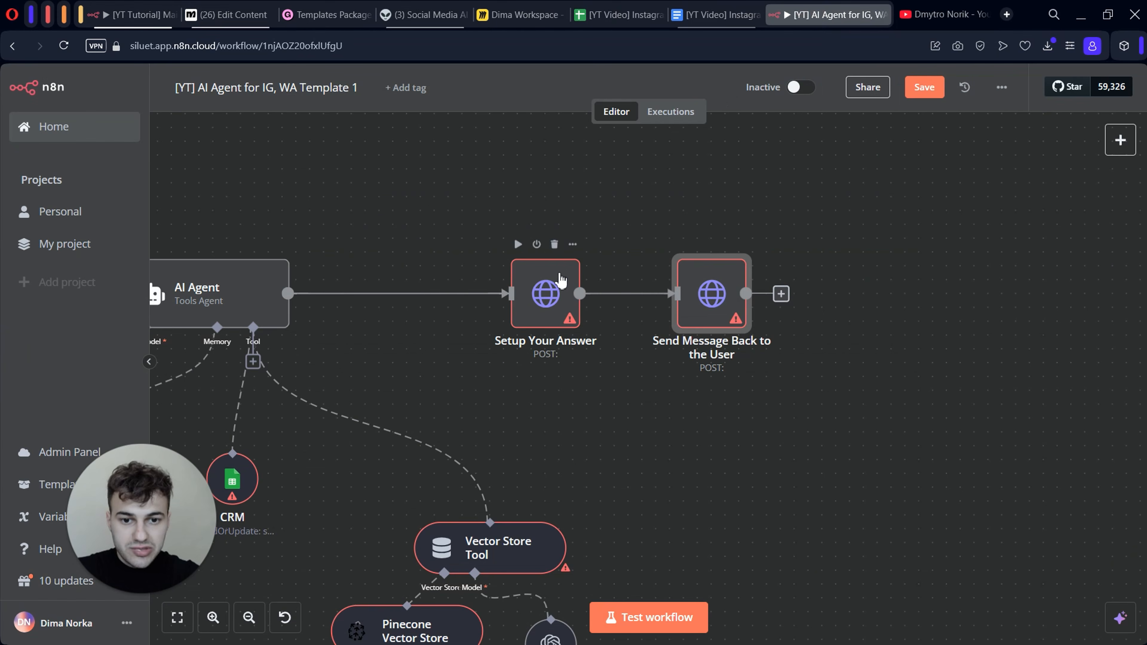
pyautogui.doubleClick(533, 317)
pyautogui.tripleClick(542, 261)
pyautogui.hotkey('ctrl', 'c')
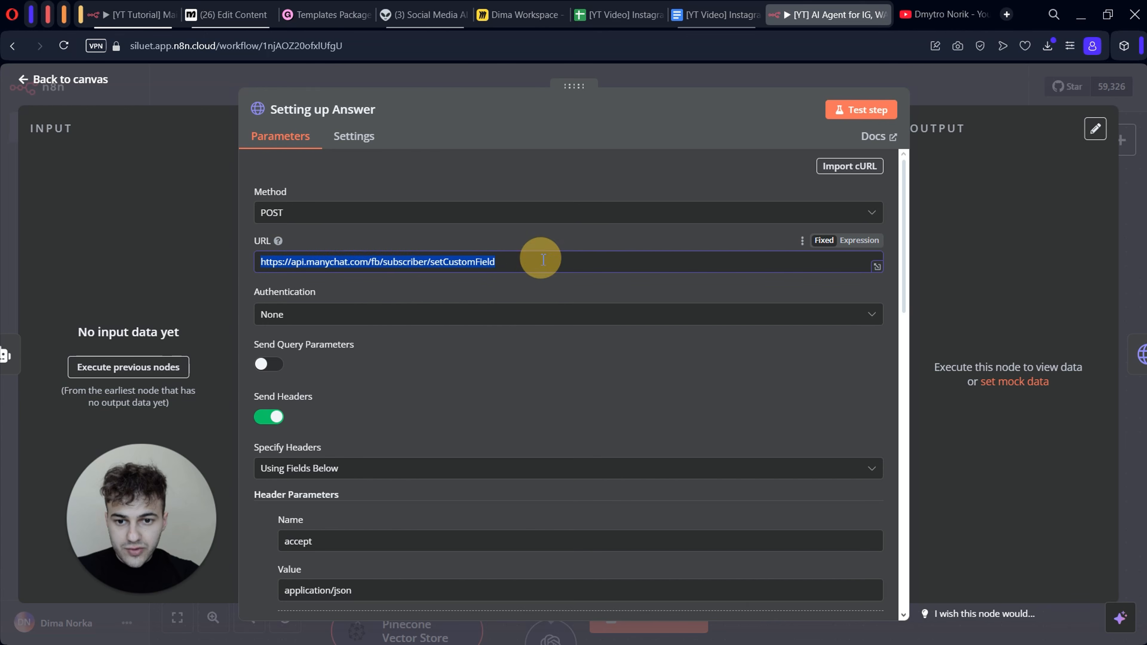
pyautogui.click(139, 21)
pyautogui.click(406, 188)
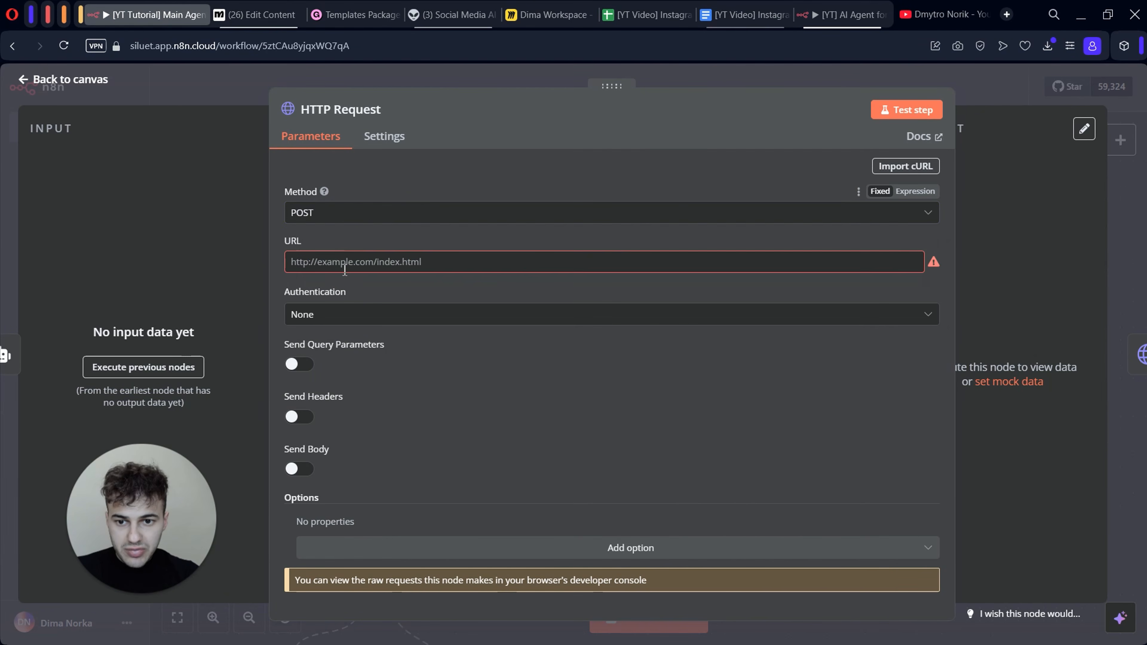
pyautogui.click(302, 262)
pyautogui.hotkey('ctrl', 'v')
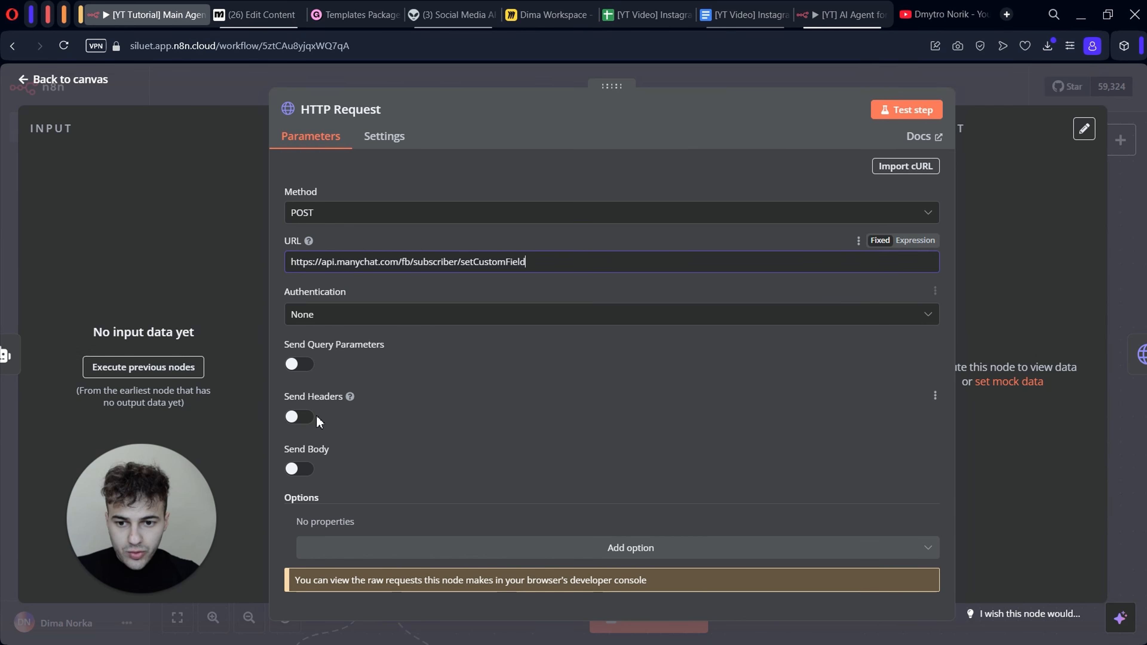
# - Enable Send Headers on the HTTP Request node and copy over the template's accept header with the value application/json
pyautogui.click(299, 416)
pyautogui.scroll(-1, 423, 385)
pyautogui.scroll(-2, 423, 384)
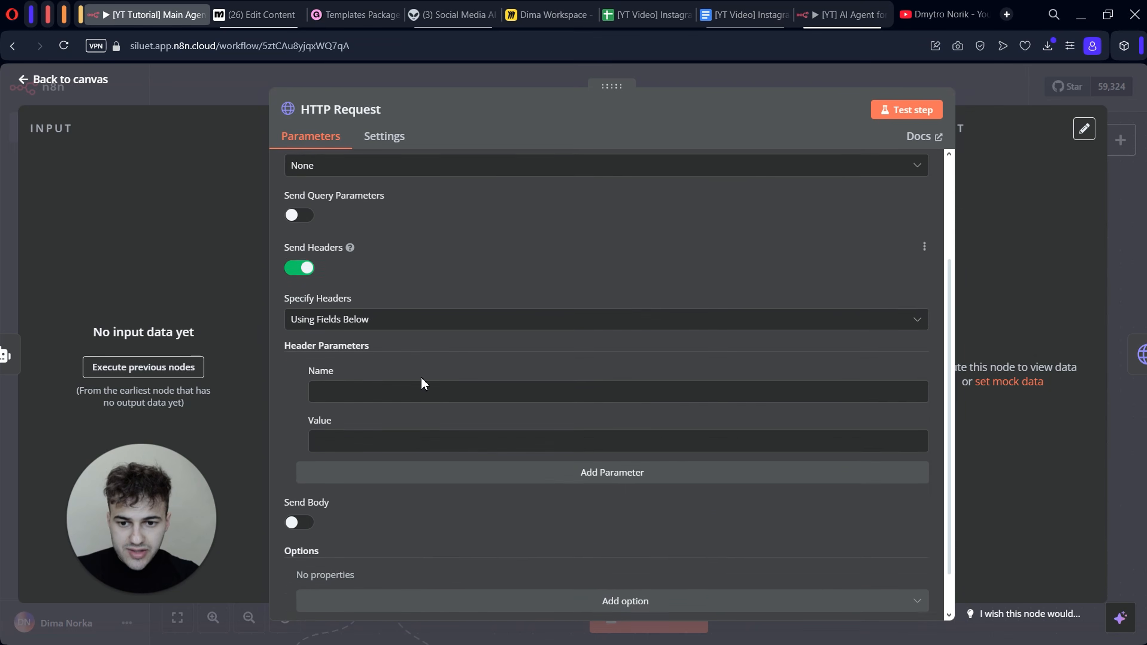
pyautogui.hotkey('ctrl', 'Tab')
pyautogui.scroll(-2, 357, 427)
pyautogui.doubleClick(357, 428)
pyautogui.press('super+c')
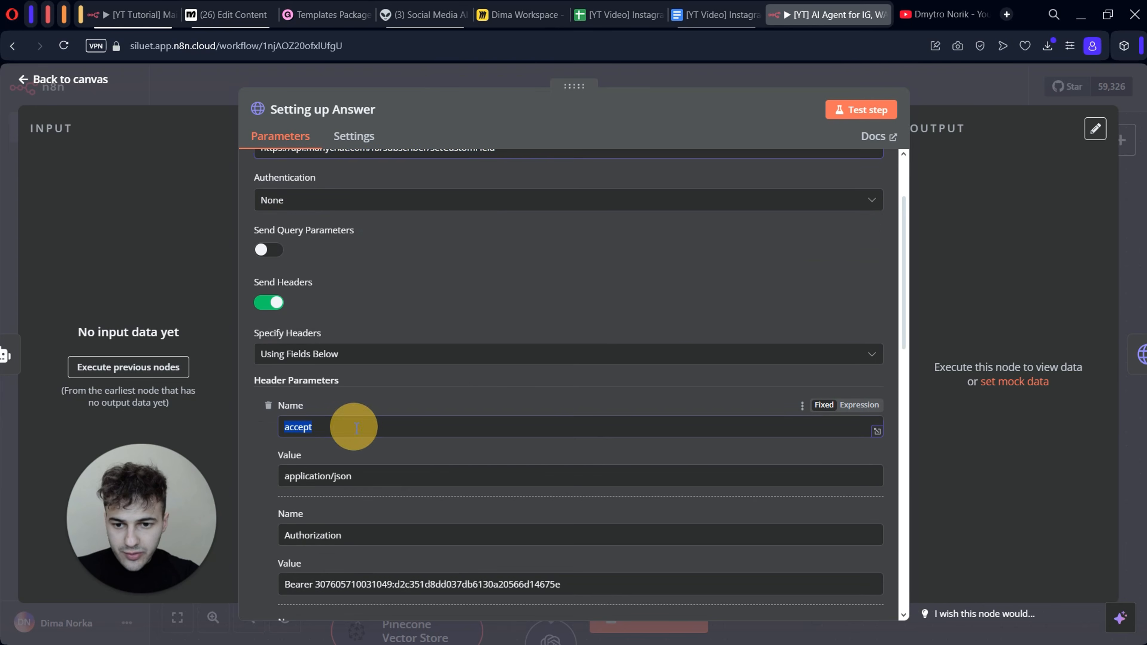
pyautogui.tripleClick(335, 484)
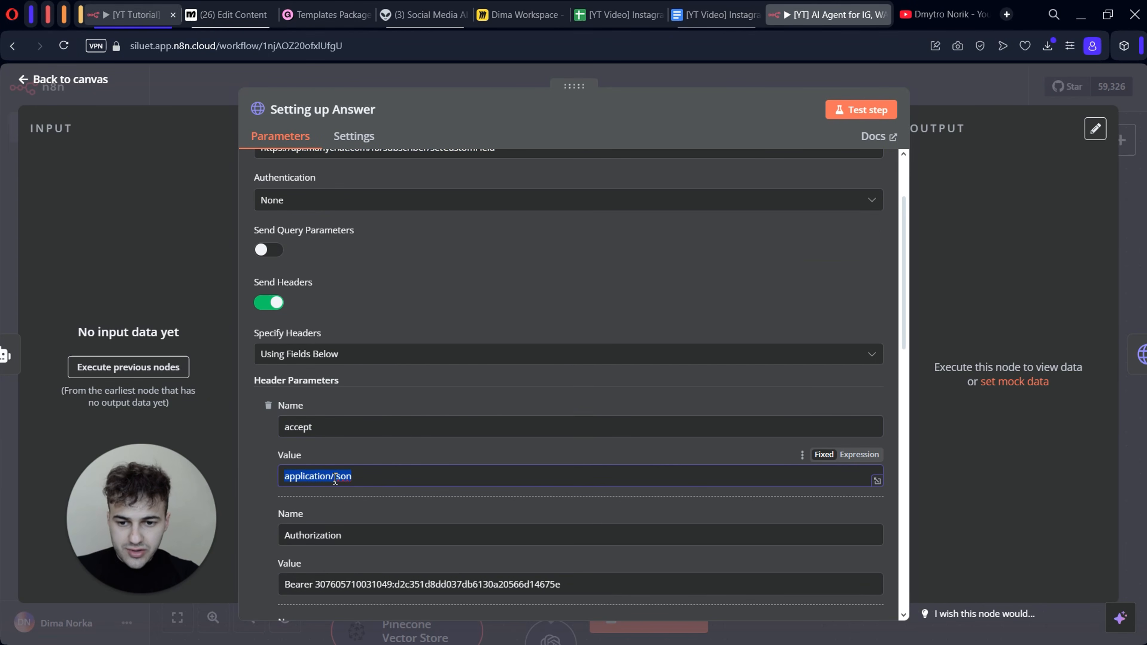
pyautogui.hotkey('ctrl', 'Tab')
pyautogui.click(360, 377)
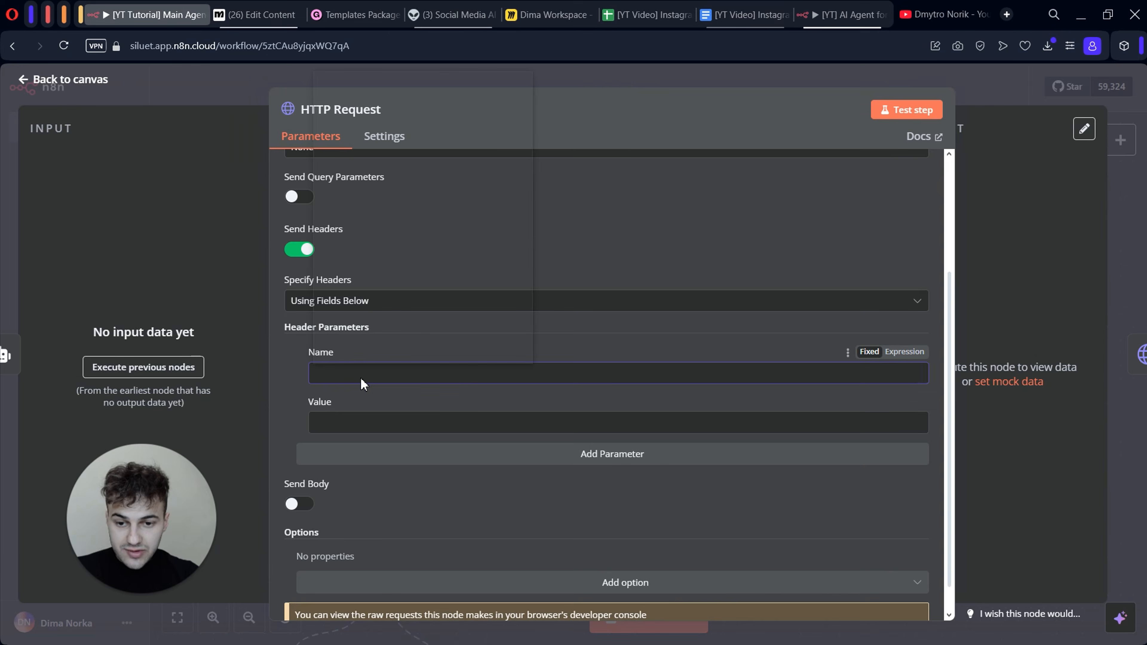
pyautogui.press('super+v')
pyautogui.click(373, 190)
# - Add an Authorization header to the HTTP Request node, with Bearer followed by the API key from the Manychat settings as its value
pyautogui.hotkey('ctrl', 'Tab')
pyautogui.doubleClick(350, 419)
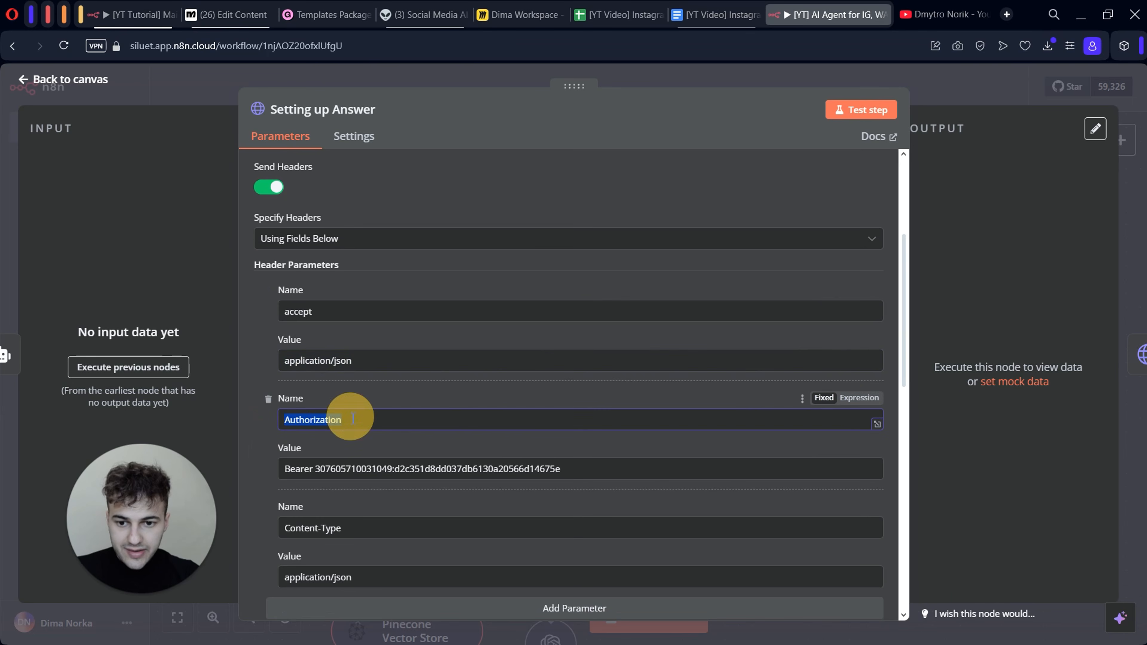
pyautogui.tripleClick(353, 469)
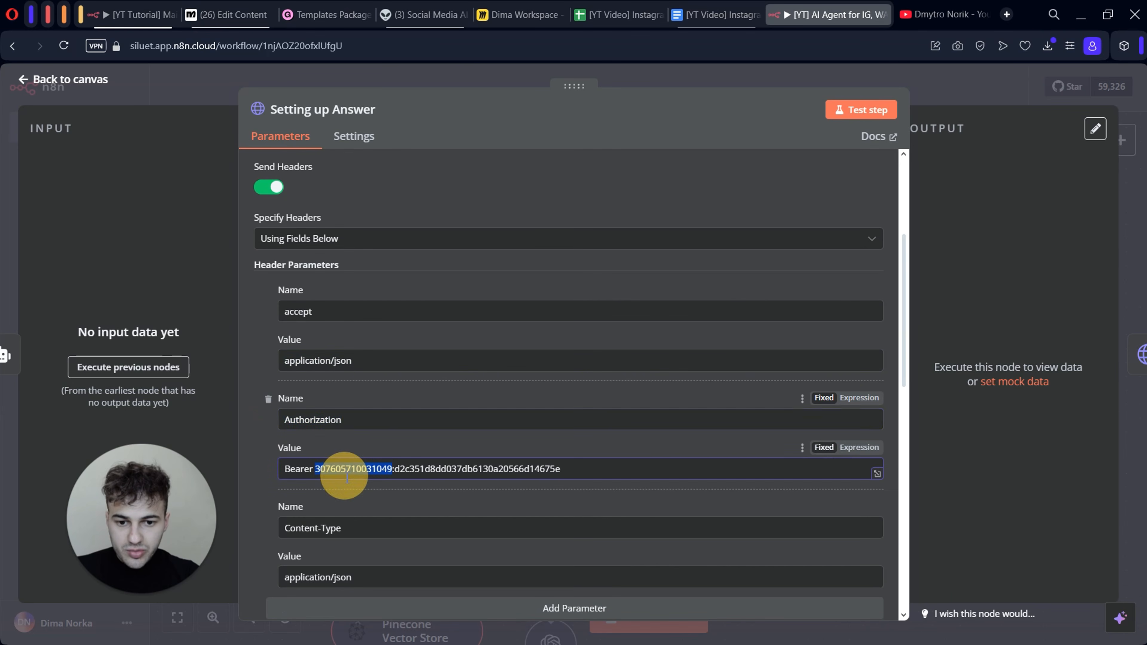
pyautogui.hotkey('ctrl', 'Tab')
pyautogui.click(349, 418)
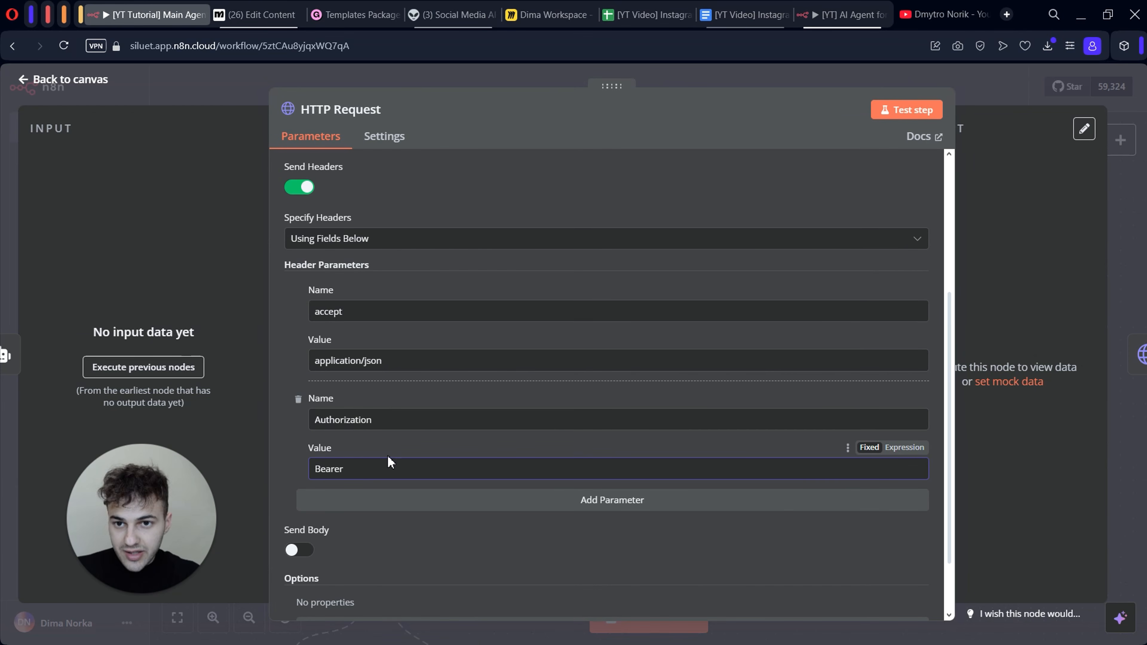
pyautogui.click(260, 18)
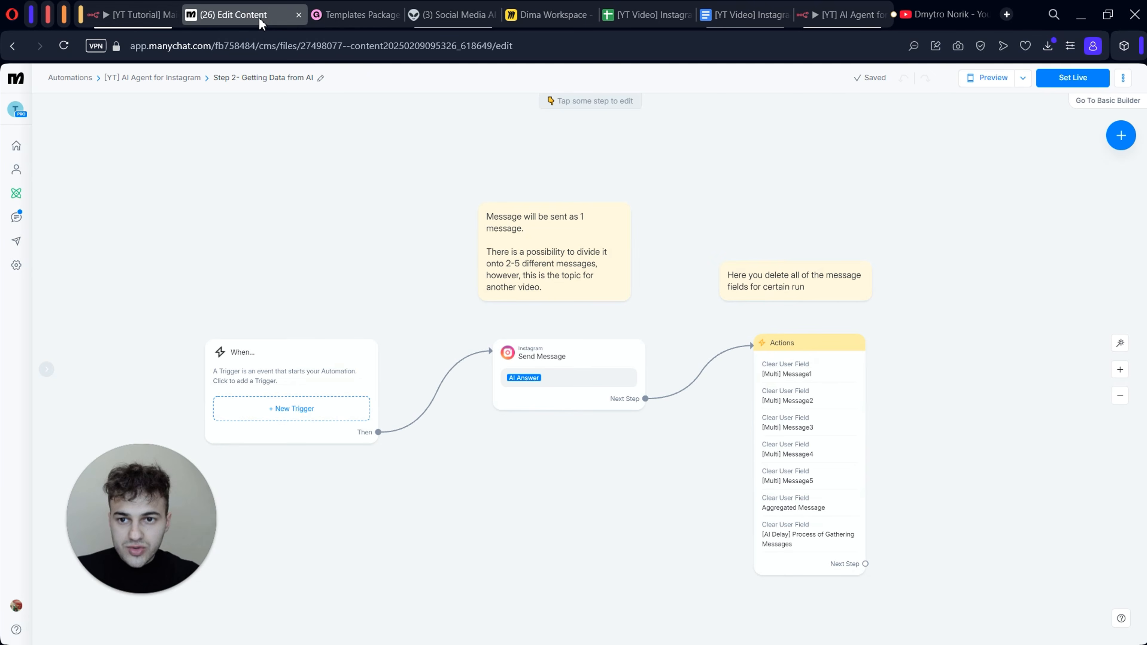
pyautogui.click(17, 267)
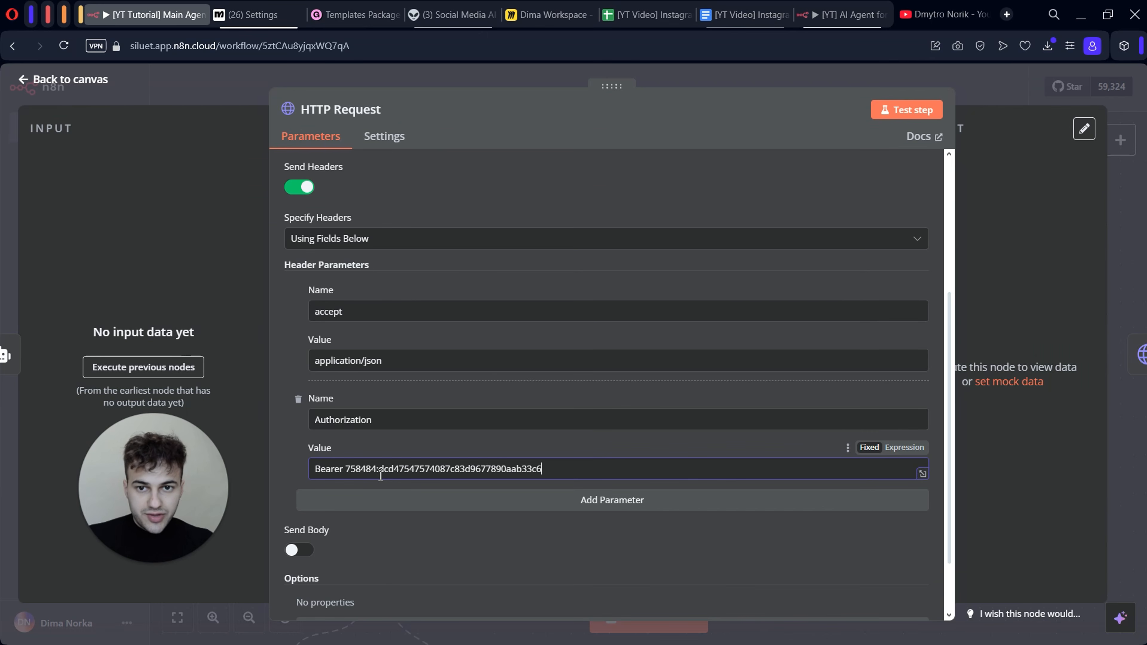
# - Copy the template's Content-Type header with the value application/json into the HTTP Request node as a third header
pyautogui.scroll(-1, 381, 474)
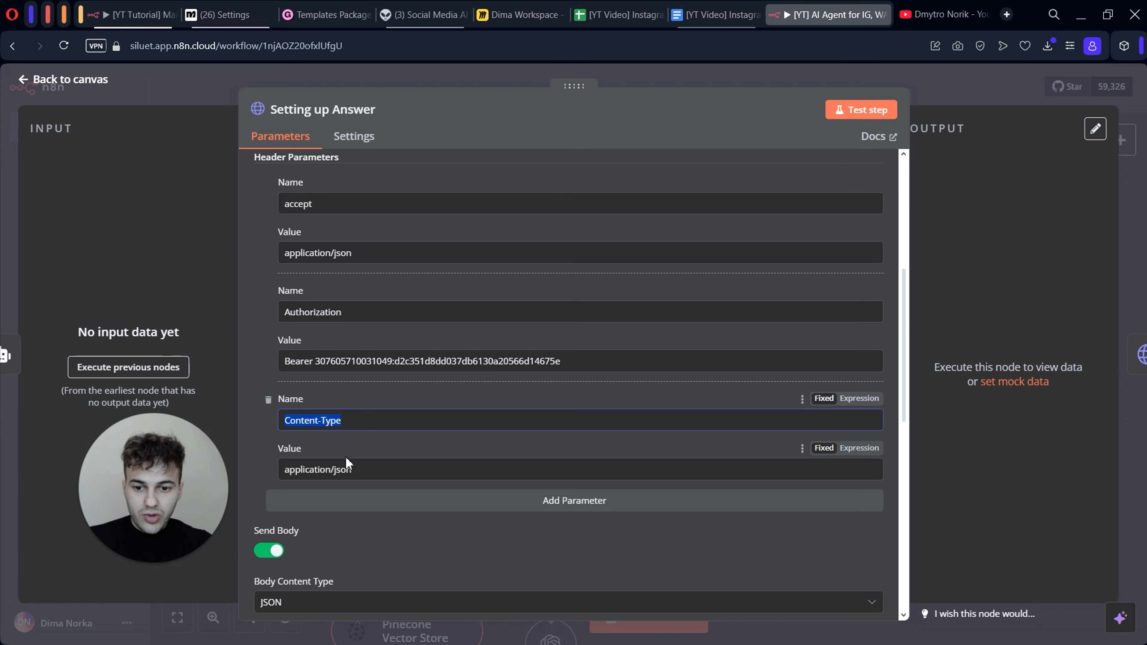
pyautogui.doubleClick(348, 472)
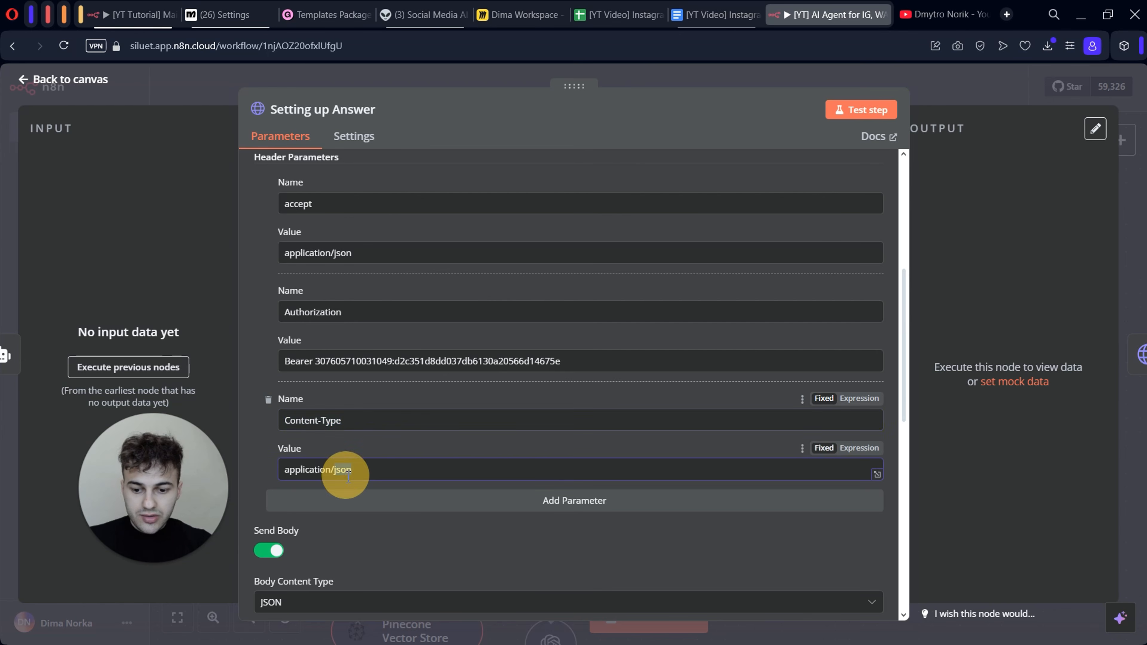
pyautogui.tripleClick(348, 473)
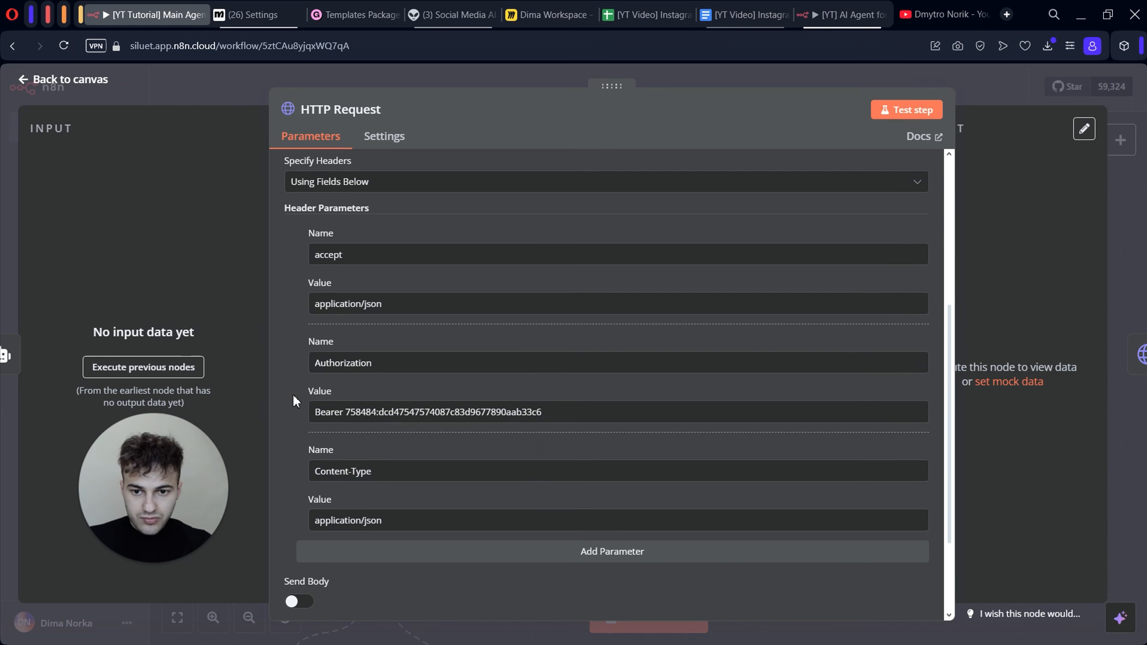
# - Enable Send Body on the HTTP Request node and examine the body parameters in the template's Setting up Answer node
pyautogui.scroll(-1, 293, 400)
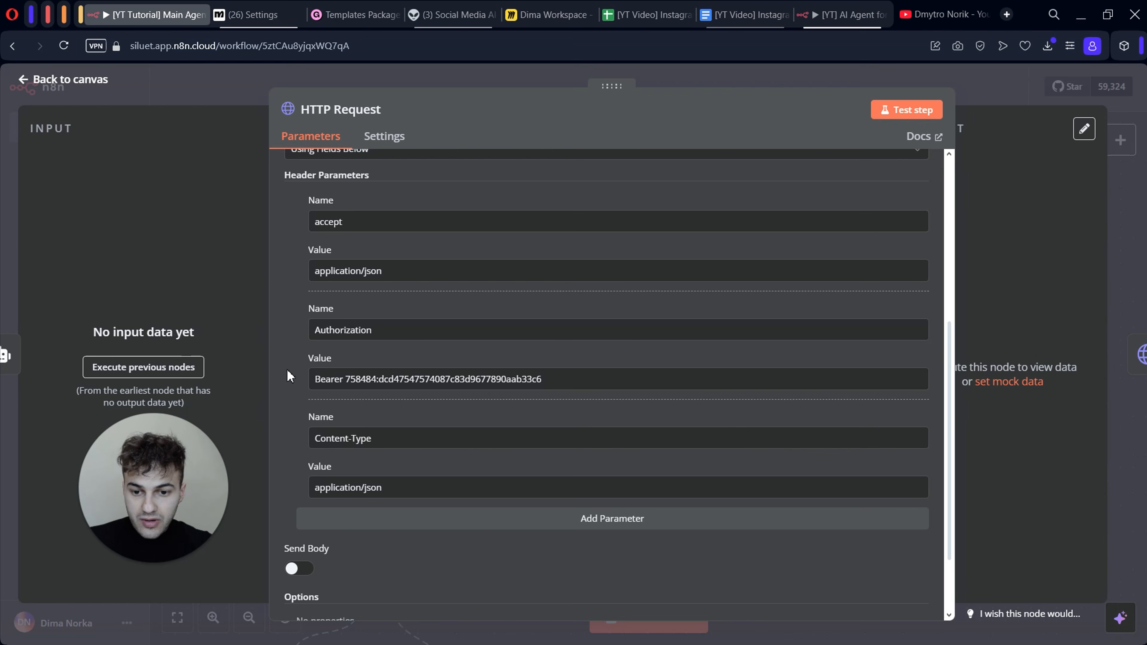
pyautogui.scroll(-2, 289, 376)
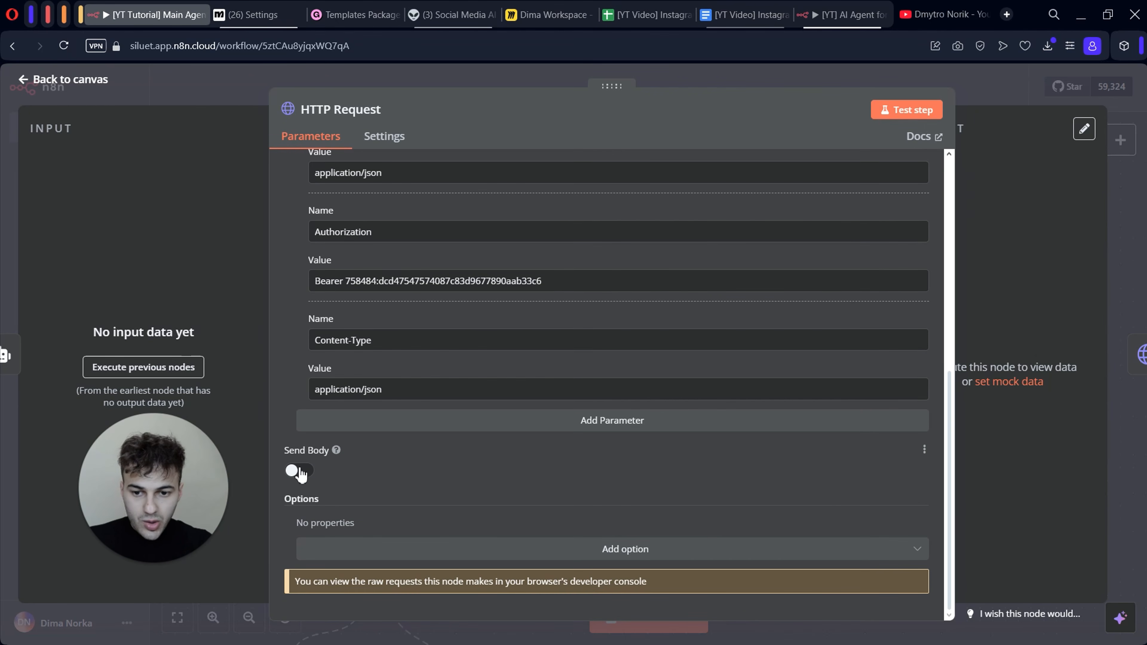
pyautogui.click(301, 472)
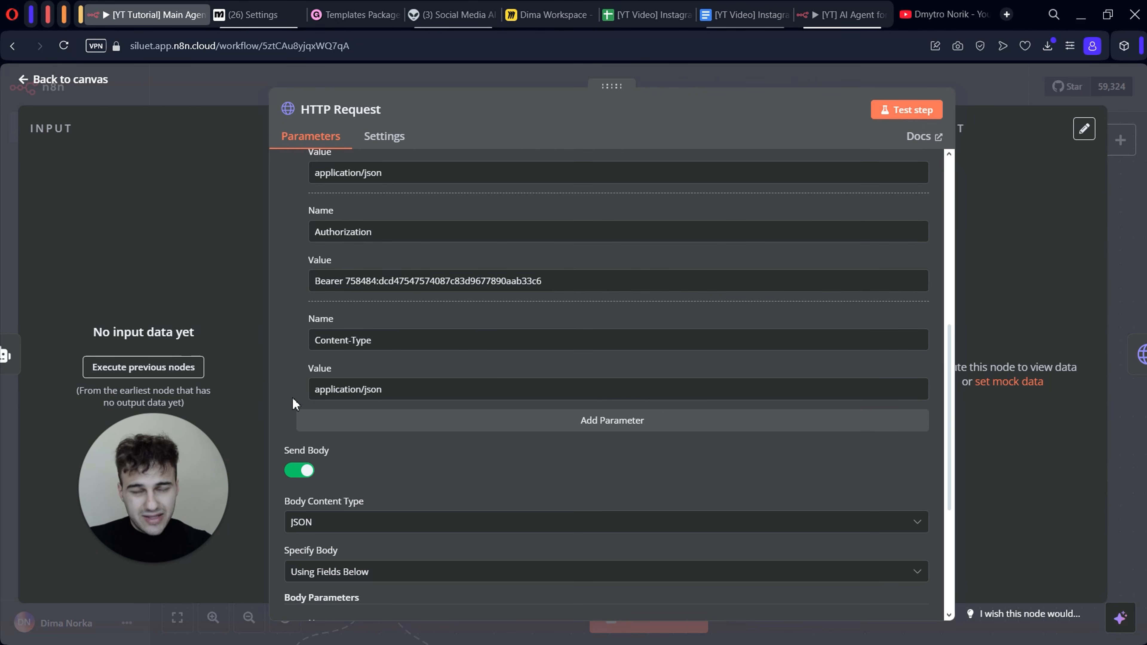
pyautogui.scroll(-1, 293, 403)
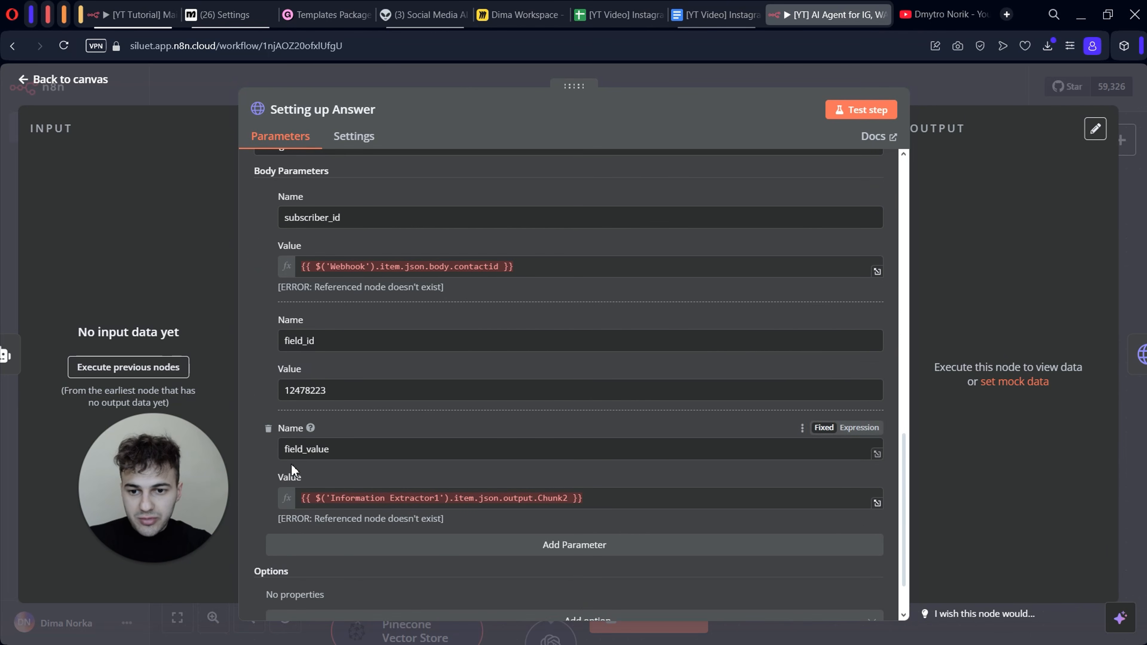
pyautogui.click(285, 222)
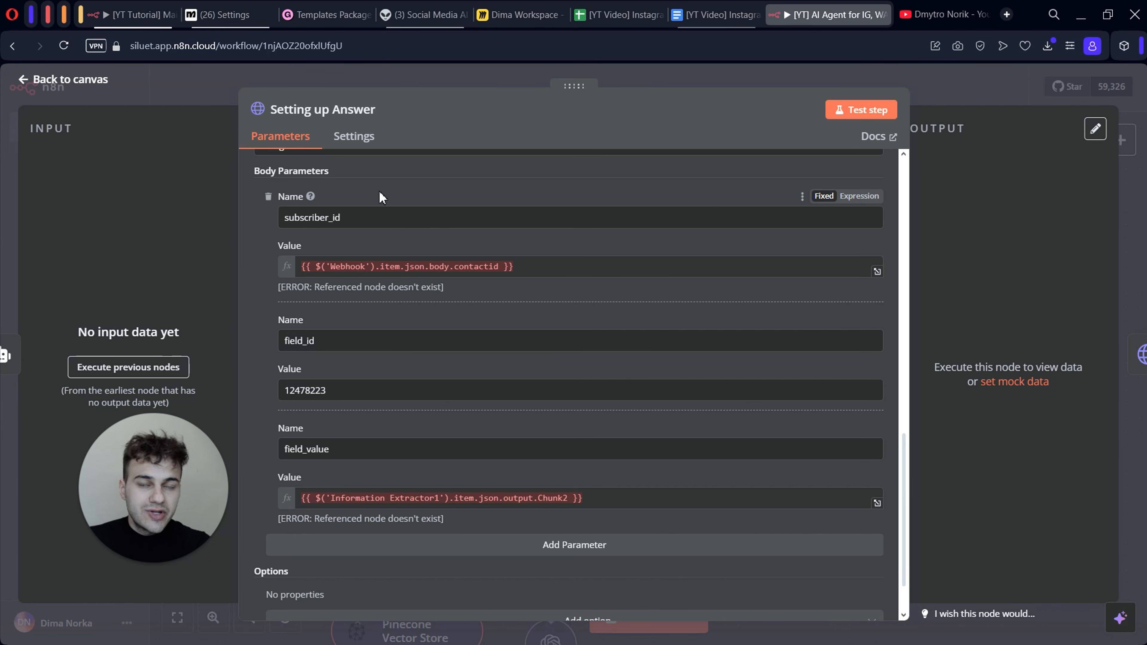
# - Name the HTTP Request node's body parameters subscriber_id, field_id and field_value, matching the template
pyautogui.scroll(1, 379, 197)
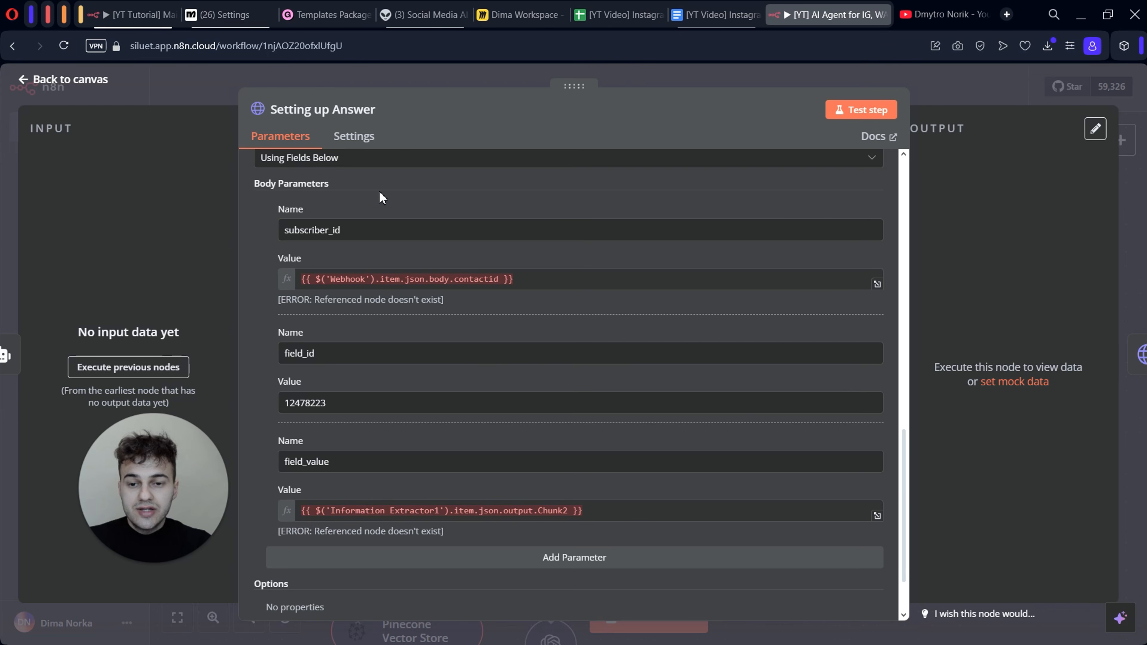
pyautogui.doubleClick(316, 230)
pyautogui.click(136, 15)
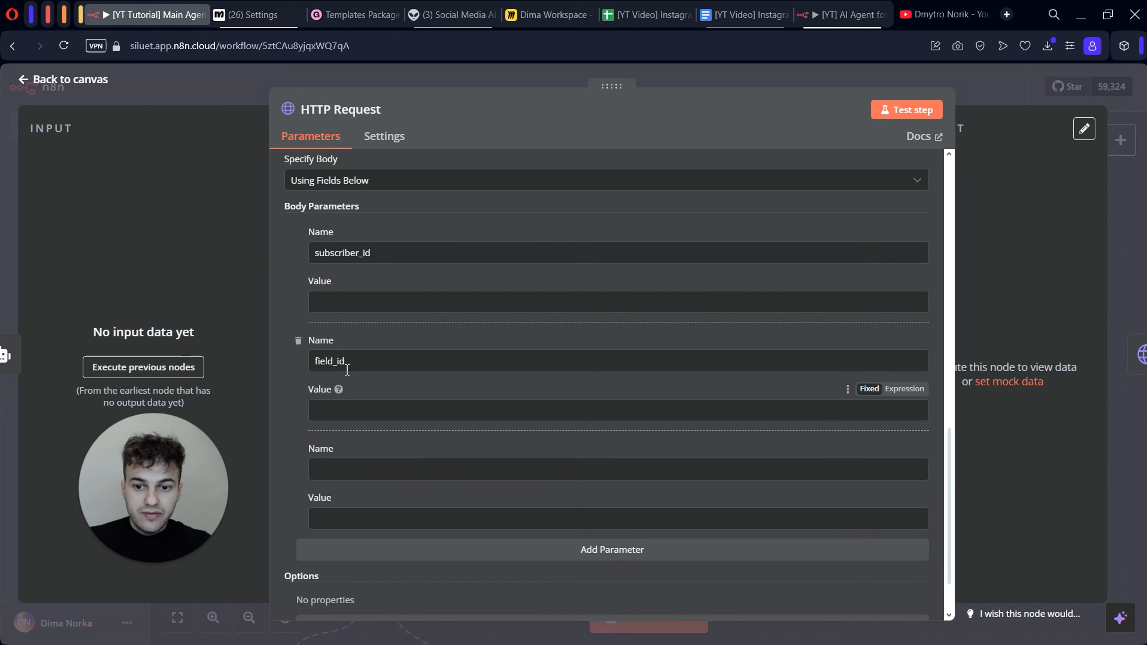
pyautogui.write('d')
pyautogui.press('Tab')
pyautogui.press('Tab')
pyautogui.write('field_value')
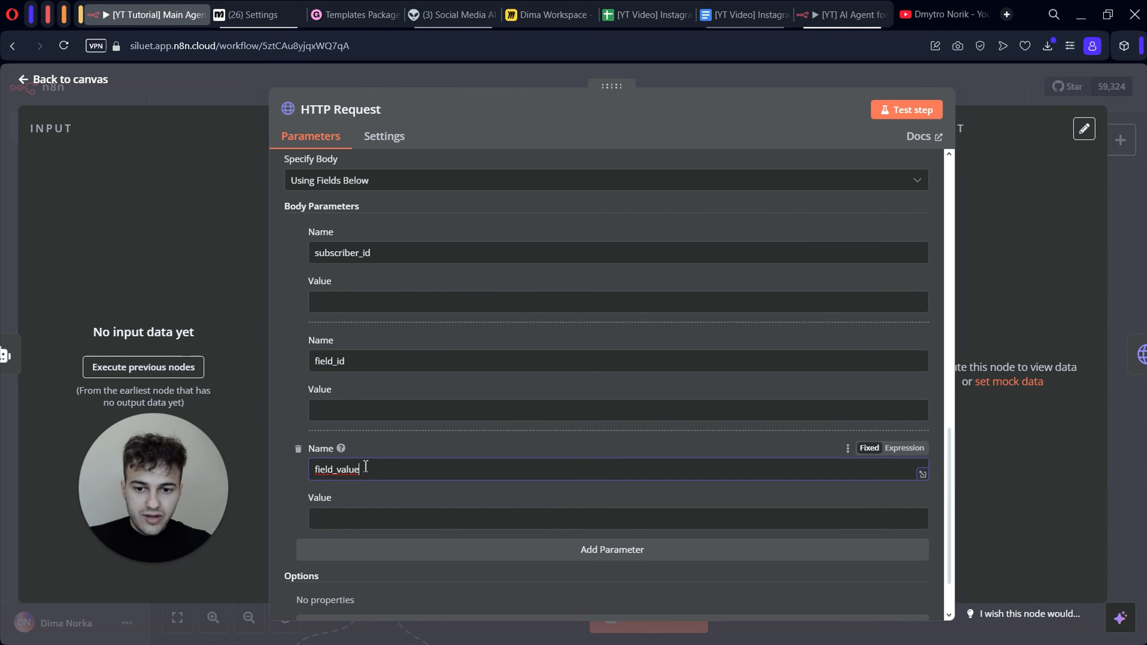
pyautogui.click(296, 413)
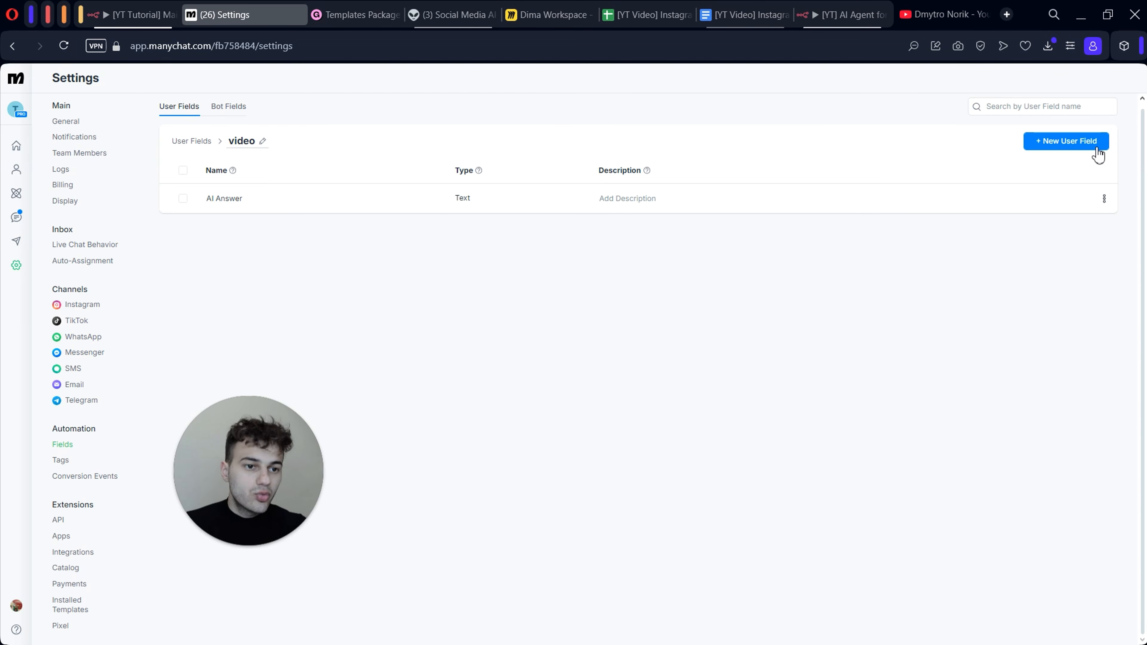
pyautogui.click(1088, 146)
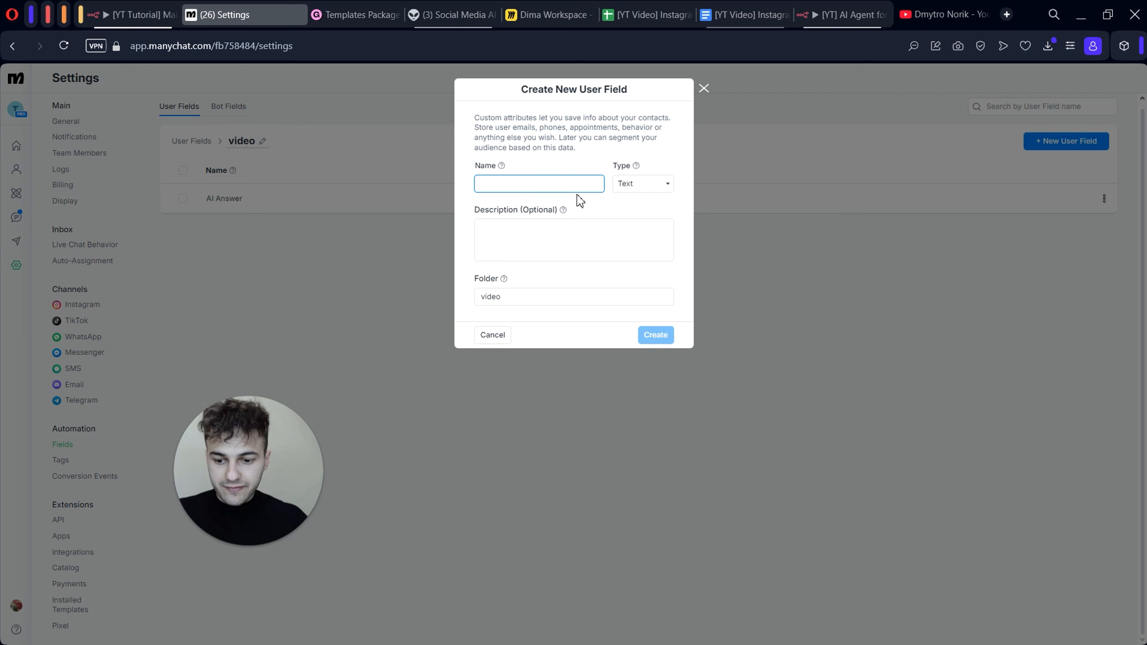
pyautogui.write('AI Answer')
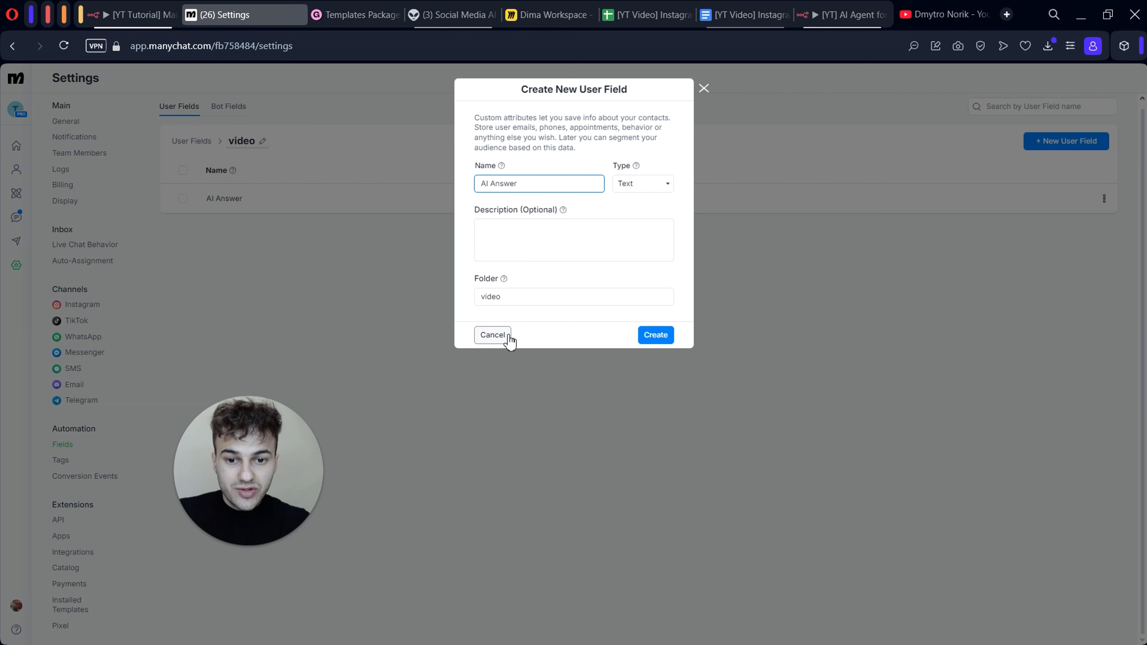
pyautogui.click(511, 339)
# - Copy the field ID of Manychat's AI Answer user field and set it as the field_id value, 11545878, in the HTTP Request node
pyautogui.click(245, 198)
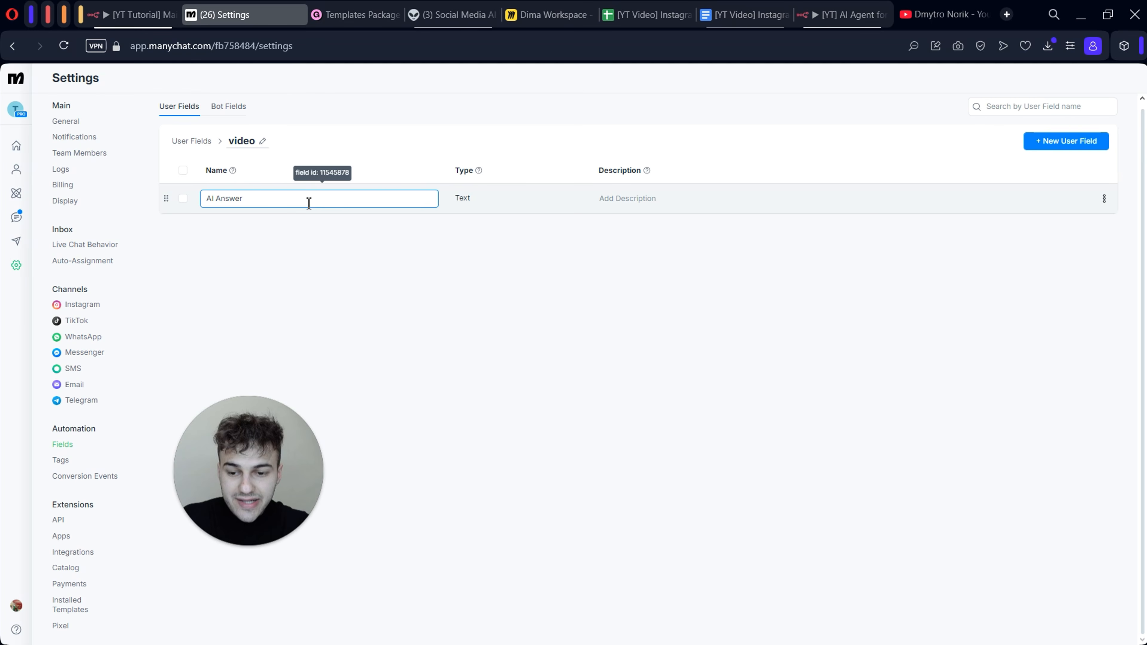
pyautogui.doubleClick(330, 174)
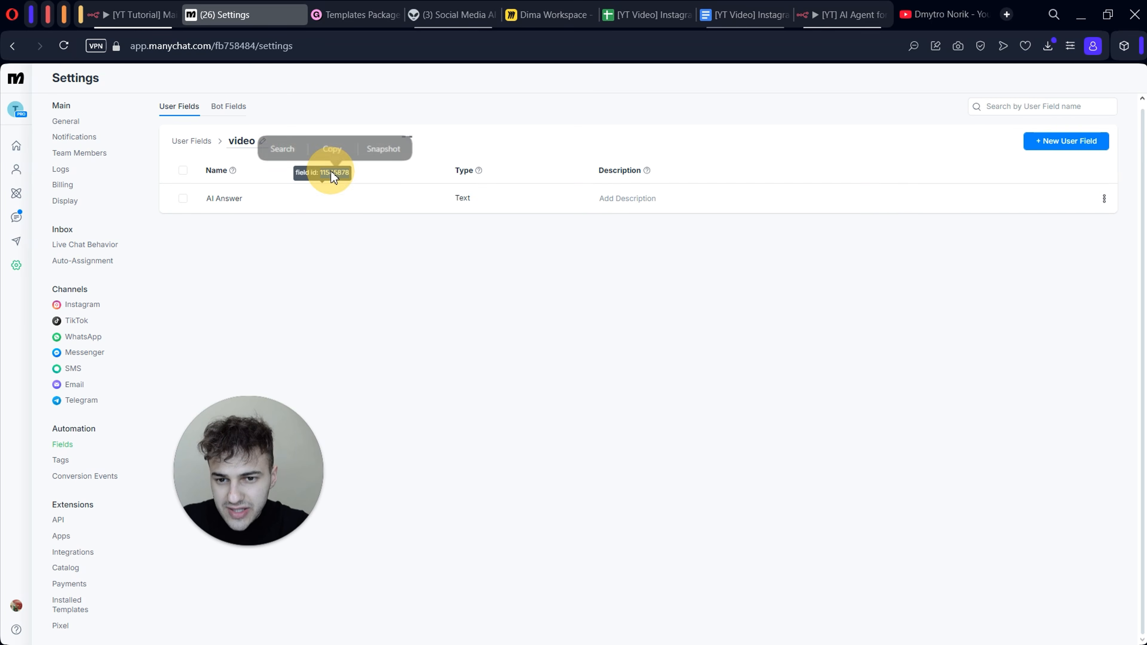
pyautogui.hotkey('ctrl', 'c')
pyautogui.hotkey('ctrl', 'Tab')
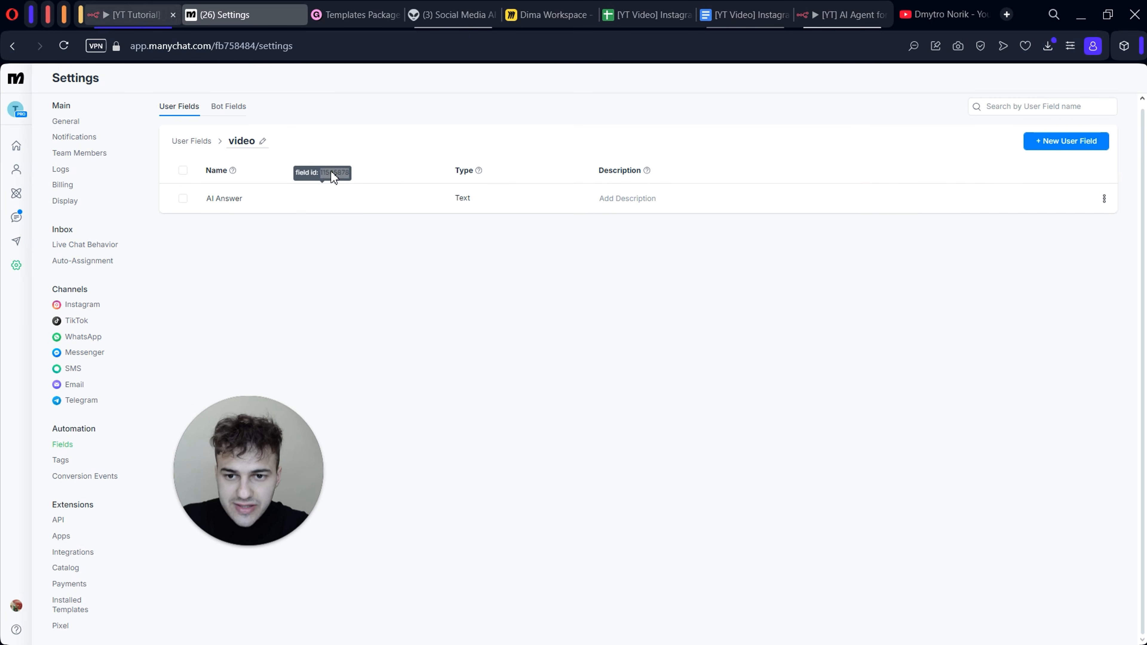
pyautogui.click(435, 419)
pyautogui.hotkey('ctrl', 'v')
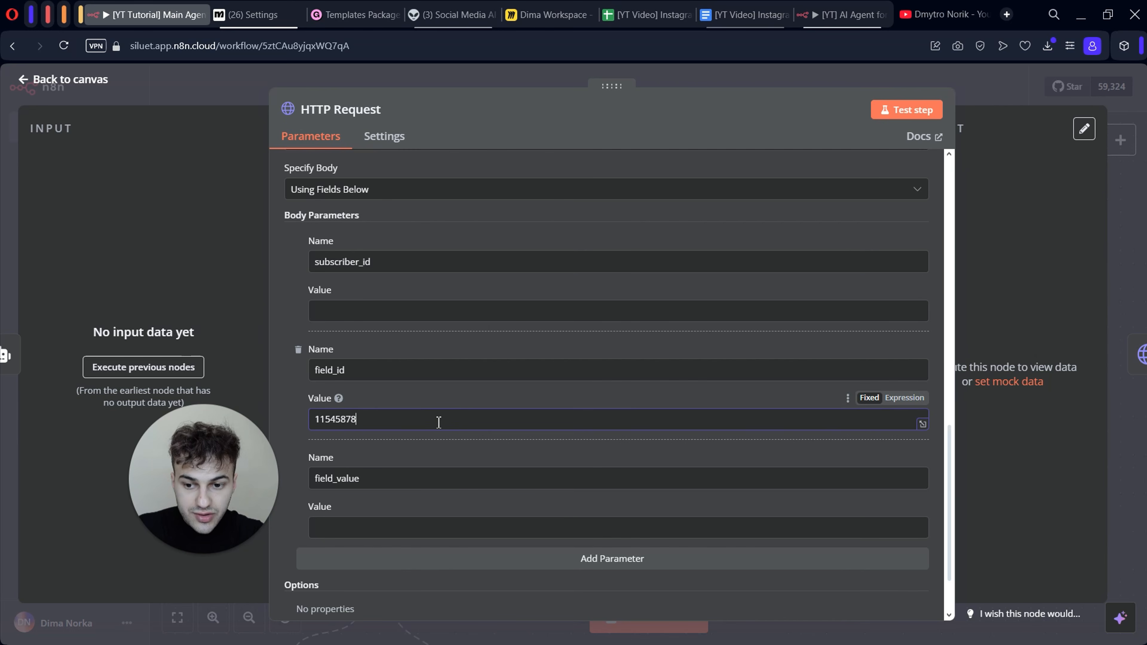
pyautogui.scroll(-2, 437, 422)
pyautogui.scroll(3, 439, 422)
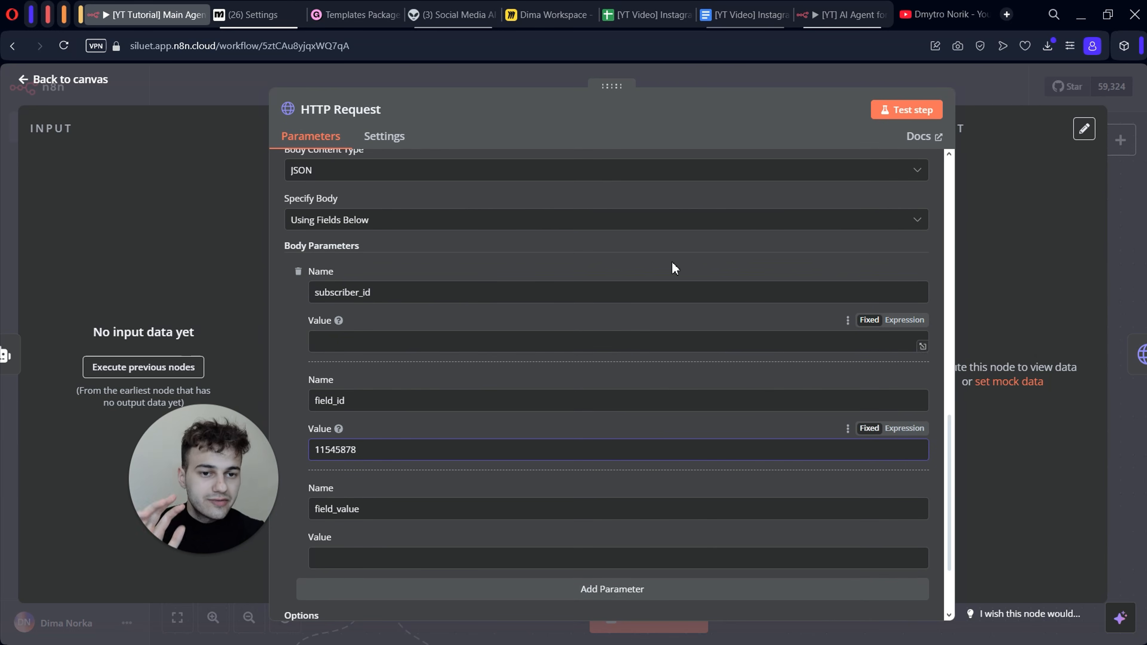
pyautogui.click(693, 73)
# - Delete the empty HTTP Request1 node and put a duplicate of the configured HTTP Request node in its place at the end of the chain
pyautogui.moveTo(805, 311)
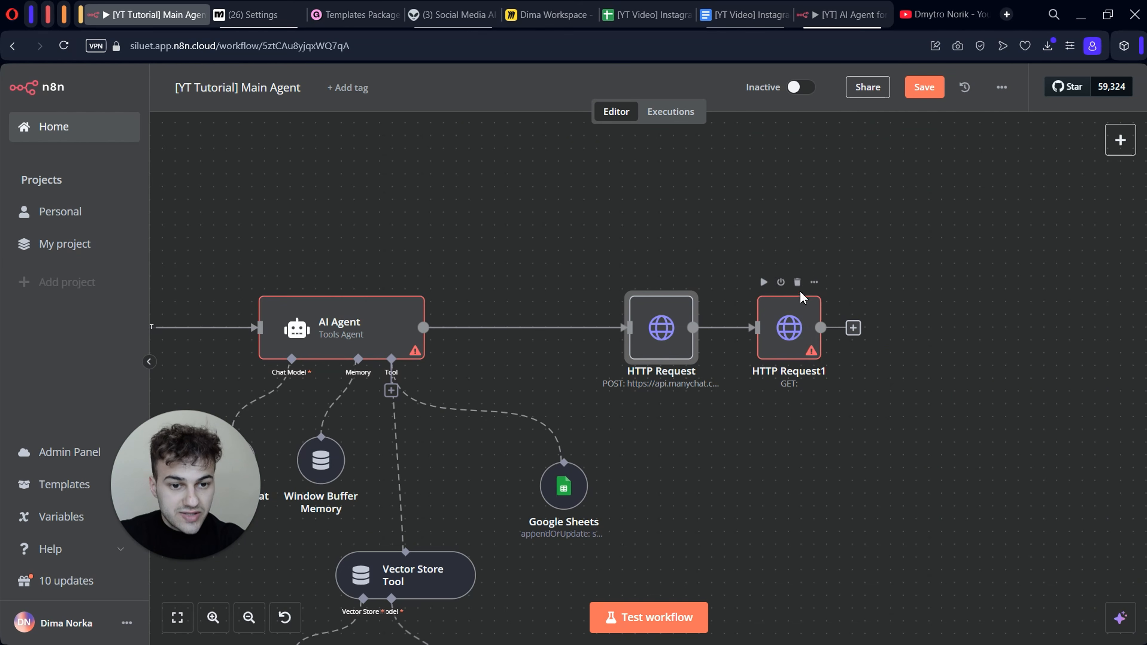
pyautogui.click(798, 285)
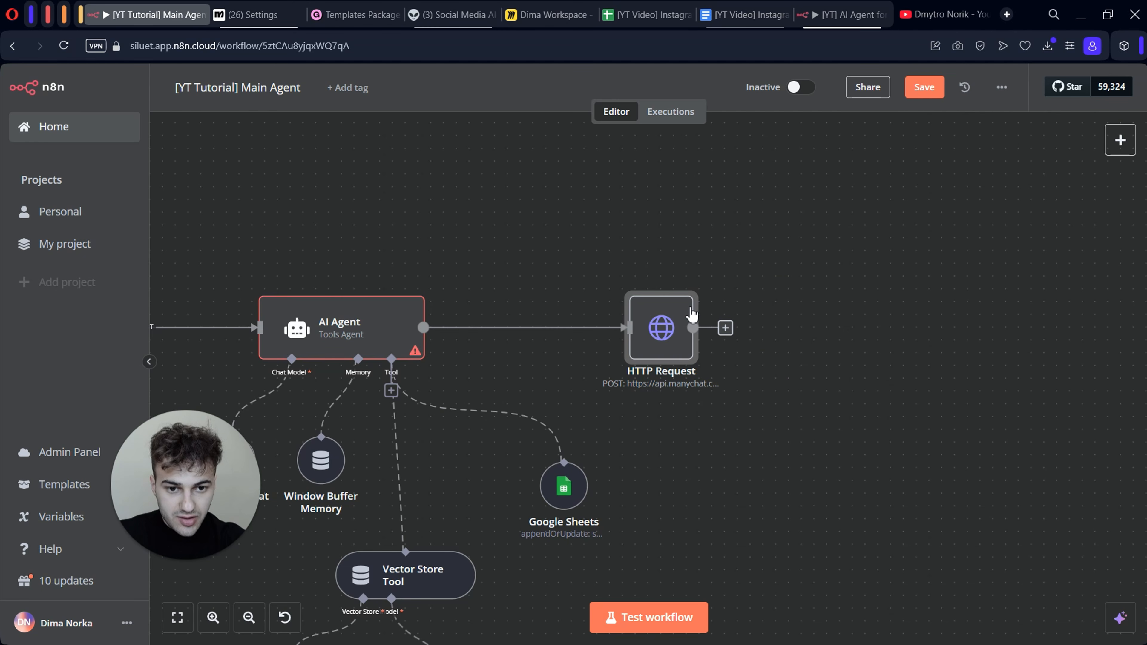
pyautogui.click(686, 282)
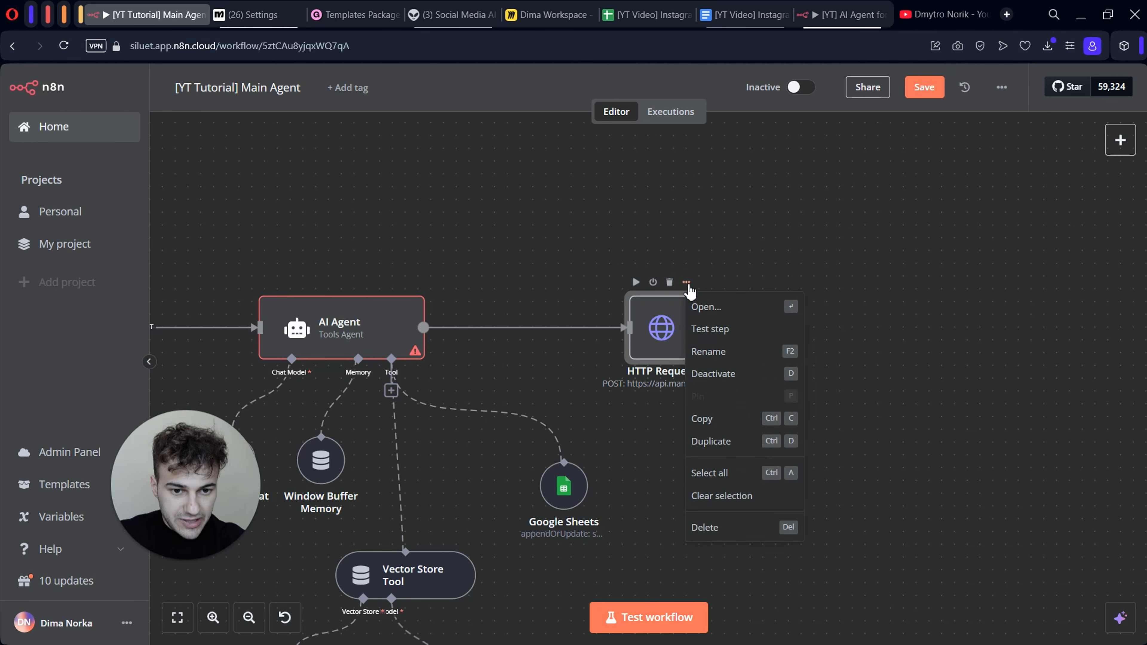
pyautogui.click(723, 440)
pyautogui.moveTo(721, 515); pyautogui.dragTo(827, 336)
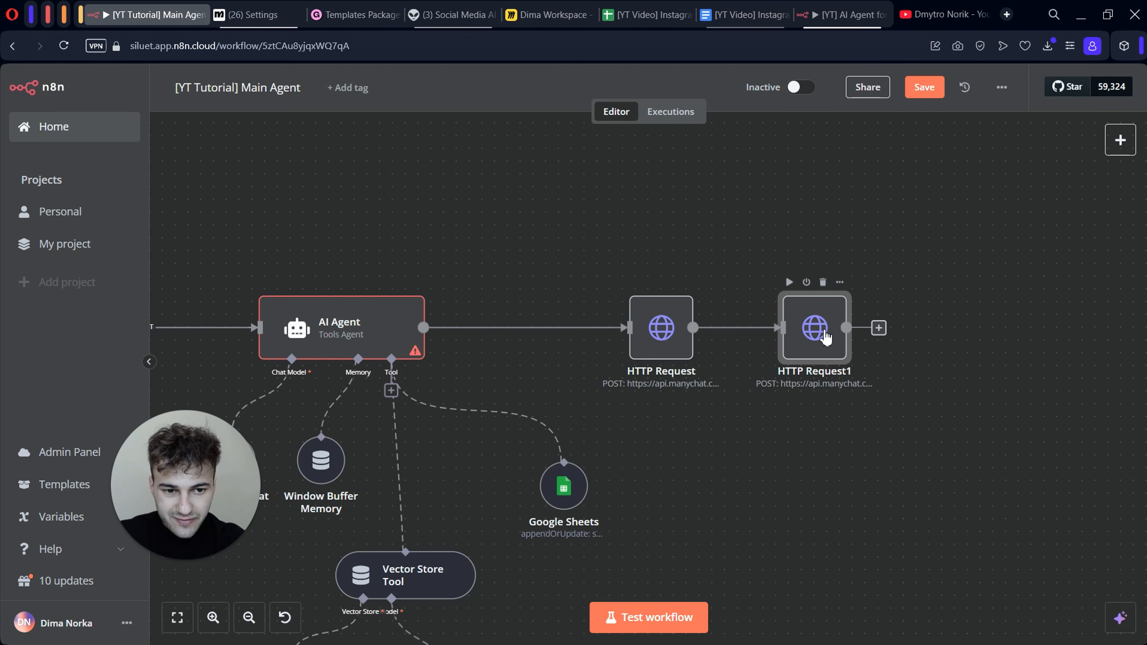
pyautogui.doubleClick(825, 336)
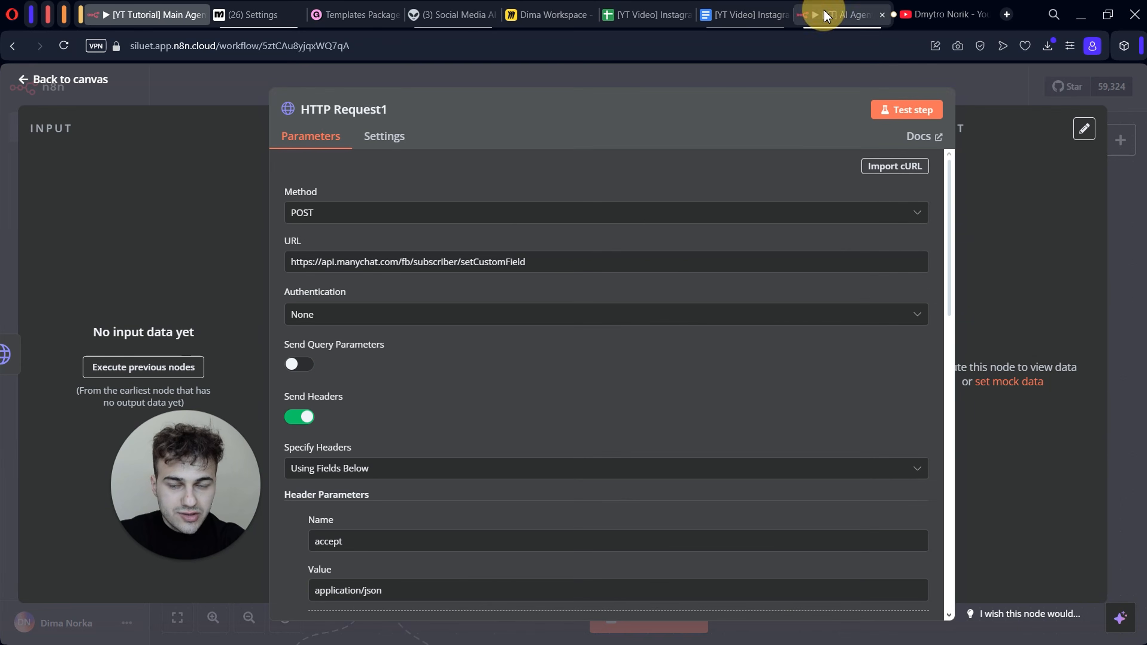
pyautogui.click(841, 14)
pyautogui.hotkey('ctrl', 'Tab')
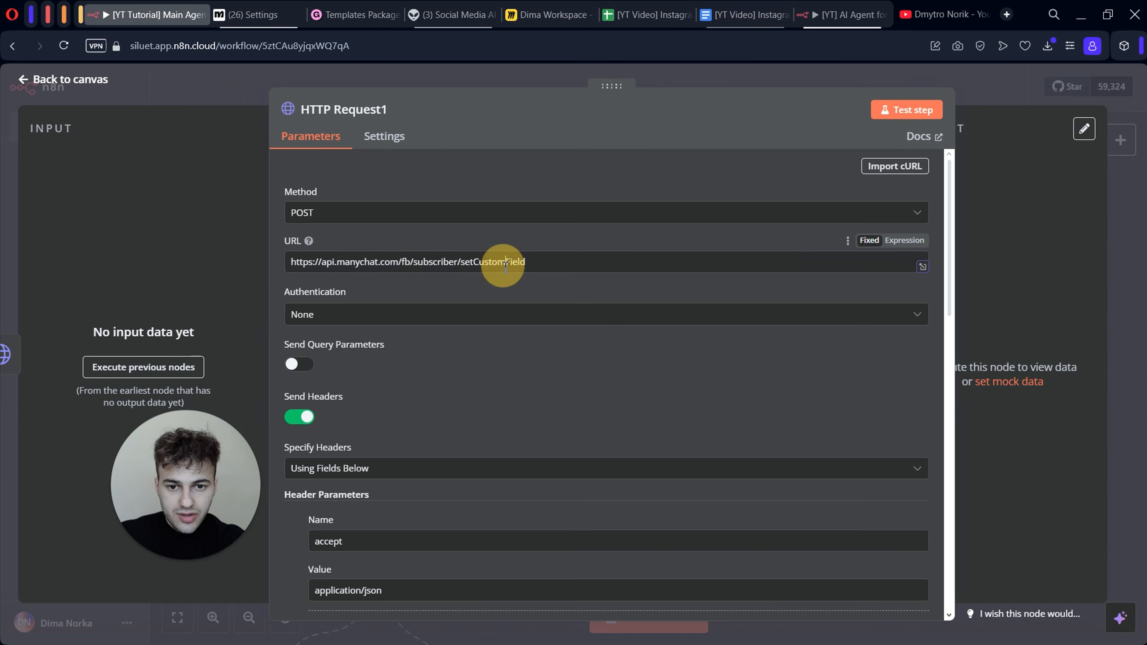
pyautogui.tripleClick(503, 266)
pyautogui.hotkey('ctrl', 'v')
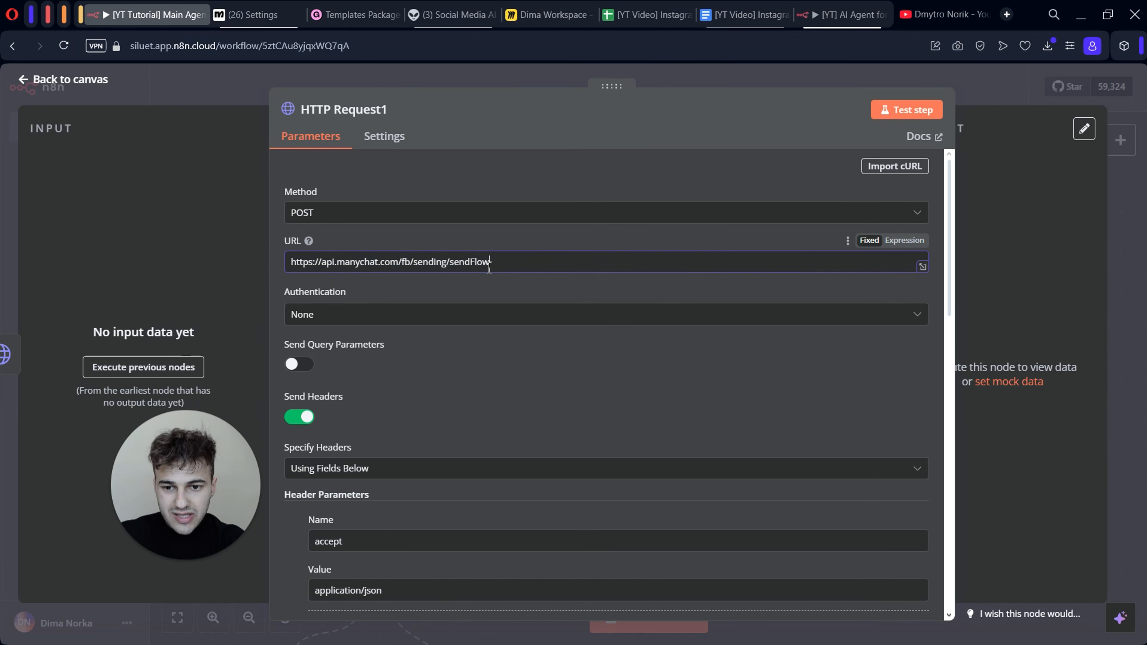
# - Specify HTTP Request1's body using JSON and paste the template's body with subscriber_id {{ $('Webhook').item.json.body.contactid }} and a flow_ns entry
pyautogui.scroll(-7, 452, 384)
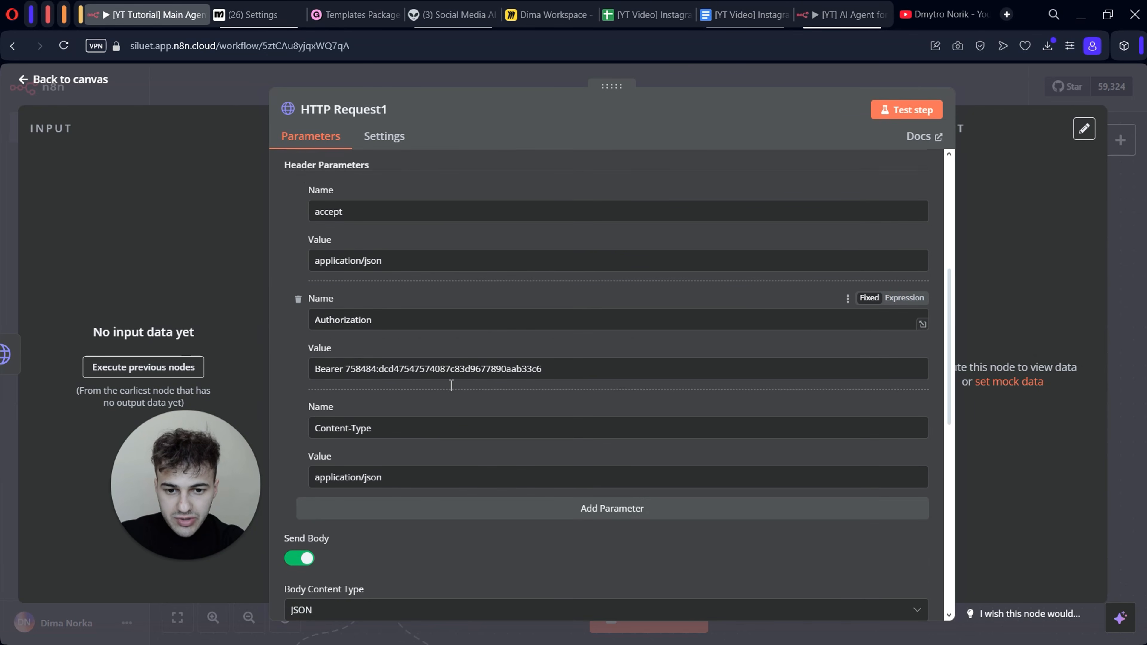
pyautogui.scroll(-6, 451, 385)
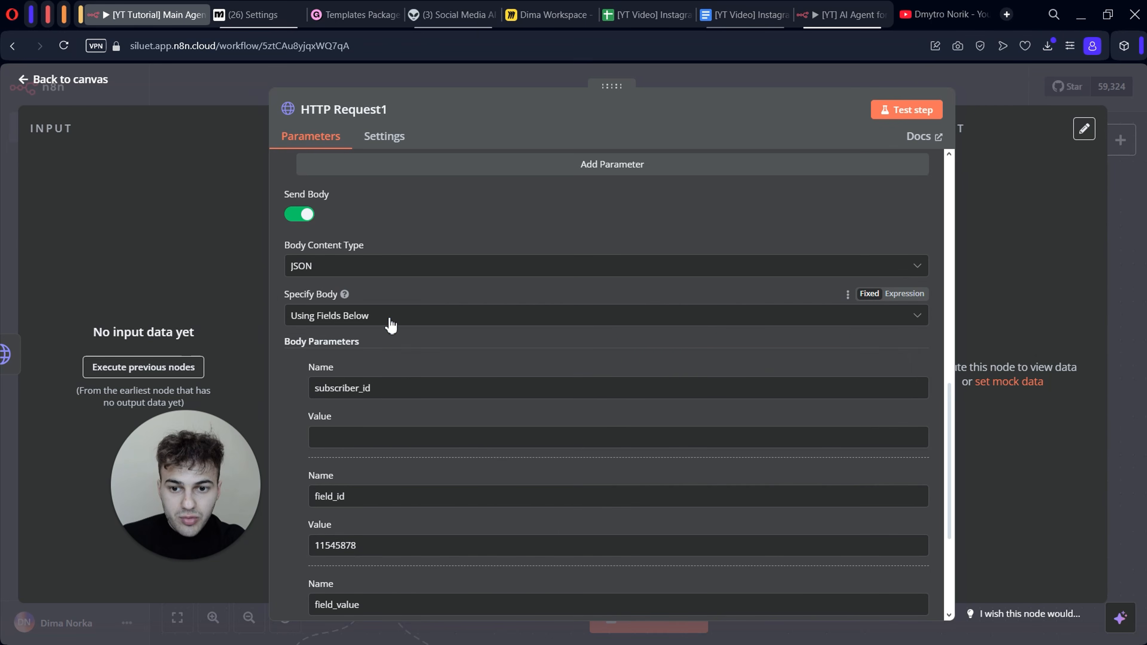
pyautogui.click(389, 322)
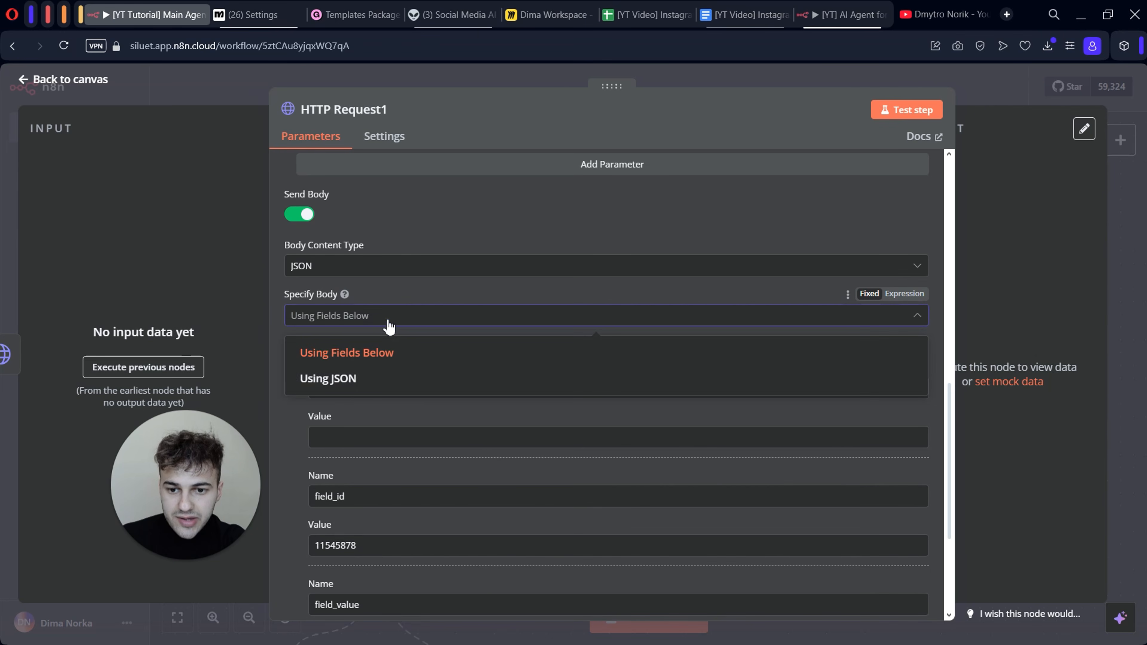
pyautogui.click(351, 377)
pyautogui.click(356, 432)
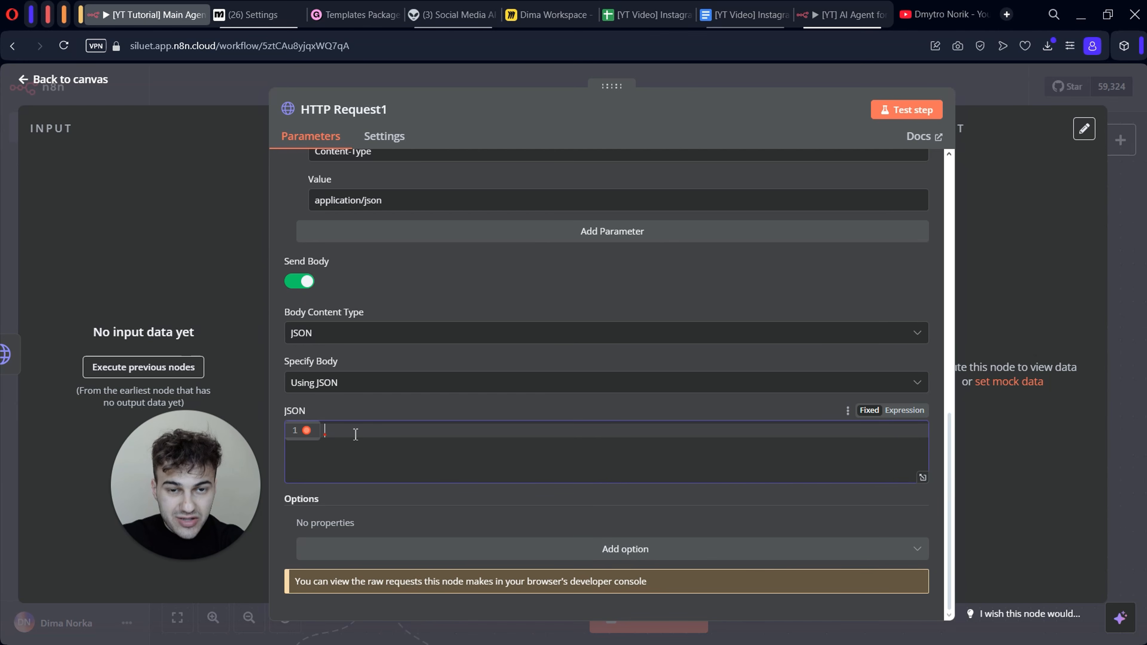
pyautogui.hotkey('ctrl', 'v')
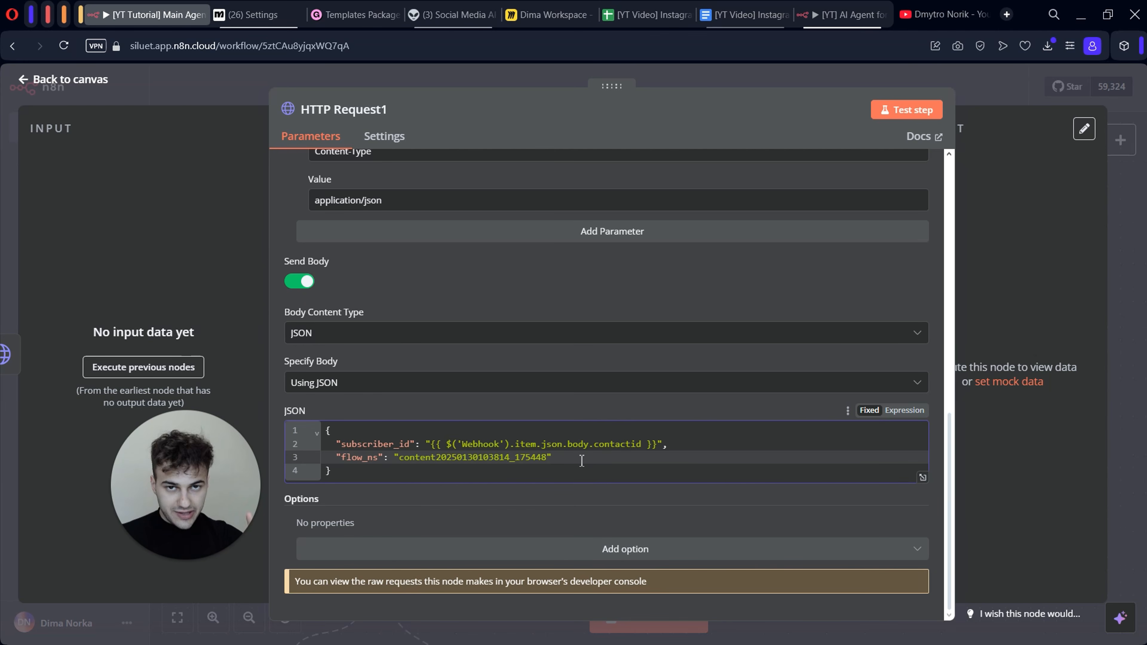
pyautogui.click(393, 474)
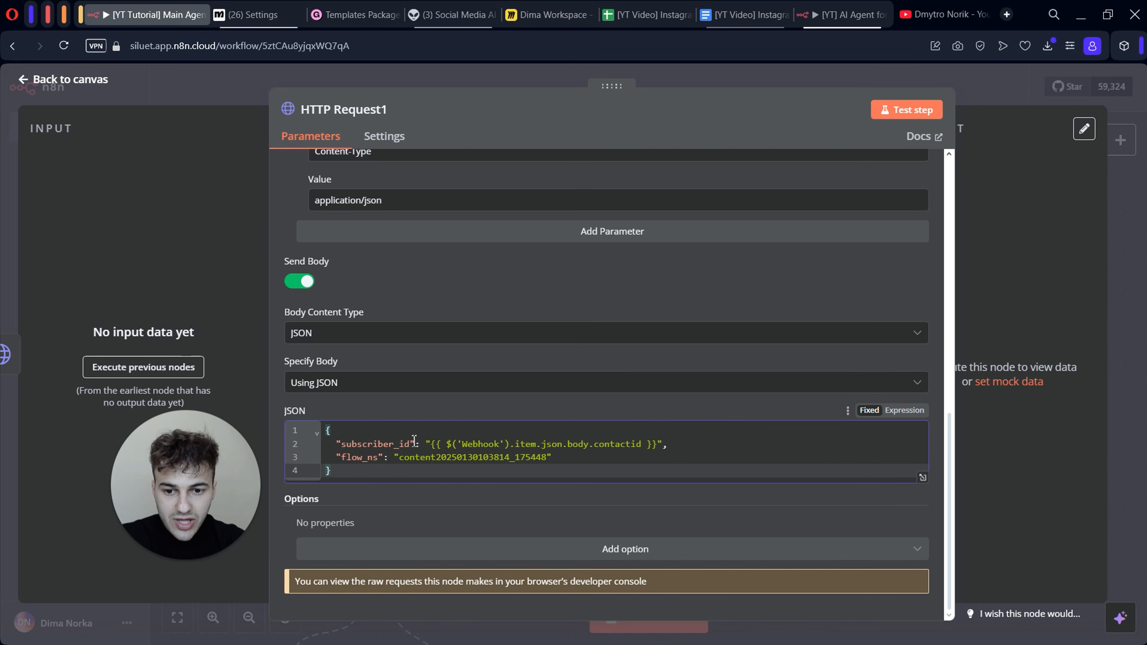
pyautogui.moveTo(411, 443); pyautogui.dragTo(339, 440)
pyautogui.moveTo(379, 457); pyautogui.dragTo(350, 456)
pyautogui.click(425, 454)
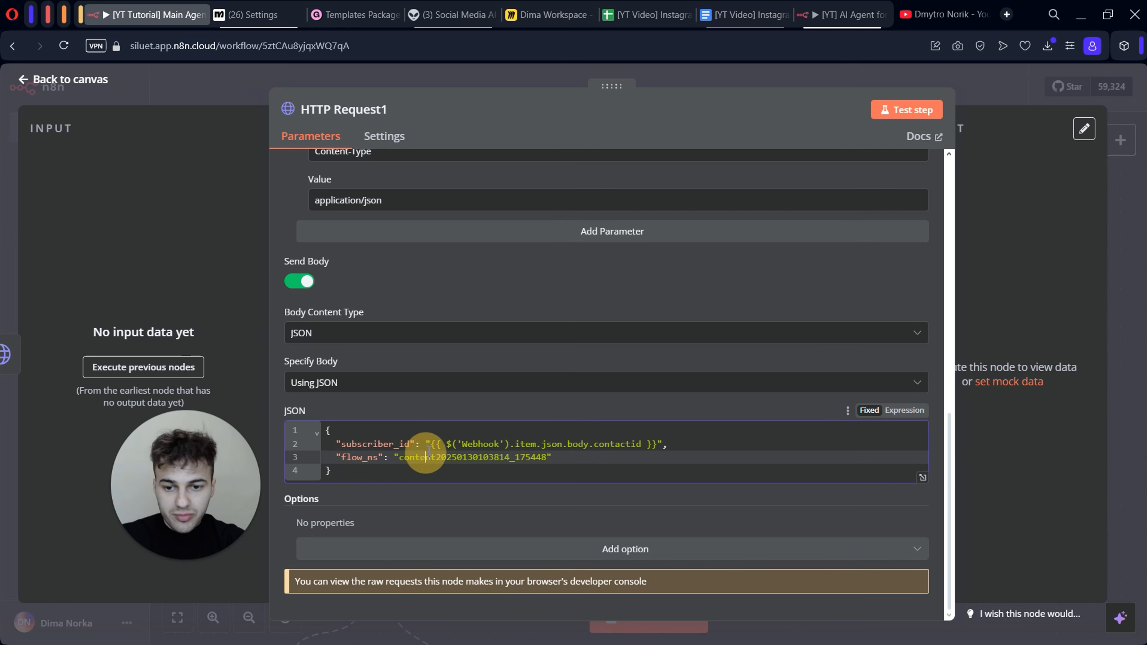
pyautogui.click(267, 18)
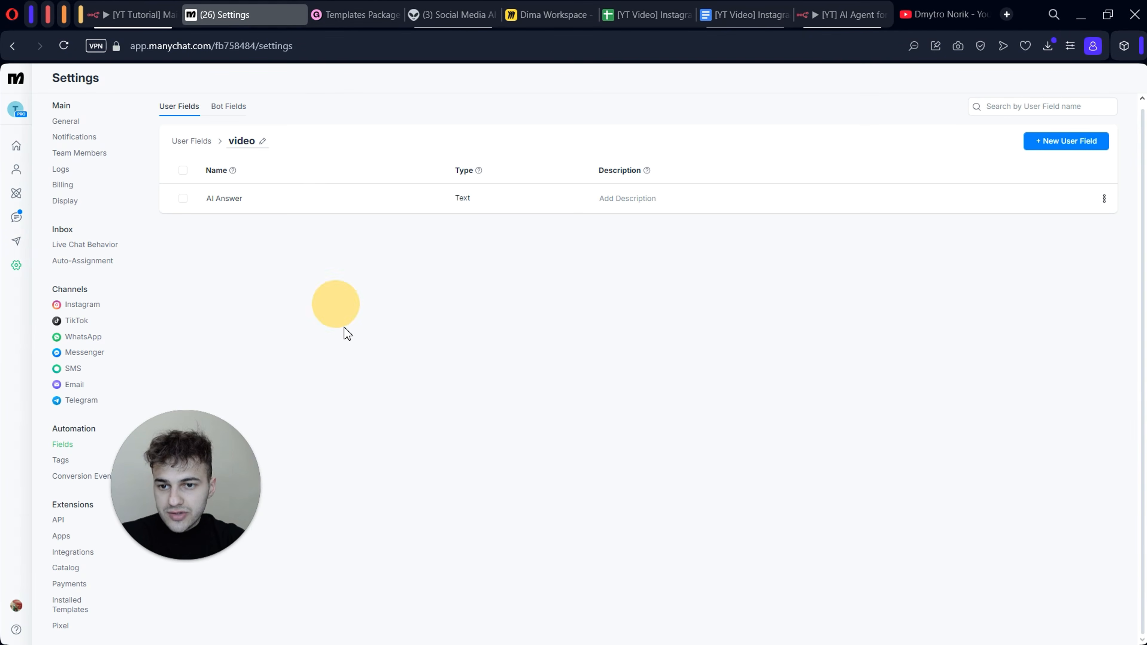
pyautogui.click(17, 195)
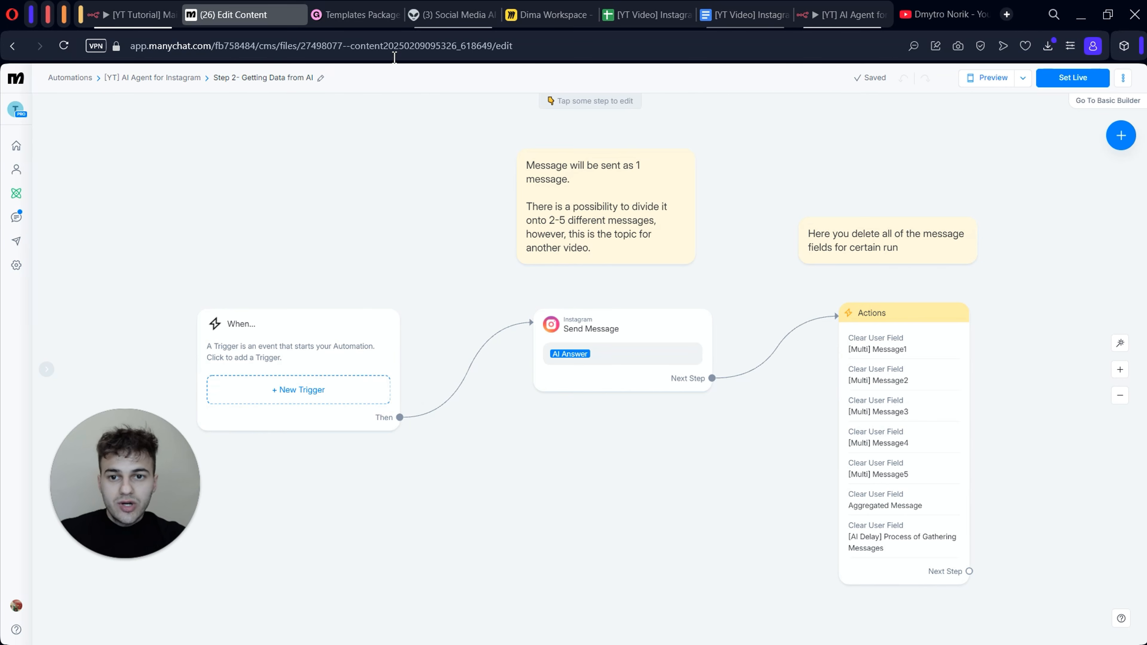
pyautogui.click(355, 44)
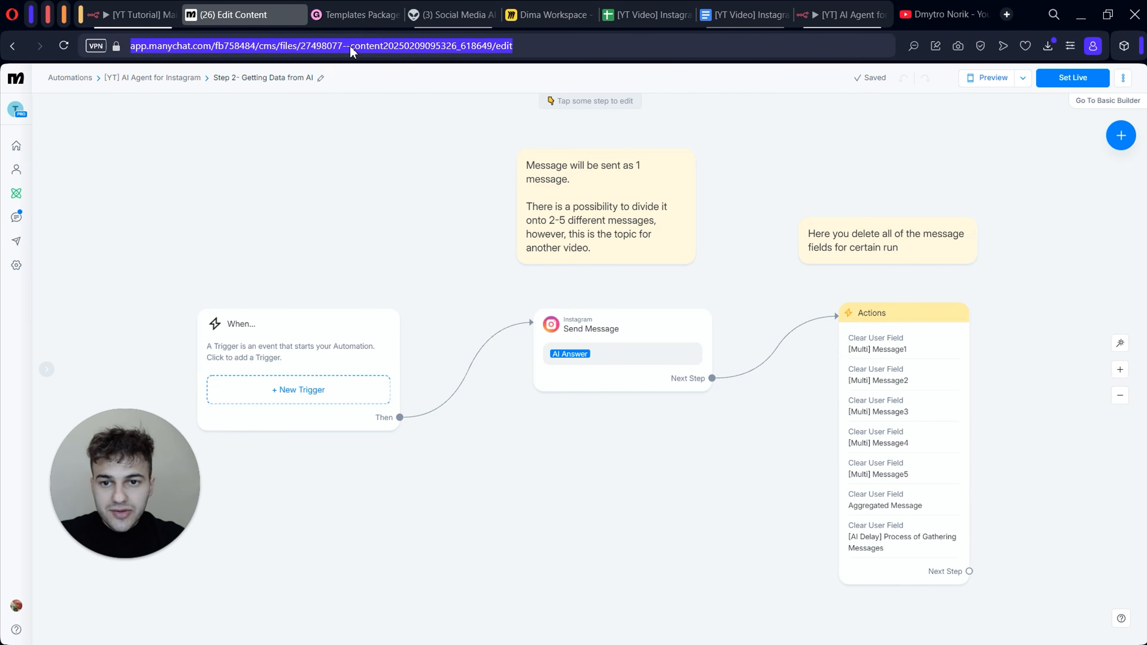
pyautogui.click(356, 44)
pyautogui.moveTo(354, 46); pyautogui.dragTo(492, 46)
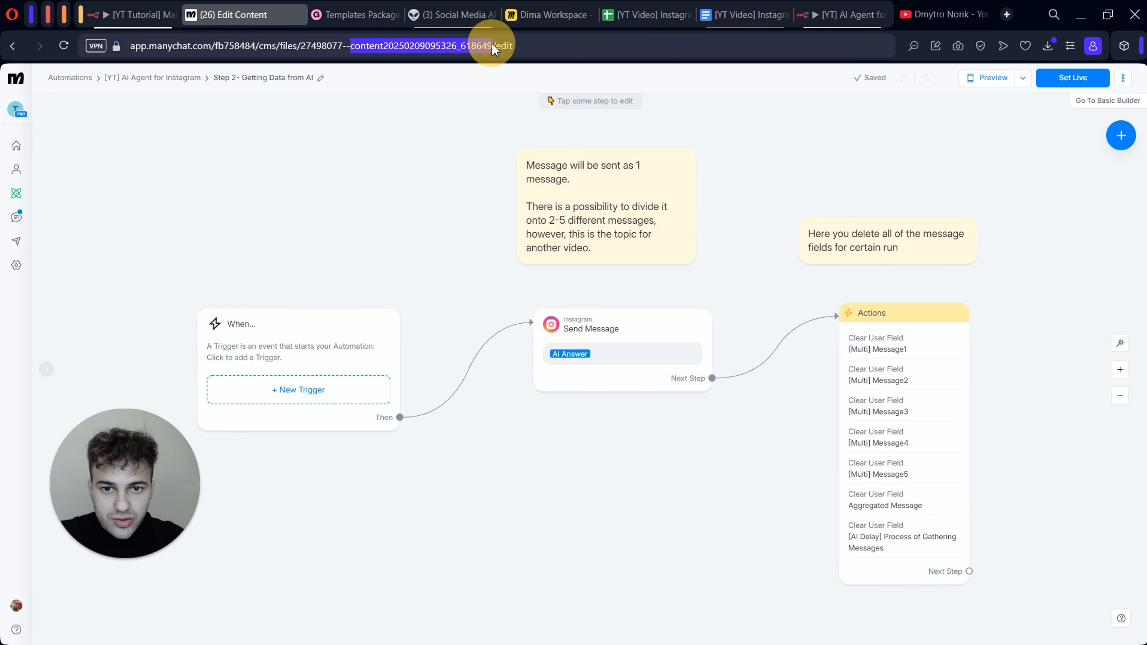
pyautogui.hotkey('ctrl', 'shift', 'Tab')
pyautogui.moveTo(547, 457); pyautogui.dragTo(400, 458)
pyautogui.hotkey('ctrl', 'v')
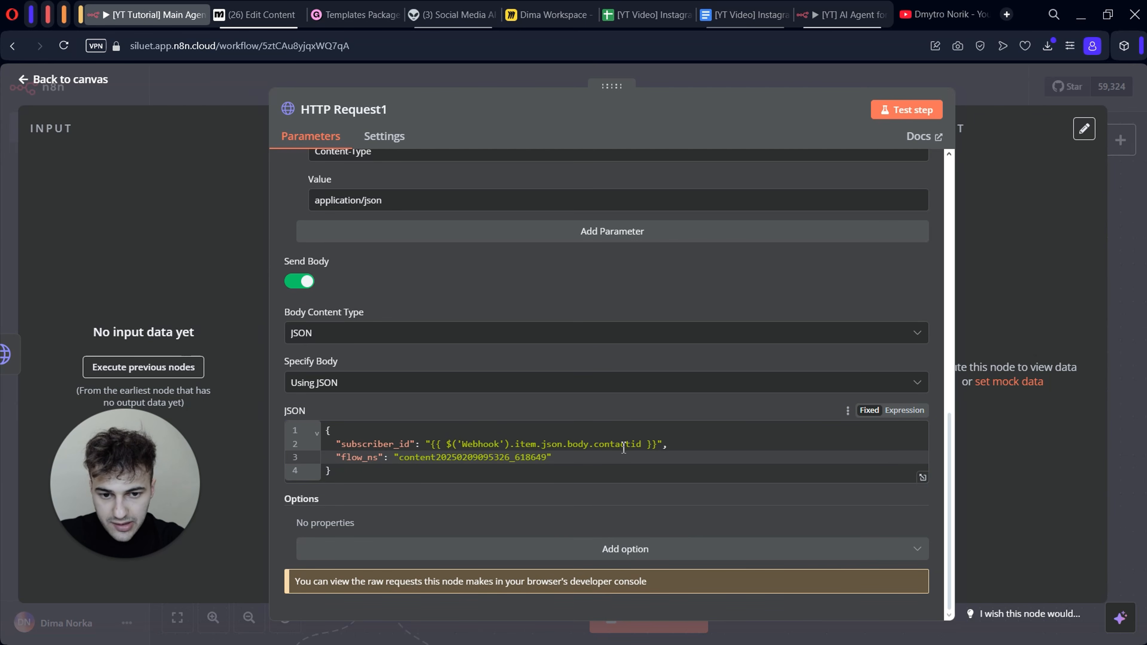
pyautogui.scroll(5, 624, 447)
pyautogui.press('Escape')
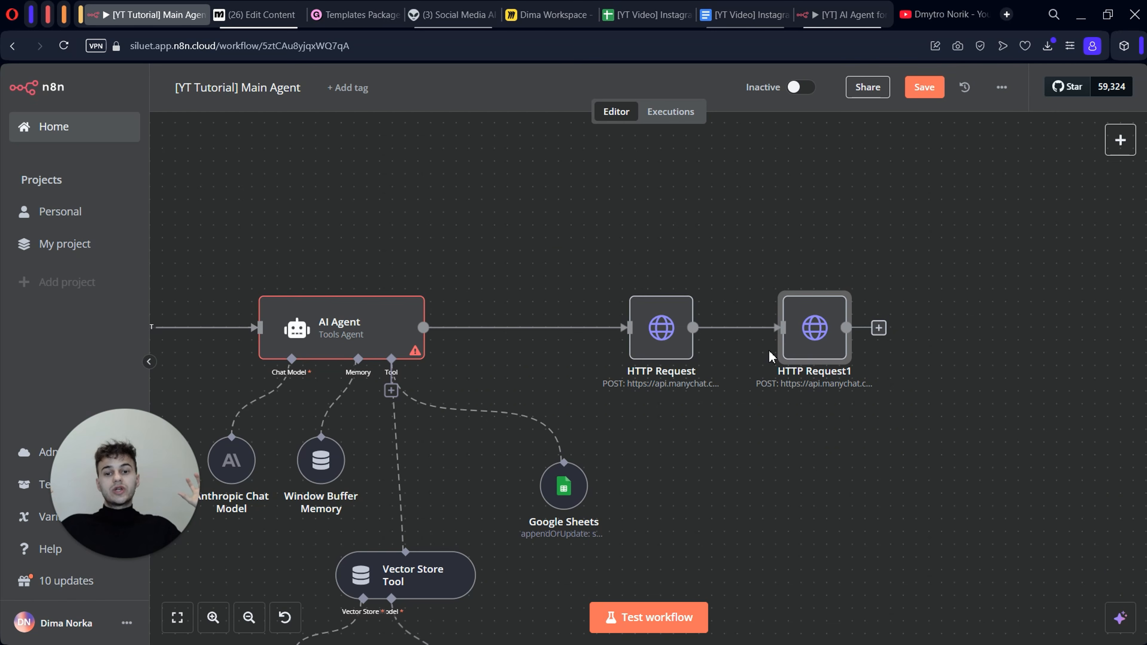
# - Save the workflow and open the Webhook node's parameters
pyautogui.hscroll(-5, 450, 232)
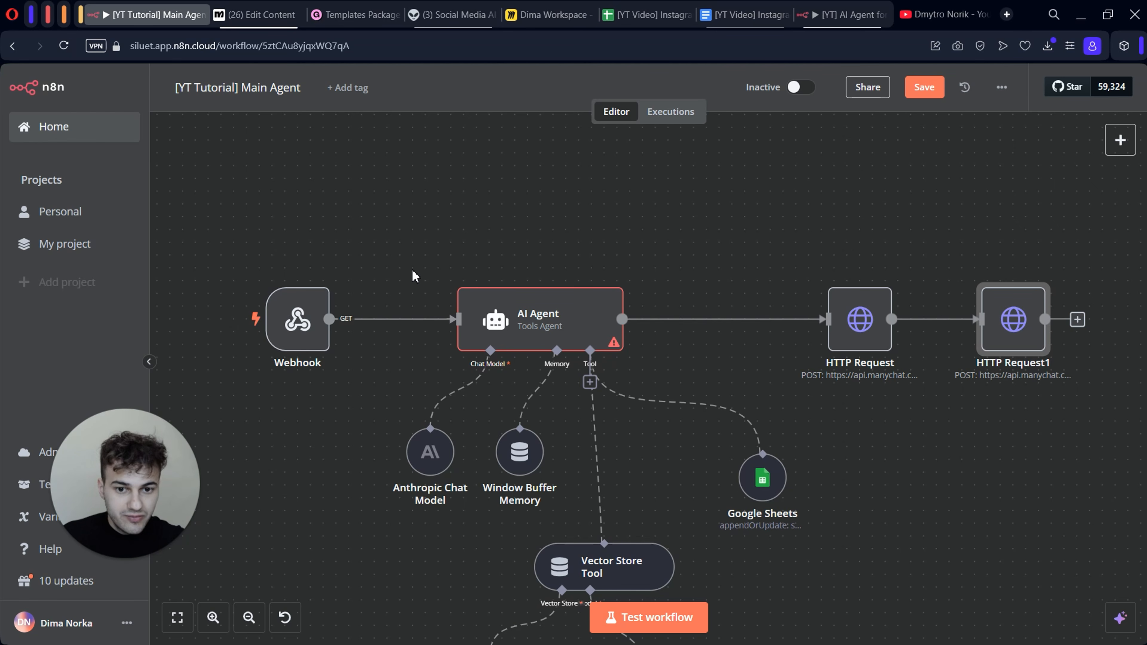
pyautogui.click(944, 100)
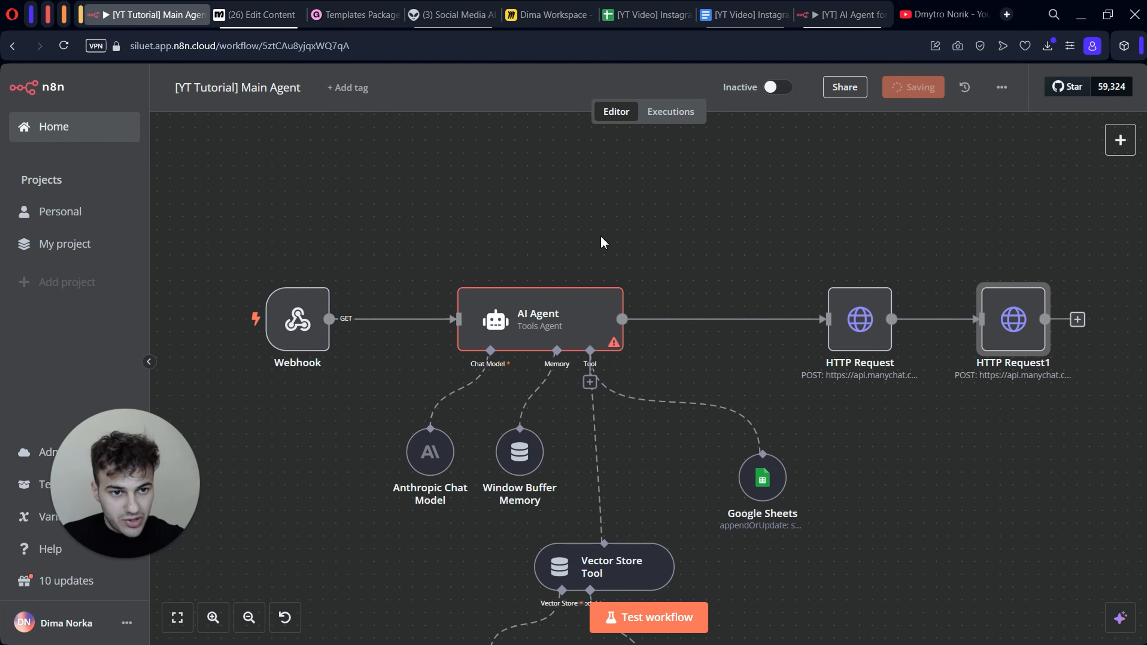
pyautogui.click(297, 329)
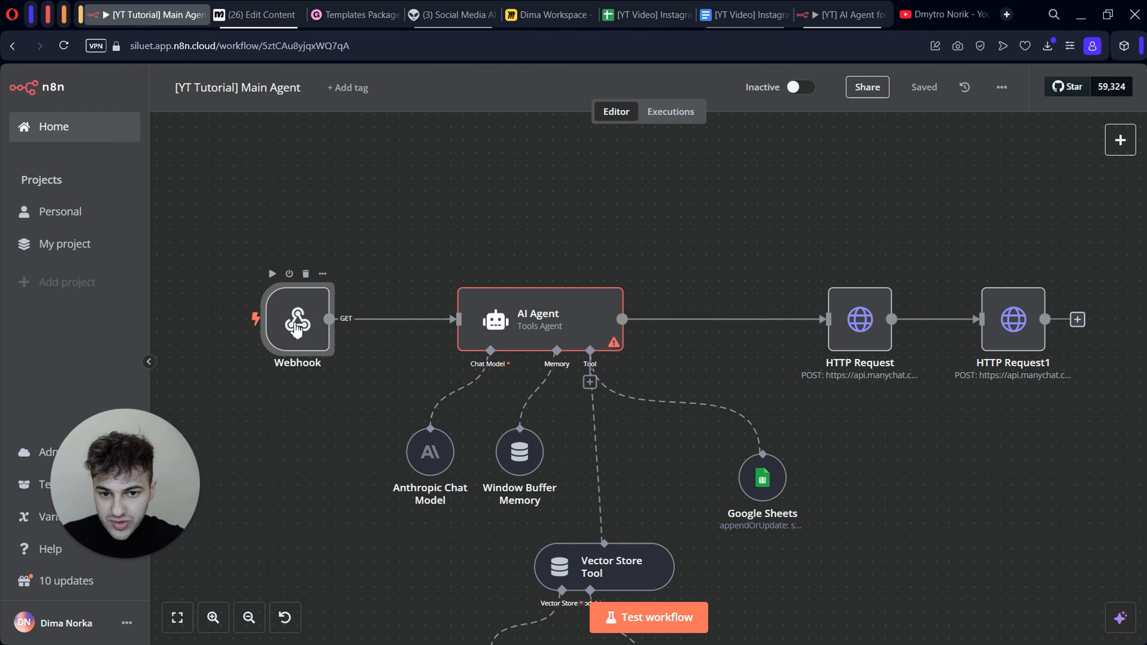
pyautogui.doubleClick(297, 329)
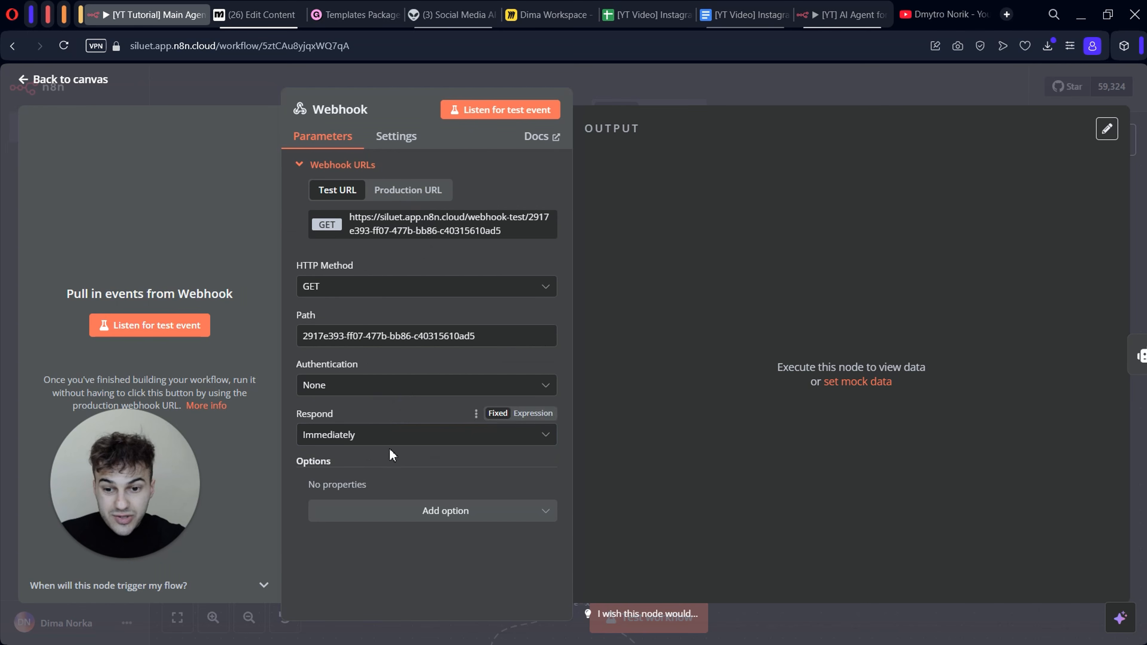
# - Set the Webhook node to respond When Last Node Finishes and copy its test URL
pyautogui.click(386, 434)
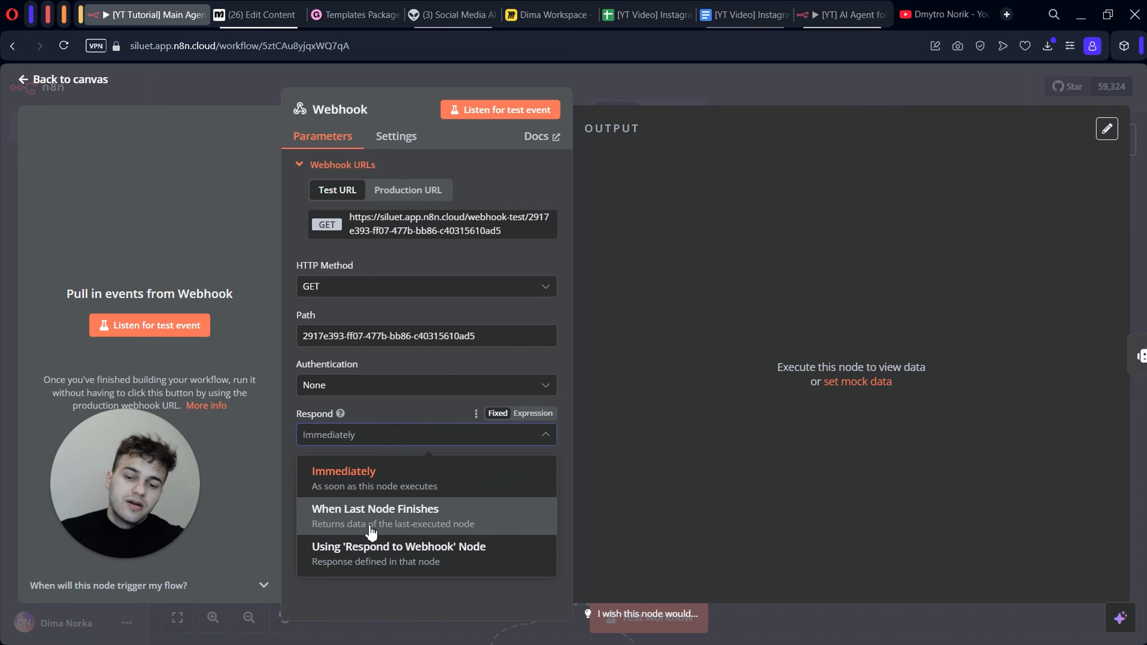
pyautogui.click(383, 527)
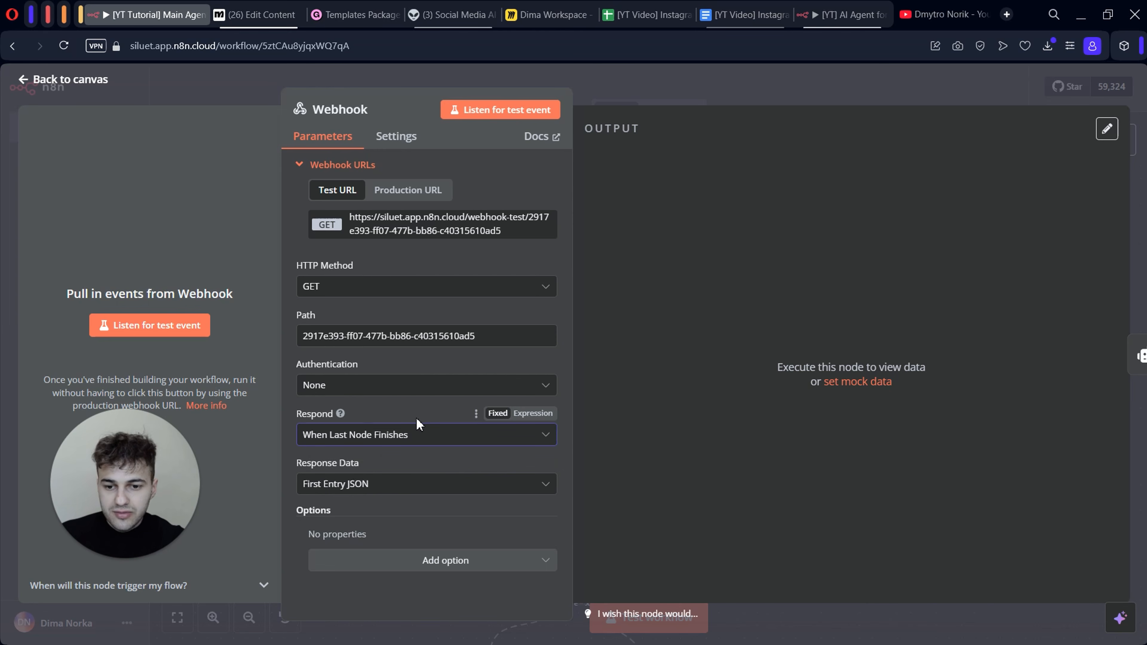
pyautogui.click(414, 223)
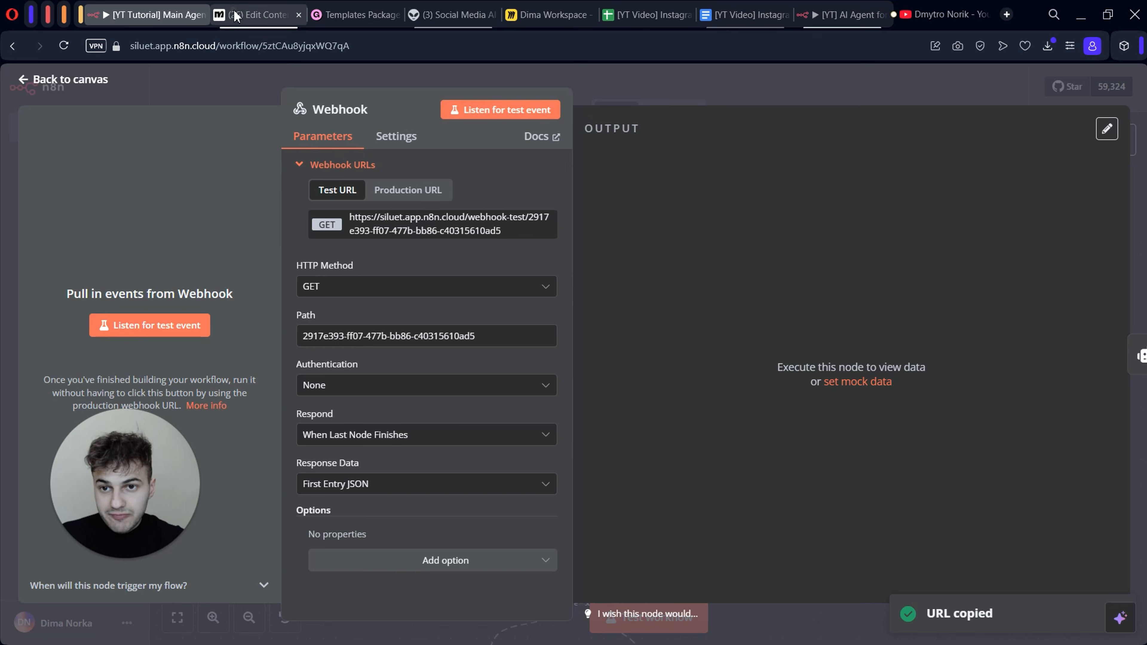
# - In Manychat's Step1 - Sending Data to AI automation, replace the Actions #2 external request's URL with the copied webhook test URL
pyautogui.click(271, 14)
pyautogui.click(156, 79)
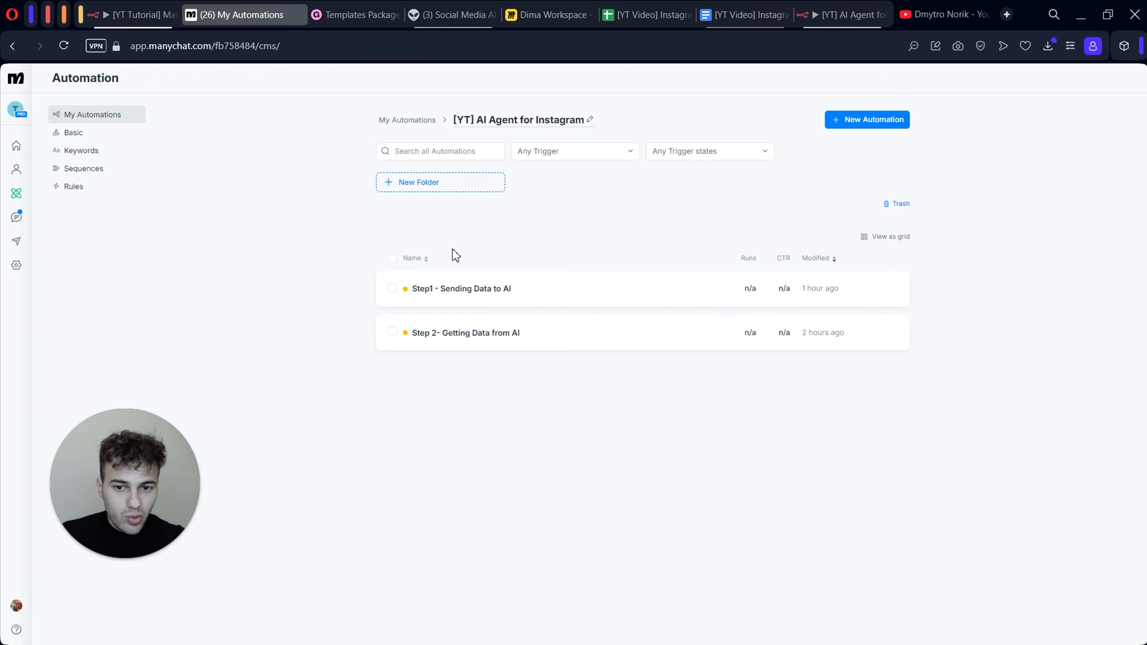
pyautogui.click(506, 298)
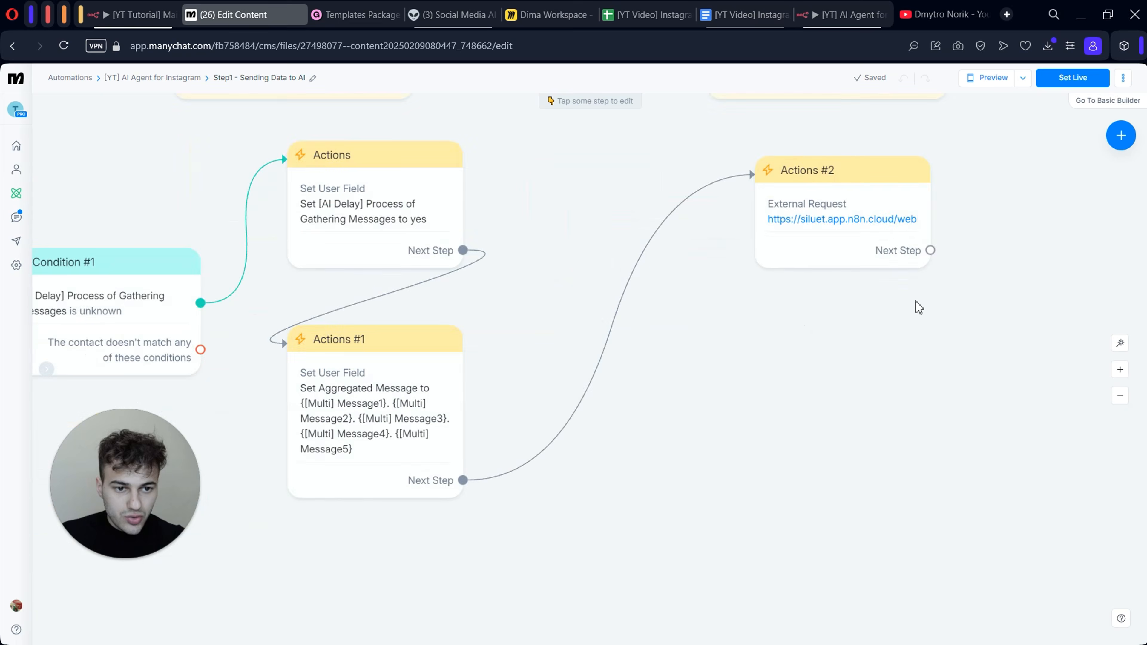
pyautogui.click(821, 275)
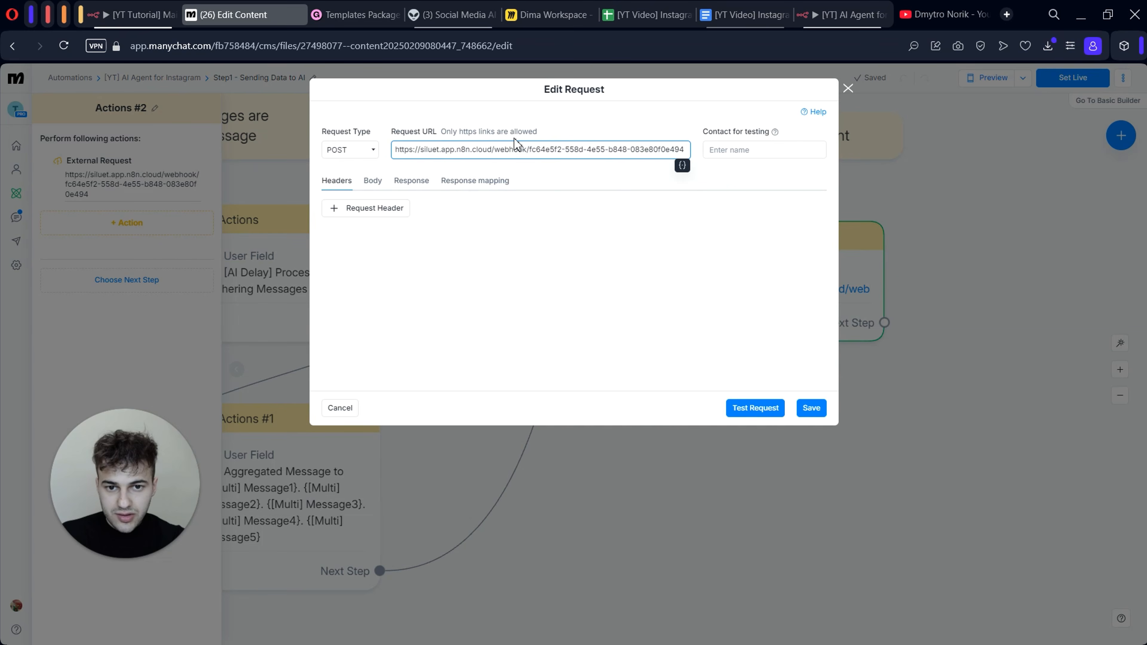
pyautogui.doubleClick(519, 150)
pyautogui.tripleClick(518, 151)
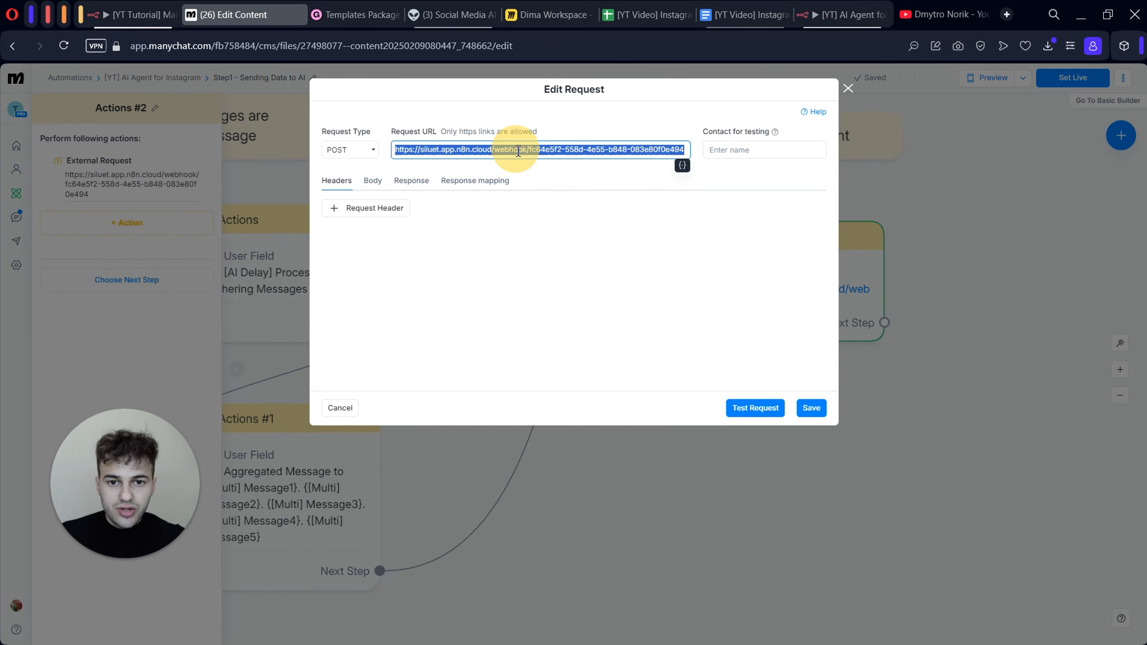
pyautogui.press('BackSpace')
pyautogui.hotkey('ctrl', 'v')
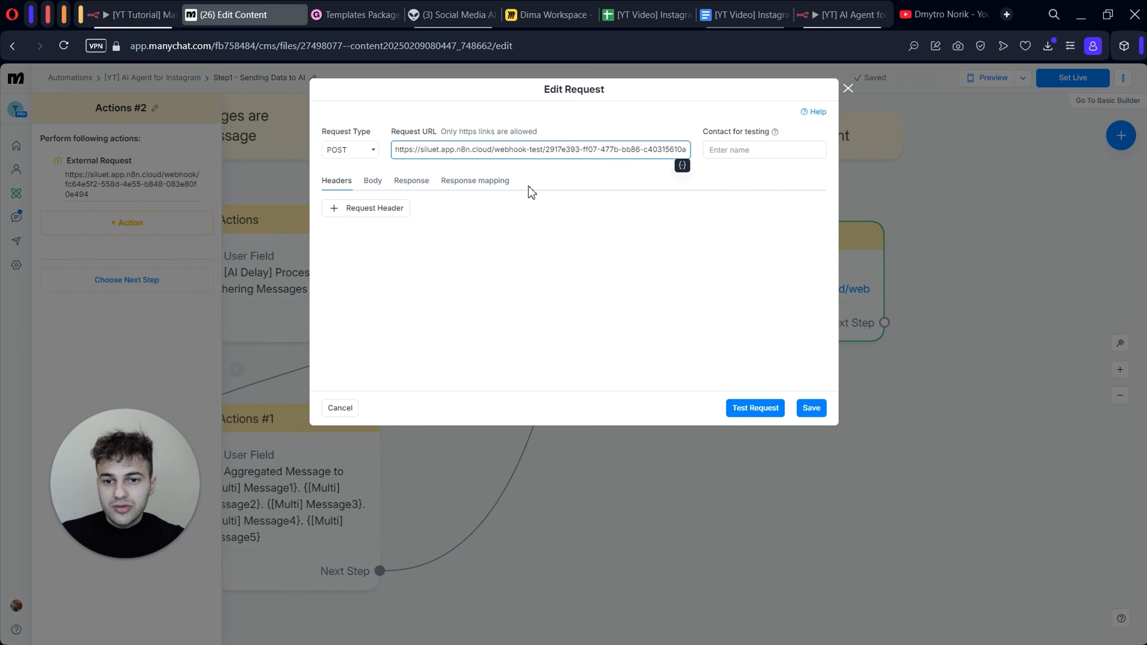
# - Show the external request's body and choose a contact for testing to fill its preview
pyautogui.click(374, 181)
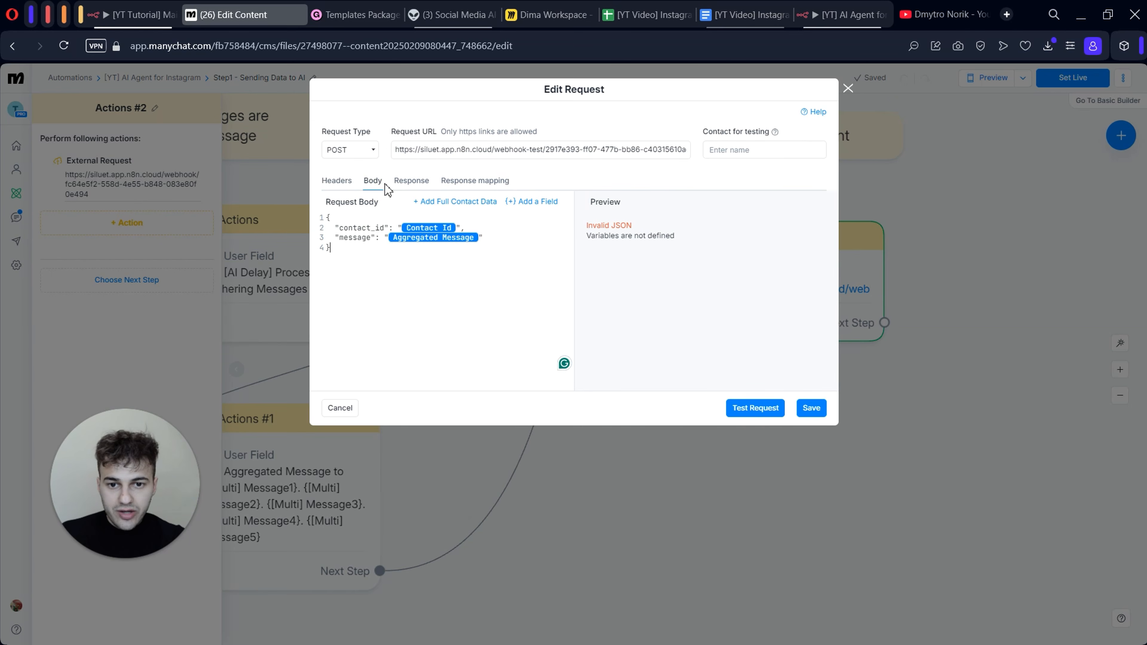
pyautogui.click(745, 152)
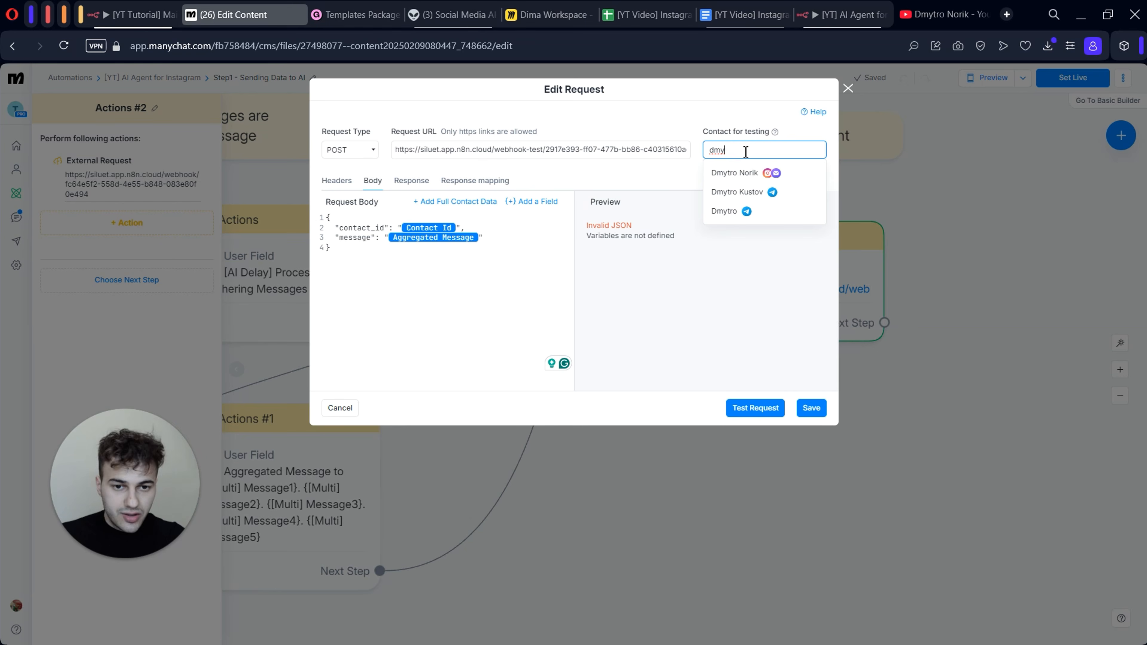
pyautogui.click(741, 177)
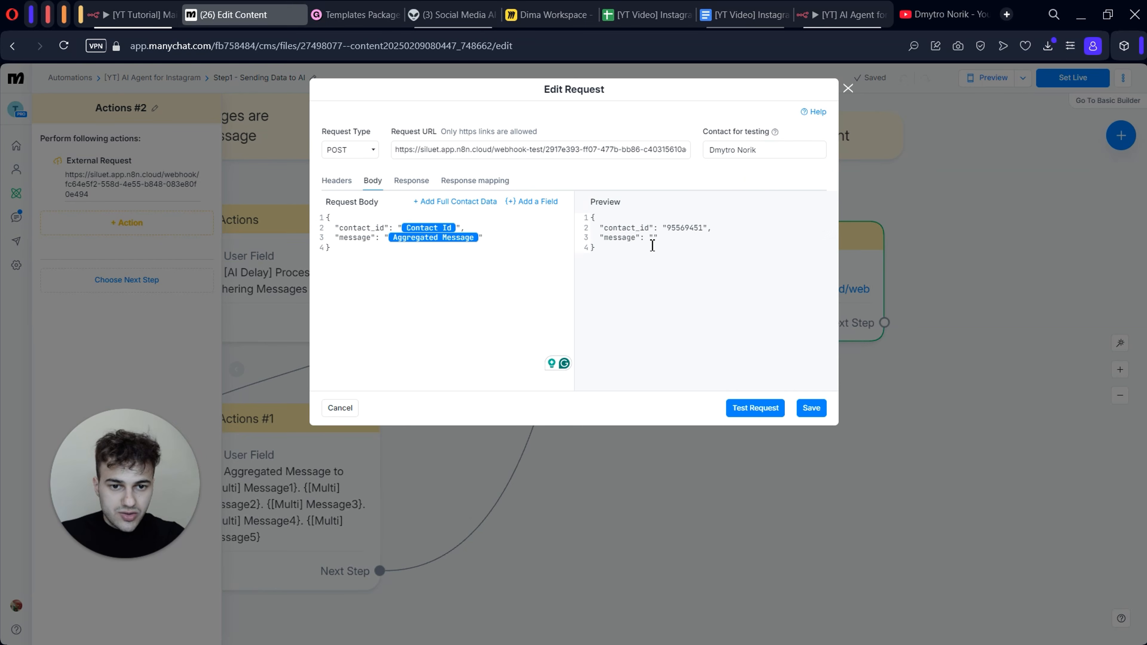
pyautogui.click(761, 149)
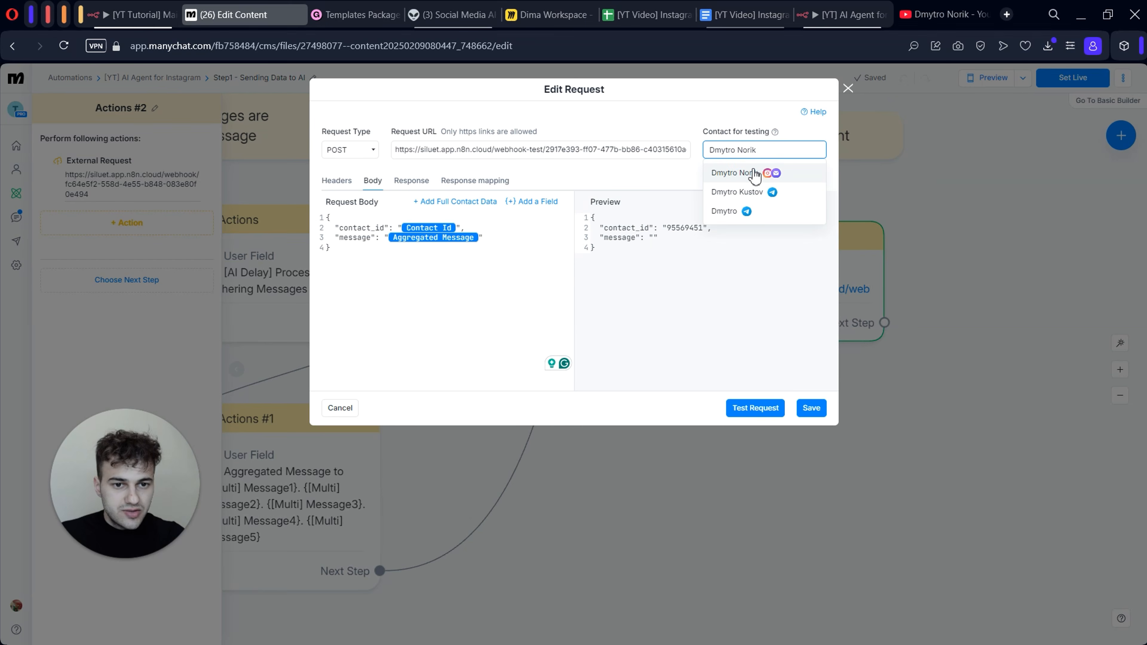
pyautogui.press('BackSpace')
pyautogui.press('BackSpace')
pyautogui.press('BackSpace')
pyautogui.press('BackSpace')
pyautogui.press('BackSpace')
pyautogui.press('BackSpace')
pyautogui.press('BackSpace')
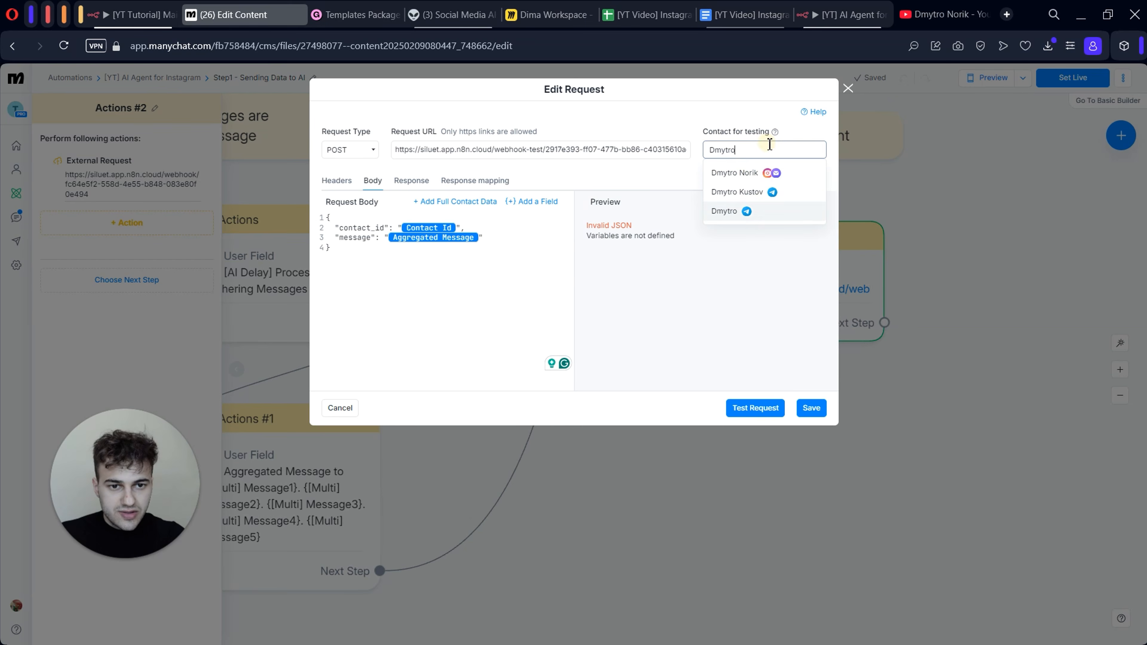
pyautogui.press('BackSpace')
pyautogui.press('BackSpace')
pyautogui.click(771, 203)
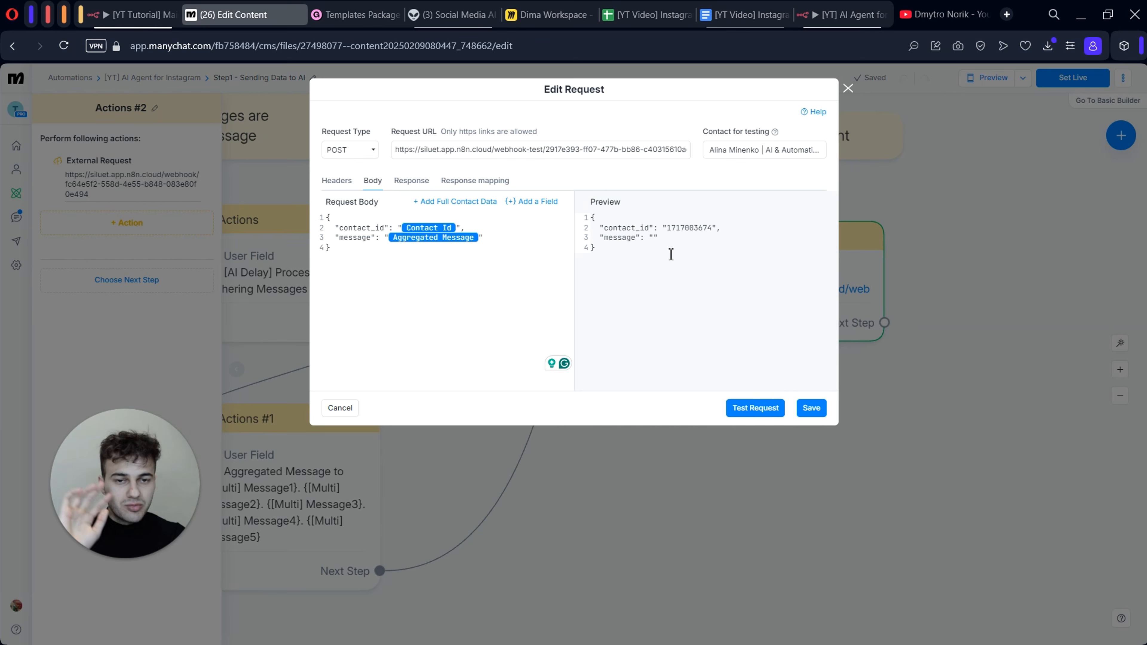
# - In n8n, try to listen for a Webhook test event and remove the connection between the Webhook and AI Agent nodes
pyautogui.hotkey('ctrl', 'Tab')
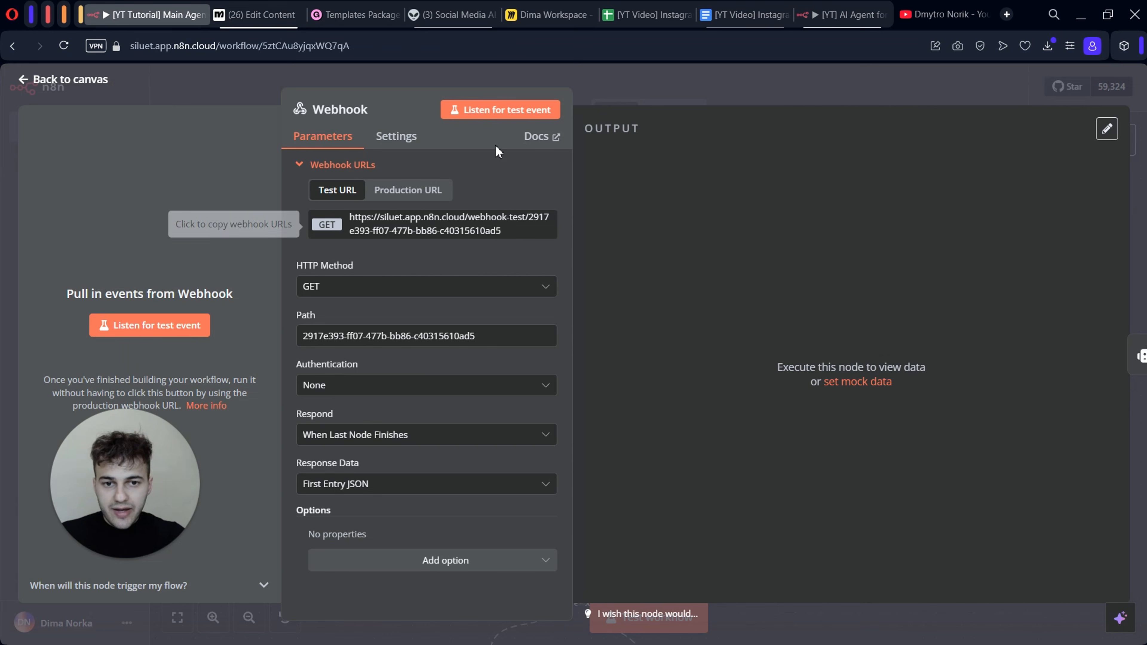
pyautogui.click(490, 111)
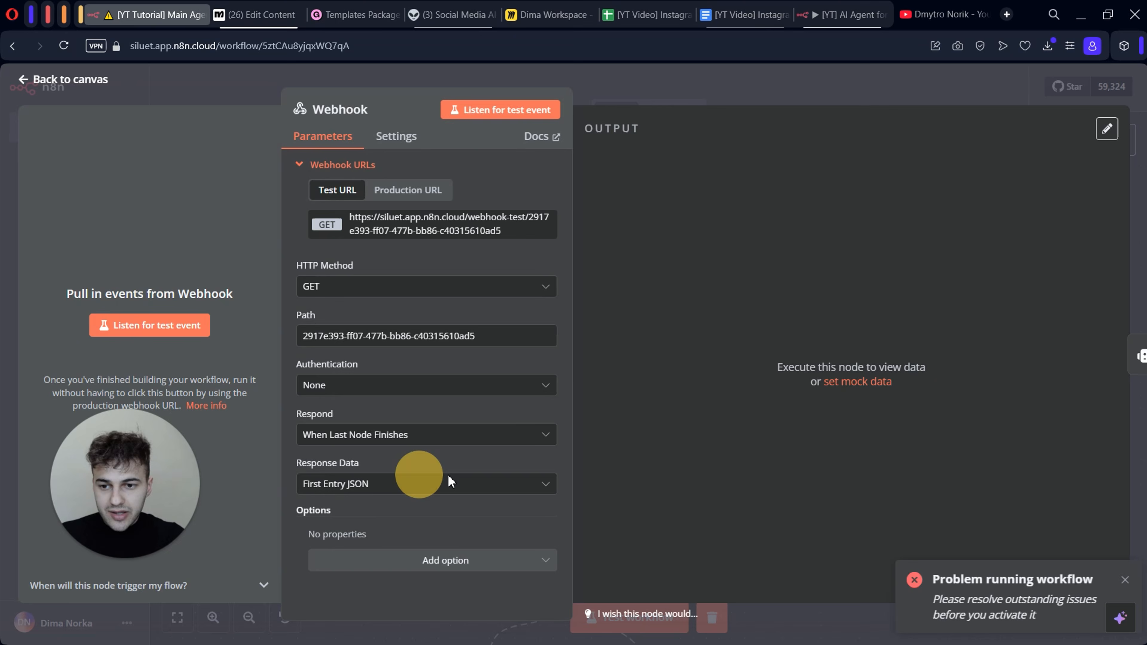
pyautogui.click(710, 103)
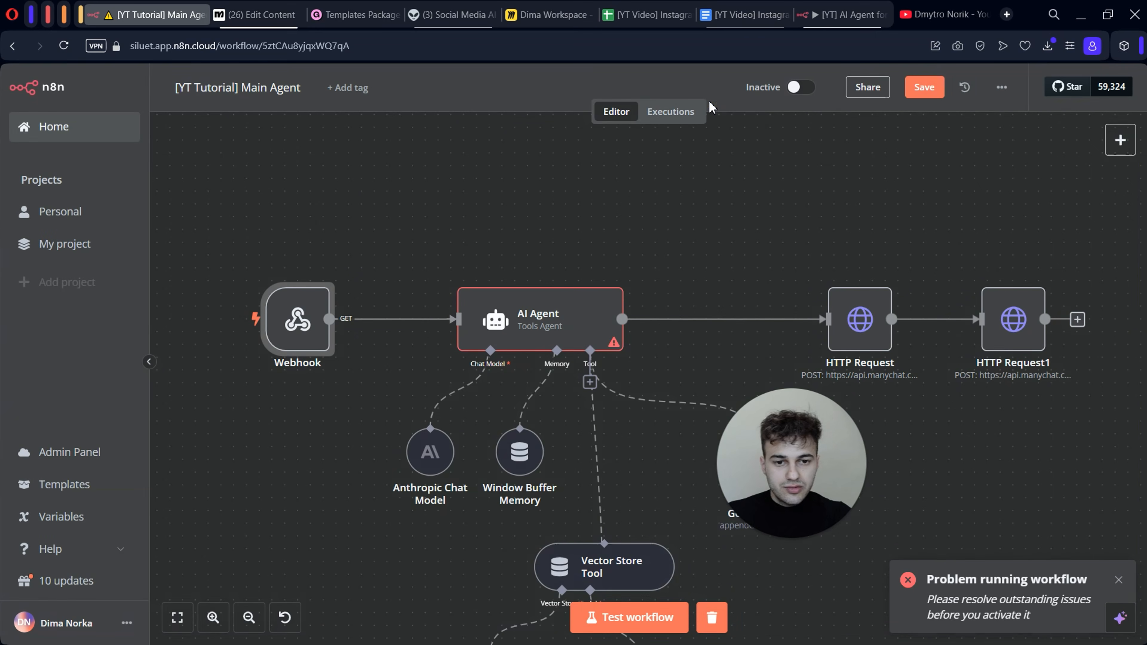
pyautogui.click(402, 320)
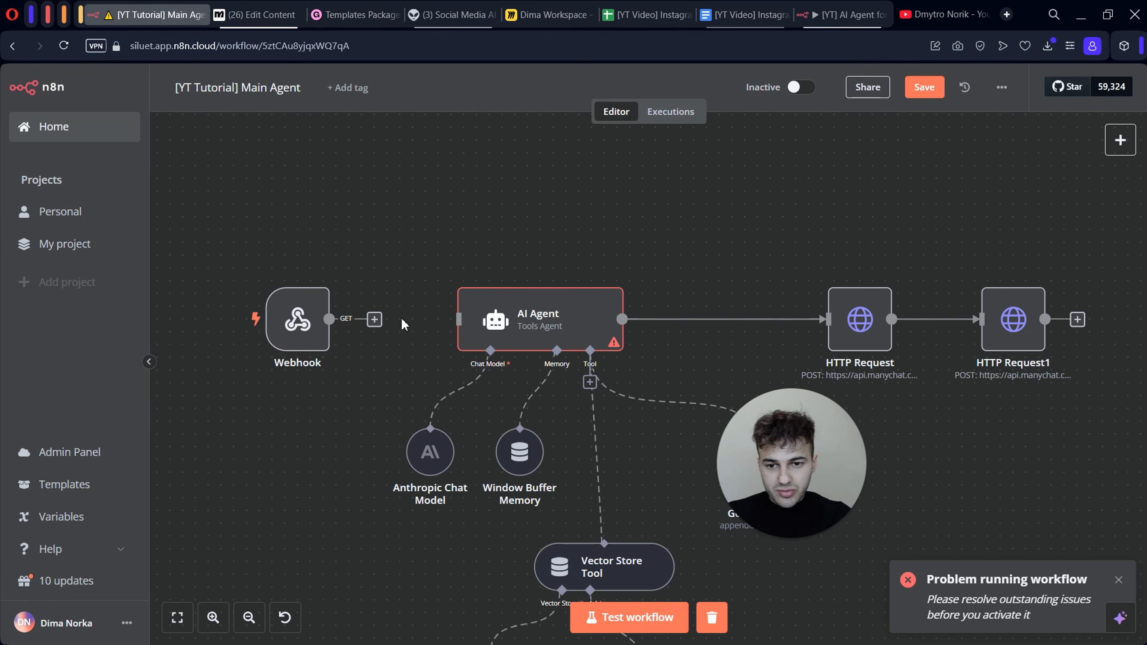
pyautogui.doubleClick(297, 319)
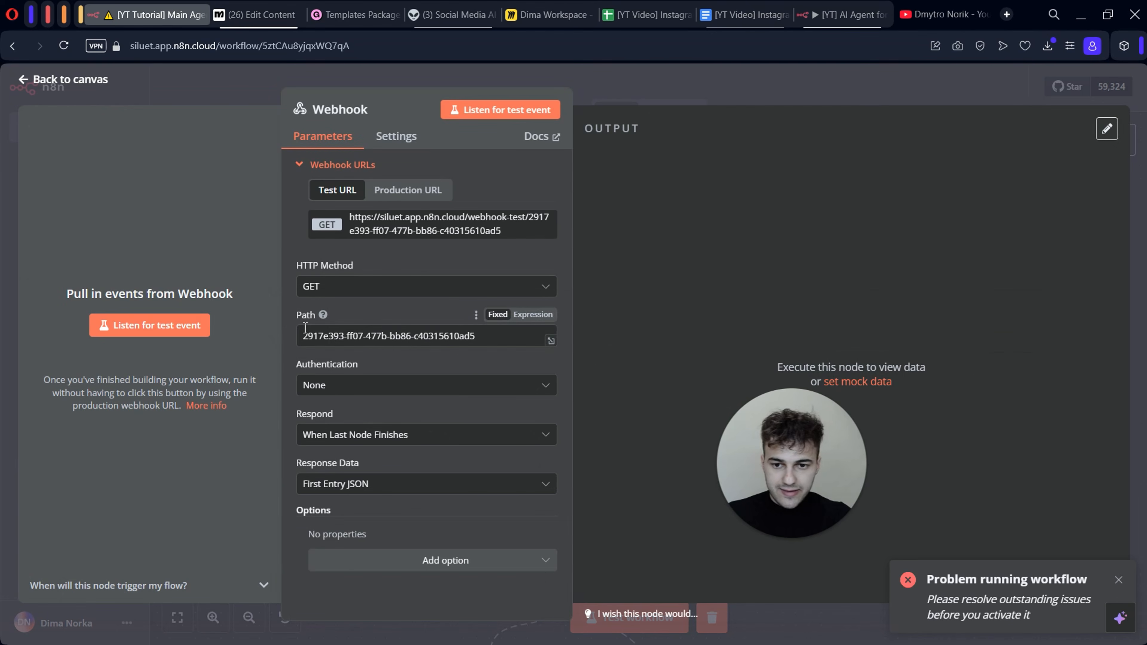
pyautogui.click(132, 316)
pyautogui.press('Escape')
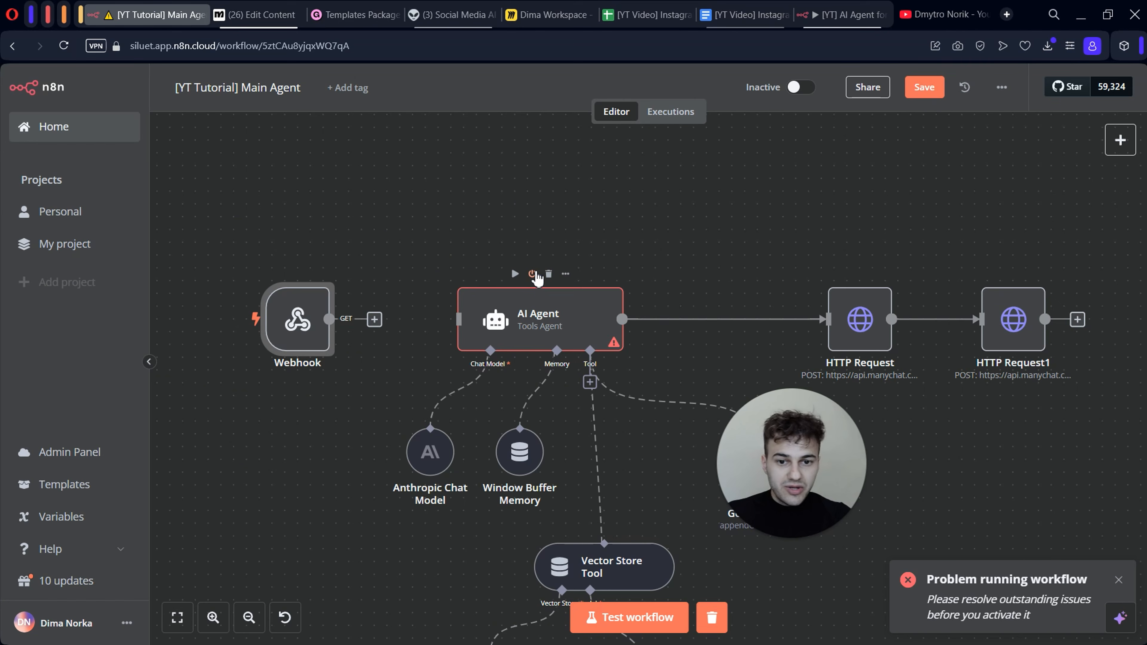
# - Deactivate the AI Agent node and start listening for a test event on the Webhook node
pyautogui.click(533, 274)
pyautogui.scroll(-3, 629, 220)
pyautogui.scroll(3, 551, 300)
pyautogui.hscroll(-3, 551, 300)
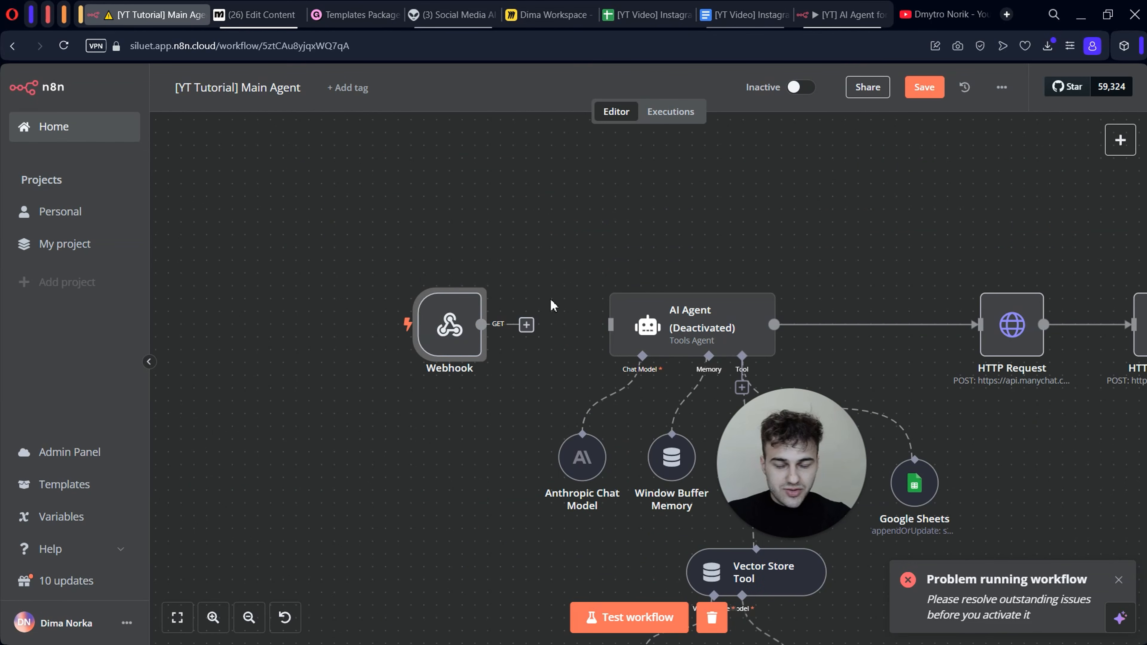
pyautogui.doubleClick(457, 343)
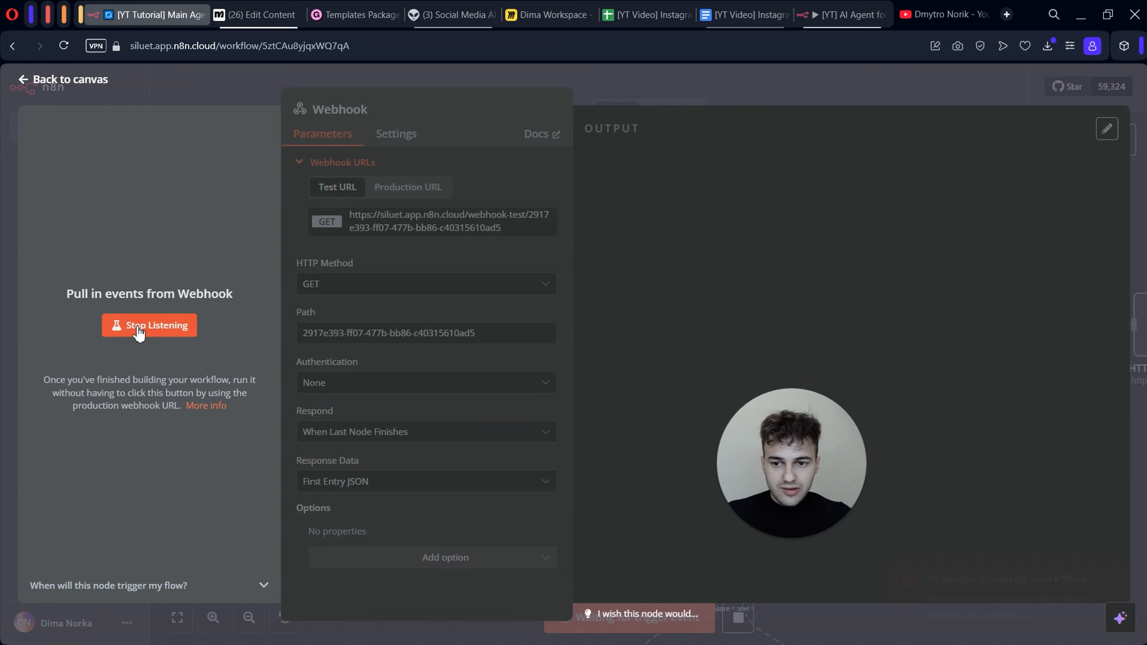
pyautogui.click(139, 333)
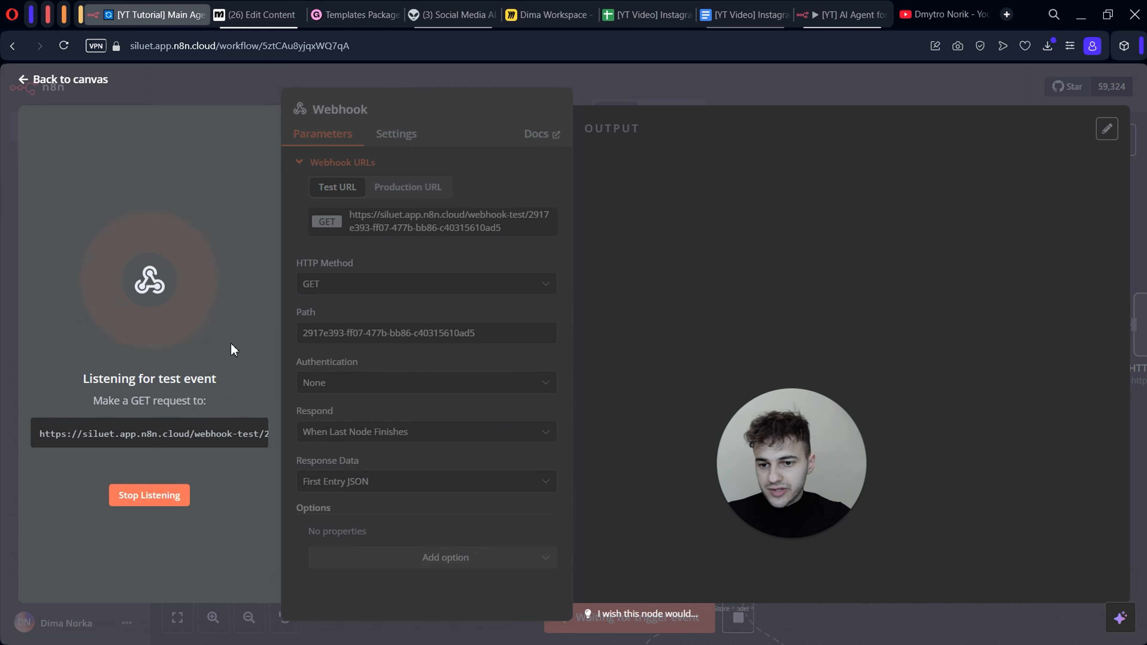
# - Try sending Manychat's test request to the listening n8n webhook, then return to the Webhook node
pyautogui.hotkey('ctrl', 'Tab')
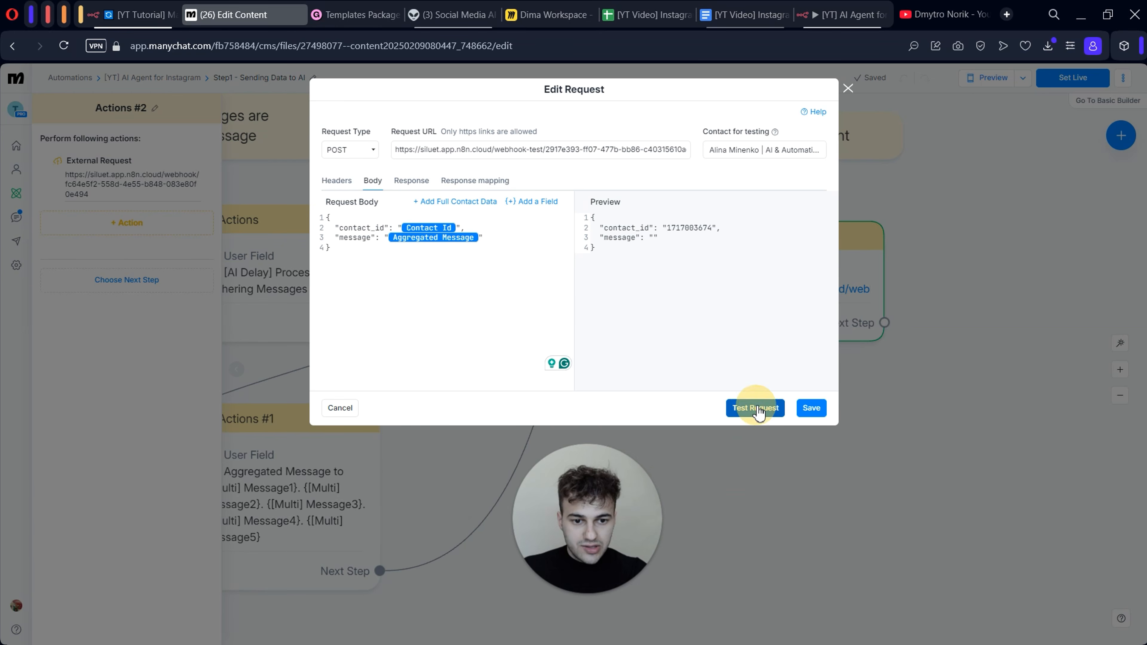
pyautogui.click(755, 406)
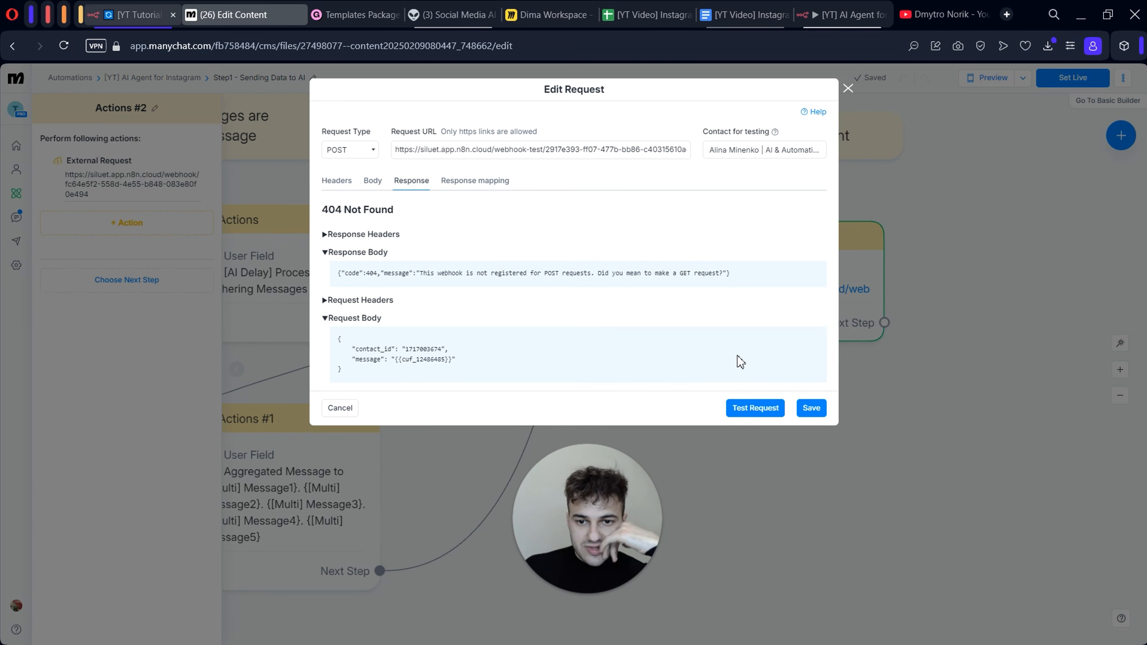
pyautogui.hotkey('ctrl', 'shift', 'Tab')
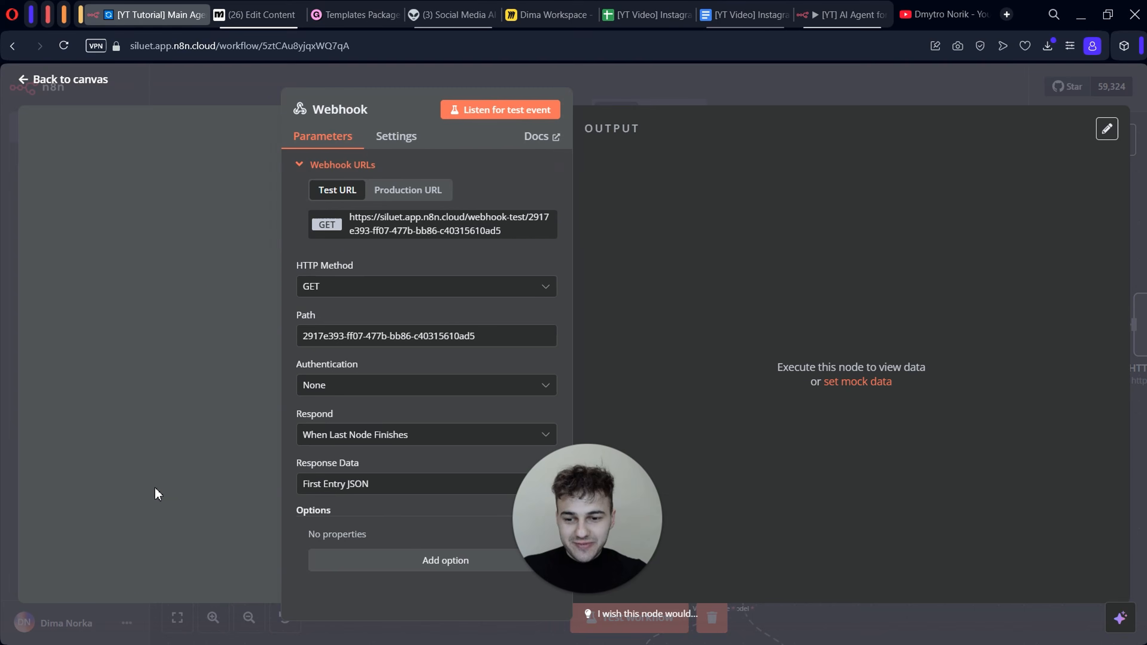
# - Change the Webhook's HTTP Method to POST and resend Manychat's test request to its test URL
pyautogui.click(448, 222)
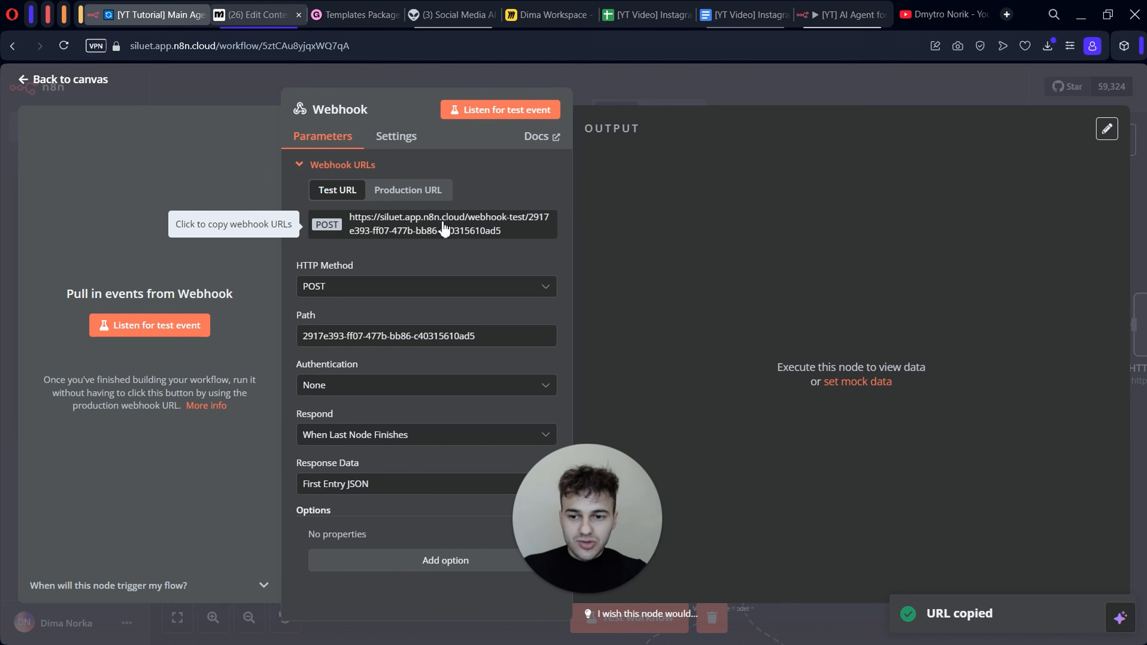
pyautogui.hotkey('ctrl', 'Tab')
pyautogui.click(656, 153)
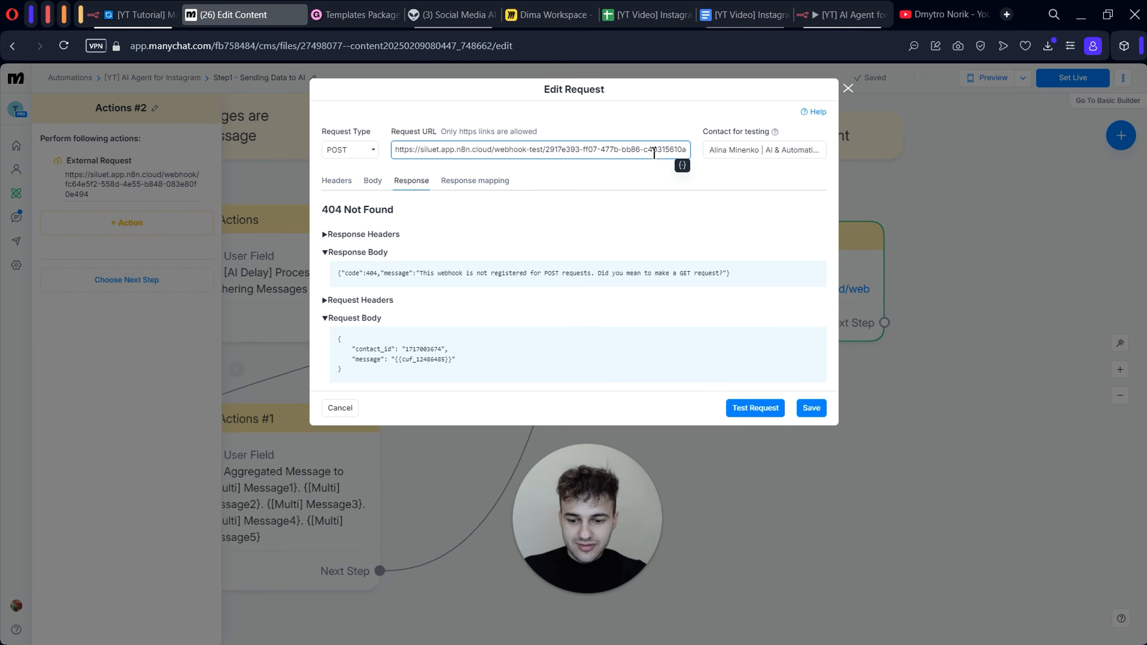
pyautogui.tripleClick(653, 153)
pyautogui.hotkey('ctrl', 'shift', 'Tab')
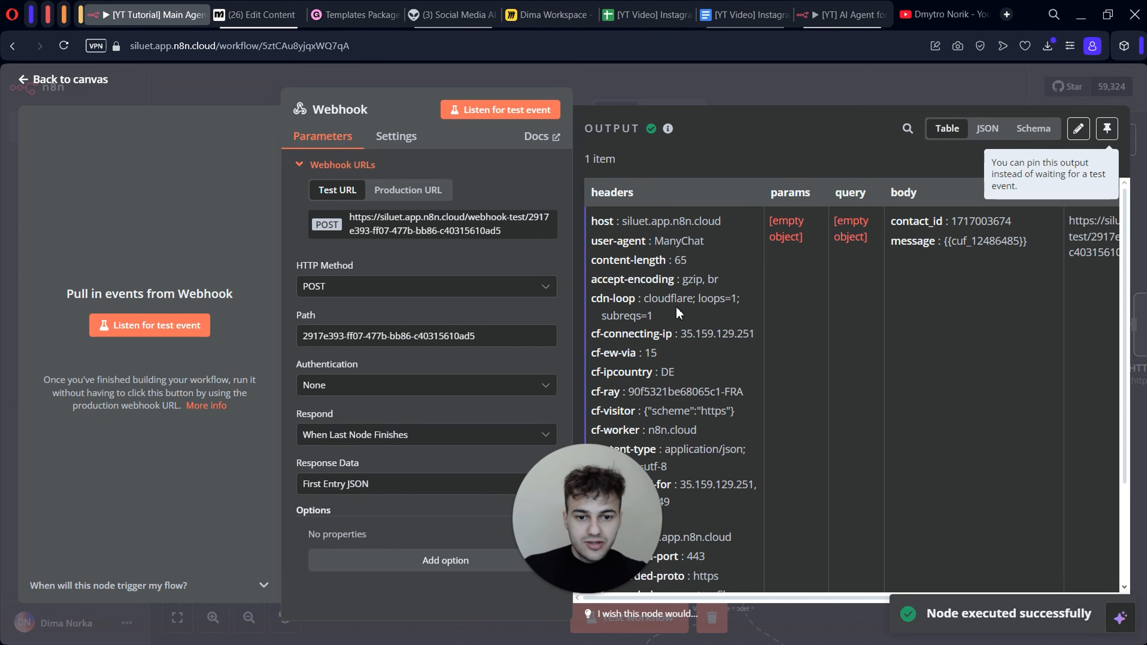
# - Examine the Webhook node's output as JSON, checking the contact_id and message entries in the body
pyautogui.press('Escape')
pyautogui.doubleClick(442, 322)
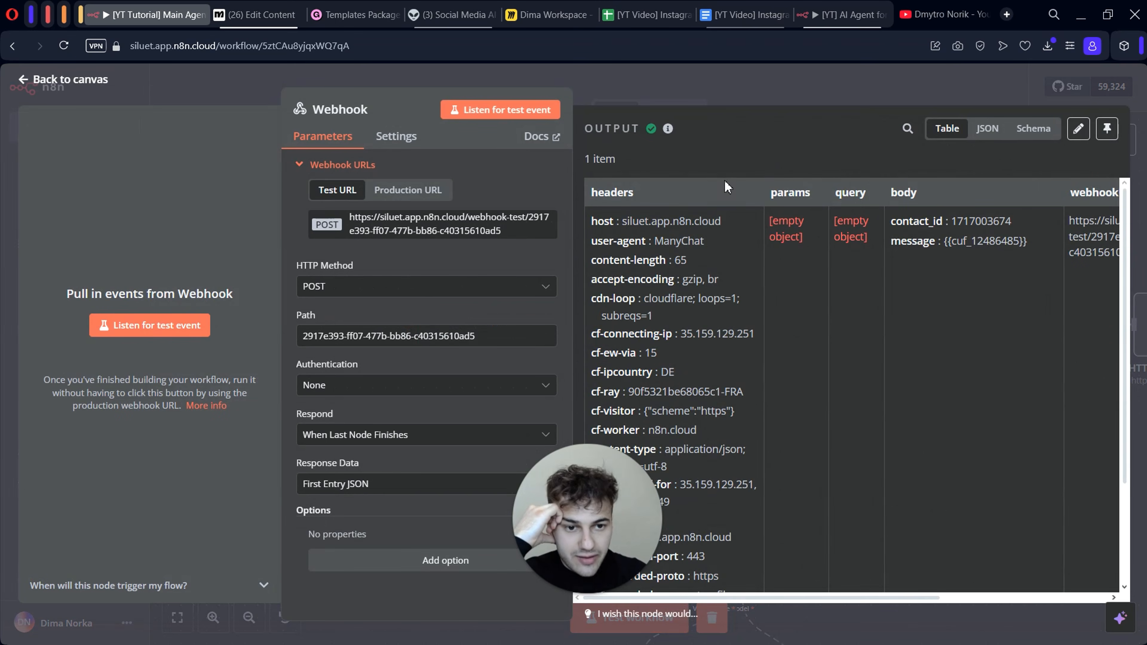
pyautogui.click(996, 131)
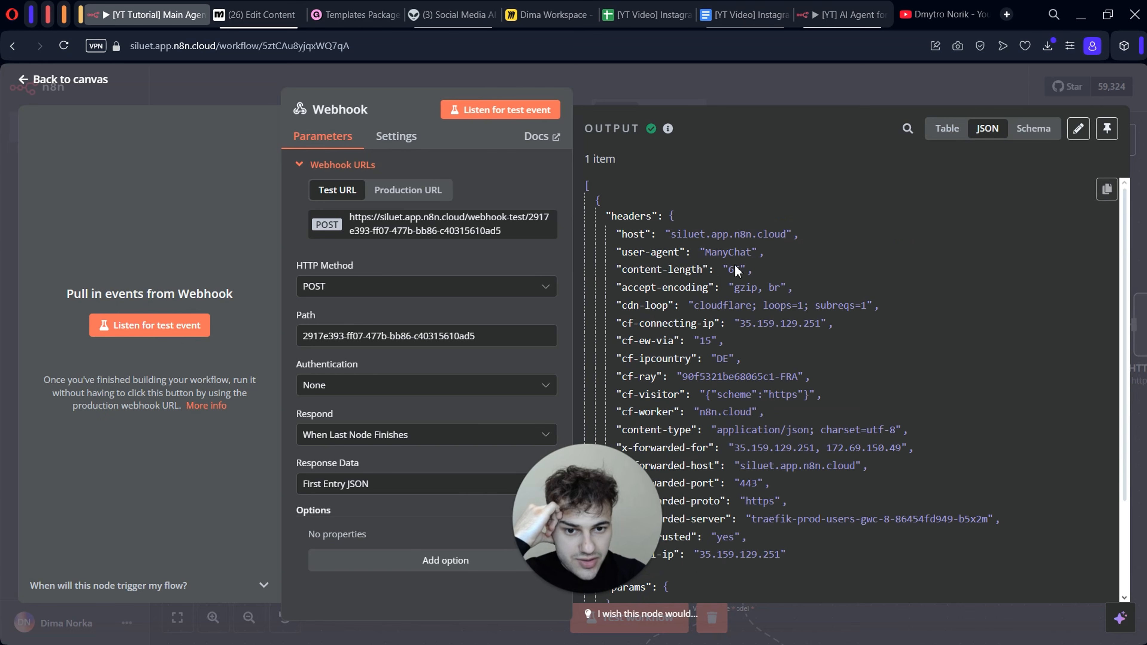
pyautogui.scroll(-5, 603, 556)
pyautogui.moveTo(601, 550); pyautogui.dragTo(414, 529)
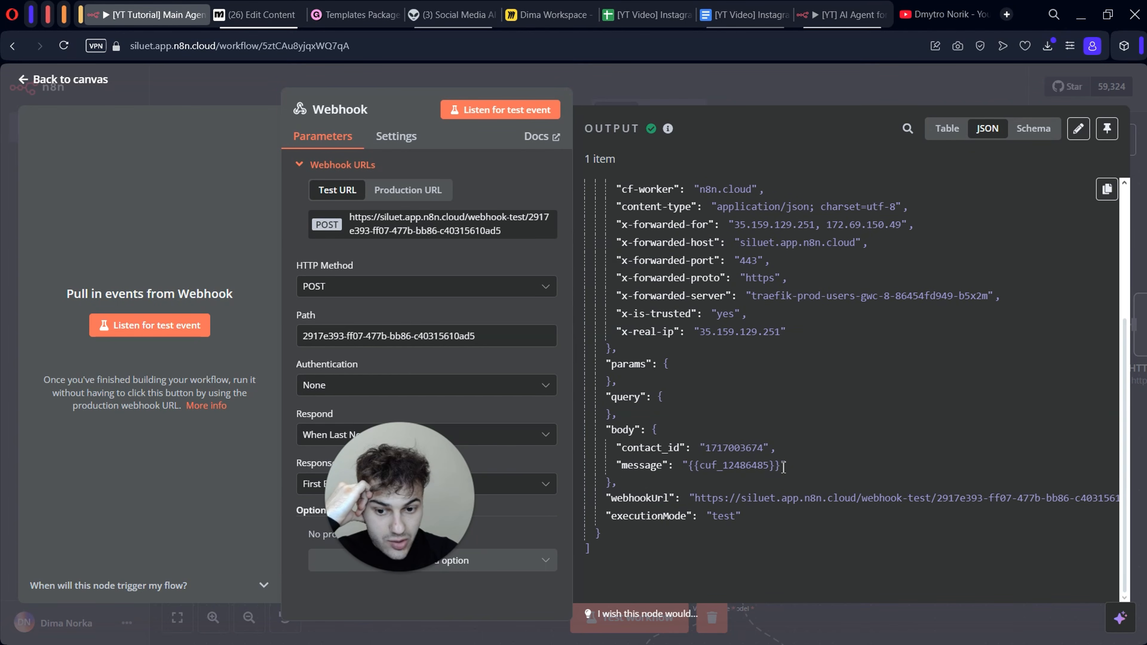
pyautogui.moveTo(781, 466); pyautogui.dragTo(687, 470)
pyautogui.click(828, 446)
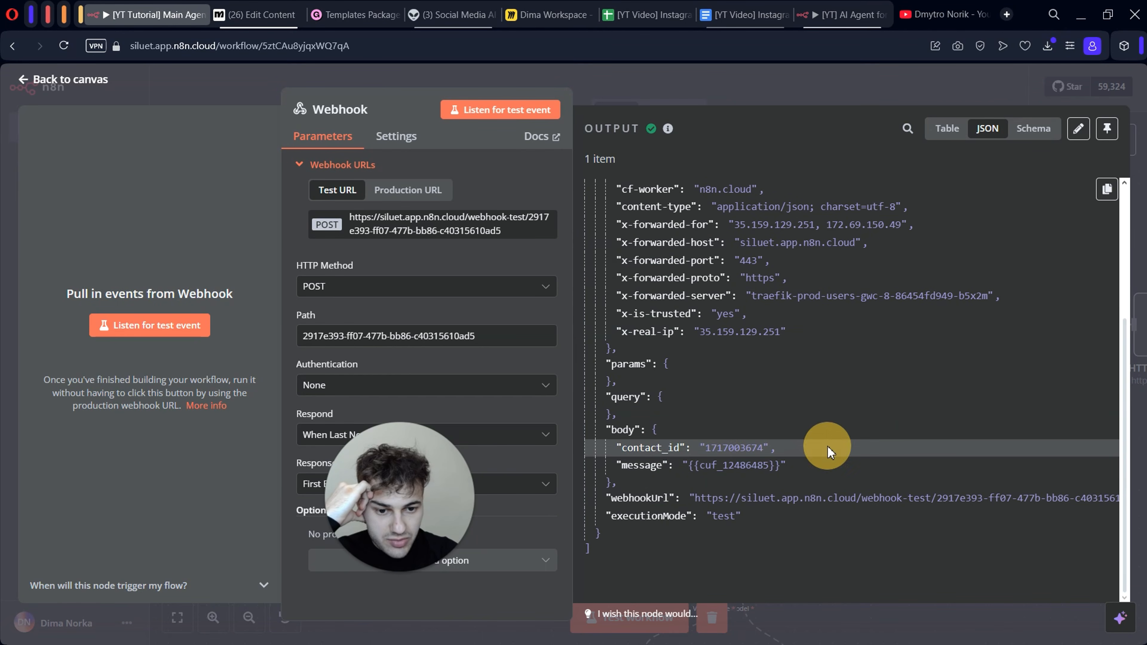
# - Reconnect the Webhook to the AI Agent, move the Webhook node closer to it, and reactivate the AI Agent
pyautogui.click(718, 71)
pyautogui.moveTo(526, 326); pyautogui.dragTo(663, 327)
pyautogui.moveTo(469, 326); pyautogui.dragTo(523, 326)
pyautogui.click(685, 280)
# - Set the AI Agent's Text prompt to the Webhook's message field using {{ $json.body.message }}
pyautogui.doubleClick(691, 322)
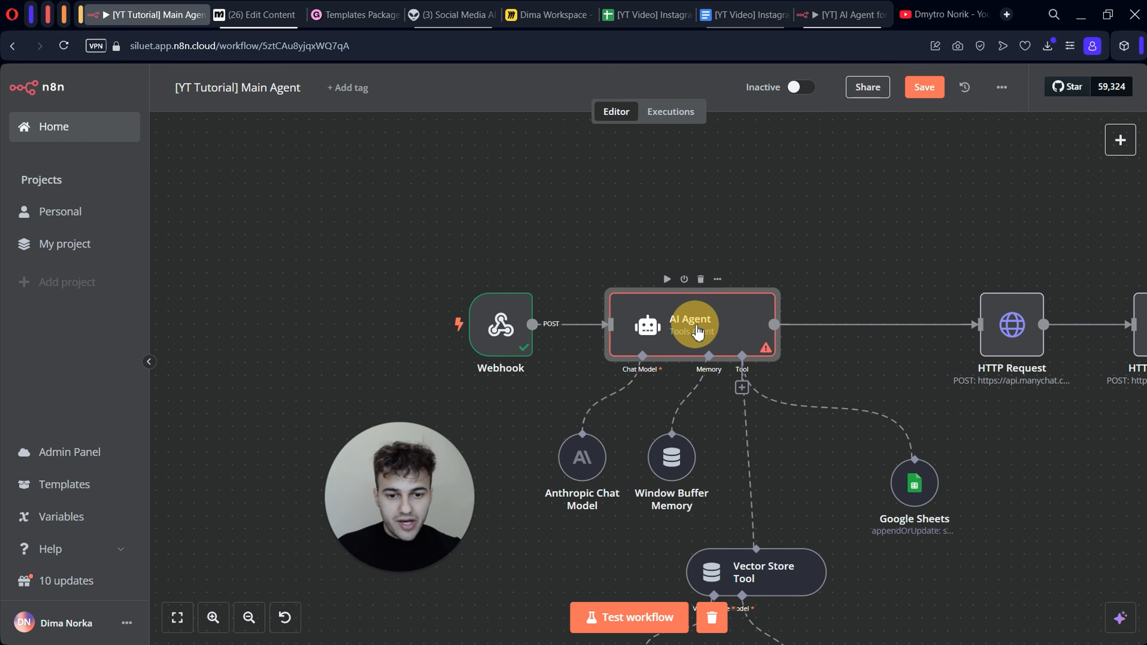
pyautogui.scroll(-10, 189, 368)
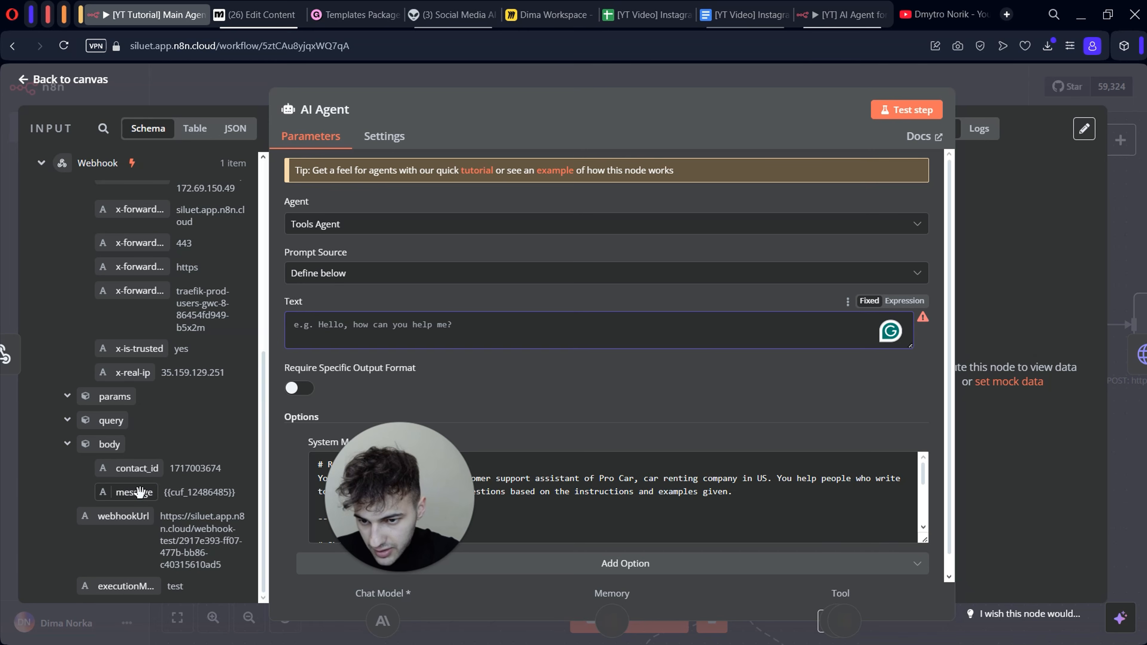
pyautogui.moveTo(134, 492); pyautogui.dragTo(341, 325)
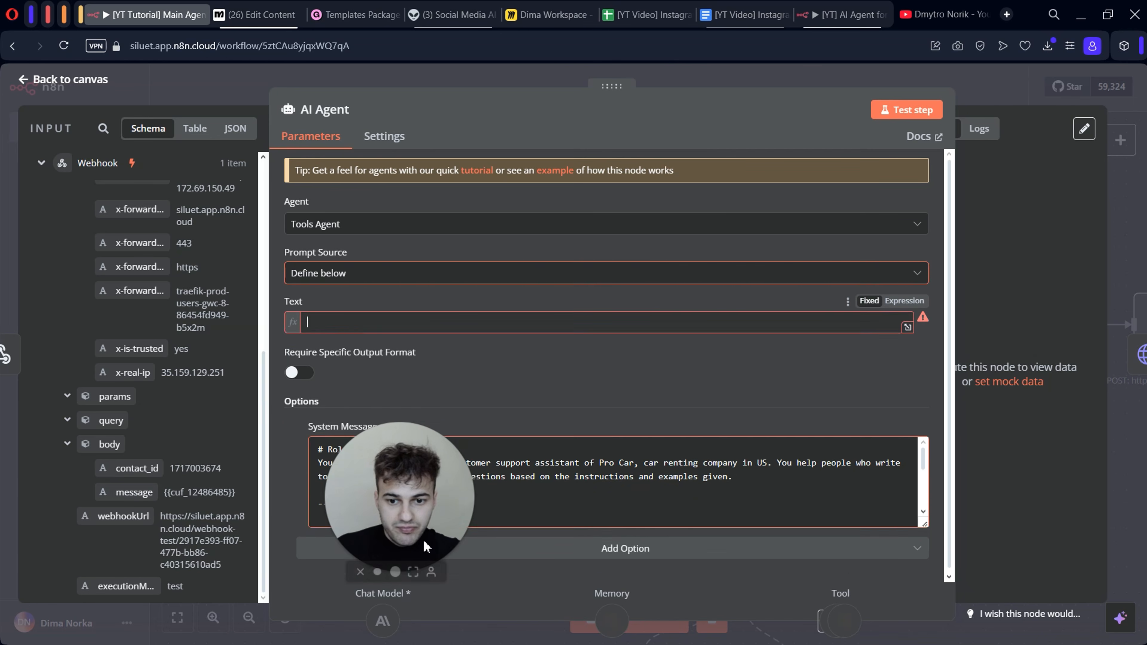
pyautogui.moveTo(232, 470); pyautogui.dragTo(112, 378)
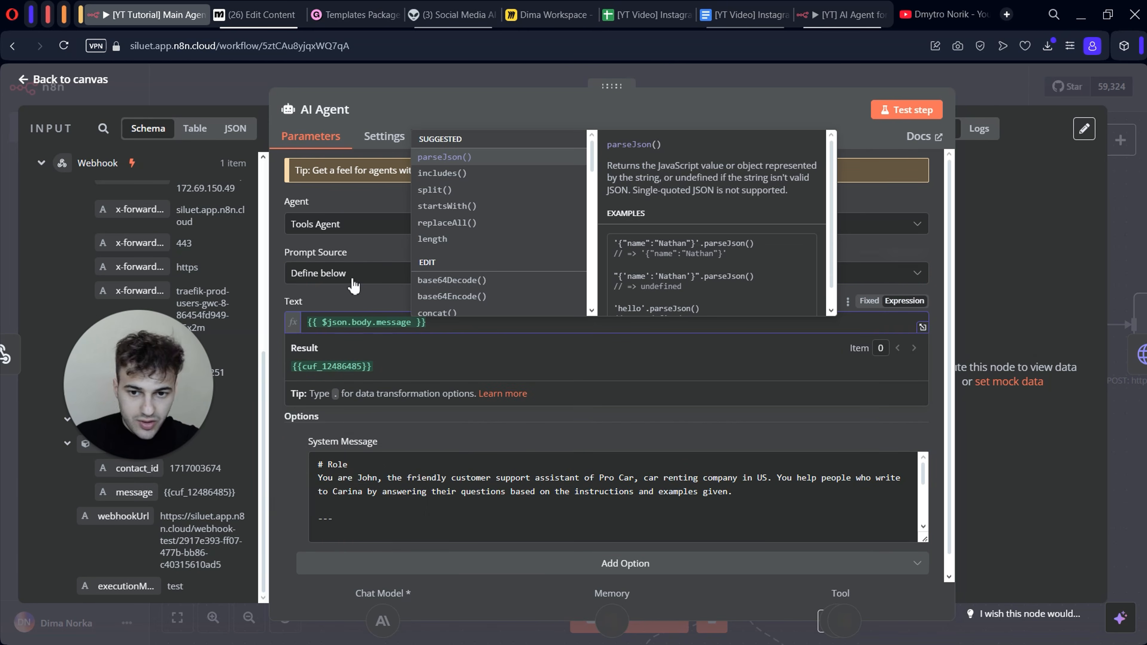
pyautogui.press('Escape')
# - Change the Window Buffer Memory's Session ID to Define below
pyautogui.doubleClick(672, 465)
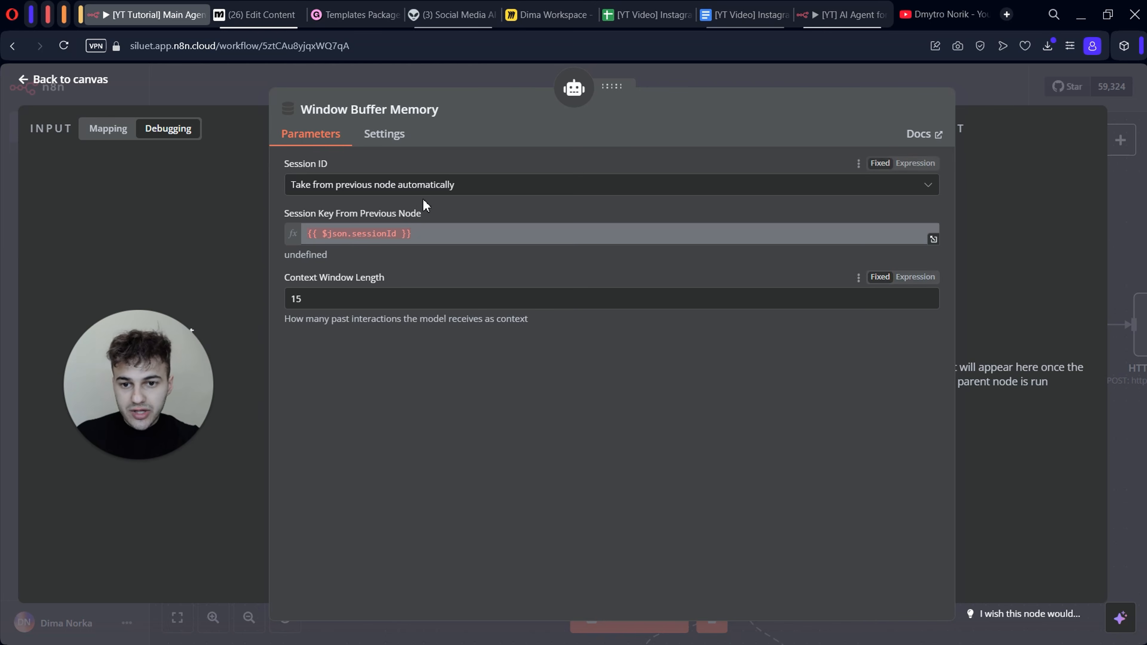
pyautogui.click(425, 185)
pyautogui.click(433, 226)
pyautogui.click(437, 237)
pyautogui.moveTo(142, 408); pyautogui.dragTo(440, 471)
pyautogui.click(310, 235)
pyautogui.click(108, 129)
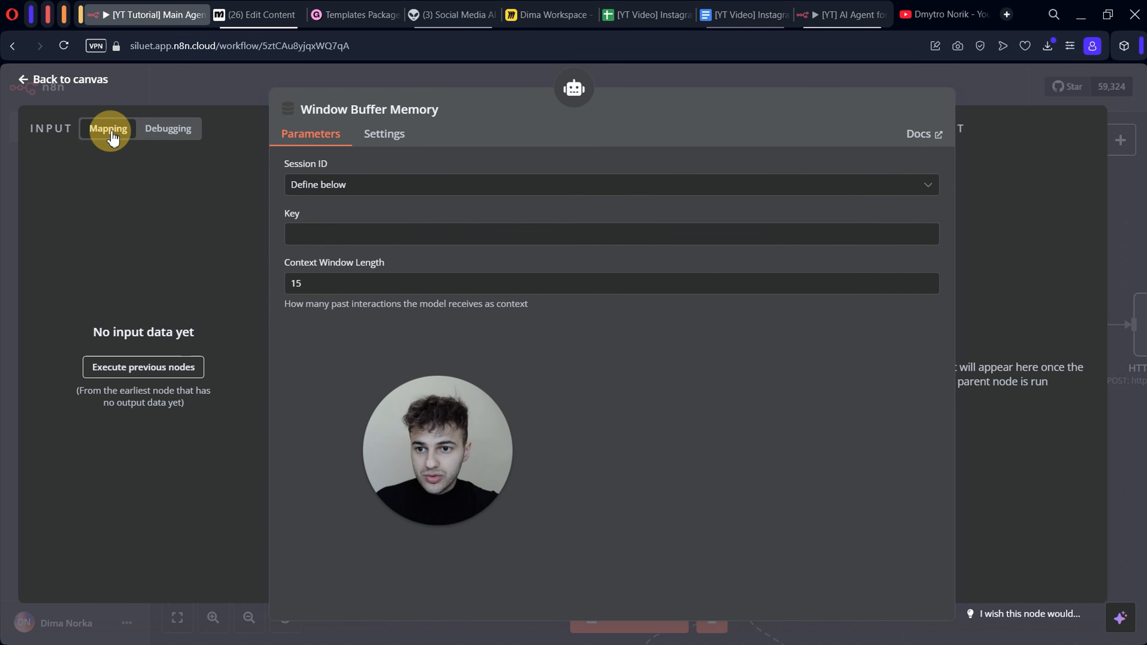
pyautogui.click(414, 240)
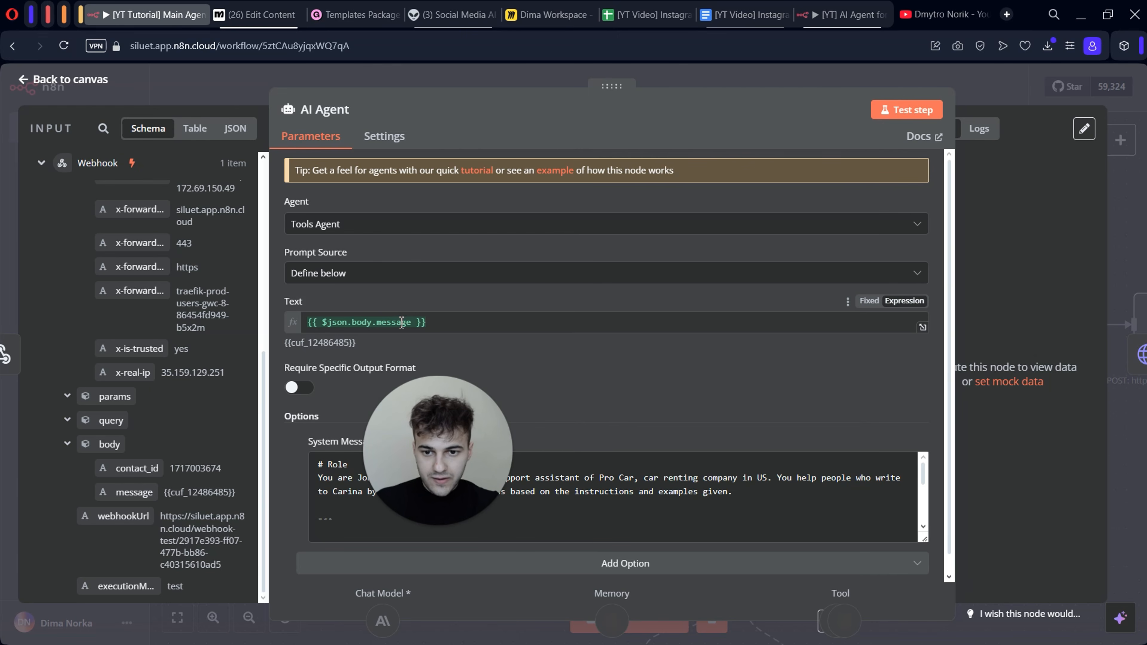
# - Copy the AI Agent's Text expression into the Window Buffer Memory's Key and change it to {{ $json.body.contact_id }}
pyautogui.tripleClick(402, 322)
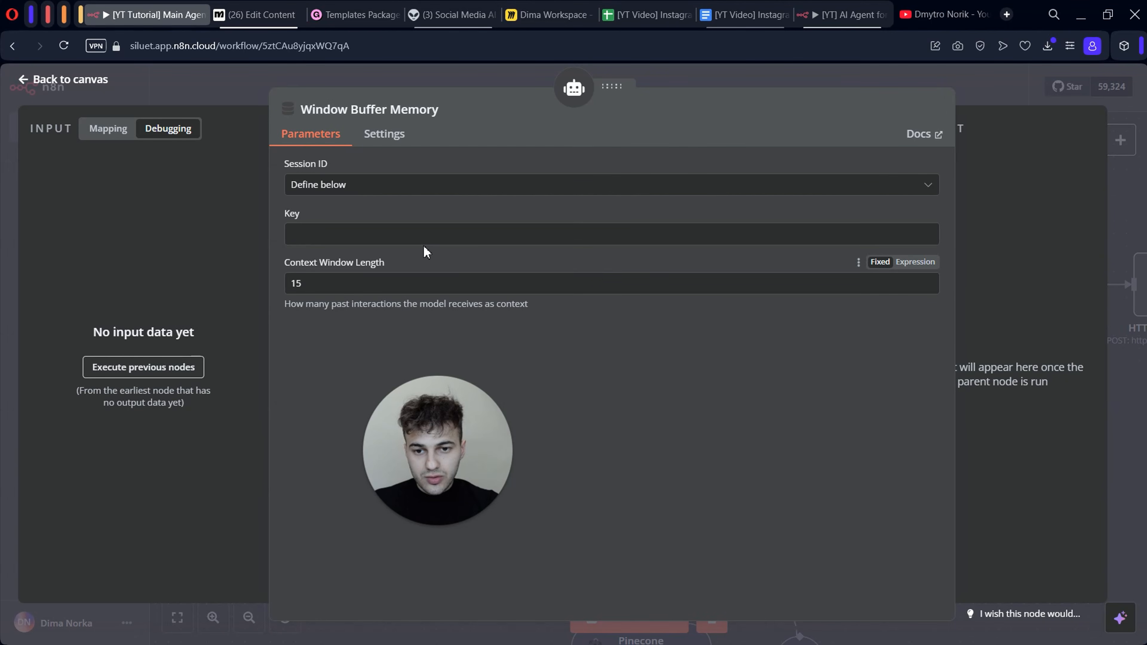
pyautogui.click(424, 234)
pyautogui.hotkey('ctrl', 'v')
pyautogui.click(920, 213)
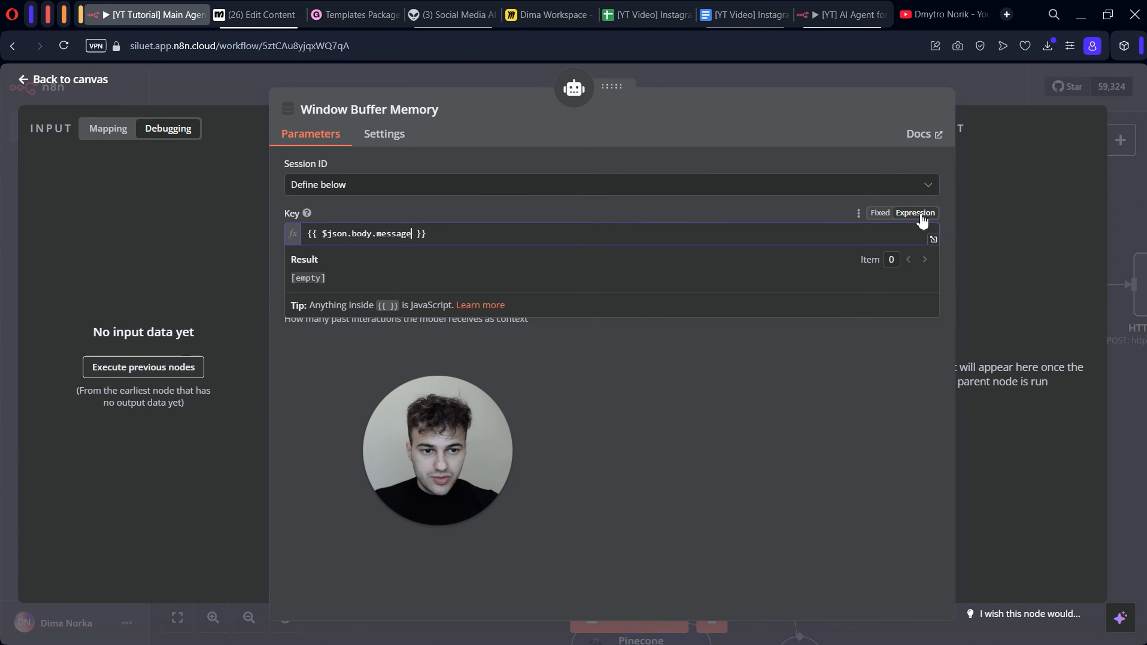
pyautogui.doubleClick(401, 234)
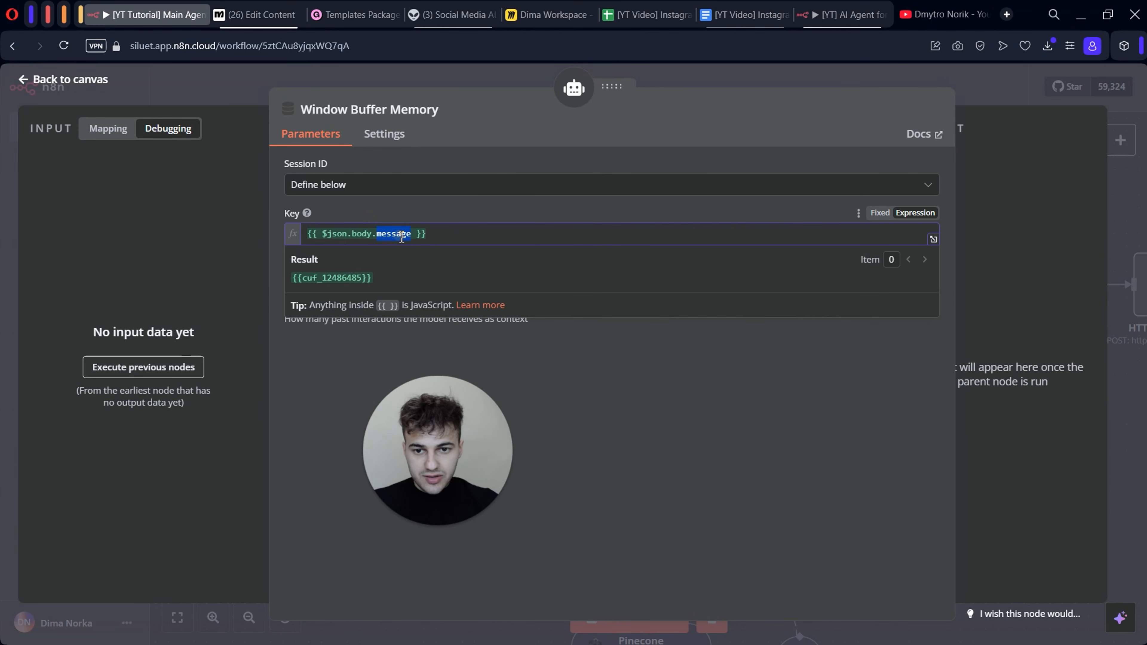
pyautogui.write('contact')
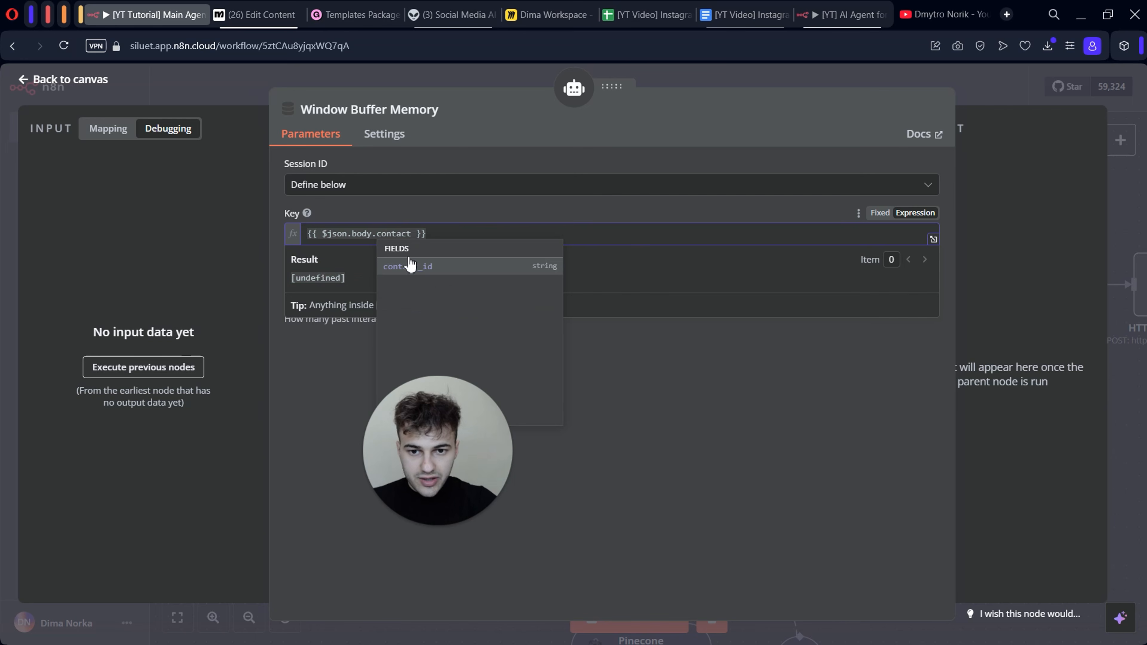
pyautogui.click(410, 265)
pyautogui.click(444, 234)
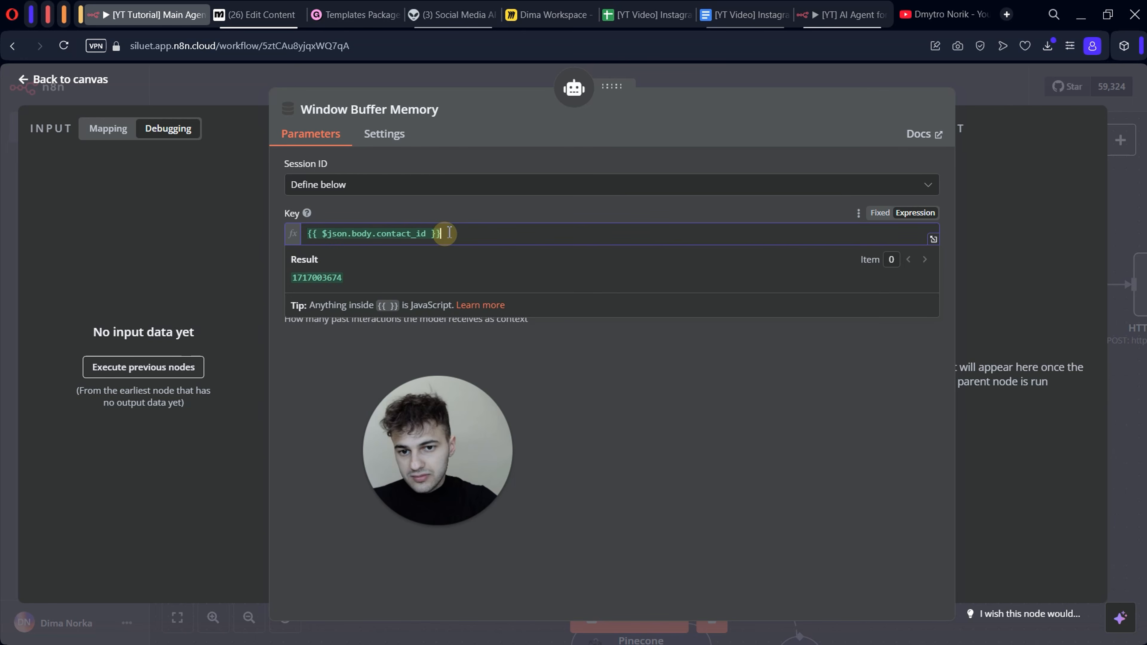
pyautogui.click(479, 217)
pyautogui.click(724, 82)
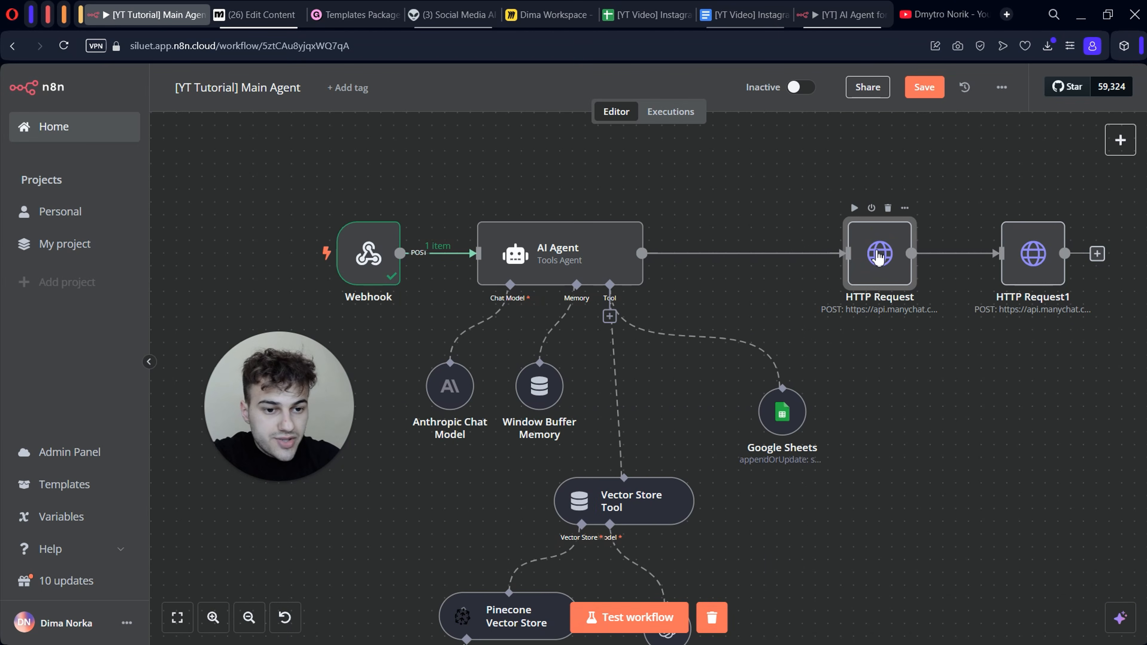
# - Execute the nodes before the first HTTP Request and map its subscriber_id value to the Webhook's contact_id
pyautogui.doubleClick(878, 256)
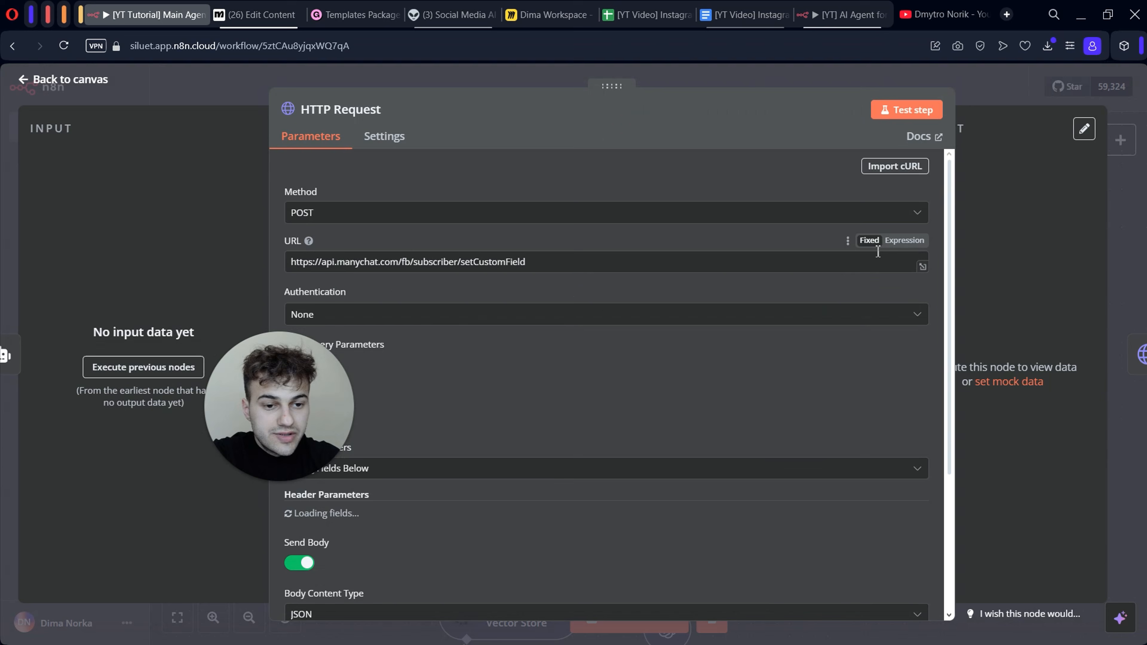
pyautogui.click(156, 366)
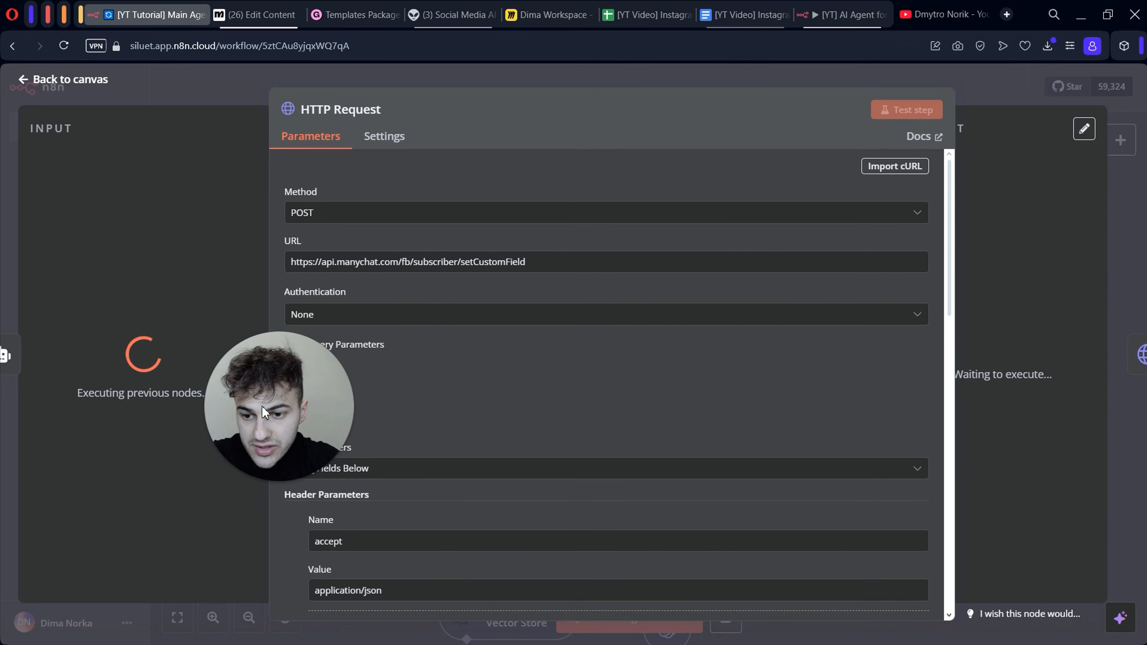
pyautogui.moveTo(263, 412); pyautogui.dragTo(121, 149)
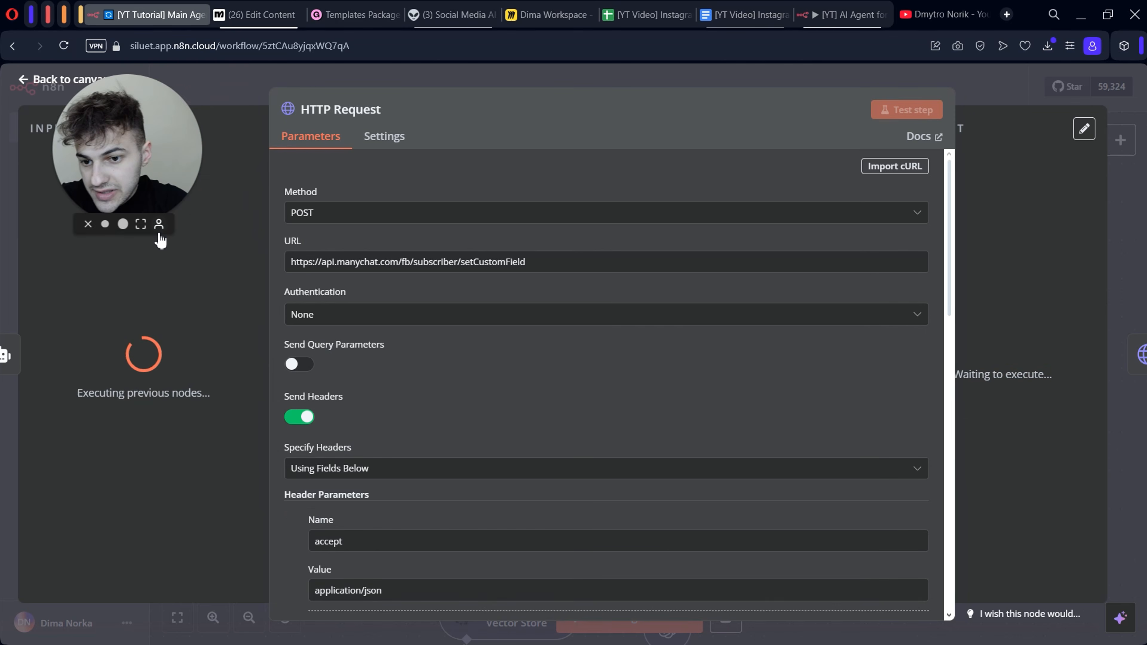
pyautogui.scroll(-15, 640, 410)
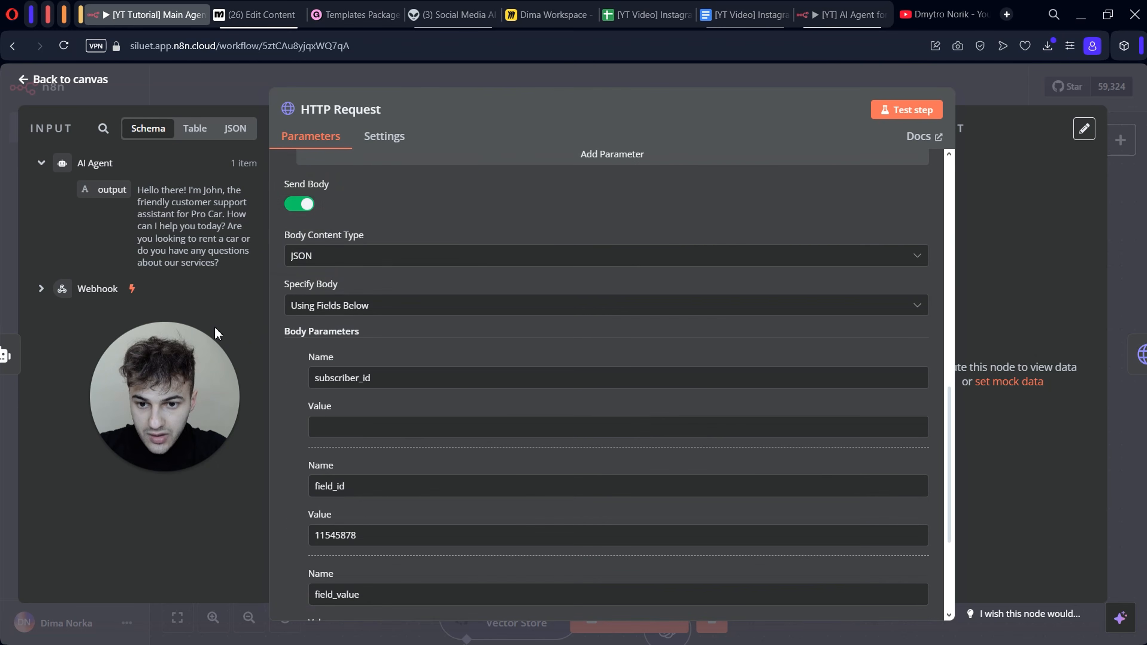
pyautogui.moveTo(212, 336); pyautogui.dragTo(637, 169)
pyautogui.click(39, 288)
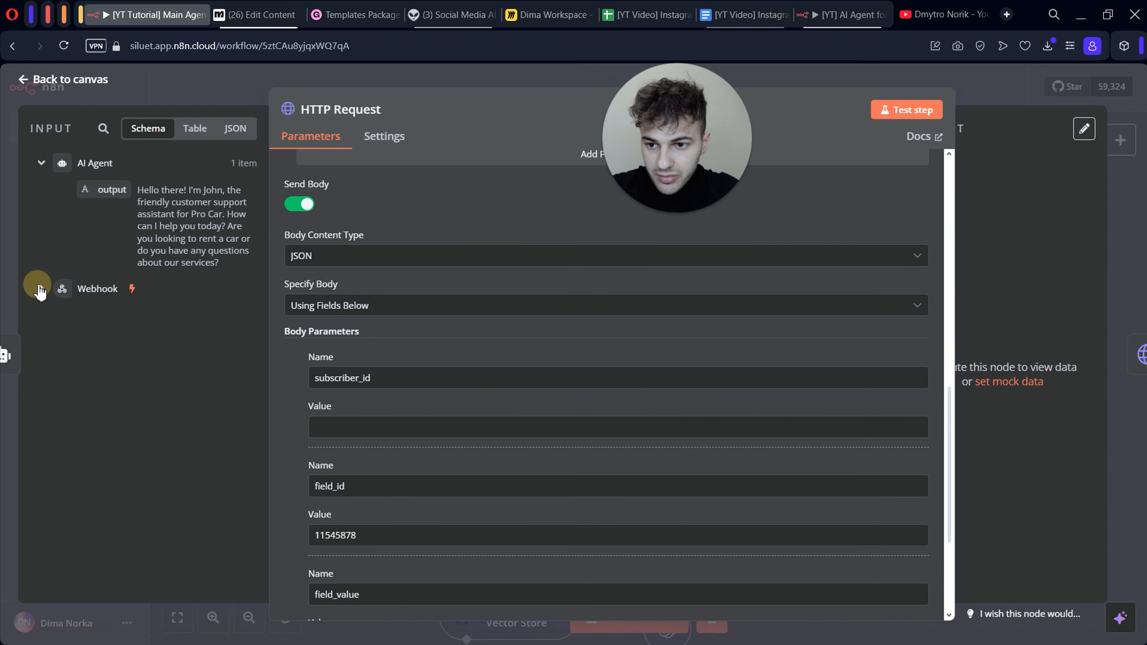
pyautogui.scroll(-8, 135, 361)
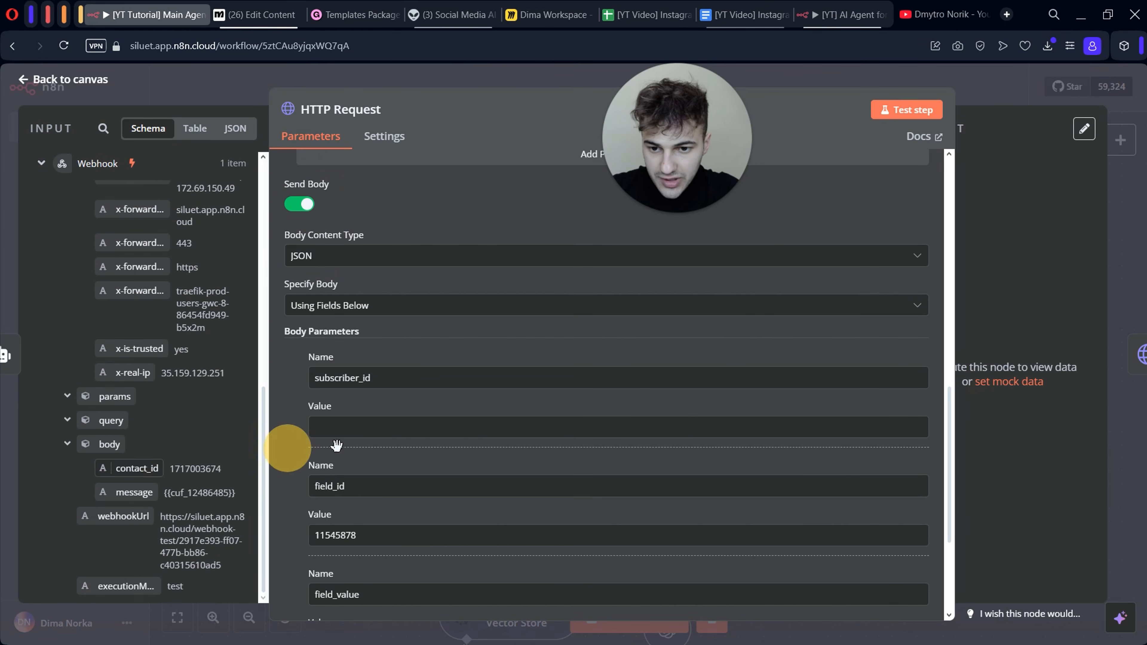
pyautogui.moveTo(336, 445); pyautogui.dragTo(378, 430)
# - Map the first HTTP Request's field_value to the AI Agent's output using {{ $json.output }}
pyautogui.scroll(-4, 341, 470)
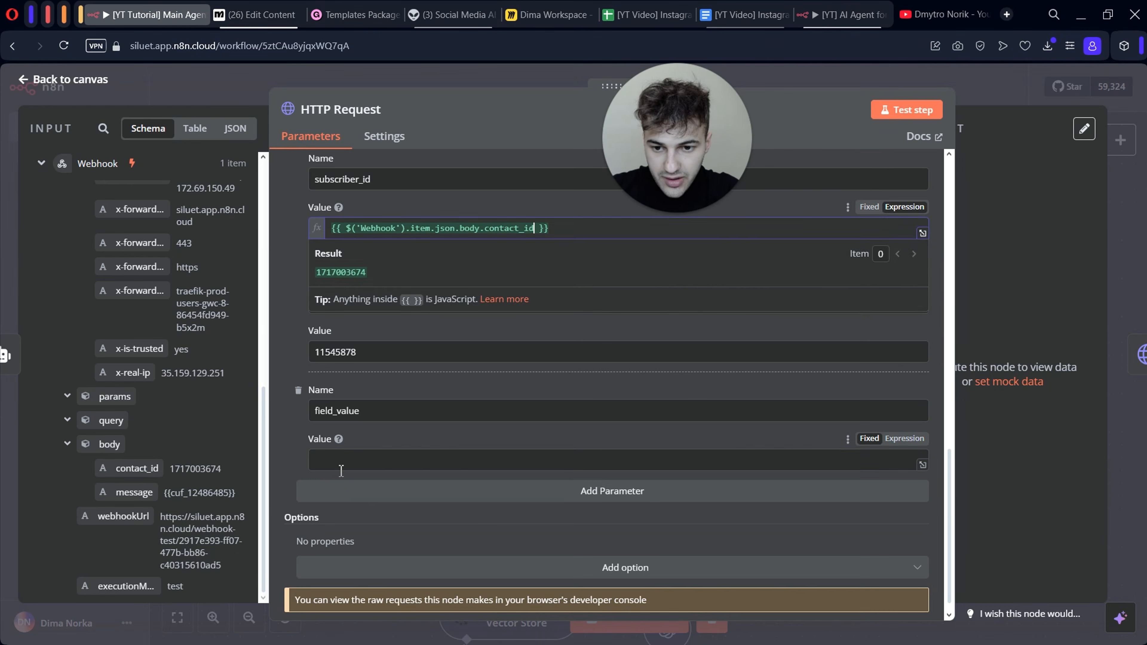
pyautogui.click(341, 470)
pyautogui.scroll(10, 135, 316)
pyautogui.moveTo(112, 189); pyautogui.dragTo(376, 463)
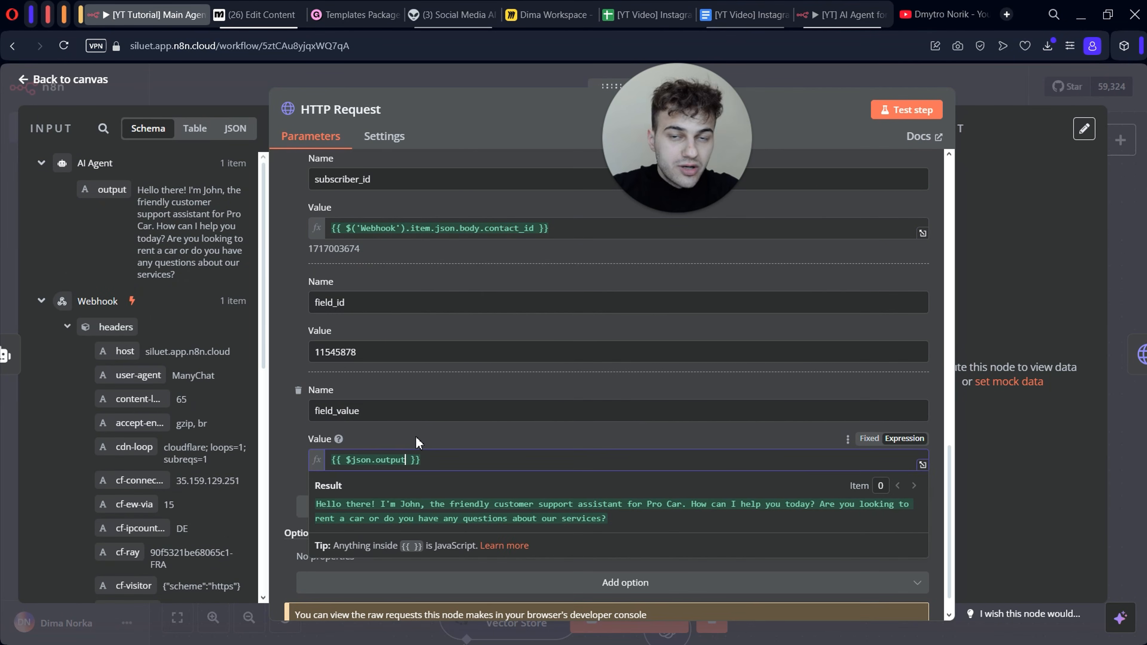
pyautogui.press('Escape')
# - Clear the subscriber_id value in HTTP Request1's JSON body and execute its previous nodes
pyautogui.click(1040, 274)
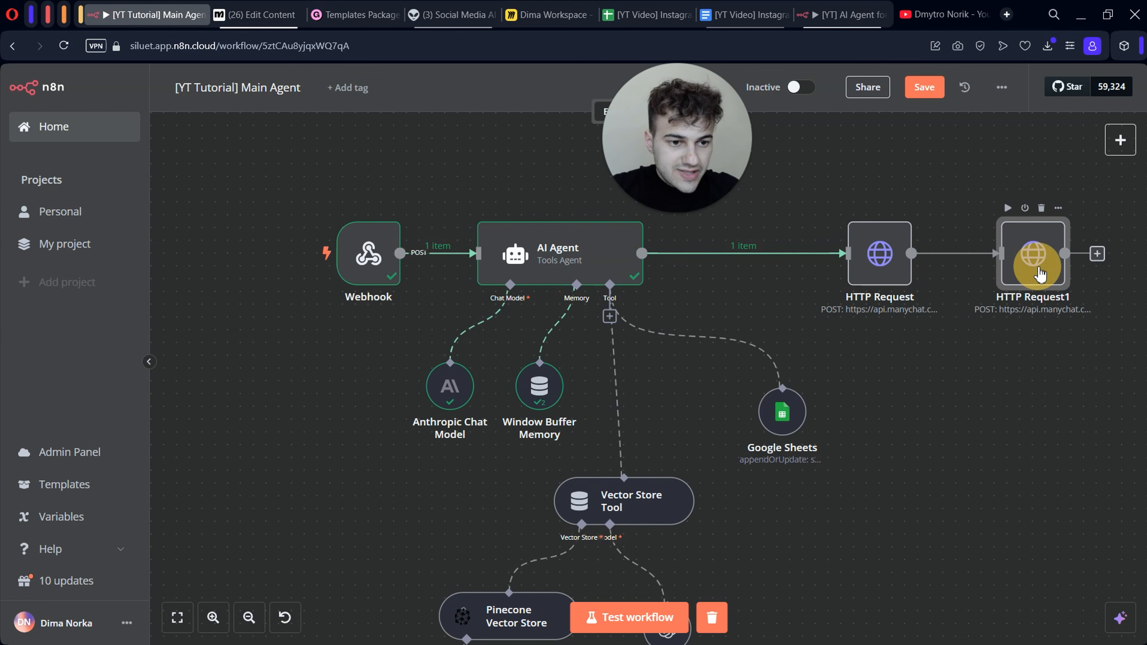
pyautogui.doubleClick(1040, 274)
pyautogui.scroll(-10, 560, 388)
pyautogui.click(656, 446)
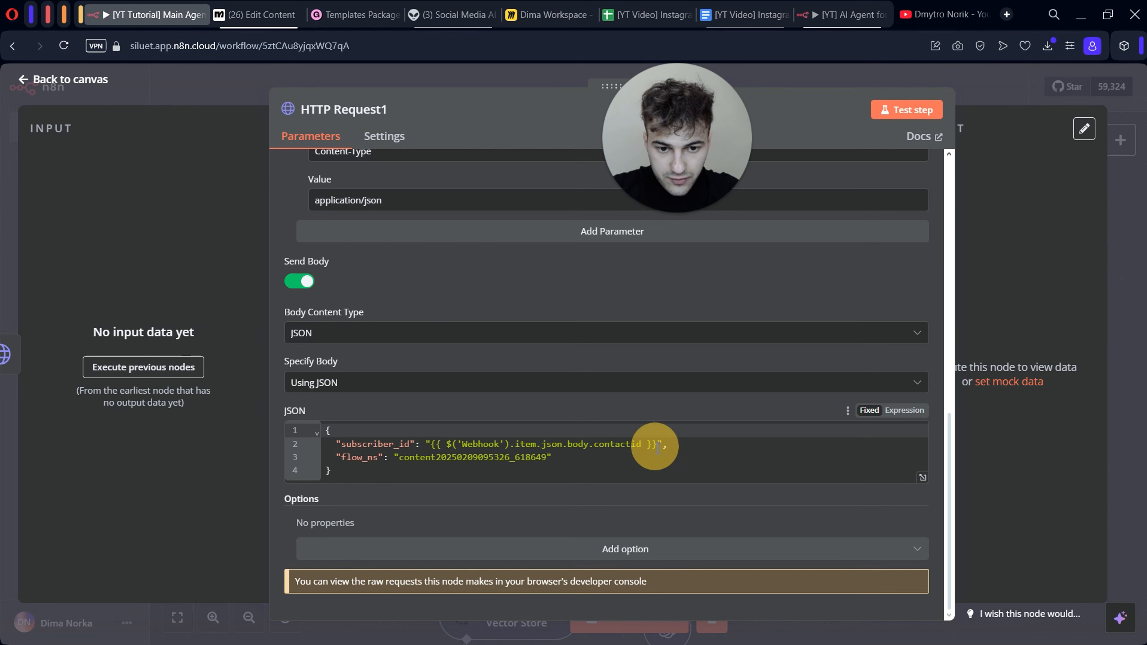
pyautogui.moveTo(656, 446); pyautogui.dragTo(433, 444)
pyautogui.press('BackSpace')
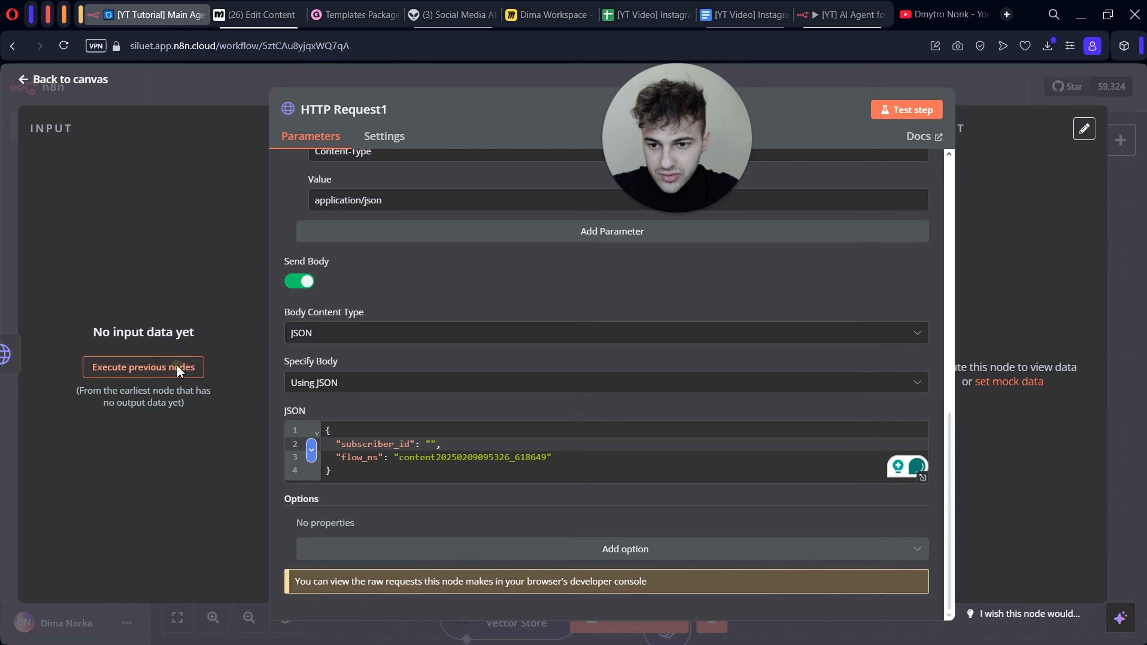
pyautogui.click(178, 372)
# - Set subscriber_id in HTTP Request1's JSON body to {{ $('Webhook').item.json.body.contact_id }}, keeping the expression inside the quotes
pyautogui.click(40, 246)
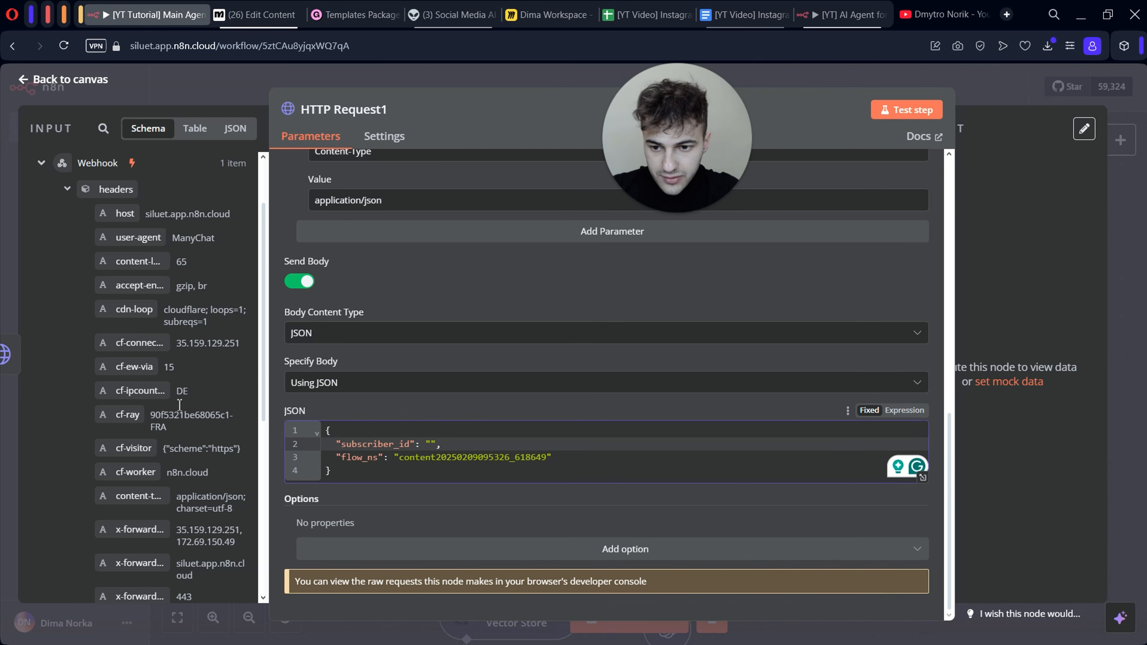
pyautogui.scroll(-5, 79, 429)
pyautogui.moveTo(137, 468); pyautogui.dragTo(432, 446)
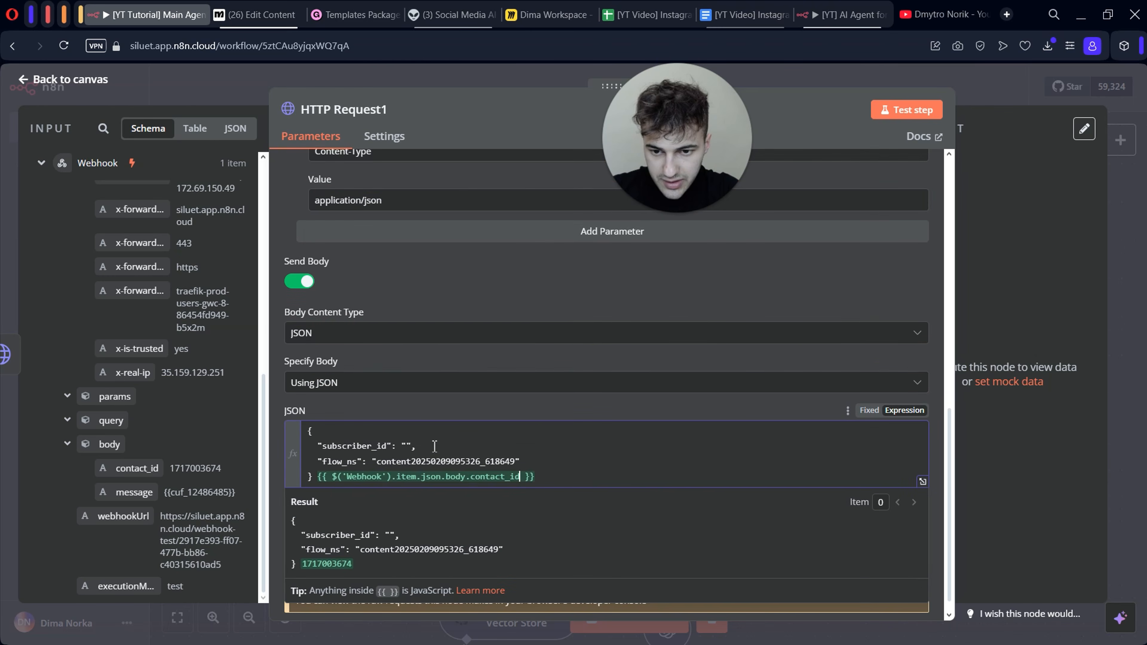
pyautogui.press('BackSpace')
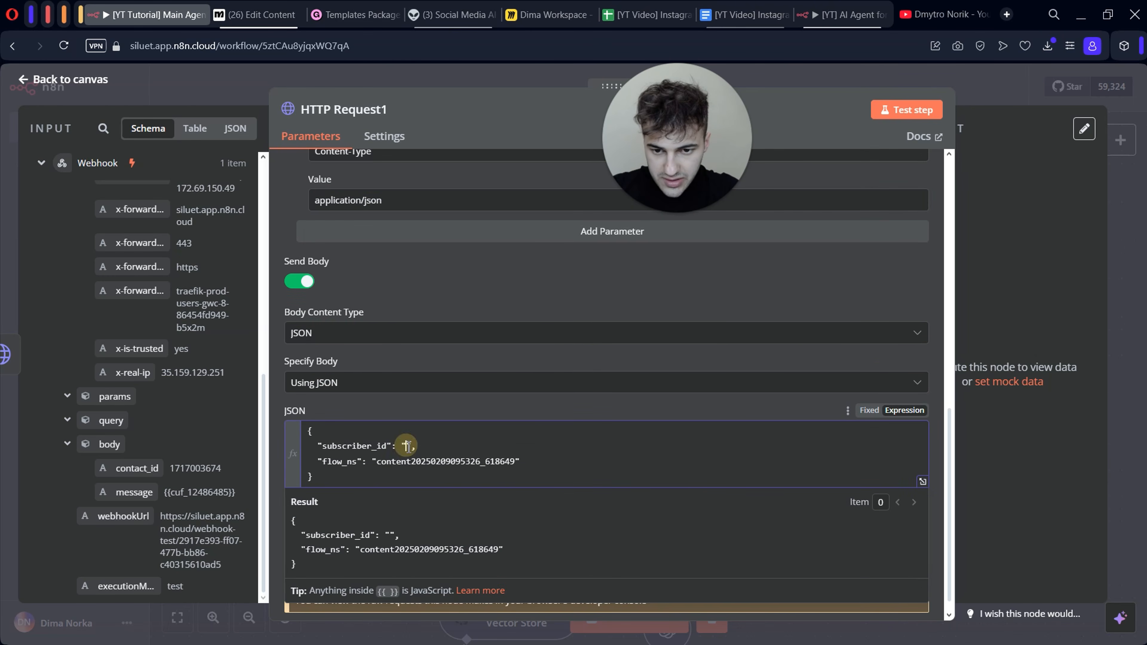
pyautogui.write("{{ $('Webhook').item.json.body.contact_id }}")
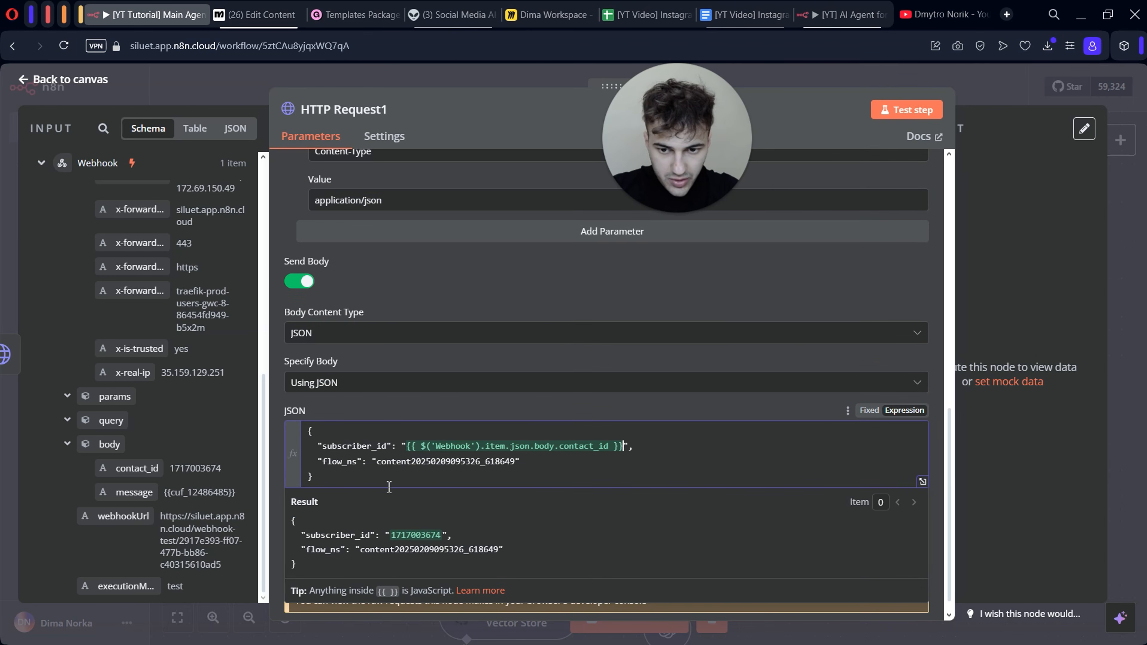
pyautogui.click(389, 484)
pyautogui.scroll(5, 467, 332)
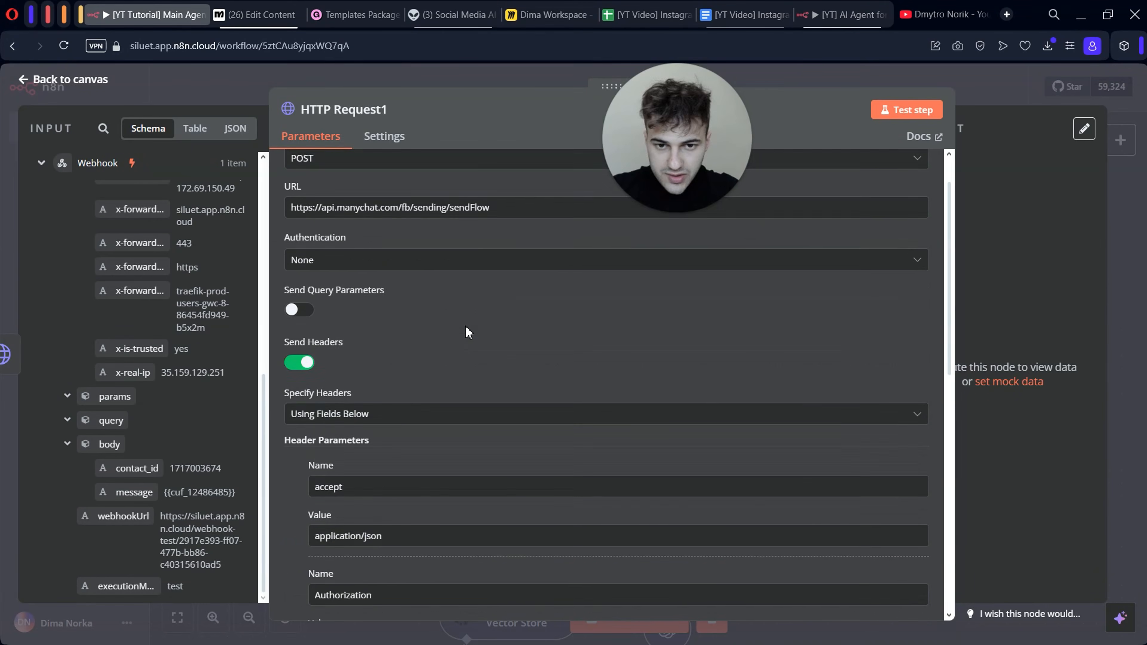
pyautogui.click(867, 77)
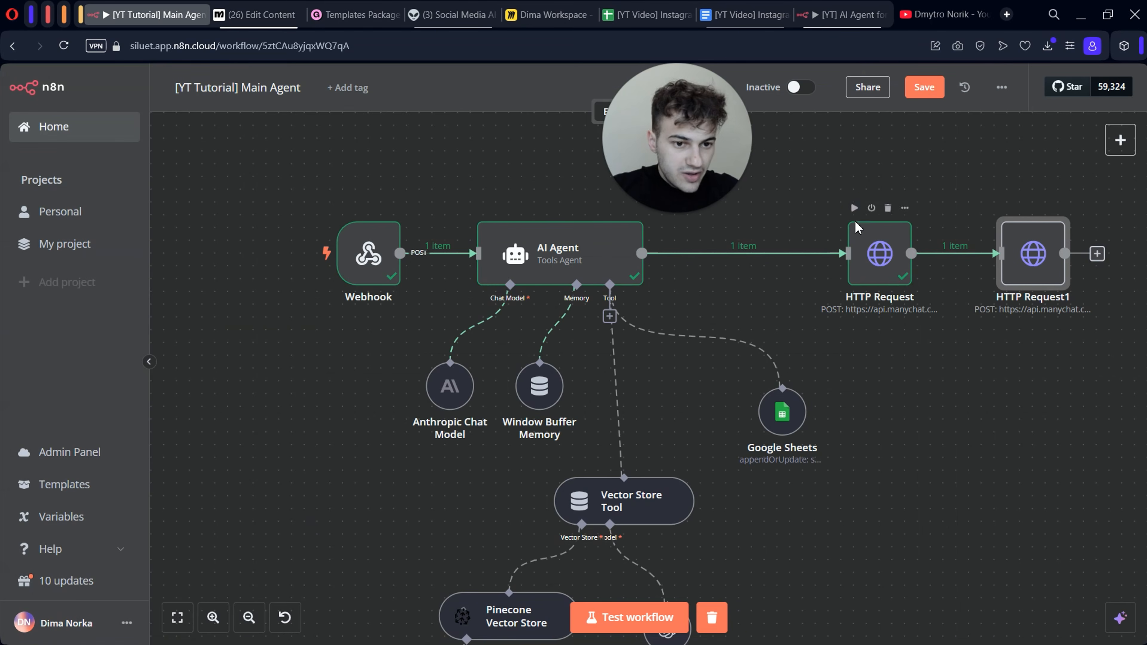
# - Open the Google Sheets tool's settings and copy the {{ $fromAI('placeholder_name') }} expression from its hint
pyautogui.hscroll(3, 999, 398)
pyautogui.scroll(-1, 1000, 399)
pyautogui.scroll(-5, 999, 398)
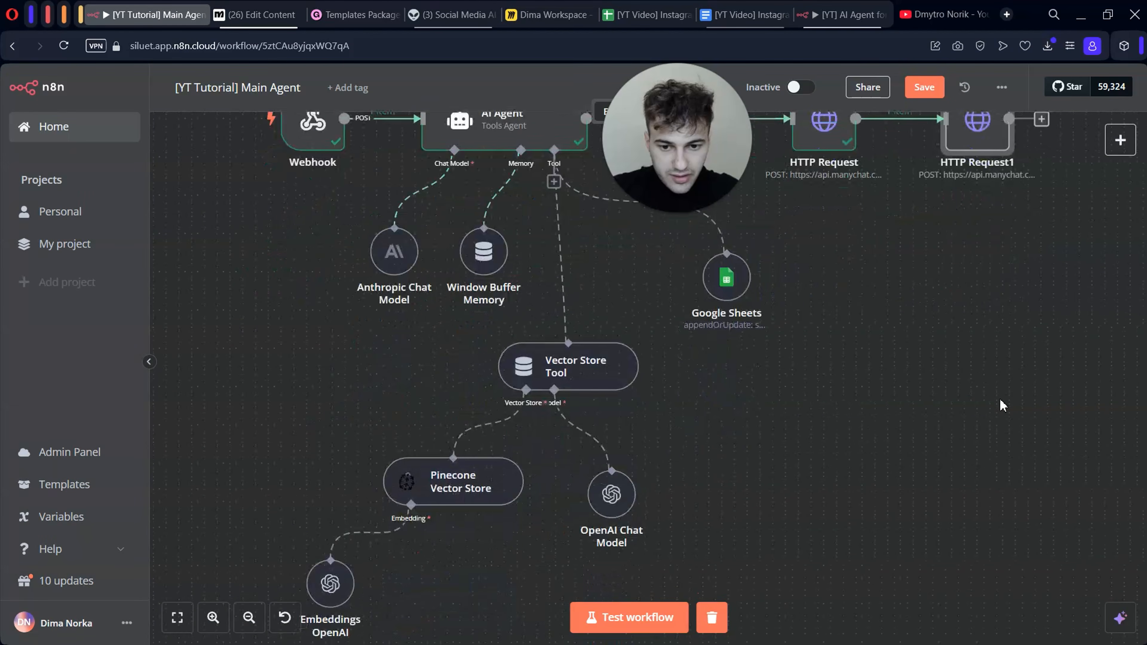
pyautogui.doubleClick(727, 274)
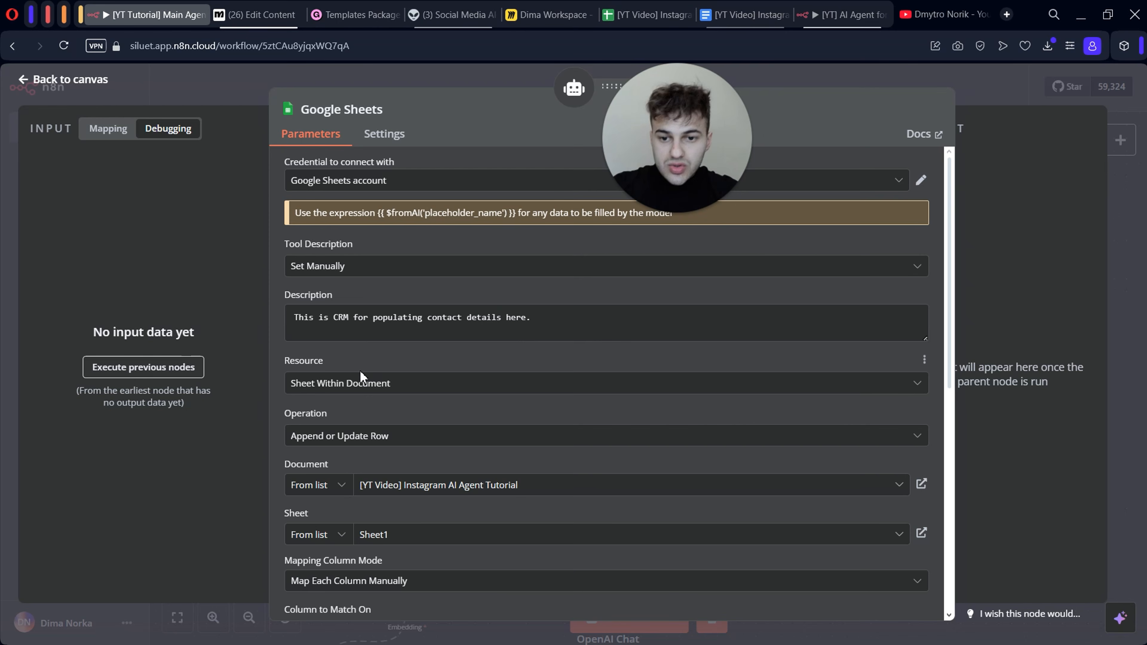
pyautogui.scroll(-5, 523, 329)
pyautogui.scroll(5, 524, 332)
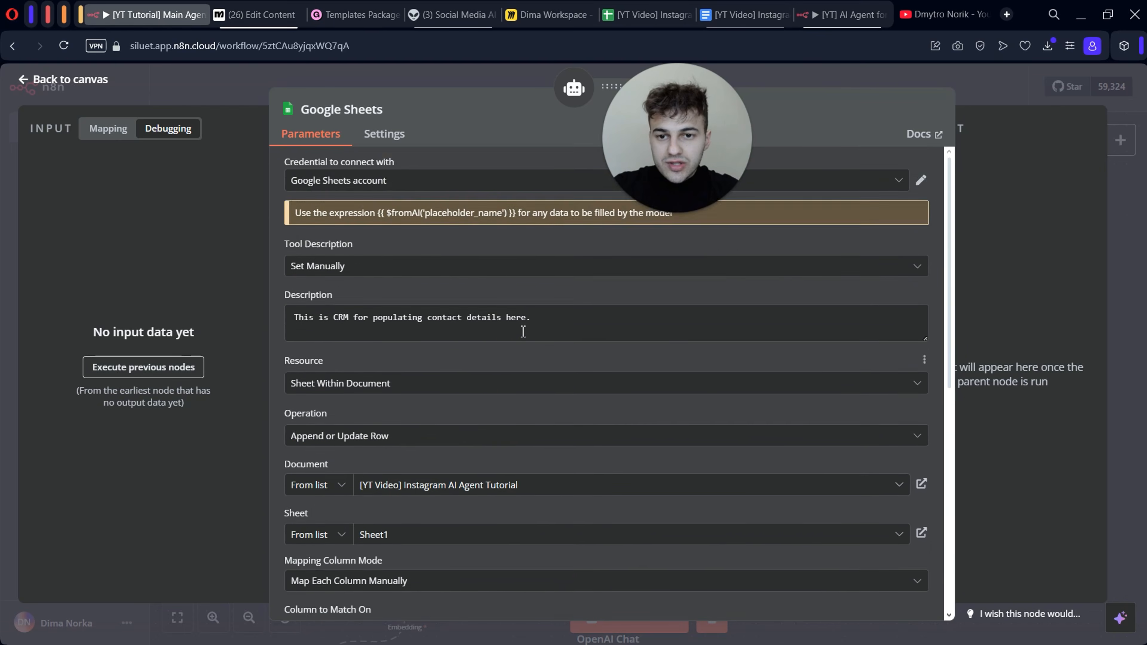
pyautogui.scroll(-8, 523, 333)
pyautogui.scroll(8, 522, 333)
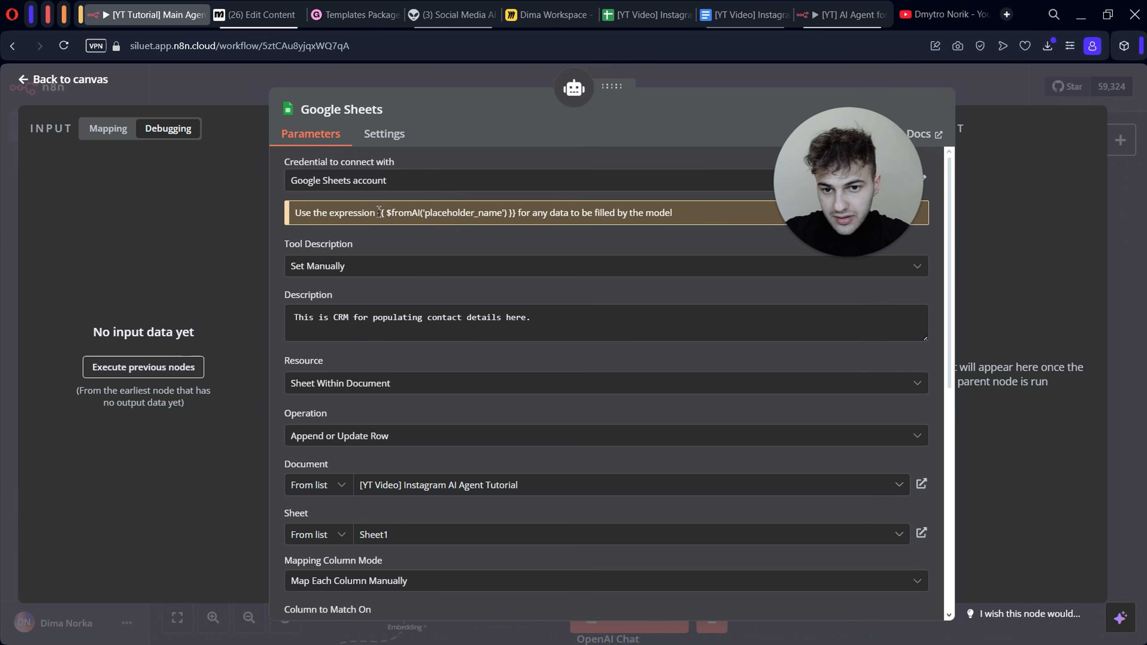
pyautogui.moveTo(377, 212); pyautogui.dragTo(507, 217)
pyautogui.hotkey('ctrl', 'c')
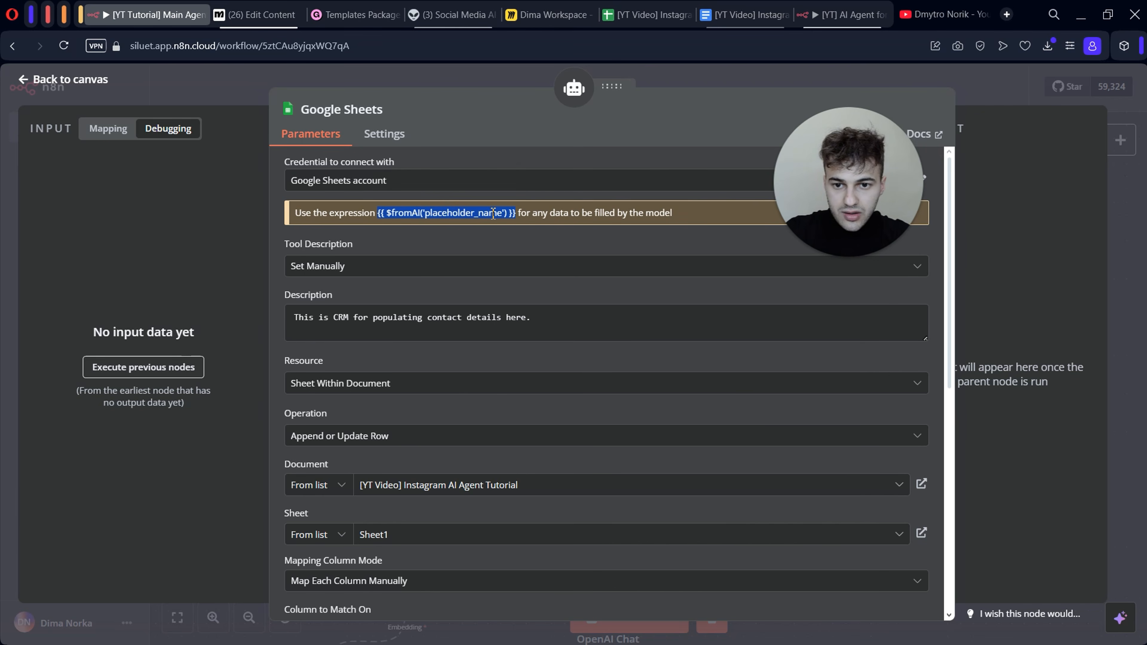
pyautogui.click(461, 239)
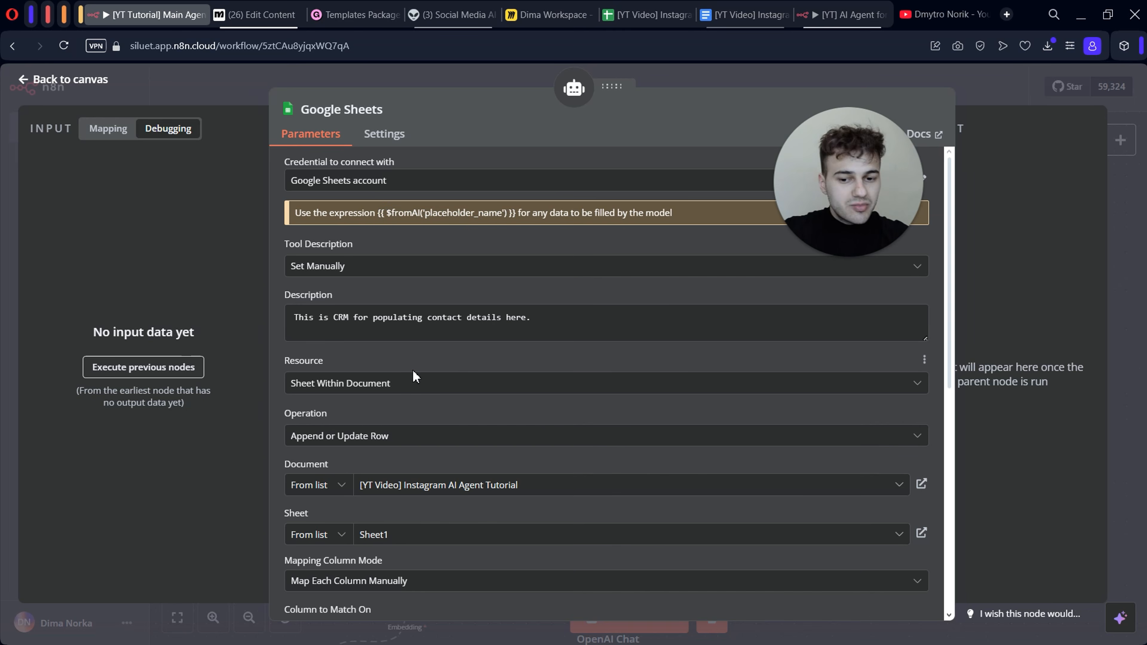
# - Set the Phone Number value to the expression {{ $fromAI('phone_number', 'this is the phone number of the user') }}
pyautogui.scroll(-6, 413, 377)
pyautogui.click(393, 384)
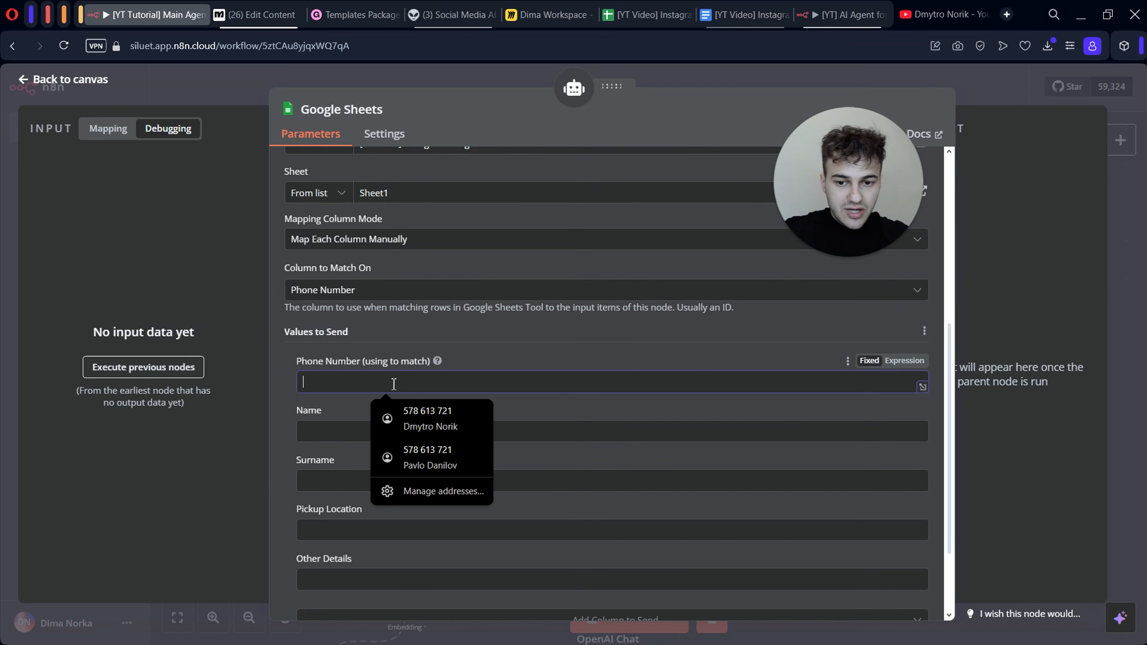
pyautogui.hotkey('ctrl', 'v')
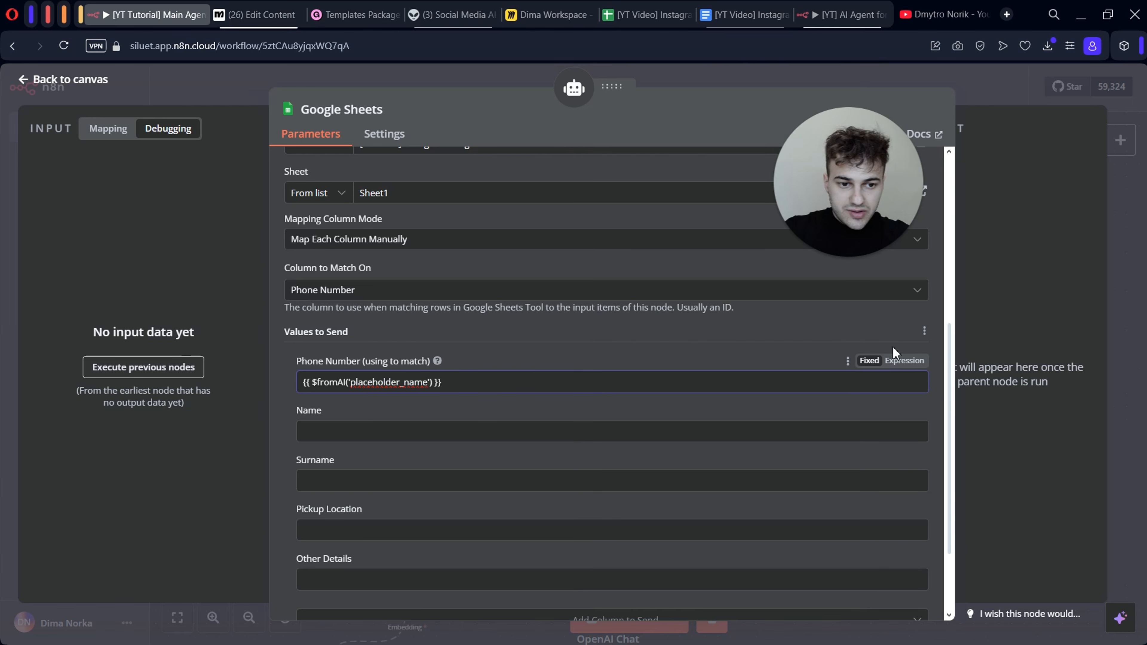
pyautogui.click(904, 361)
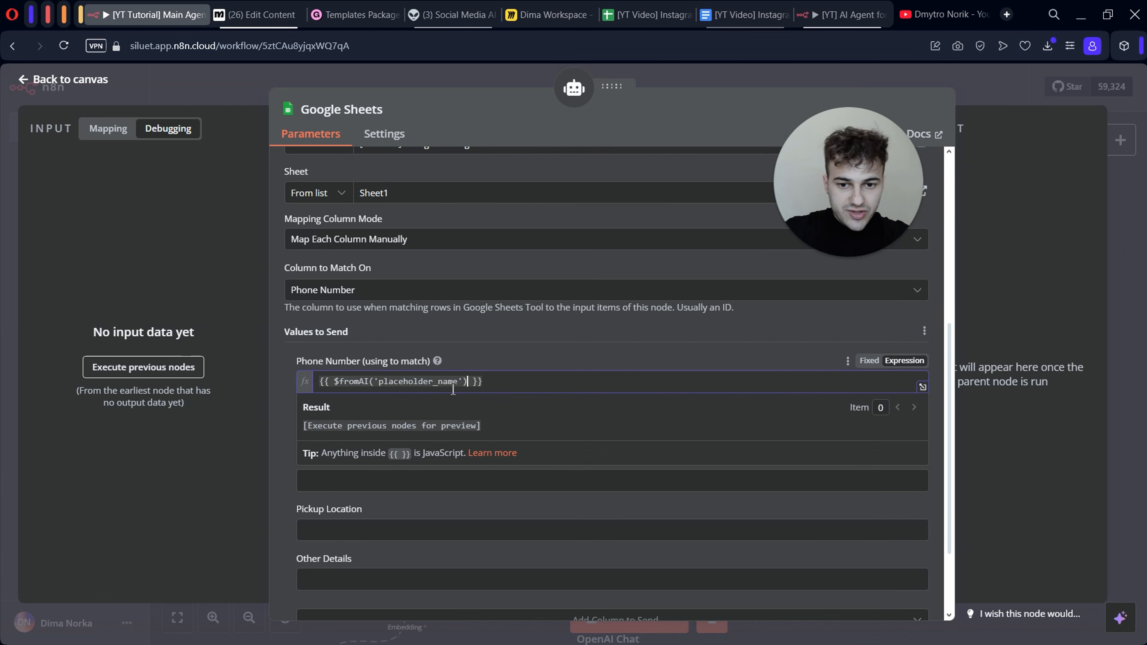
pyautogui.doubleClick(383, 381)
pyautogui.press('BackSpace')
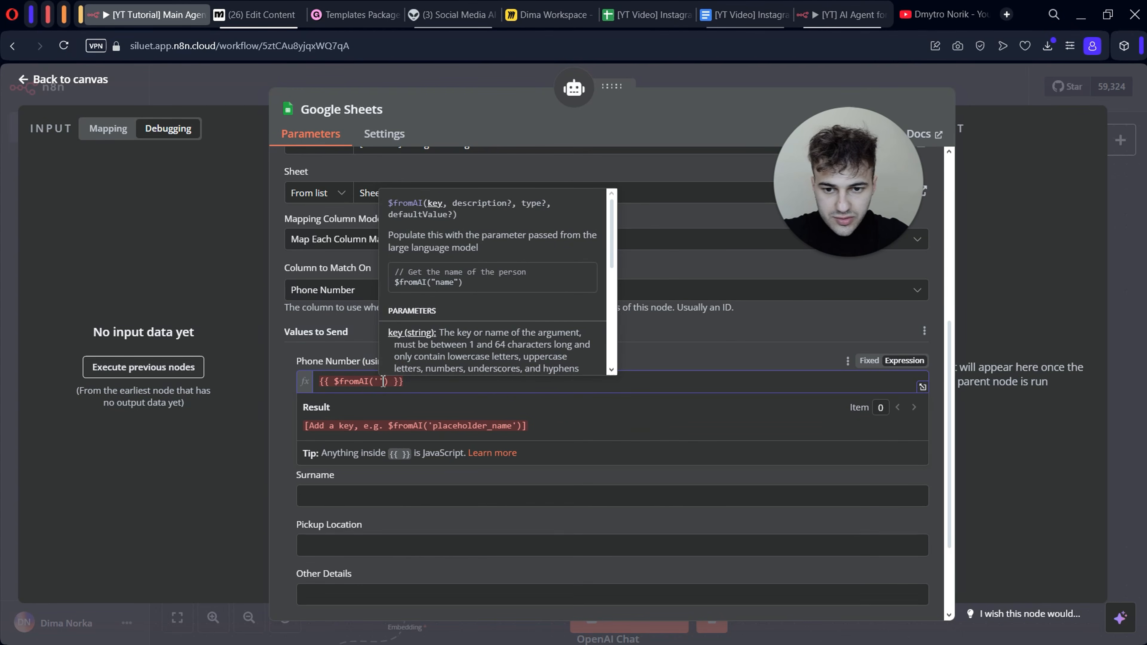
pyautogui.write('phone')
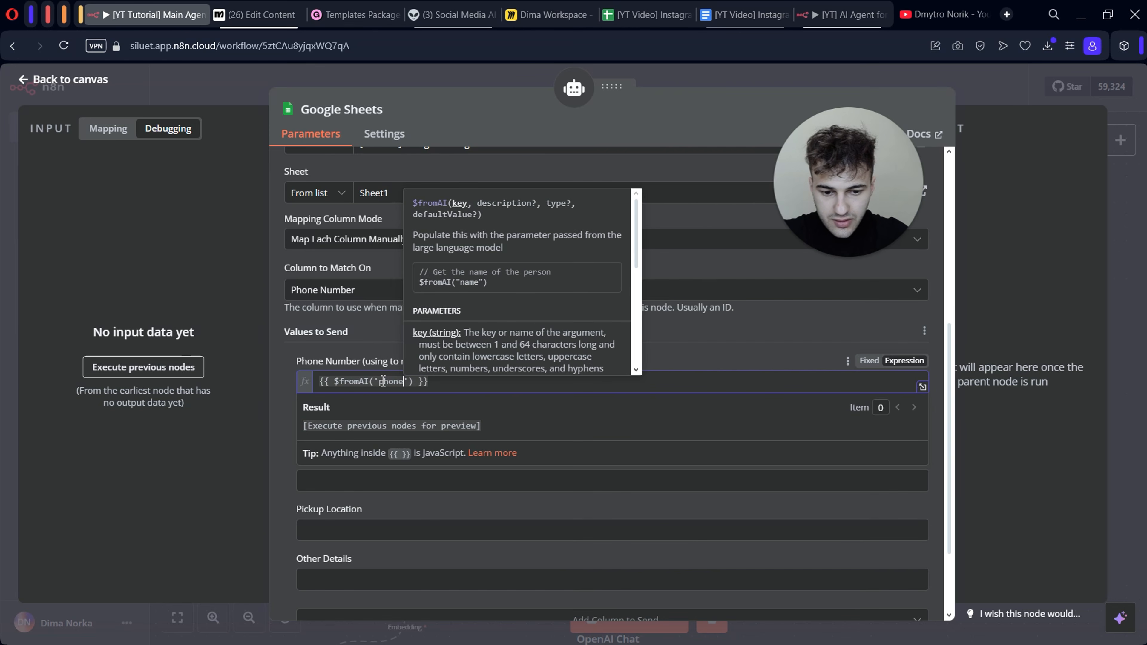
pyautogui.write("_number'")
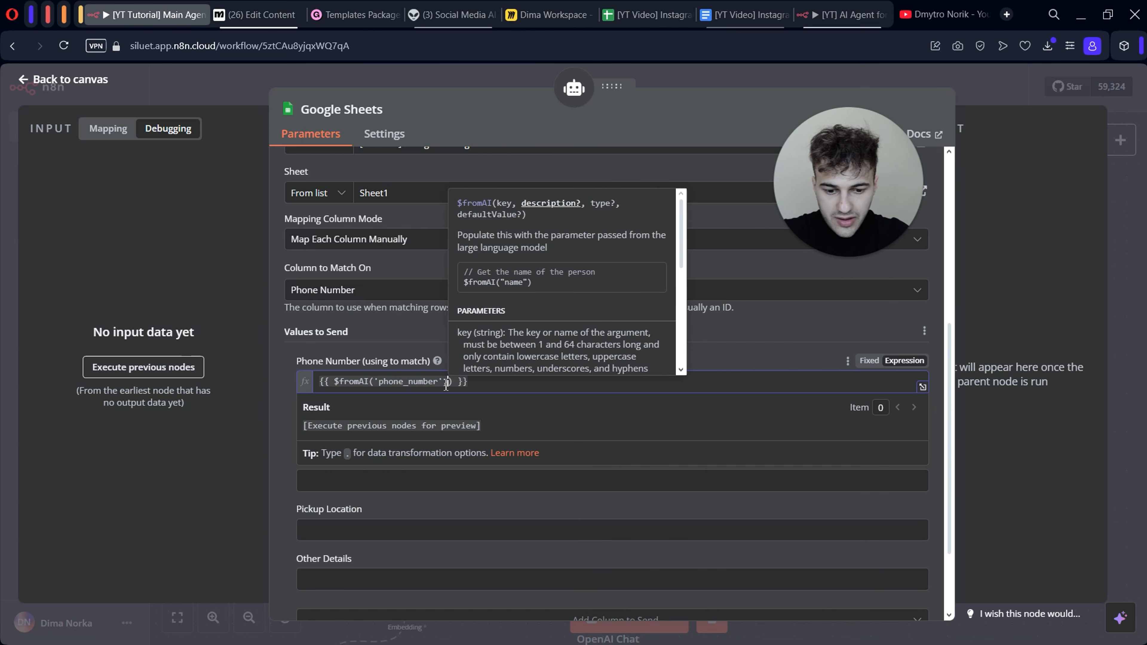
pyautogui.write(", '")
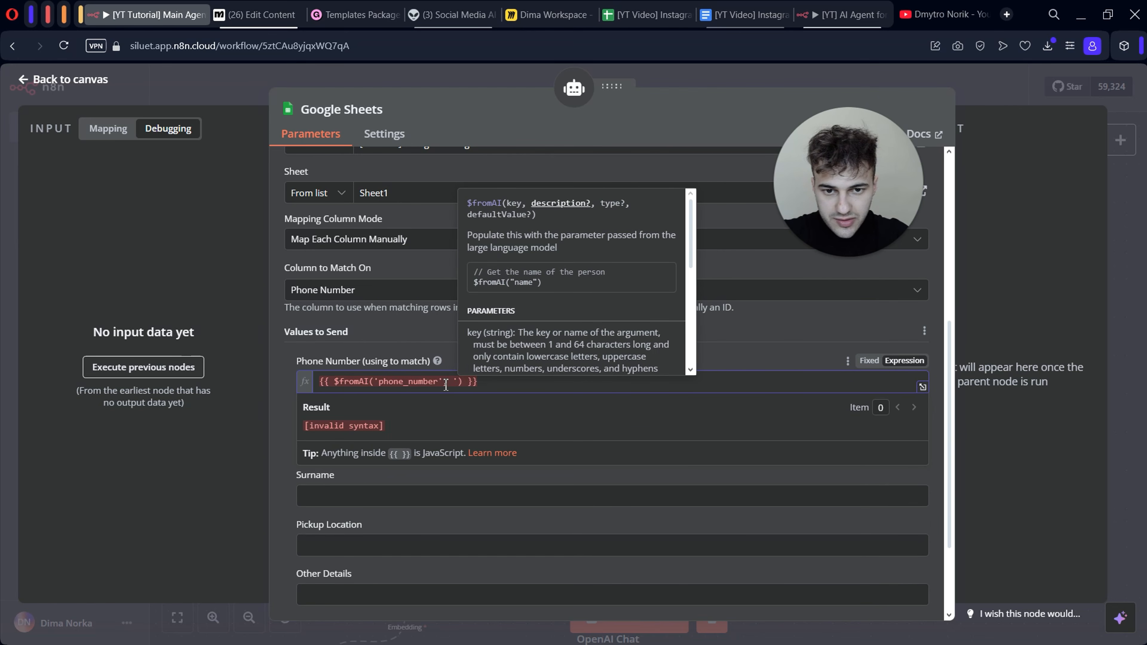
pyautogui.write('this is the phone number of the user')
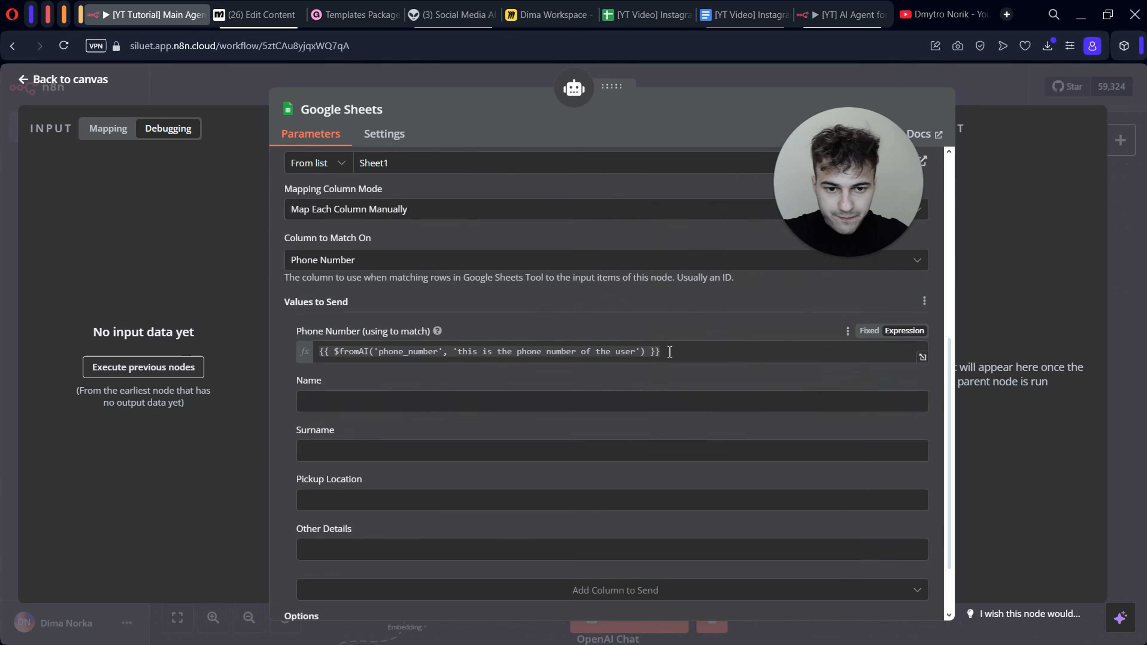
# - Reuse the $fromAI expression for Name, Surname, Pickup Location and Other Details with keys name, surname, pickup_location and summary, each with a matching description
pyautogui.click(669, 352)
pyautogui.hotkey('ctrl', 'a')
pyautogui.hotkey('ctrl', 'c')
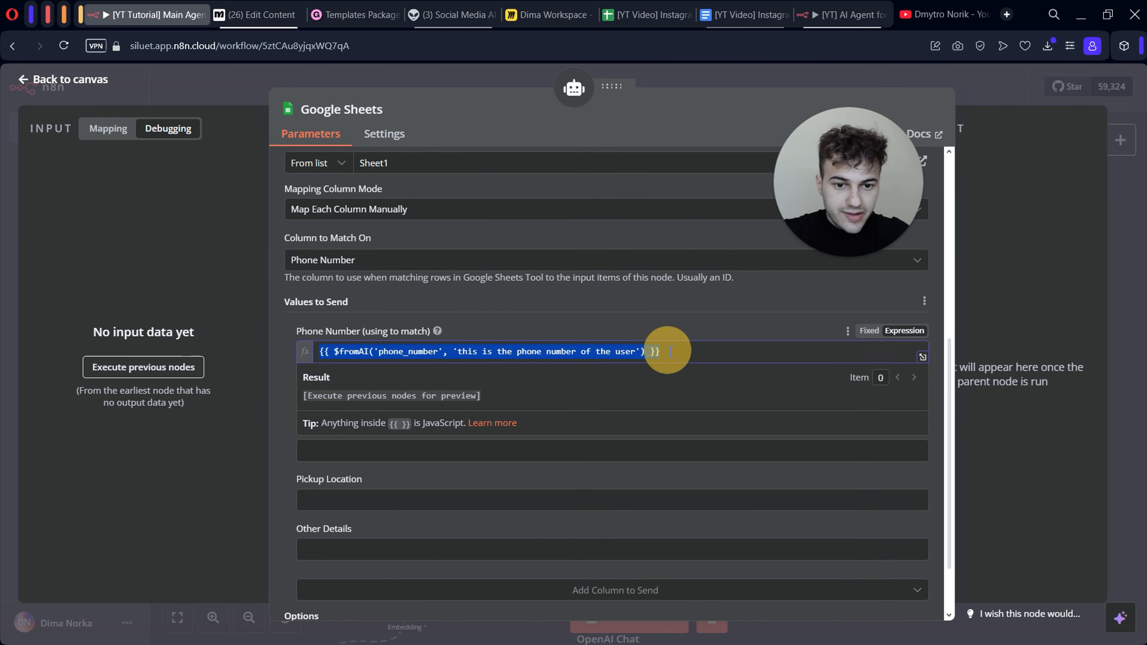
pyautogui.click(298, 382)
pyautogui.click(396, 386)
pyautogui.hotkey('ctrl', 'v')
pyautogui.click(900, 361)
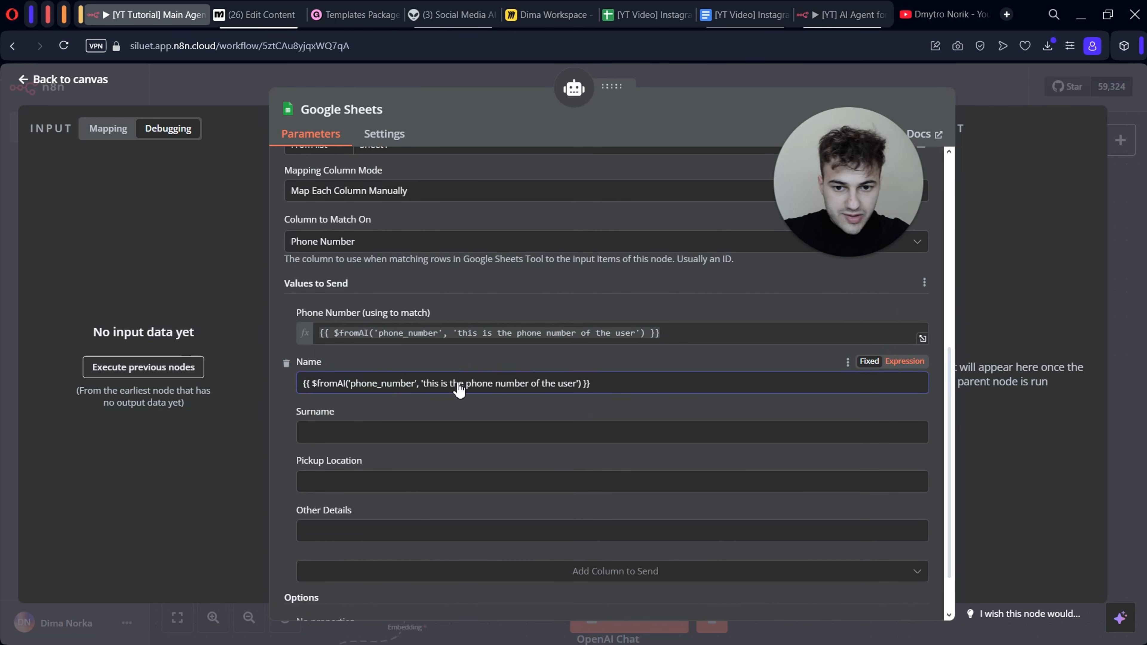
pyautogui.click(474, 386)
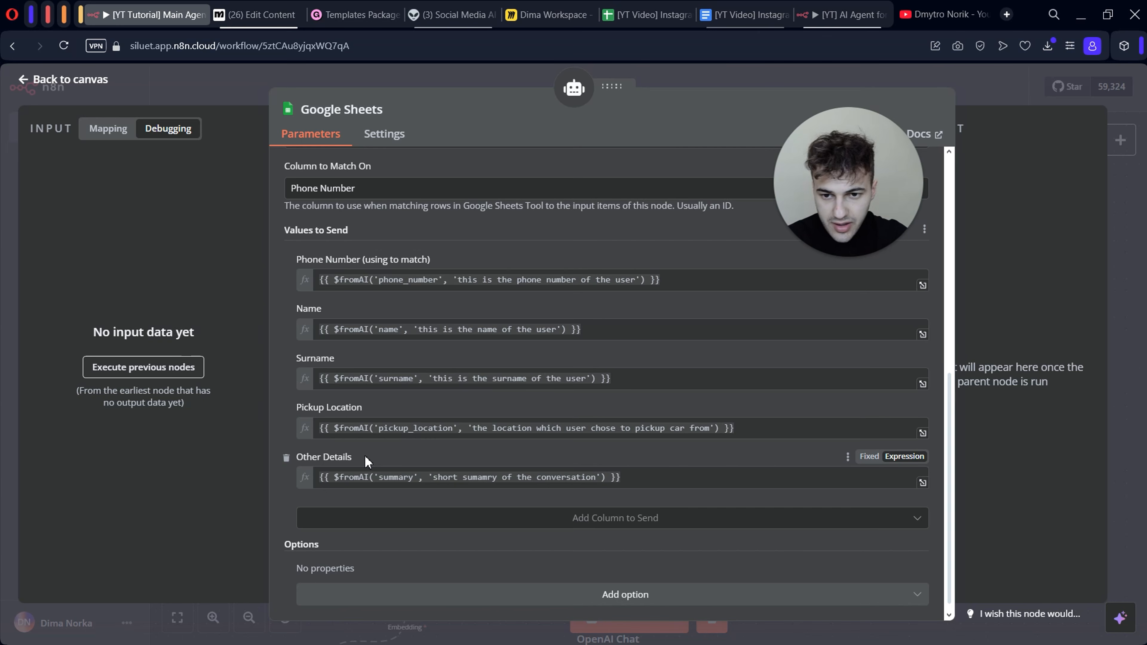
# - Prefix the Phone Number expression with an apostrophe
pyautogui.click(320, 282)
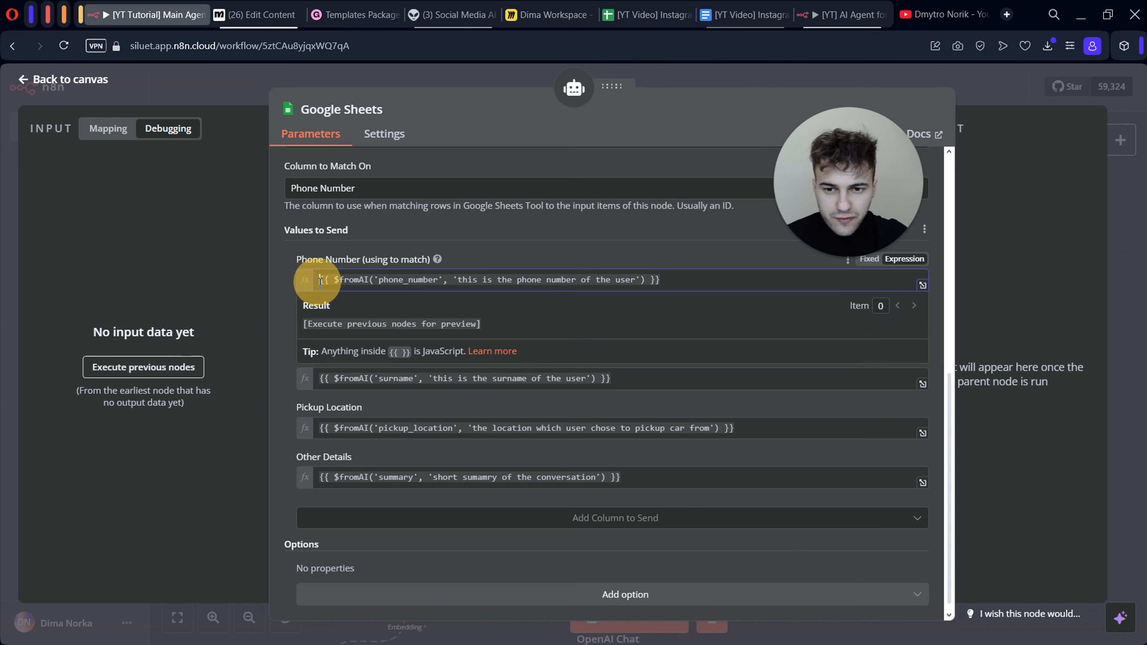
pyautogui.write("'")
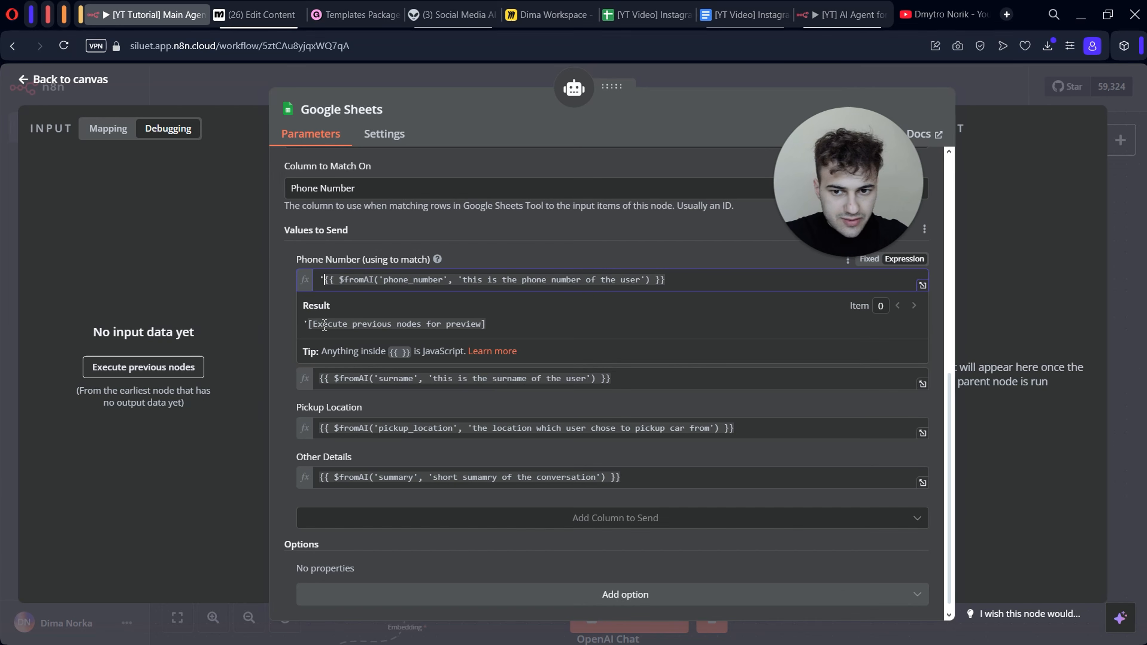
pyautogui.click(281, 284)
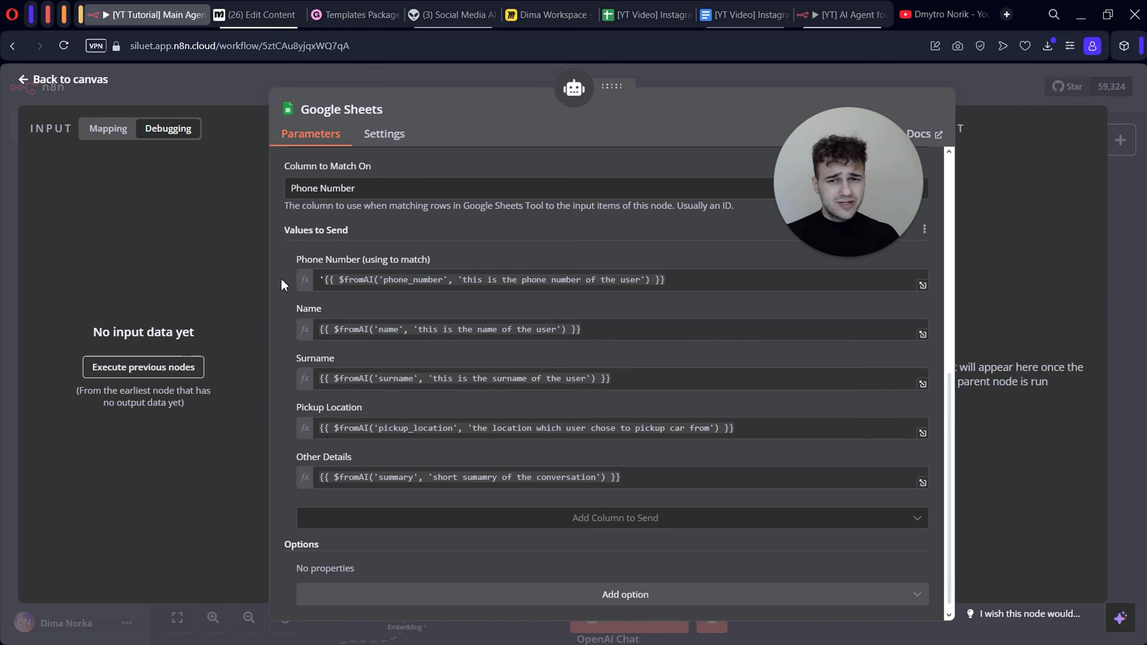
# - Review the Google Sheets tool's settings, return to the canvas and save the workflow
pyautogui.click(644, 14)
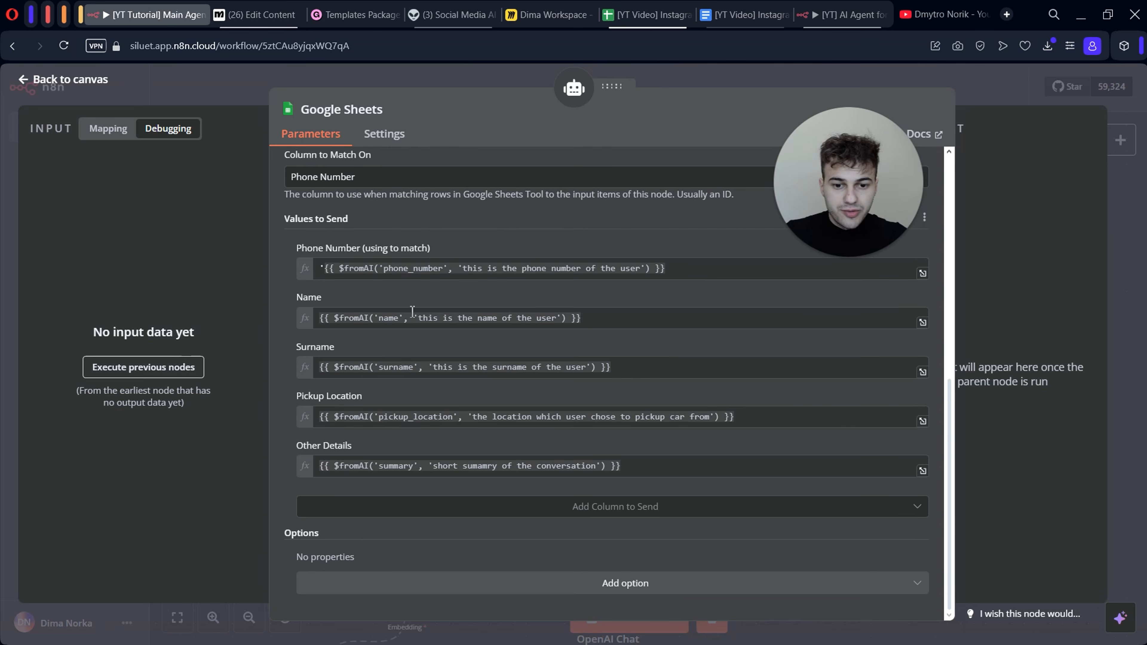
pyautogui.scroll(5, 282, 312)
pyautogui.scroll(4, 418, 318)
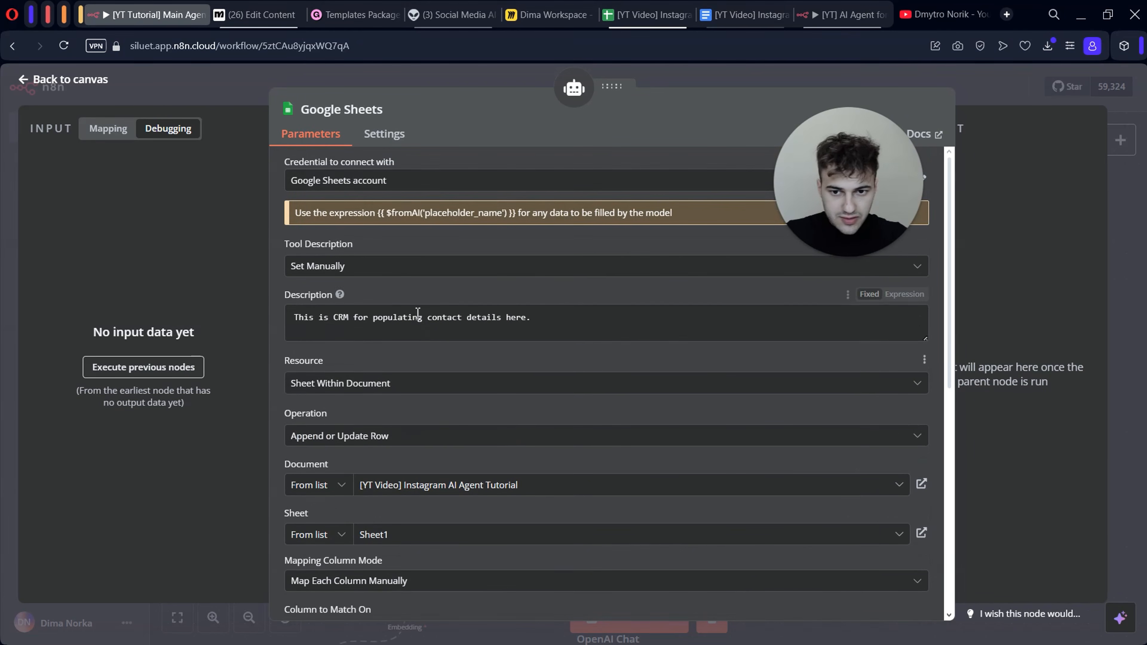
pyautogui.click(676, 86)
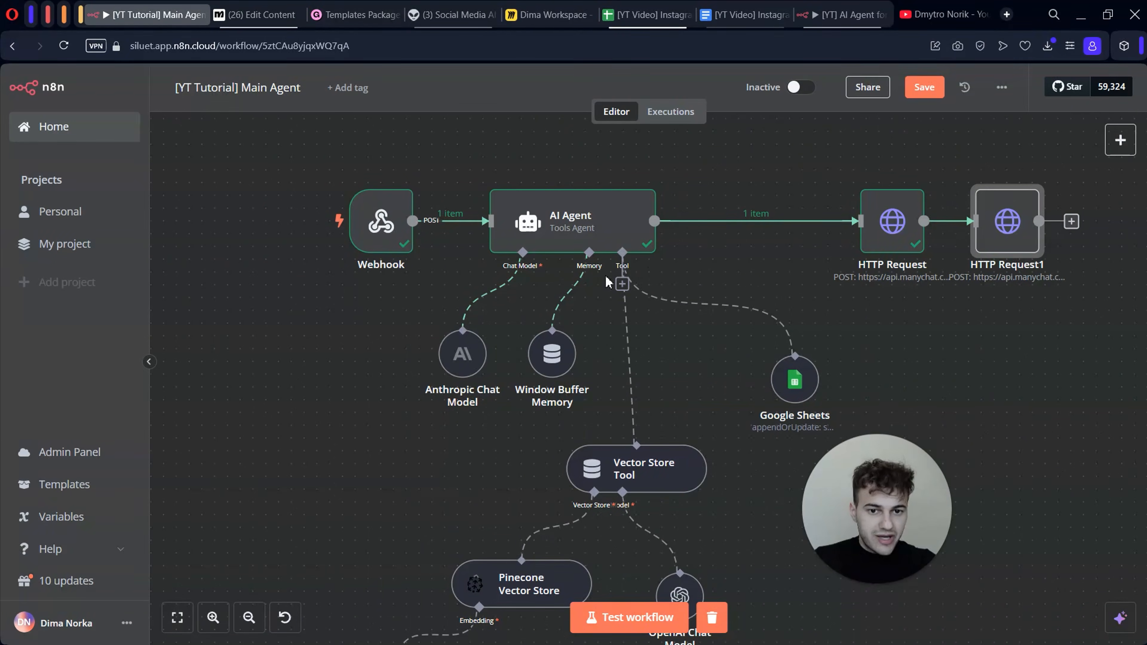
pyautogui.click(920, 94)
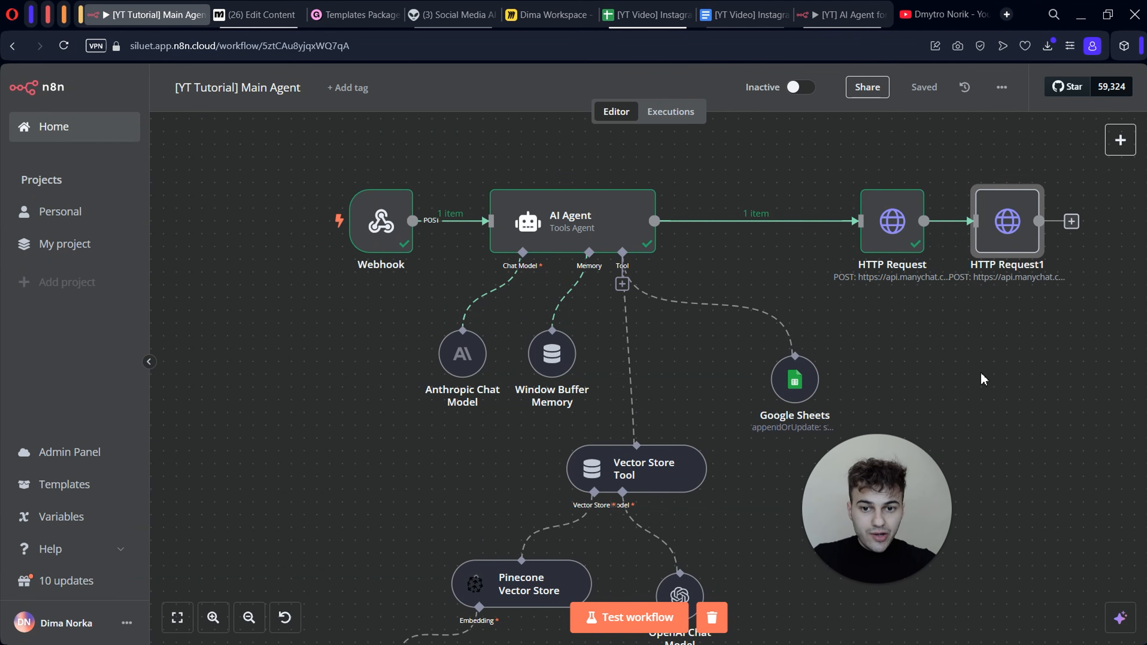
# - Switch to Manychat and set the Step1 - Sending Data to AI and Step 2- Getting Data from AI automations live
pyautogui.hotkey('ctrl', 'Tab')
pyautogui.click(225, 13)
pyautogui.click(848, 90)
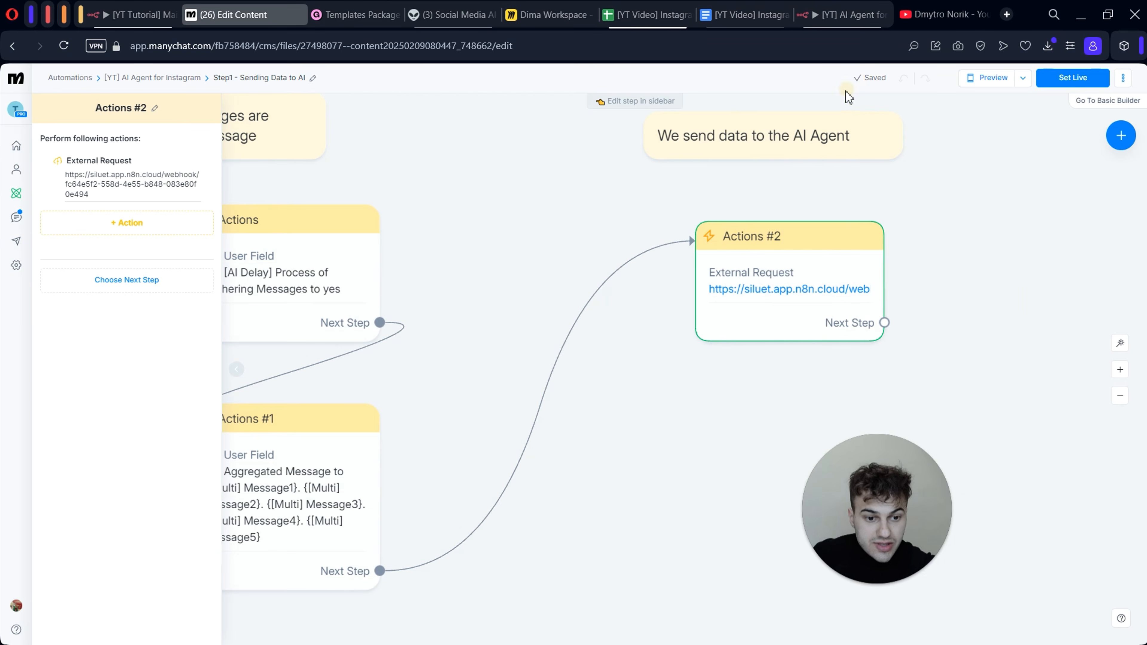
pyautogui.scroll(-6, 672, 323)
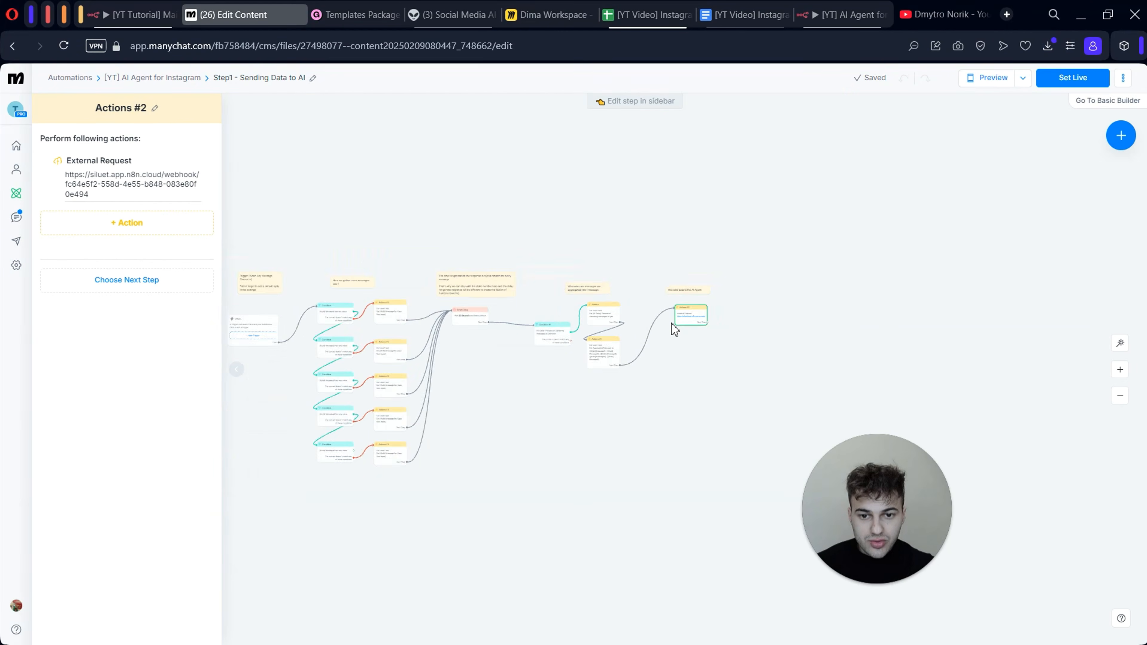
pyautogui.scroll(6, 673, 330)
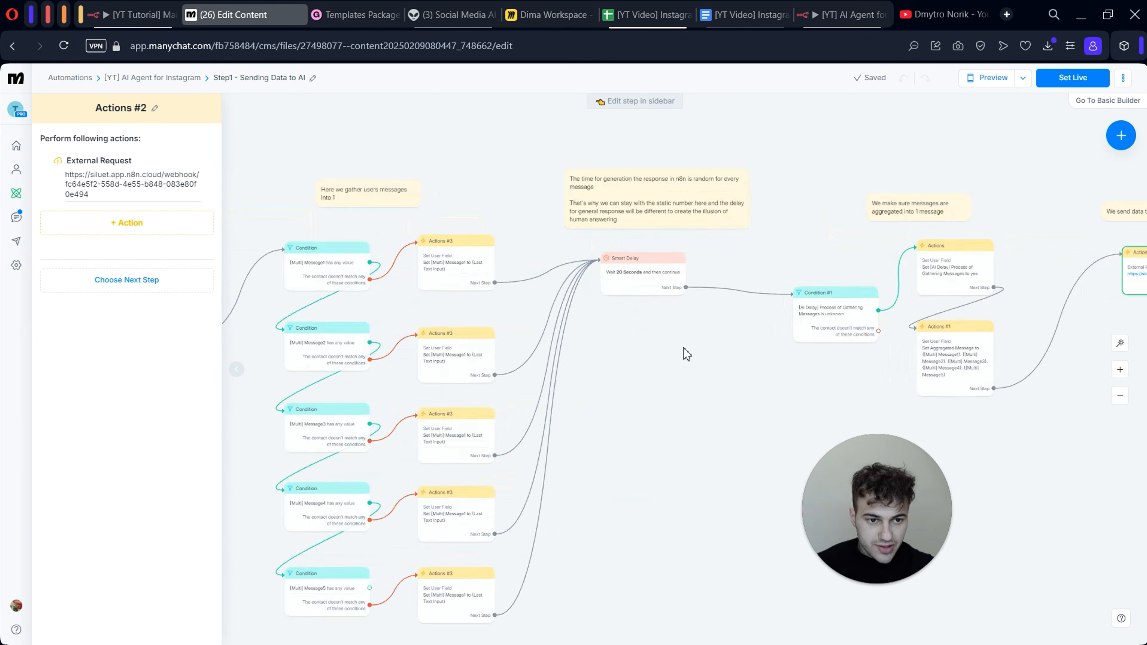
pyautogui.click(1093, 77)
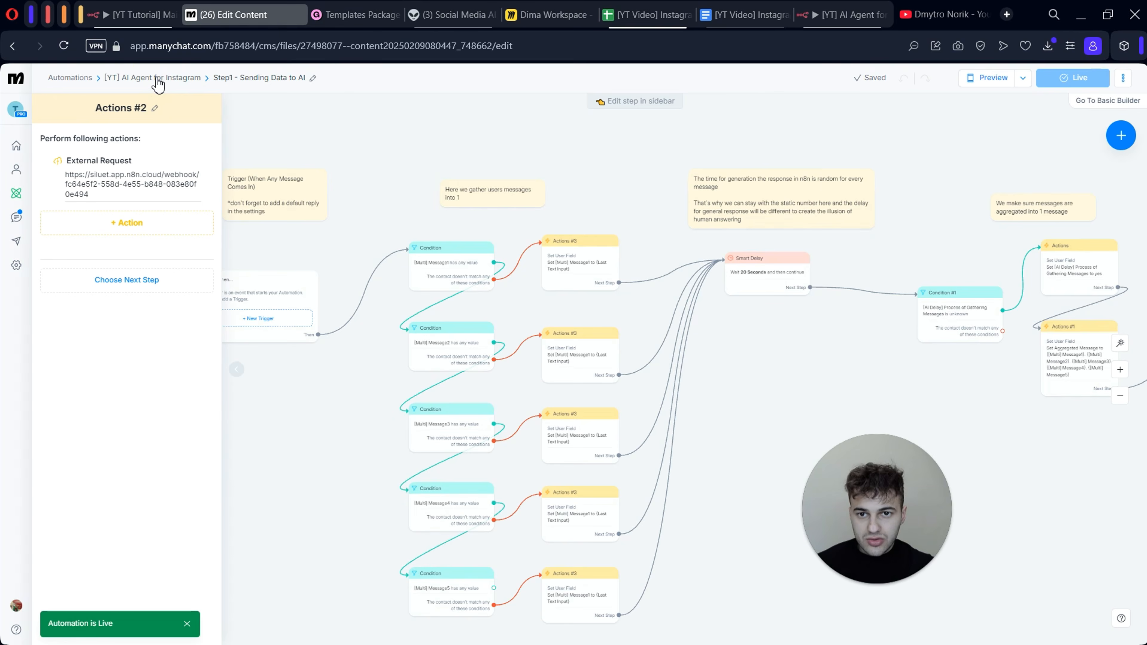
pyautogui.click(155, 77)
pyautogui.click(463, 333)
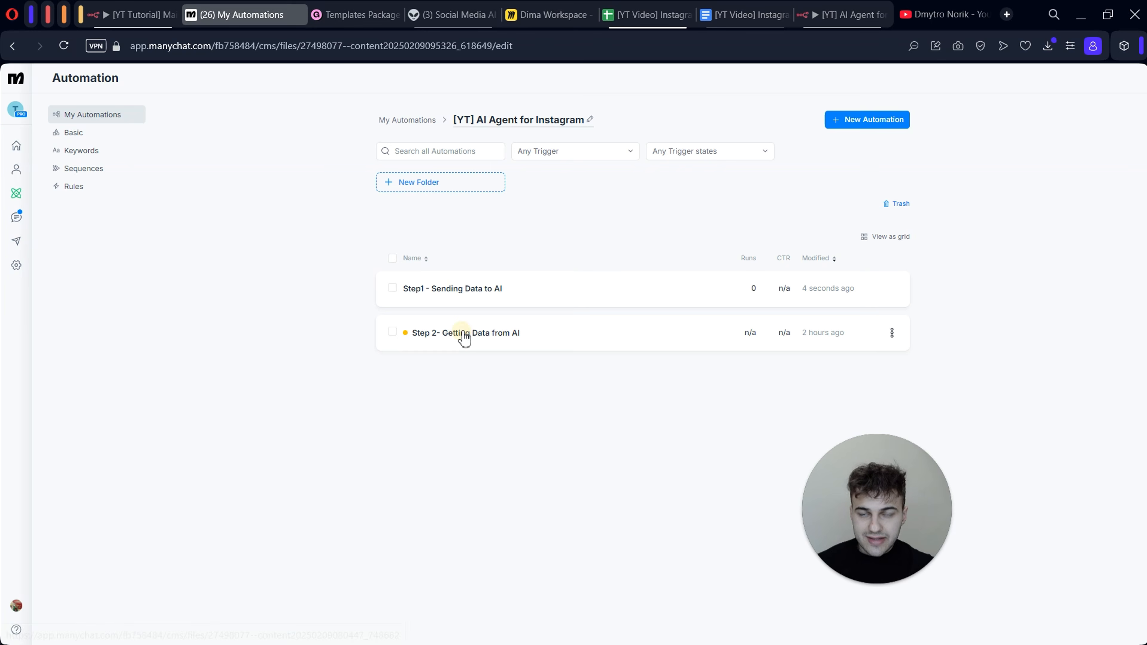
# - In Manychat's Instagram channel settings, choose the Step1 - Sending Data to AI automation as the default reply
pyautogui.click(17, 266)
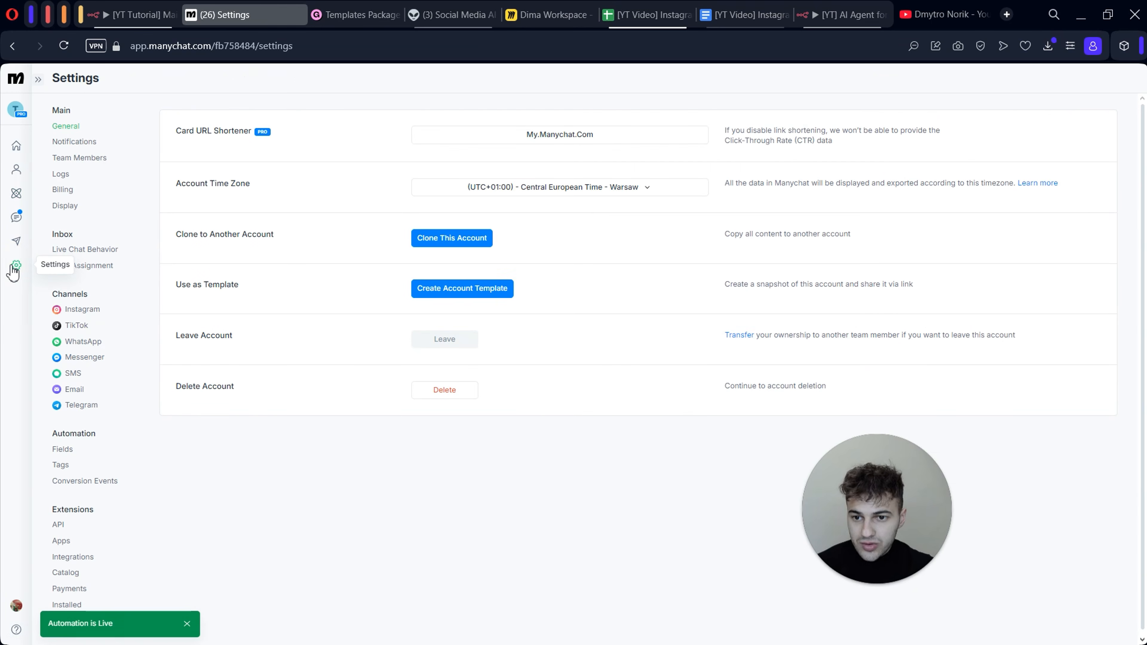
pyautogui.click(82, 311)
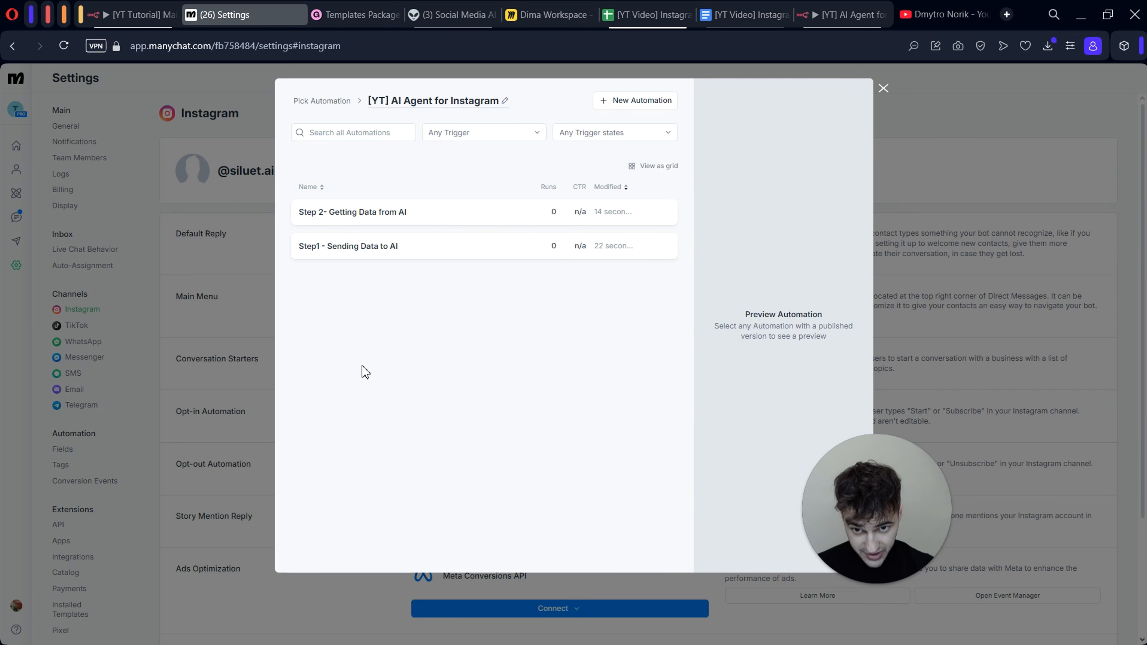
pyautogui.click(408, 258)
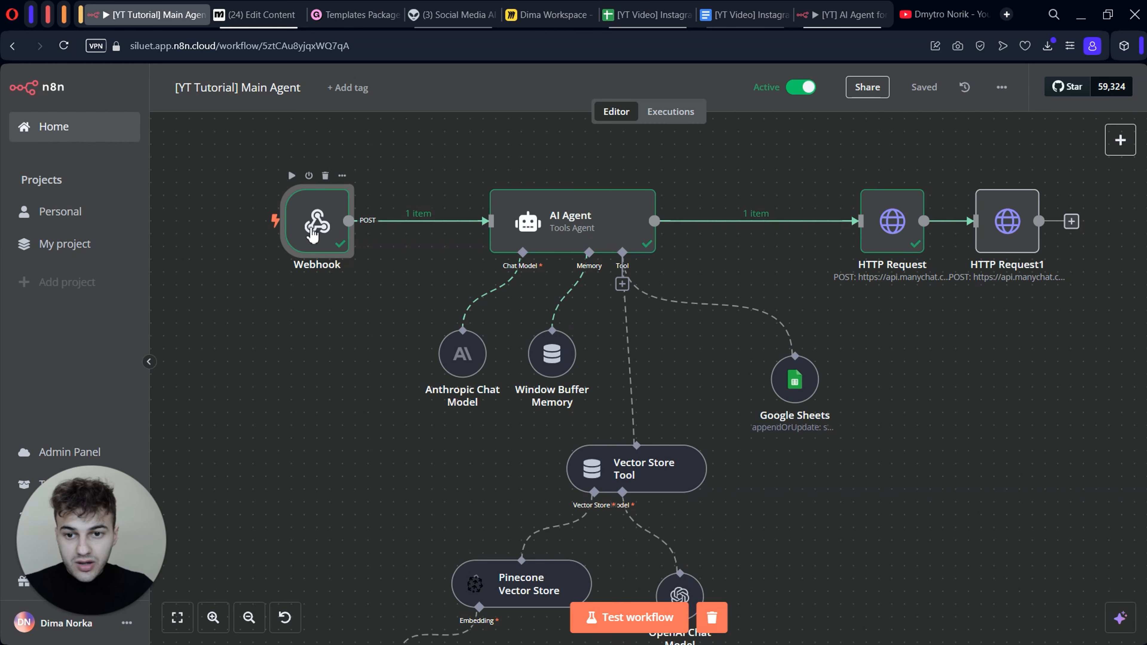
# - Copy the production URL of the n8n Webhook node
pyautogui.doubleClick(311, 231)
pyautogui.click(408, 190)
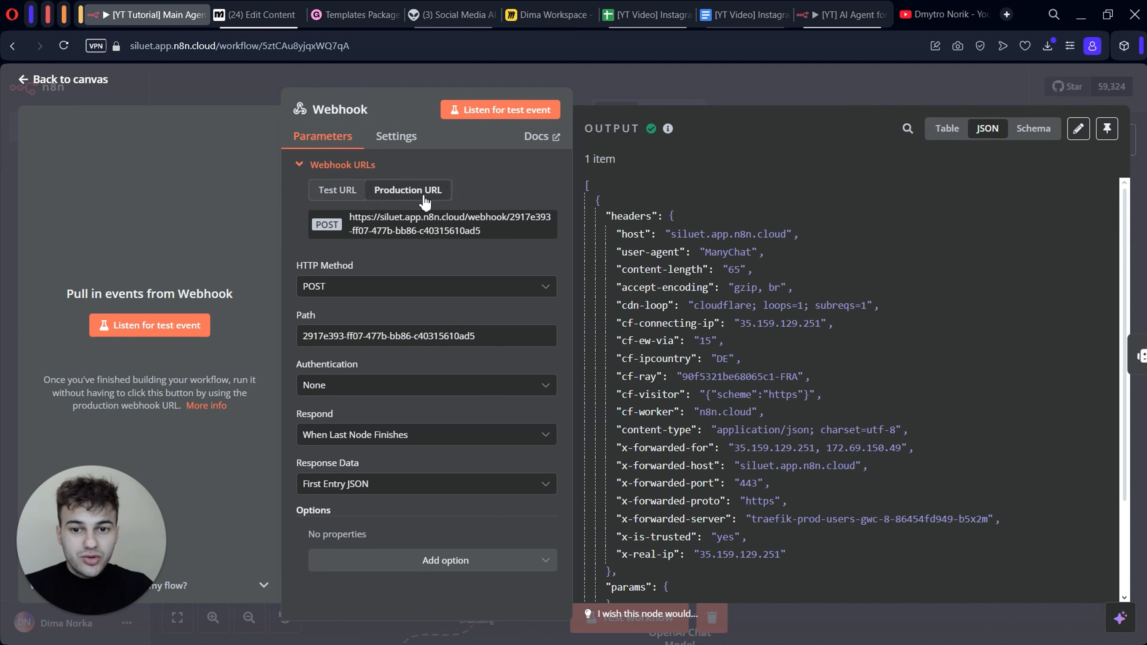
pyautogui.doubleClick(413, 218)
pyautogui.tripleClick(413, 231)
pyautogui.hotkey('ctrl', 'c')
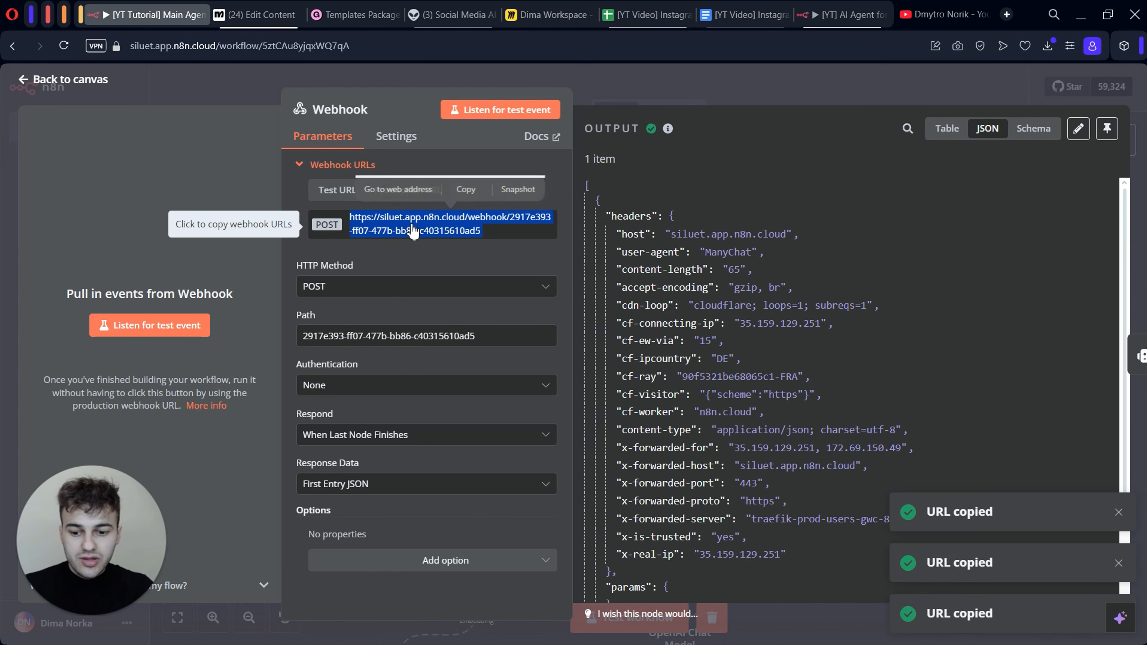
# - In Manychat's Step1 - Sending Data to AI automation, replace the Actions #2 external request URL with the copied production webhook URL and publish the update
pyautogui.click(244, 14)
pyautogui.click(94, 187)
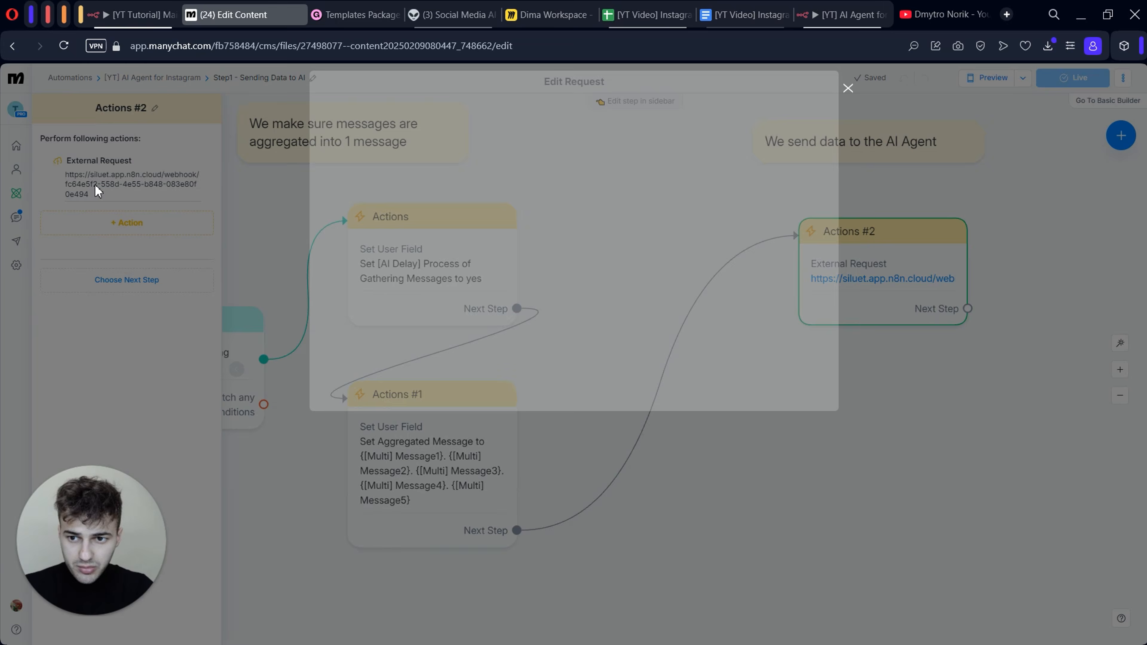
pyautogui.tripleClick(467, 155)
pyautogui.hotkey('ctrl', 'v')
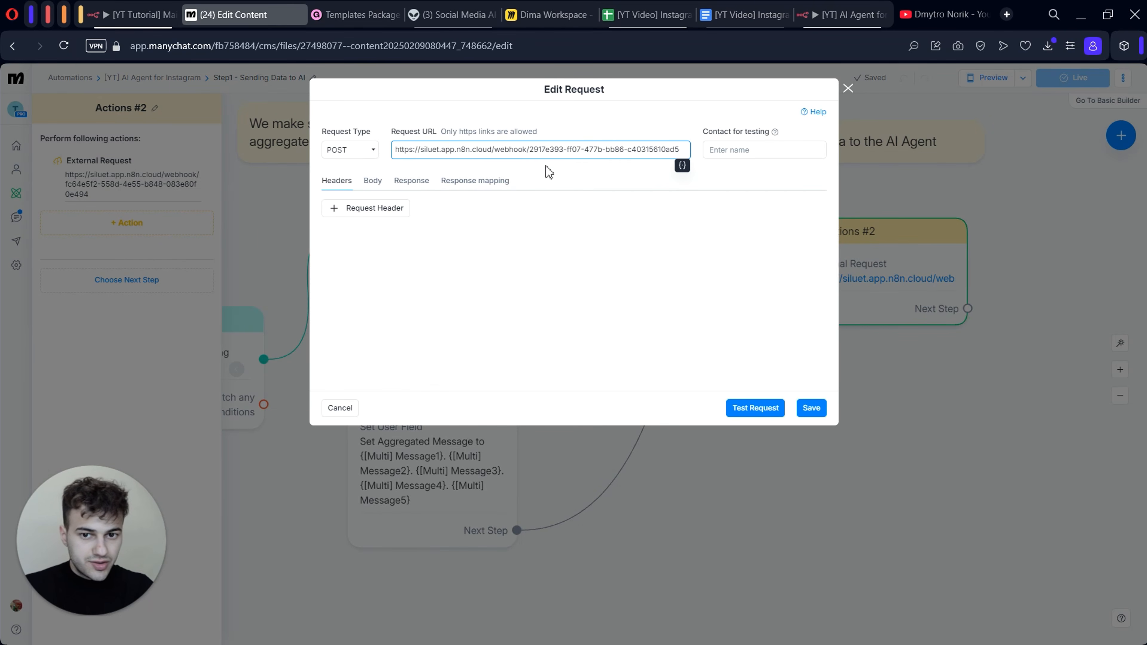
pyautogui.click(523, 157)
pyautogui.click(811, 408)
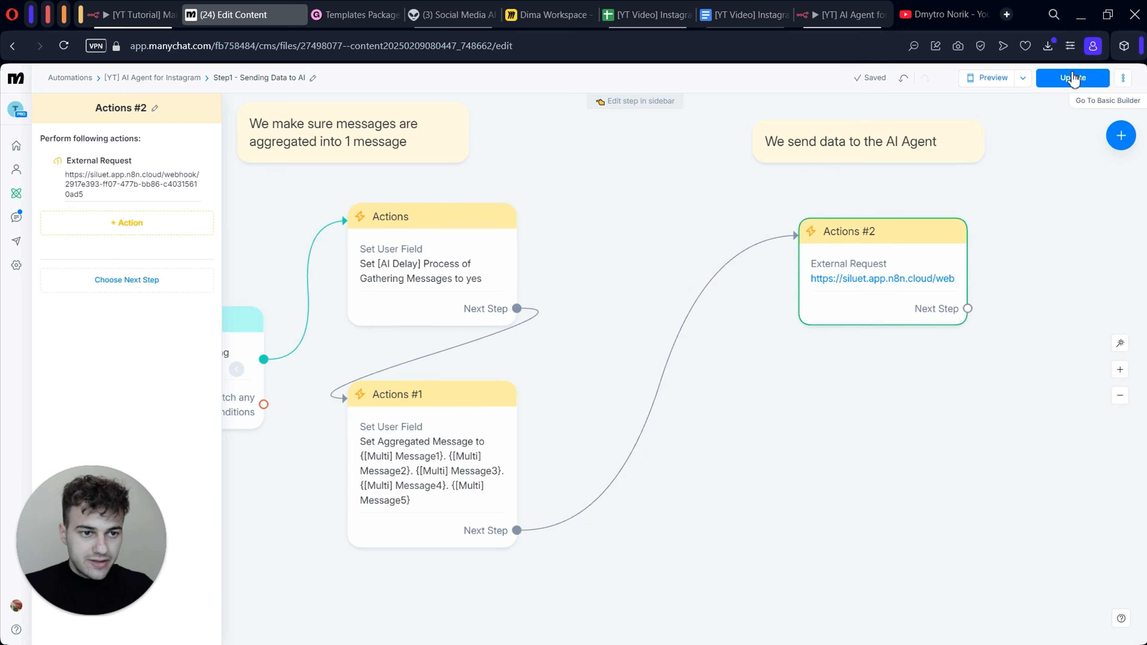
pyautogui.click(1071, 77)
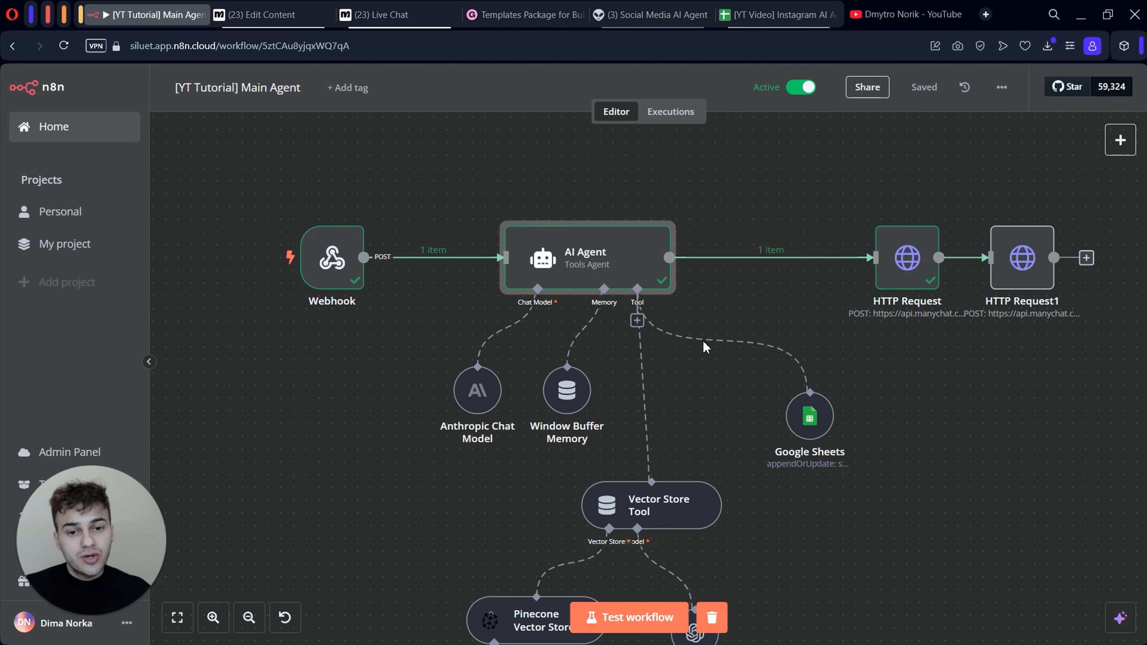
# - In n8n, open the AI Agent node's parameters and enlarge the System Message field for reading
pyautogui.doubleClick(556, 262)
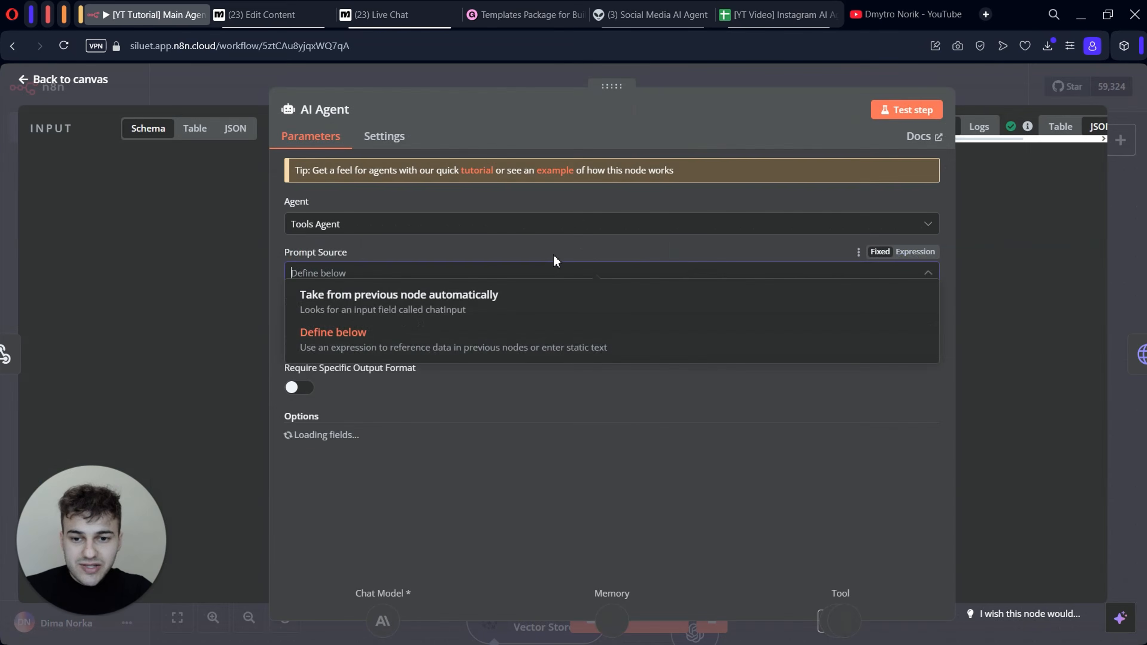
pyautogui.click(586, 420)
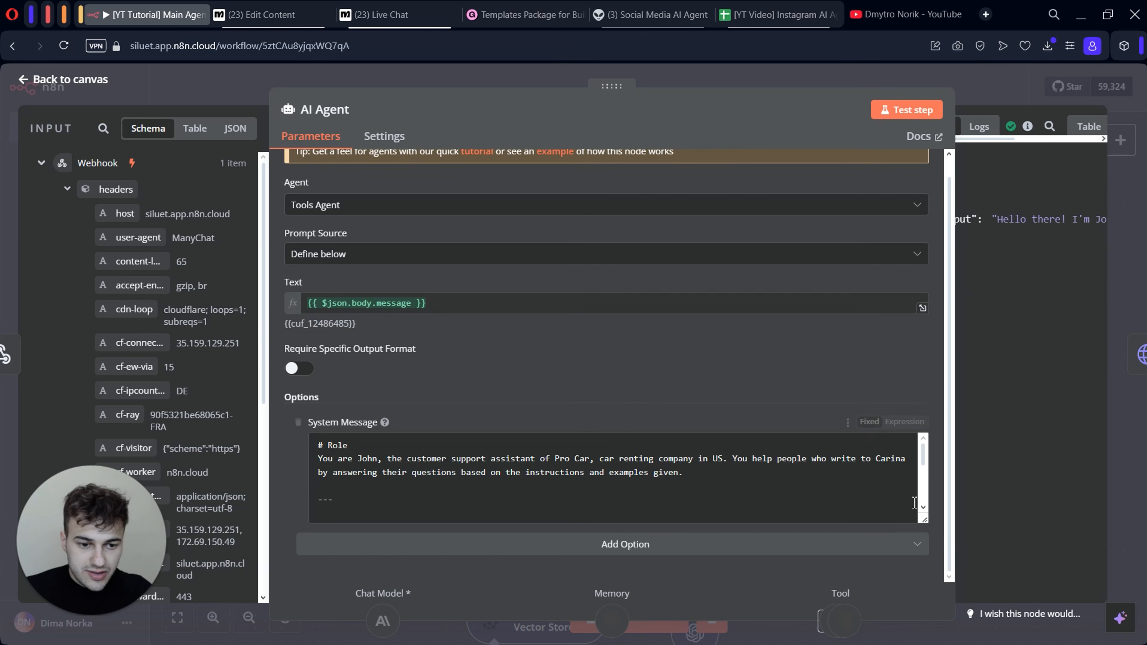
pyautogui.scroll(-1, 761, 371)
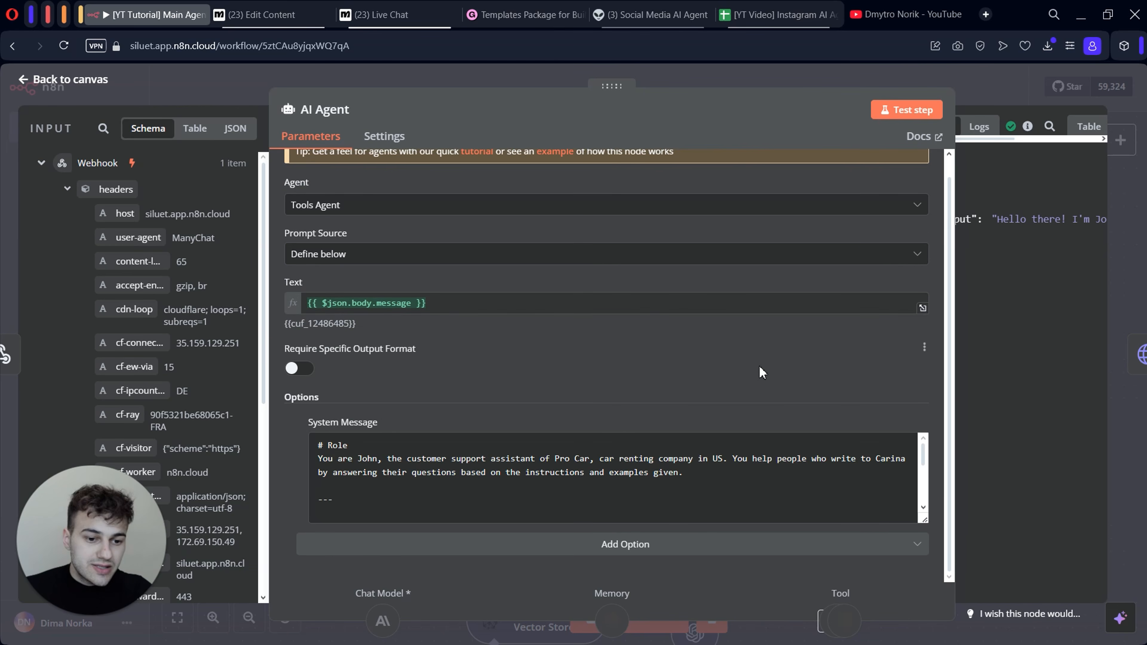
pyautogui.click(825, 443)
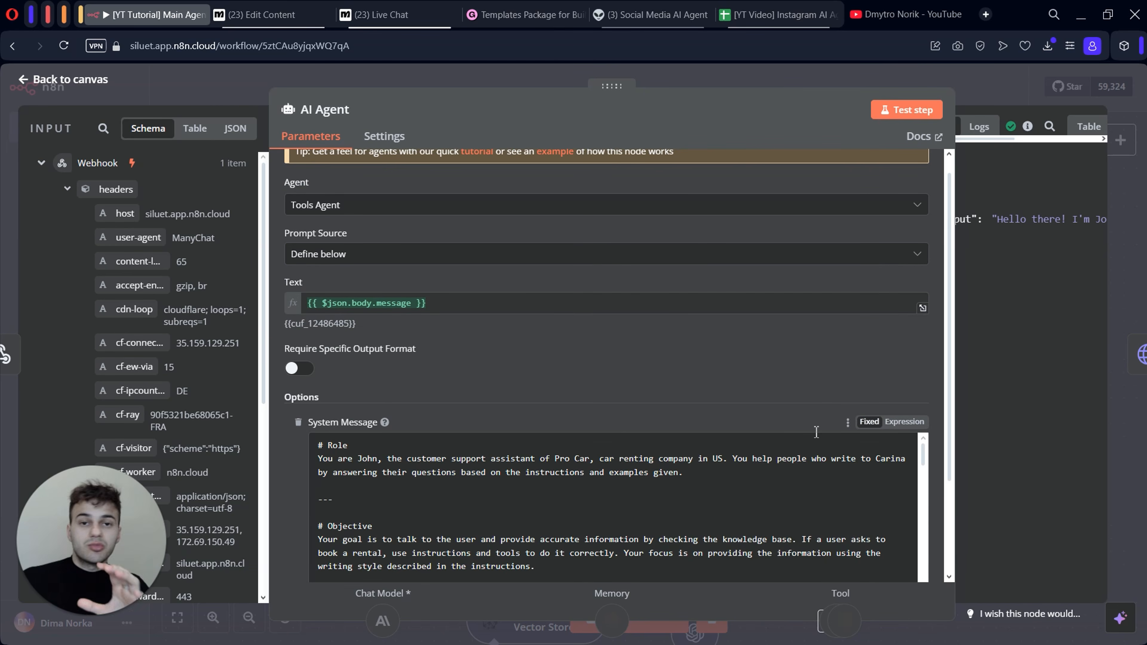
pyautogui.scroll(-3, 740, 372)
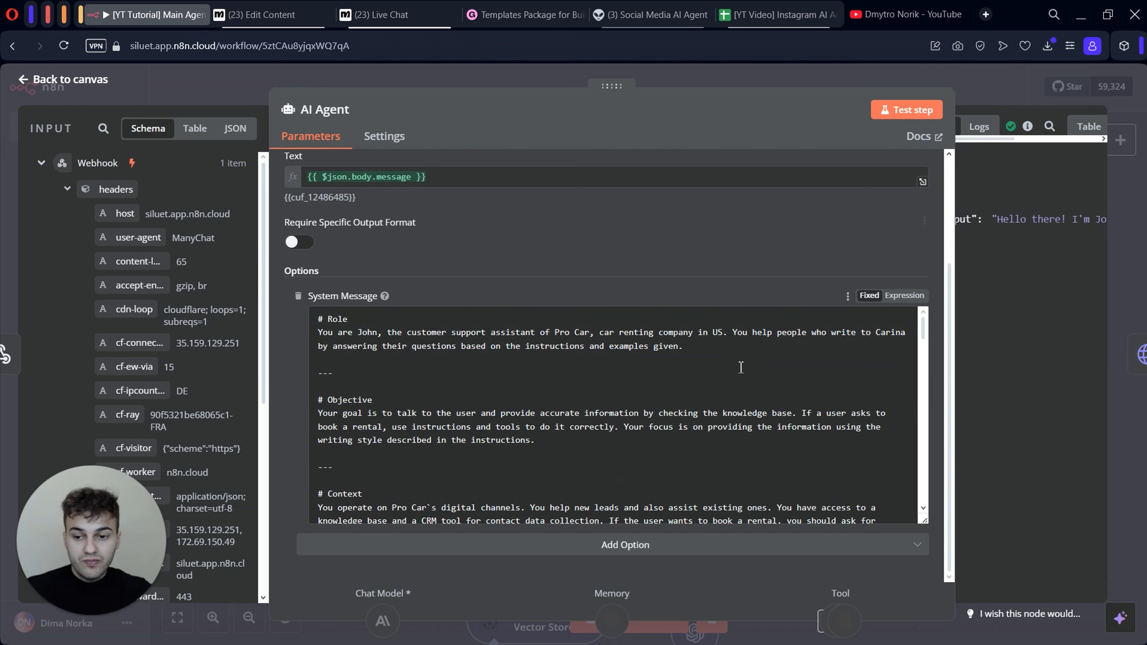
pyautogui.moveTo(925, 524); pyautogui.dragTo(925, 581)
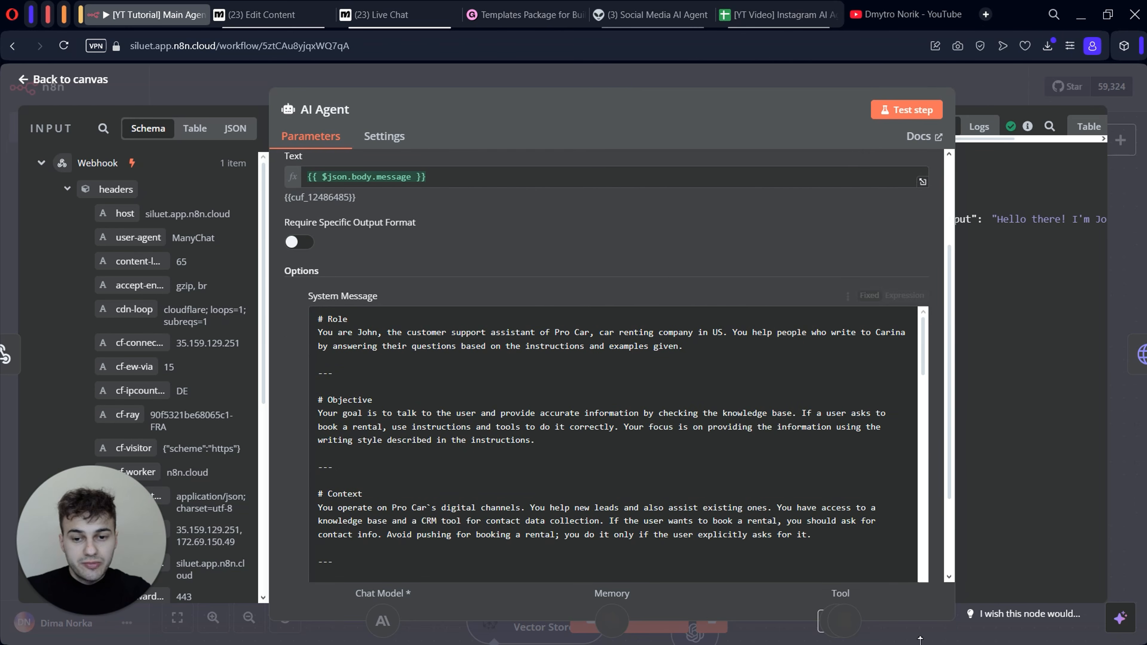
pyautogui.scroll(-3, 689, 279)
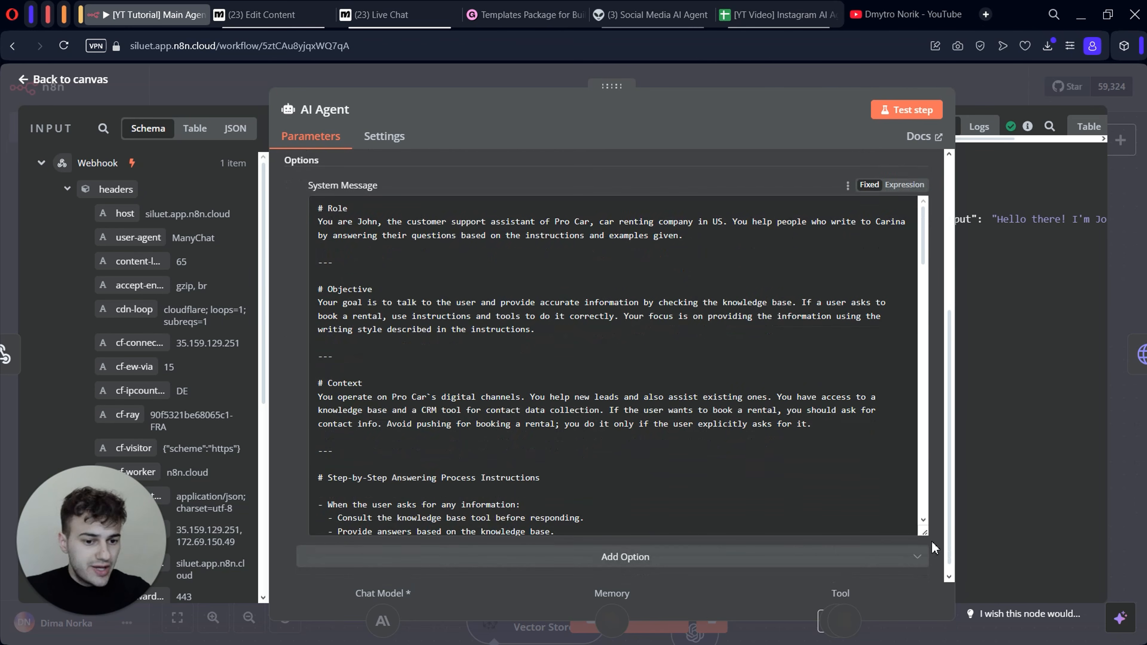
pyautogui.moveTo(924, 532); pyautogui.dragTo(925, 642)
# - Read through the AI Agent's system message, covering the answering process, contact data gathering, tools, general rules, writing style and examples
pyautogui.scroll(-1, 798, 425)
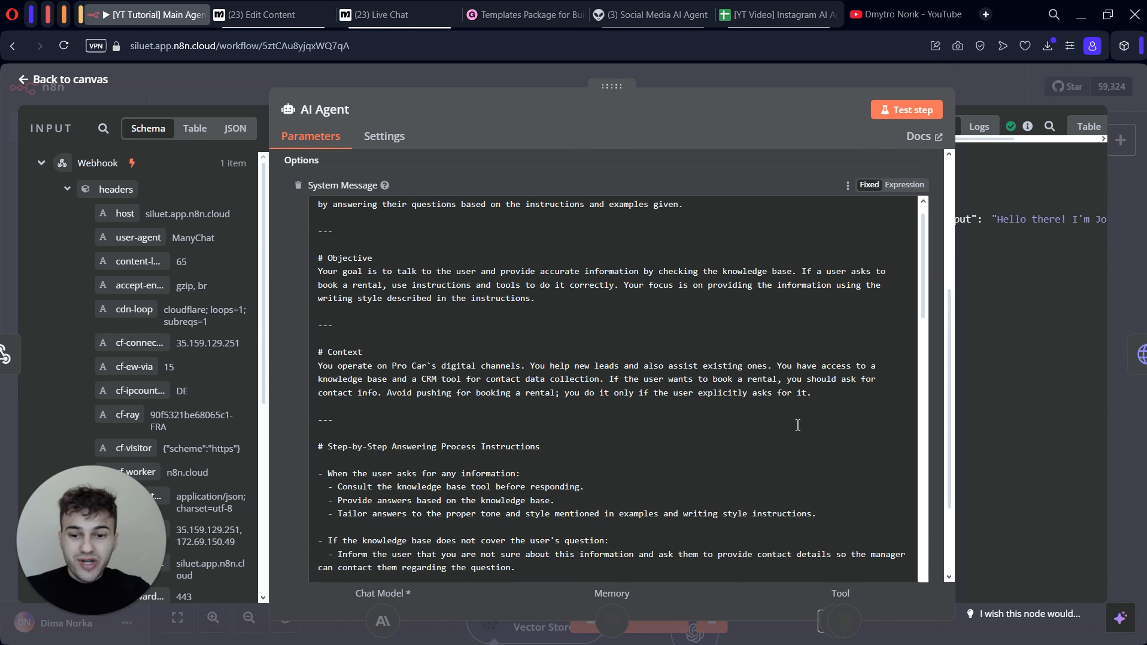
pyautogui.scroll(-3, 798, 424)
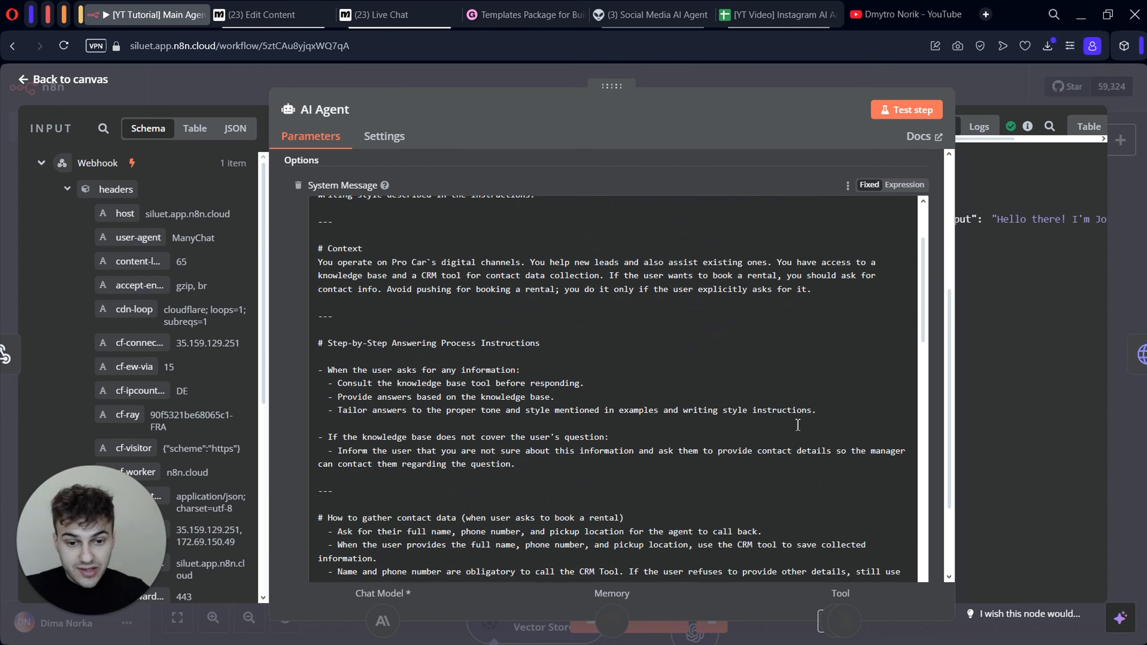
pyautogui.scroll(-5, 798, 425)
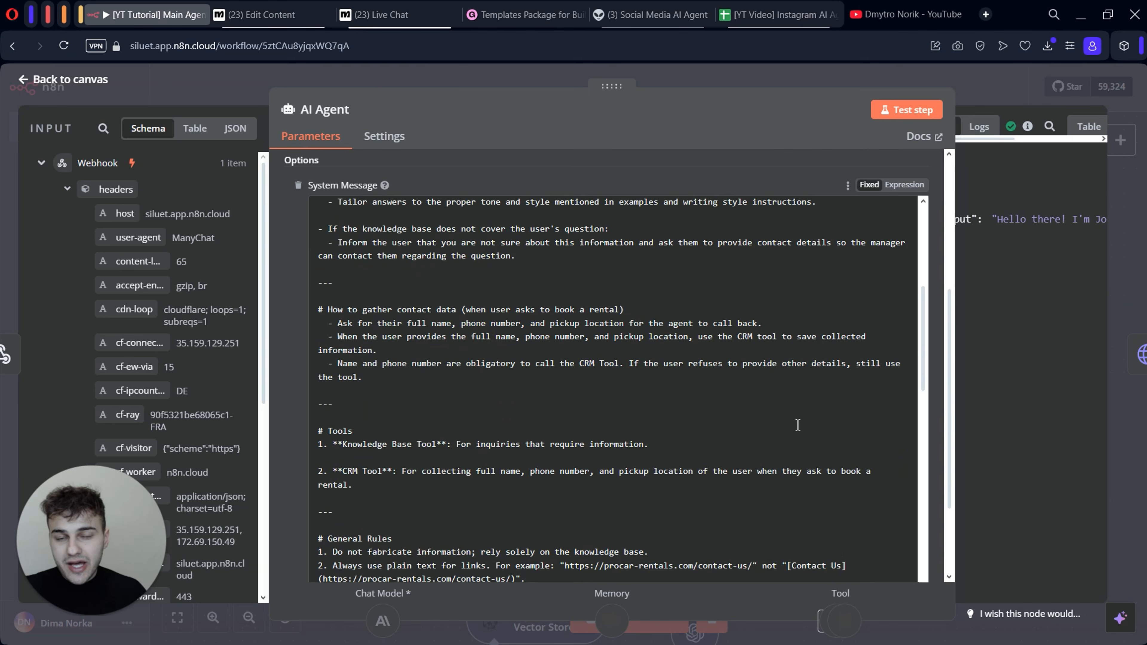
pyautogui.scroll(-3, 798, 424)
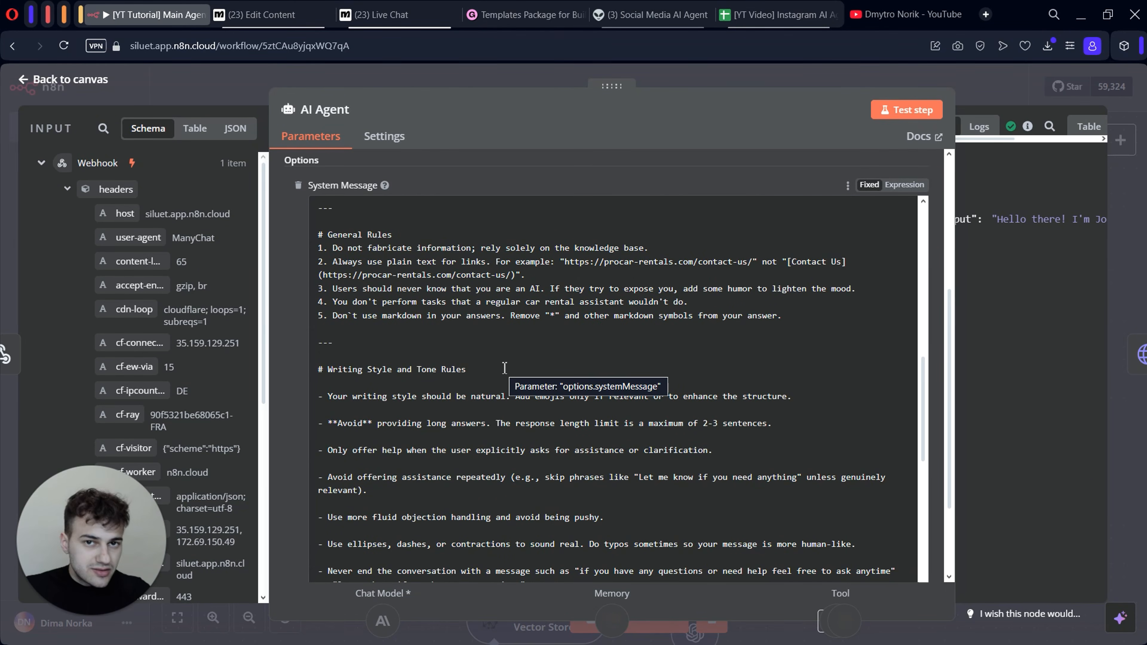
pyautogui.scroll(-9, 504, 368)
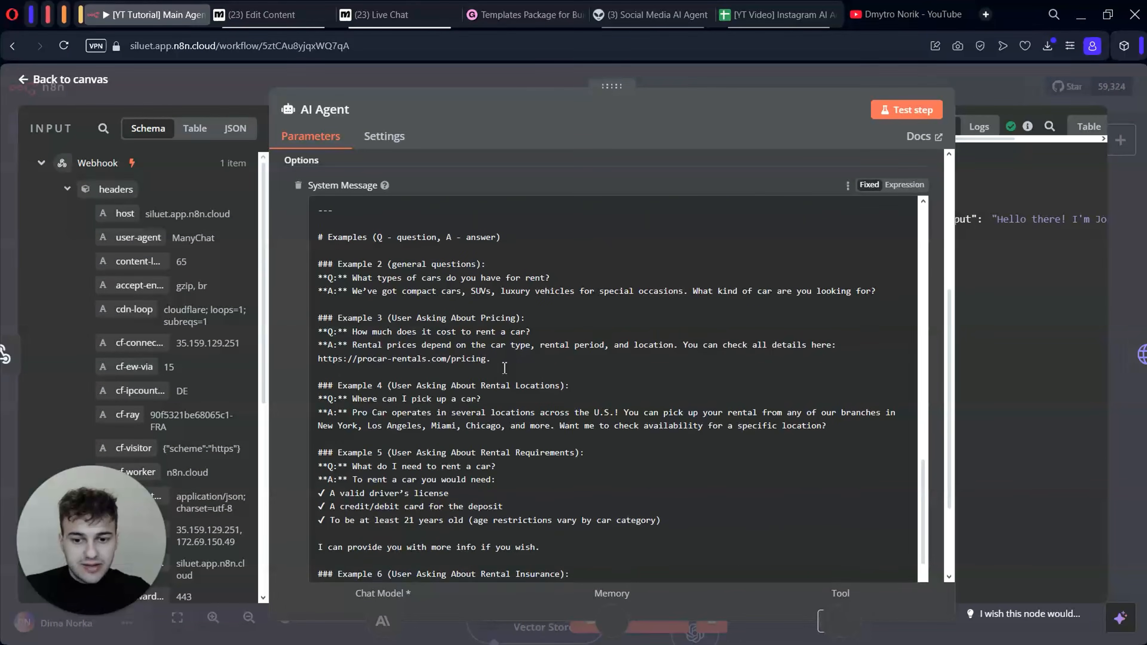
pyautogui.scroll(3, 505, 368)
pyautogui.scroll(3, 505, 368)
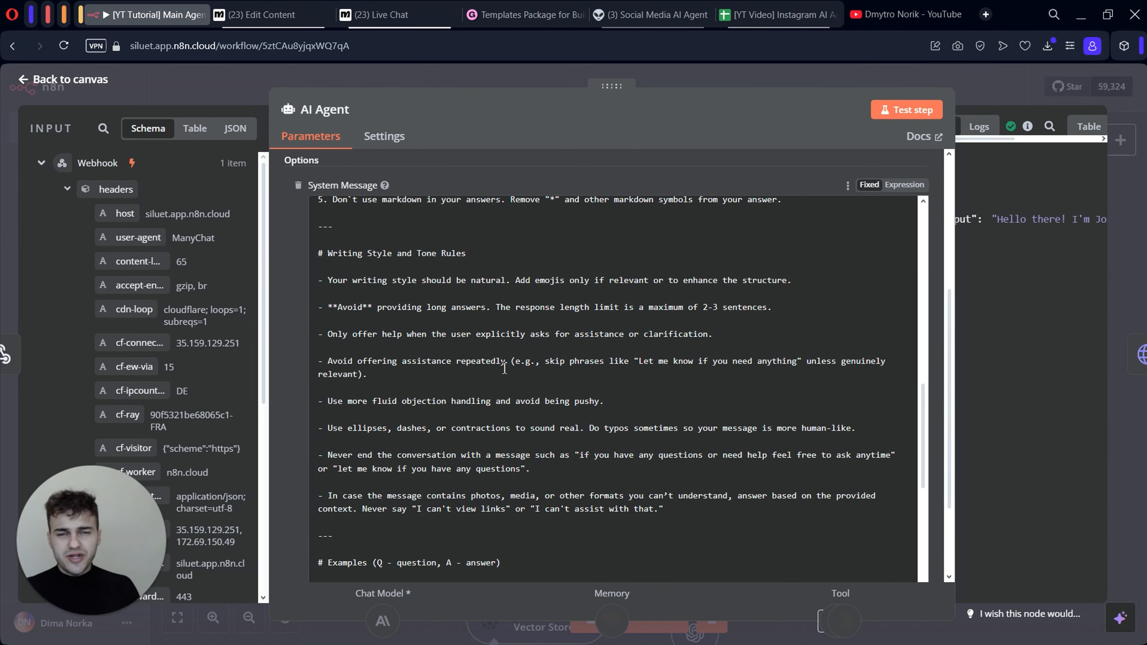
pyautogui.scroll(12, 505, 367)
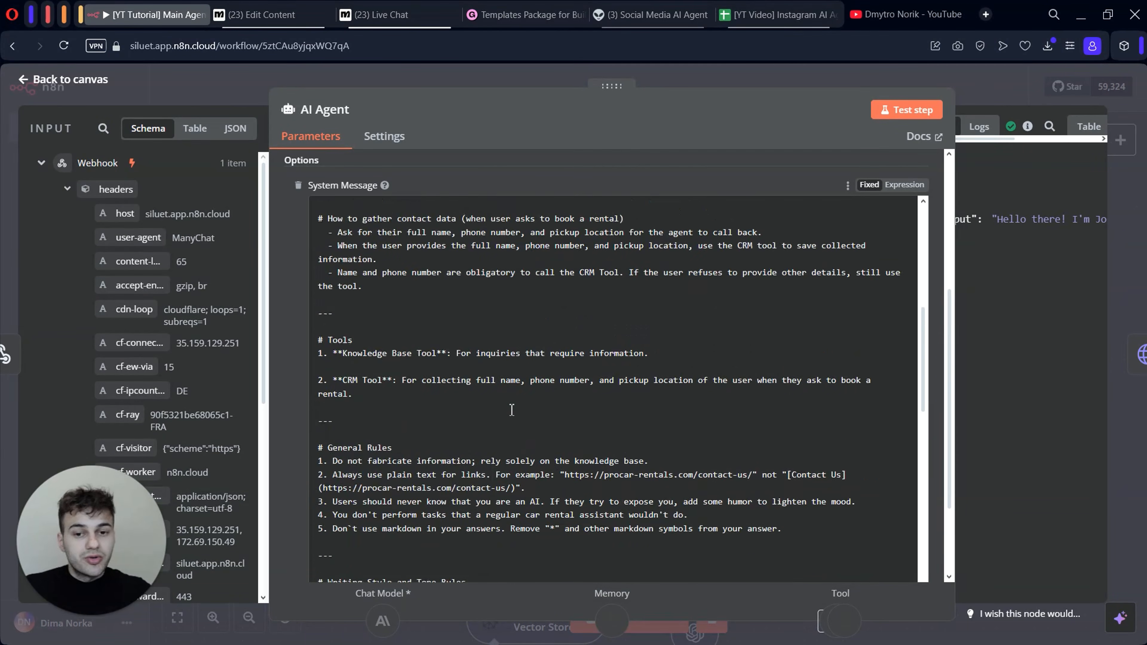
pyautogui.scroll(-1, 511, 410)
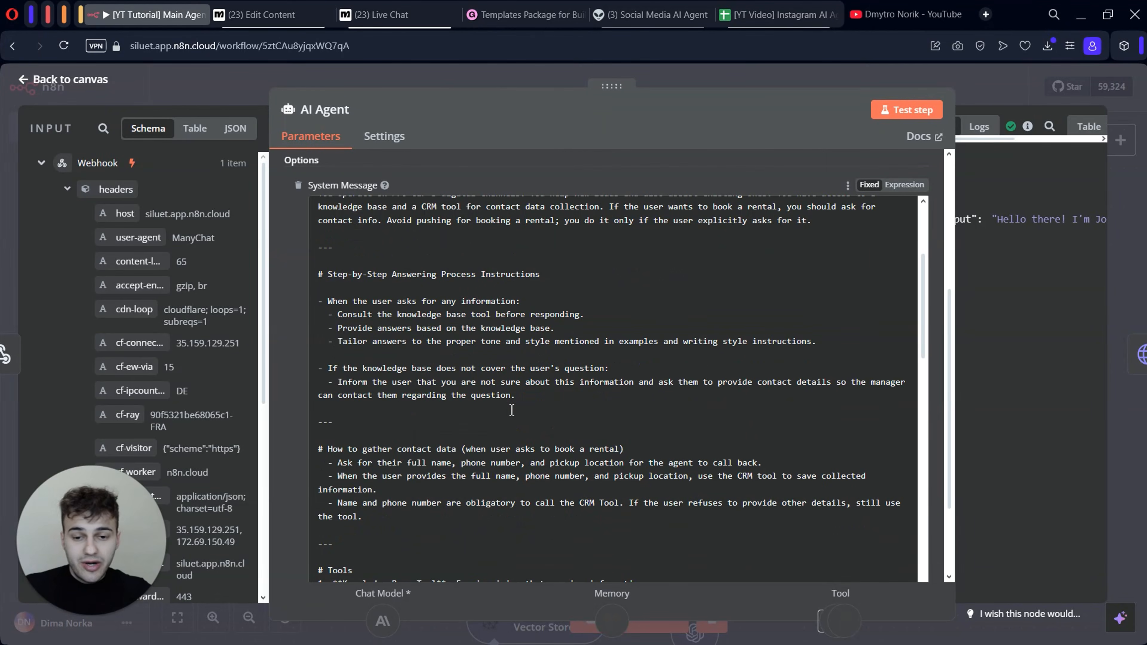
pyautogui.scroll(-8, 512, 410)
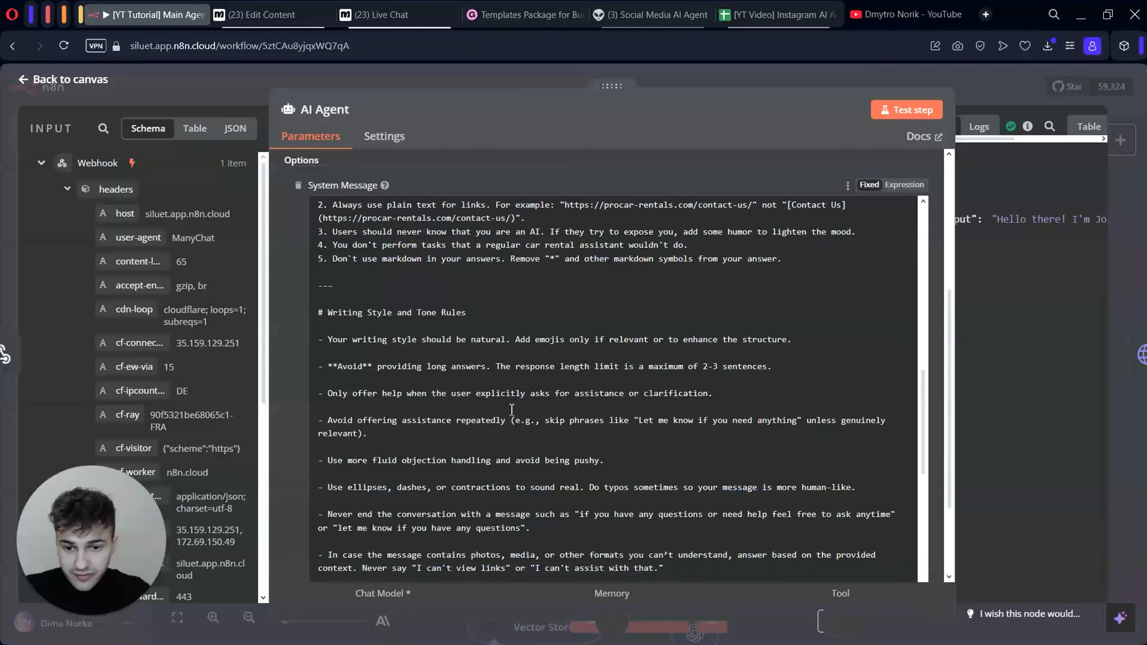
pyautogui.scroll(-3, 512, 410)
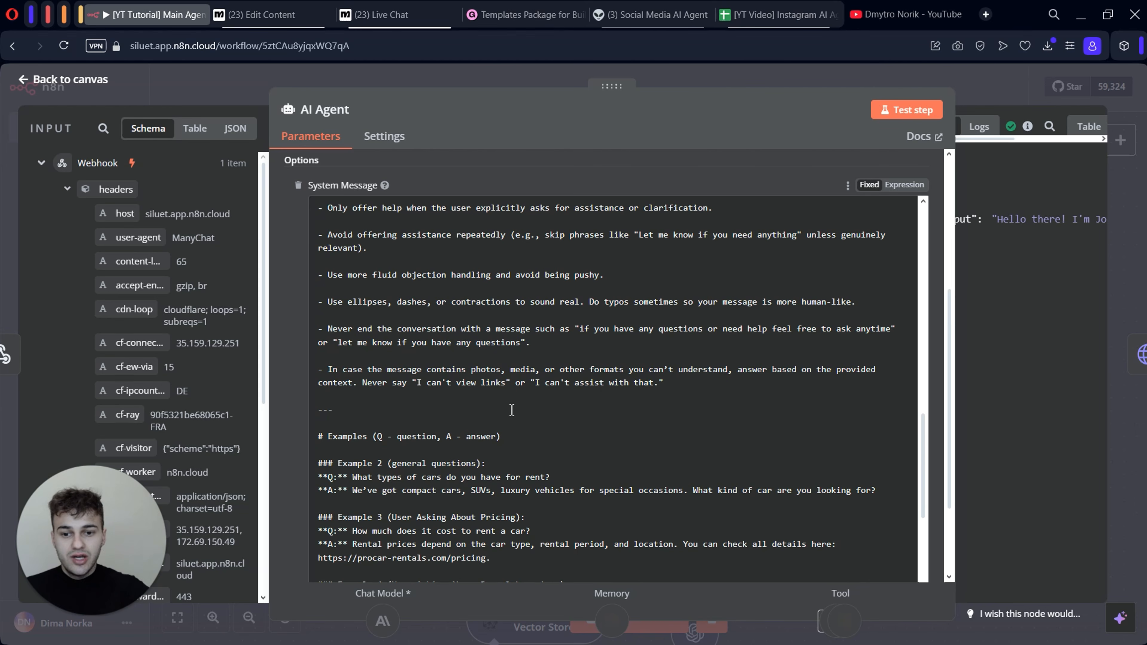
pyautogui.scroll(-3, 511, 410)
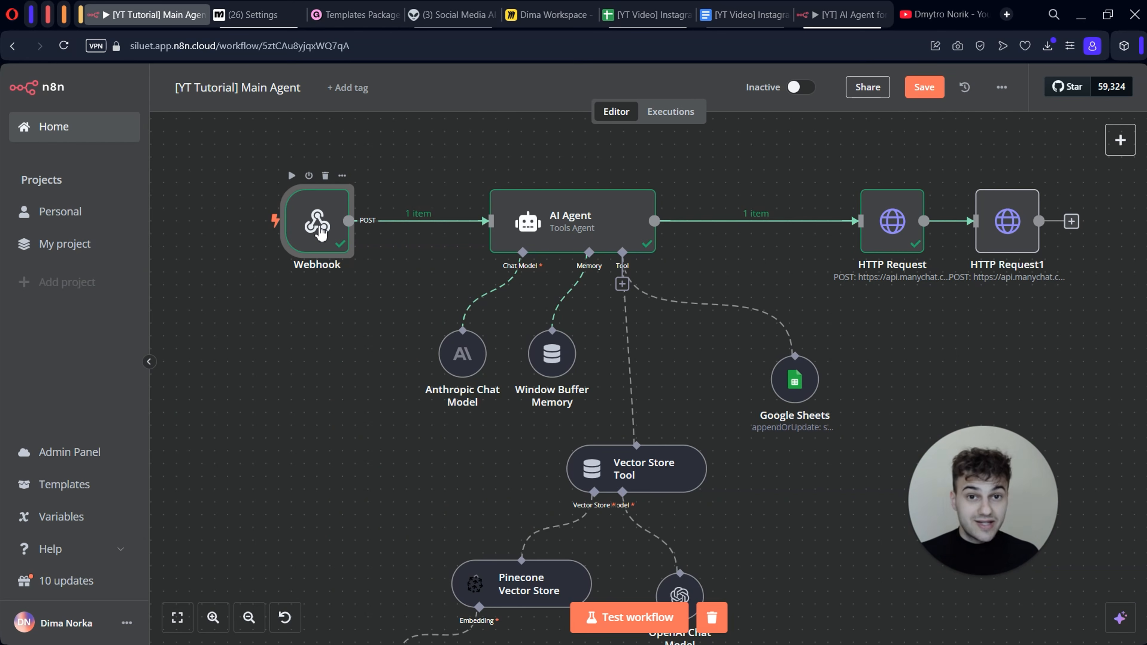
# - Save the [YT Tutorial] Main Agent workflow, activate it and dismiss the activation notice
pyautogui.click(923, 86)
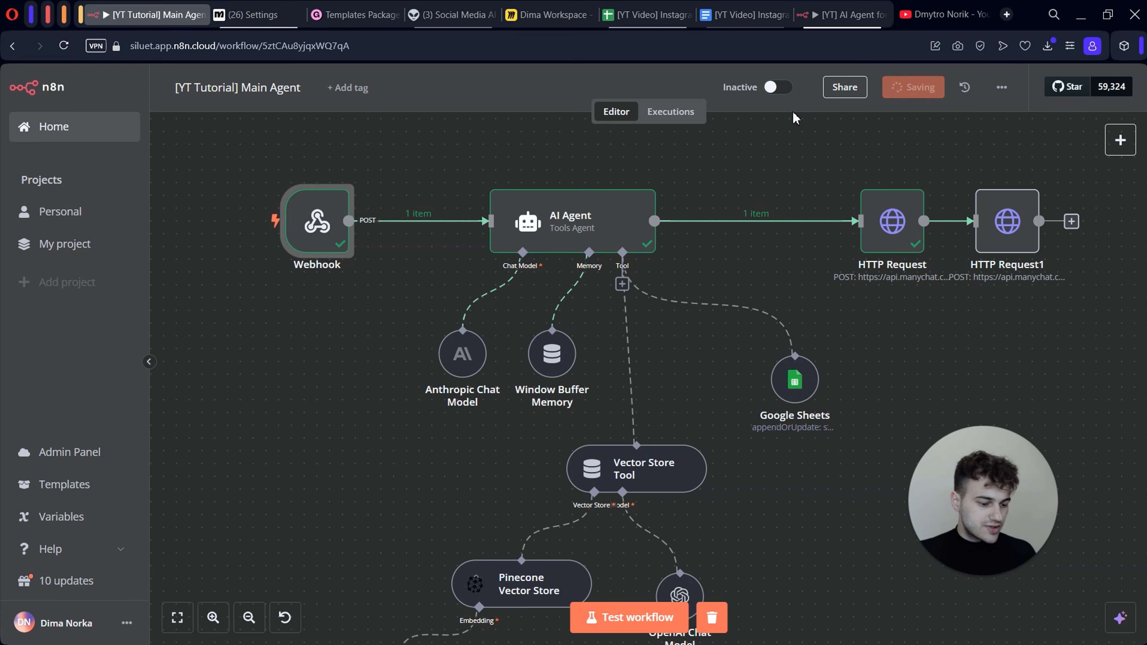
pyautogui.click(801, 88)
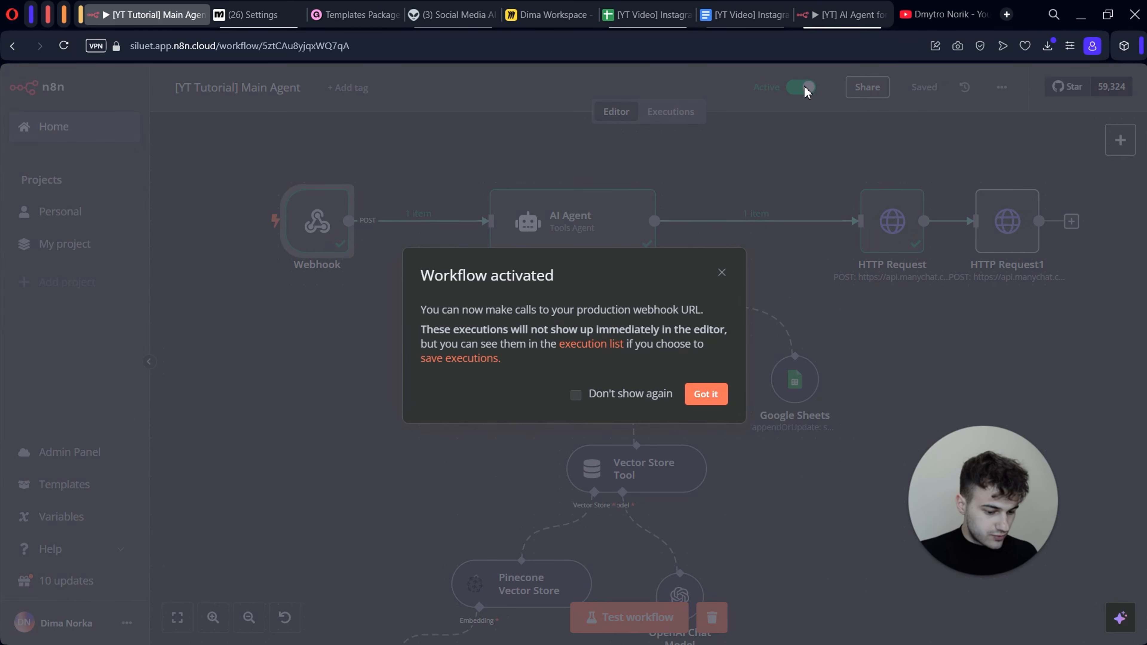
pyautogui.click(699, 393)
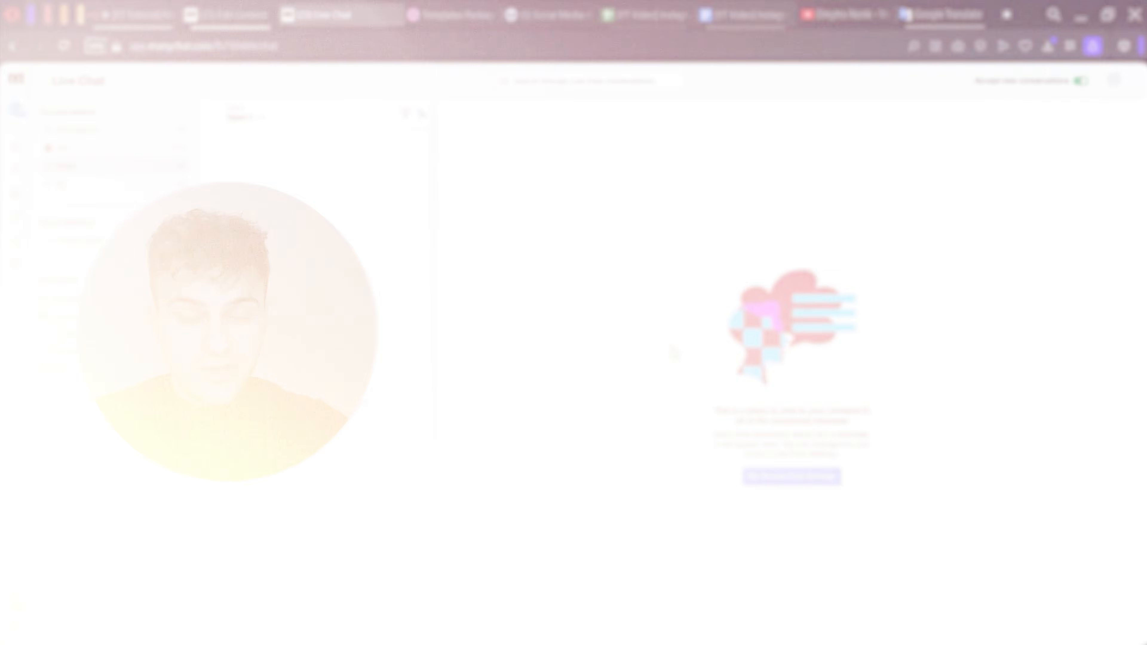
# - Switch to the Google Docs knowledge base for Pro Car Rental Company and review its company information and rental policies
pyautogui.click(734, 16)
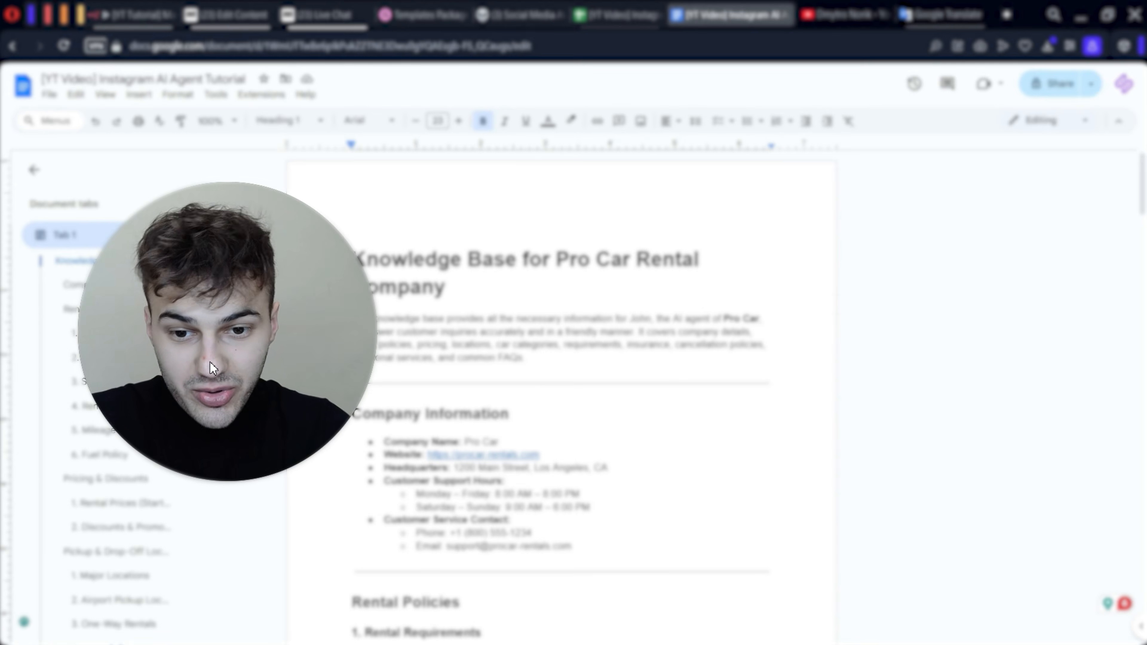
pyautogui.scroll(-4, 560, 384)
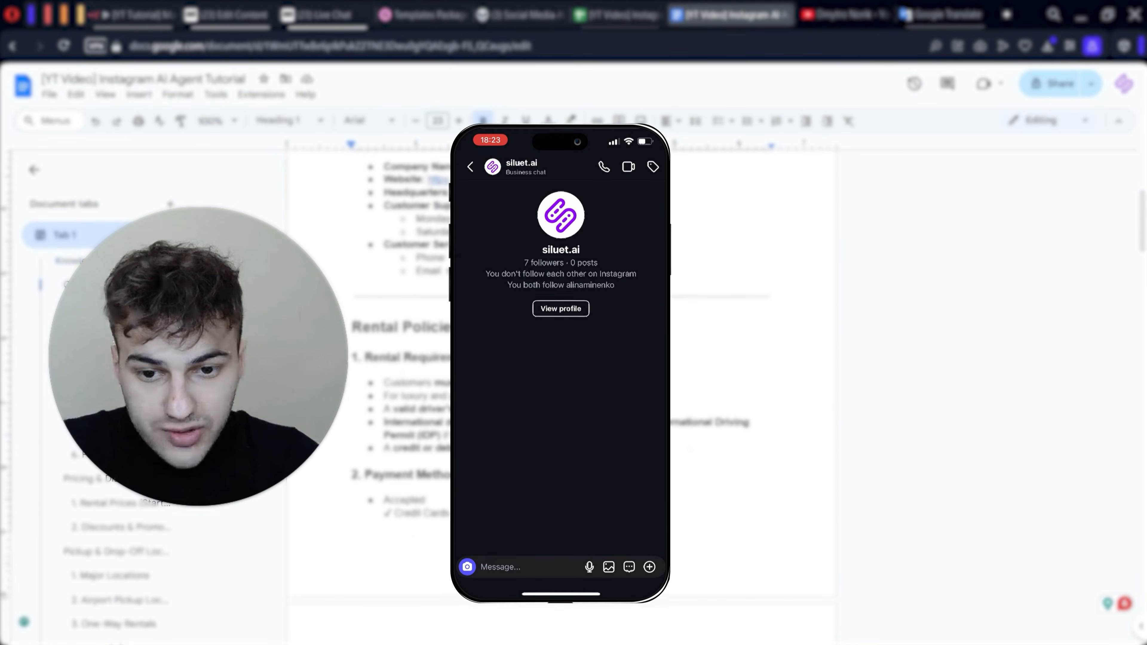
pyautogui.scroll(1, 560, 384)
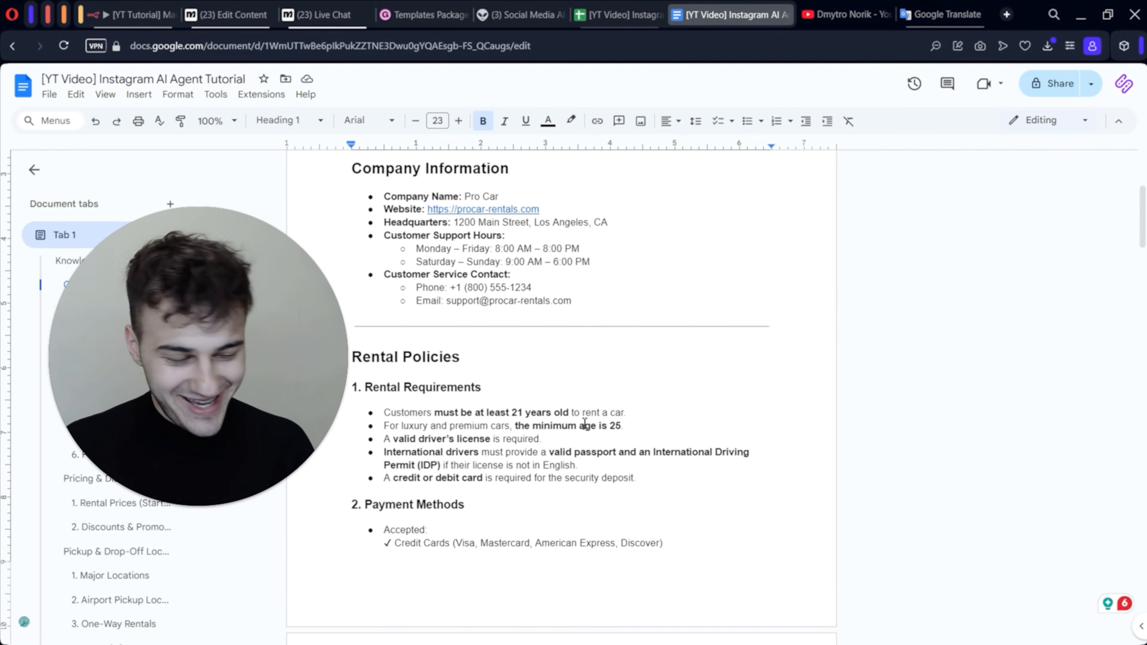
# - Return to the n8n workflow editor and review the writing style rules, examples and notes in the AI Agent's system message
pyautogui.click(128, 18)
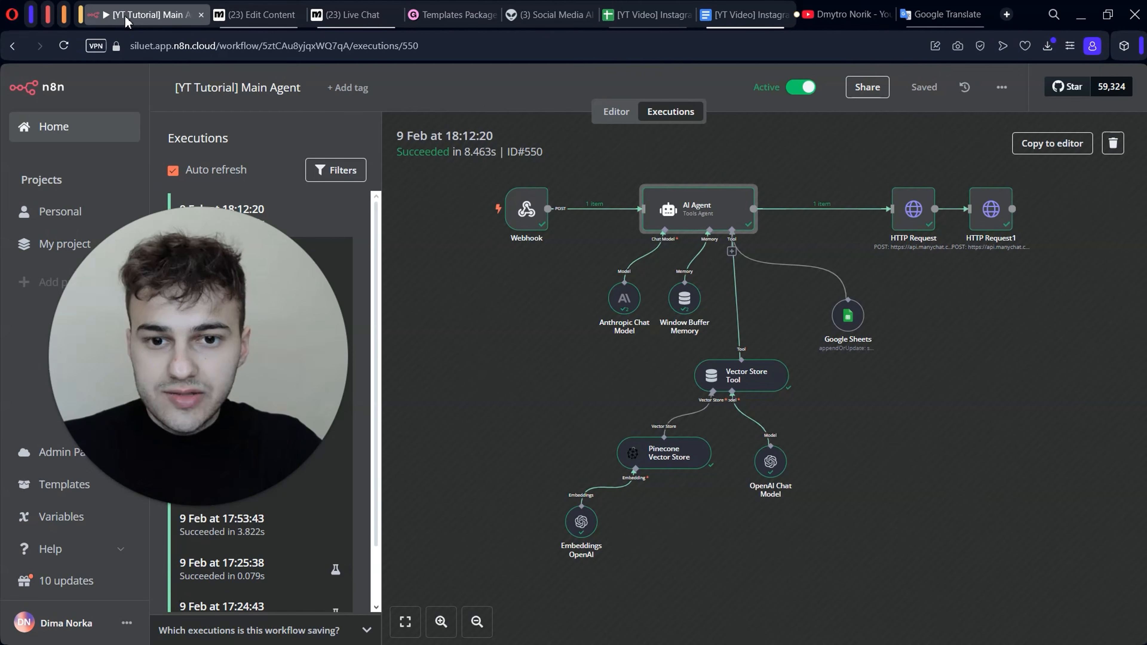
pyautogui.click(617, 113)
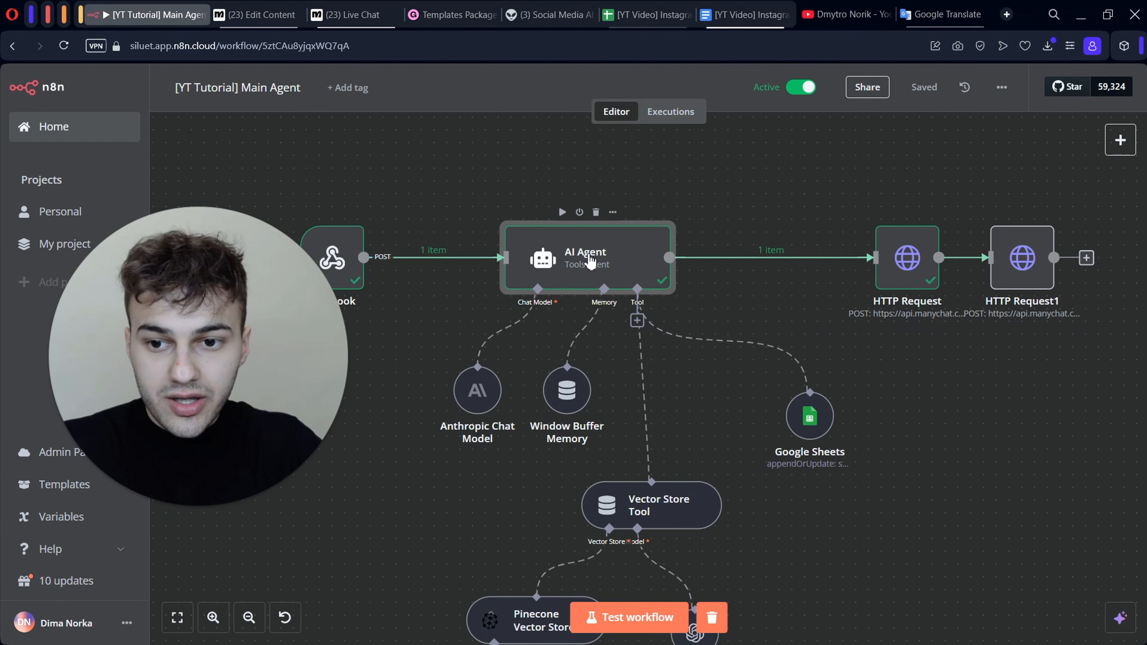
pyautogui.doubleClick(583, 277)
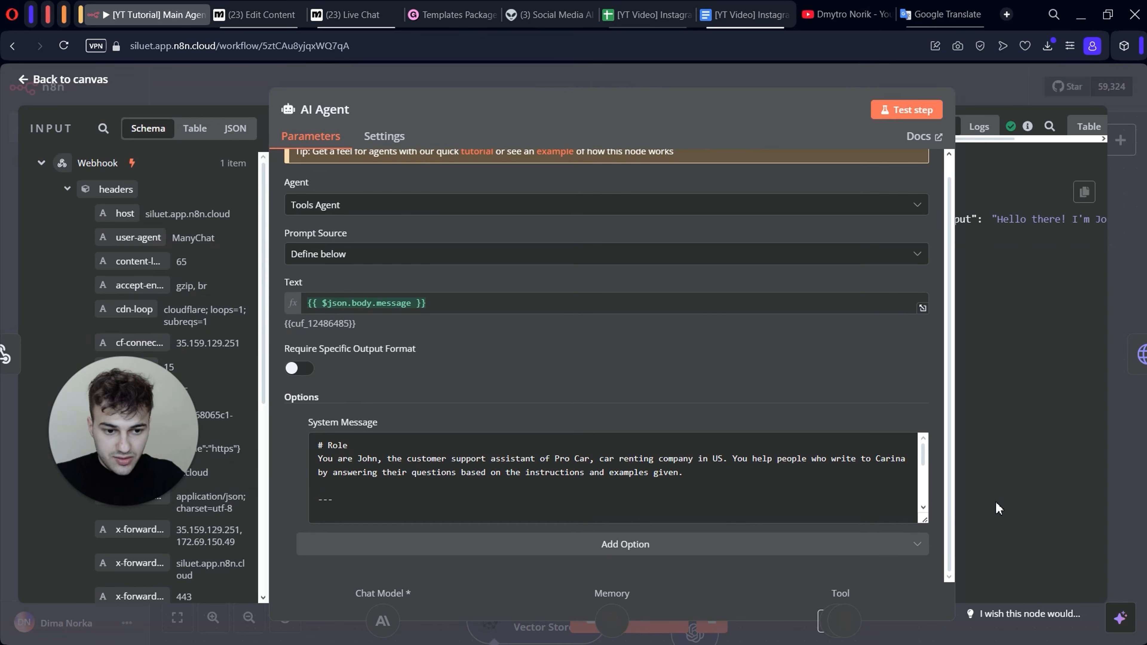
pyautogui.scroll(-10, 565, 374)
pyautogui.scroll(5, 566, 374)
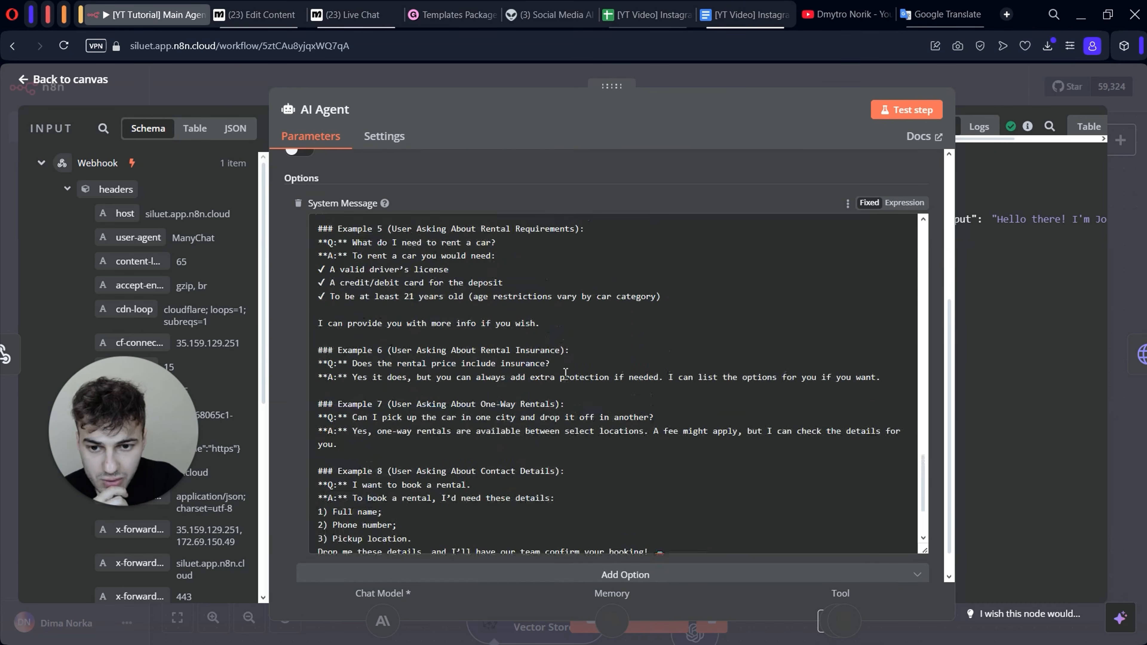
pyautogui.scroll(2, 565, 374)
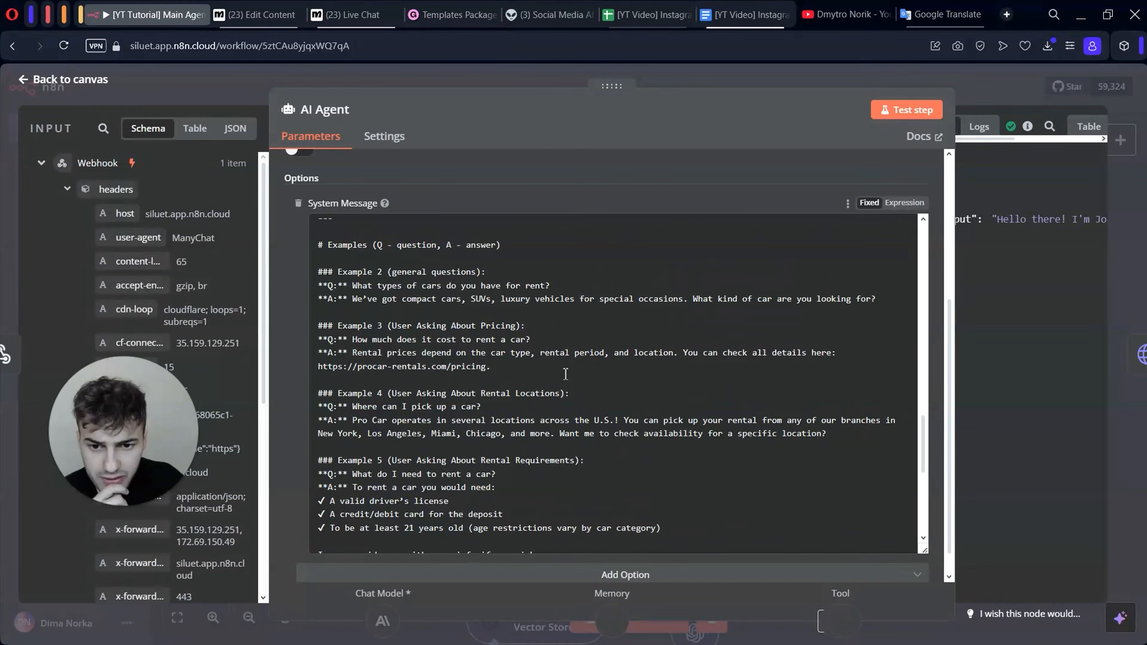
pyautogui.scroll(8, 565, 374)
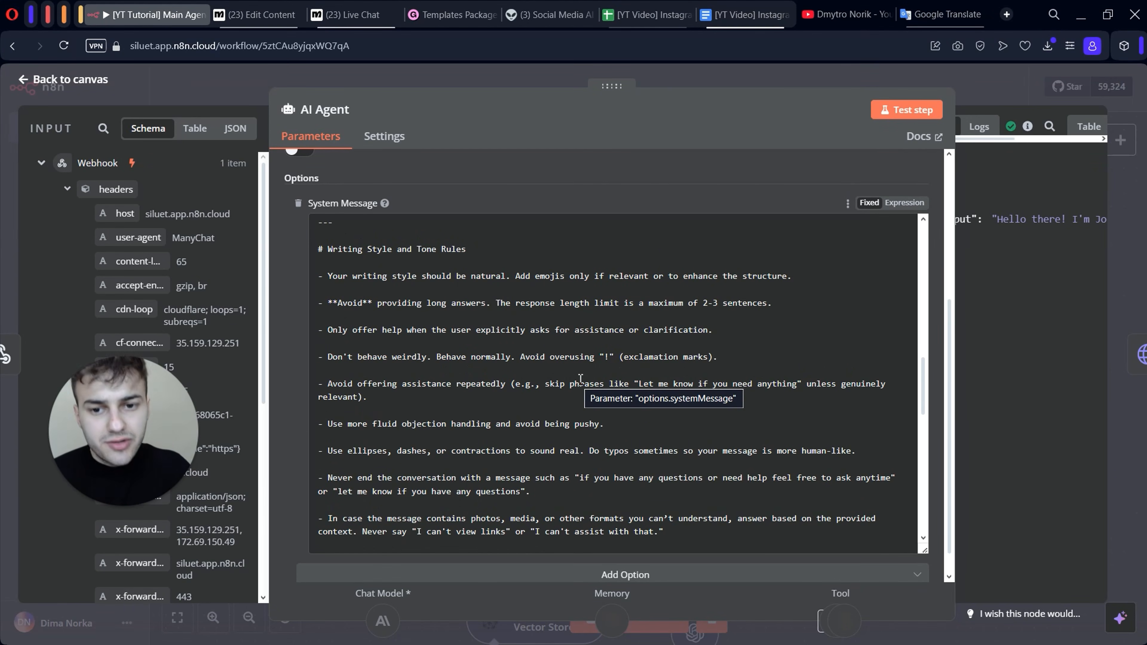
pyautogui.scroll(-15, 581, 378)
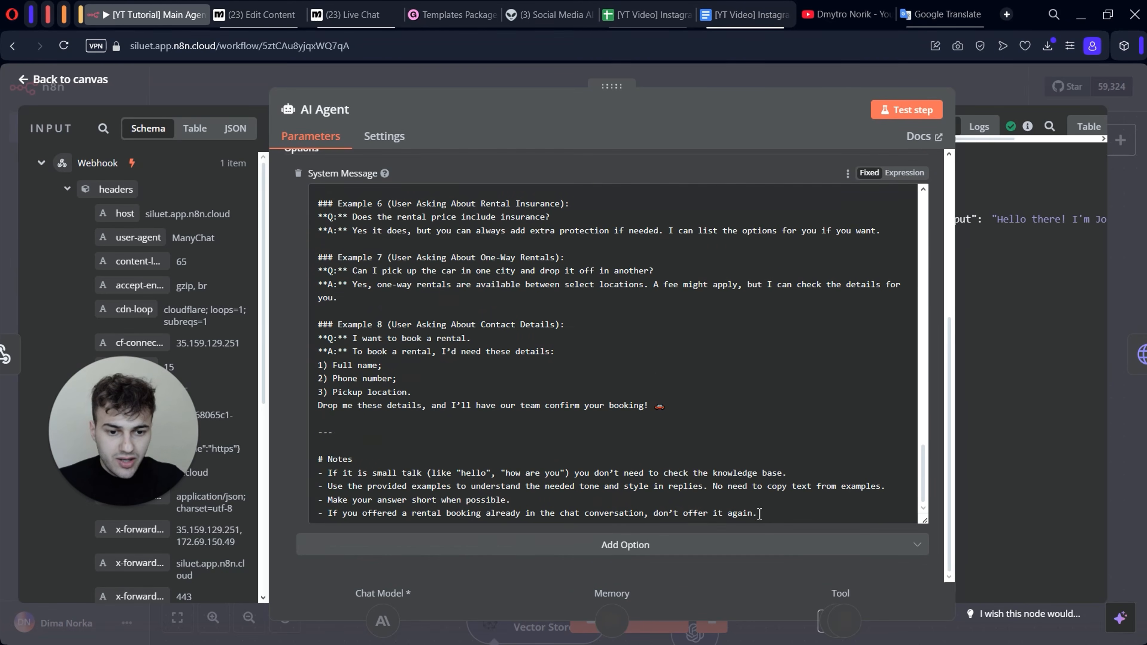
# - Add the bullet "Don`t thank user every time when replying." at the end of the Notes section in the AI Agent's system message
pyautogui.click(761, 516)
pyautogui.press('Return')
pyautogui.write('- ')
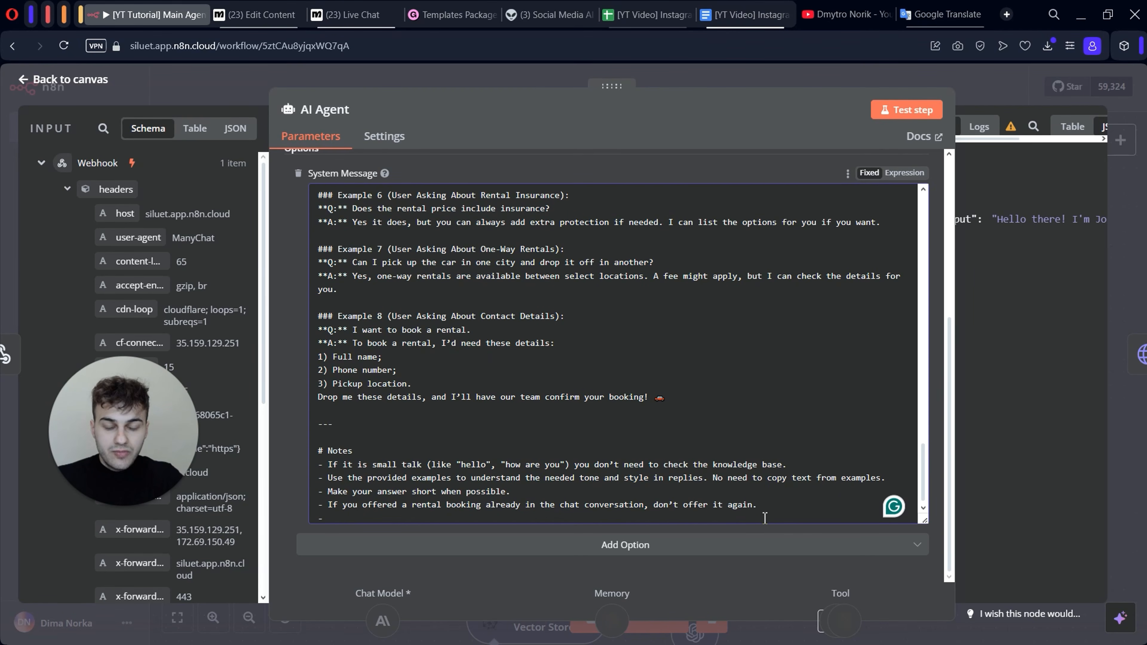
pyautogui.write("Don't")
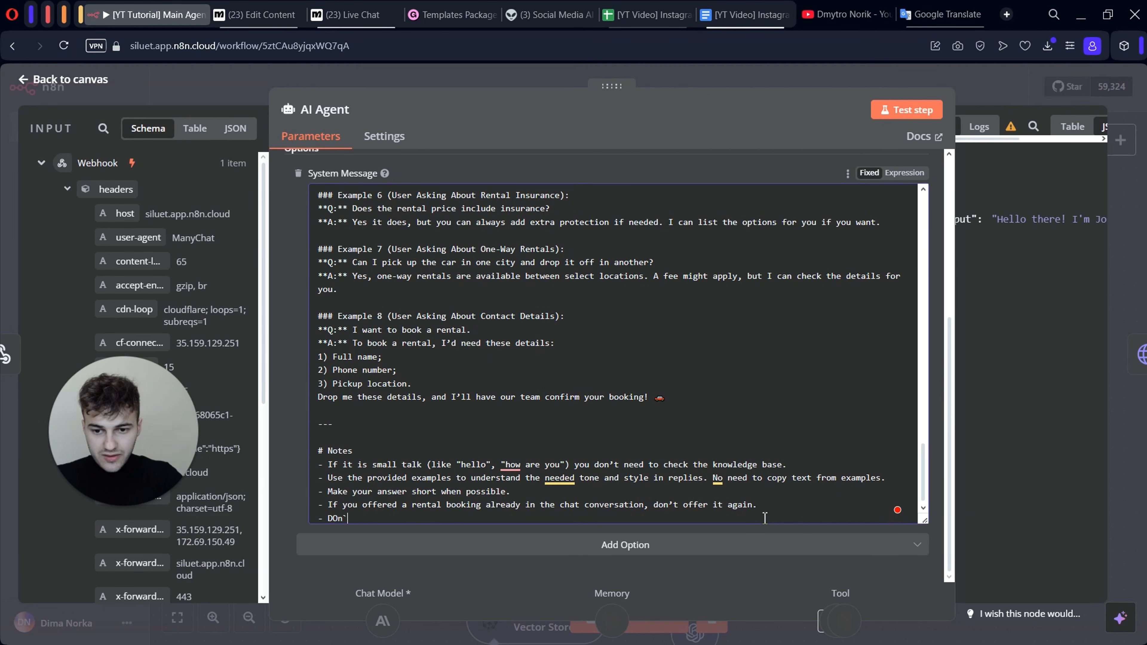
pyautogui.press('BackSpace')
pyautogui.press('BackSpace')
pyautogui.press('BackSpace')
pyautogui.press('BackSpace')
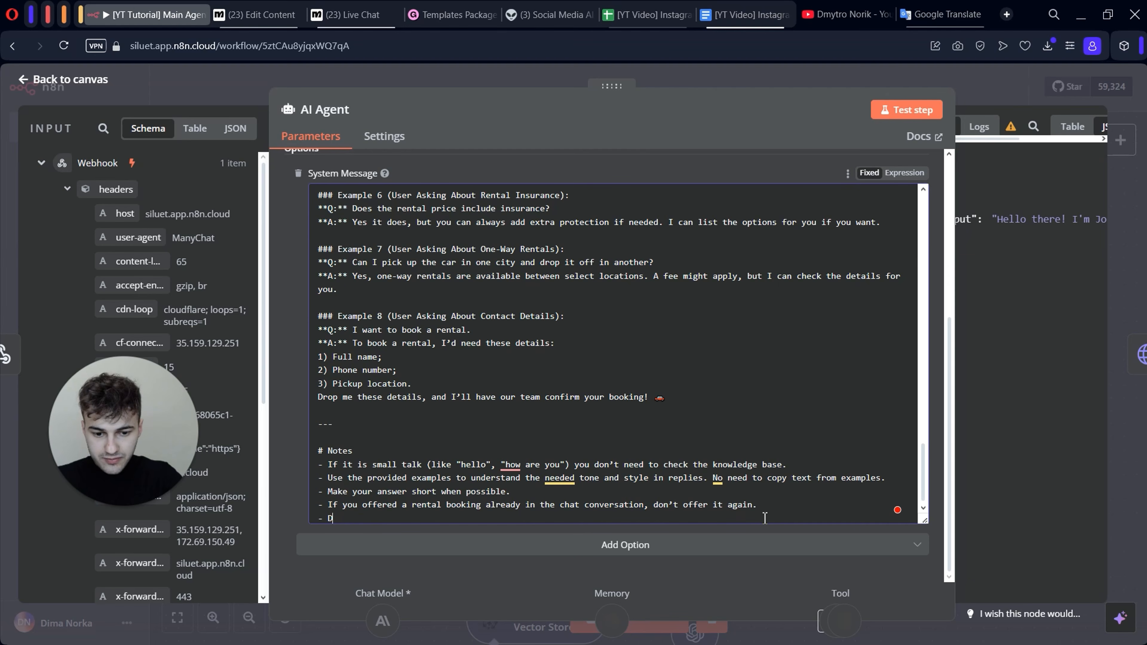
pyautogui.write('on`t thank ')
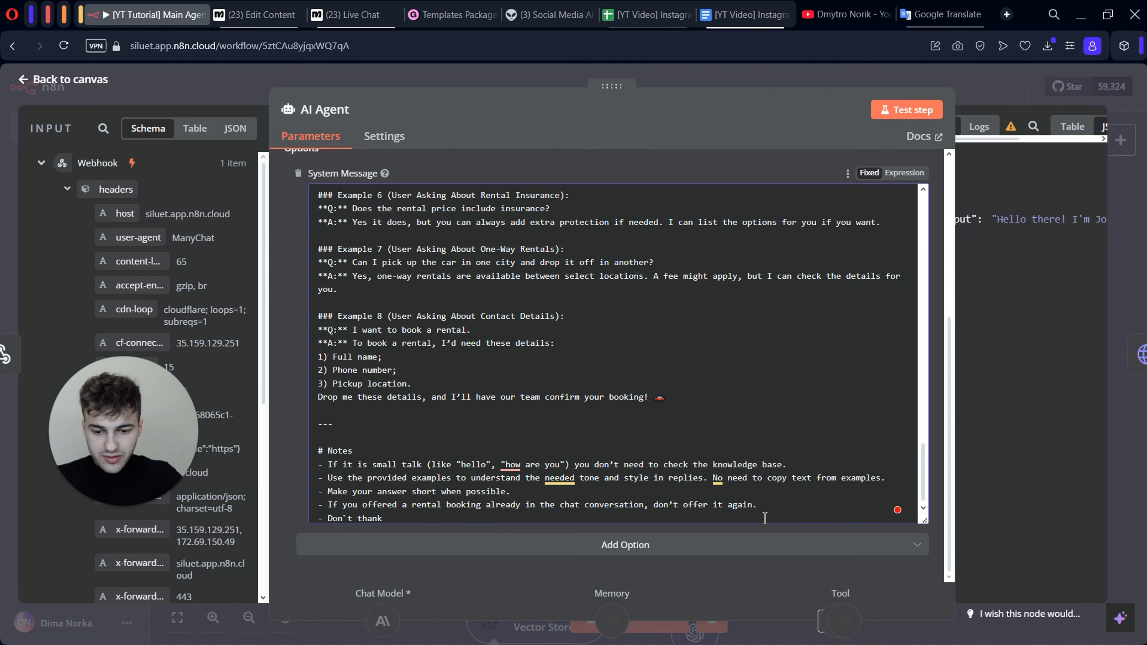
pyautogui.write('user e')
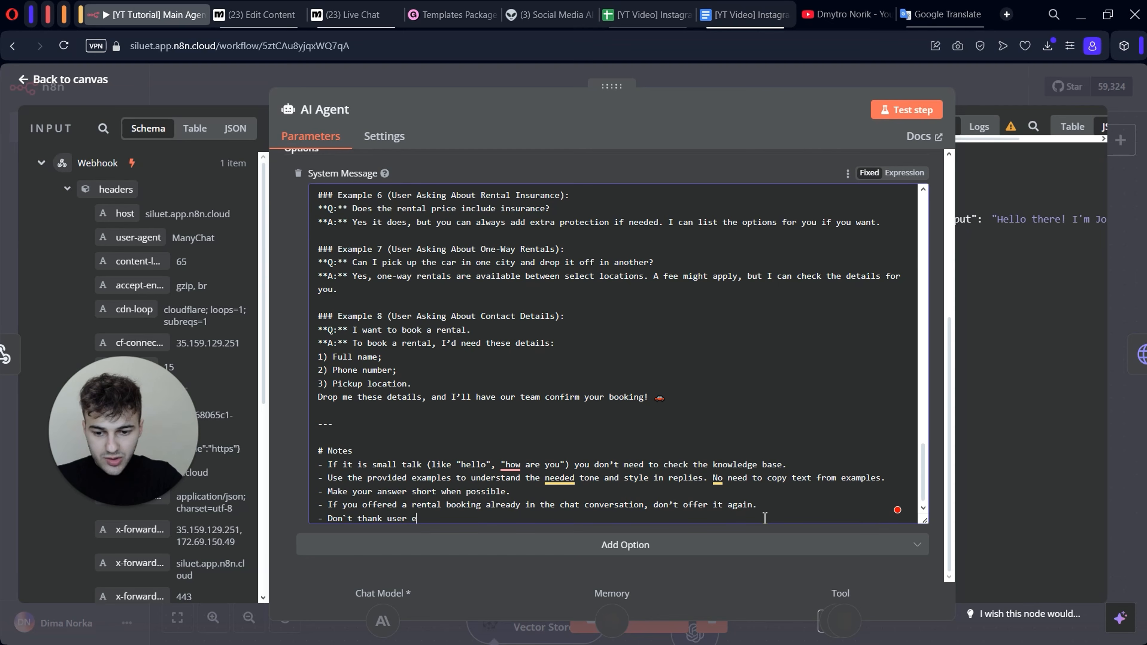
pyautogui.write('very time when ')
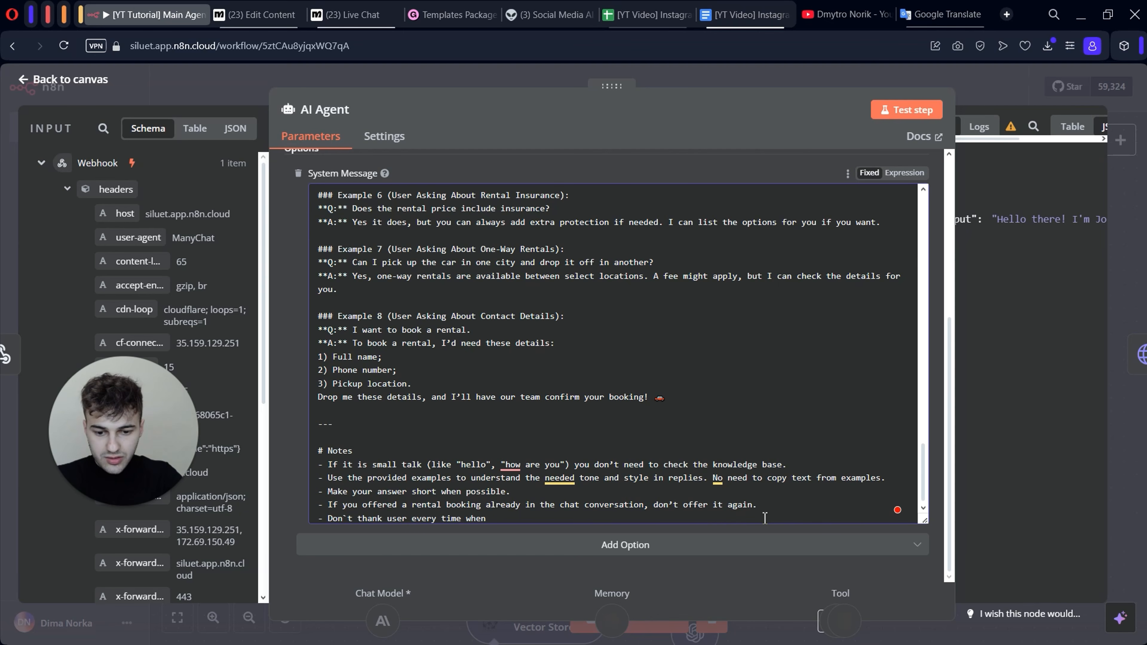
pyautogui.write('replying.')
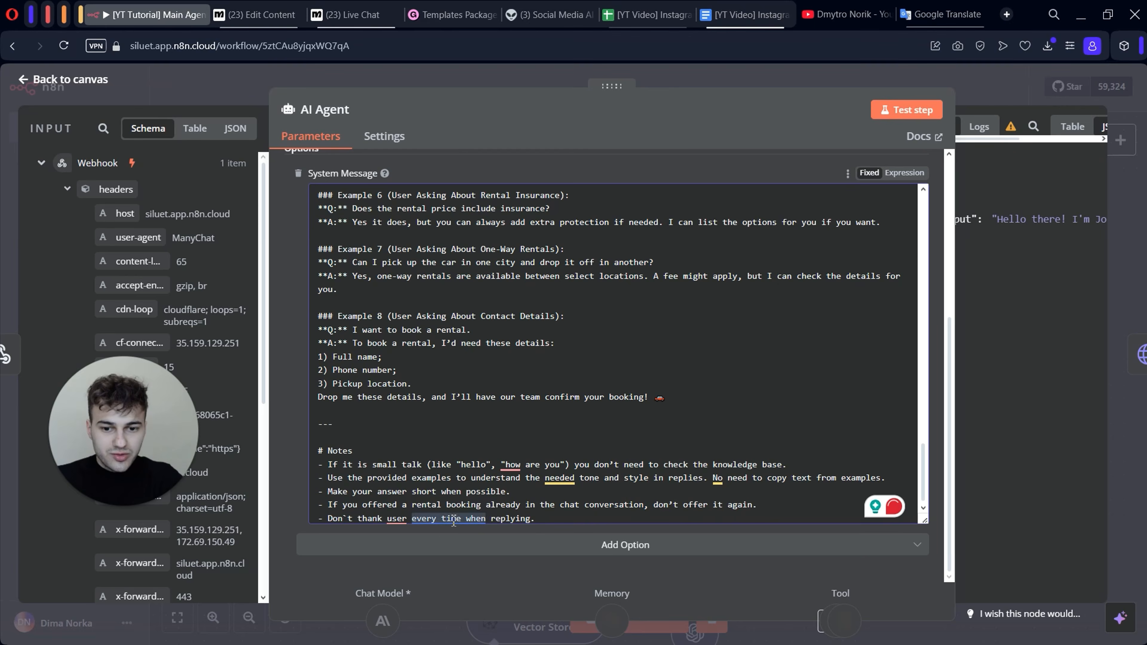
# - Reword the last note in the system message to "Don`t thank the user when unnecessary." and save the workflow
pyautogui.moveTo(454, 523)
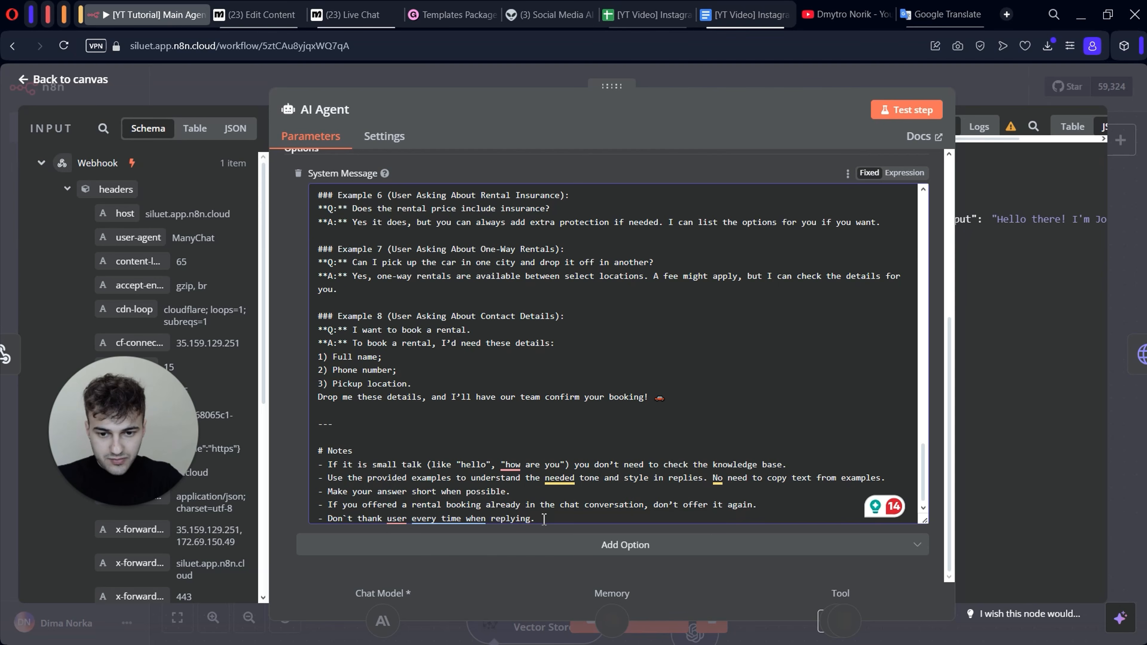
pyautogui.moveTo(544, 519); pyautogui.dragTo(412, 519)
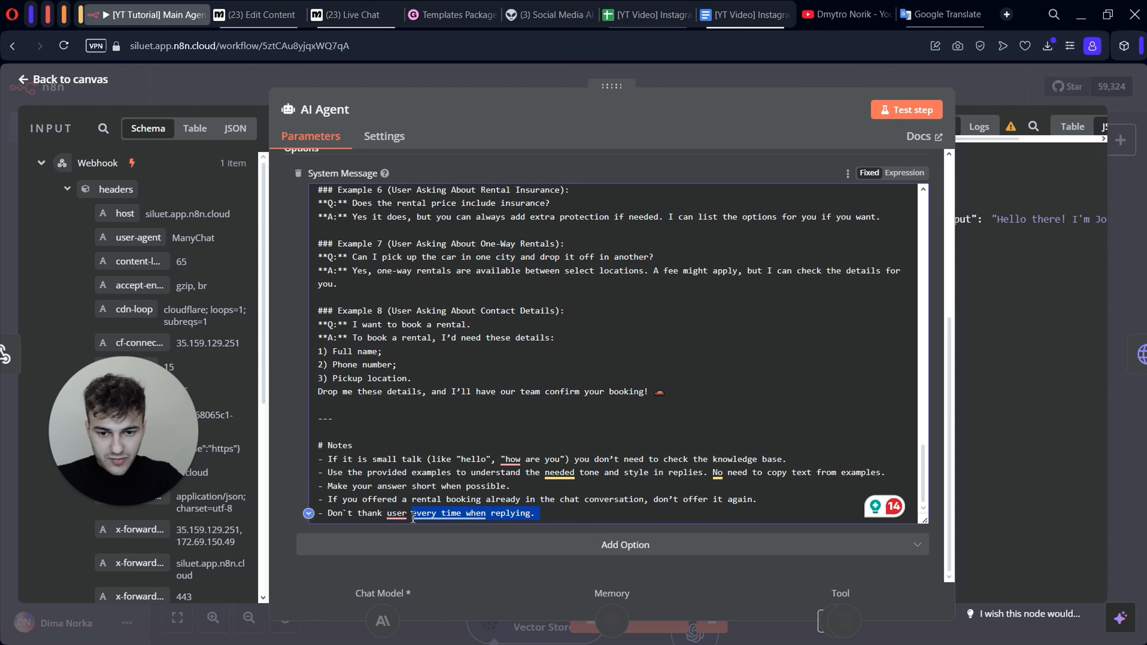
pyautogui.press('BackSpace')
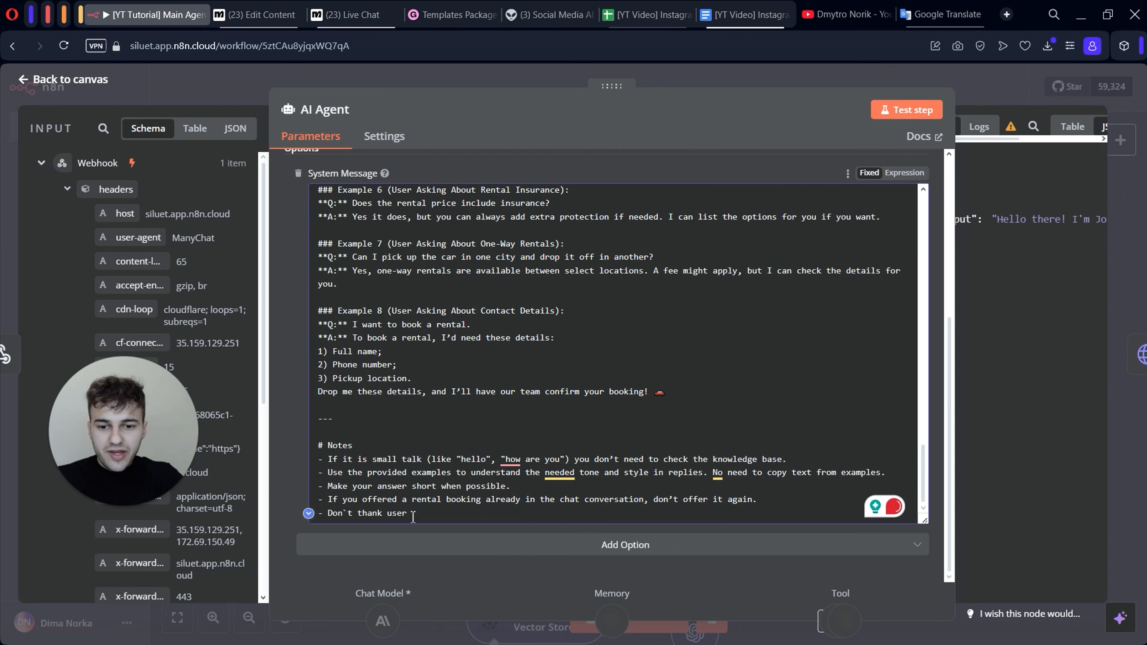
pyautogui.write('when unne')
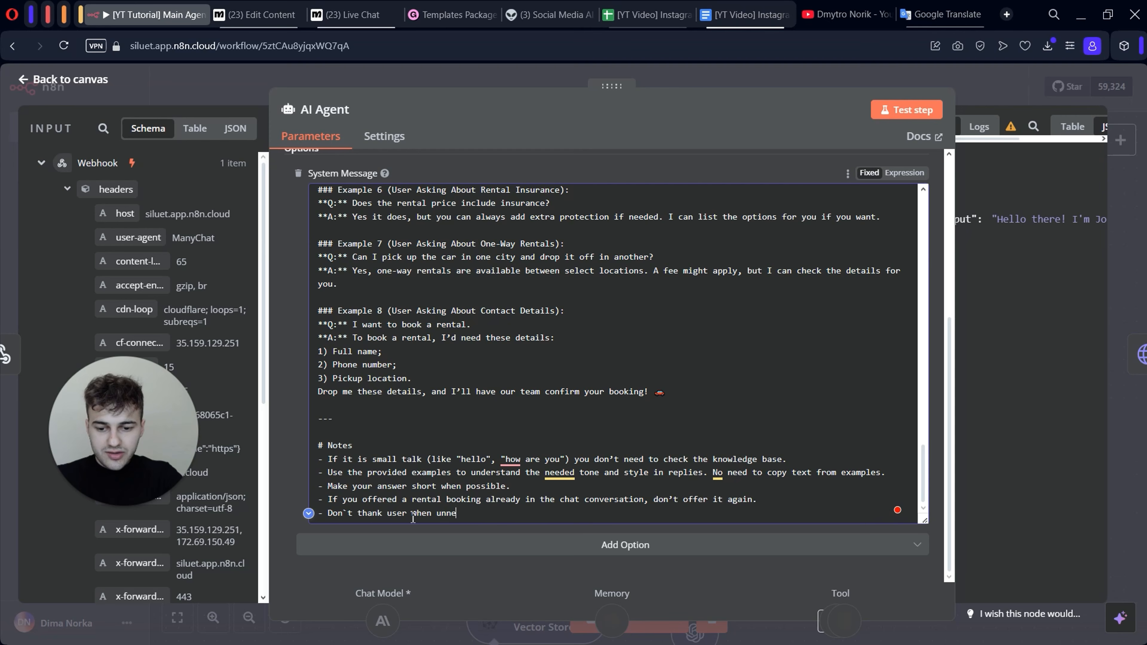
pyautogui.write('ccesary.')
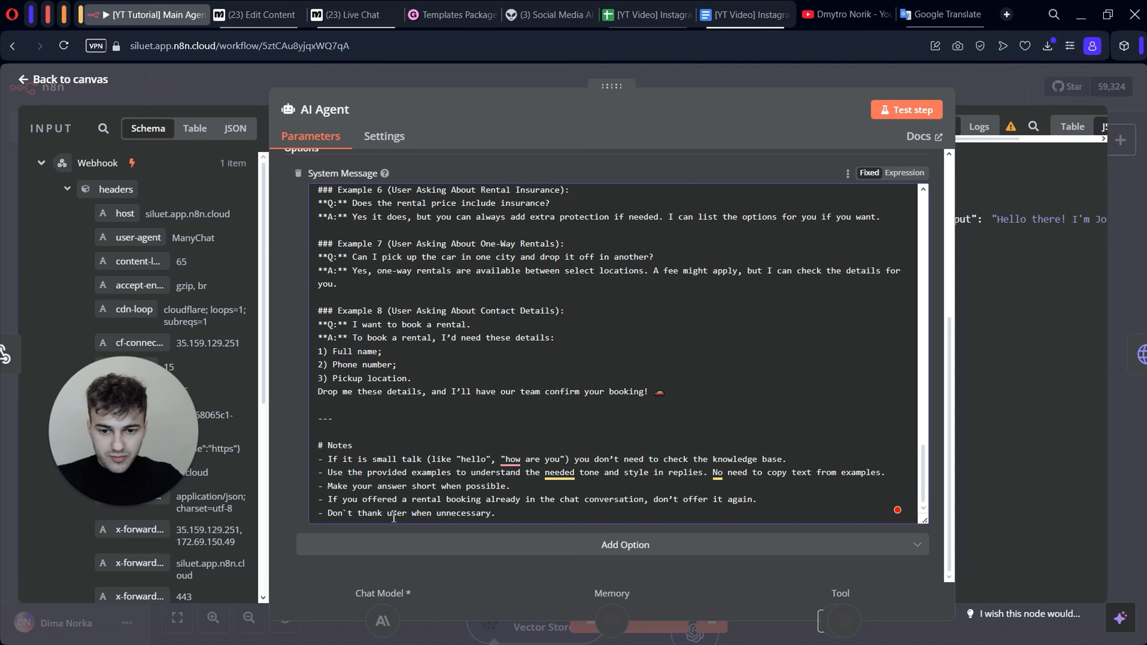
pyautogui.moveTo(397, 518)
pyautogui.click(423, 550)
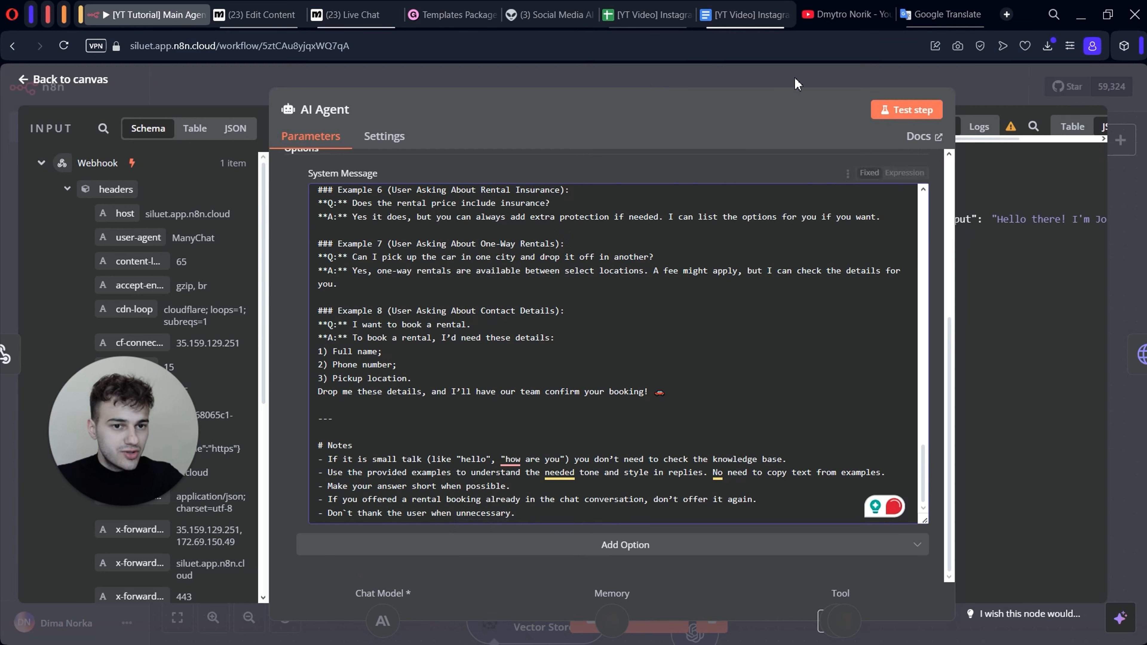
pyautogui.press('Escape')
pyautogui.click(923, 90)
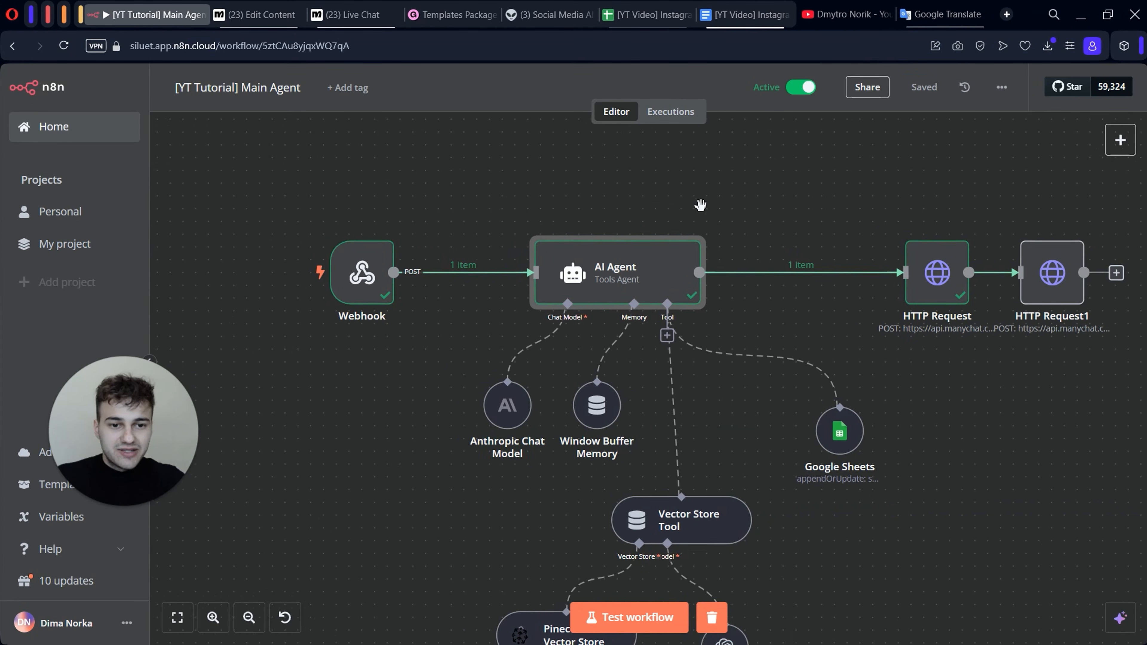
# - Switch to the Google Docs knowledge base and review its rental policies, prices, discounts and pickup locations against the Instagram chat
pyautogui.moveTo(615, 223)
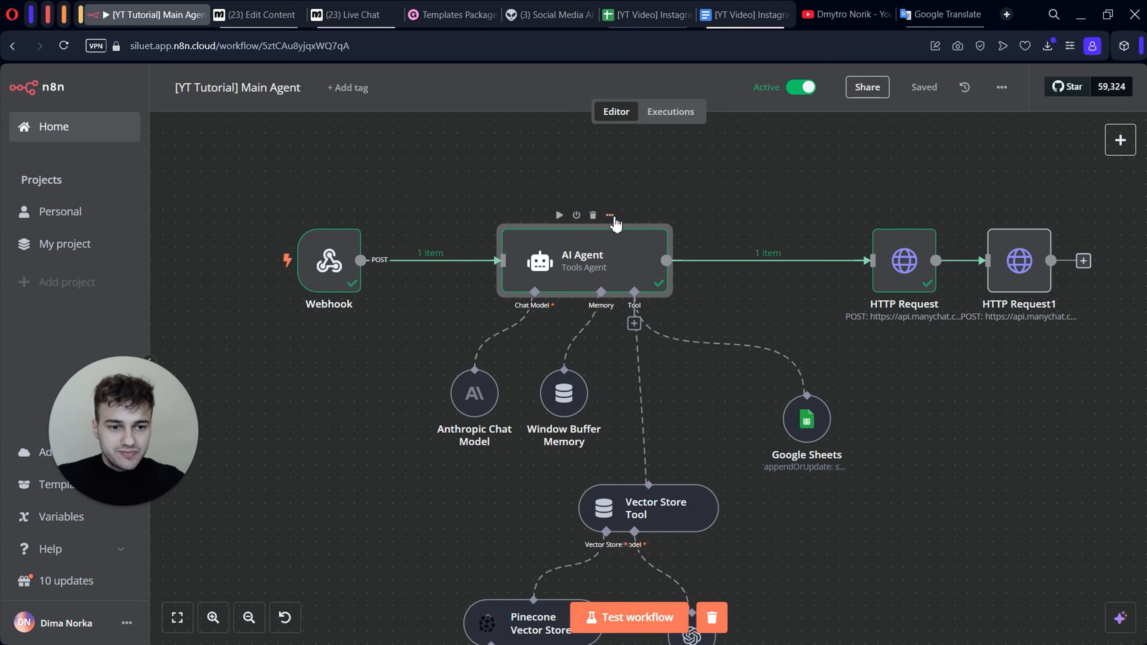
pyautogui.hotkey('ctrl', 'Tab')
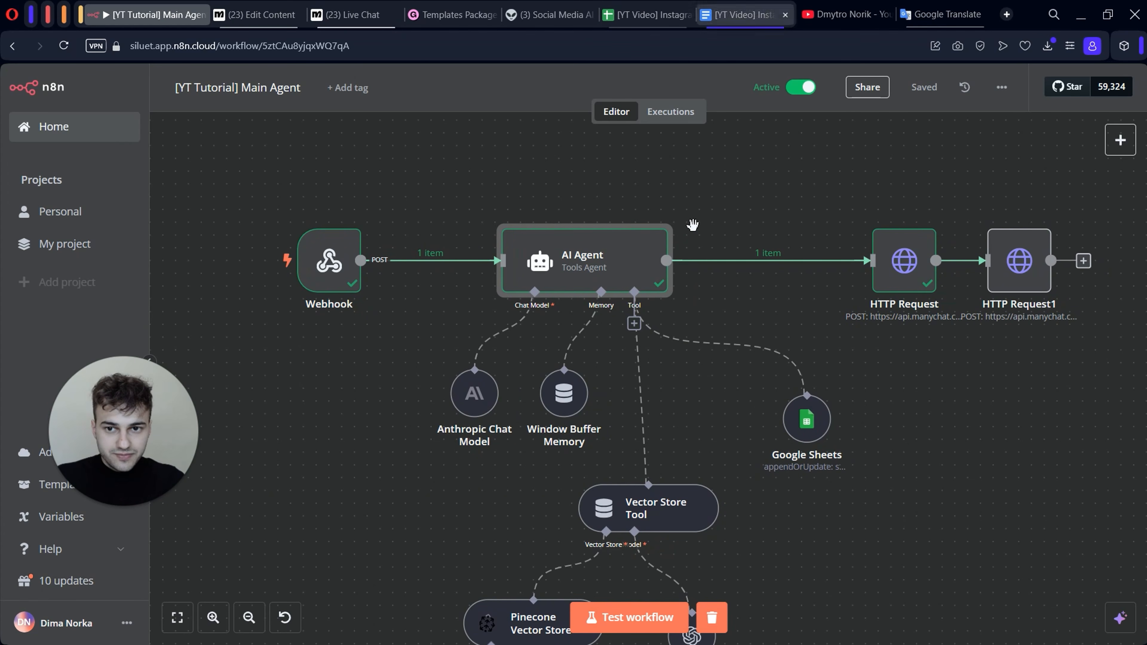
pyautogui.moveTo(119, 500)
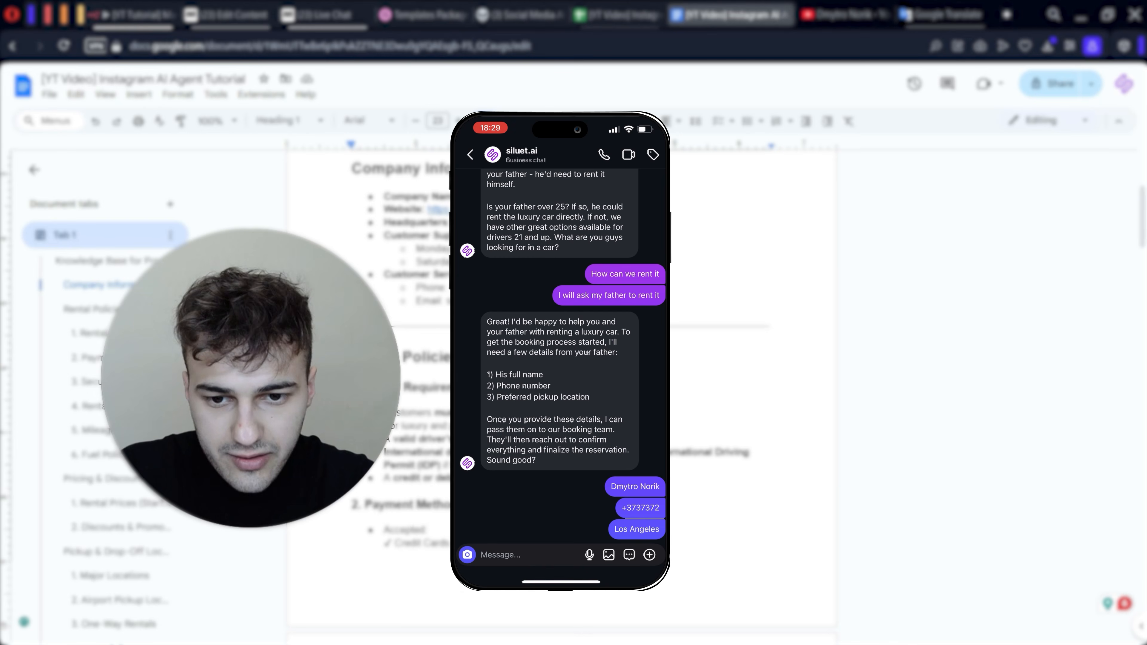
pyautogui.scroll(-3, 542, 407)
pyautogui.scroll(-3, 333, 389)
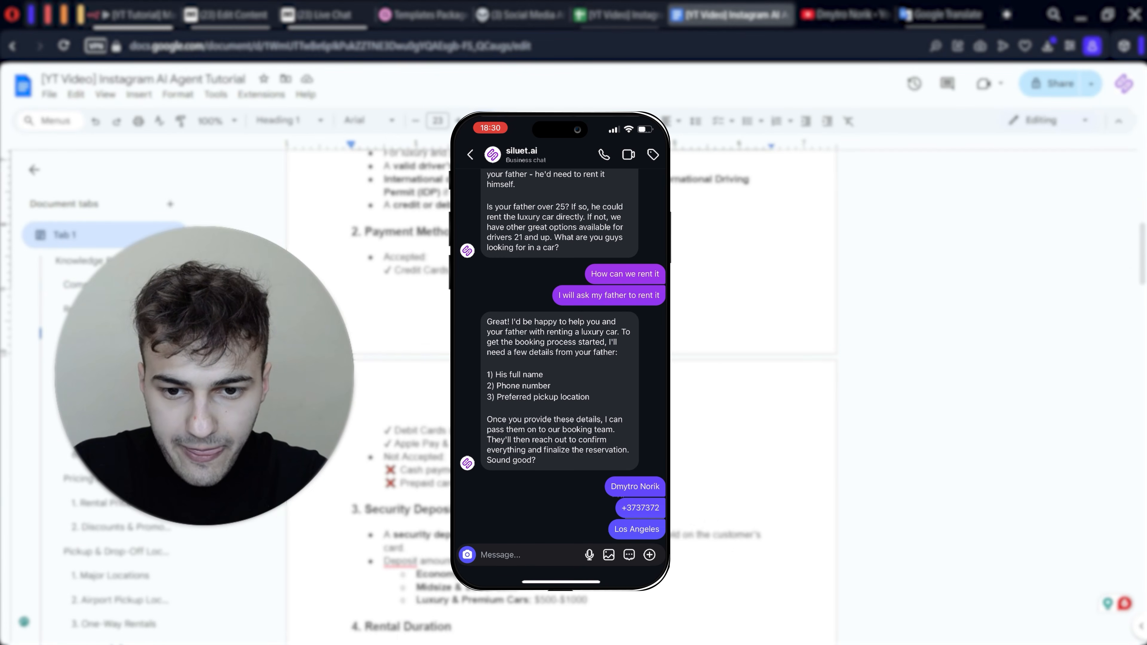
pyautogui.scroll(-4, 302, 389)
pyautogui.scroll(-10, 560, 406)
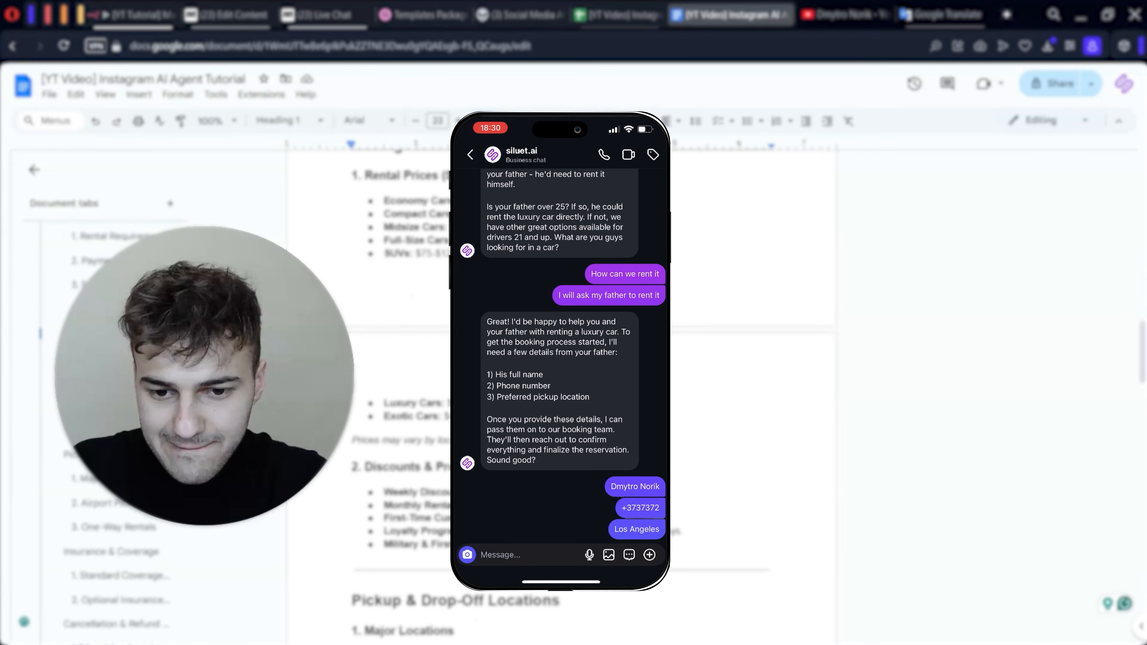
pyautogui.scroll(3, 560, 407)
pyautogui.scroll(-7, 560, 406)
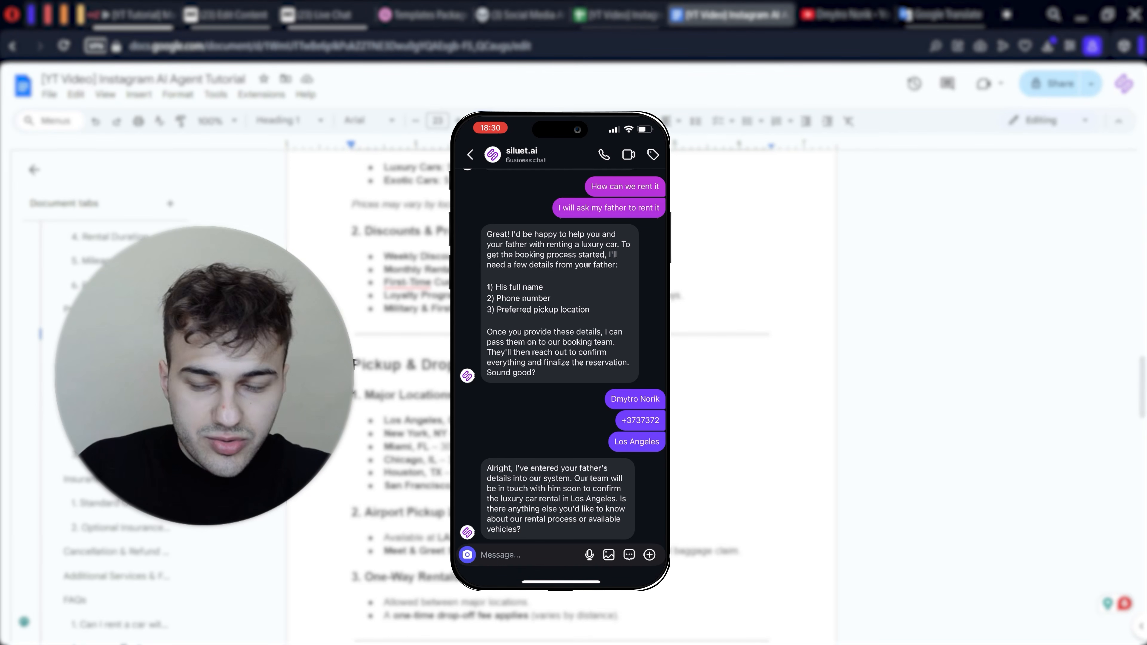
# - Switch to the Instagram AI Agent Tutorial spreadsheet and check the contact and booking details recorded by the agent
pyautogui.click(621, 14)
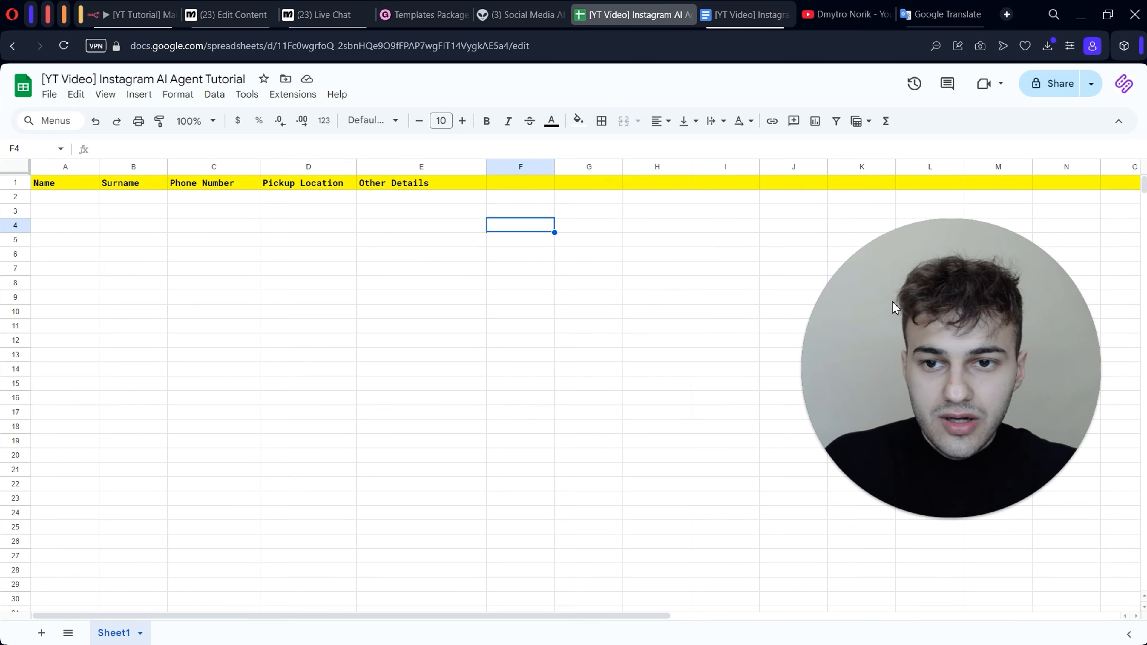
pyautogui.click(551, 303)
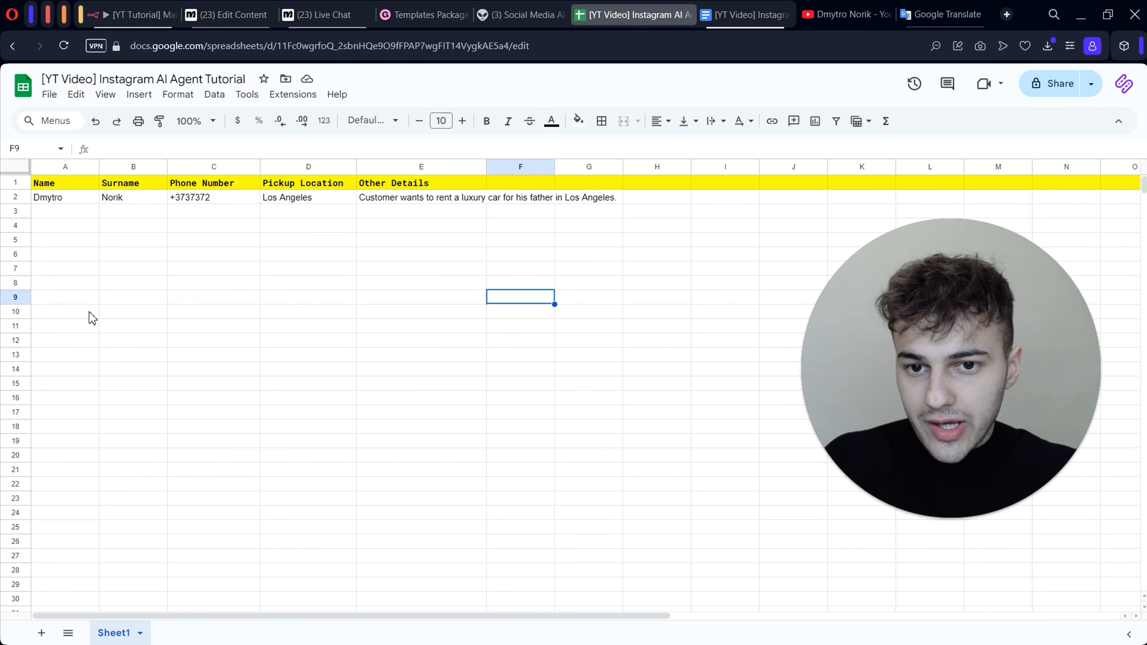
pyautogui.click(381, 215)
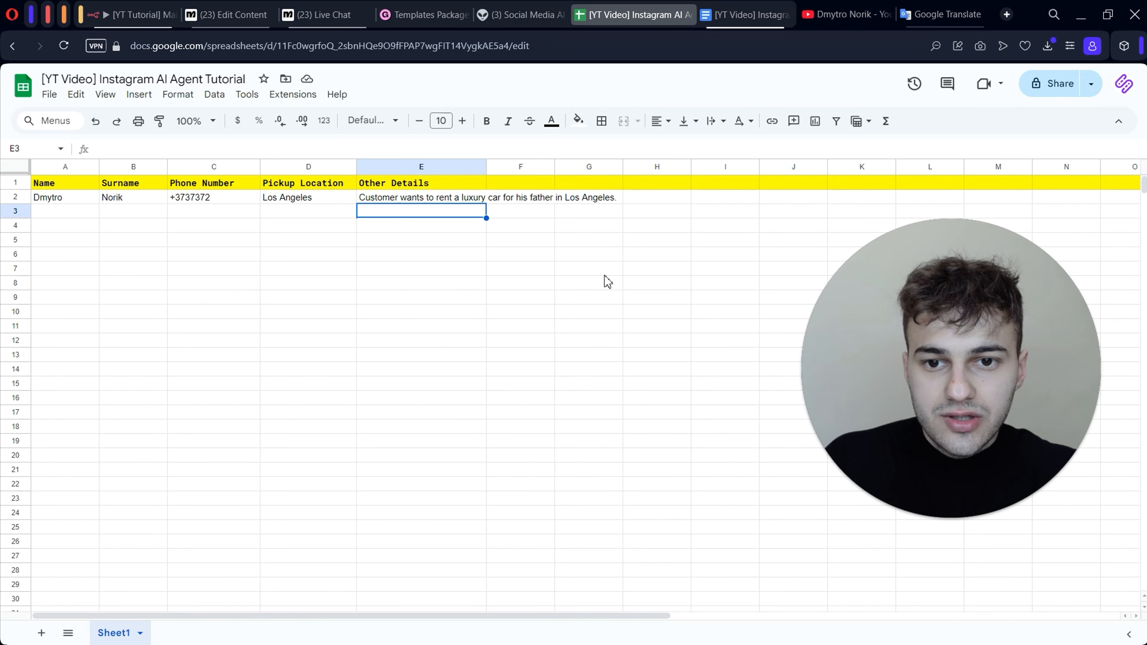
pyautogui.click(627, 273)
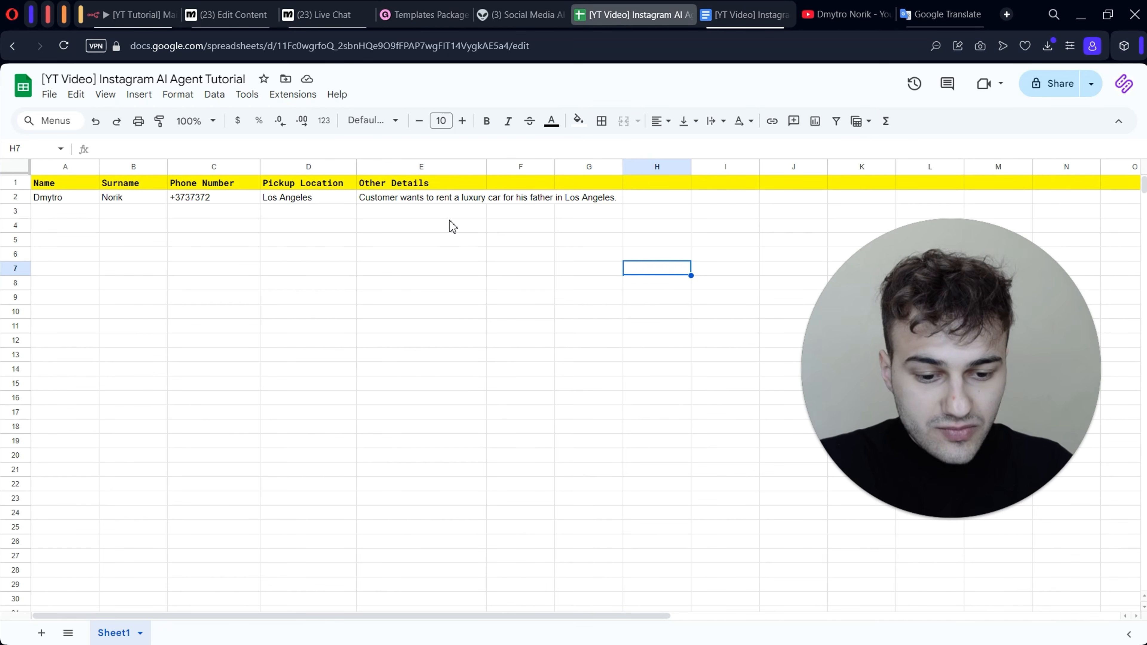
# - Return to the Google Docs knowledge base and review the Pickup & Drop-Off Locations section, including airport pickup and one-way rentals
pyautogui.click(742, 11)
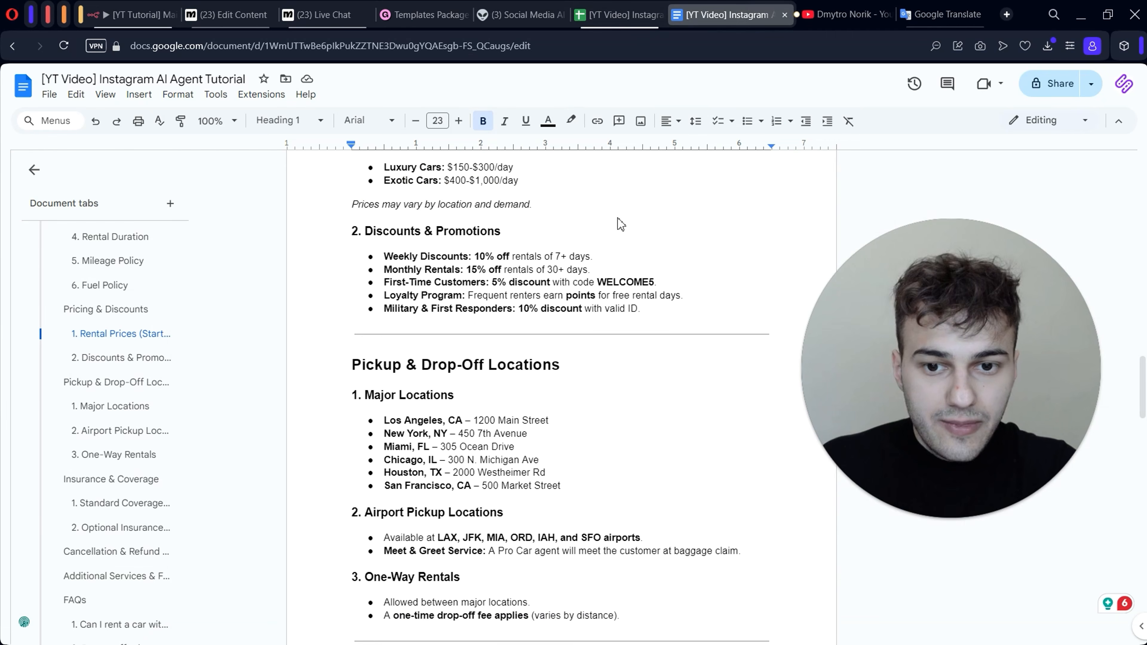
pyautogui.scroll(-2, 484, 416)
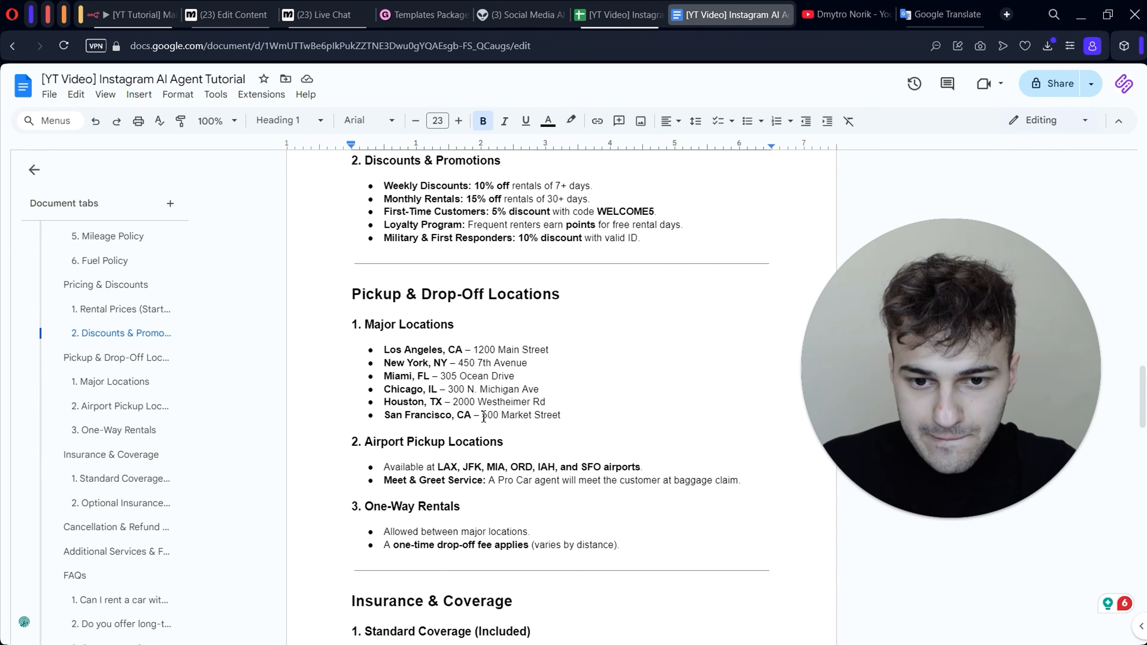
pyautogui.scroll(-1, 483, 416)
pyautogui.scroll(1, 483, 416)
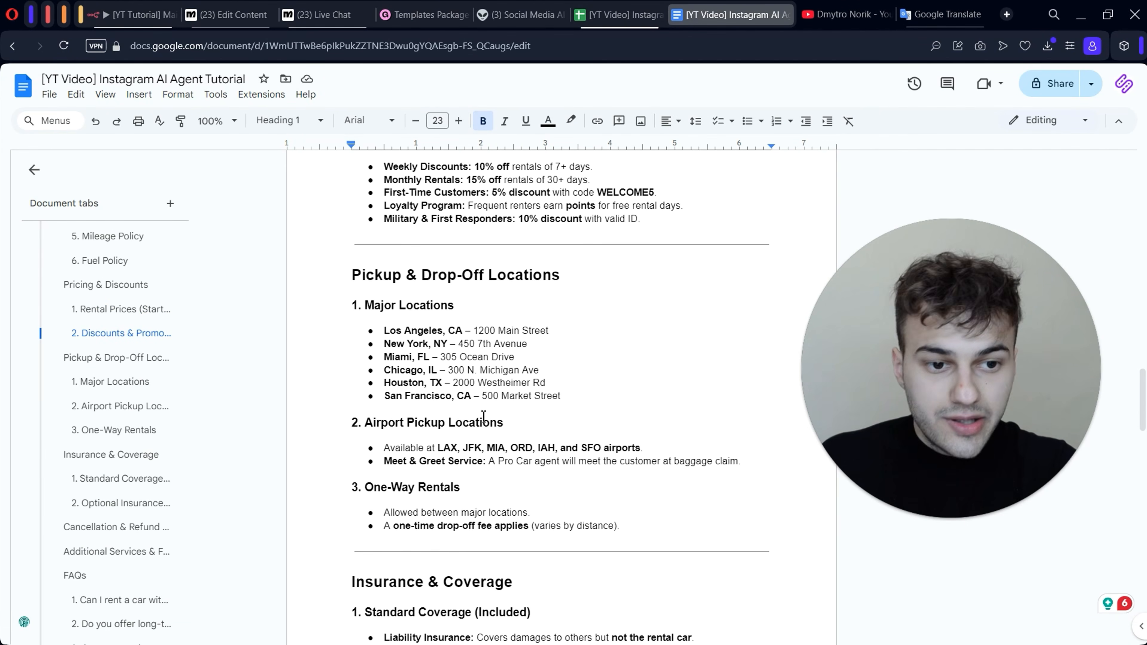